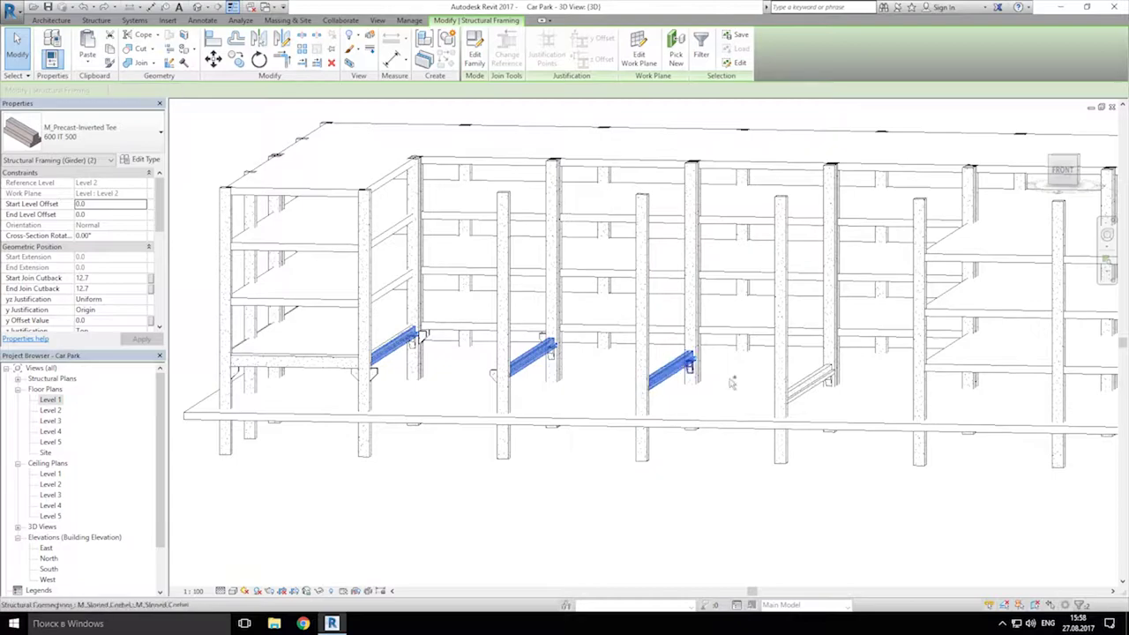
Step: Copy the four Level 2 inverted tee girders and paste them aligned to Levels 3, 4 and 5
ctrl+click(811, 385)
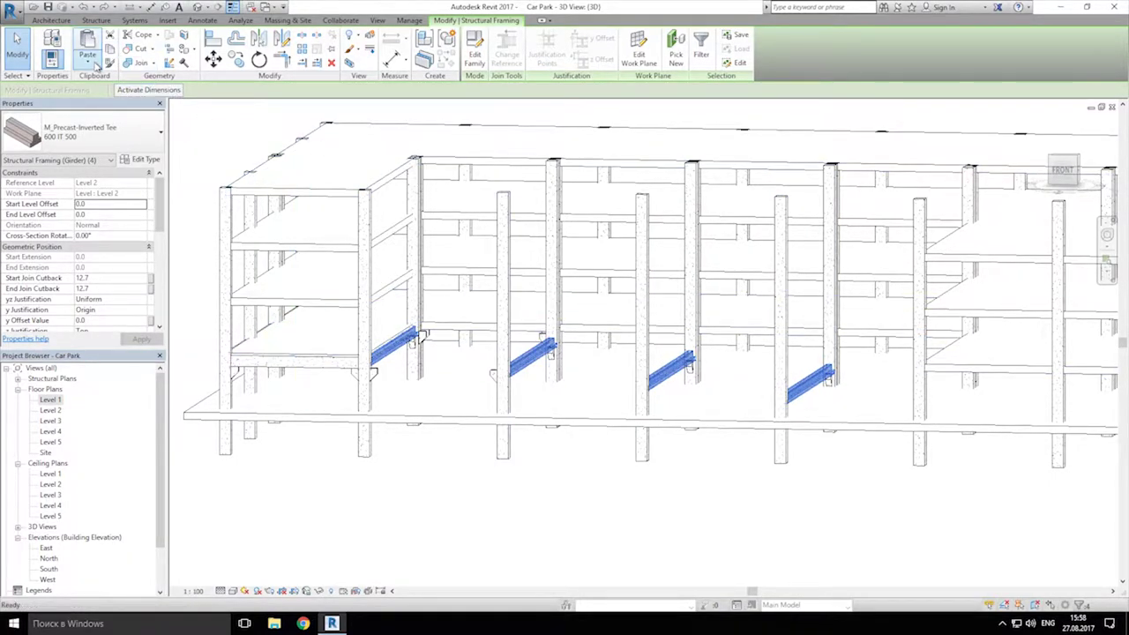
click(96, 66)
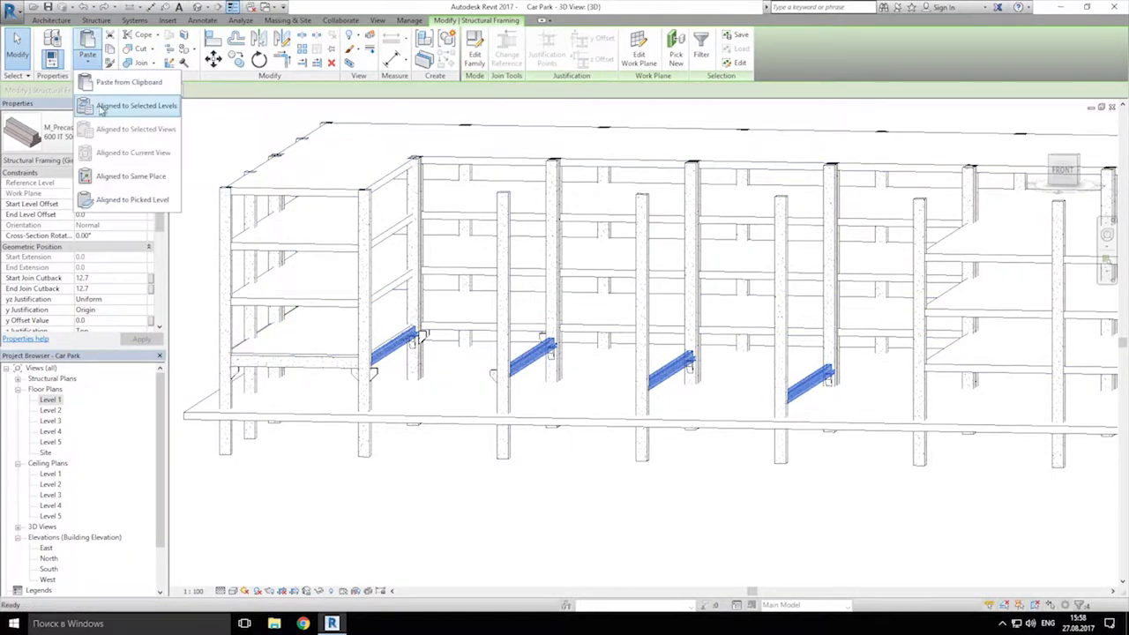
click(145, 106)
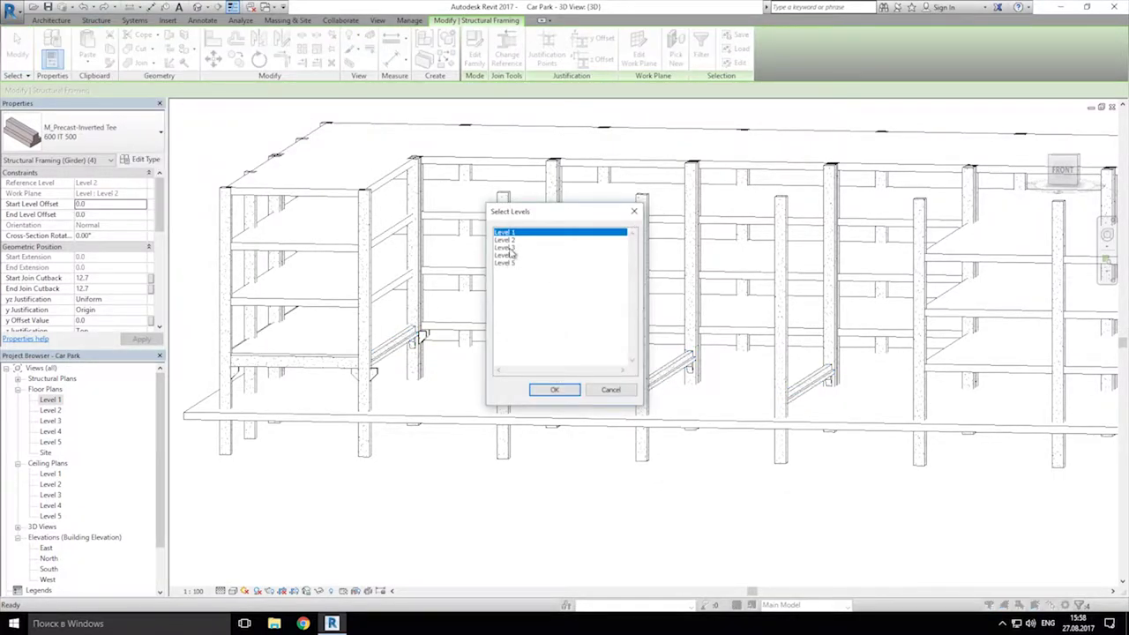
click(510, 248)
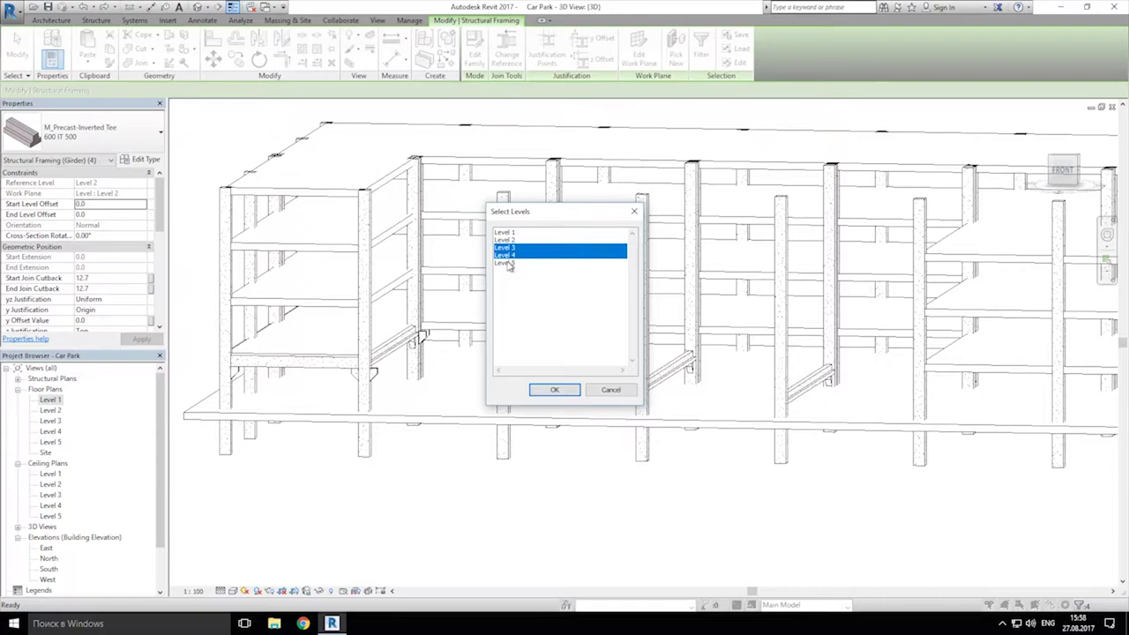
click(552, 390)
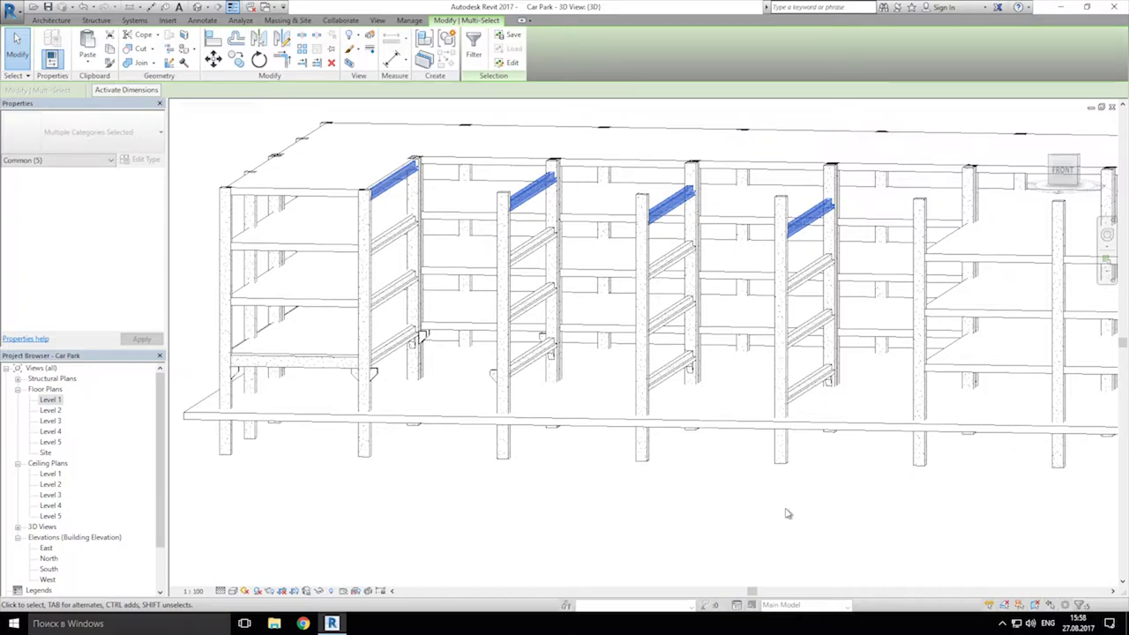
key(Escape)
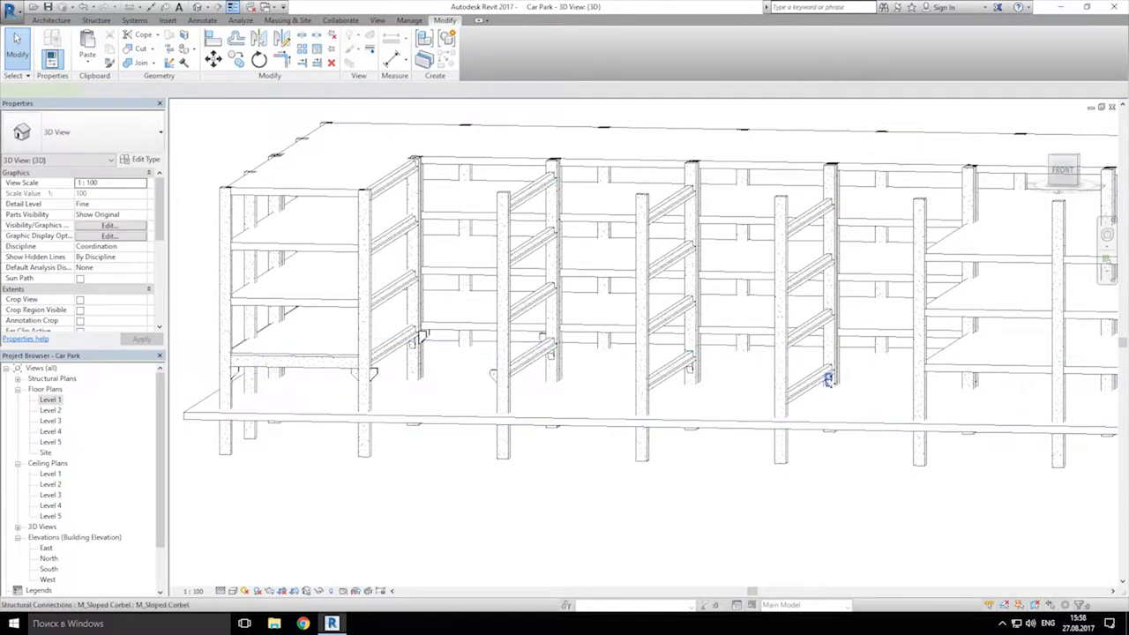
Step: Select the eight sloped corbels at both ends of the four lowest inverted tee girders and copy them to the clipboard
click(829, 381)
ctrl+click(689, 367)
ctrl+click(551, 355)
ctrl+click(412, 344)
shift+middle_drag(635, 407, 396, 388)
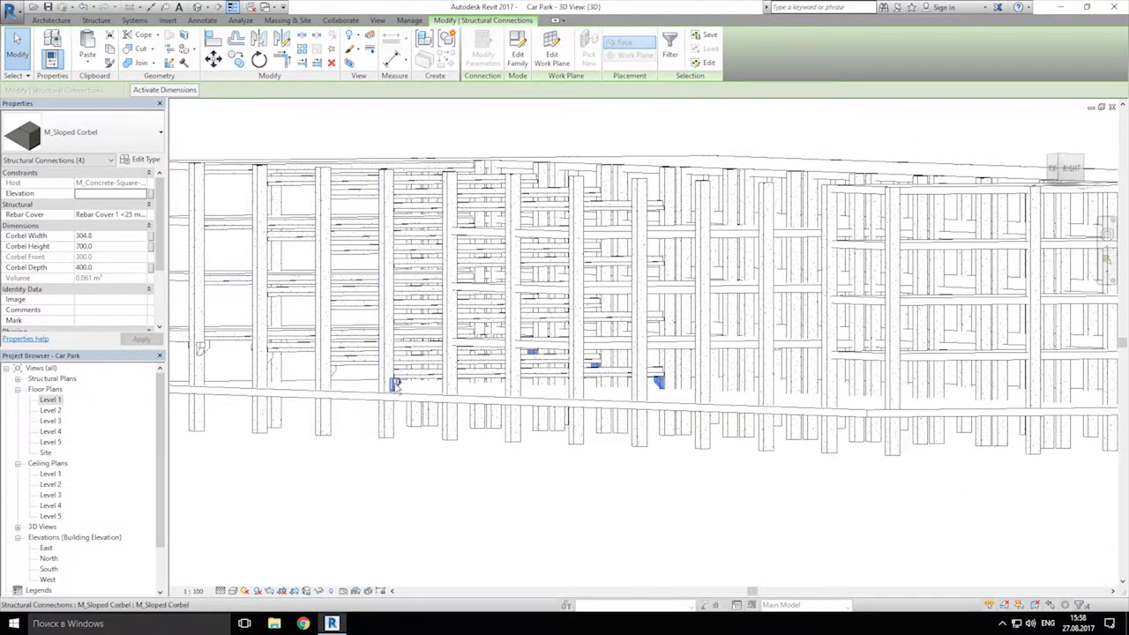
ctrl+click(396, 384)
ctrl+click(332, 369)
ctrl+click(204, 349)
shift+middle_drag(323, 379, 499, 390)
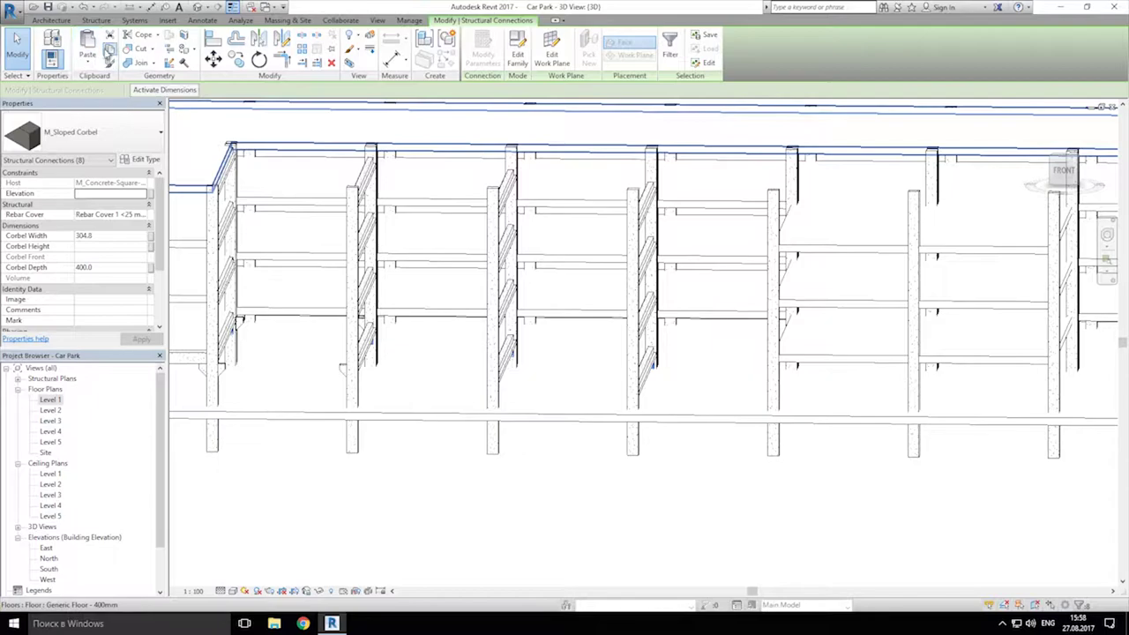
Step: Try to paste the copied sloped corbels aligned to Levels 3, 4 and 5
click(87, 61)
click(126, 103)
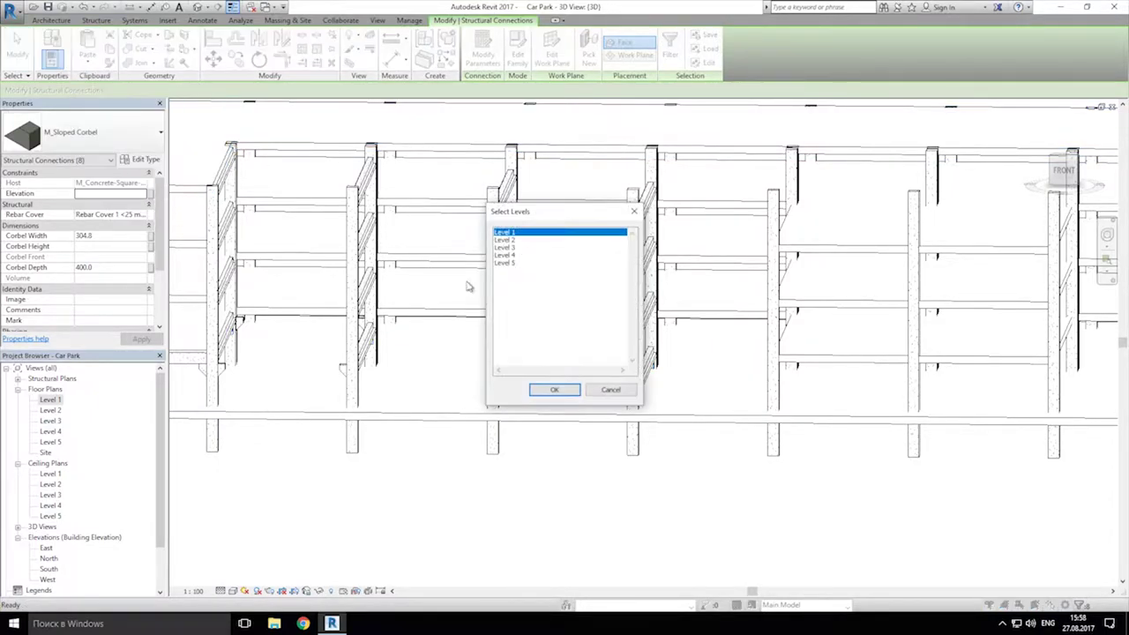
click(509, 248)
shift+click(511, 263)
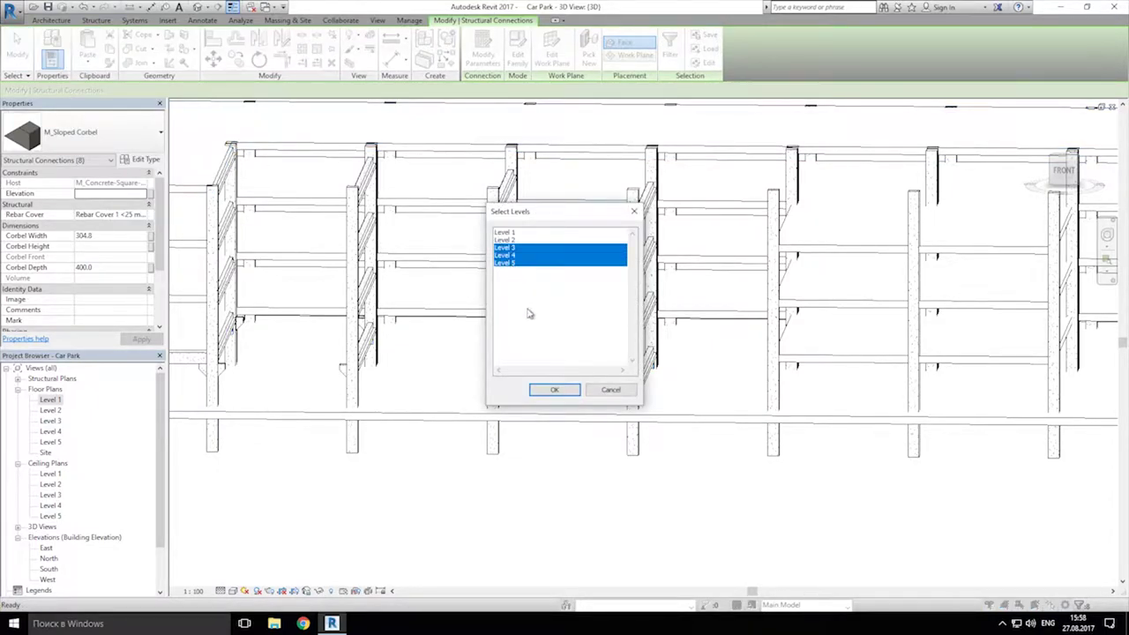
click(558, 390)
scroll(597, 499, down, 3)
shift+middle_drag(617, 493, 660, 462)
scroll(607, 452, up, 3)
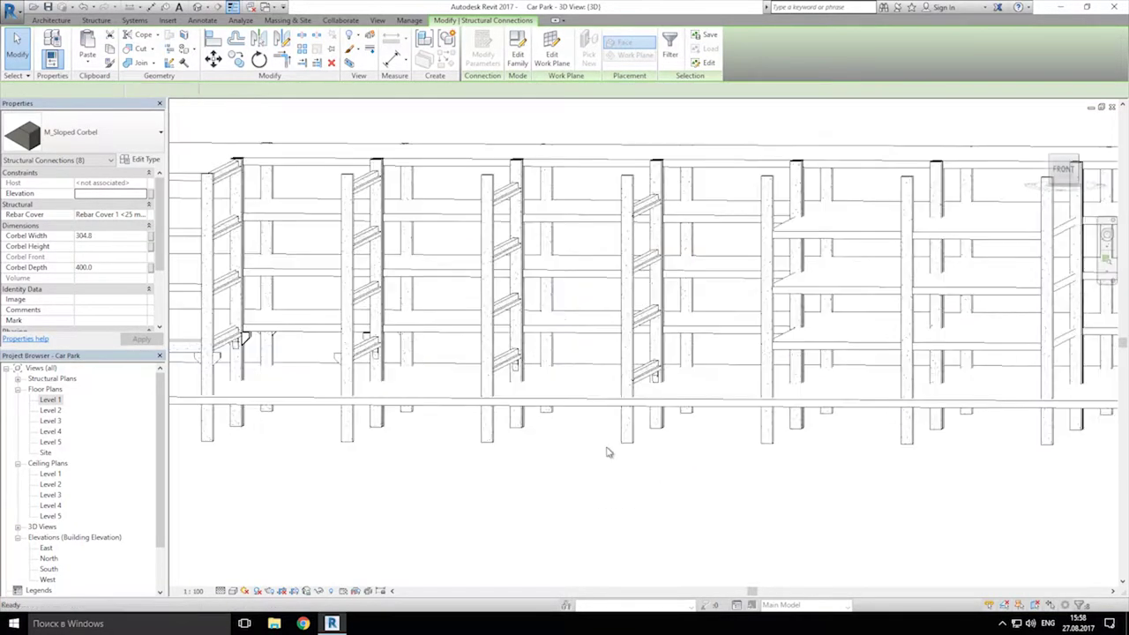
click(607, 452)
Step: Paste the copied sloped corbels aligned to selected levels starting at Level 2, supporting the girders of the upper floors
click(88, 61)
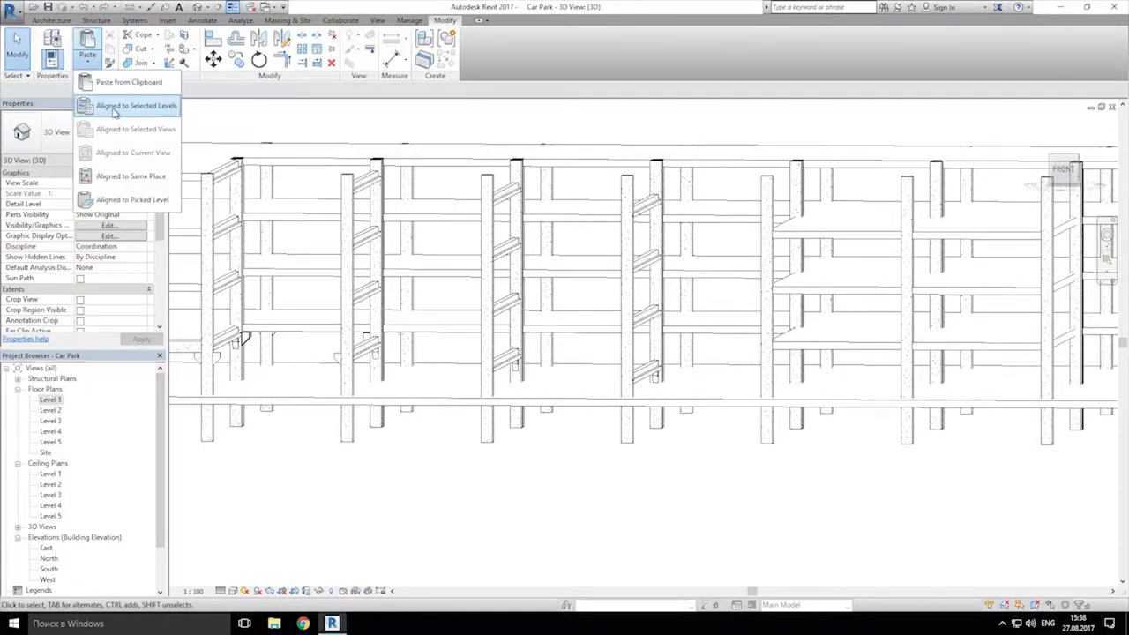
click(123, 107)
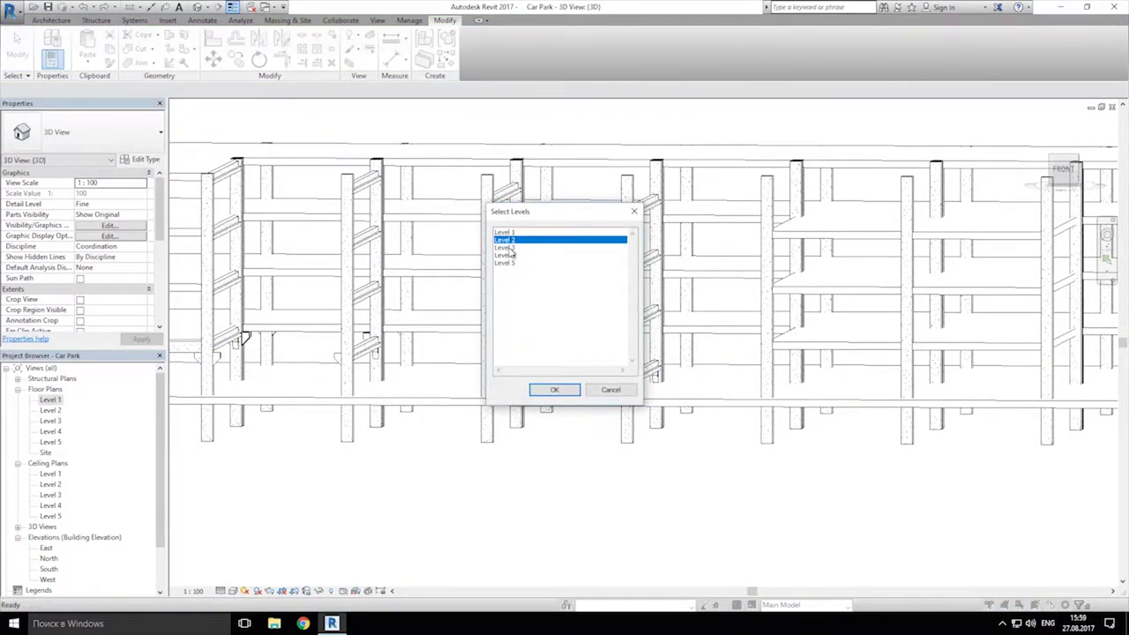
click(570, 388)
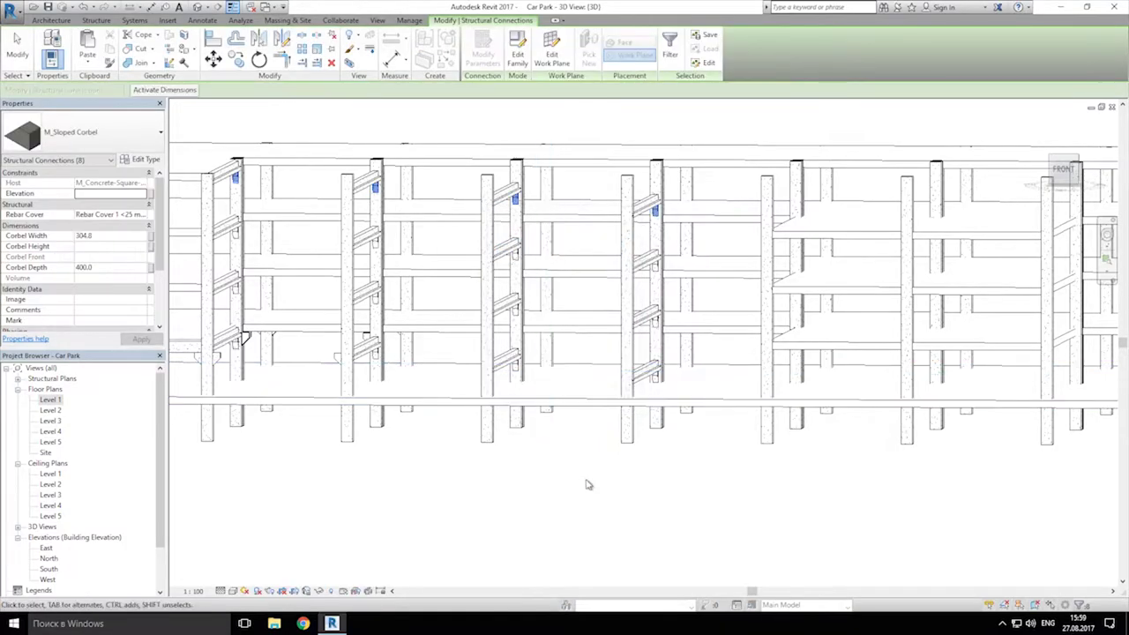
click(586, 466)
shift+middle_drag(641, 445, 496, 446)
middle_drag(508, 378, 672, 448)
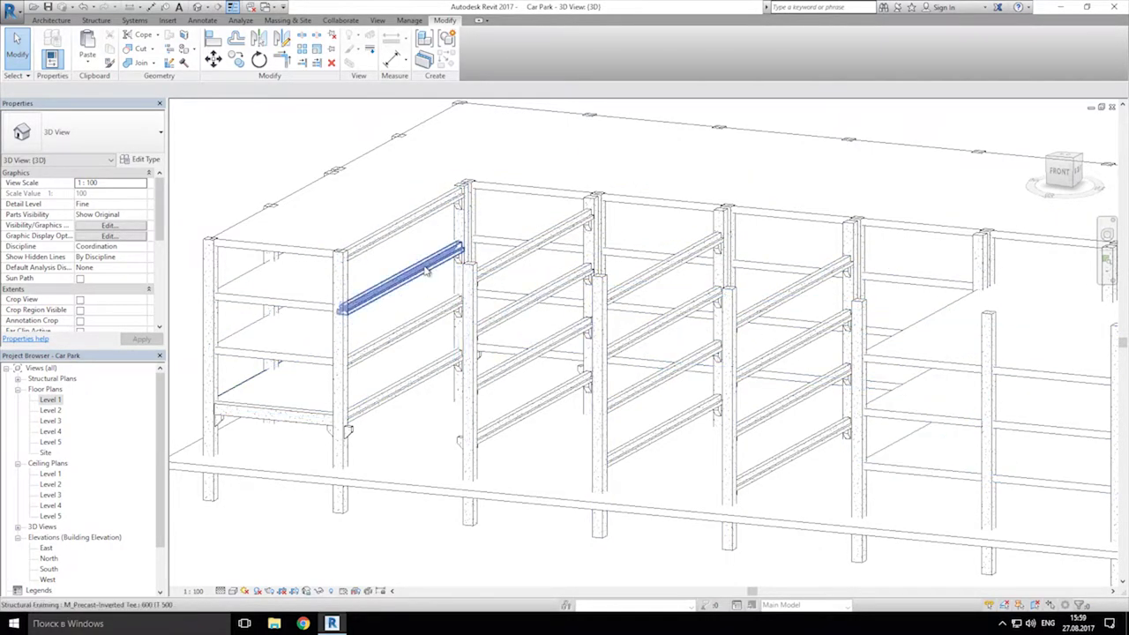
shift+middle_drag(739, 362, 620, 251)
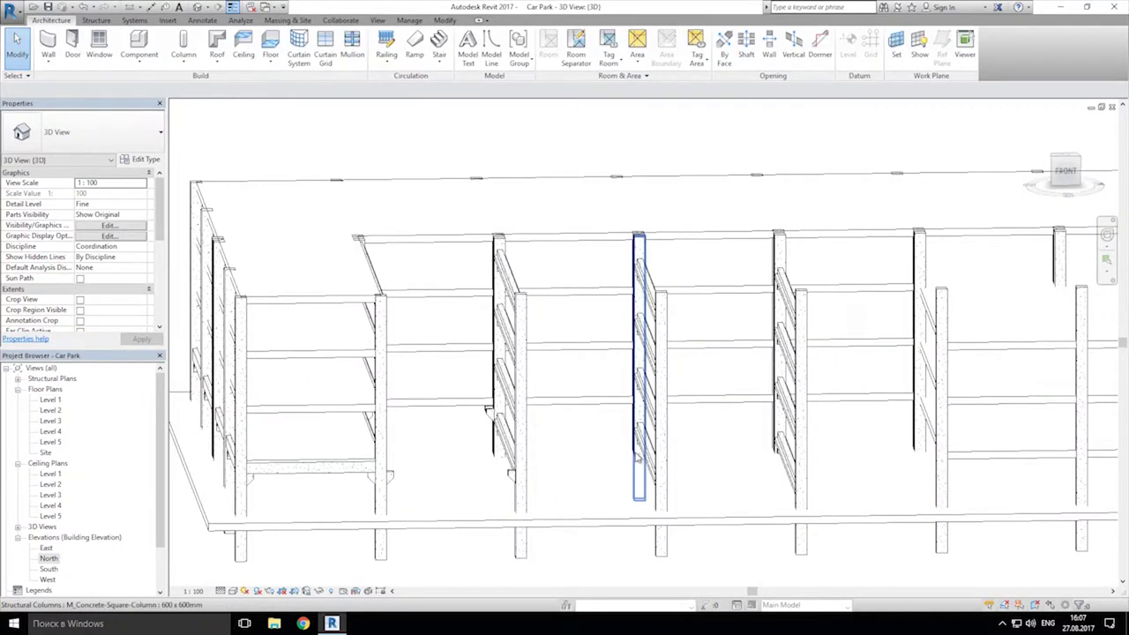
shift+middle_drag(635, 265, 559, 322)
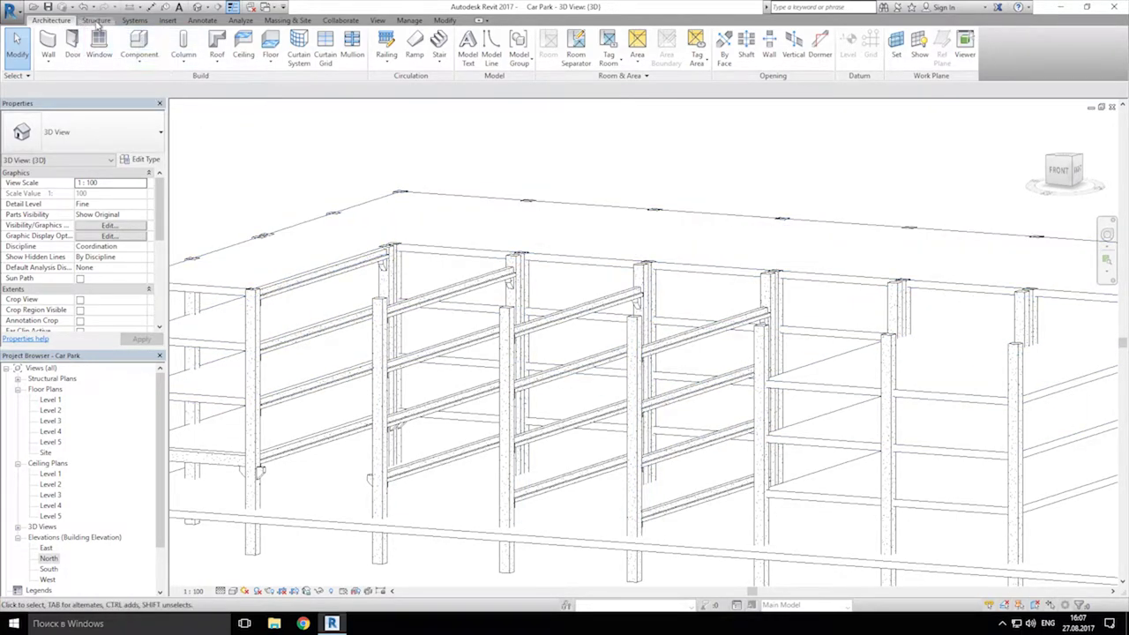
Step: Start a structural beam and load the M_Precast-Concrete Double Tees family from the US Metric Structural Framing, Precast Concrete library folder
click(97, 20)
click(48, 44)
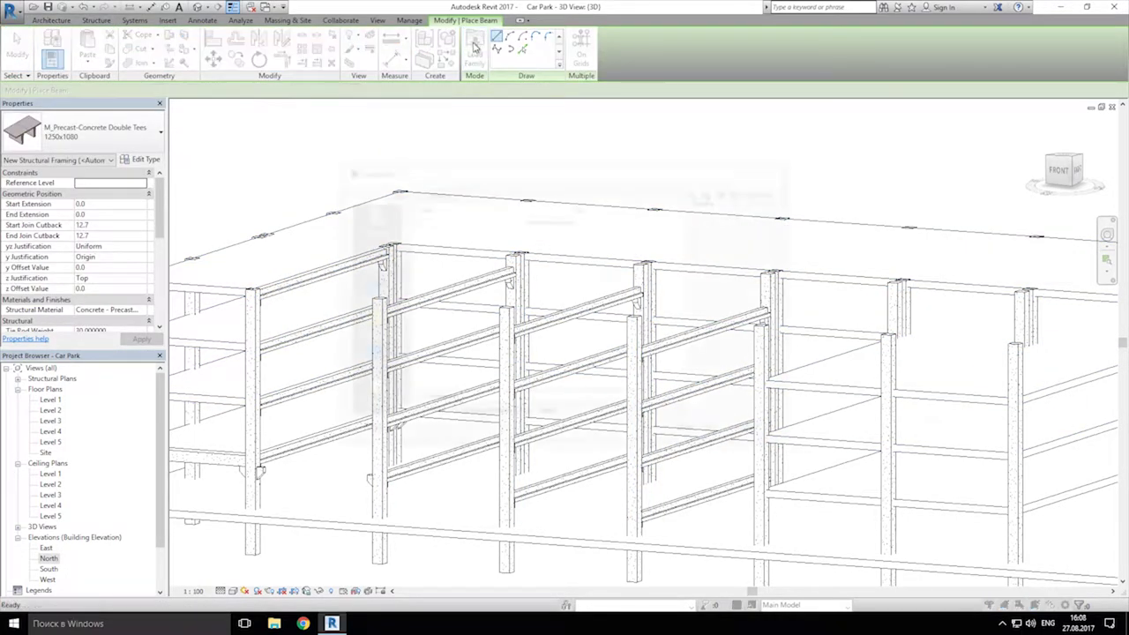
click(473, 47)
click(712, 191)
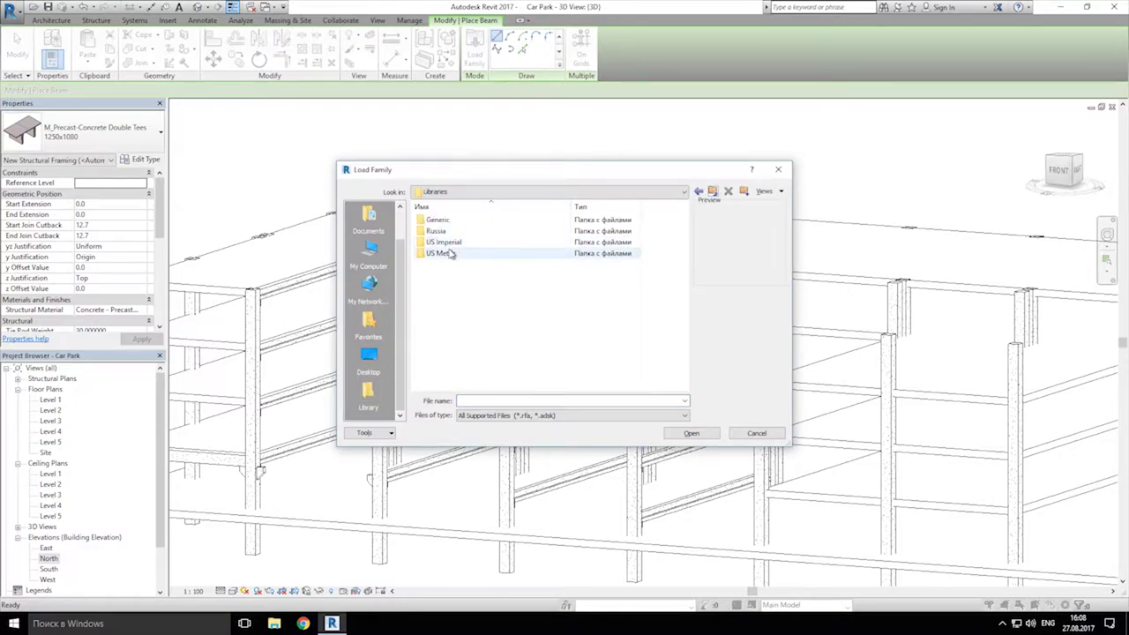
double_click(446, 254)
drag(684, 252, 684, 351)
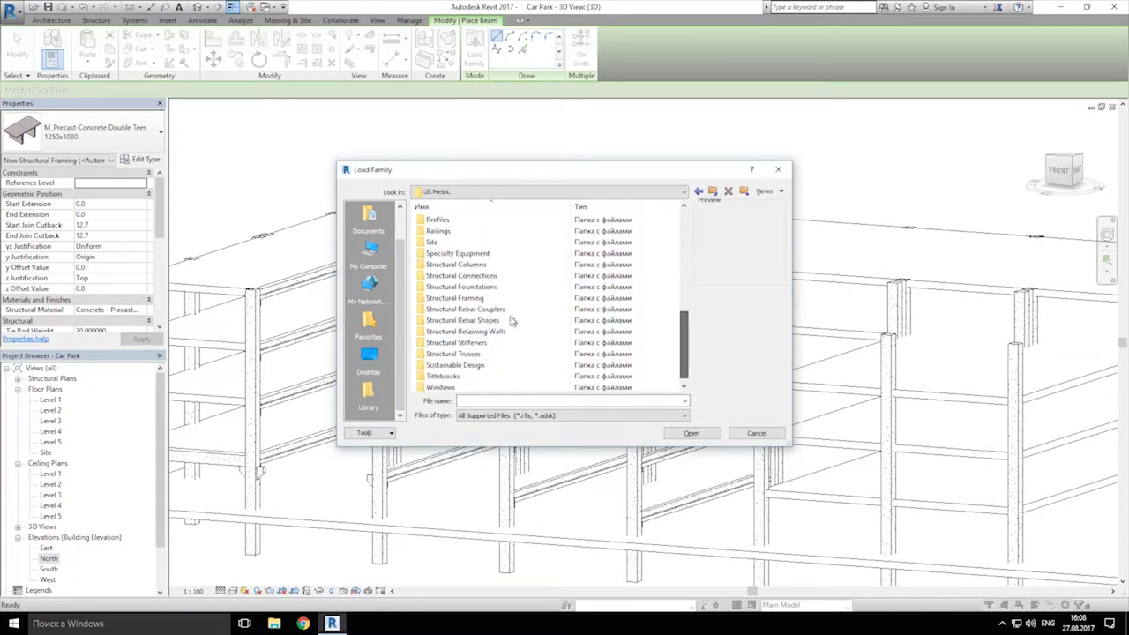
double_click(481, 299)
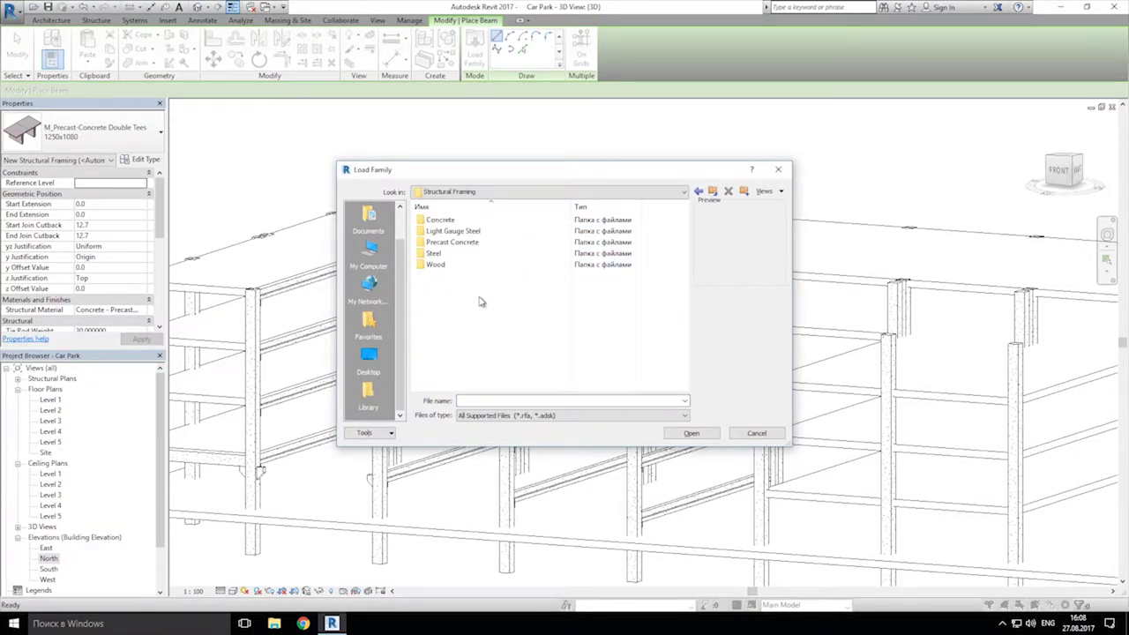
double_click(463, 242)
click(523, 222)
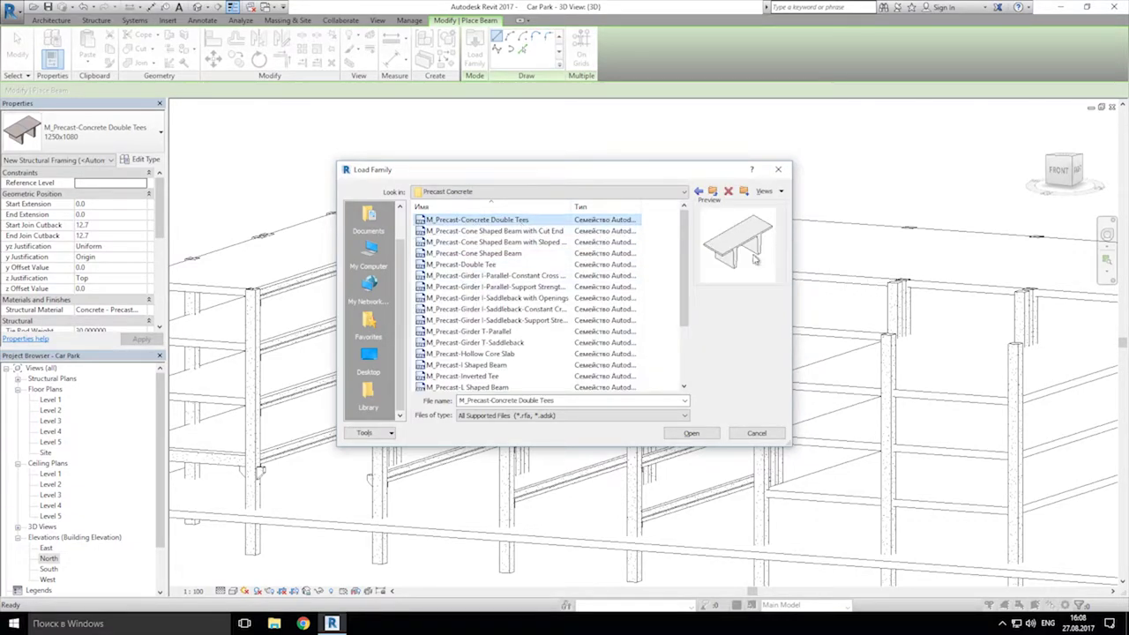
click(701, 435)
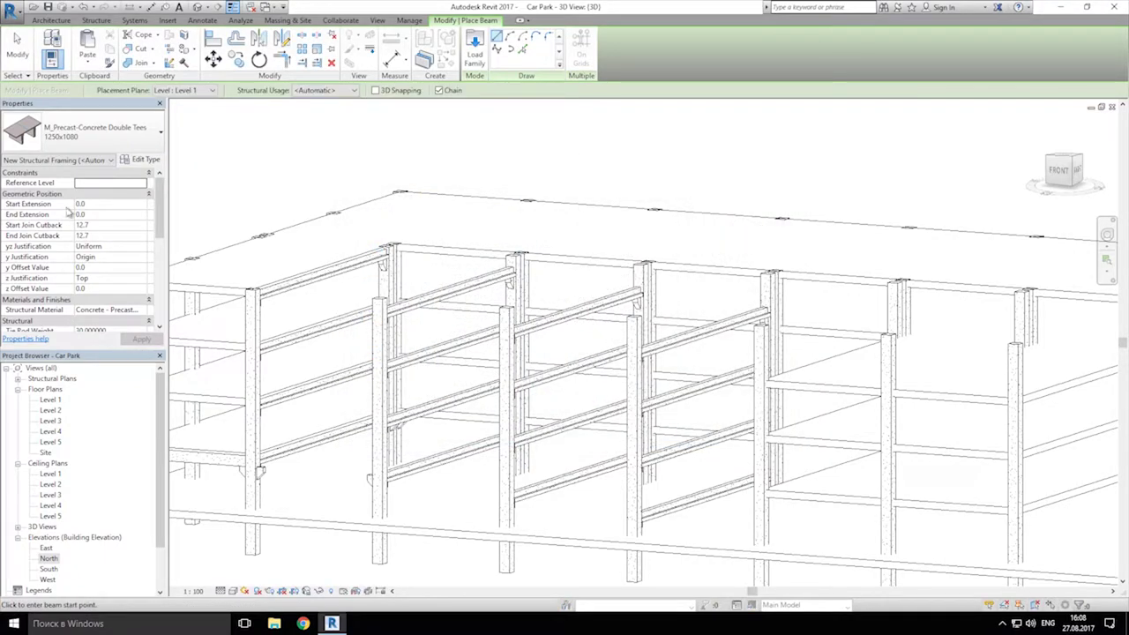
Step: Try to place a 1250x1080 precast double tee between the top girders of two neighbouring bays in the 3D view
middle_drag(299, 284, 423, 272)
scroll(425, 270, up, 2)
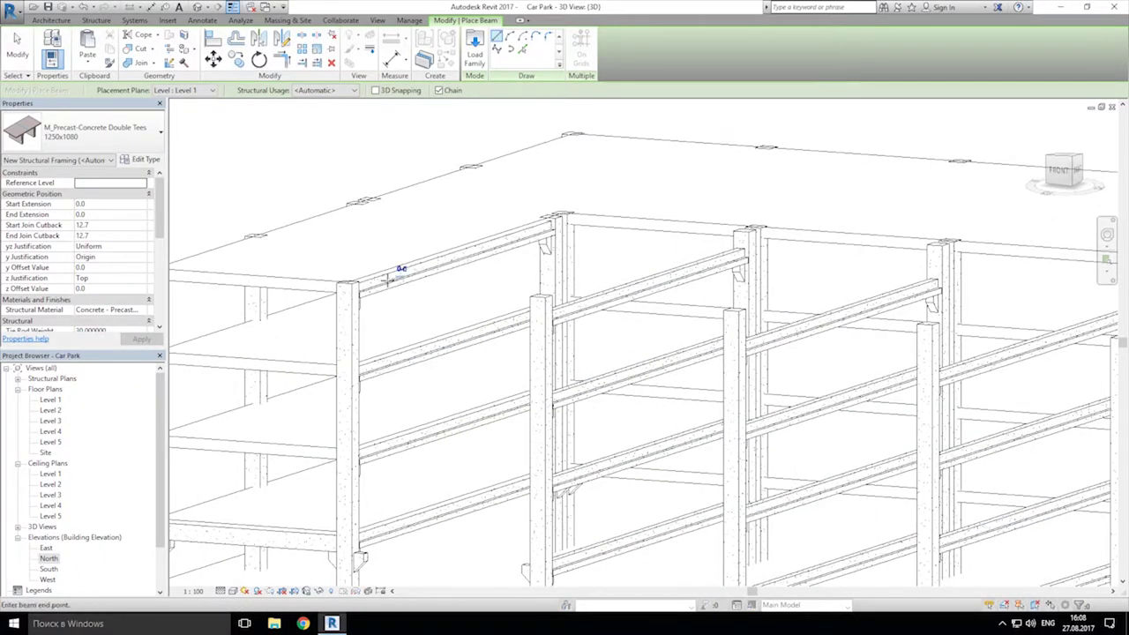
click(386, 280)
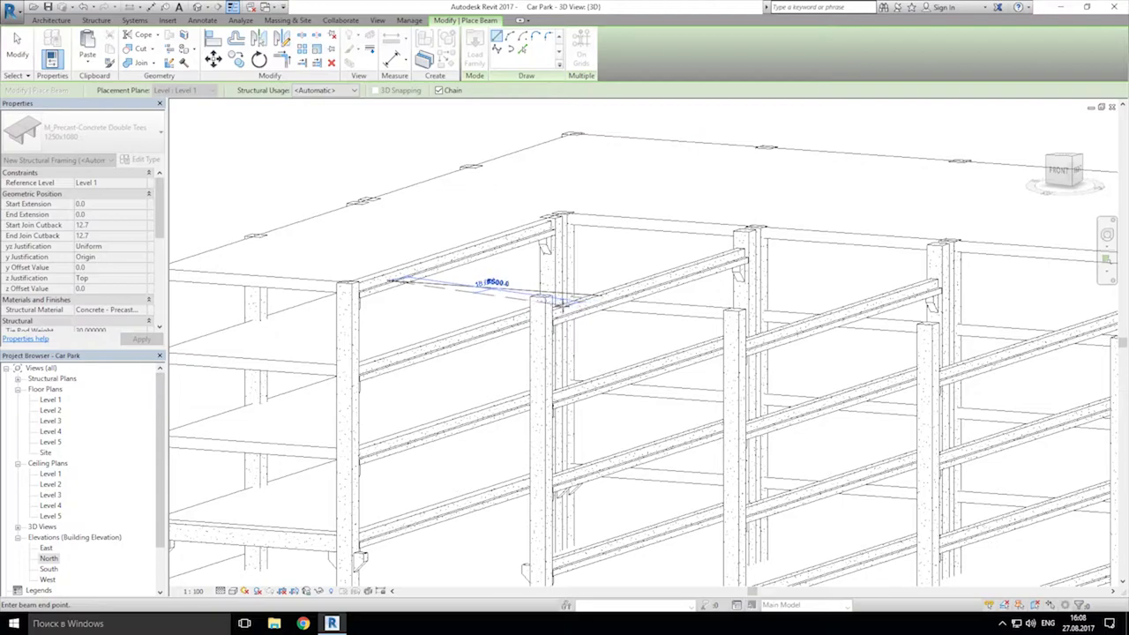
middle_drag(512, 312, 578, 347)
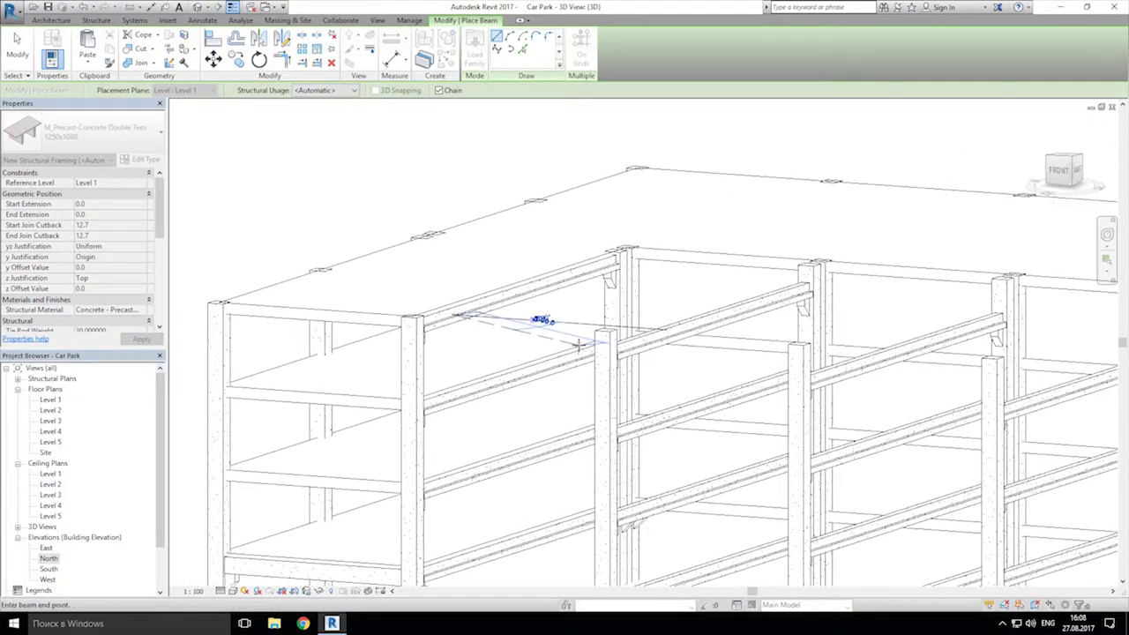
click(656, 338)
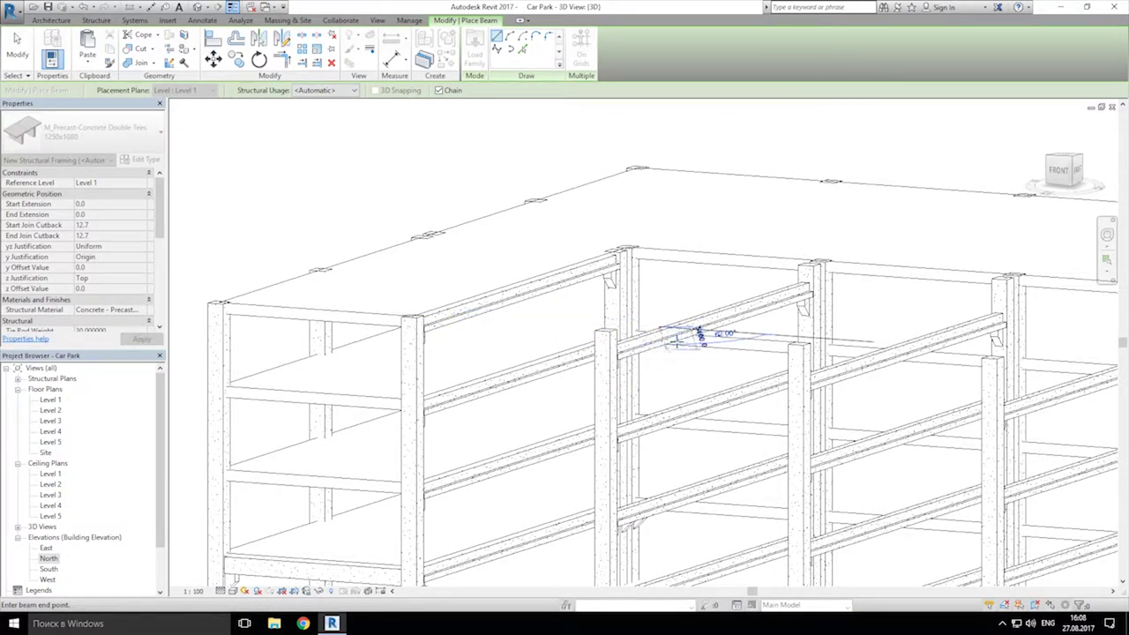
key(Escape)
key(Escape)
scroll(542, 298, down, 5)
middle_drag(533, 292, 515, 304)
Step: On the Level 1 floor plan, place a 7600 mm long 1250x1080 precast double tee between the first two columns' grid lines, between grids E and F
double_click(50, 400)
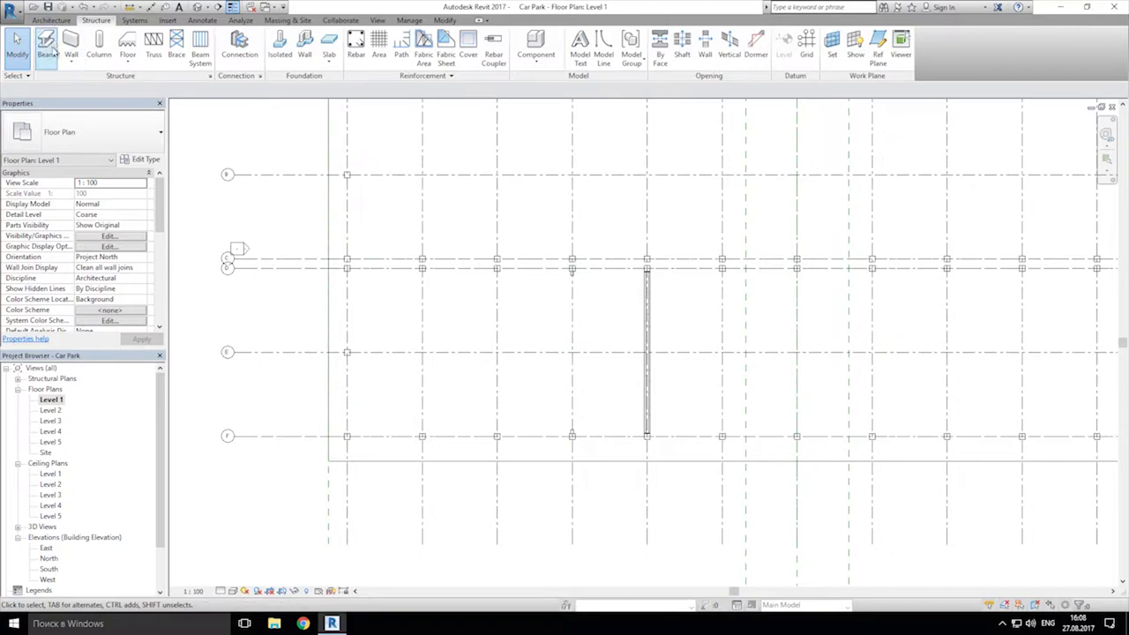
click(47, 46)
click(106, 132)
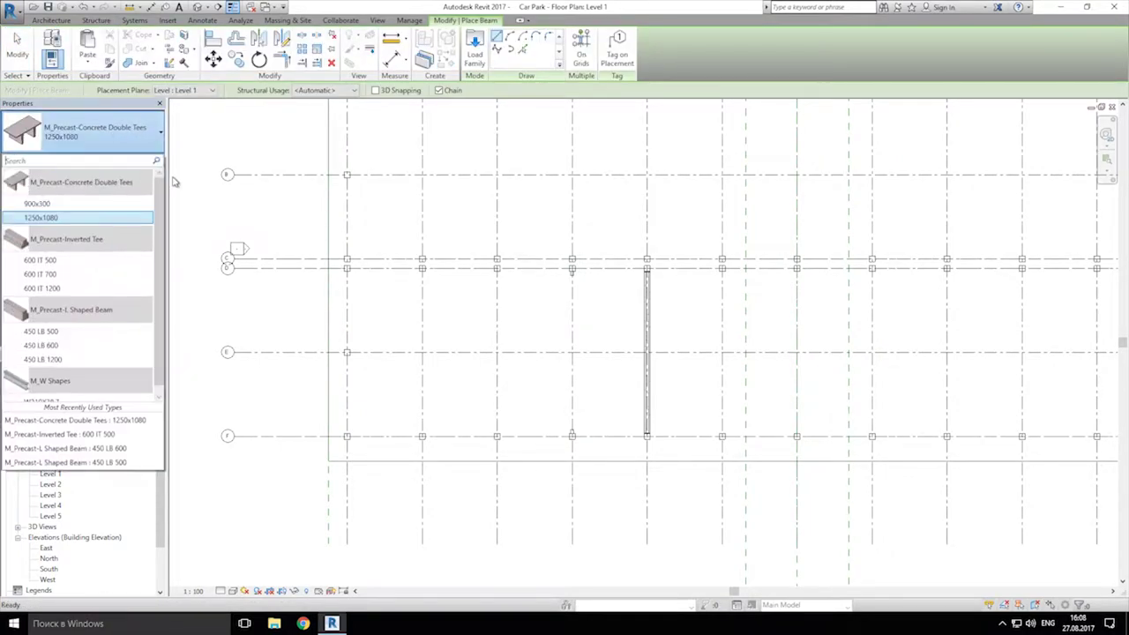
click(57, 217)
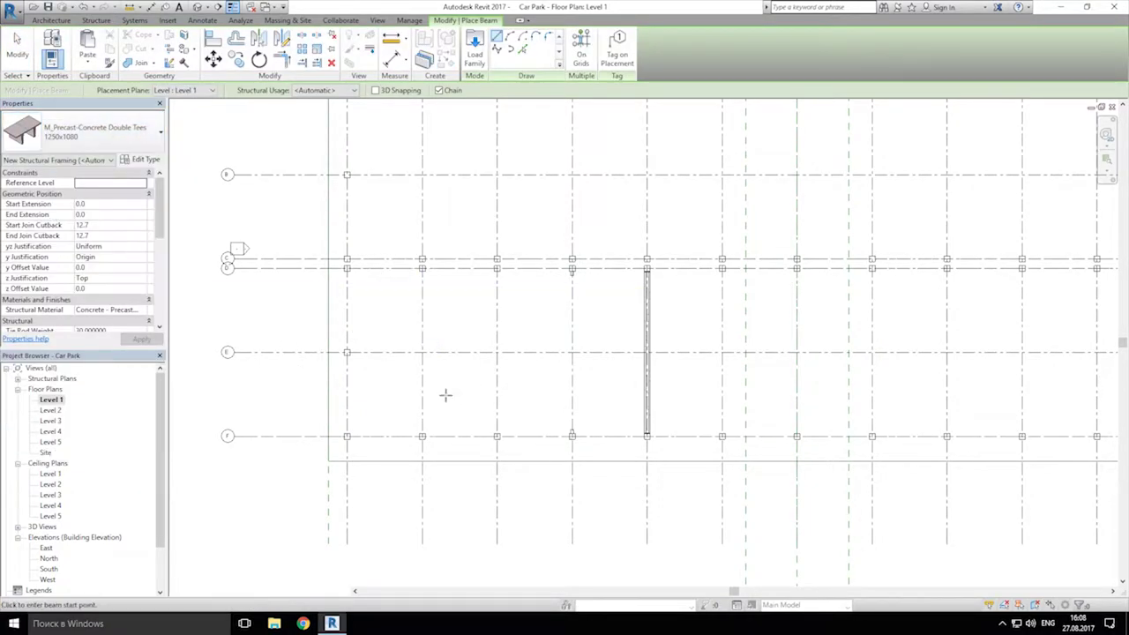
click(347, 391)
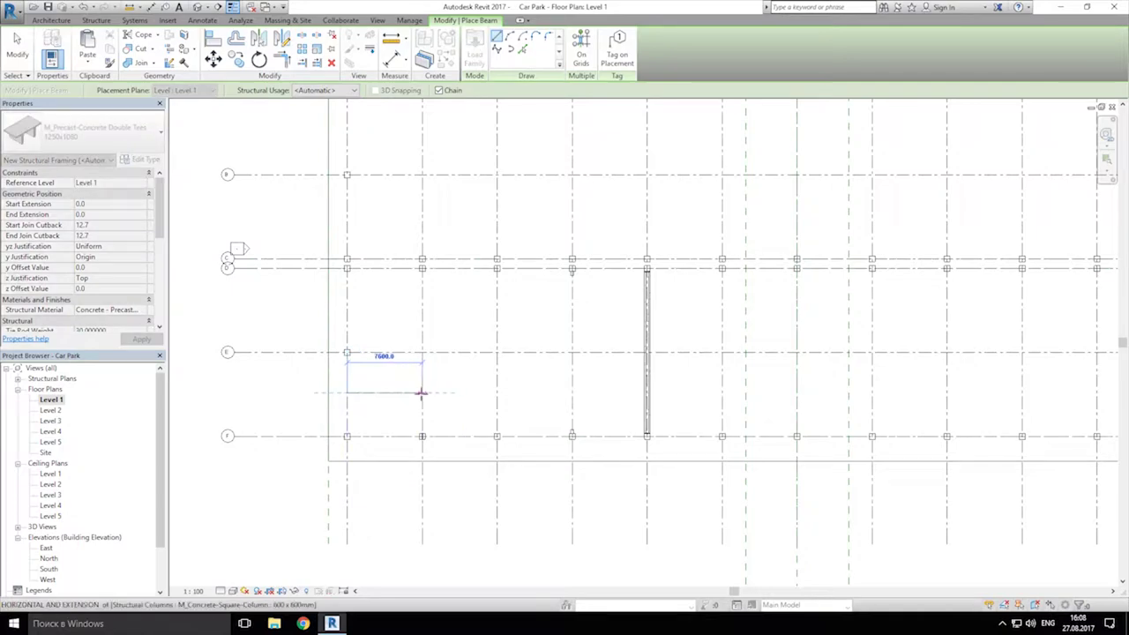
click(422, 394)
key(Escape)
key(Escape)
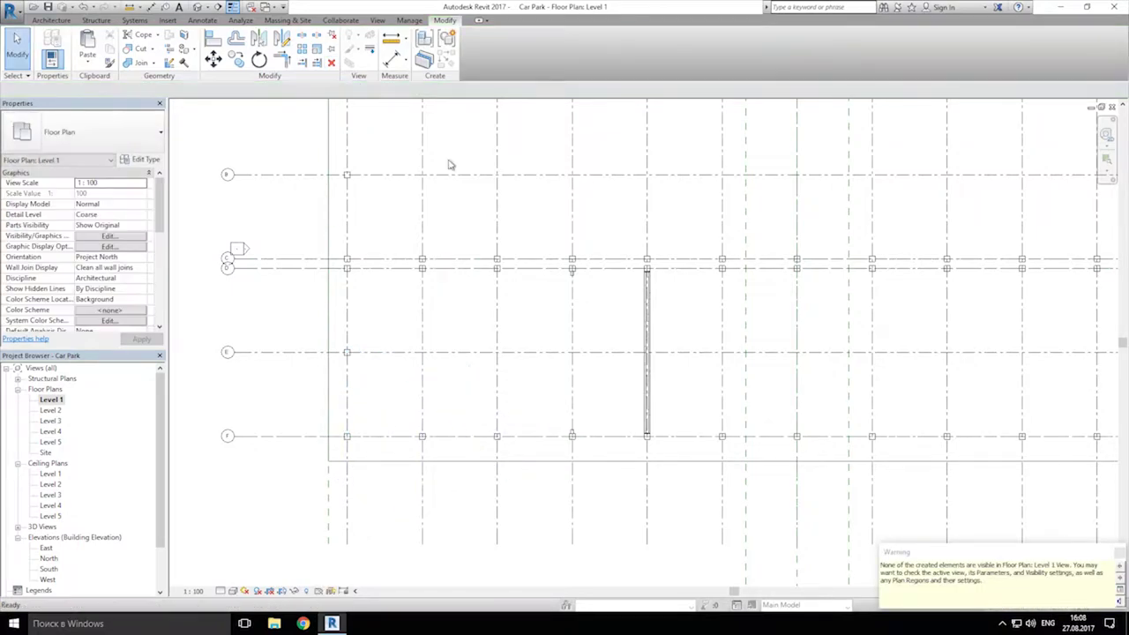
Step: In the 3D view, try to move the 1250x1080 double tee up from Level 1 onto the end bay's lowest girders
click(201, 7)
scroll(421, 388, up, 4)
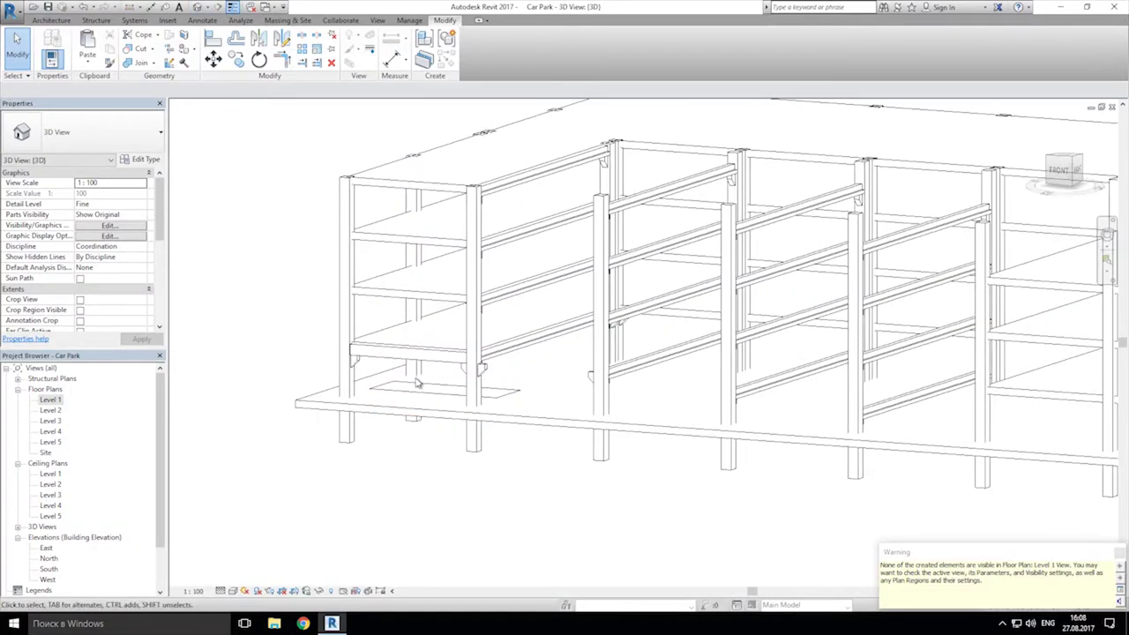
click(421, 389)
scroll(352, 172, up, 3)
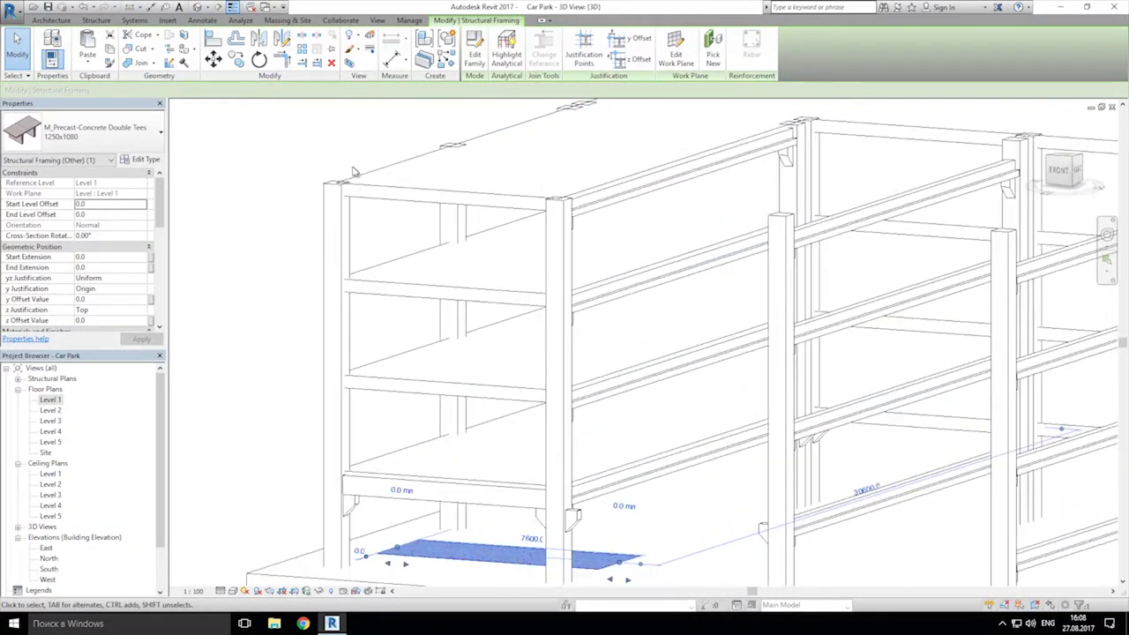
click(213, 59)
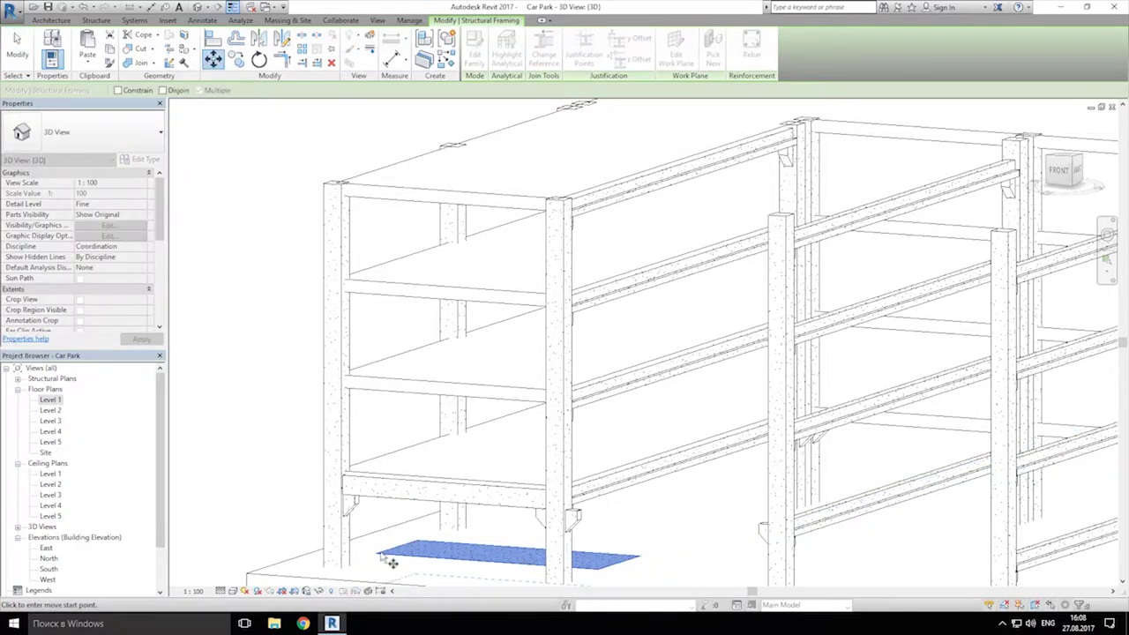
click(407, 412)
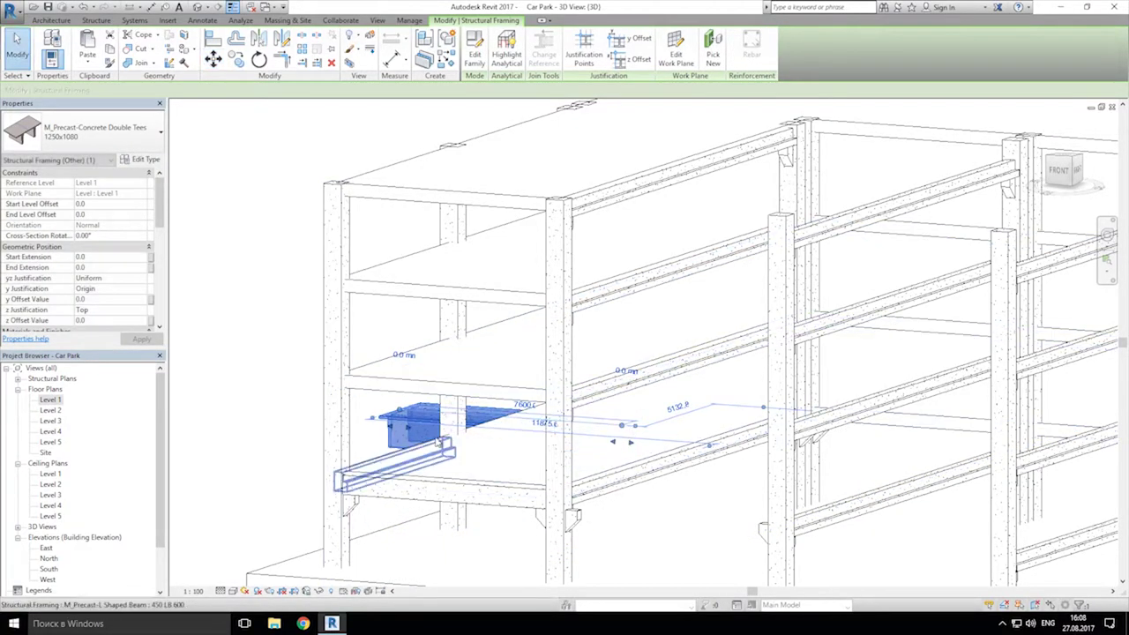
Step: In the North elevation, move the double tee horizontally at Level 1 so that it spans between grids 4 and 3
double_click(49, 559)
scroll(479, 398, down, 4)
scroll(843, 470, up, 5)
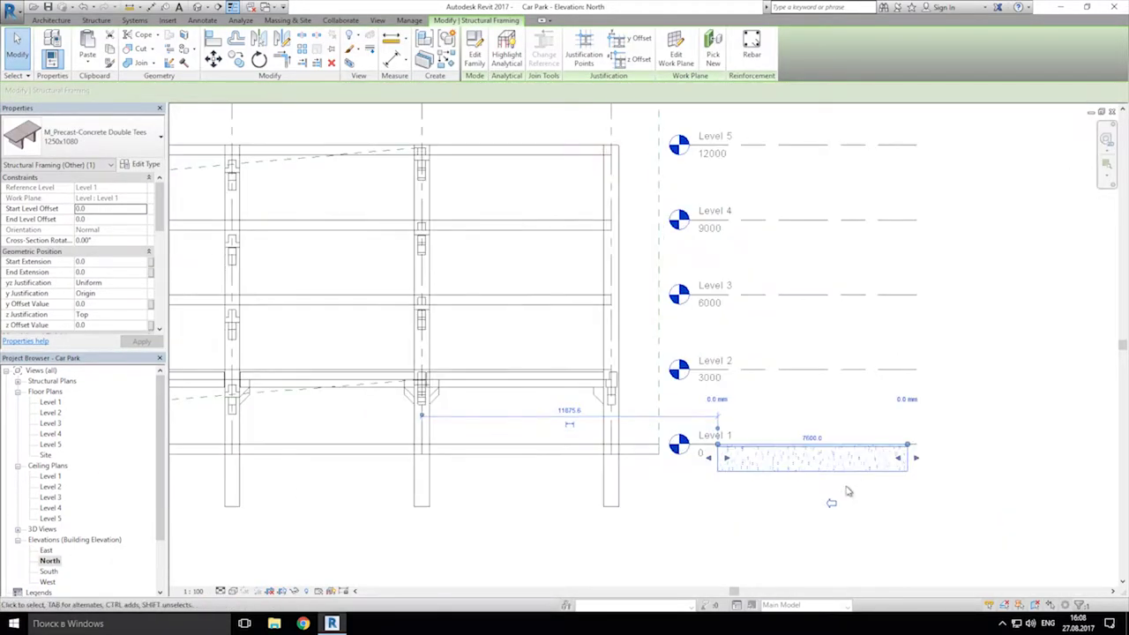
click(213, 58)
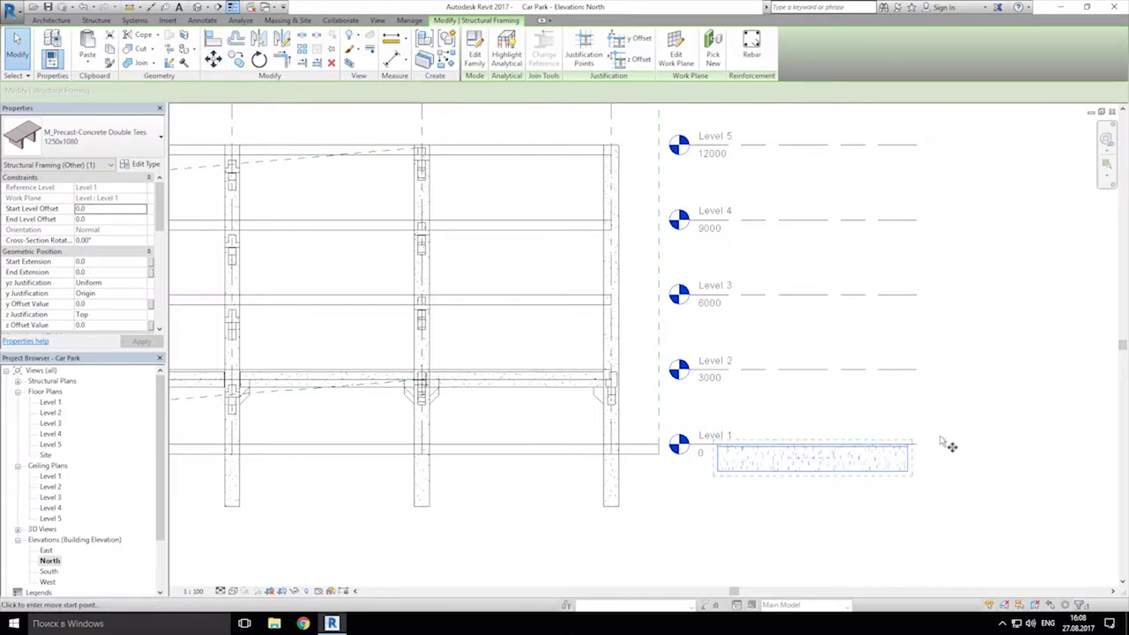
scroll(887, 453, up, 6)
scroll(866, 278, down, 7)
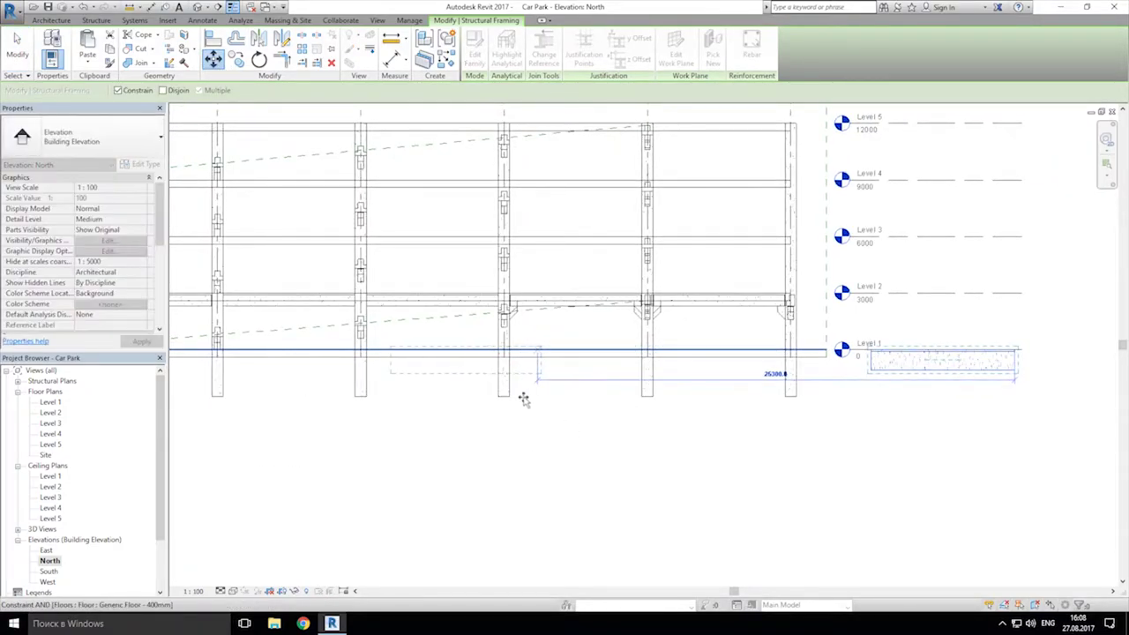
scroll(508, 401, up, 5)
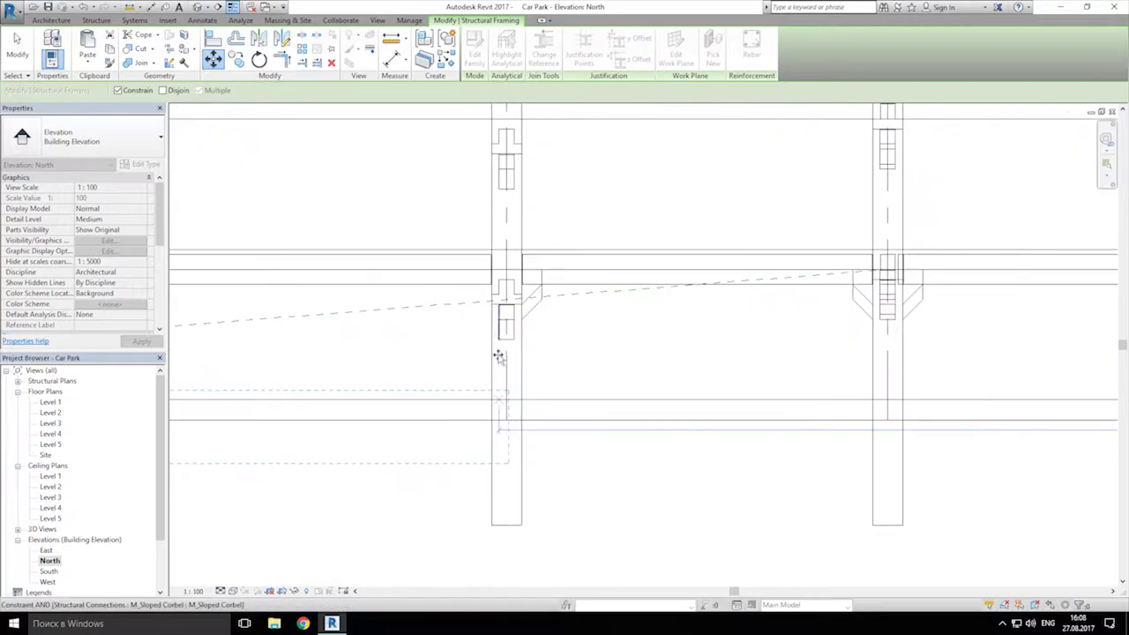
click(512, 415)
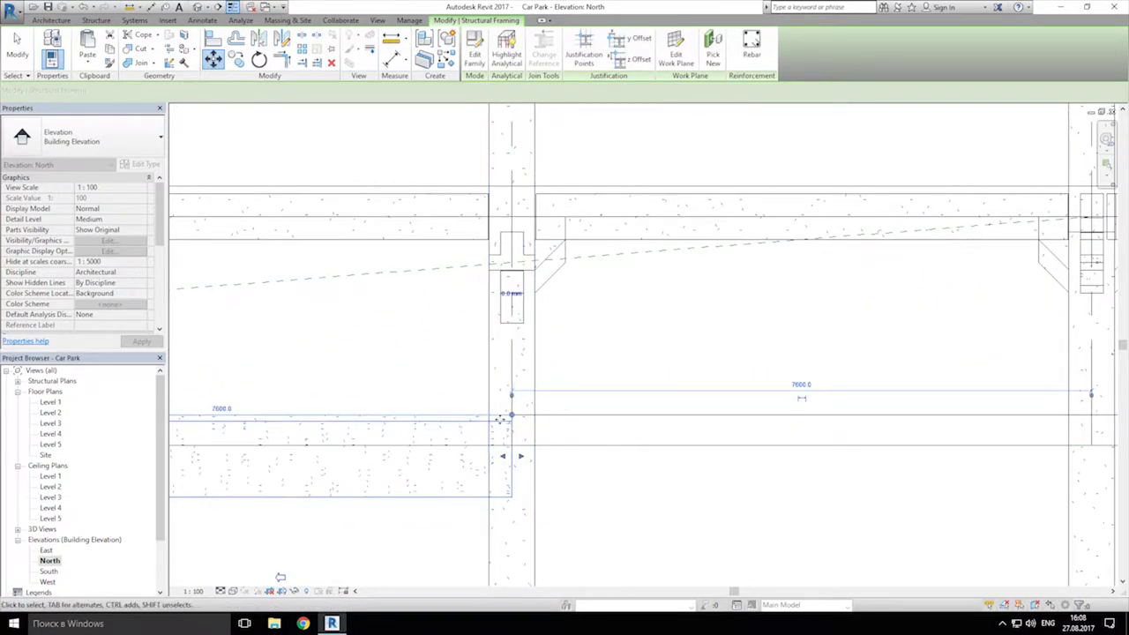
click(213, 60)
key(Escape)
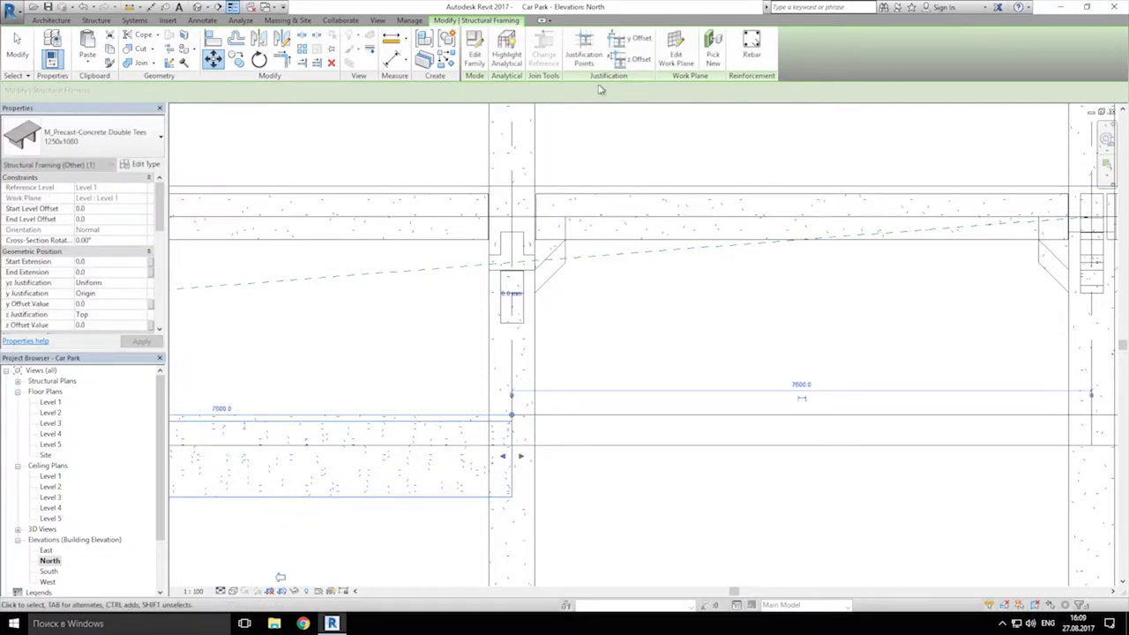
Step: Try to raise the double tee with a z offset from its end point at grid 3 toward the column top
click(630, 59)
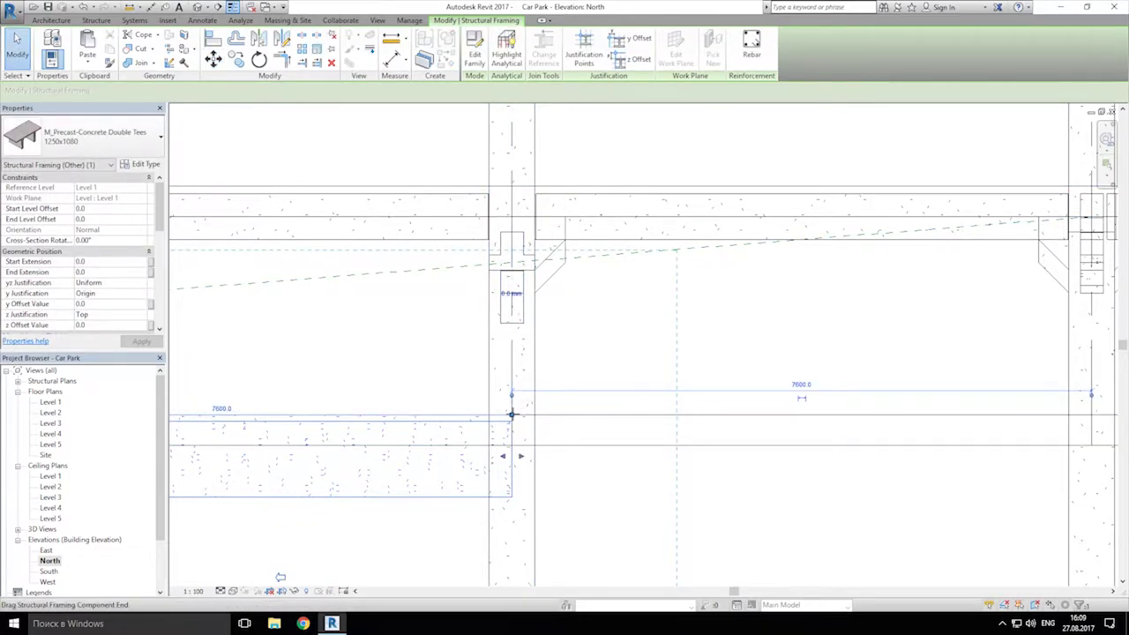
scroll(511, 415, up, 6)
click(514, 414)
scroll(501, 286, down, 3)
scroll(405, 370, down, 5)
scroll(477, 371, up, 4)
scroll(495, 325, up, 2)
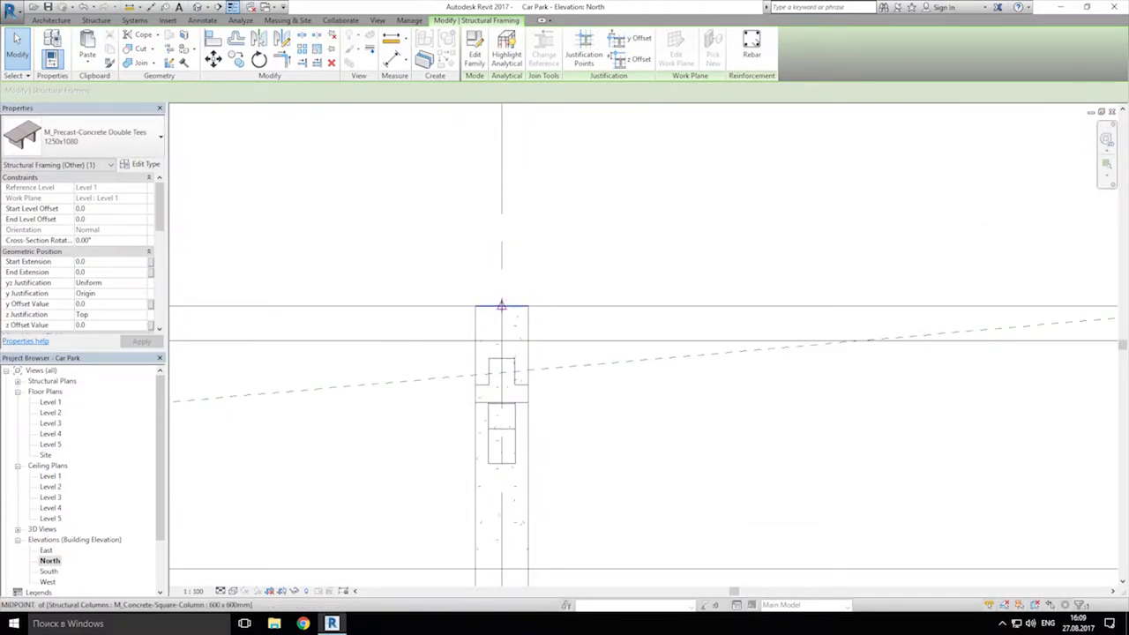
scroll(510, 351, down, 5)
middle_drag(584, 448, 578, 216)
click(474, 392)
middle_drag(598, 265, 604, 496)
middle_drag(573, 583, 567, 352)
click(567, 356)
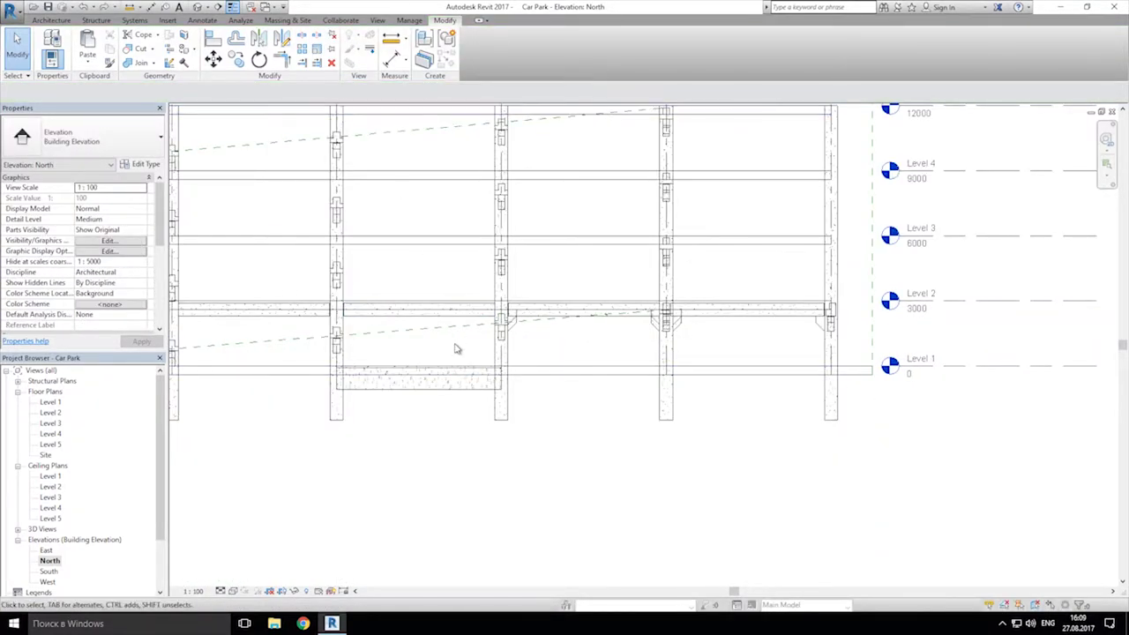
Step: Raise the double tee above Level 5 between grids 4 and 3, giving it a z offset of 13900
click(448, 386)
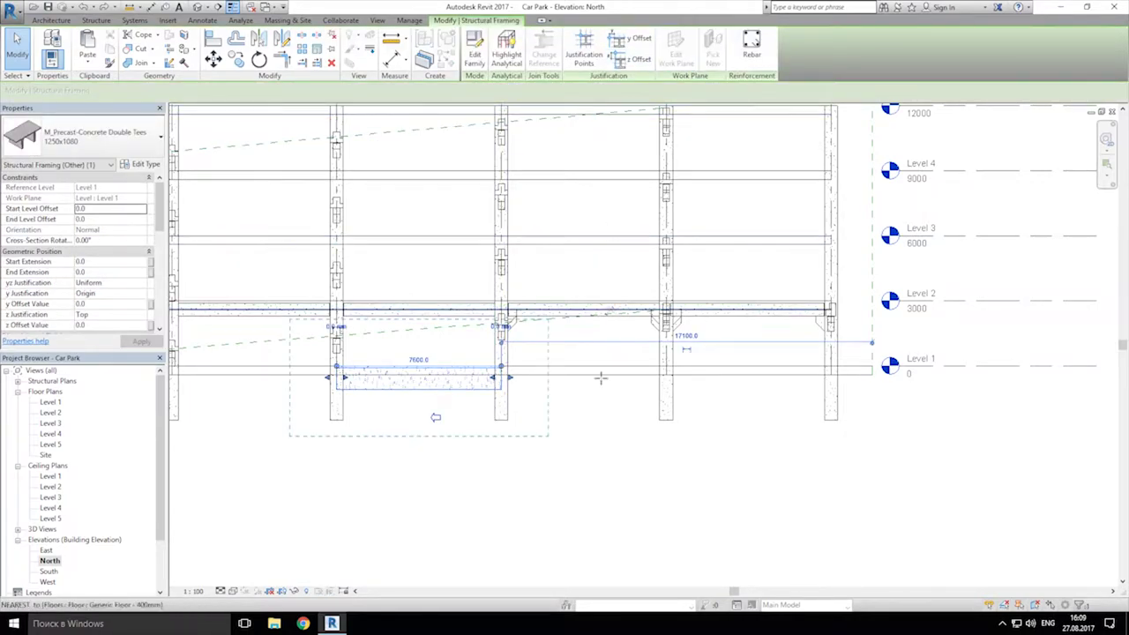
middle_drag(529, 236, 533, 438)
click(523, 295)
scroll(516, 282, up, 2)
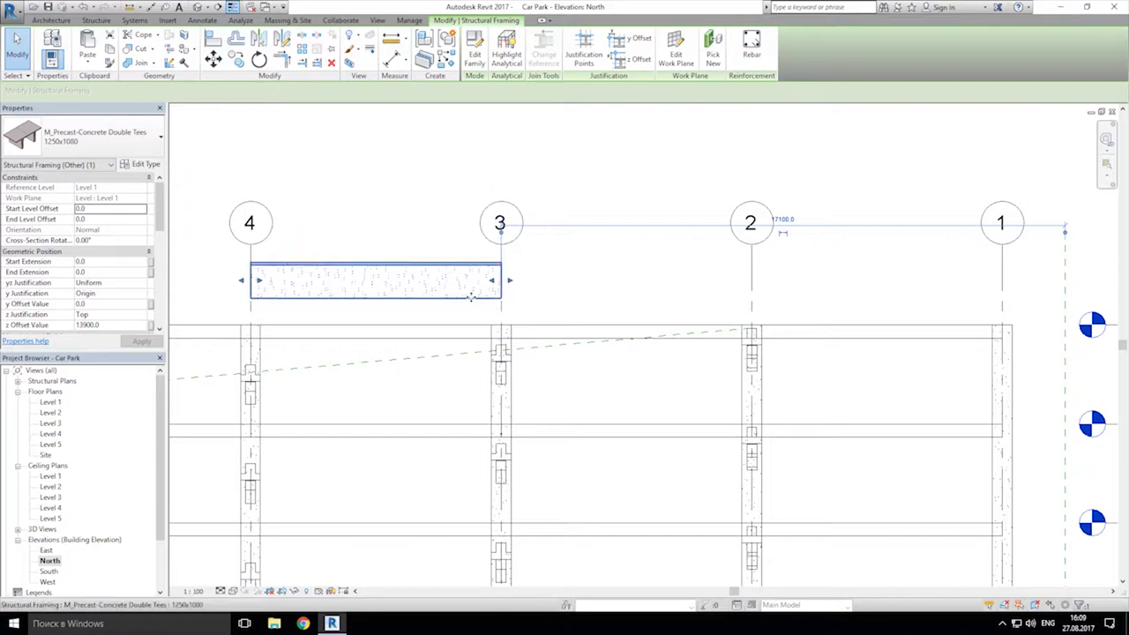
Step: Try to move the raised double tee from grid 3 to the top girder at grid 2
click(214, 57)
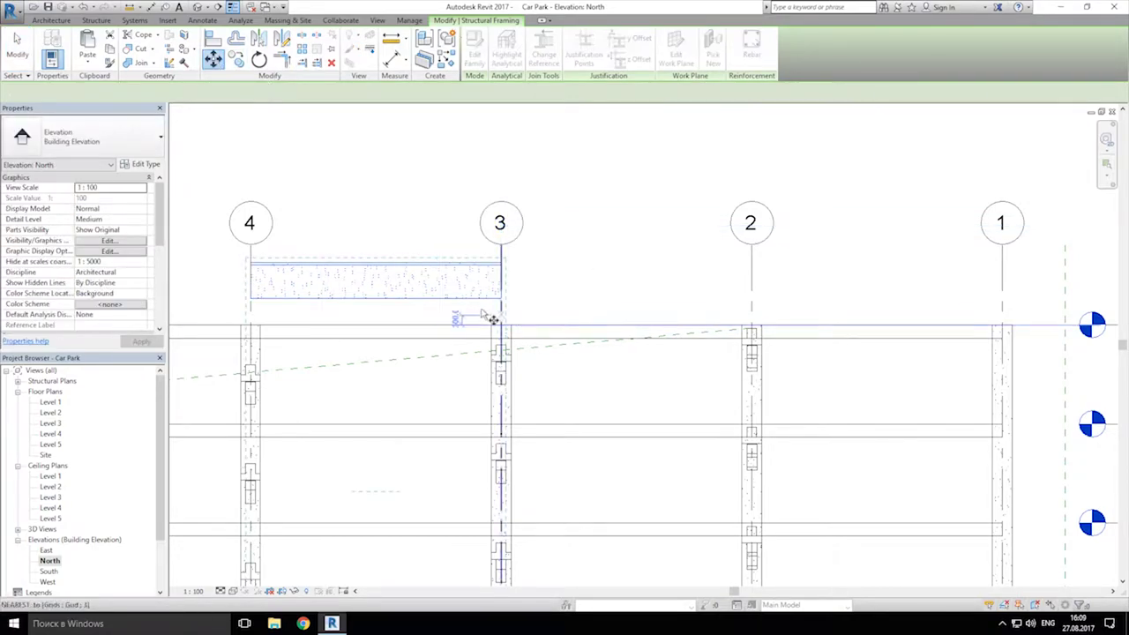
scroll(507, 267, up, 2)
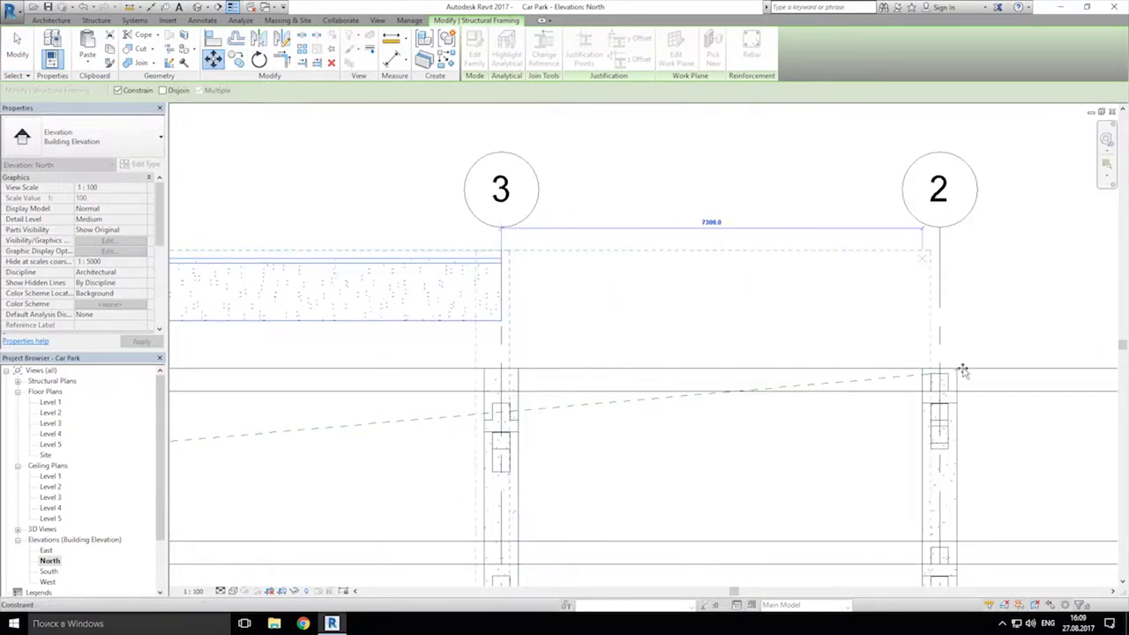
middle_drag(954, 386, 639, 338)
scroll(638, 339, up, 2)
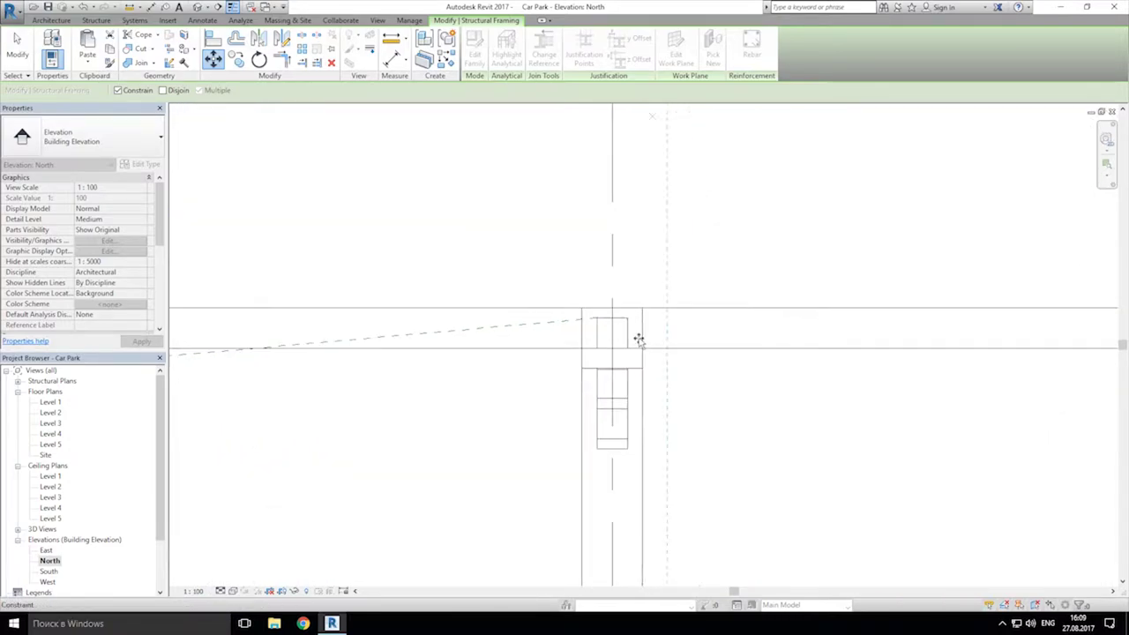
click(596, 317)
scroll(597, 267, down, 4)
scroll(616, 268, up, 4)
Step: Undo the double tee's elevation moves and z offset, back to its Level 1 position outside the building
key(ctrl+z)
scroll(551, 245, down, 5)
scroll(541, 286, up, 5)
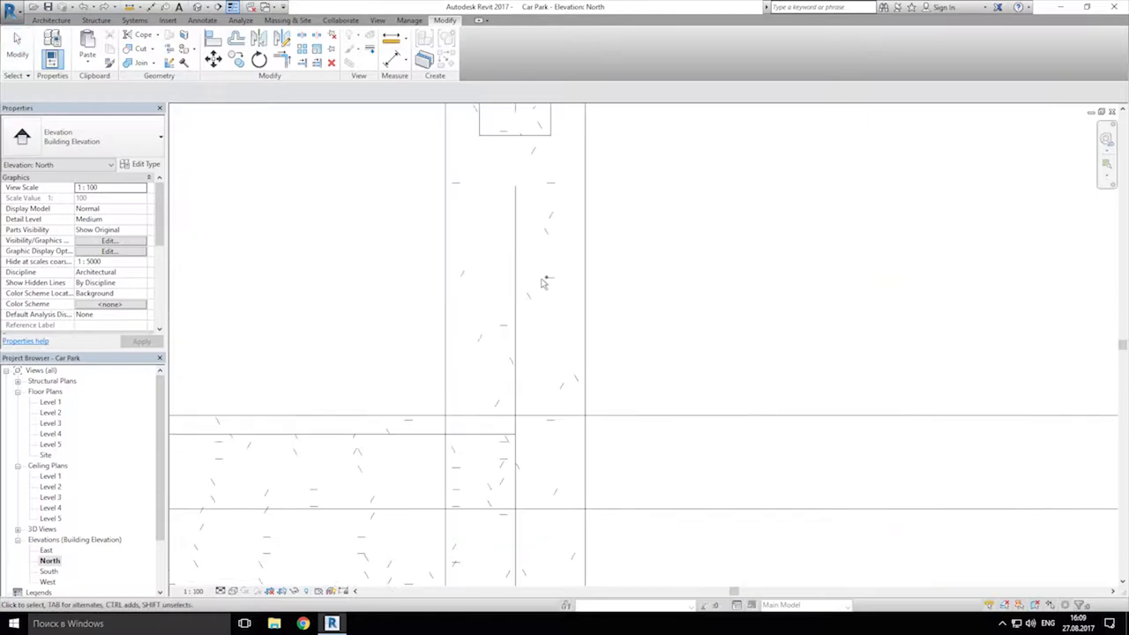
scroll(537, 286, down, 8)
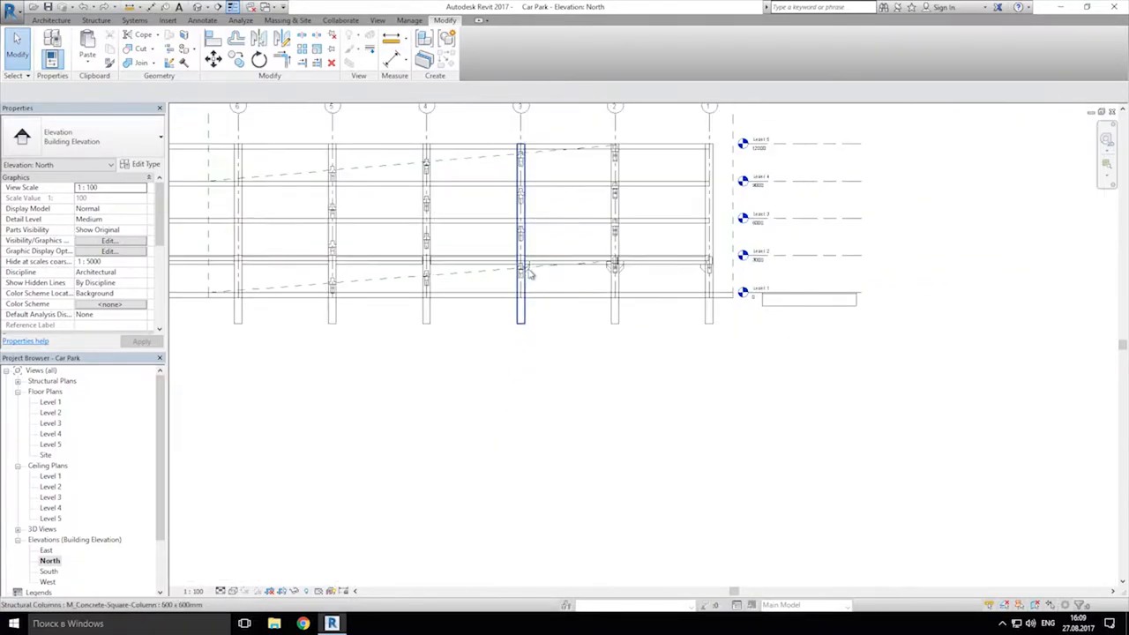
middle_drag(573, 202, 605, 366)
Step: Raise the double tee beside the building to about Level 5, giving it a z offset of 12980
click(806, 423)
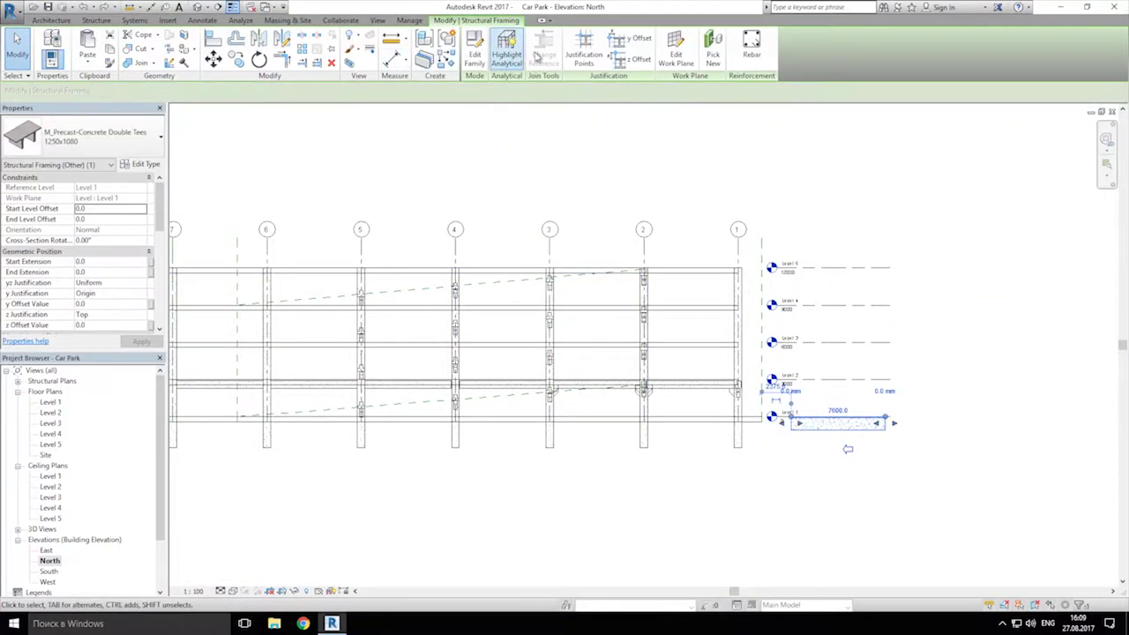
click(633, 50)
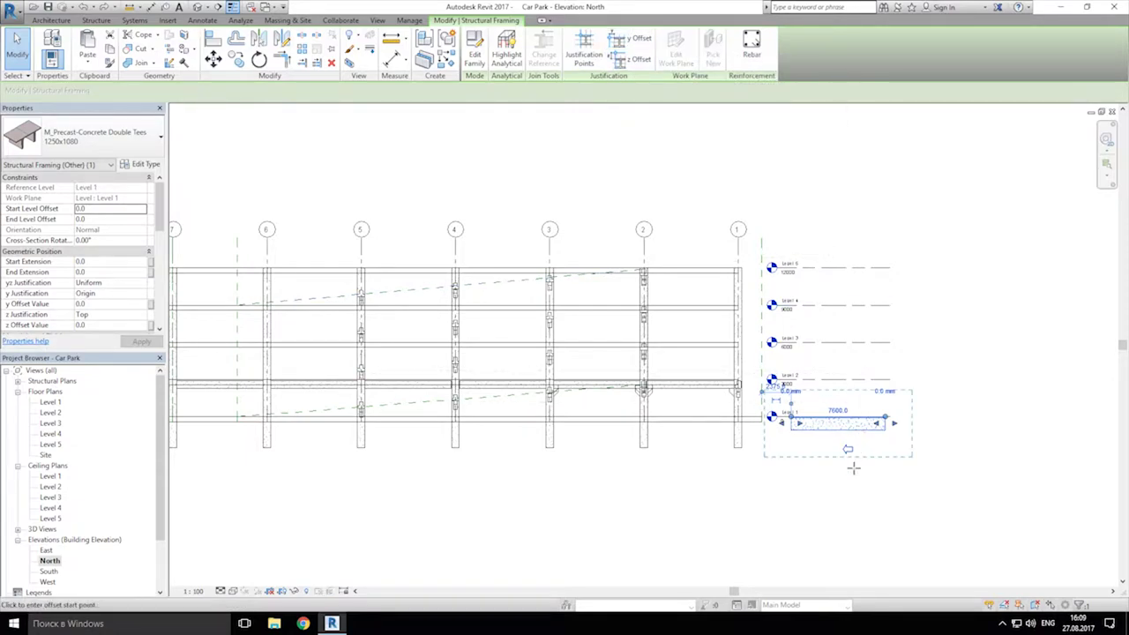
click(791, 427)
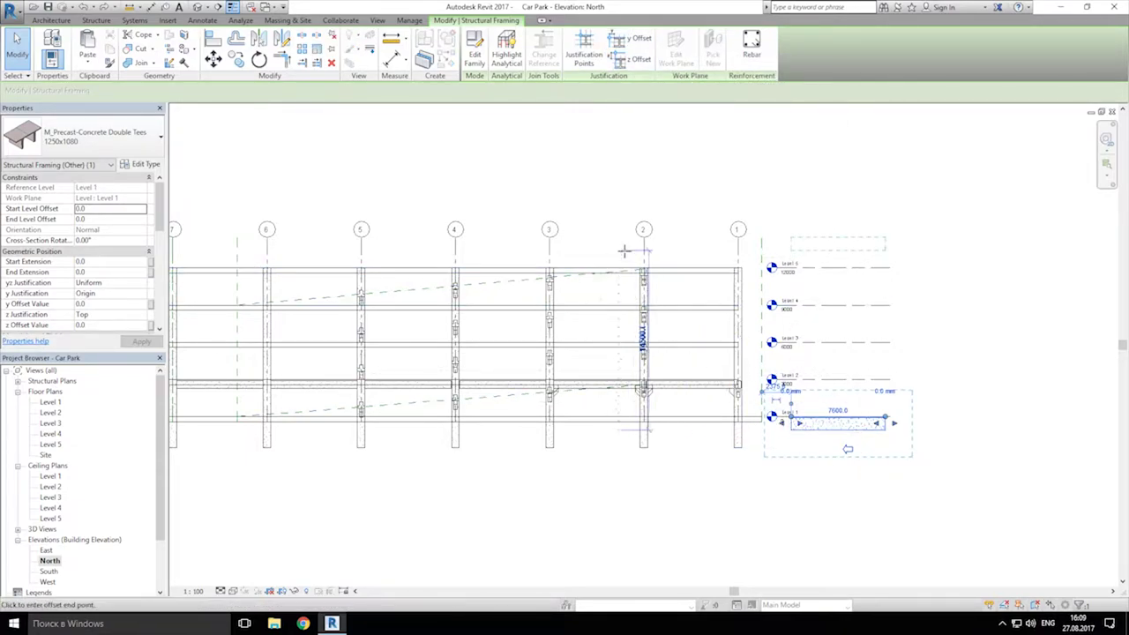
click(646, 265)
scroll(812, 221, up, 3)
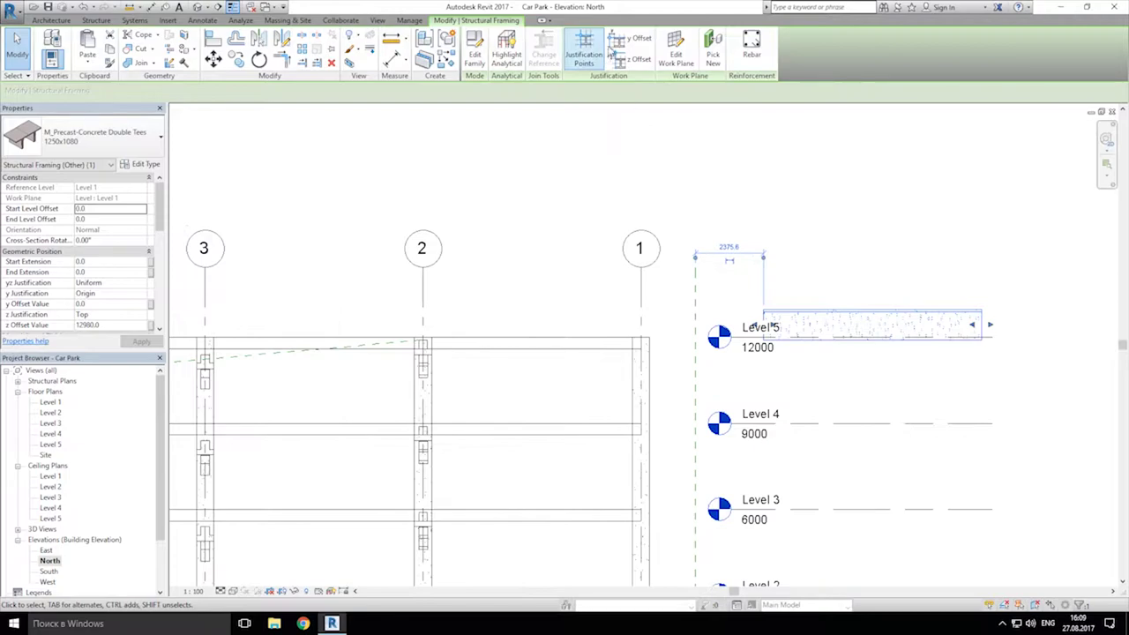
click(638, 46)
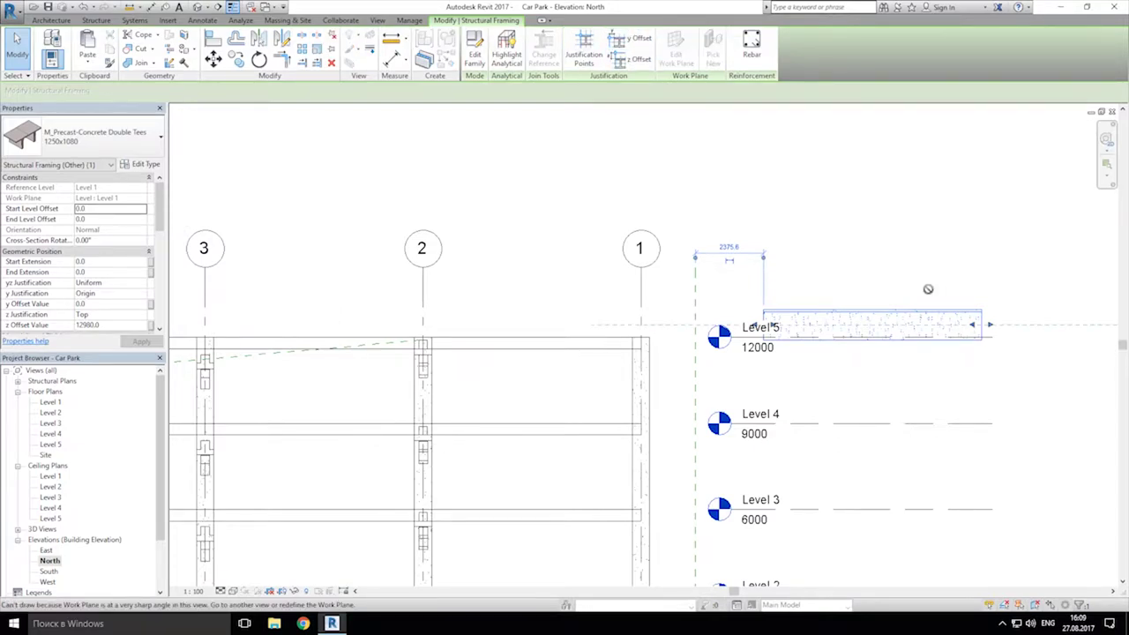
key(Escape)
key(Escape)
Step: Stretch the raised double tee's two ends over the bay between grids 3 and 2, aligning one end with grid 2
click(981, 323)
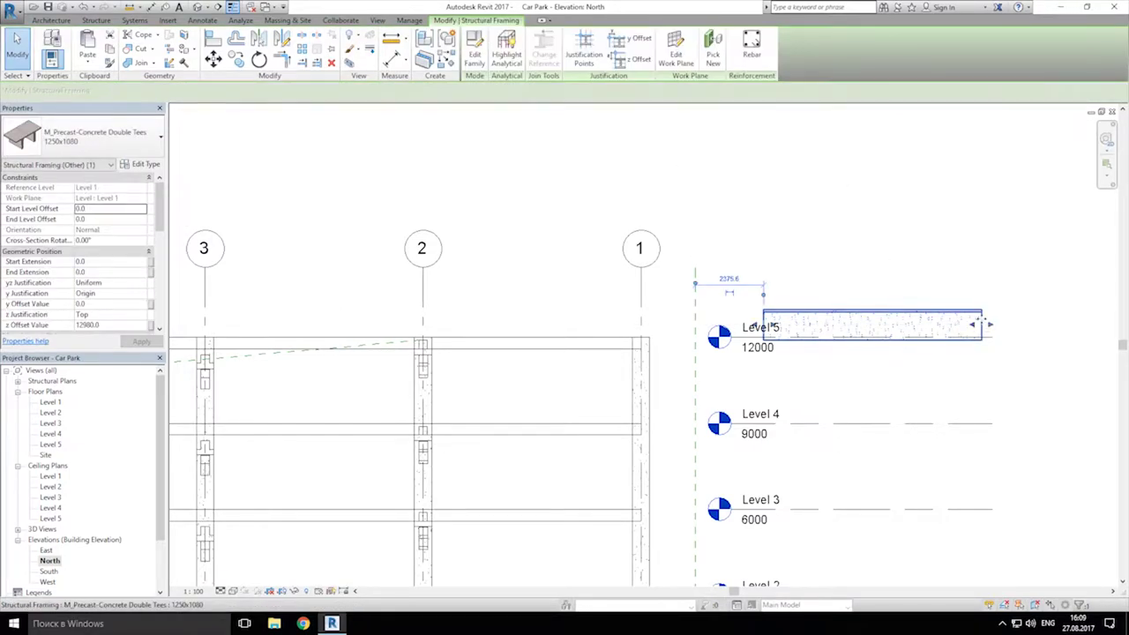
drag(765, 326, 240, 325)
drag(990, 324, 429, 326)
middle_drag(456, 301, 613, 287)
scroll(496, 305, up, 4)
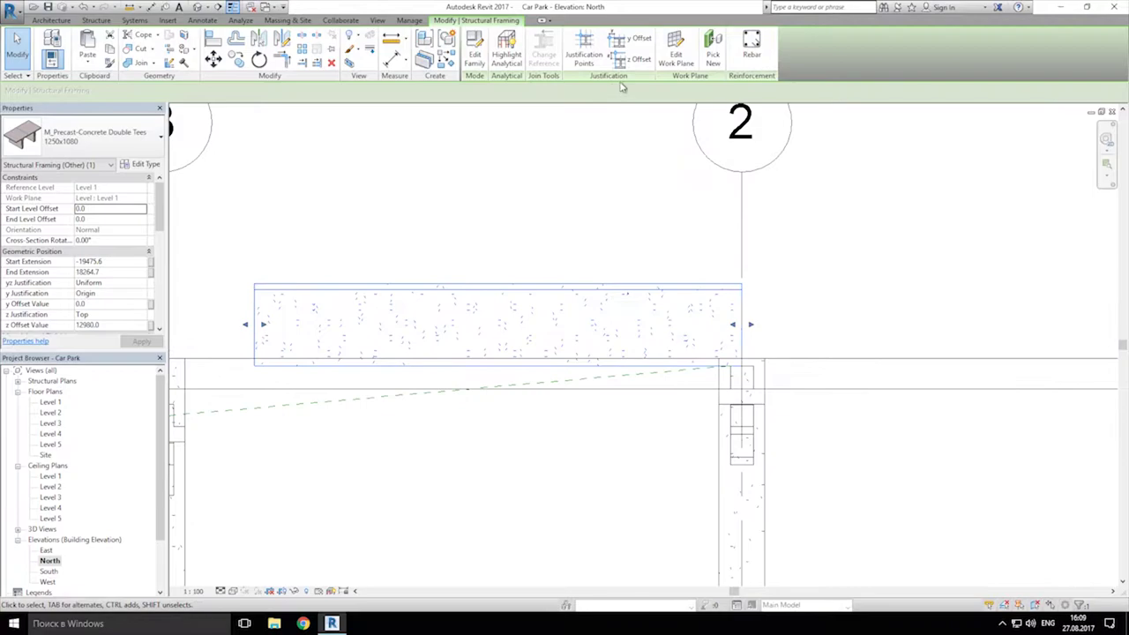
key(Escape)
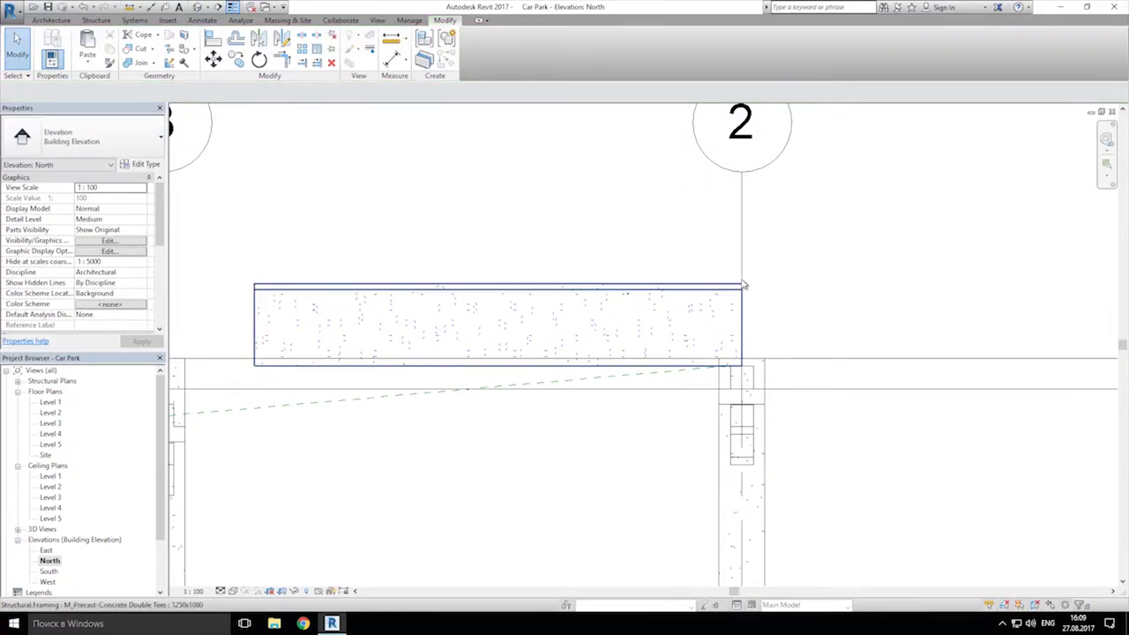
Step: Lower the double tee with the z offset tool so its top meets the girder top at grid 2, giving an offset of 11900
click(617, 287)
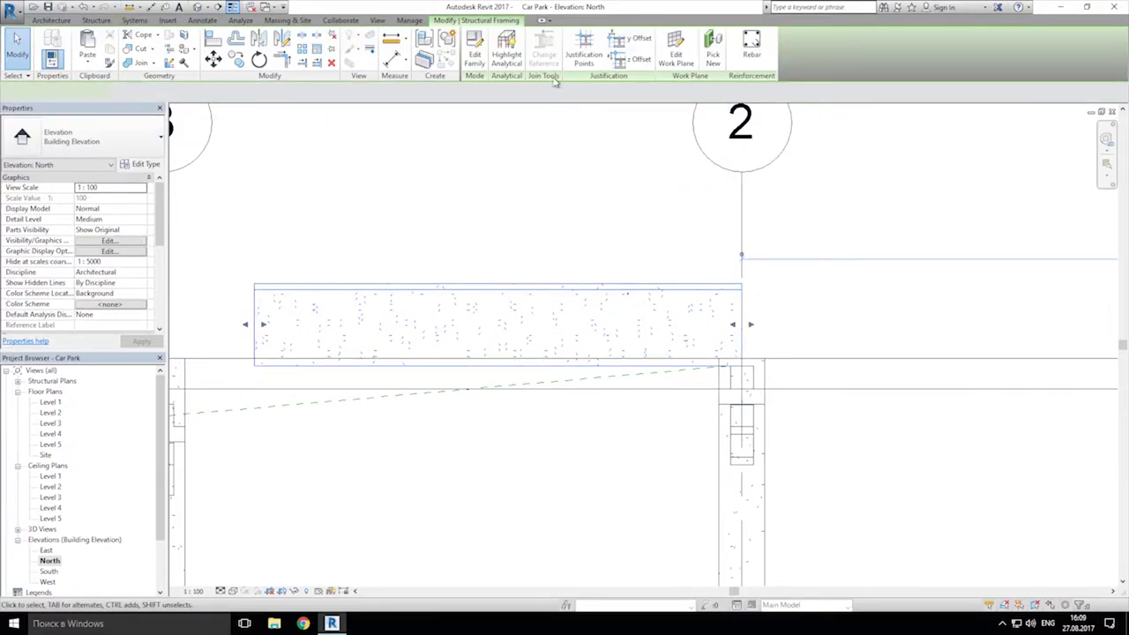
click(629, 62)
click(741, 283)
click(741, 366)
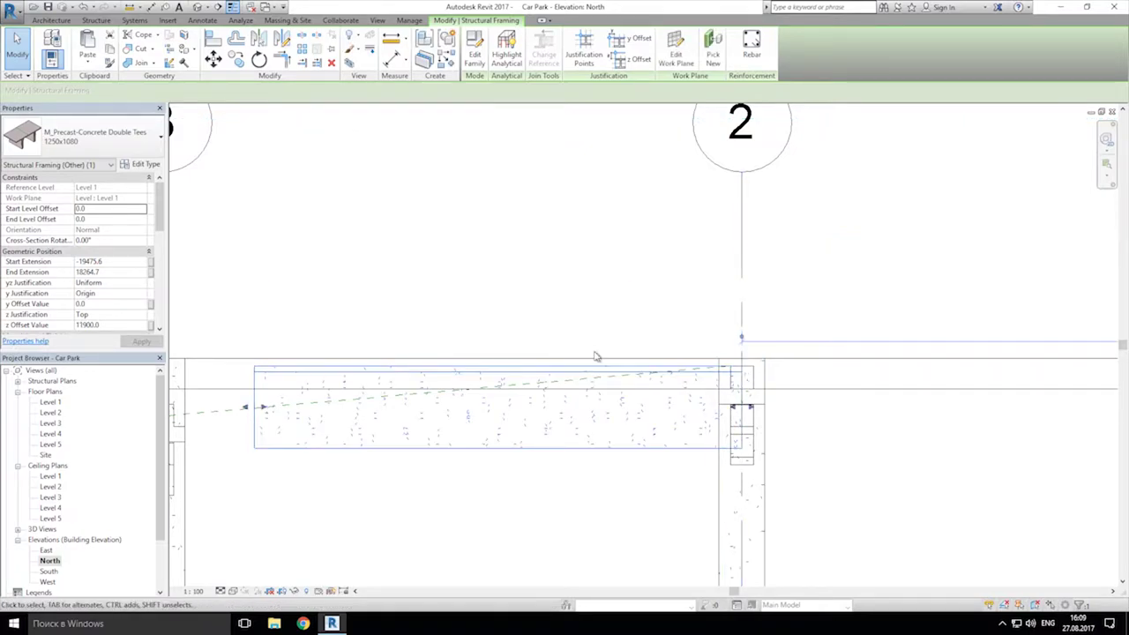
Step: Extend the double tee's short end to the centre of the grid 3 column, giving an end extension of 19475.6
middle_drag(444, 375, 554, 328)
middle_drag(331, 351, 470, 330)
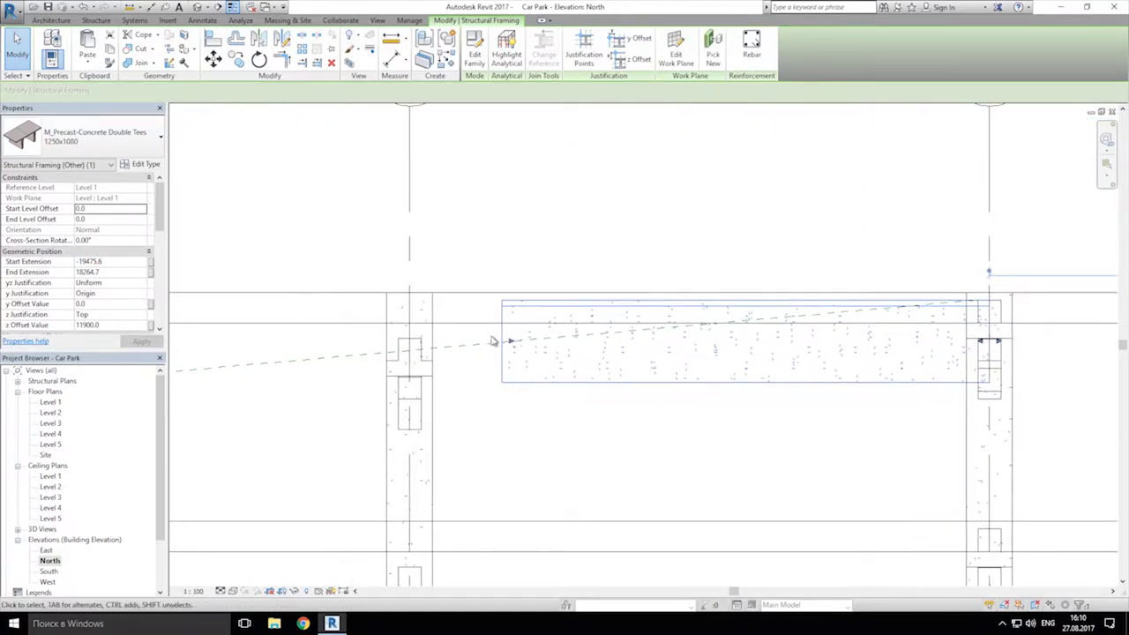
drag(499, 343, 491, 342)
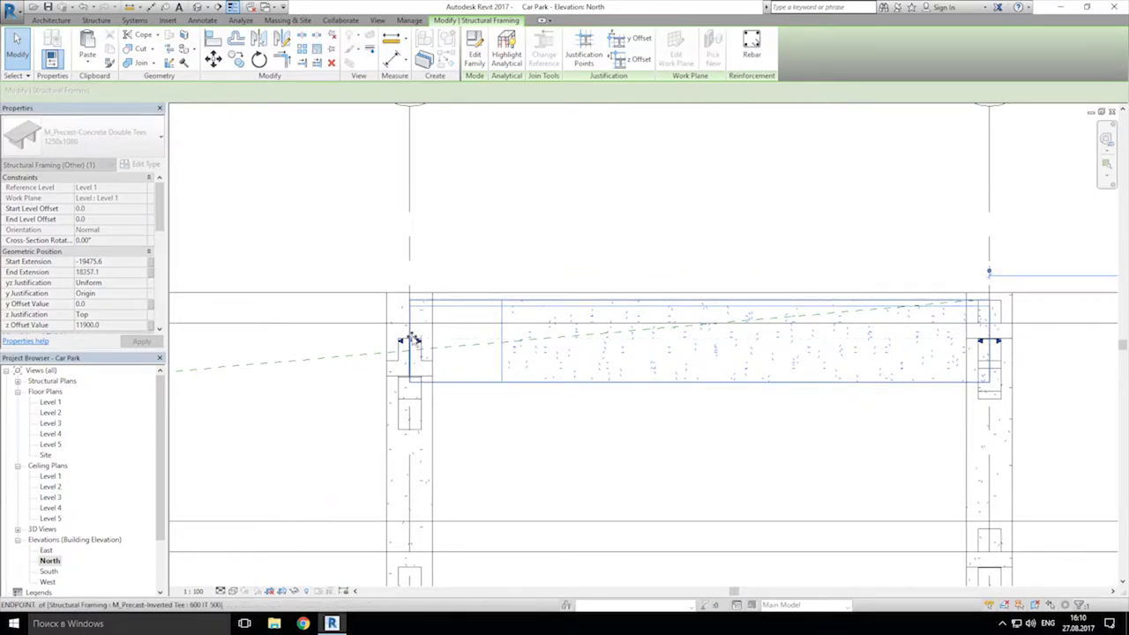
drag(411, 340, 411, 340)
Step: Measure the vertical distance from the underside of the double tee's flange to the inverted tee girder's top at grid 3
scroll(411, 340, up, 2)
click(397, 42)
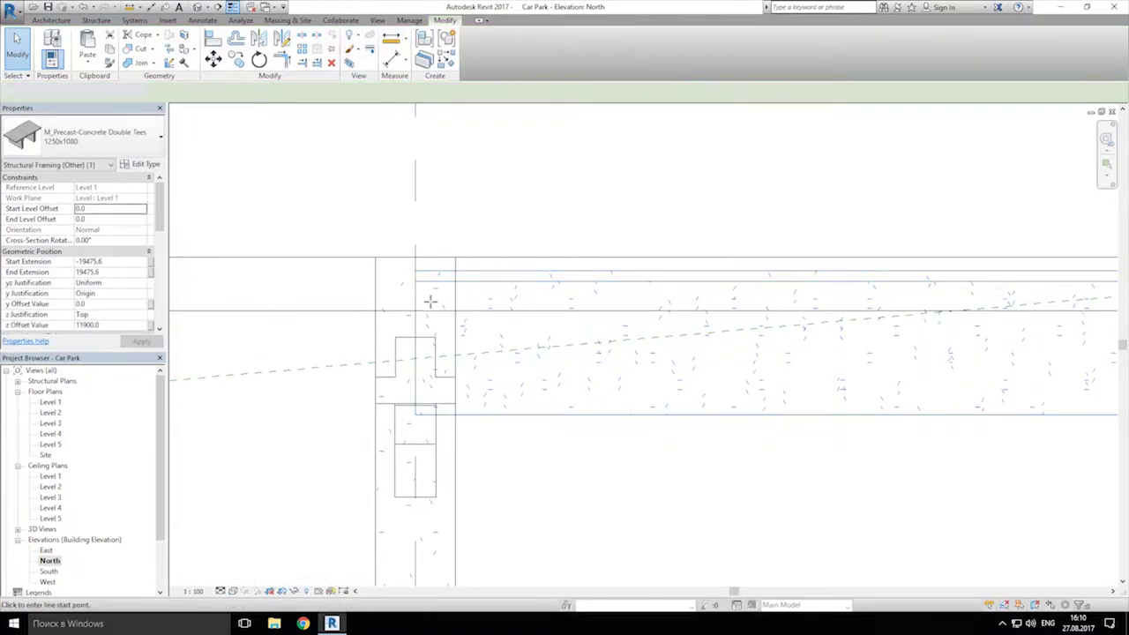
click(415, 282)
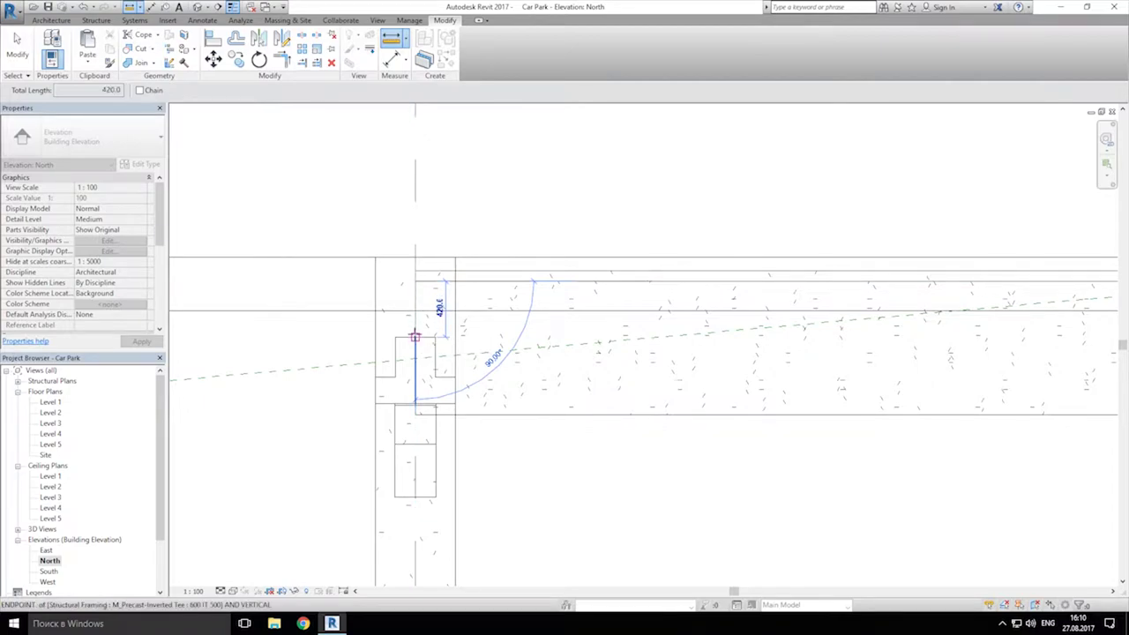
key(Escape)
key(Escape)
Step: Set the double tee's End Level Offset to -420
click(491, 415)
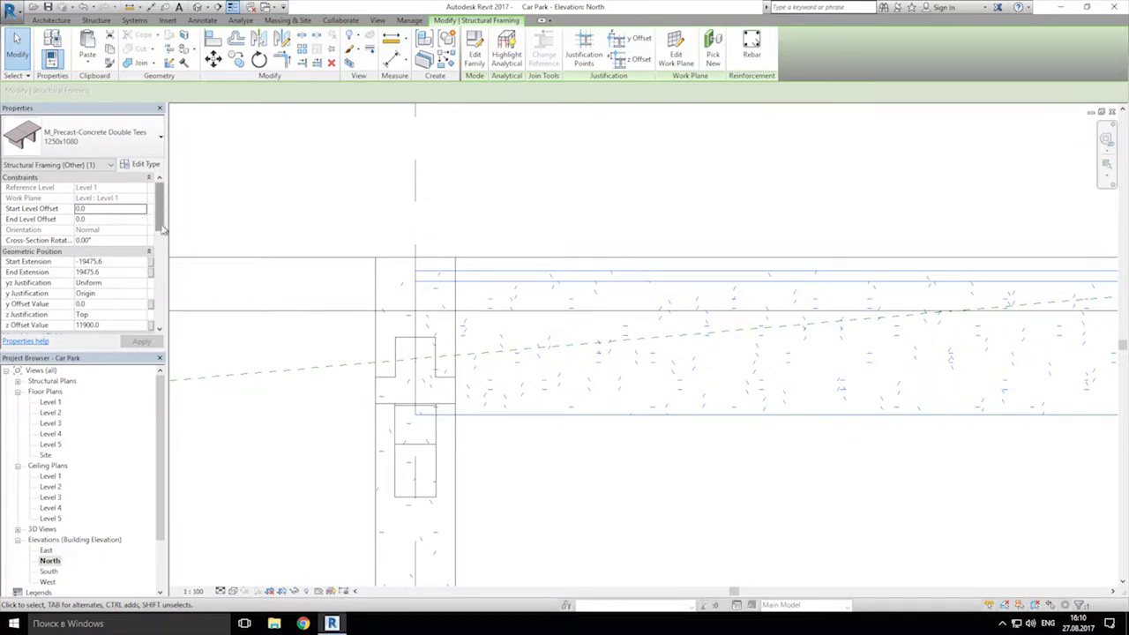
mouse_move(161, 212)
mouse_down()
mouse_move(159, 315)
mouse_move(165, 207)
mouse_up()
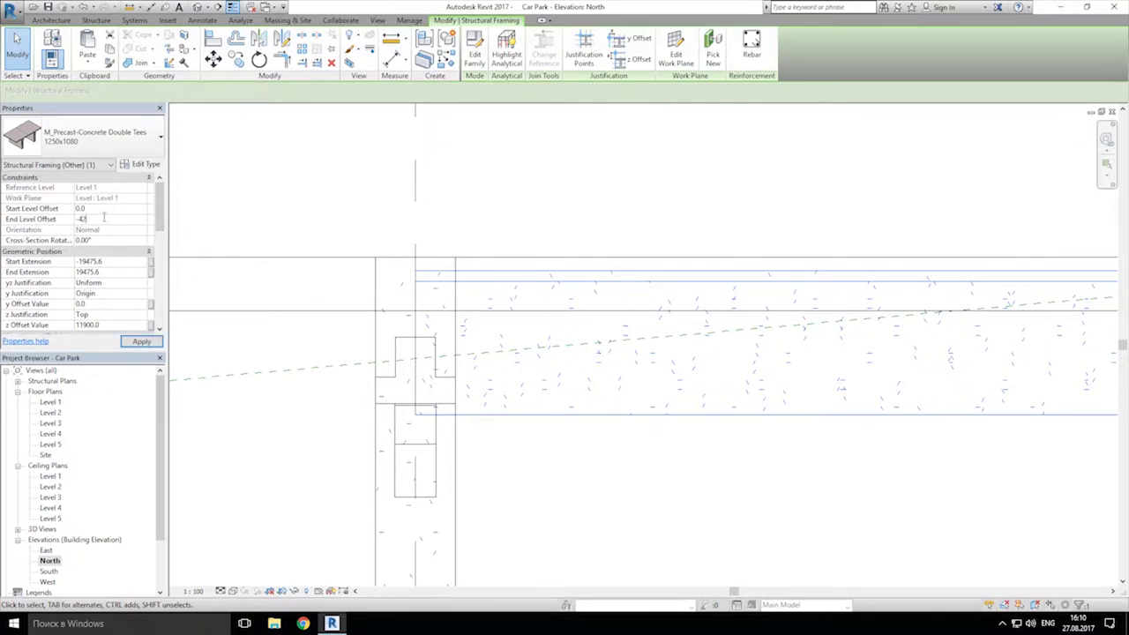
key(Tab)
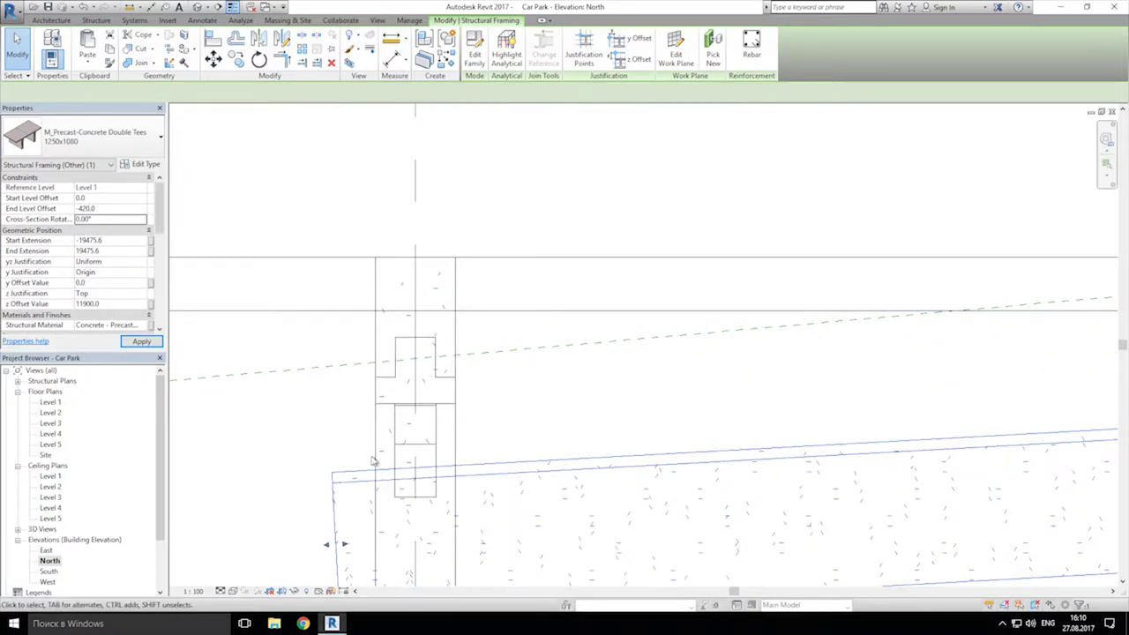
Step: Pull the sloped double tee's ends to the column centres at grids 3 and 2, giving extensions of 18844.5 and -18842.2
middle_drag(349, 441, 401, 326)
drag(358, 413, 431, 399)
scroll(456, 391, down, 4)
scroll(748, 365, up, 4)
drag(727, 380, 783, 376)
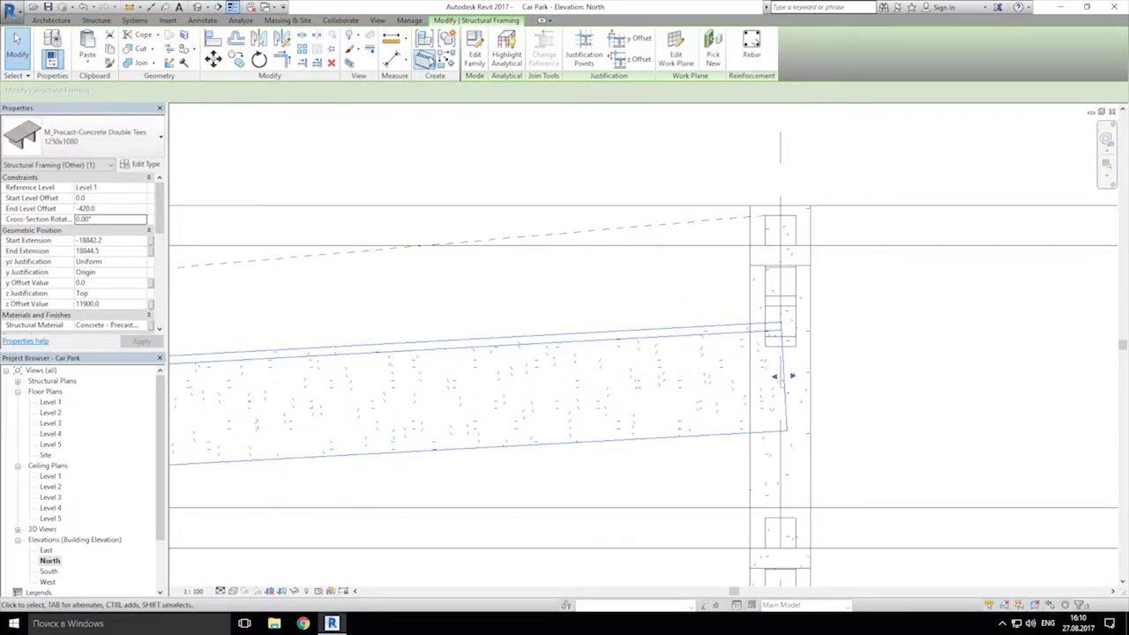
Step: Raise the double tee with the z offset tool so its flange underside meets the girder top at grid 2, giving an offset of 13044.8
click(627, 60)
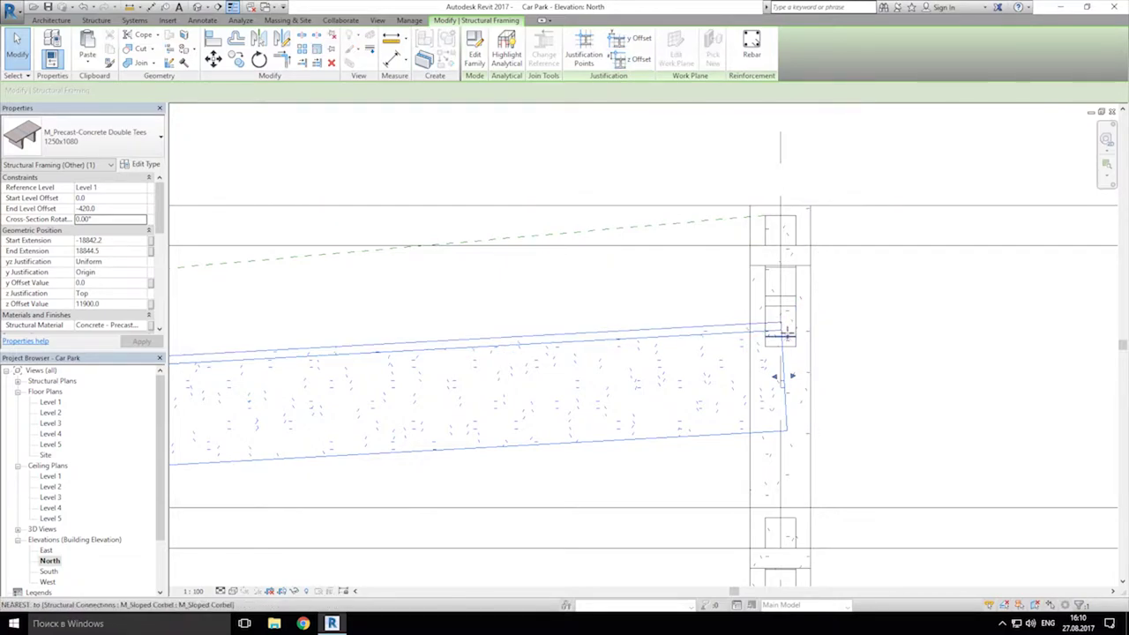
click(780, 330)
click(761, 217)
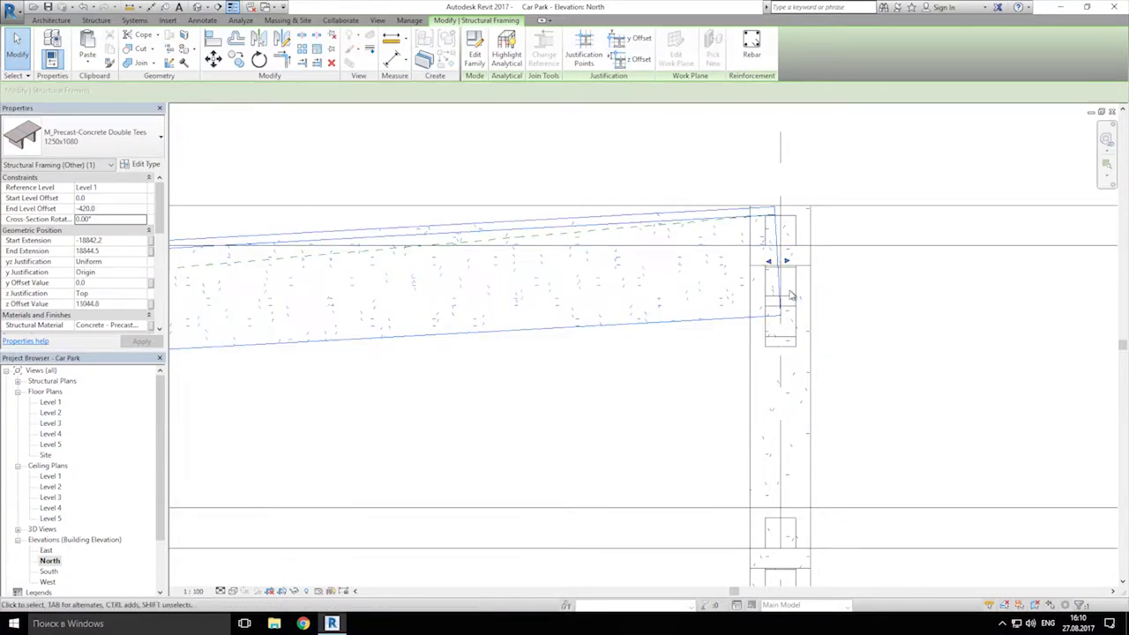
Step: Trim the tee's grid 2 end to the girder's side, start extension -18931.4, and lower its top to the girder top, z offset 12964.8
drag(789, 266, 768, 254)
scroll(768, 254, up, 2)
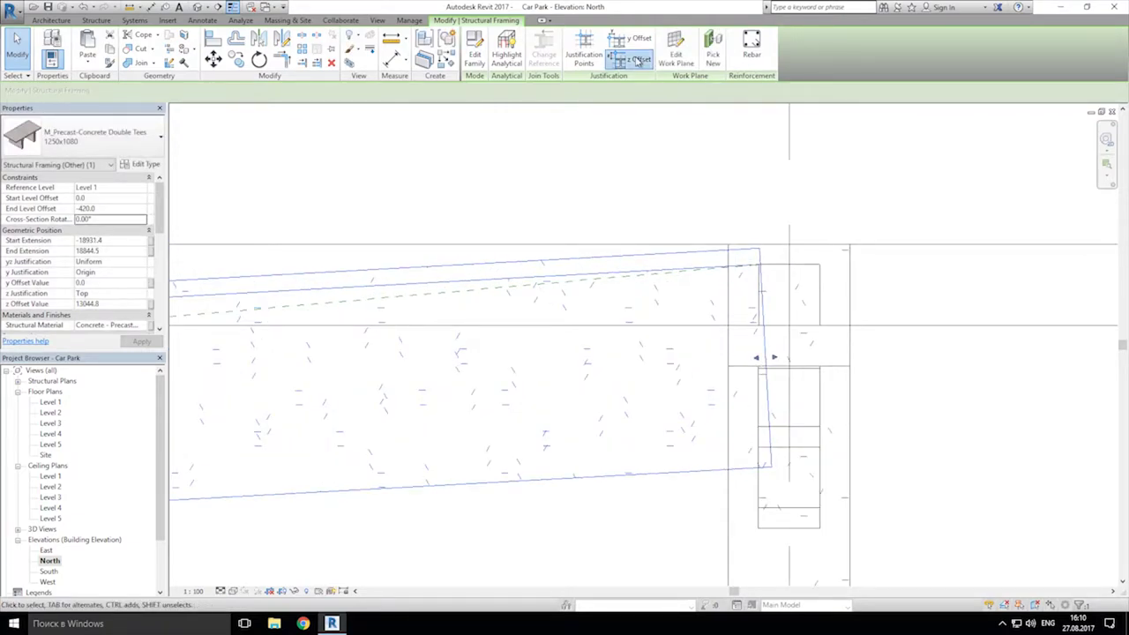
click(759, 249)
click(760, 263)
Step: Shorten the double tee's grid 3 end to the near side of the inverted tee girder, giving an end extension of 18642.3
scroll(781, 245, down, 2)
middle_drag(470, 304, 1032, 272)
scroll(499, 305, up, 2)
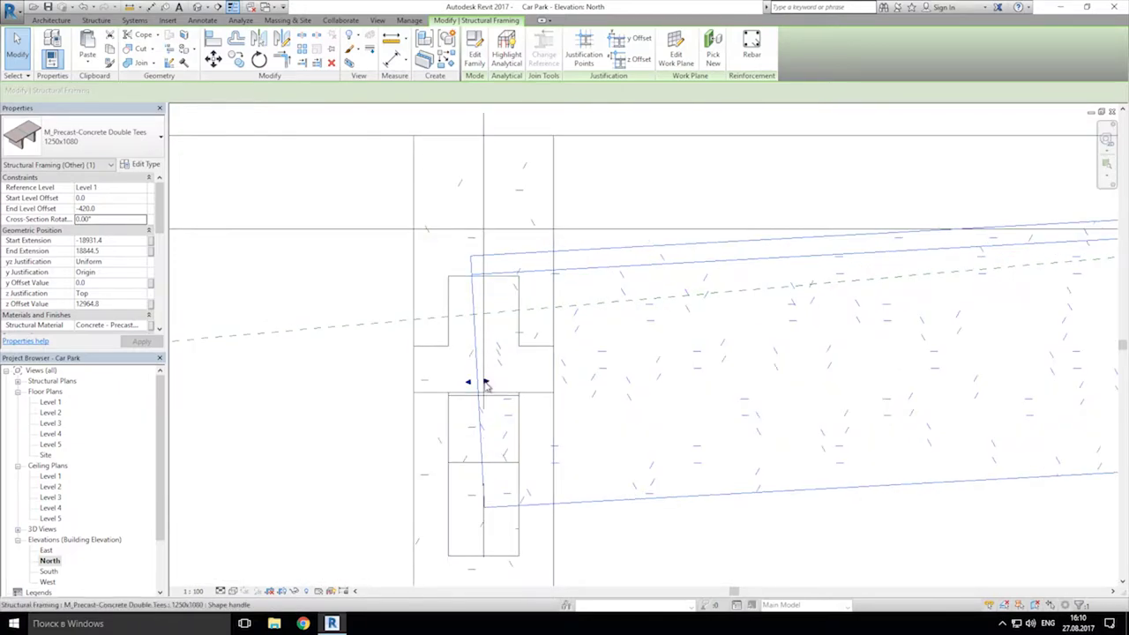
drag(488, 381, 527, 378)
Step: Measure the distance from the girder's top corner at grid 3 to the double tee's top corner
scroll(516, 259, up, 3)
click(399, 46)
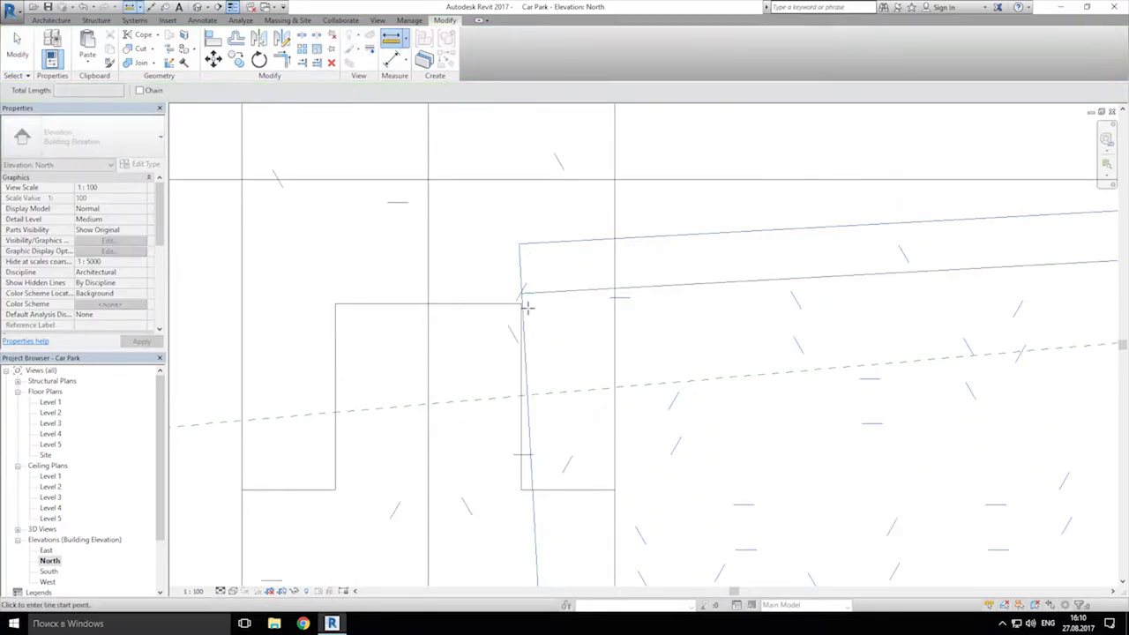
click(521, 303)
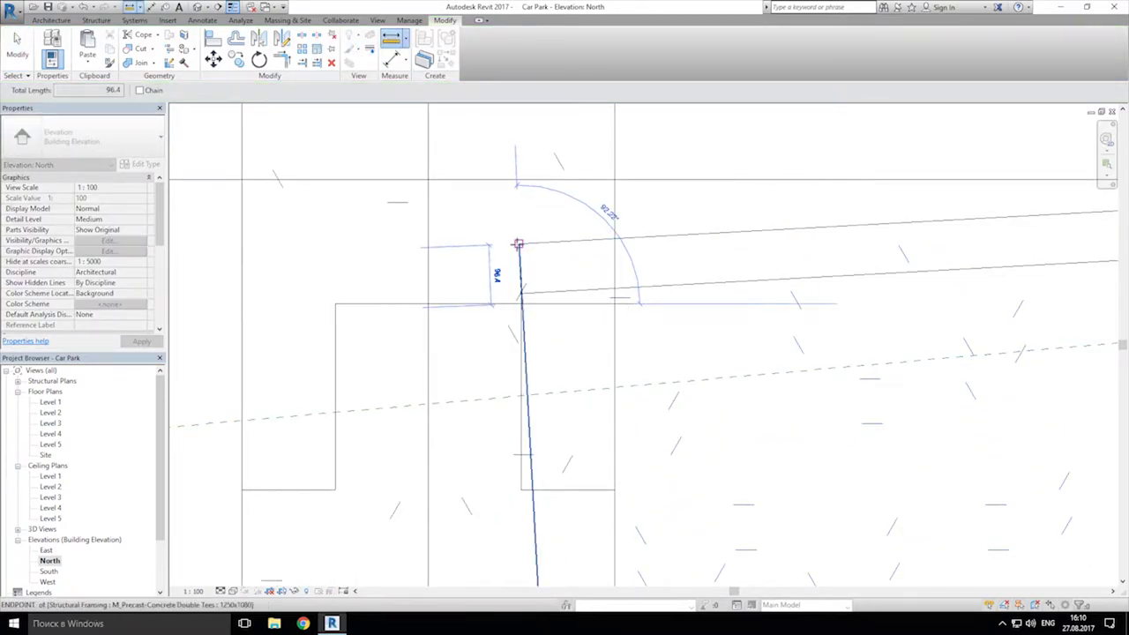
key(Escape)
key(Escape)
Step: Set the double tee's End Level Offset to -520 and move it up 258 to the girder top at grid 3
click(528, 248)
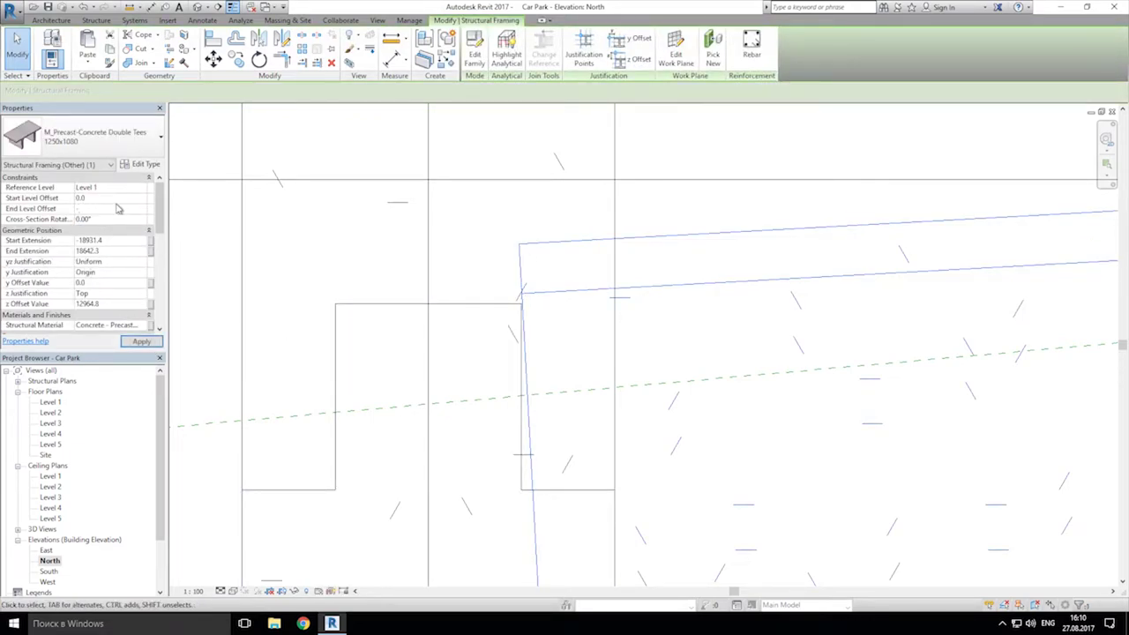
key(Return)
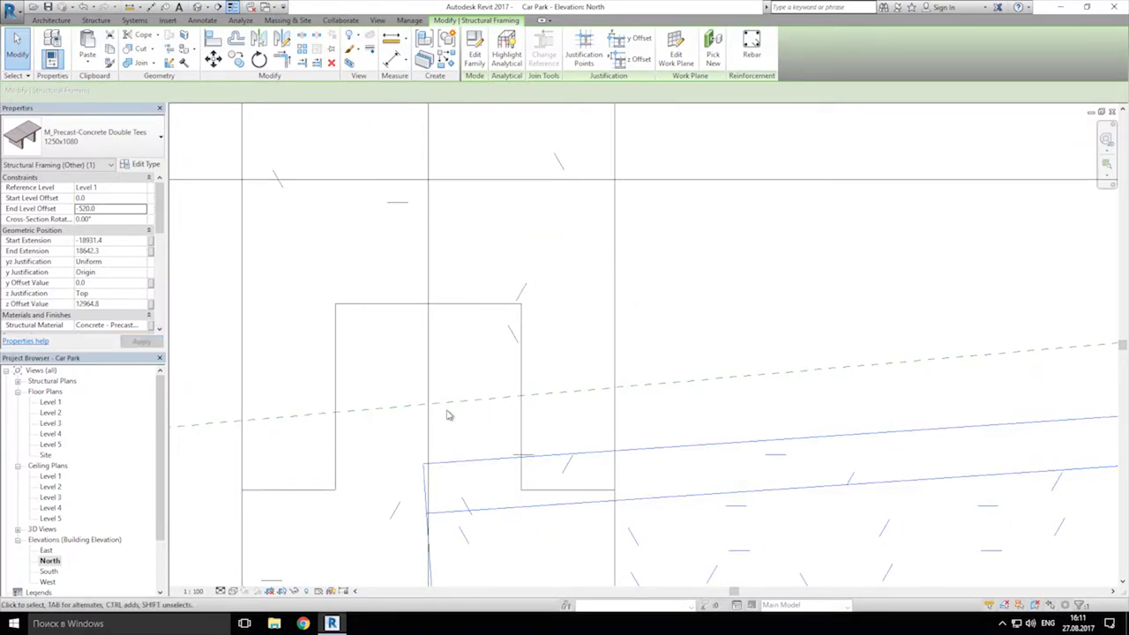
click(215, 59)
click(425, 464)
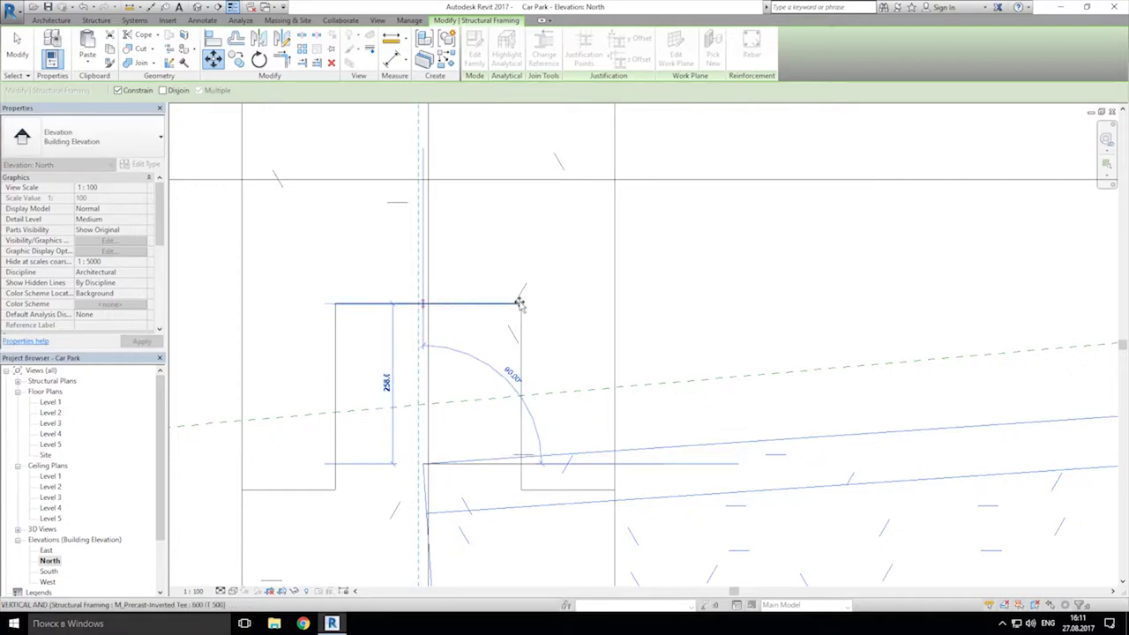
click(518, 304)
Step: Move the double tee horizontally so its upper corner meets the girder's top corner at grid 2
scroll(458, 353, up, 6)
scroll(539, 319, up, 5)
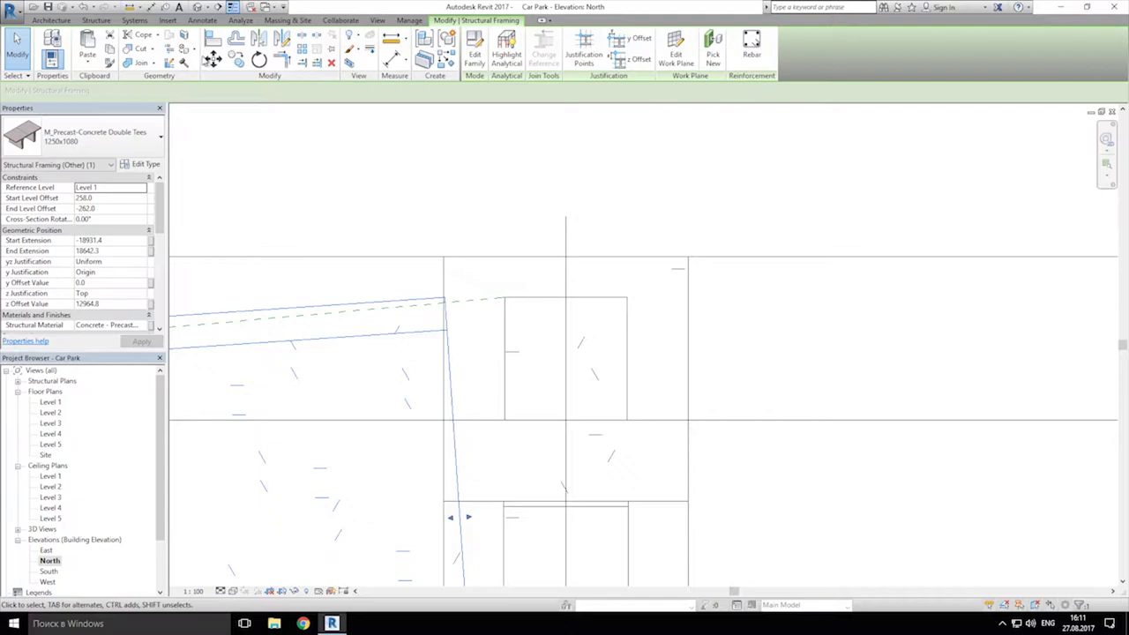
click(445, 300)
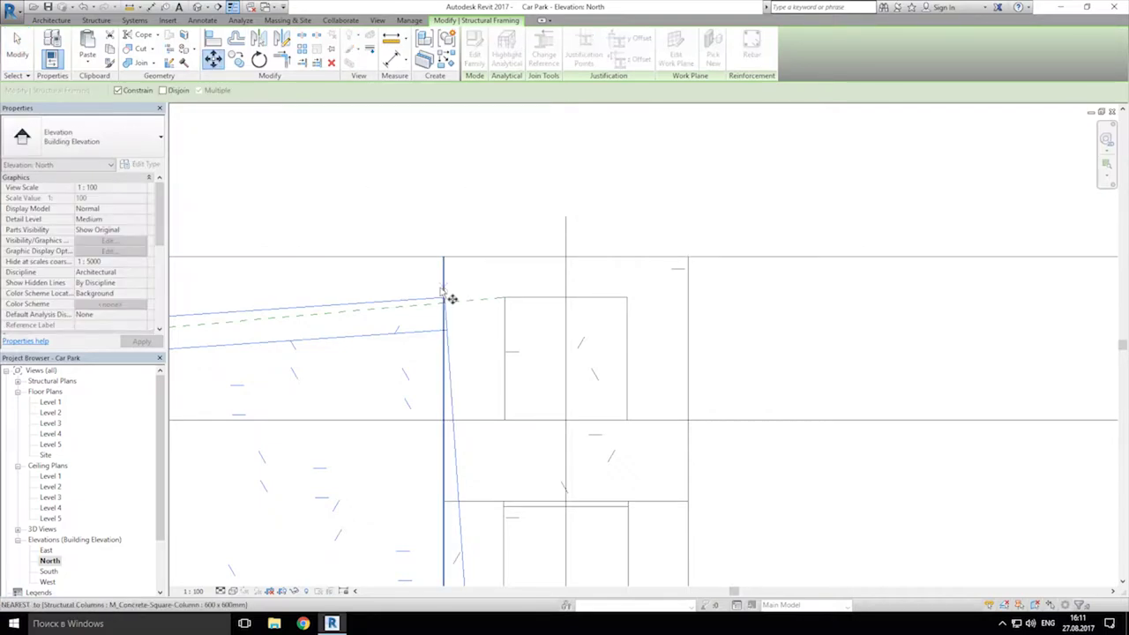
click(504, 298)
Step: Adjust the double tee's end against the girder's side at grid 3, giving an end extension of 18627.3
scroll(513, 251, down, 4)
middle_drag(337, 313, 907, 297)
middle_drag(262, 331, 641, 310)
scroll(632, 300, up, 3)
scroll(608, 266, up, 3)
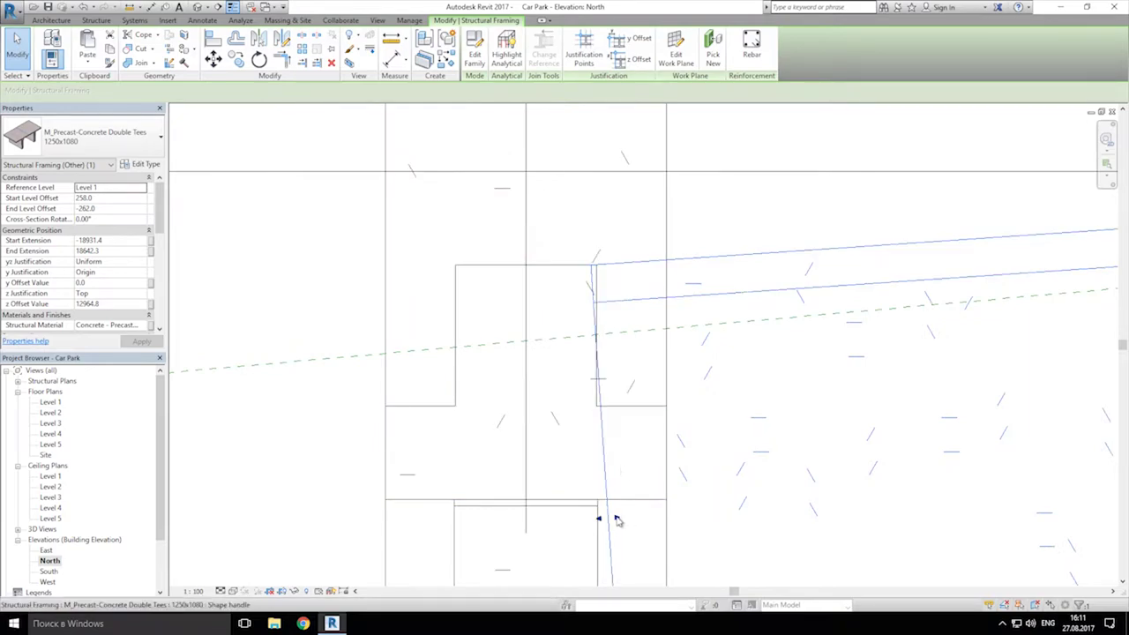
drag(628, 517, 614, 517)
Step: Stretch the double tee's lower end down the ramp to midway between grids 8 and 7, giving an end extension of 53724.9
scroll(614, 449, down, 5)
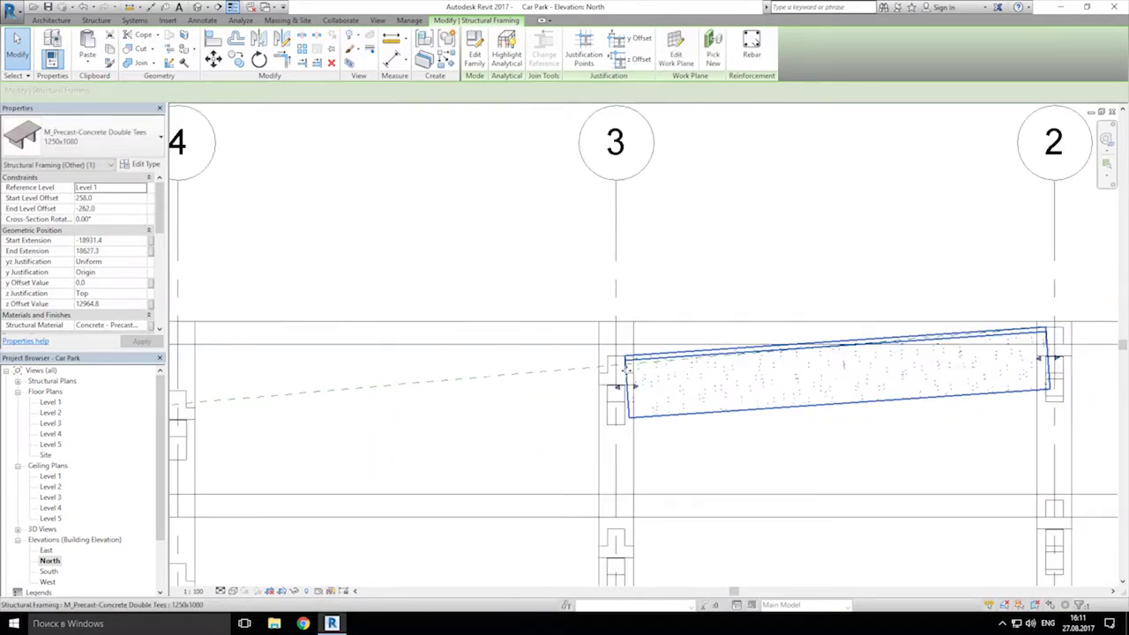
middle_drag(604, 389, 776, 345)
drag(792, 335, 352, 381)
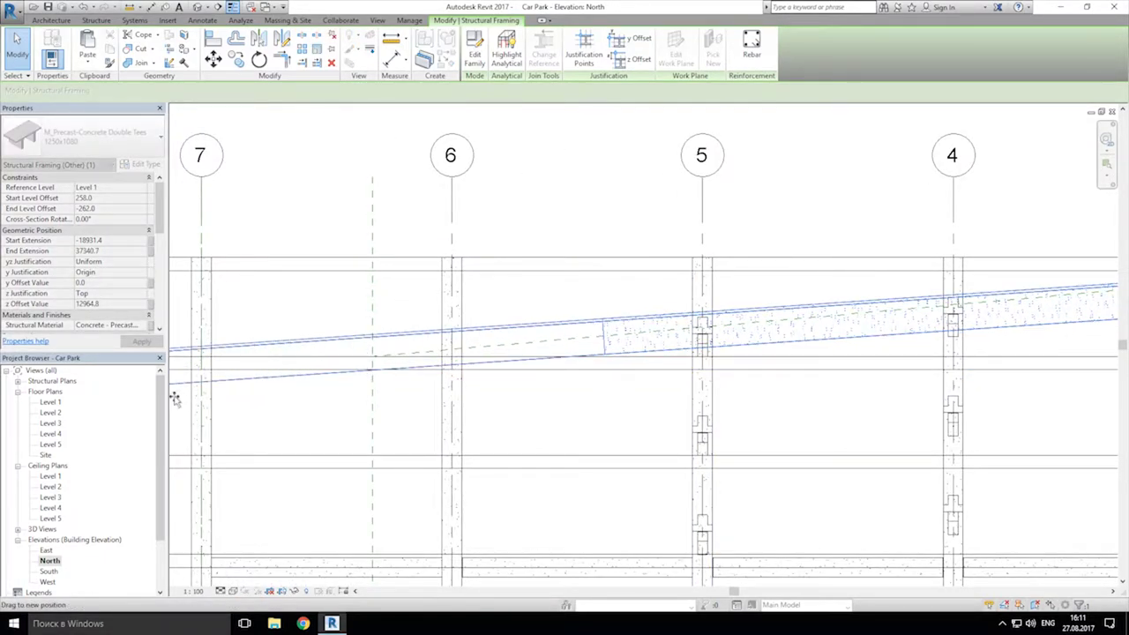
drag(174, 398, 231, 379)
middle_drag(294, 398, 532, 335)
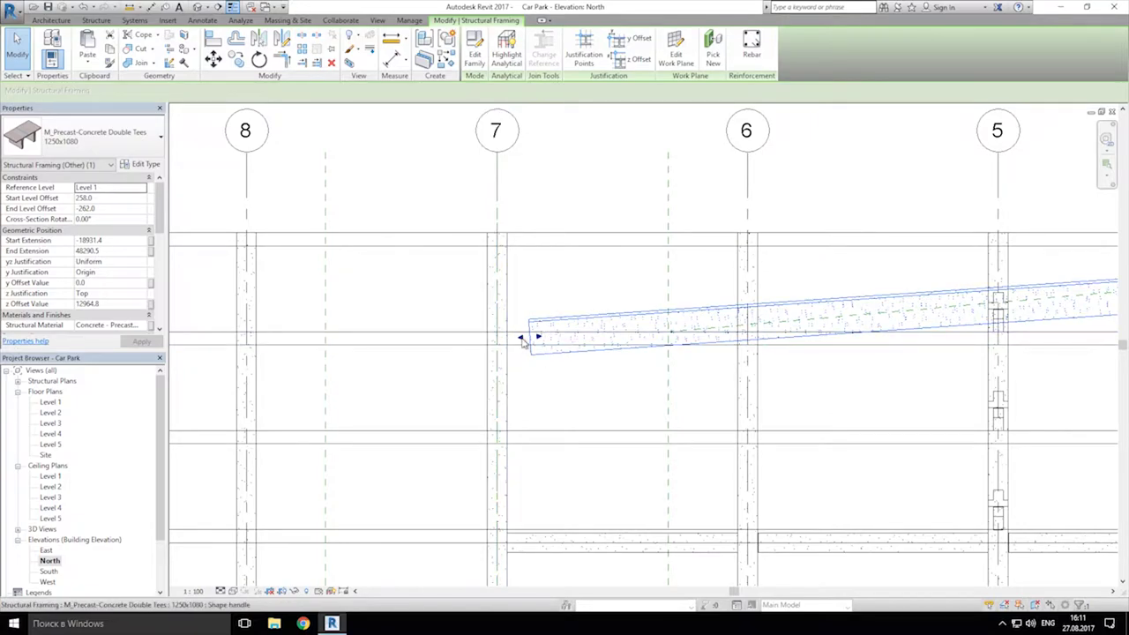
drag(409, 360, 350, 385)
scroll(402, 376, down, 3)
middle_drag(1002, 362, 715, 380)
middle_drag(514, 406, 700, 380)
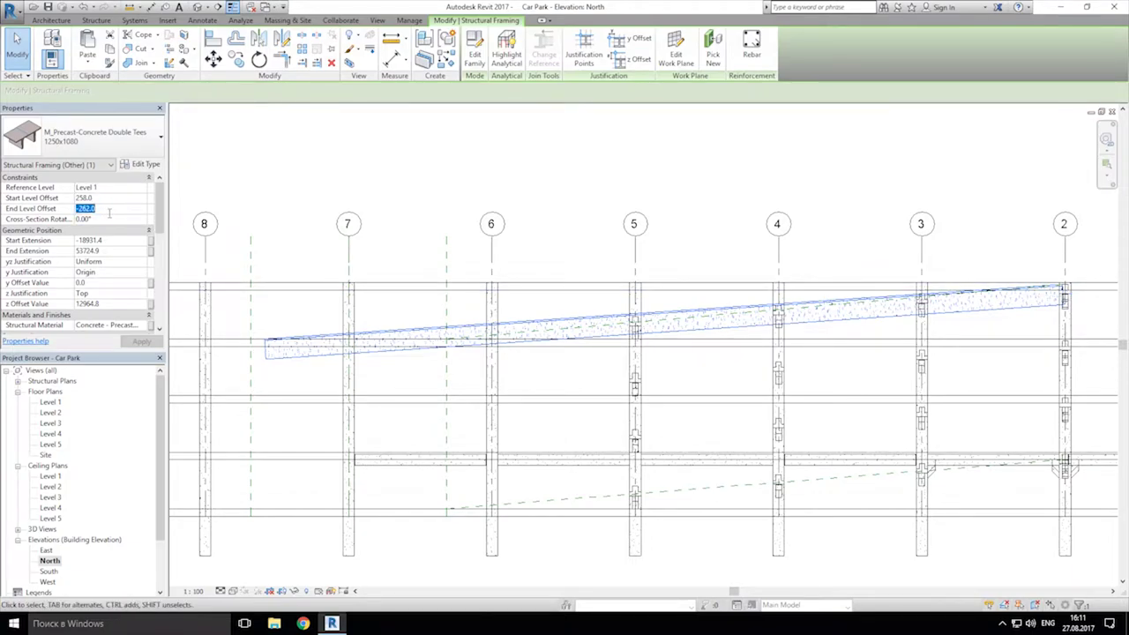
Step: Set the stretched double tee's End Level Offset to -400
click(433, 179)
click(422, 330)
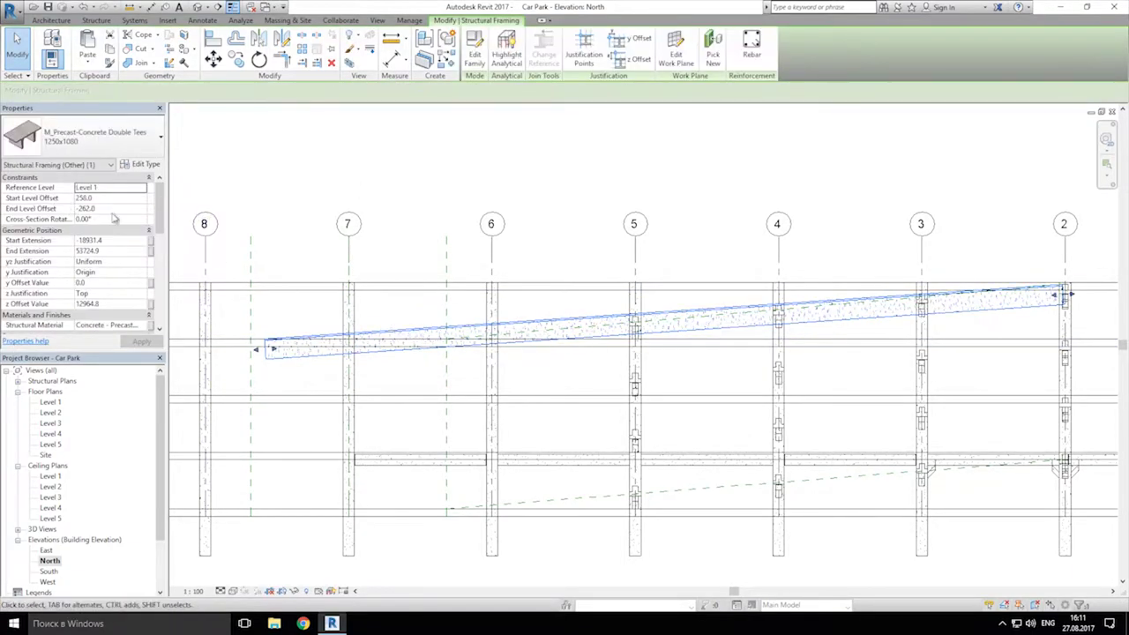
mouse_move(160, 217)
mouse_down()
mouse_move(159, 231)
mouse_move(159, 211)
mouse_up()
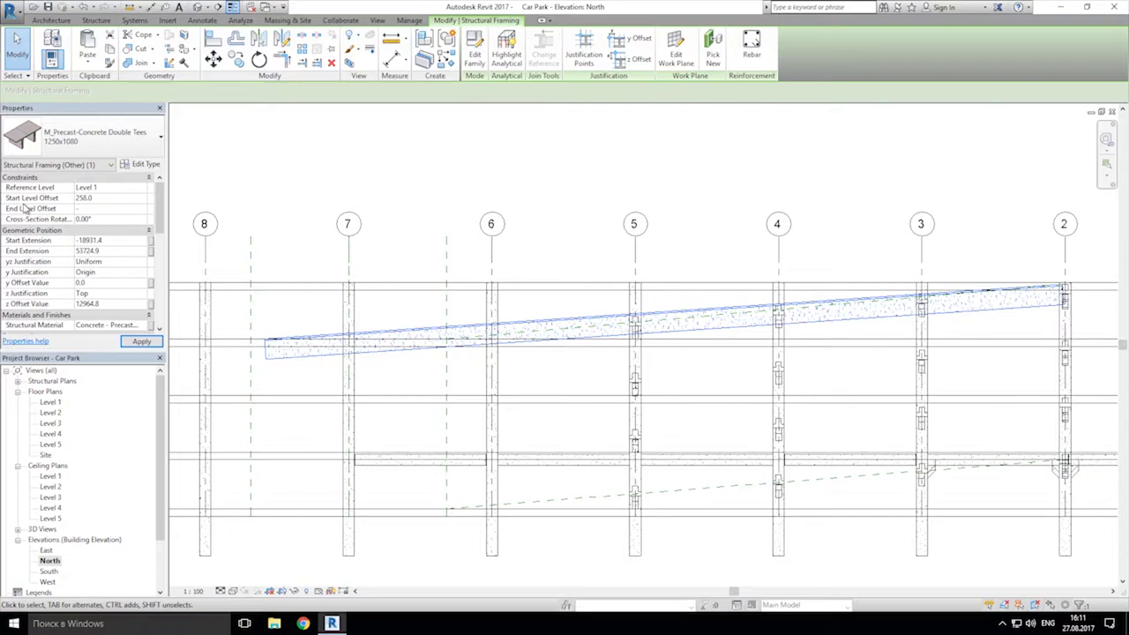
key(Return)
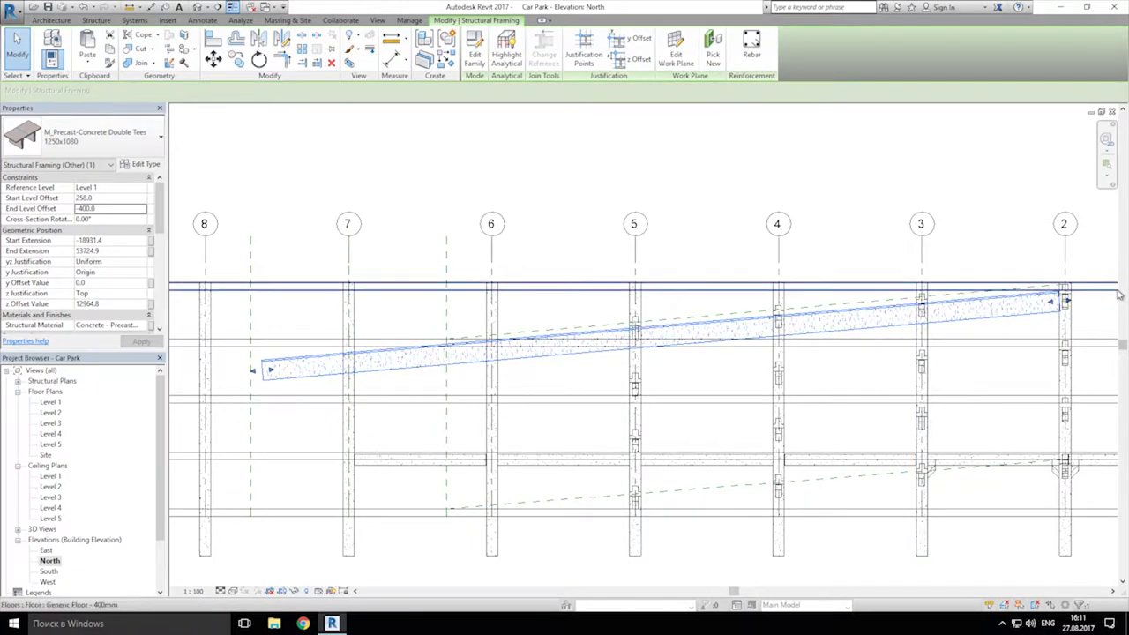
Step: Move the double tee up and across to the girder's top corner at grid 2, giving a Start Level Offset of 598.1
scroll(1086, 292, up, 3)
scroll(1032, 304, up, 3)
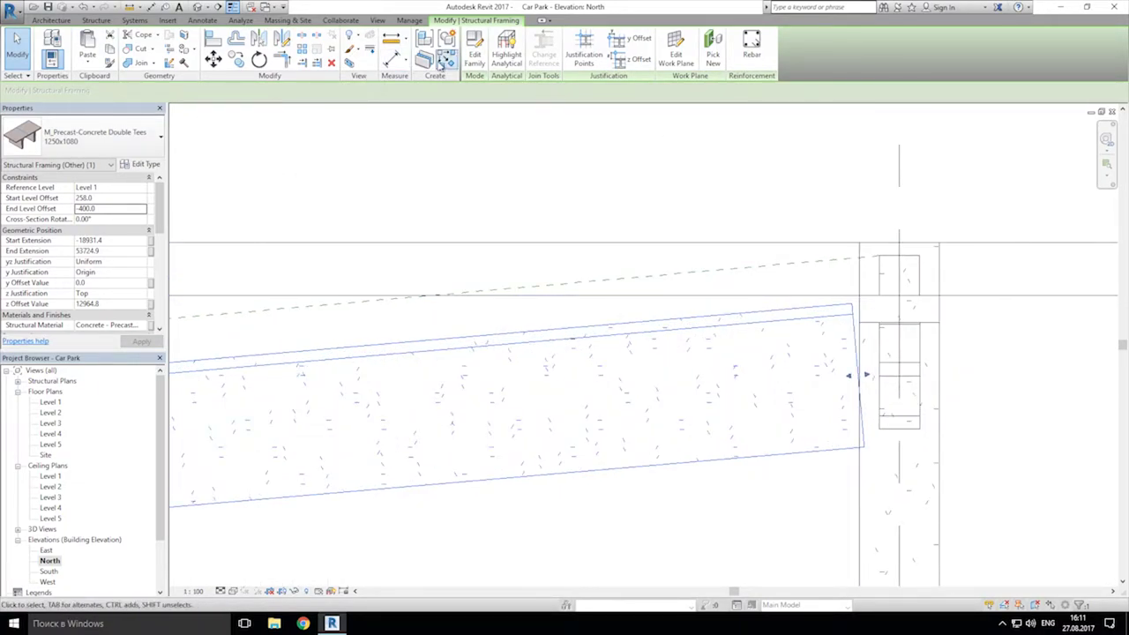
click(213, 59)
click(854, 307)
click(873, 259)
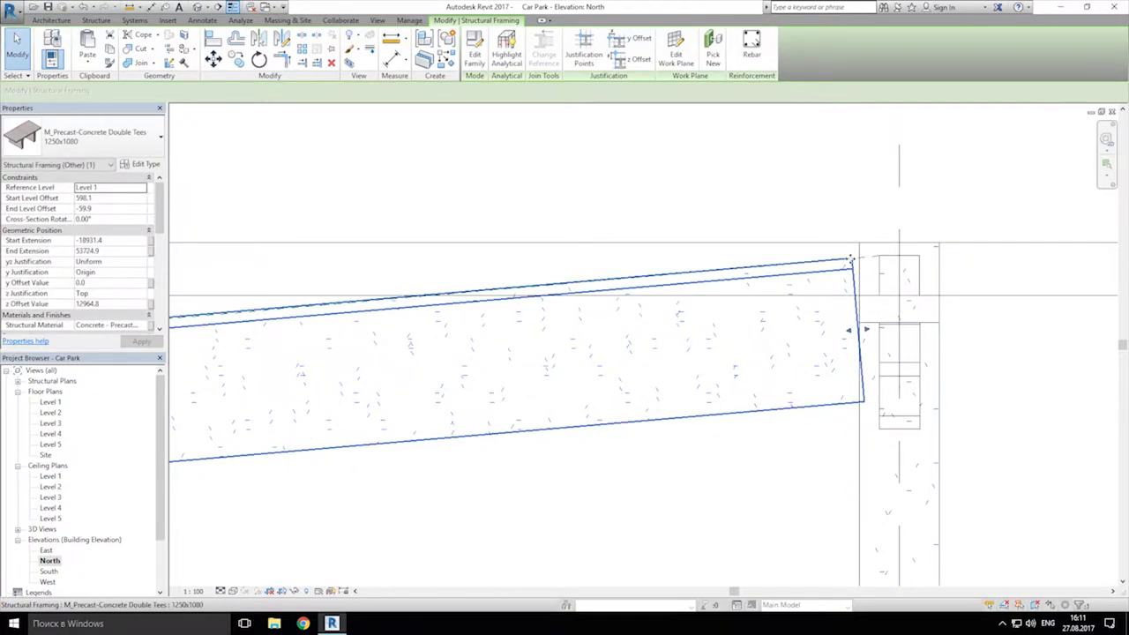
key(m)
key(v)
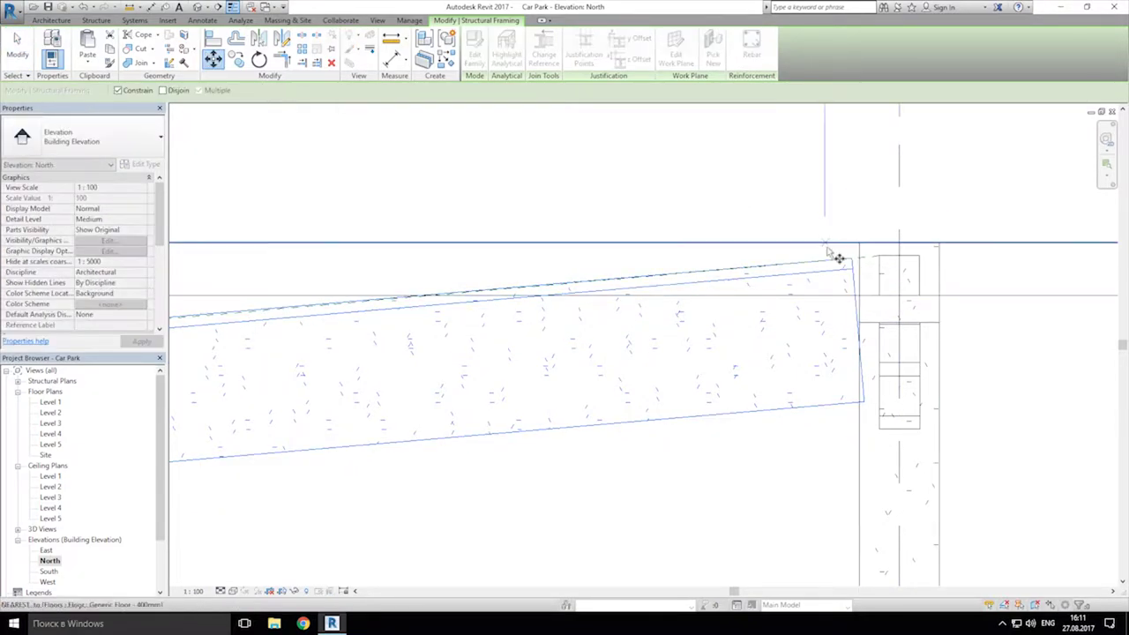
click(853, 260)
click(876, 257)
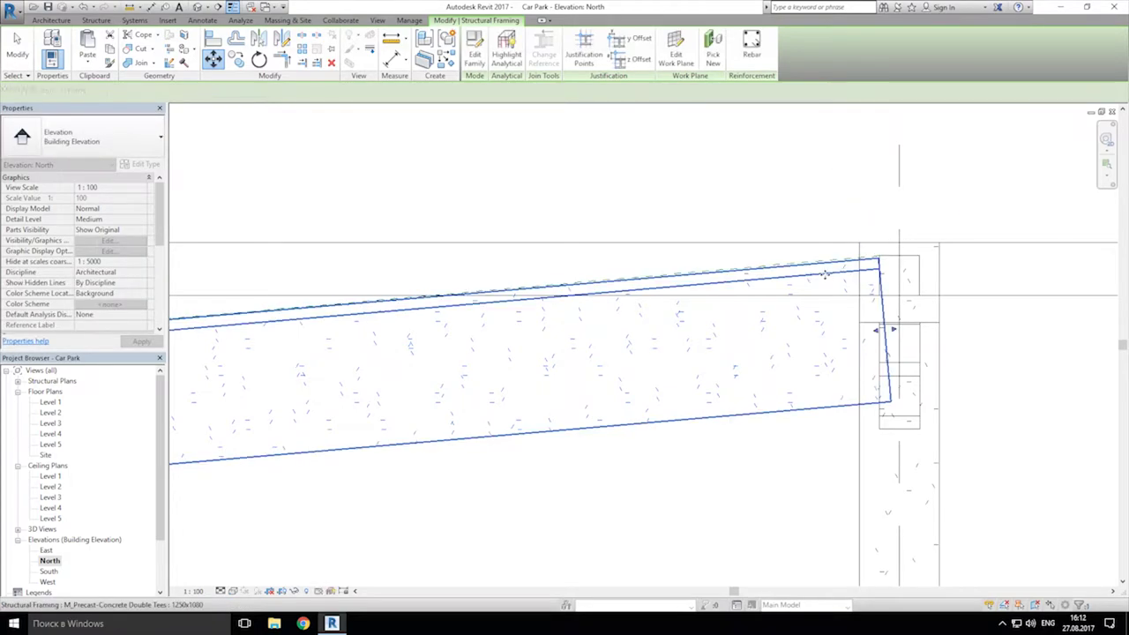
Step: Shorten the double tee's lower end to just past the reference plane between grids 7 and 6, giving an end extension of 44717.9
scroll(817, 284, down, 5)
middle_drag(256, 388, 939, 323)
middle_drag(221, 397, 796, 339)
scroll(718, 343, down, 2)
scroll(344, 338, up, 1)
drag(278, 363, 610, 335)
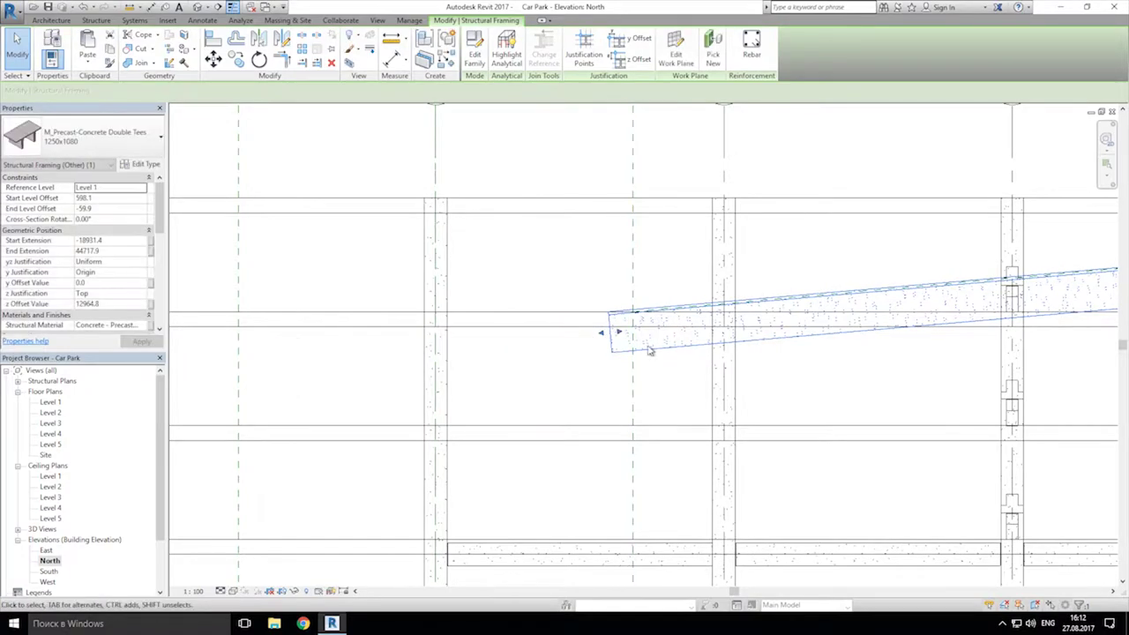
click(651, 272)
Step: Examine how the sloping double tee meets the inverted tee girders at grids 5, 4 and 3
scroll(650, 276, down, 3)
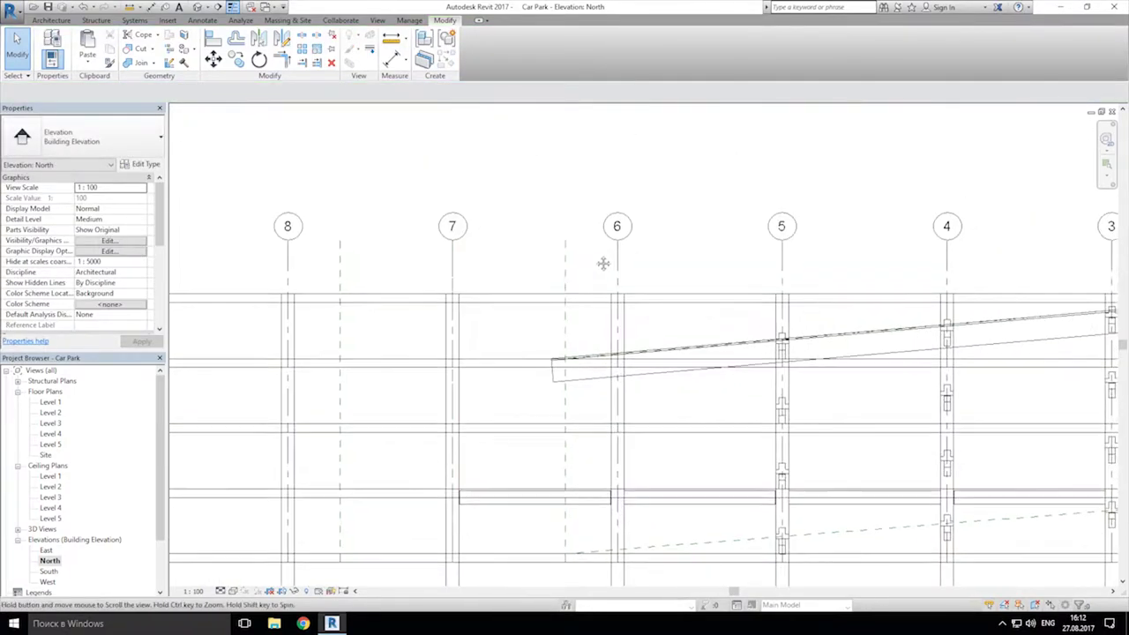
scroll(605, 330, up, 5)
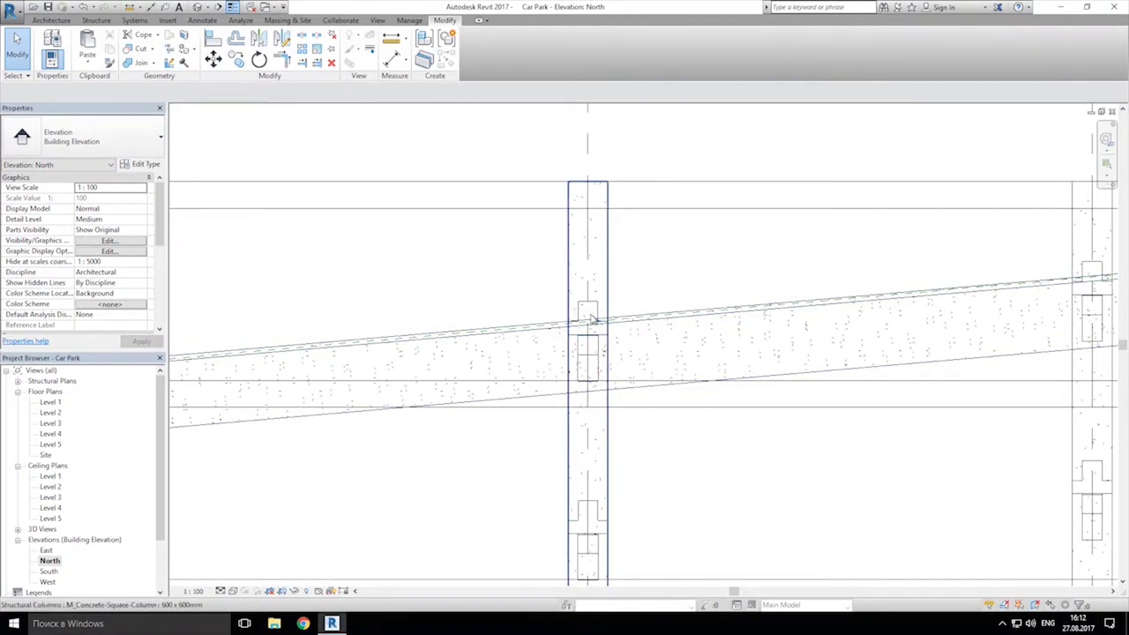
middle_drag(748, 330, 637, 327)
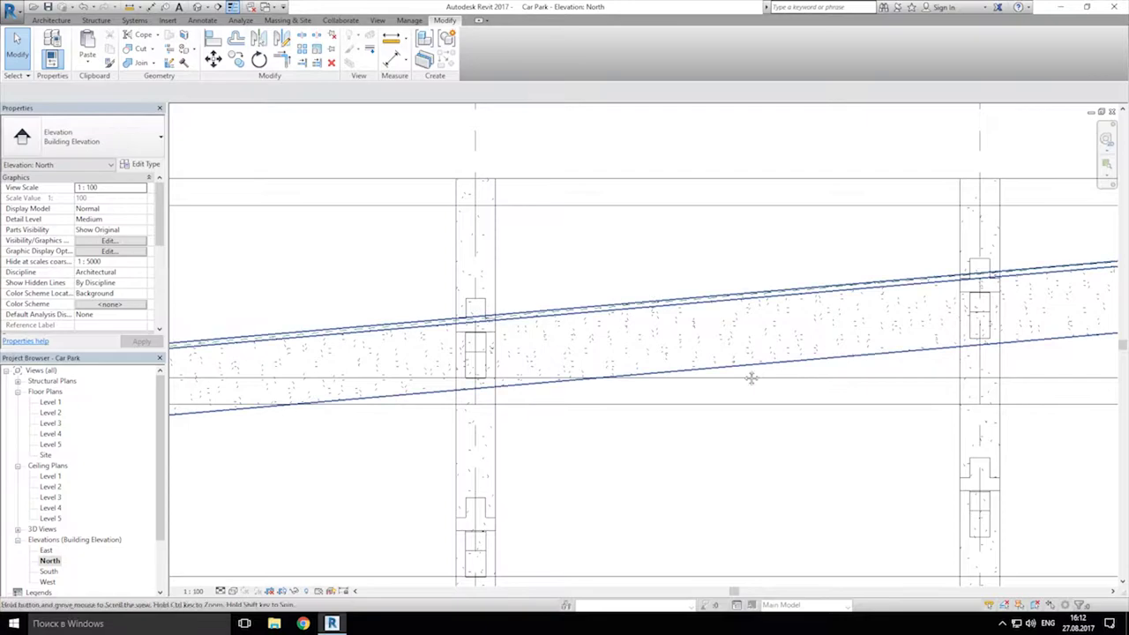
middle_drag(750, 378, 680, 366)
middle_drag(869, 259, 594, 312)
middle_drag(1068, 330, 652, 359)
middle_drag(998, 357, 689, 363)
scroll(401, 328, up, 3)
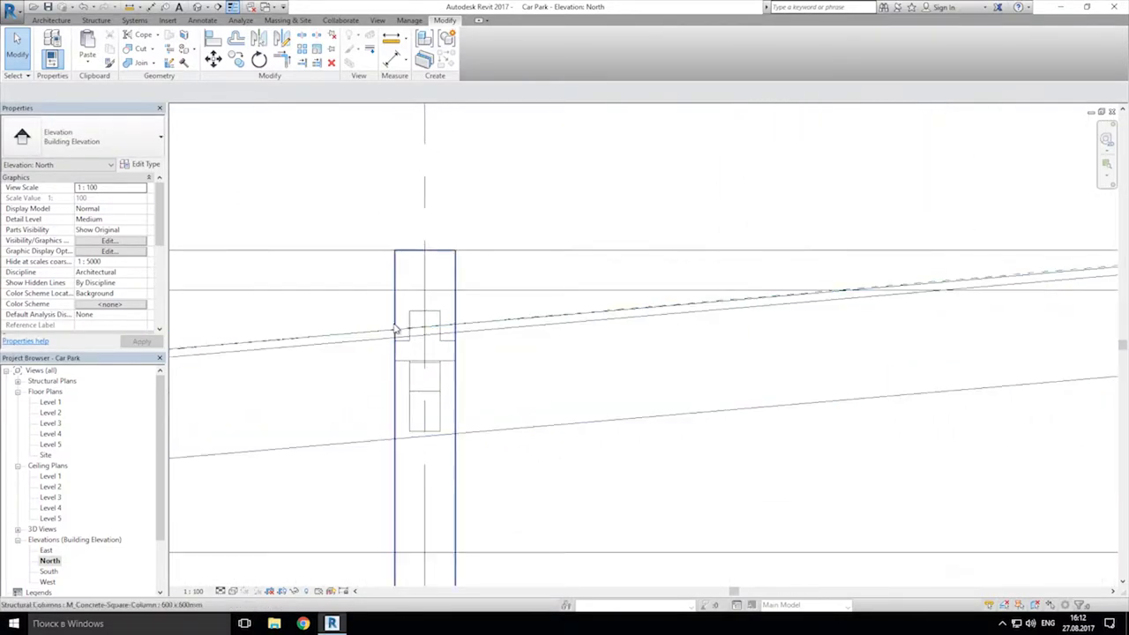
Step: Lower the two sloped corbels on the grid 3 column to an elevation of 10650
drag(352, 299, 585, 518)
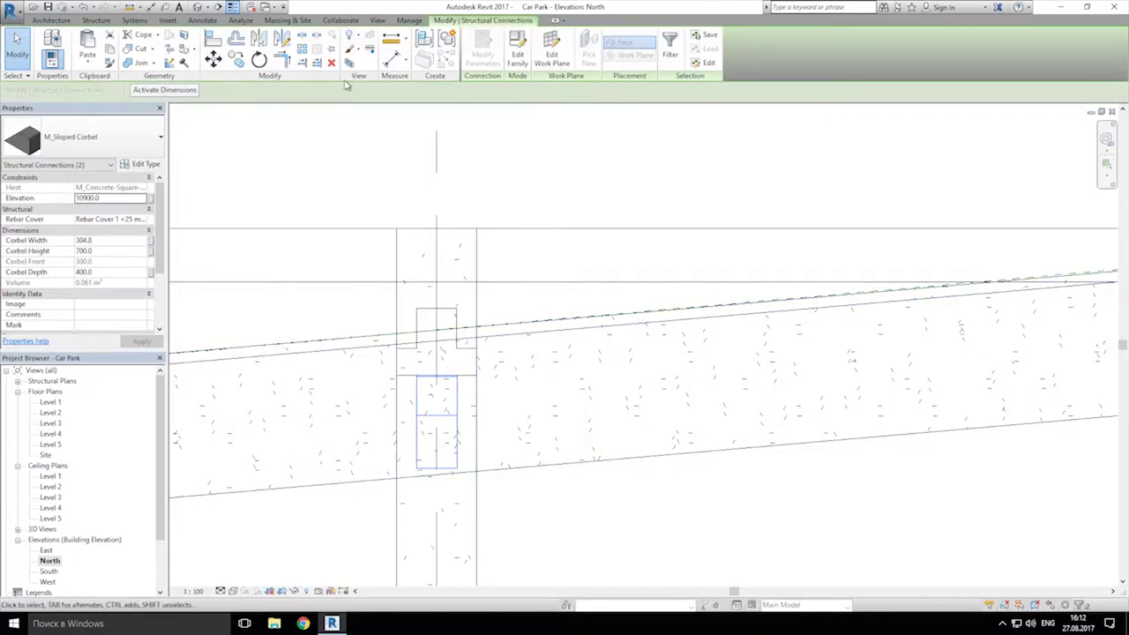
click(215, 68)
scroll(482, 374, up, 2)
click(411, 273)
click(412, 324)
scroll(543, 313, down, 2)
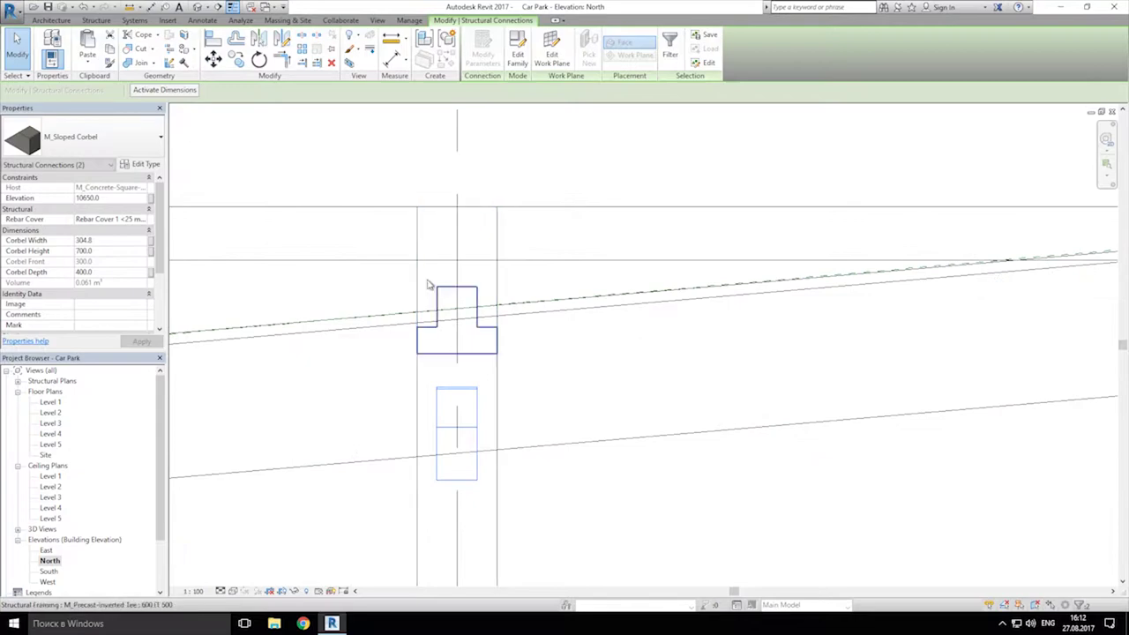
Step: Lower the inverted tee girder at grid 3 with a z offset, bringing its top to the underside of the double tee's flange
drag(388, 267, 540, 362)
click(472, 287)
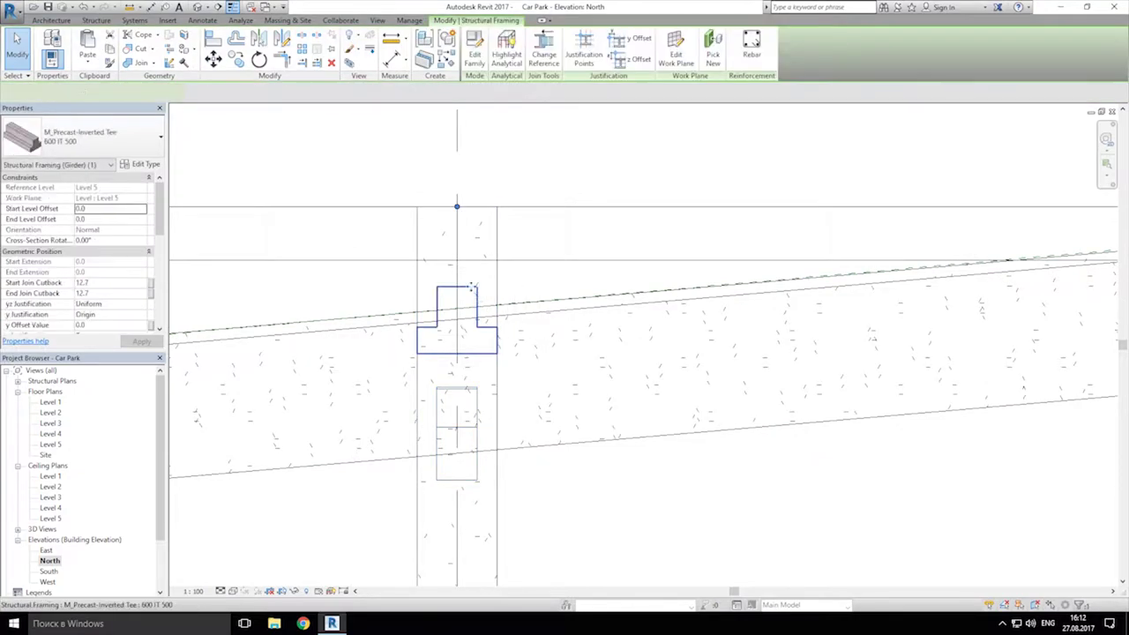
click(213, 57)
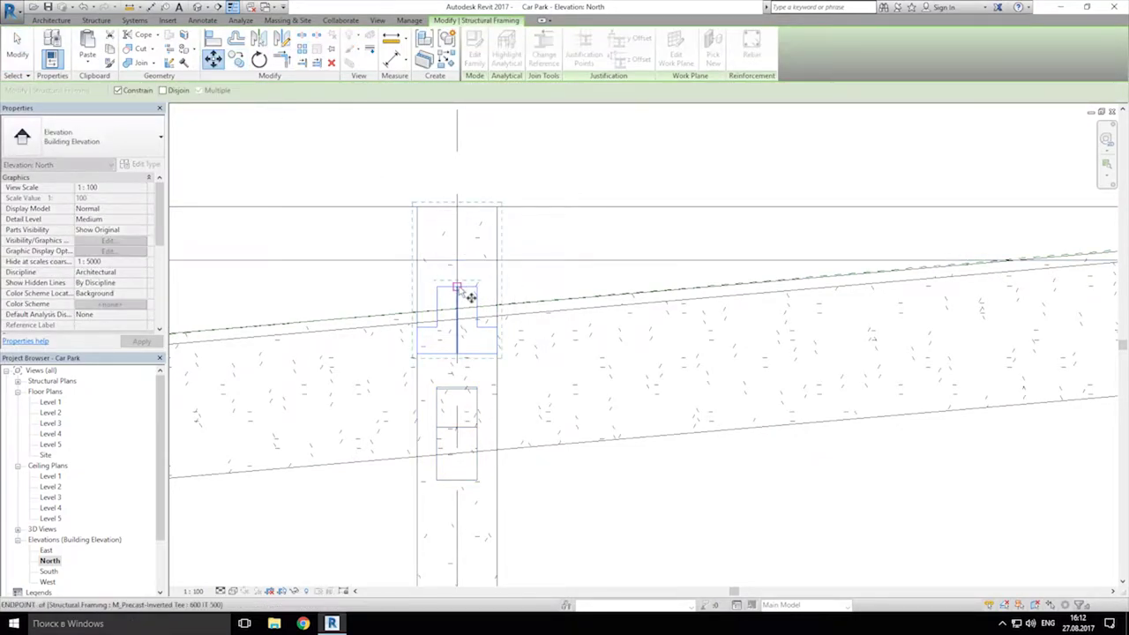
click(457, 317)
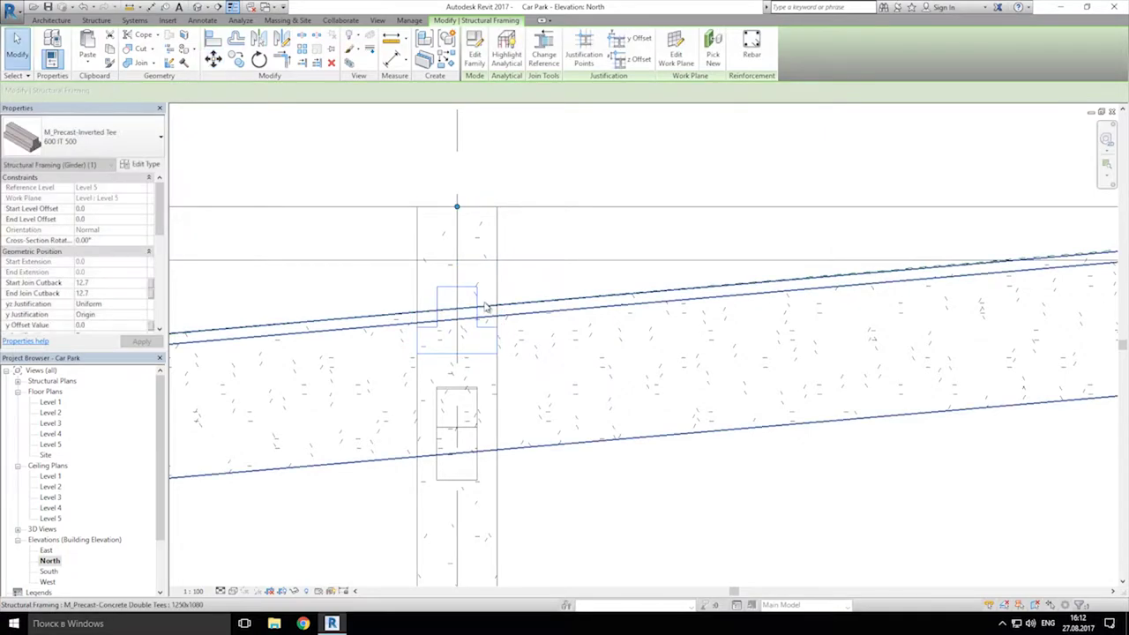
click(633, 67)
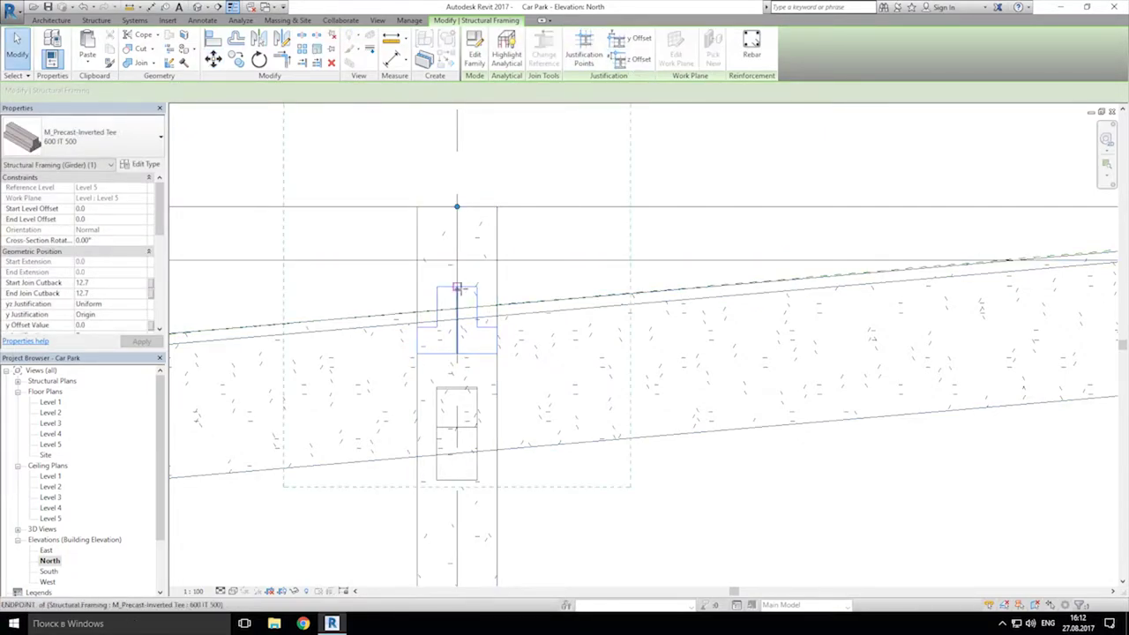
click(457, 320)
click(305, 285)
Step: Move the two sloped corbels on the grid 4 column down about 296 mm, matching the drop from girder top to double tee flange underside
scroll(325, 269, down, 3)
middle_drag(206, 314, 659, 311)
scroll(408, 289, up, 2)
drag(402, 240, 617, 446)
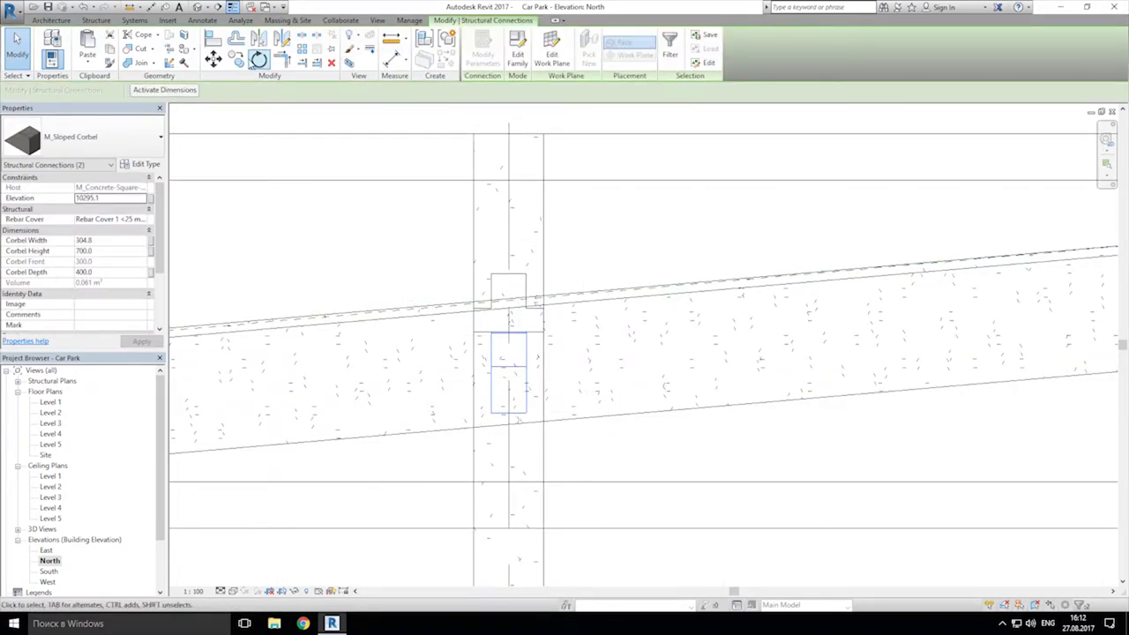
click(214, 58)
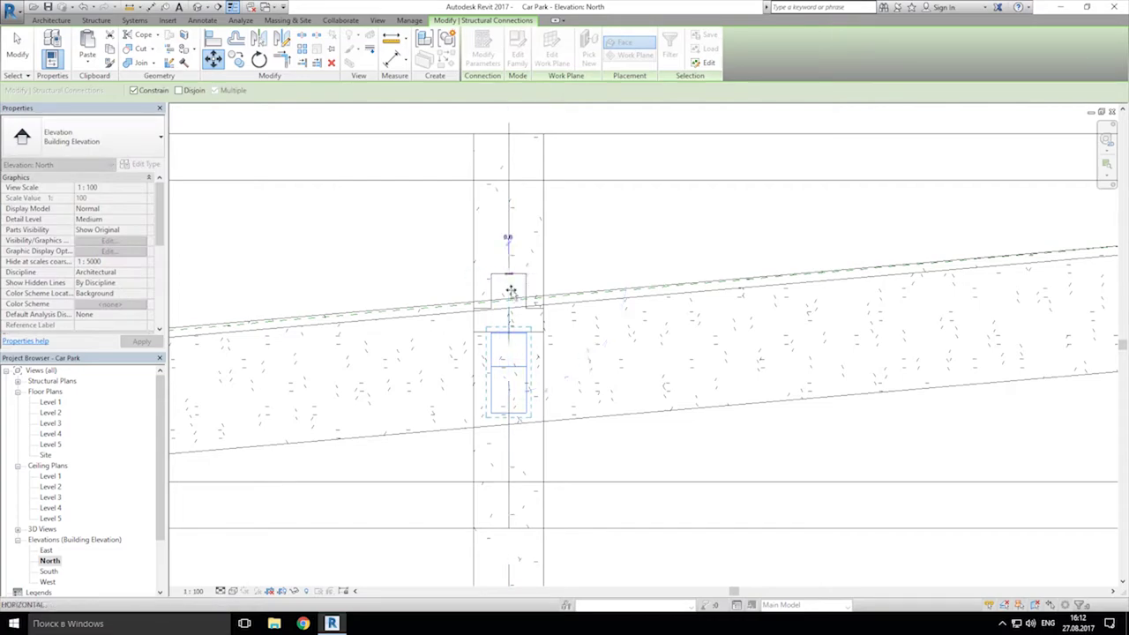
scroll(511, 329, up, 2)
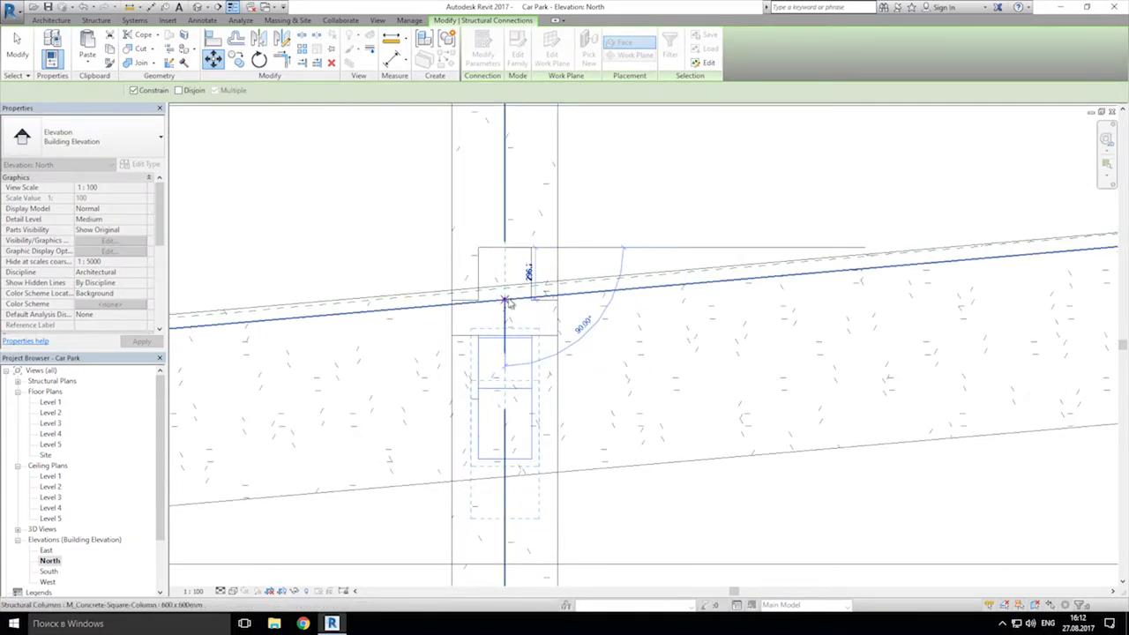
click(509, 305)
Step: Lower the inverted tee girder at grid 4 with a z offset from its top midpoint to the double tee flange underside
drag(358, 220, 607, 356)
click(529, 251)
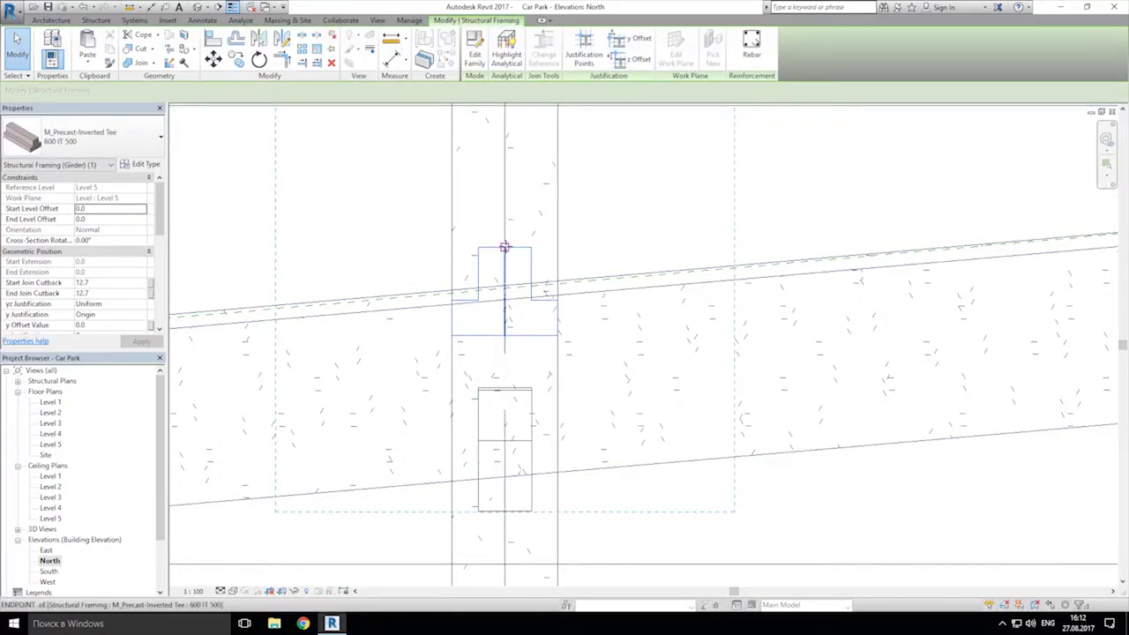
click(505, 300)
click(393, 263)
Step: Move the two sloped corbels on the grid 5 column down about 351 mm, using the girder top and the sloping flange underside as reference points
scroll(390, 264, down, 3)
middle_drag(294, 296, 314, 294)
scroll(322, 357, up, 4)
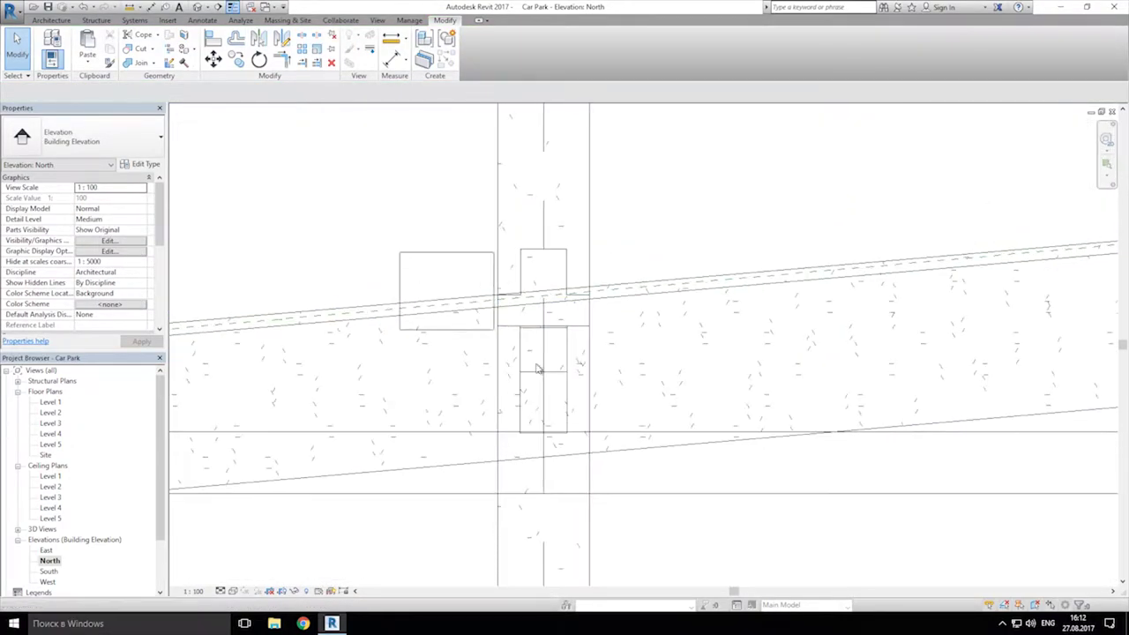
click(625, 436)
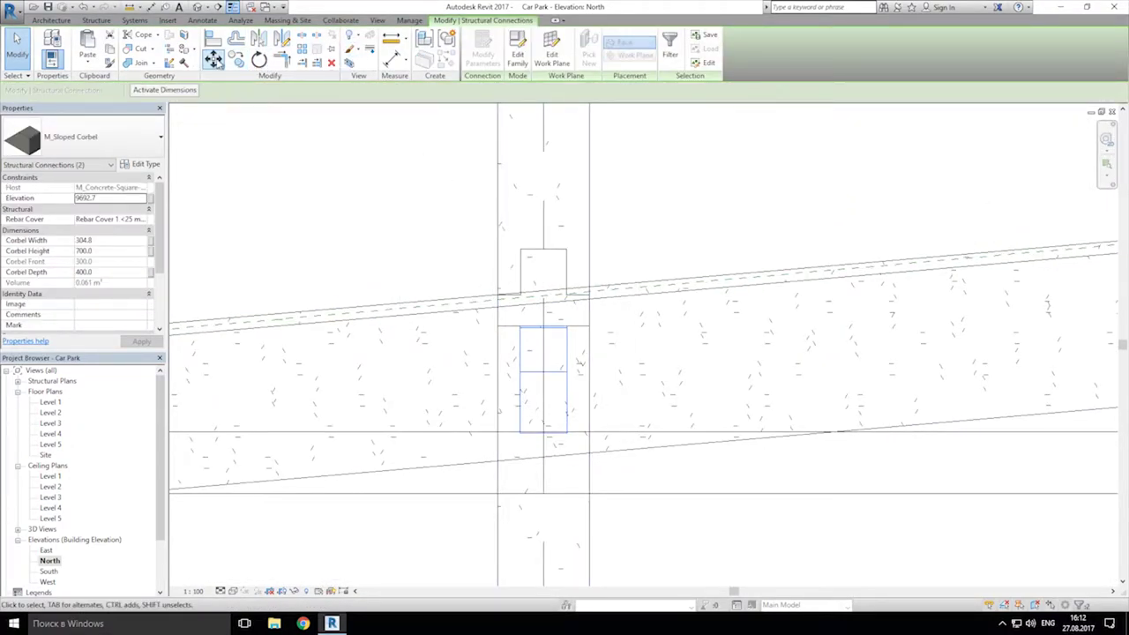
click(213, 58)
click(543, 250)
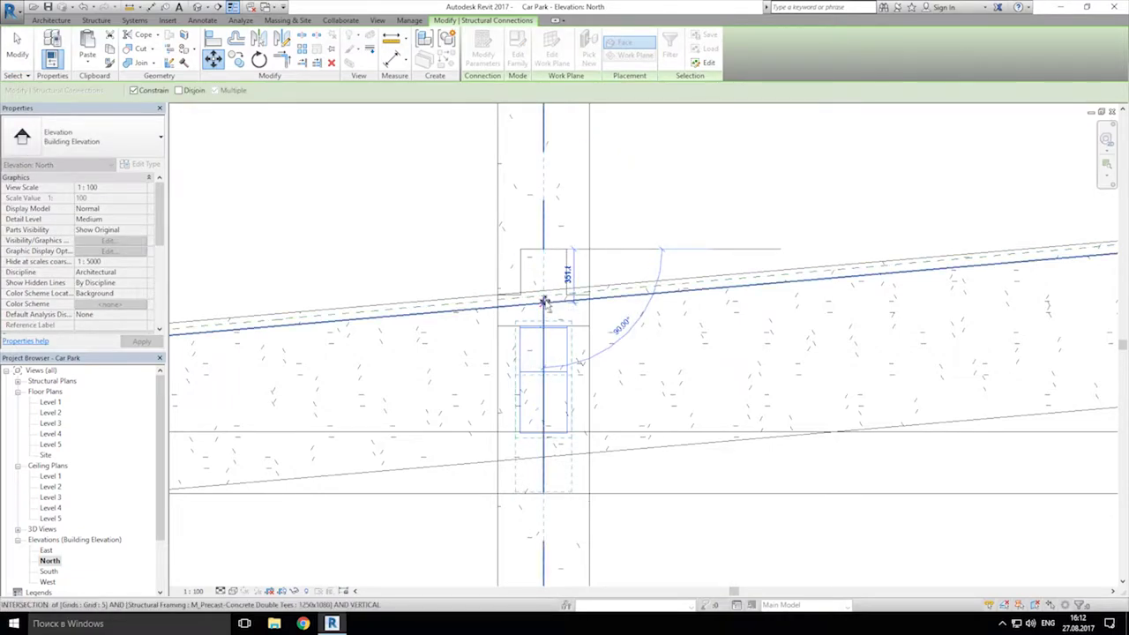
click(544, 303)
Step: Offset the inverted tee girder at grid 5 vertically so its top meets the underside of the double tee flange
click(535, 249)
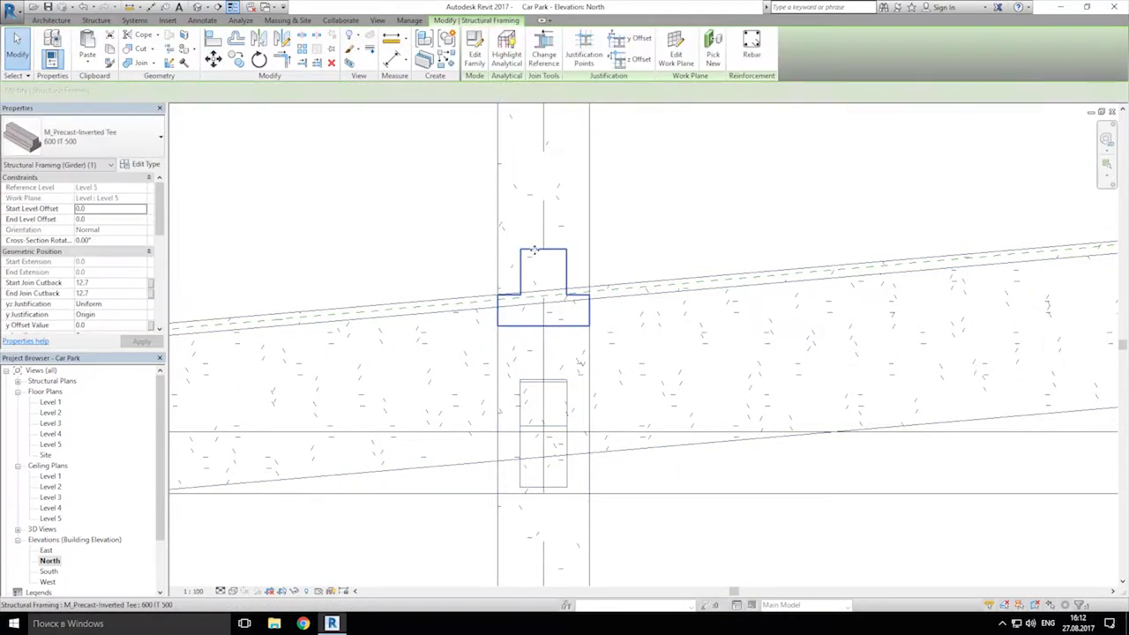
click(630, 59)
click(544, 249)
click(544, 303)
key(Escape)
Step: Examine the double tee's lower end in elevation and its position against the car park frame in 3D
scroll(547, 306, down, 3)
scroll(548, 313, down, 2)
middle_drag(490, 331, 766, 323)
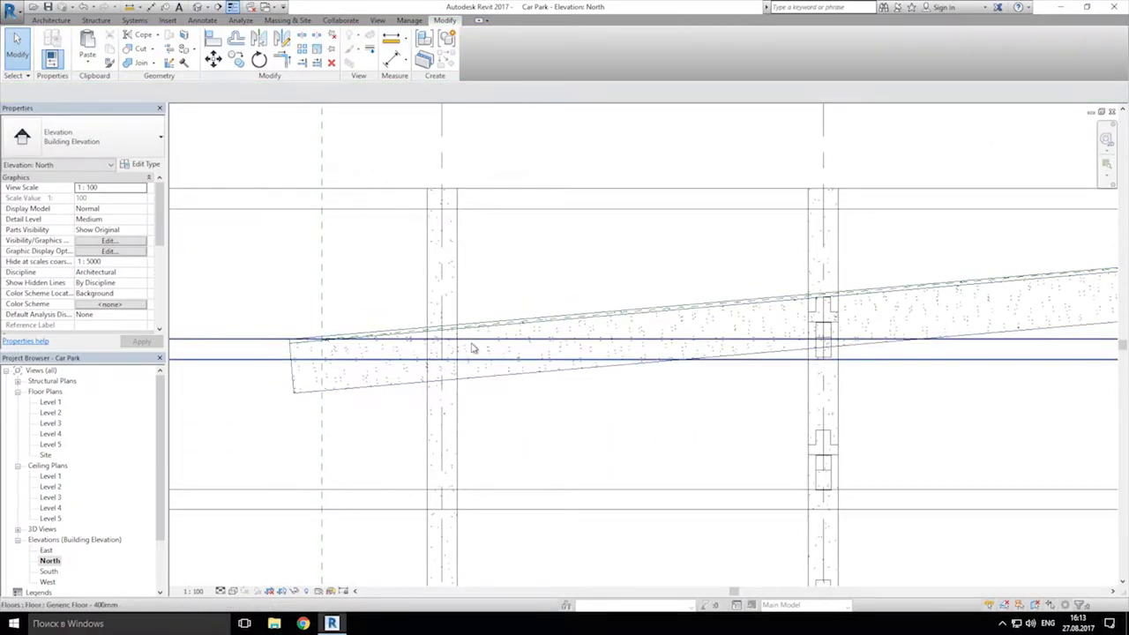
click(197, 8)
scroll(527, 409, down, 4)
middle_drag(643, 431, 785, 337)
click(278, 310)
shift+middle_drag(277, 310, 479, 540)
shift+middle_drag(536, 504, 351, 369)
Step: In the Level 4 floor plan, move the double tee straight south until its outer edge meets the inner face of the grid F columns
double_click(50, 444)
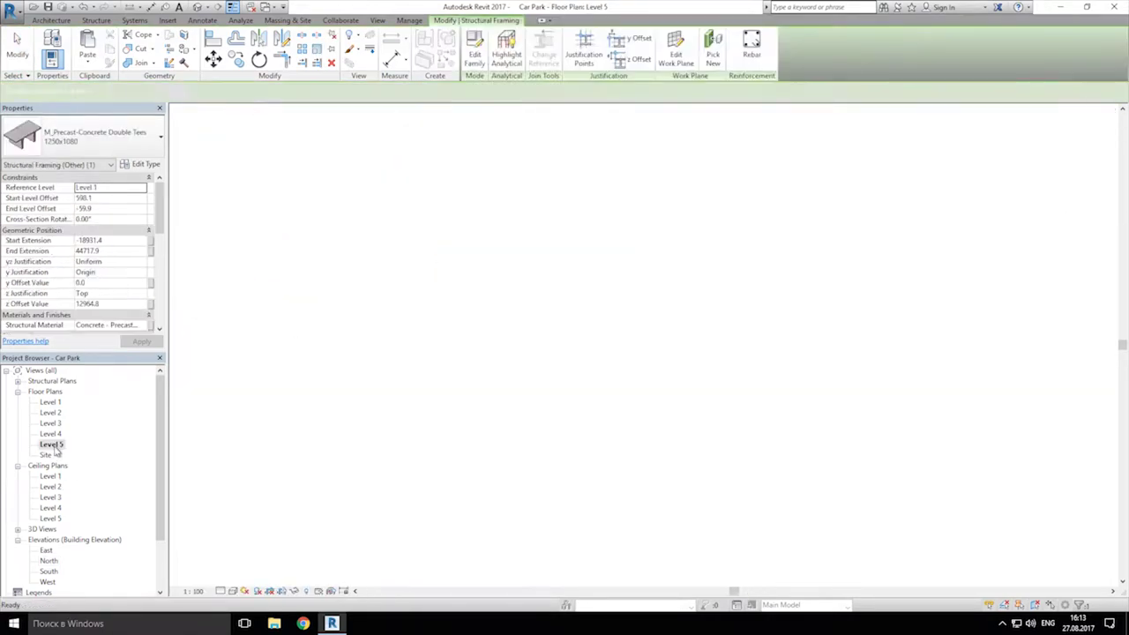
double_click(50, 433)
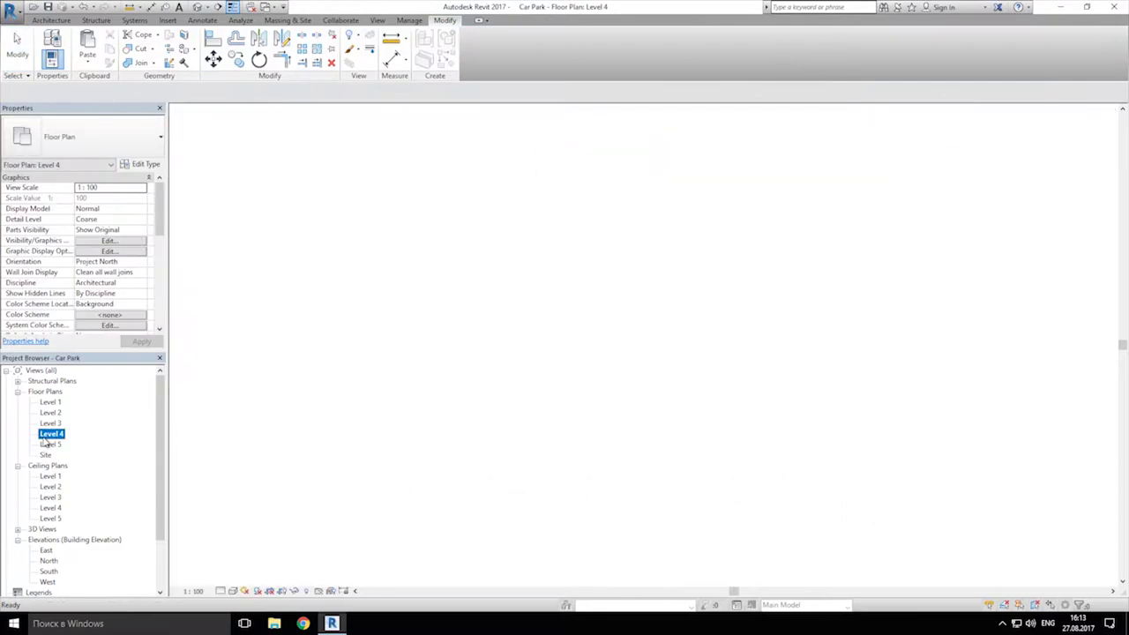
click(50, 519)
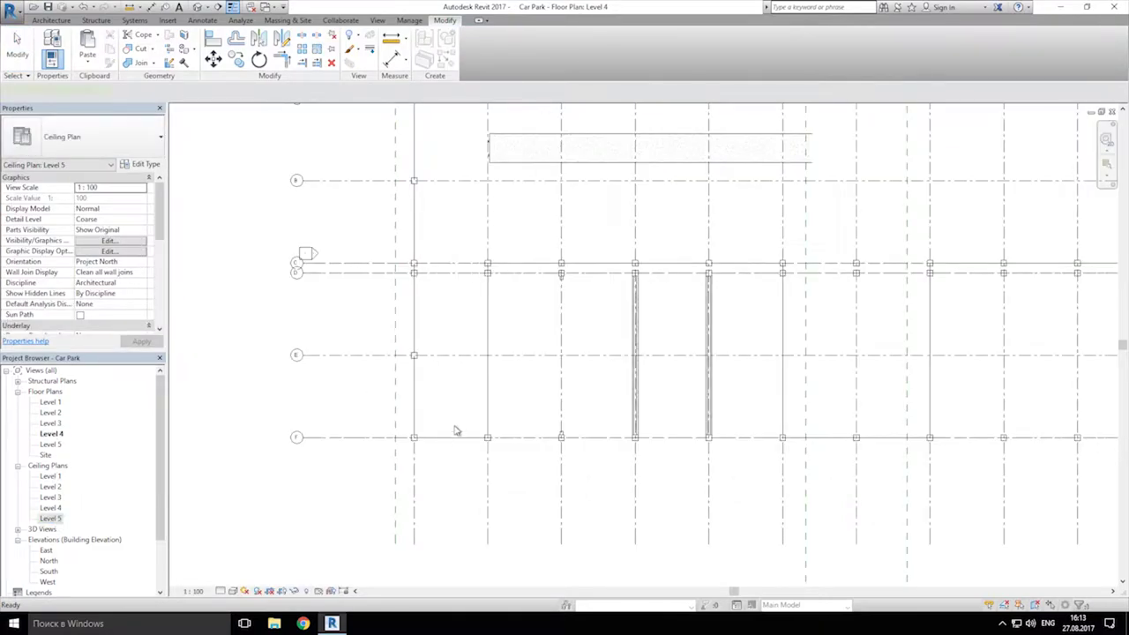
click(504, 158)
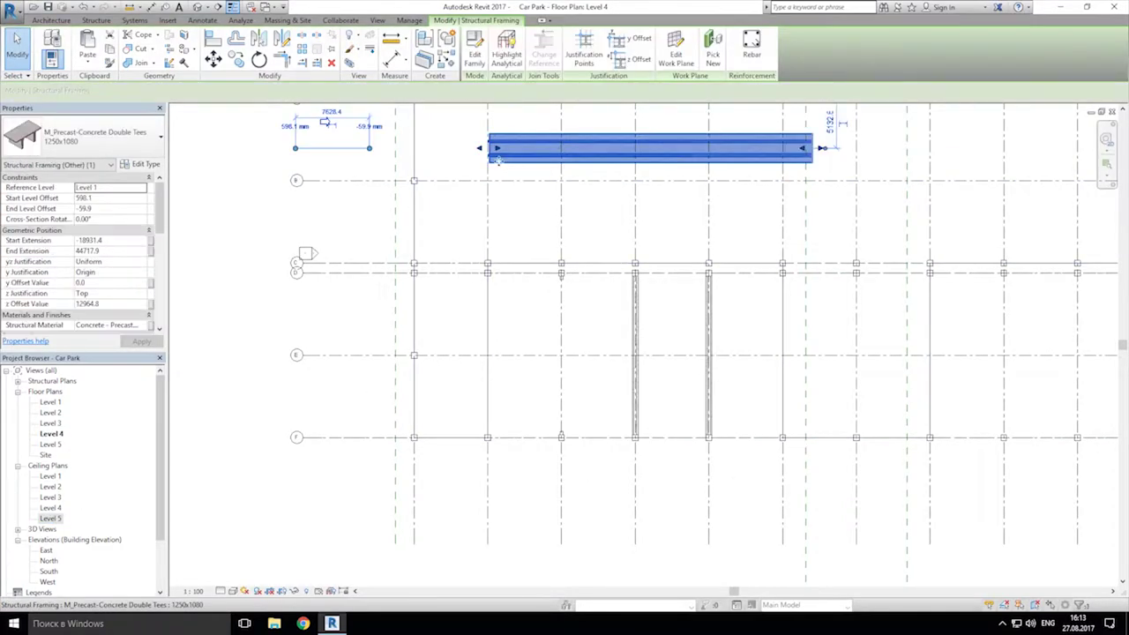
click(213, 58)
click(498, 169)
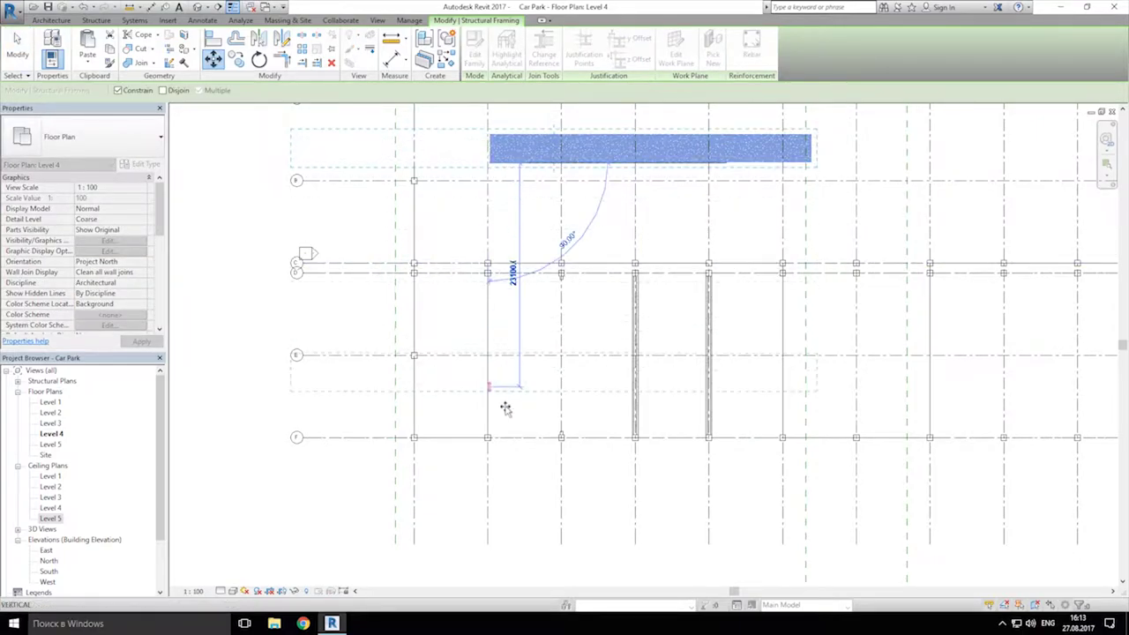
scroll(491, 439, up, 5)
click(489, 434)
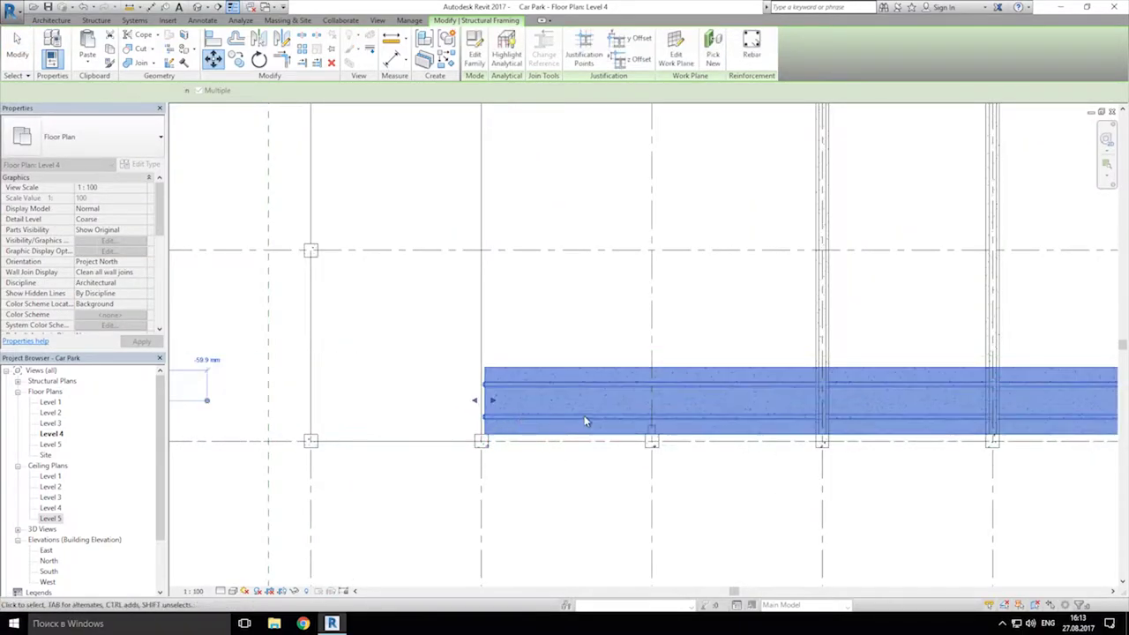
Step: Copy the double tee four times northward at 3000 mm spacing, edge to edge, filling the ramp width towards grid D
scroll(524, 421, down, 3)
scroll(410, 410, up, 2)
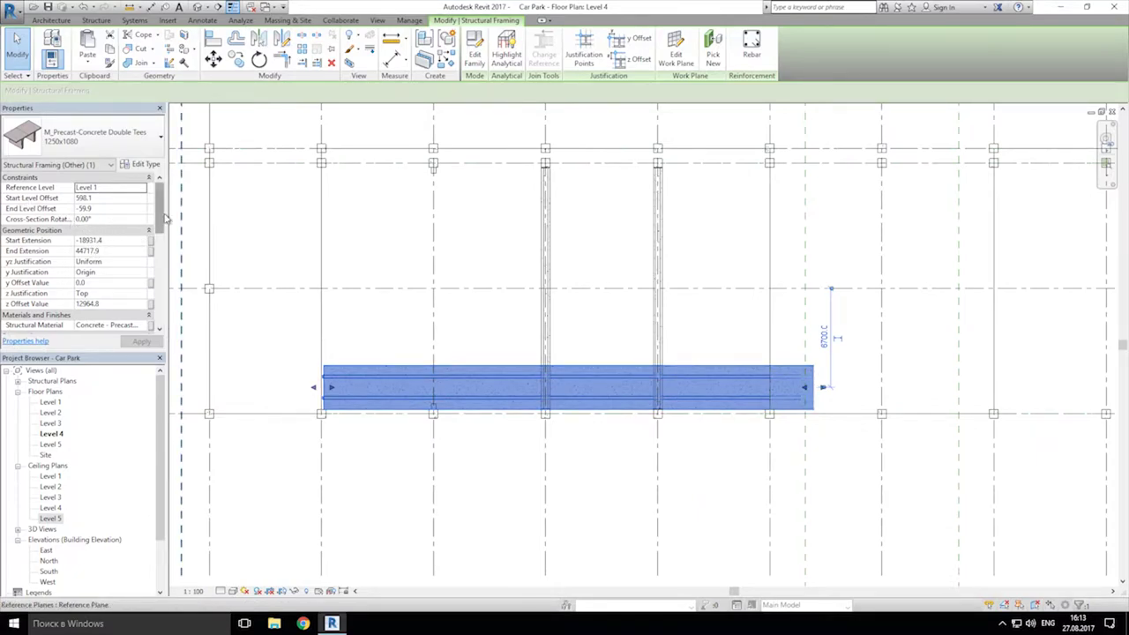
scroll(300, 405, up, 2)
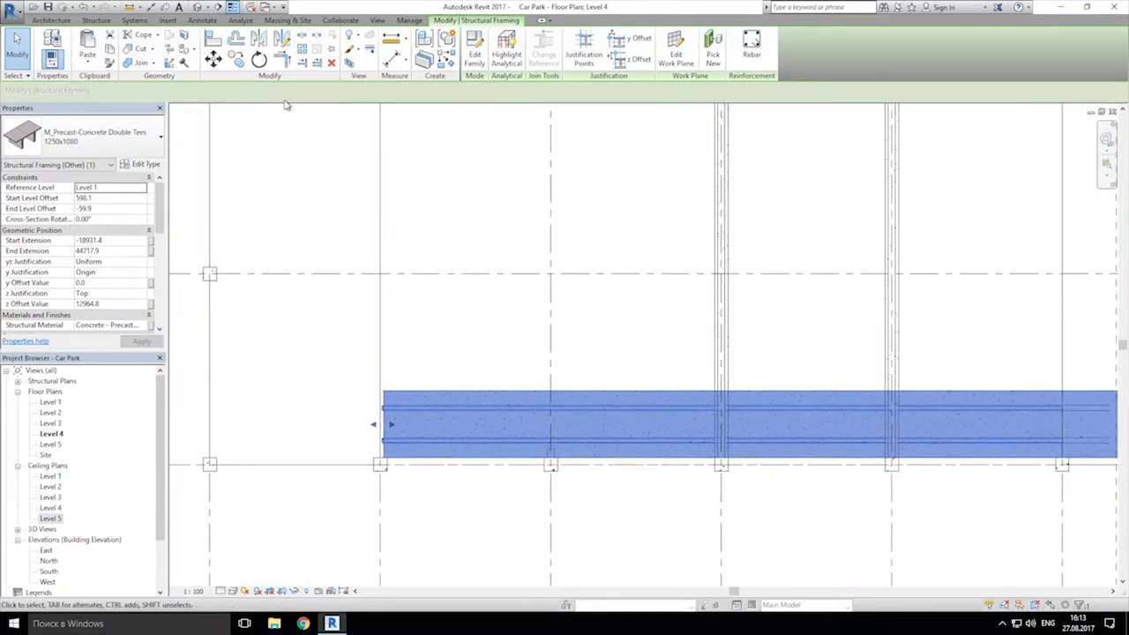
key(c)
key(o)
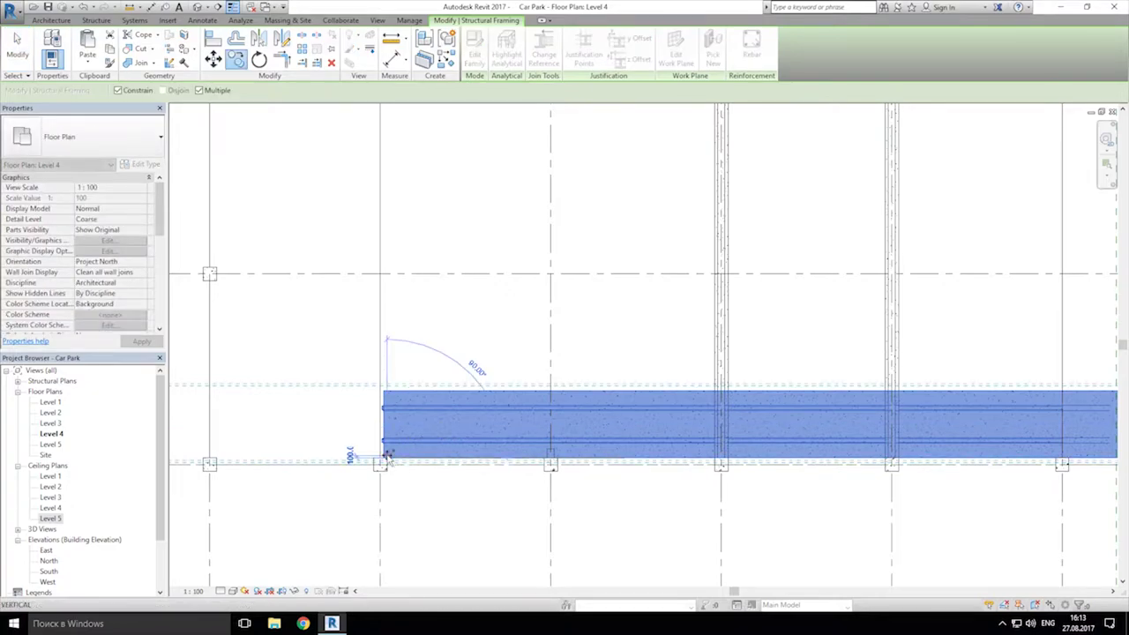
scroll(387, 456, up, 4)
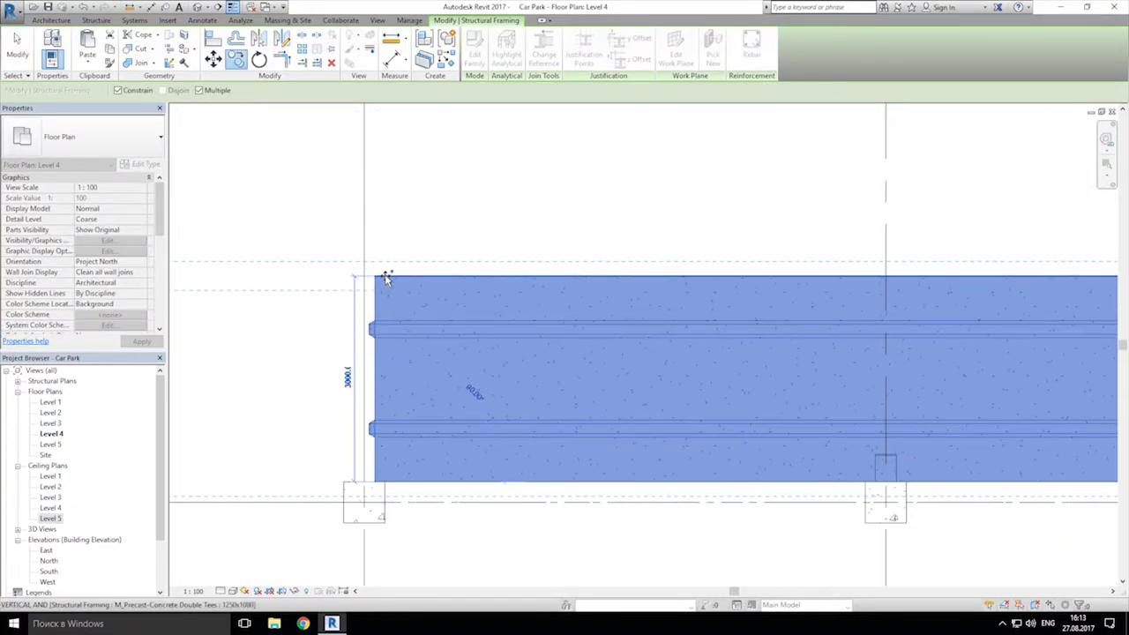
click(386, 277)
middle_drag(418, 208, 438, 462)
middle_drag(405, 326, 449, 483)
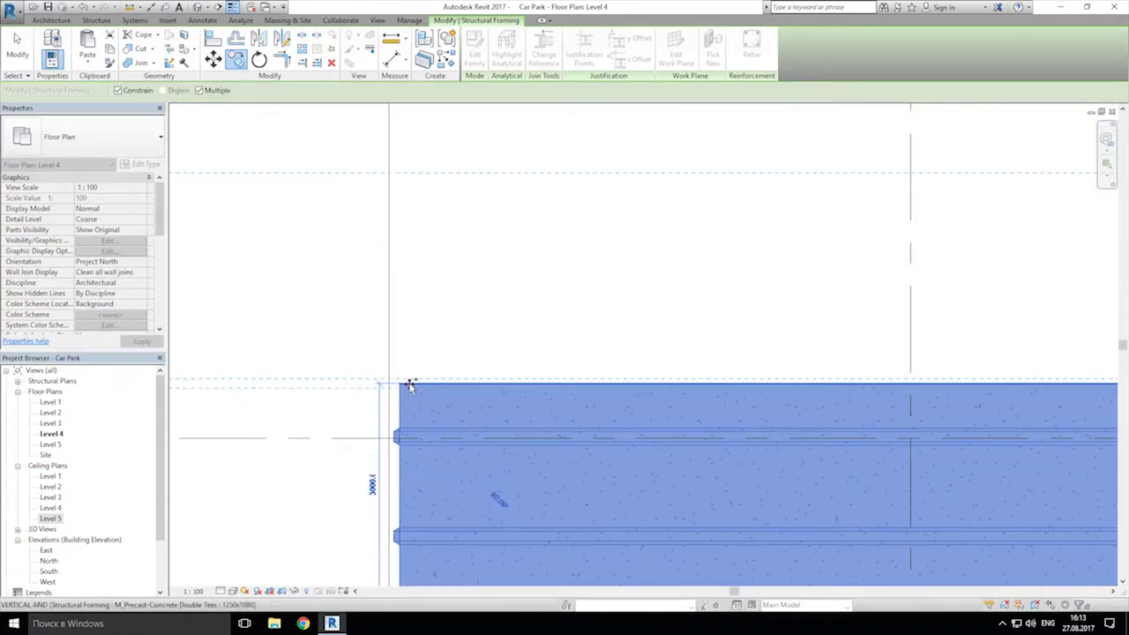
click(410, 384)
scroll(418, 387, down, 2)
middle_drag(418, 331, 439, 476)
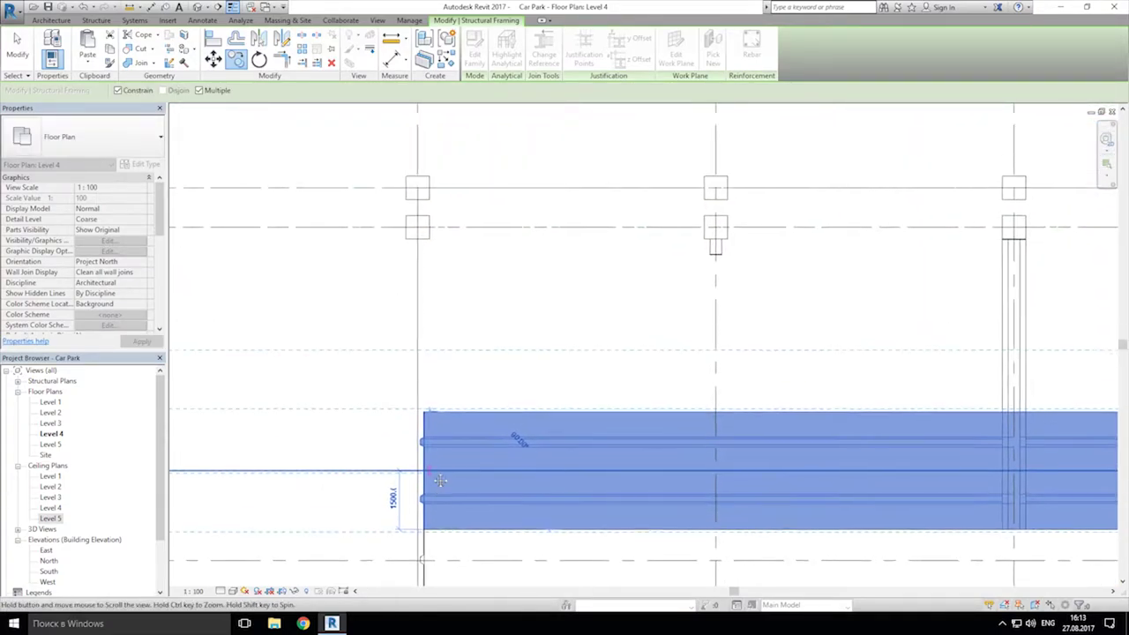
key(space)
click(438, 413)
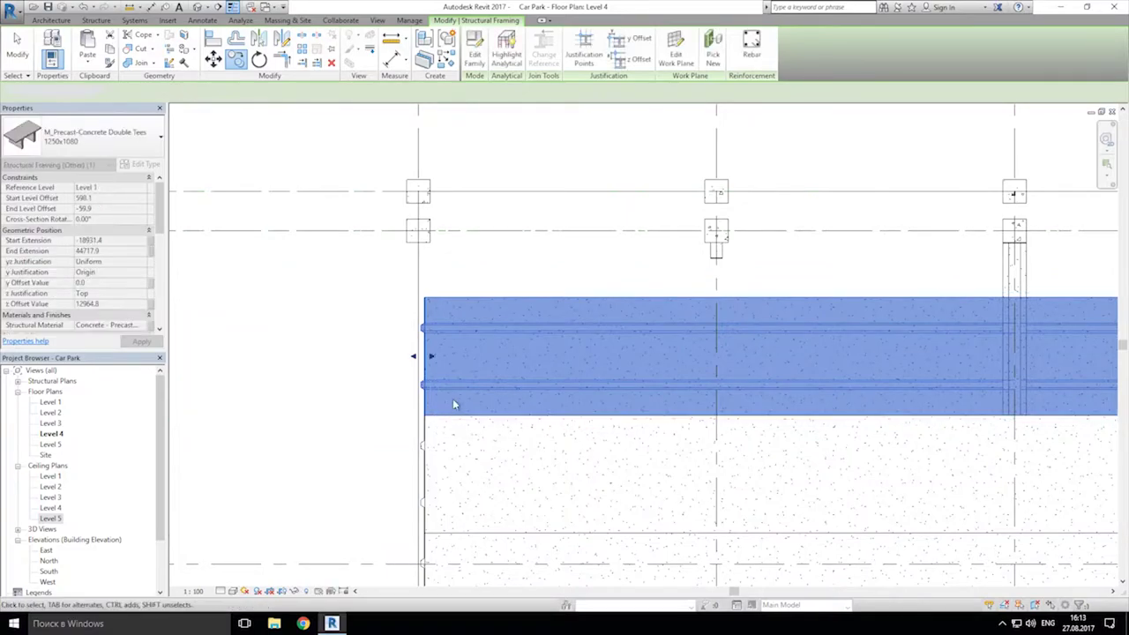
key(Escape)
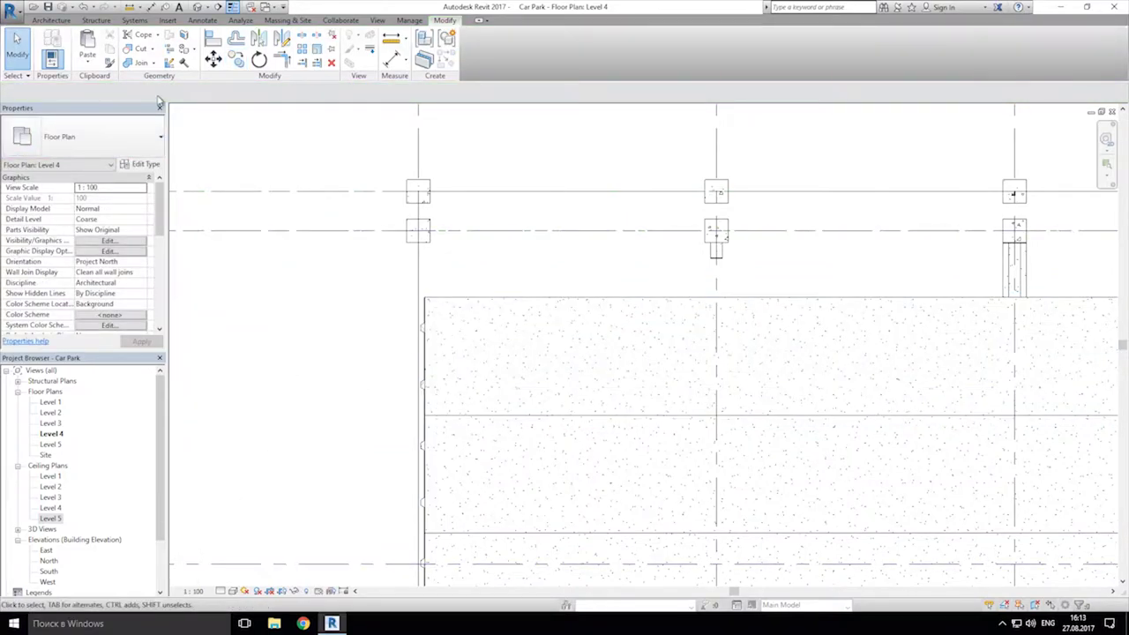
Step: Inspect the full-width double tee ramp and the inverted tee girders beneath it in 3D
click(198, 7)
shift+middle_drag(748, 309, 391, 345)
scroll(299, 389, up, 3)
shift+middle_drag(447, 499, 486, 383)
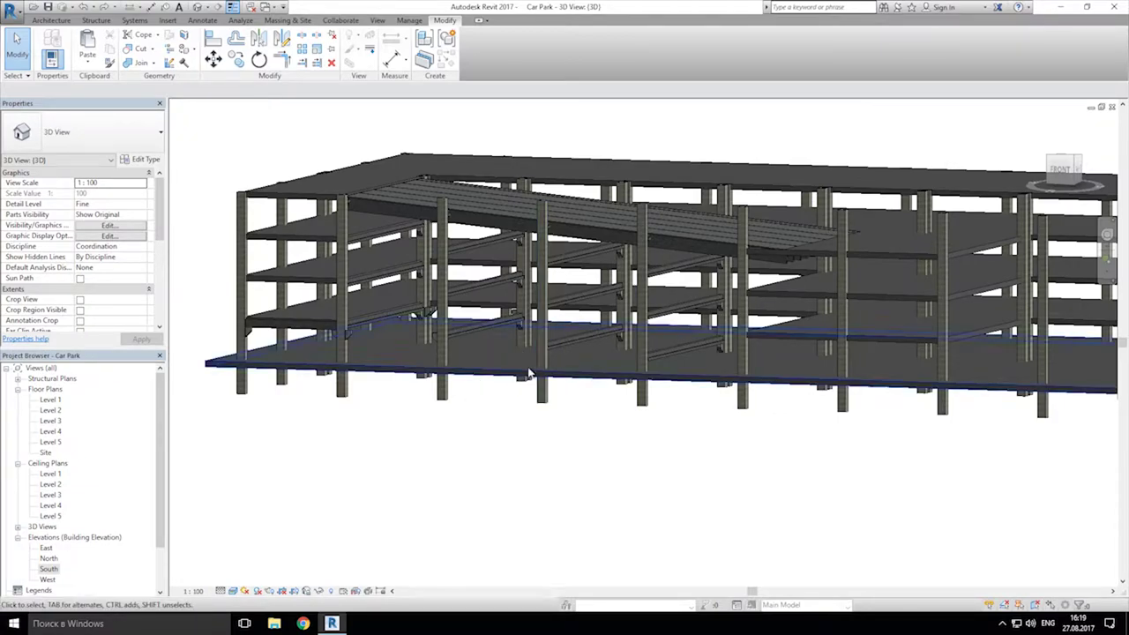
shift+middle_drag(501, 431, 537, 391)
drag(339, 226, 404, 329)
key(ctrl+z)
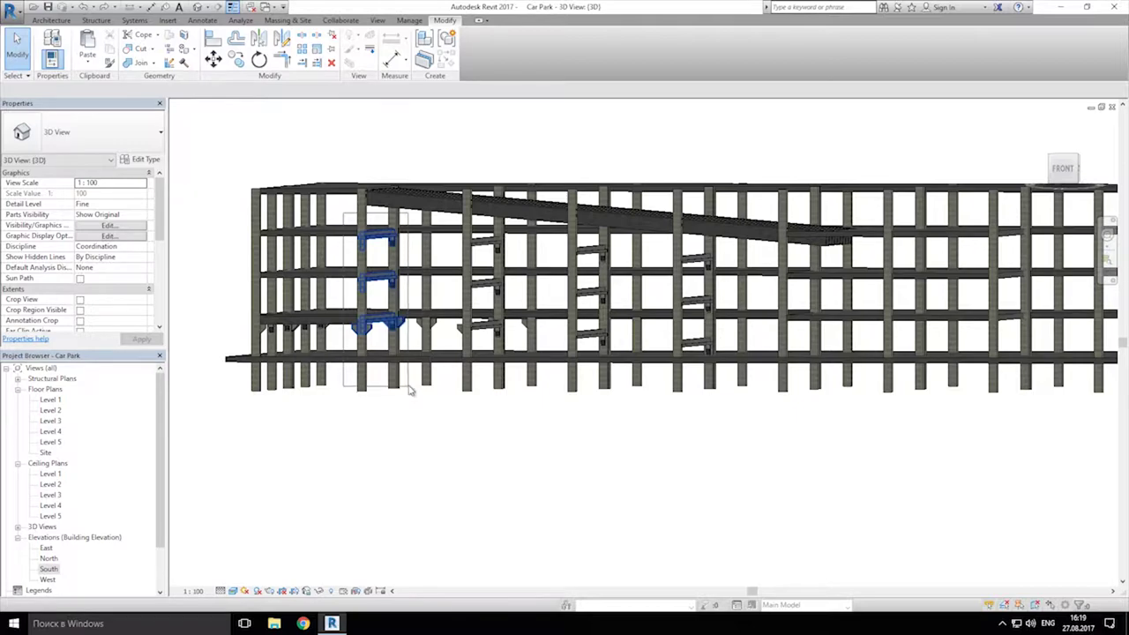
drag(410, 390, 410, 389)
scroll(388, 366, up, 5)
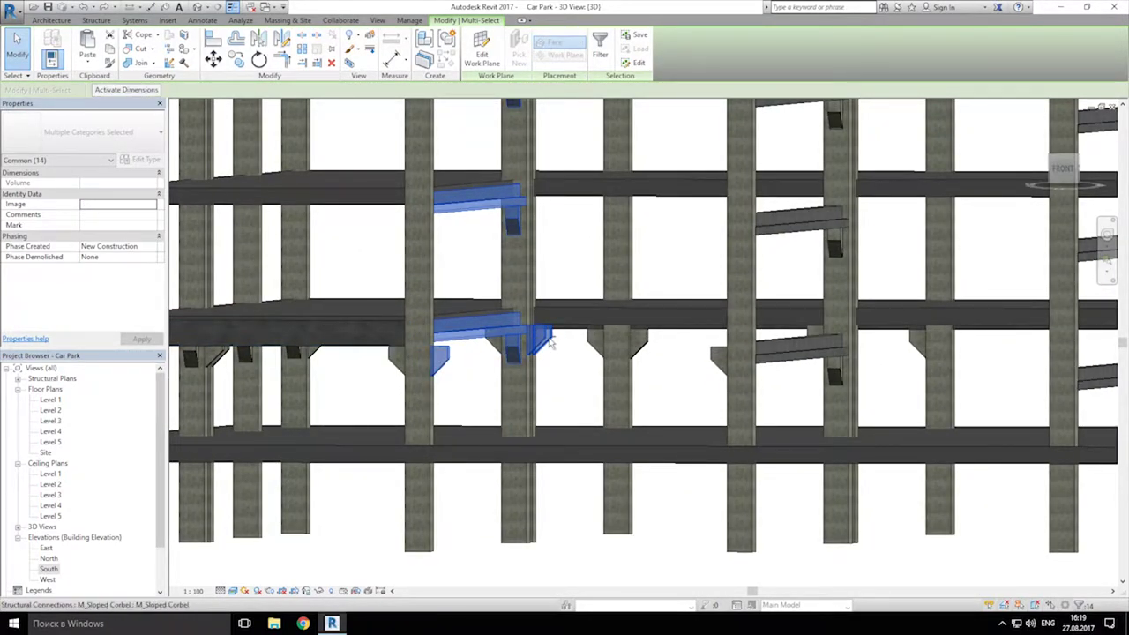
shift+middle_drag(509, 388, 592, 312)
key(Escape)
Step: Delete the three inverted tee girders and their supporting corbels on the levels beneath the ramp at grid 3
shift+middle_drag(635, 280, 663, 313)
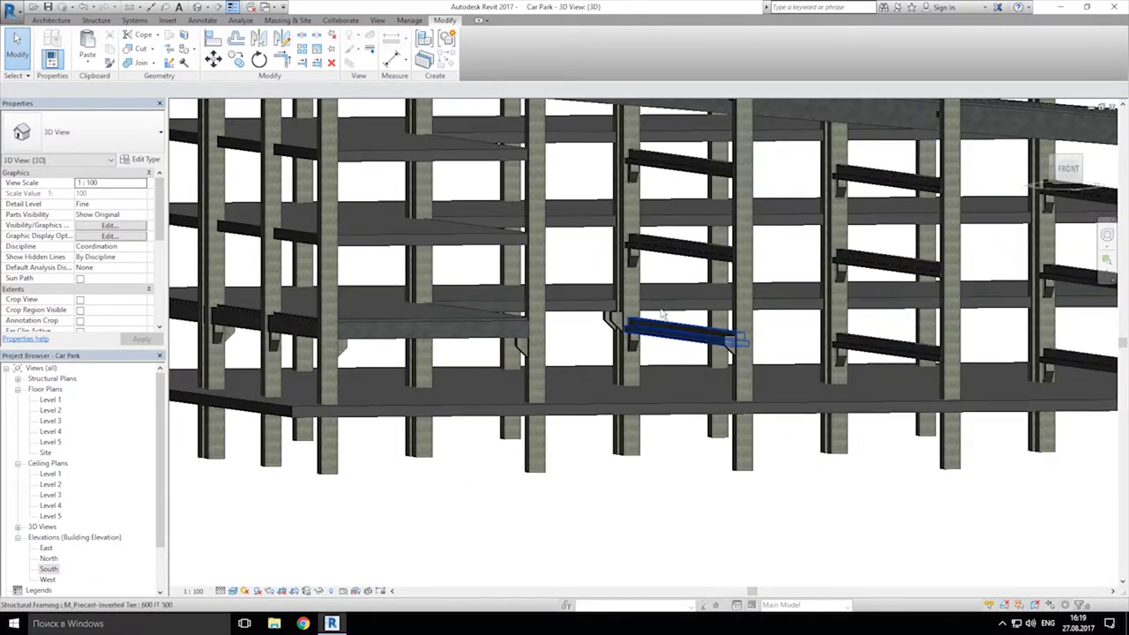
click(644, 340)
key(Delete)
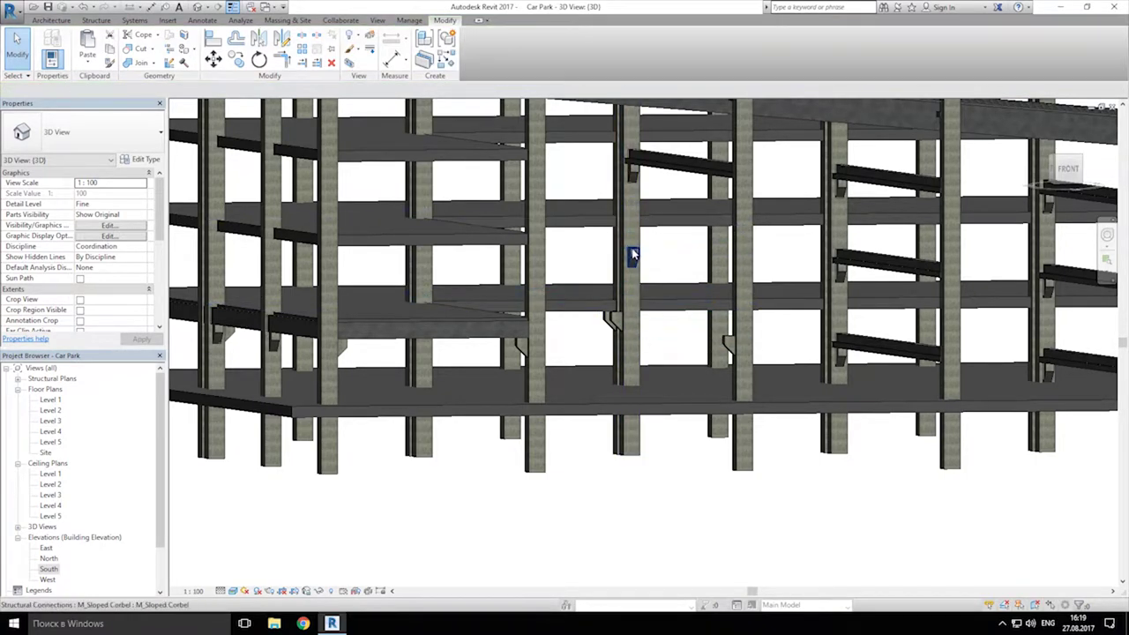
shift+middle_drag(703, 359, 787, 353)
click(696, 339)
key(Delete)
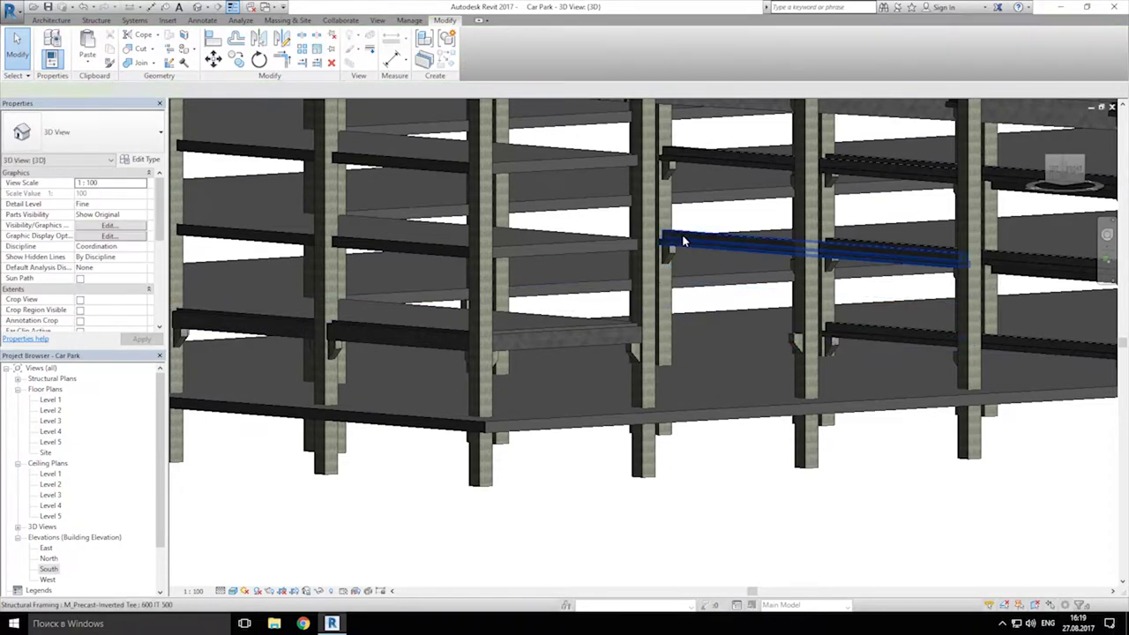
click(683, 241)
key(Delete)
click(668, 166)
key(Delete)
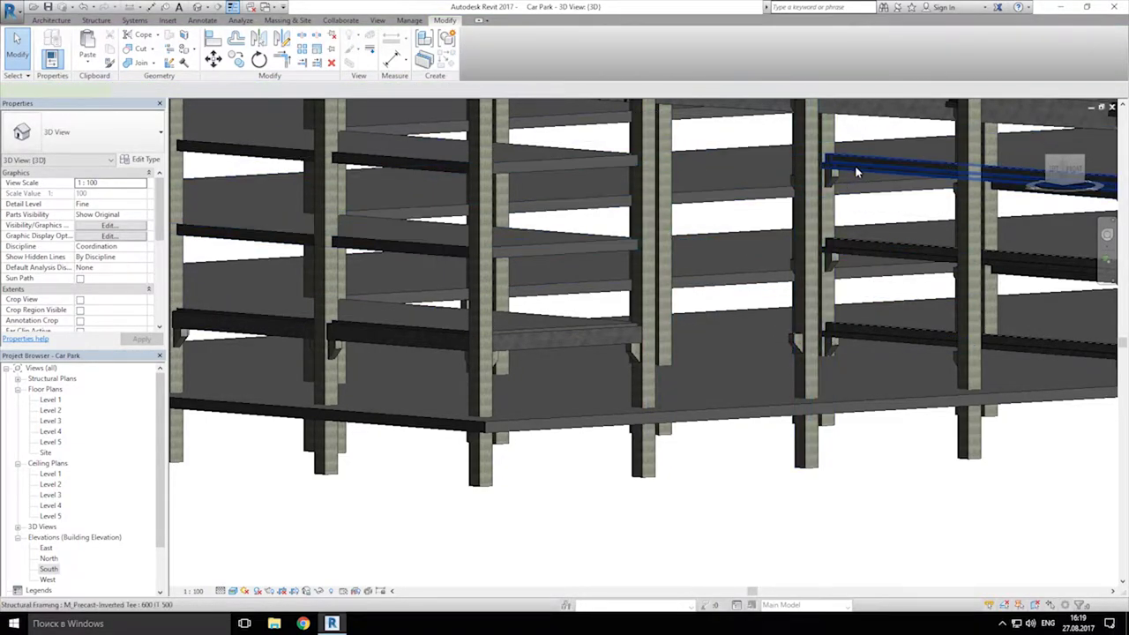
Step: Delete the three inverted tee girders at the next grid line beneath the ramp, together with the corbels at the lowest girder
click(855, 170)
key(Delete)
click(838, 249)
key(Delete)
click(846, 337)
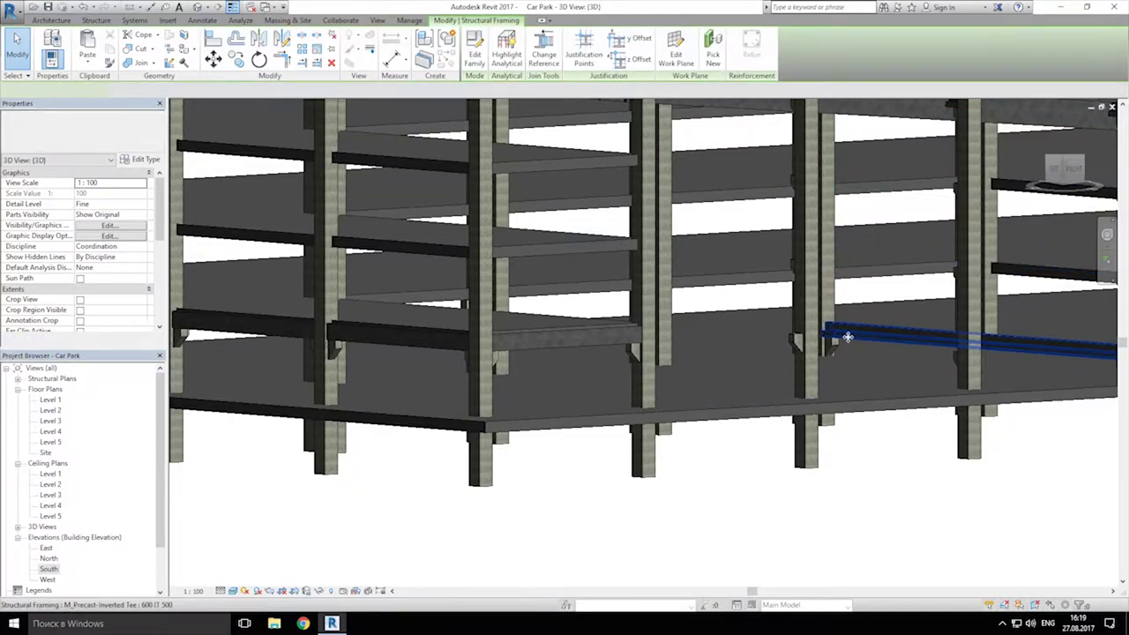
key(Delete)
click(832, 342)
key(Delete)
click(957, 357)
key(Delete)
Step: Delete the leftover sloped corbels on the columns beneath the ramp
shift+middle_drag(781, 348, 791, 250)
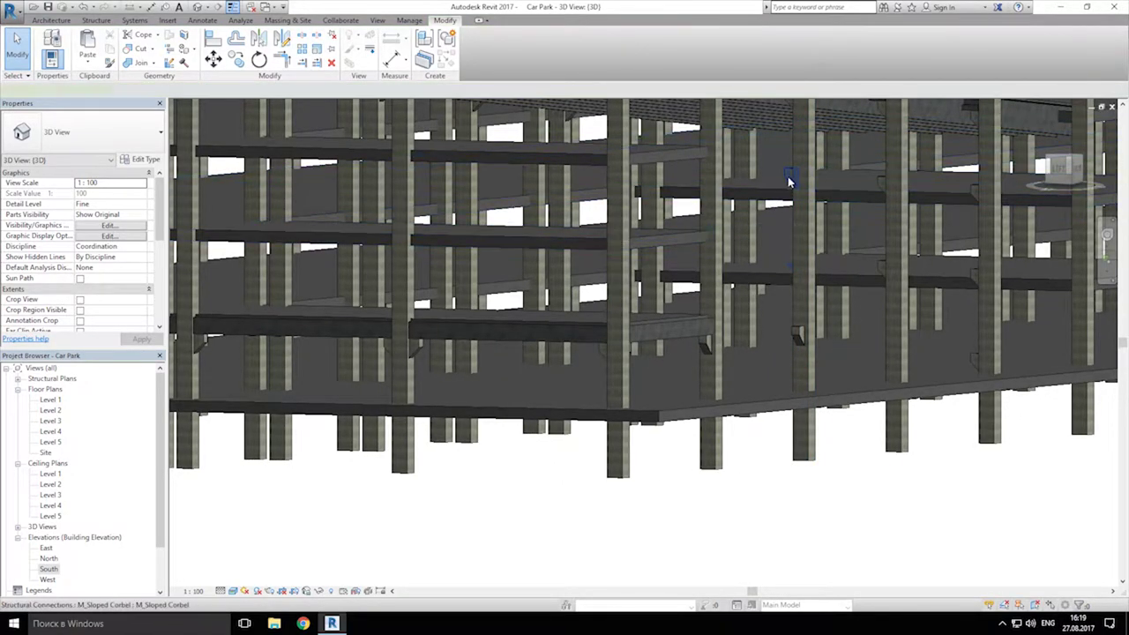
click(883, 263)
key(Delete)
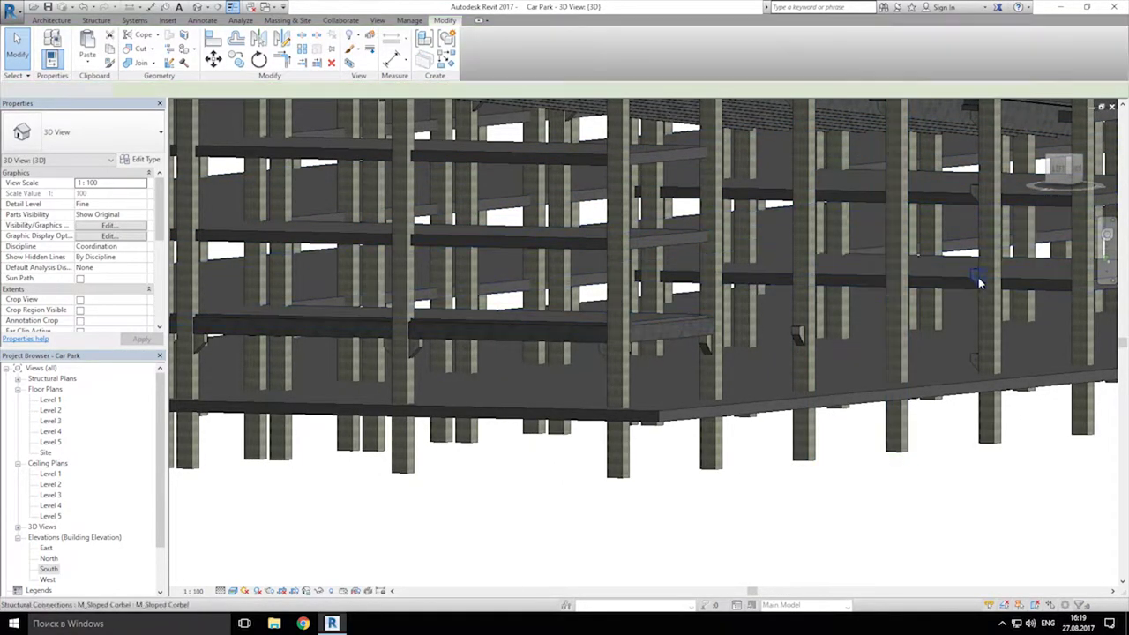
click(972, 274)
key(Delete)
click(975, 189)
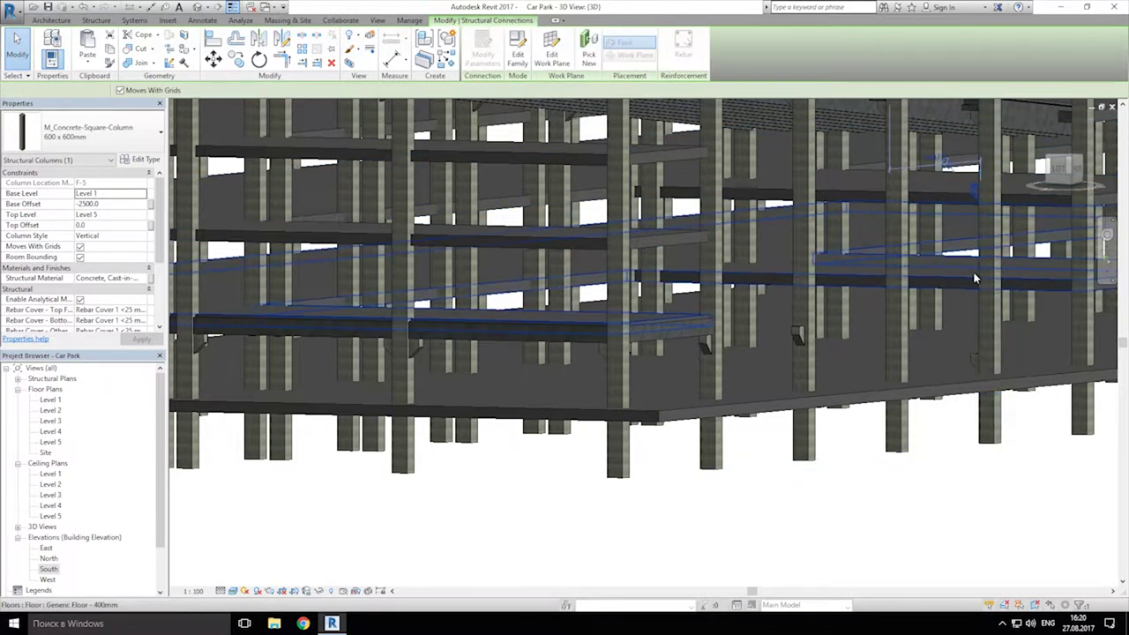
key(Escape)
Step: Select the top ramp's double tees with their supporting girders and corbels, excluding the columns and floor slabs
shift+middle_drag(913, 369, 839, 373)
scroll(628, 372, down, 3)
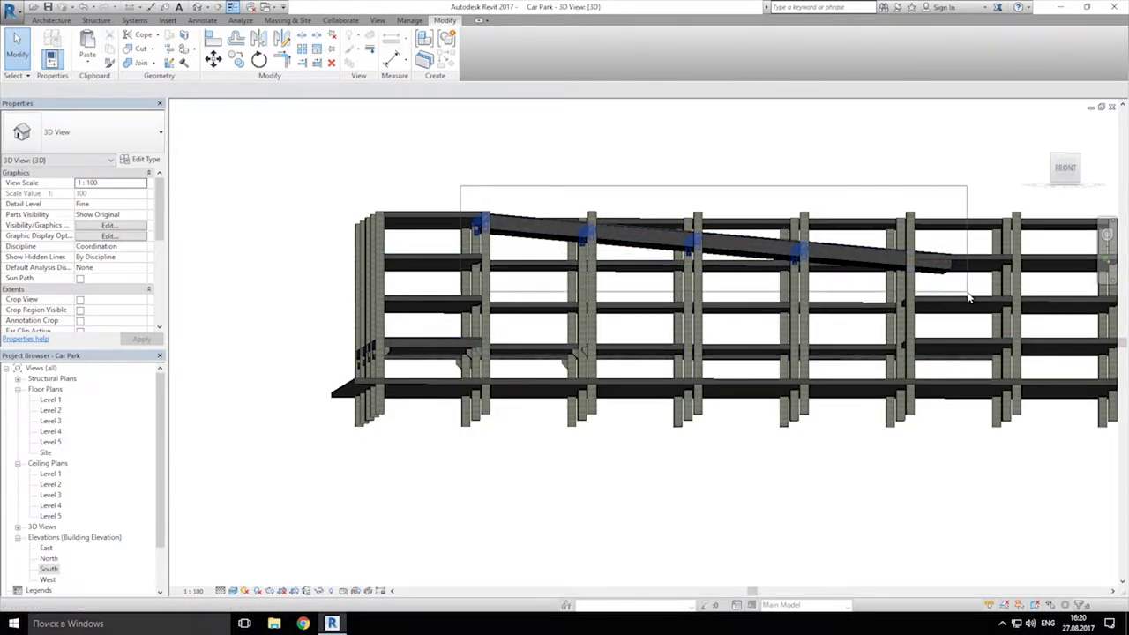
drag(969, 298, 958, 297)
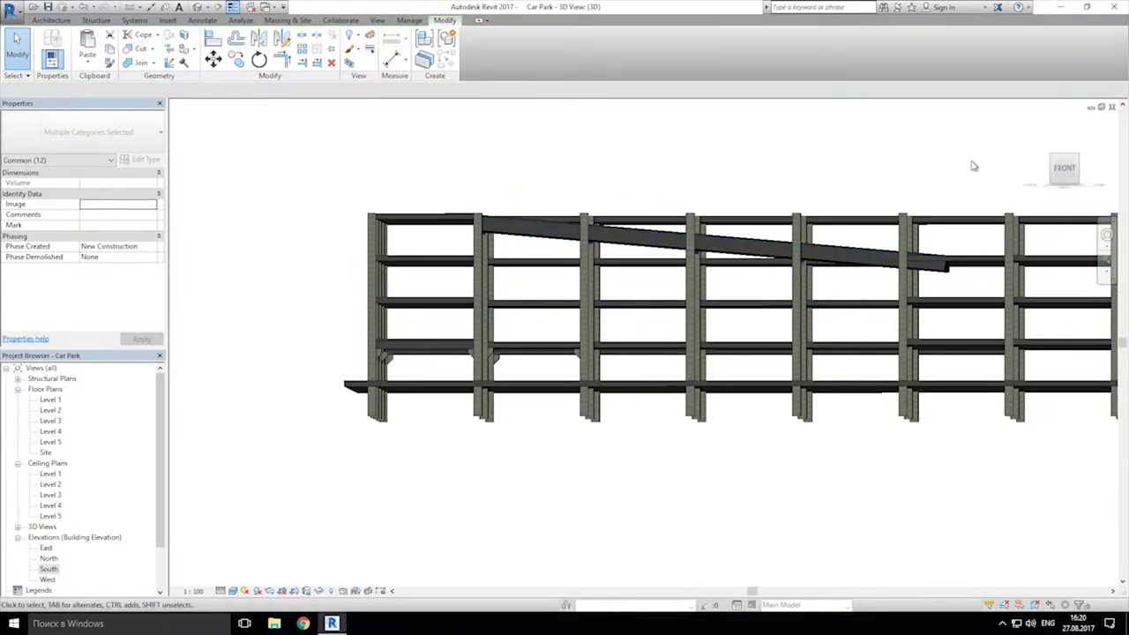
drag(976, 150, 530, 273)
drag(457, 285, 457, 285)
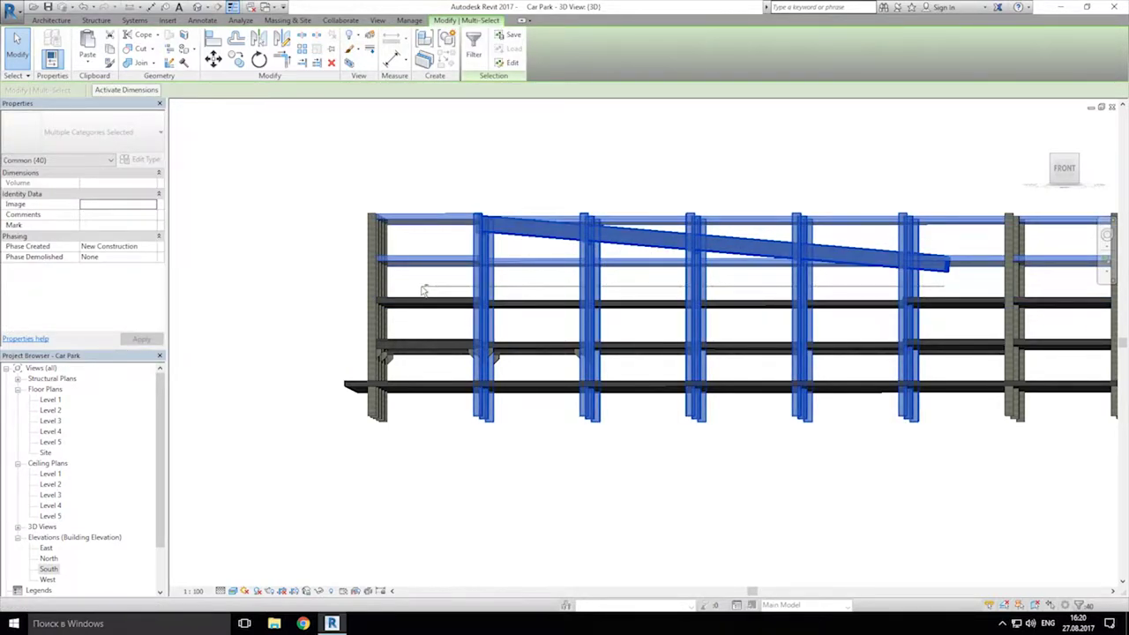
shift+drag(422, 287, 422, 286)
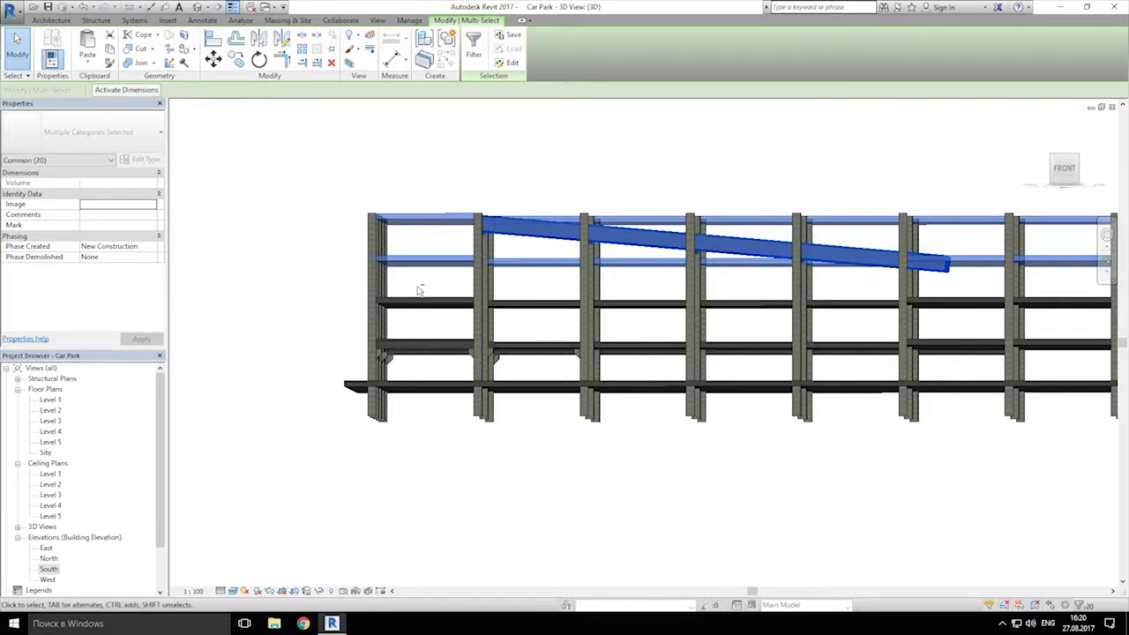
shift+drag(439, 179, 414, 276)
shift+middle_drag(680, 323, 715, 324)
Step: Paste the copied ramp assembly aligned to Level 4, Level 3 and Level 2
click(87, 63)
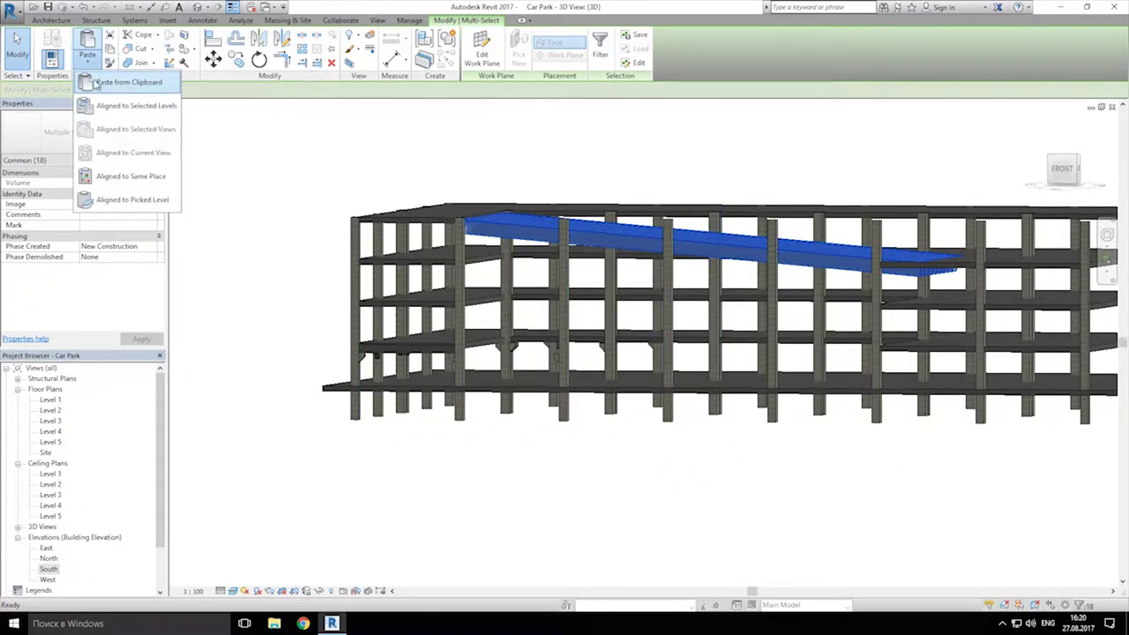
click(104, 105)
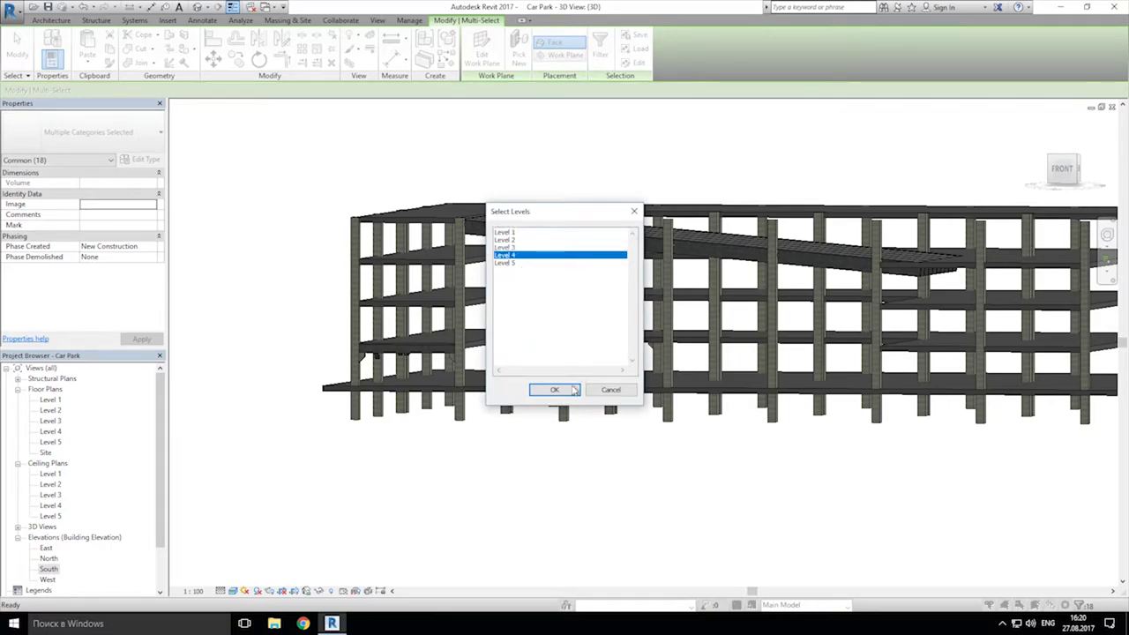
click(565, 390)
click(87, 64)
click(105, 105)
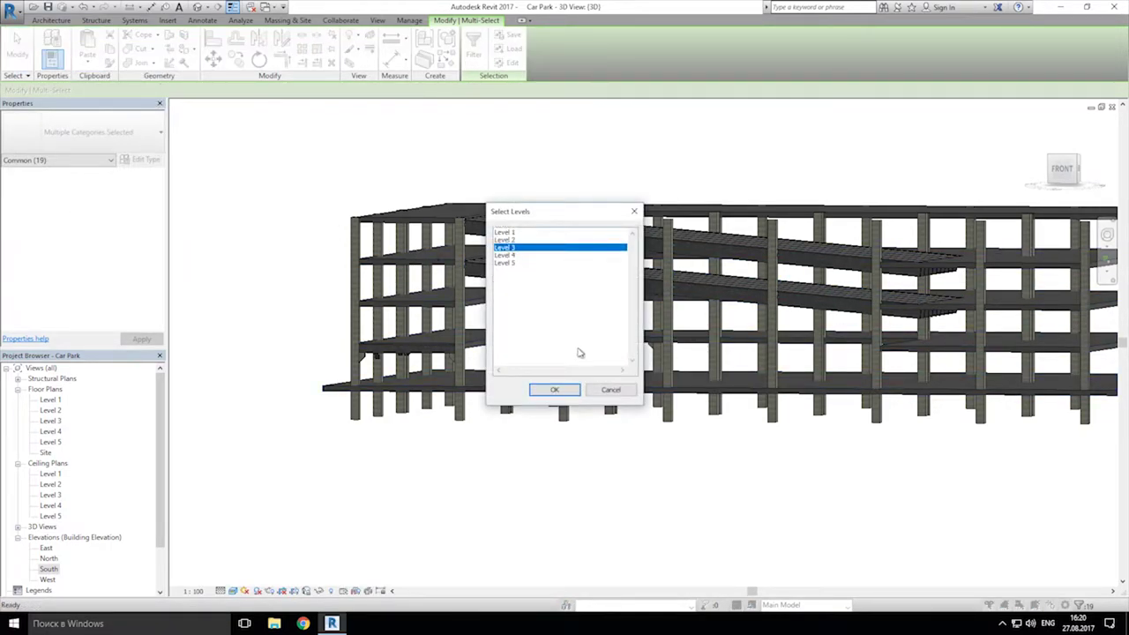
click(556, 391)
click(85, 63)
click(105, 104)
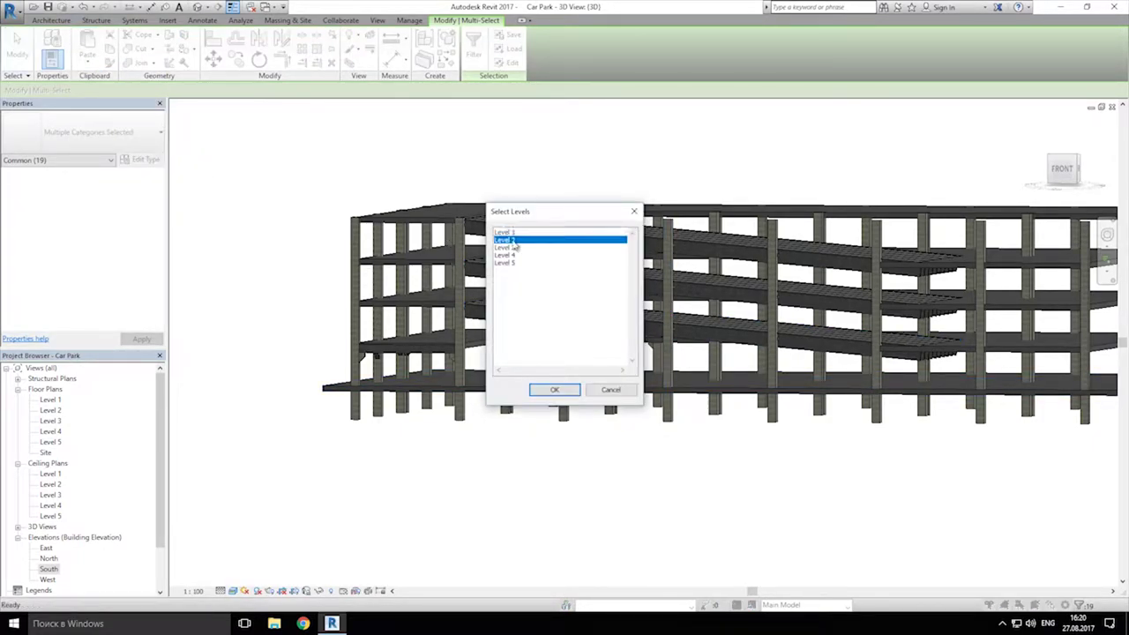
click(563, 393)
Step: Inspect the stacked ramps on all levels in 3D
shift+middle_drag(693, 466, 772, 442)
click(774, 443)
scroll(526, 312, up, 4)
shift+middle_drag(696, 380, 574, 466)
scroll(582, 449, down, 10)
scroll(627, 433, up, 2)
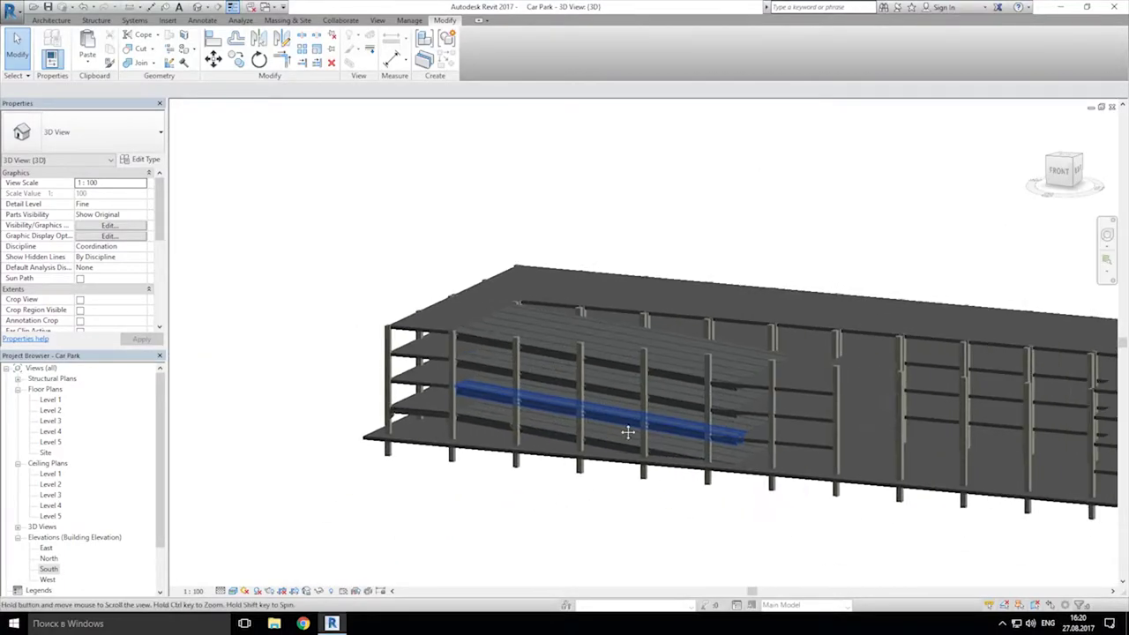
middle_drag(627, 433, 580, 430)
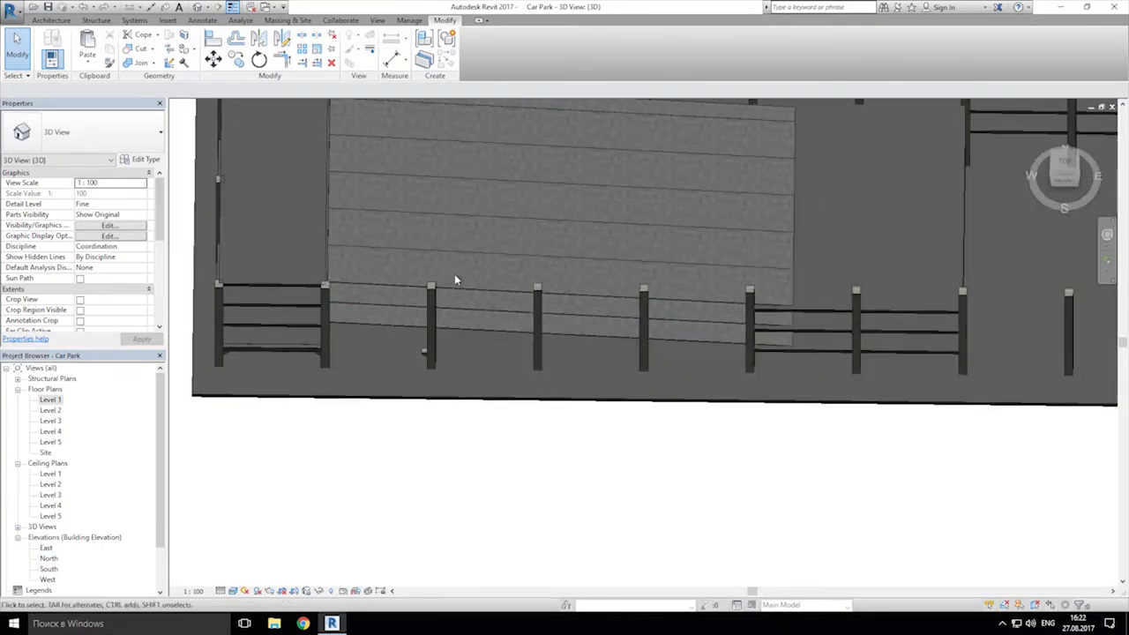
Step: Select all the stacked ramps with their supports in the front 3D view, dropping the unneeded lower elements and columns
shift+middle_drag(529, 291, 551, 331)
scroll(554, 344, down, 1)
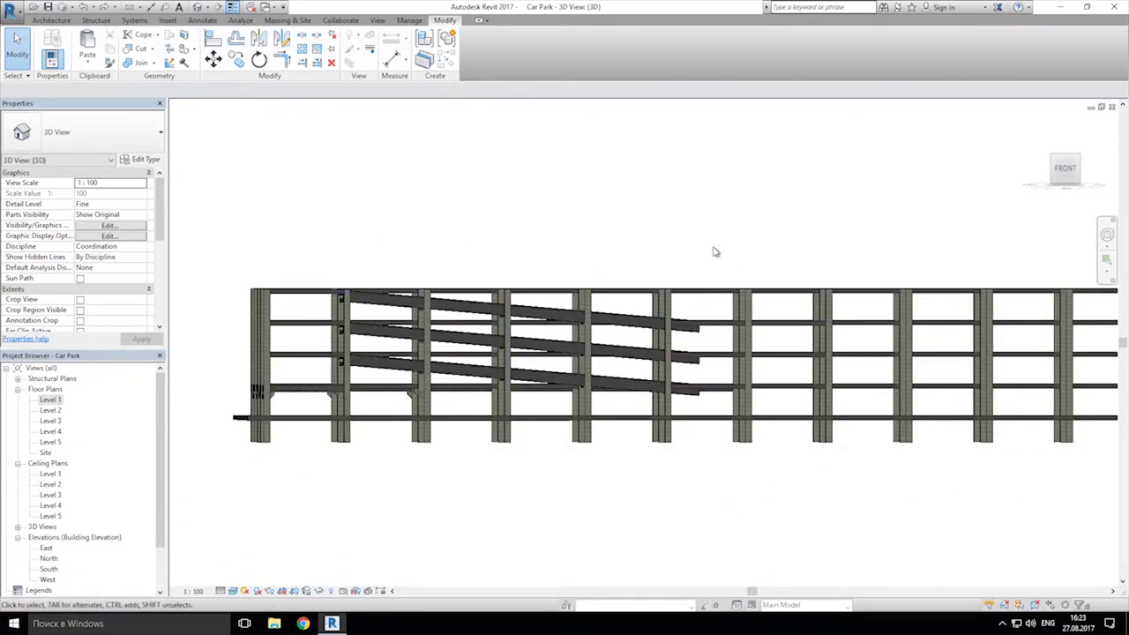
drag(713, 248, 404, 424)
drag(311, 409, 311, 408)
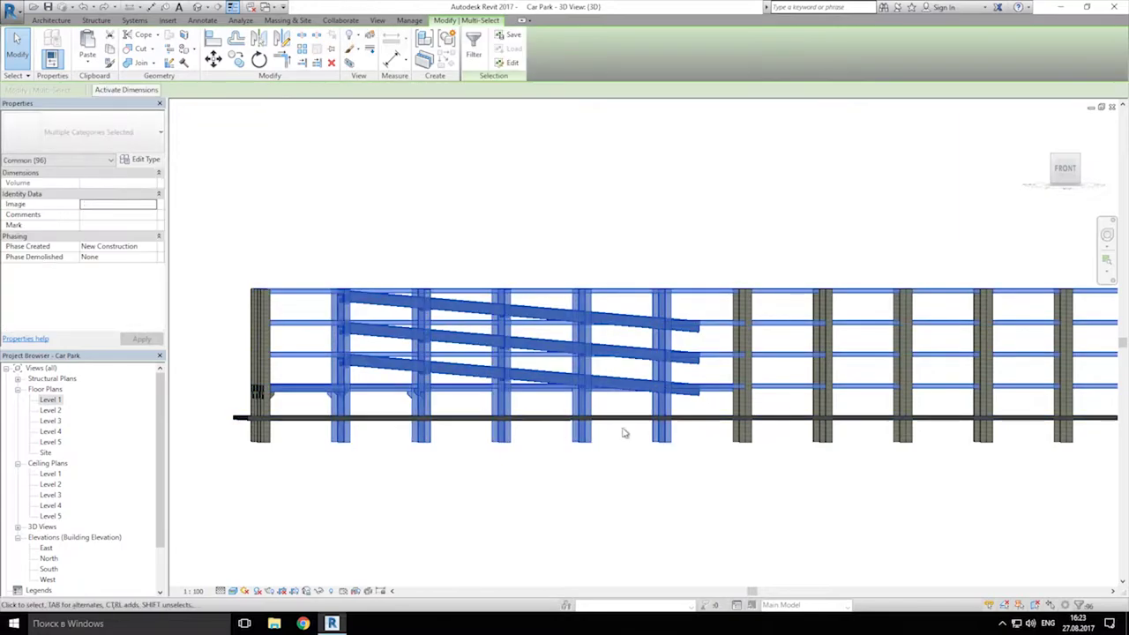
shift+drag(696, 411, 247, 465)
shift+drag(319, 228, 270, 411)
Step: Remove the remaining columns and floor slabs from the selection, and add the double tees of the two upper ramps
shift+middle_drag(422, 406, 385, 404)
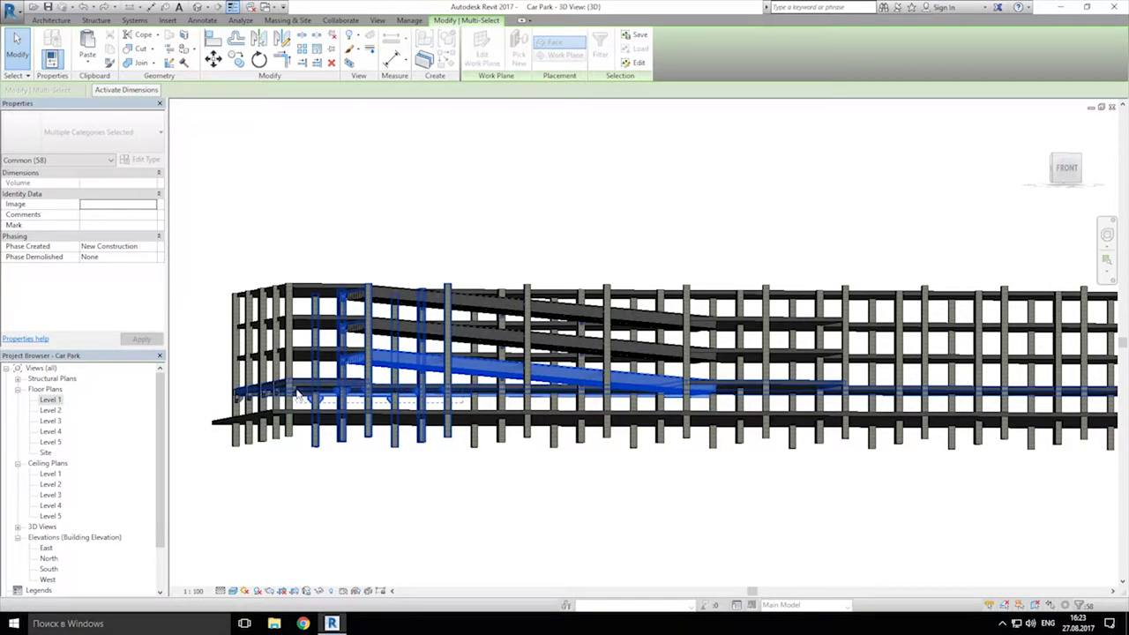
shift+middle_drag(349, 417, 654, 434)
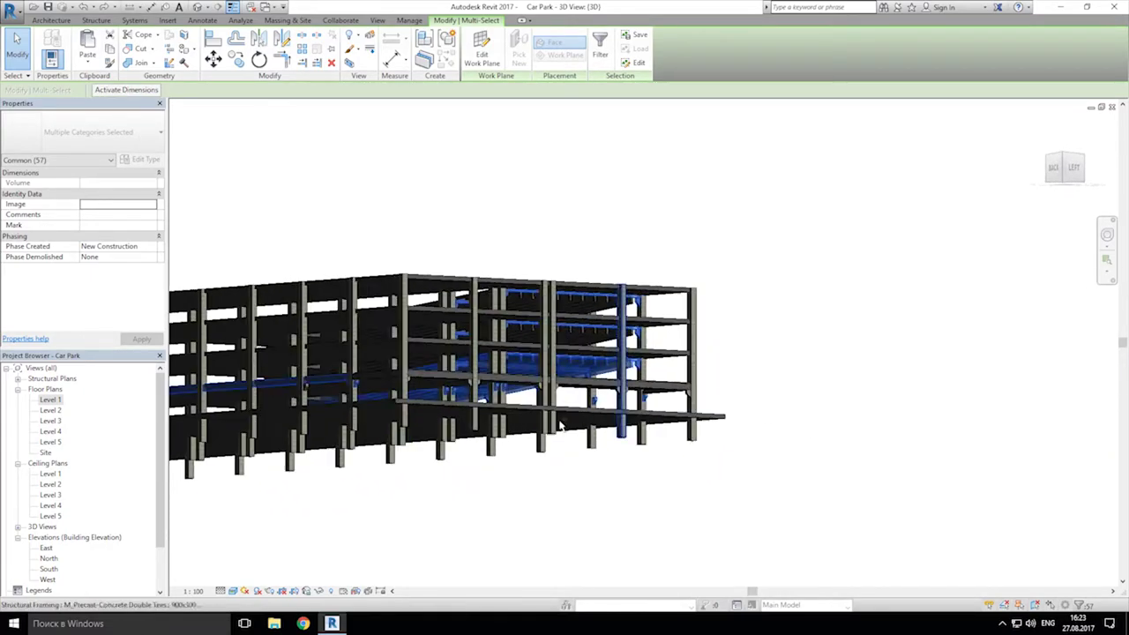
shift+middle_drag(397, 366, 269, 388)
shift+drag(327, 201, 251, 448)
shift+middle_drag(353, 462, 720, 485)
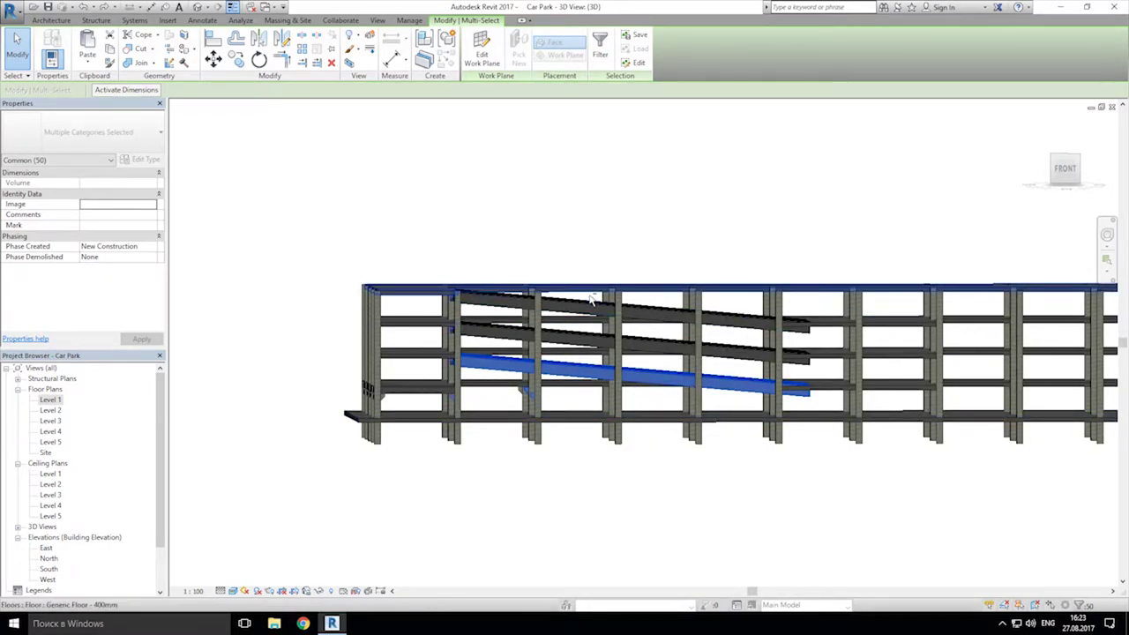
scroll(660, 303, up, 3)
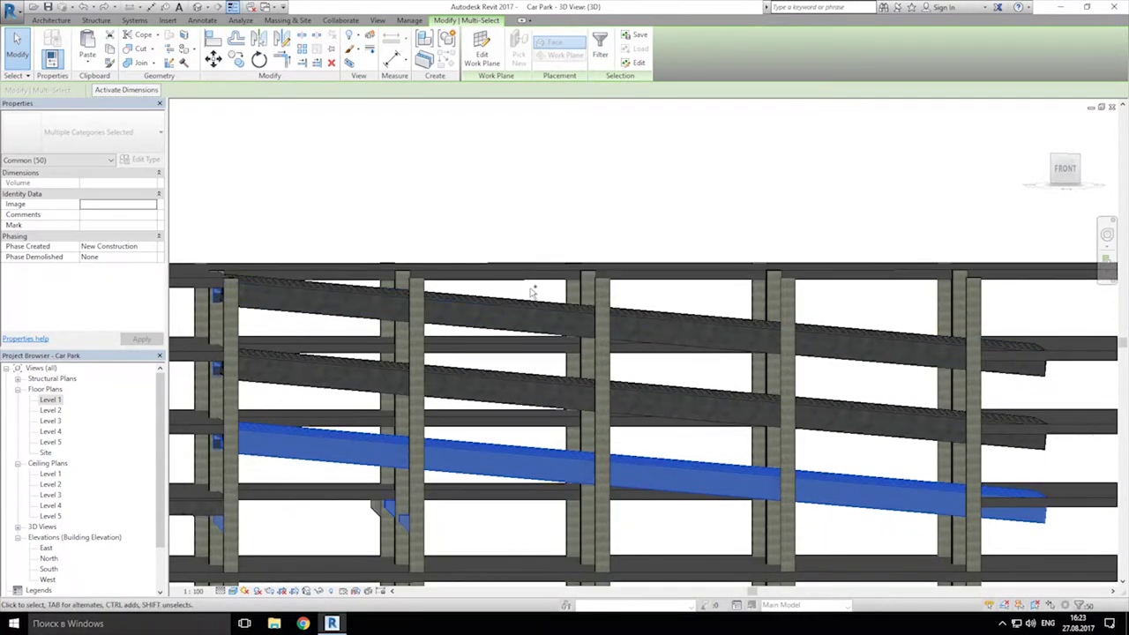
ctrl+click(489, 324)
ctrl+click(487, 402)
shift+middle_drag(585, 385, 532, 451)
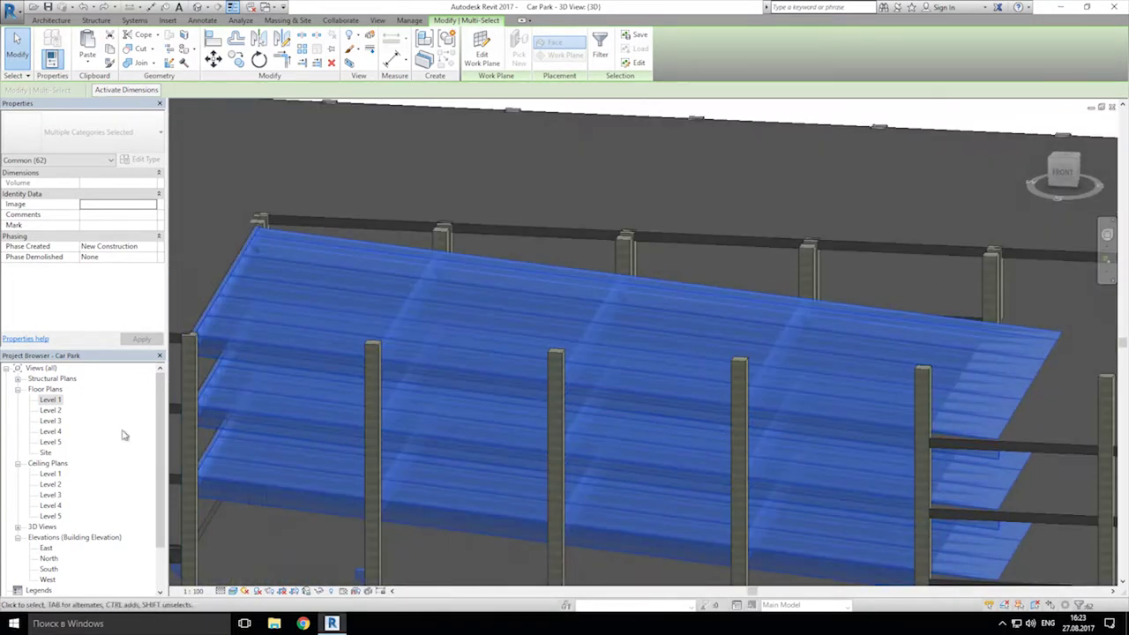
Step: In the Level 1 floor plan, mirror a copy of the selected ramps about an axis drawn along grid 7
double_click(53, 401)
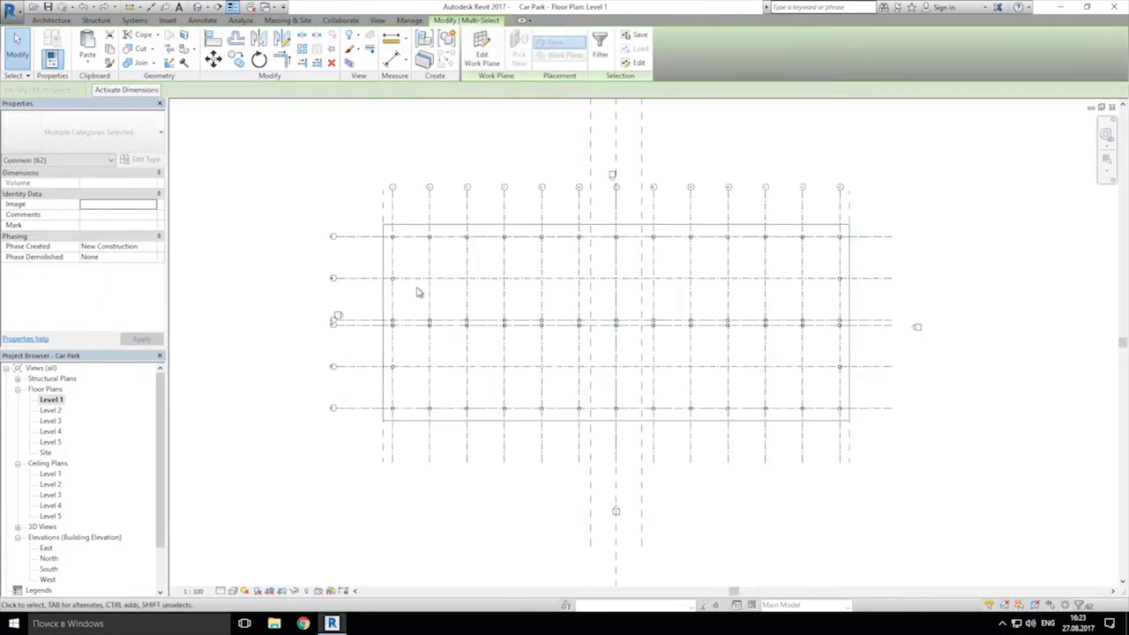
middle_drag(672, 239, 617, 268)
scroll(528, 203, up, 2)
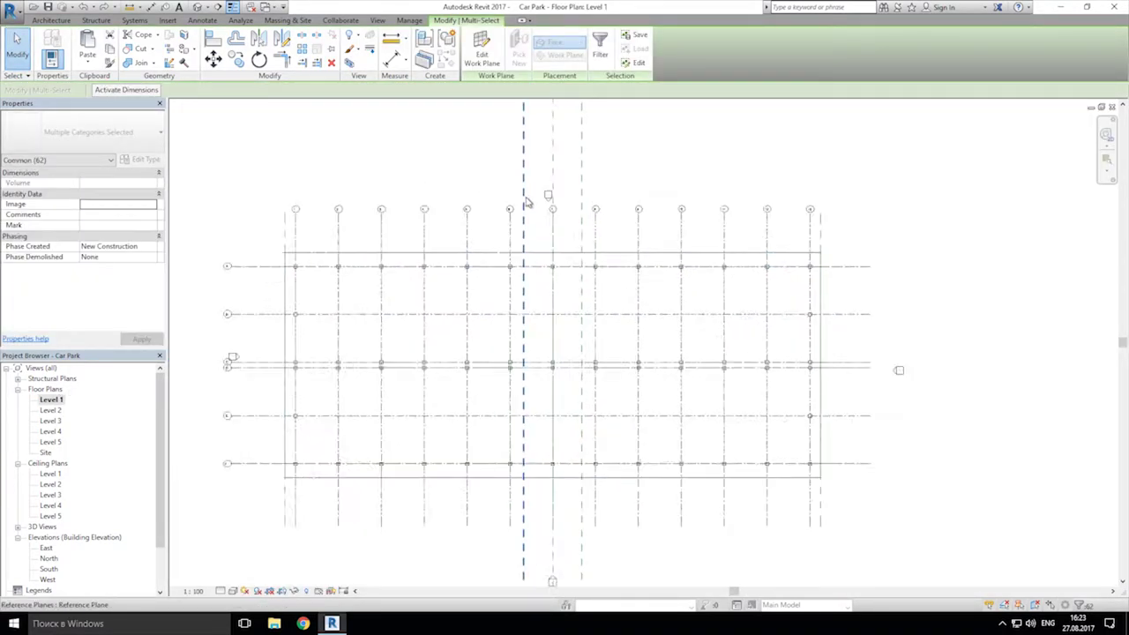
click(283, 39)
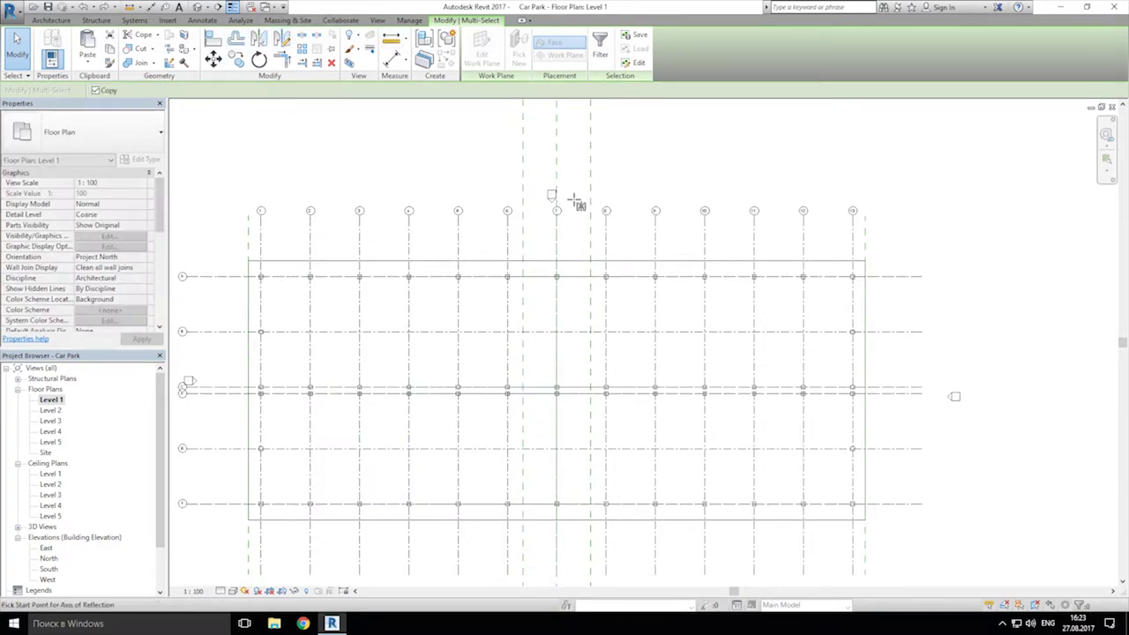
click(668, 438)
middle_drag(667, 438, 644, 195)
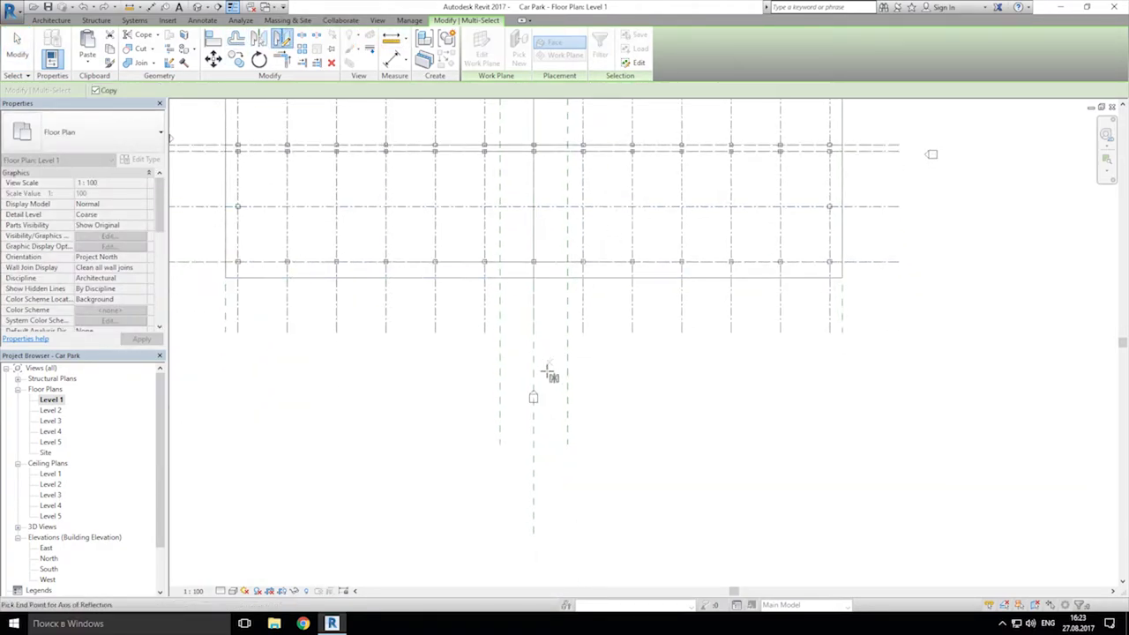
click(664, 432)
Step: Return to the 3D view and inspect the original and mirrored ramps from the front
click(198, 8)
shift+middle_drag(630, 305, 699, 265)
scroll(666, 308, up, 3)
shift+middle_drag(529, 394, 551, 377)
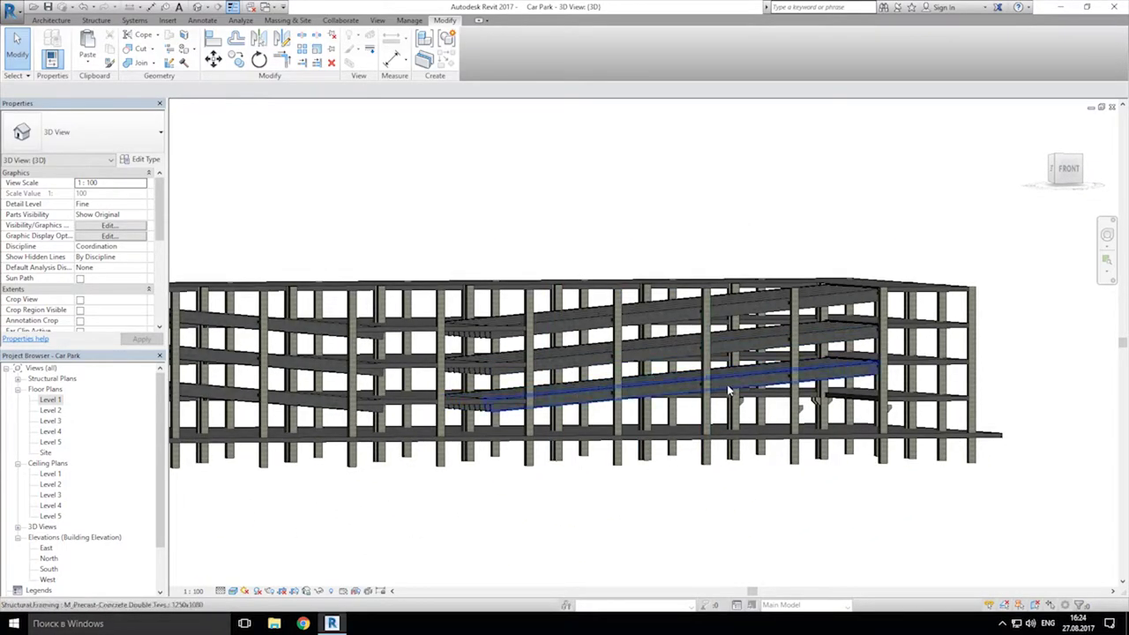
shift+middle_drag(756, 417, 574, 410)
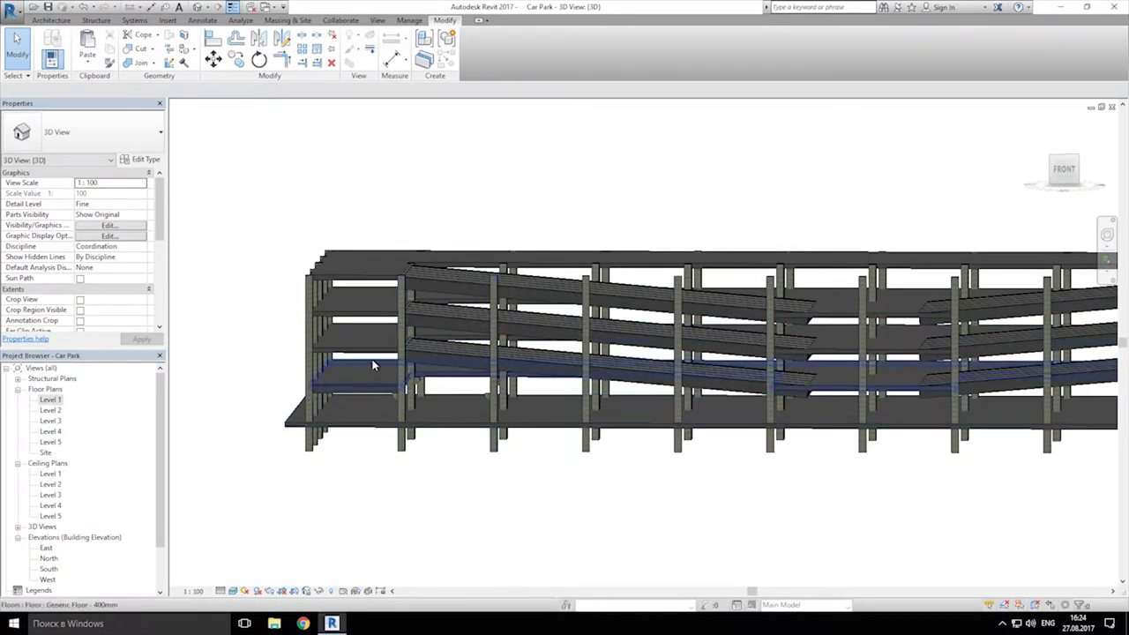
shift+middle_drag(420, 392, 579, 353)
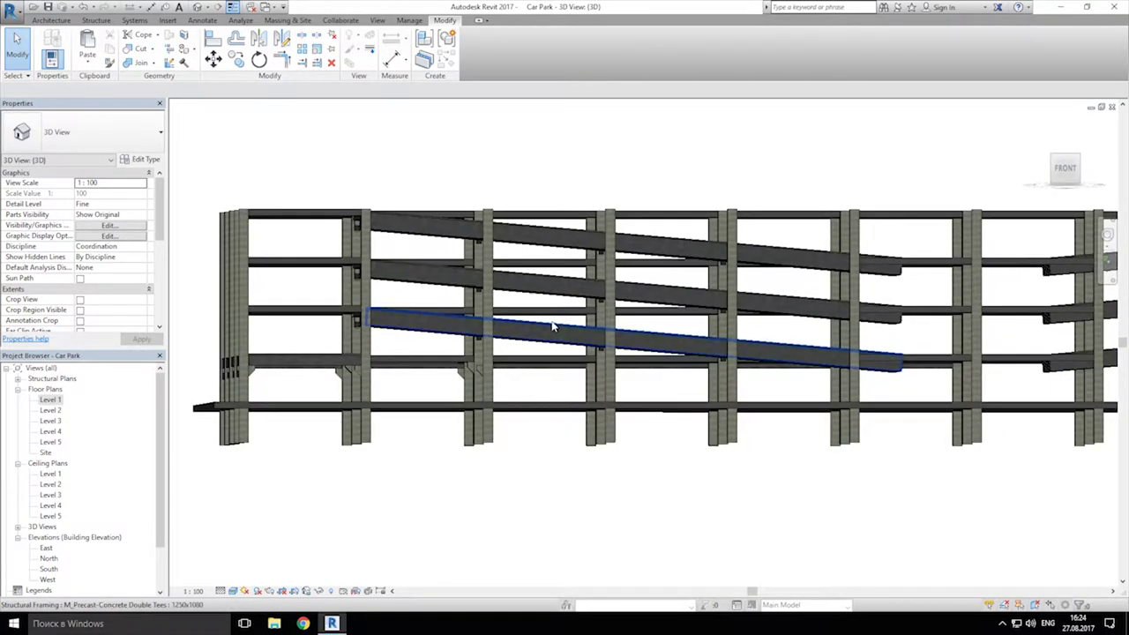
Step: Select the lowest ramp's double tees together with the supports along its length
click(553, 327)
click(545, 345)
scroll(544, 348, down, 1)
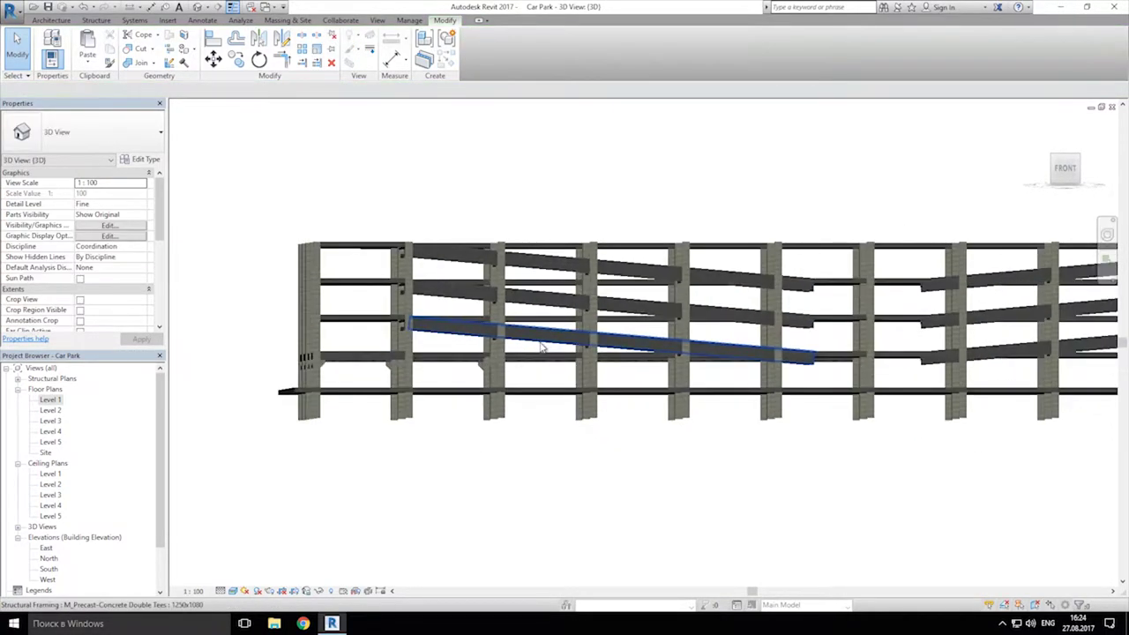
scroll(542, 344, up, 3)
drag(592, 315, 441, 338)
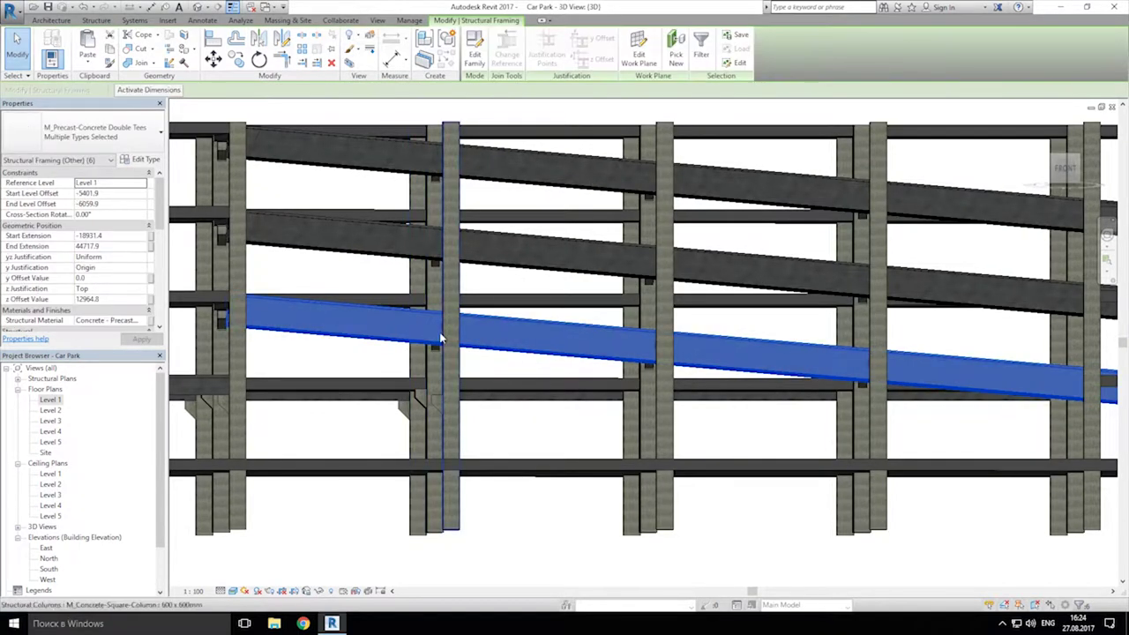
drag(283, 284, 188, 342)
scroll(660, 344, down, 2)
ctrl+drag(665, 323, 565, 363)
ctrl+drag(799, 332, 726, 393)
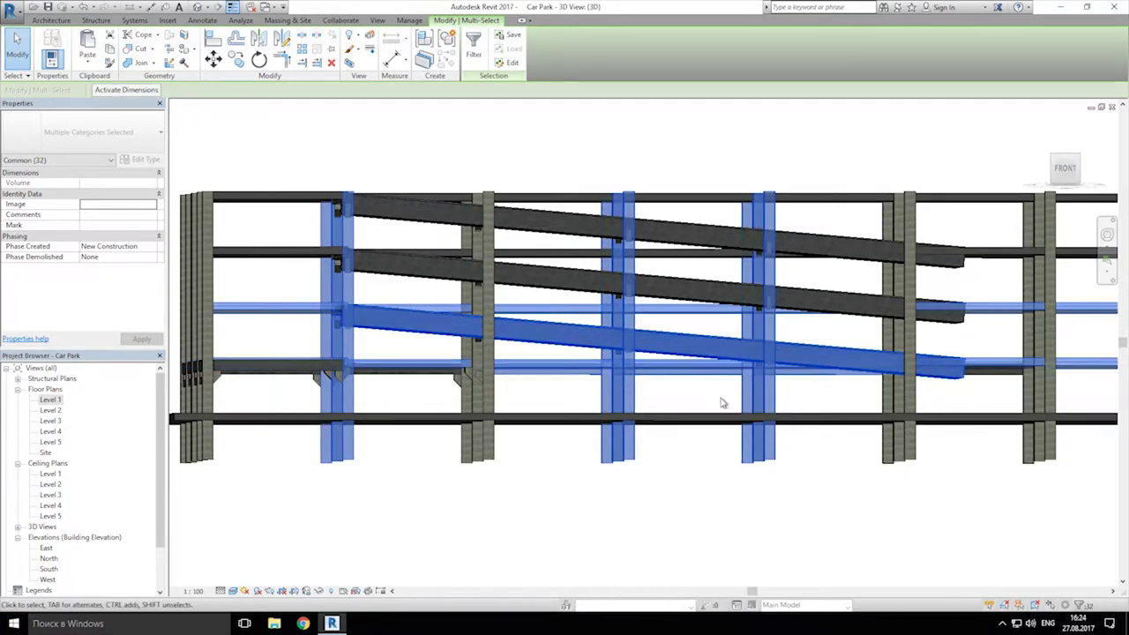
ctrl+drag(948, 342, 316, 462)
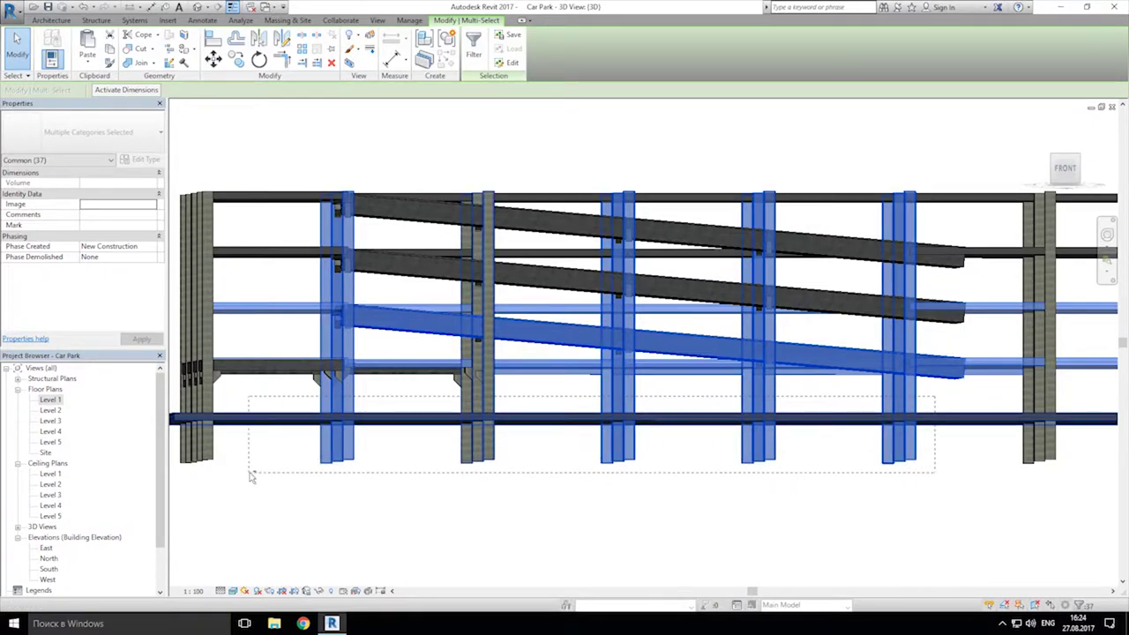
Step: Remove the columns, floor slabs and other beams from the selection, keeping the lowest ramp's double tees and supports, and open the South elevation
shift+drag(251, 476, 254, 474)
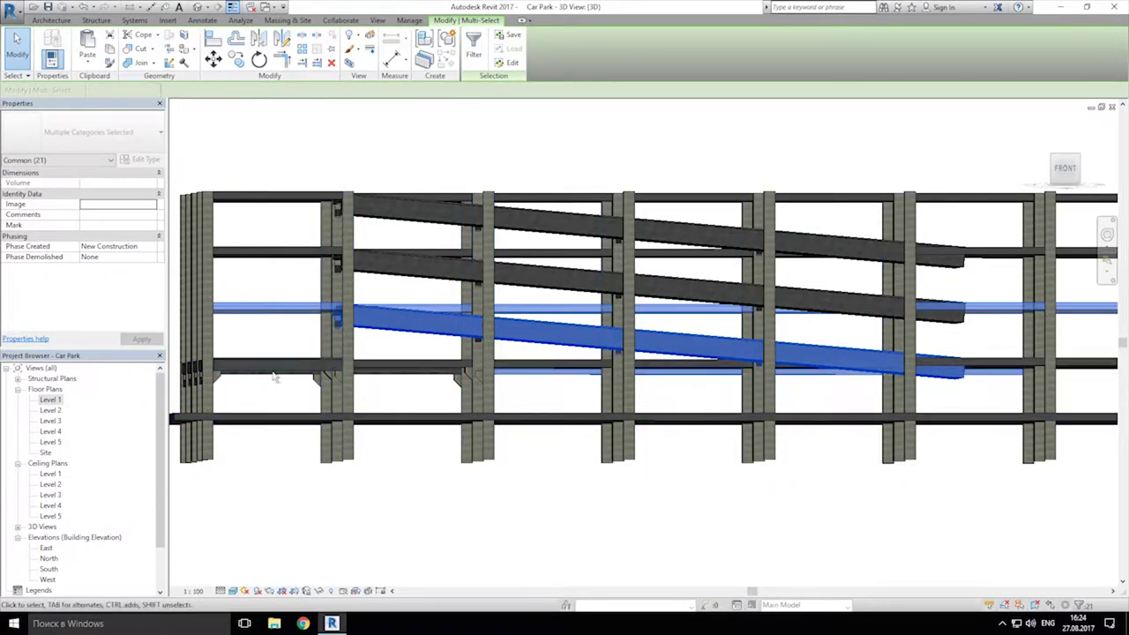
shift+click(288, 308)
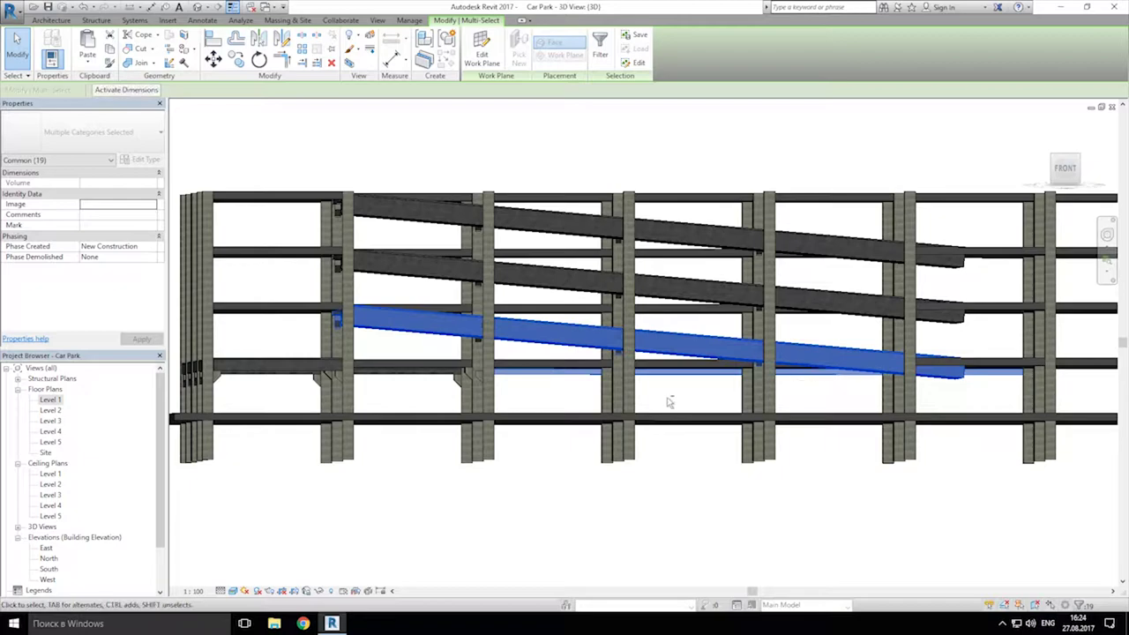
shift+click(655, 371)
shift+click(572, 372)
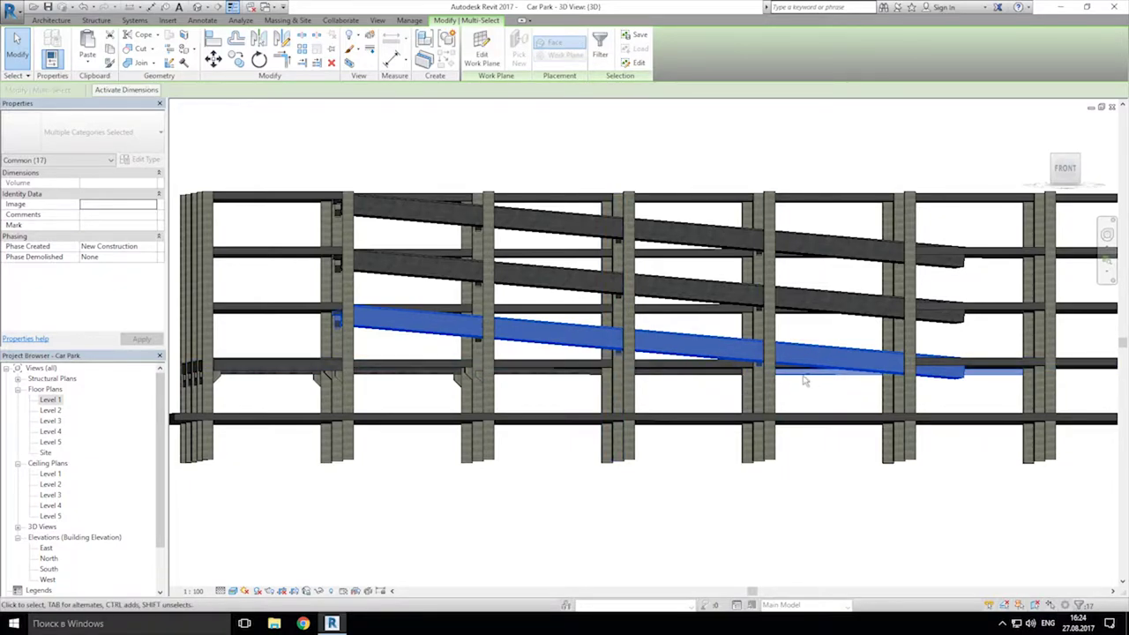
shift+middle_drag(477, 386, 775, 395)
shift+click(876, 394)
mouse_move(520, 372)
shift+middle_down()
mouse_move(559, 358)
mouse_move(537, 365)
shift+middle_up()
shift+middle_drag(719, 553, 749, 554)
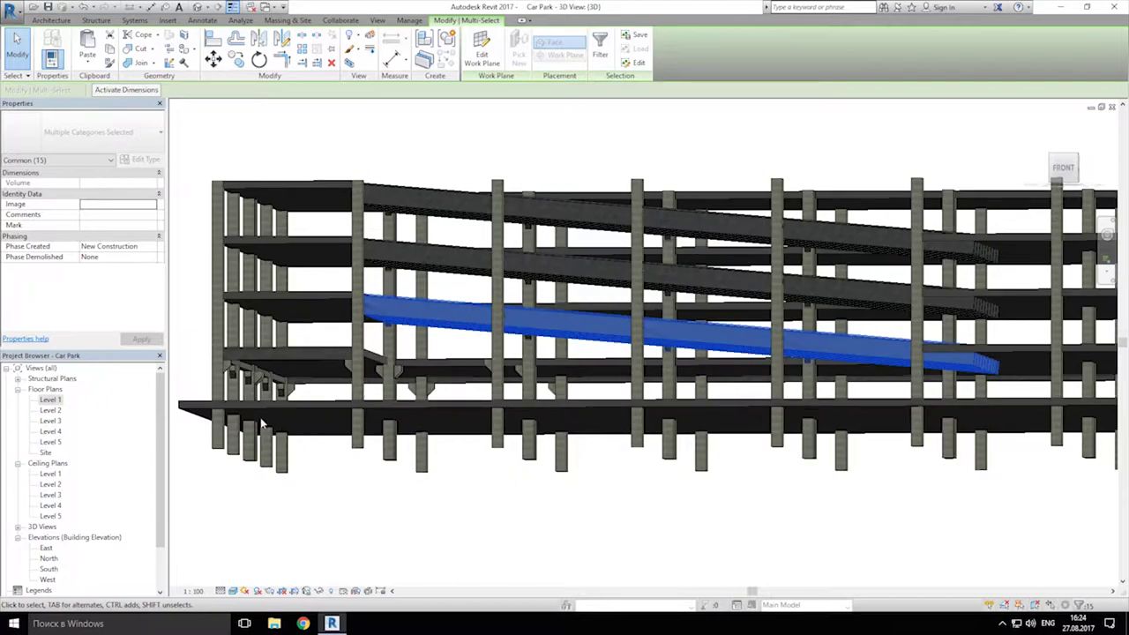
double_click(48, 568)
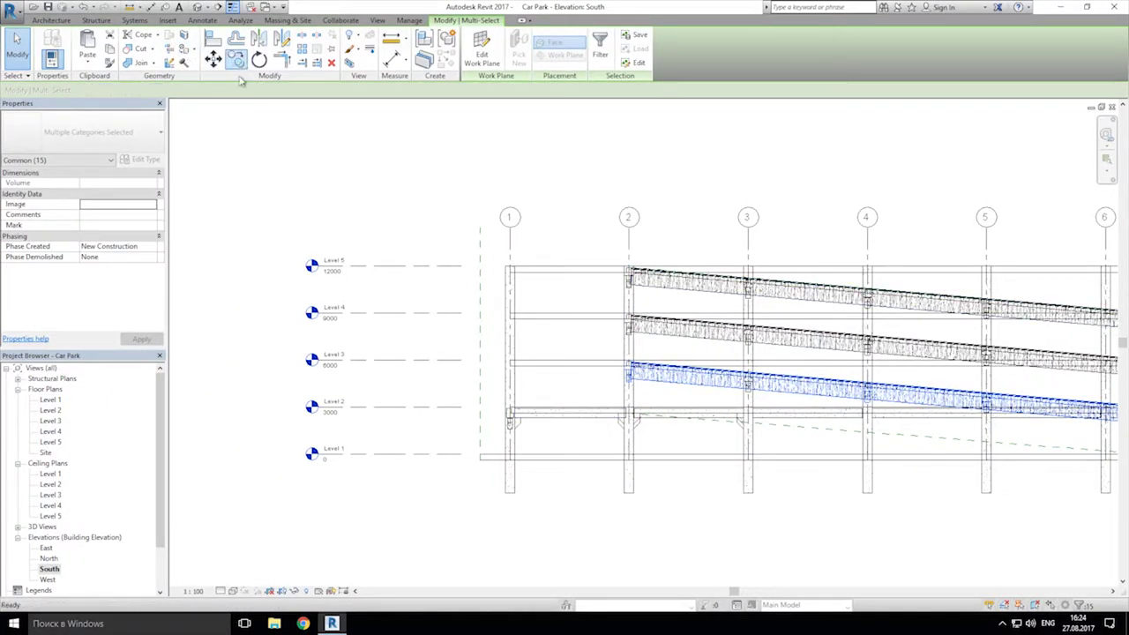
key(m)
key(v)
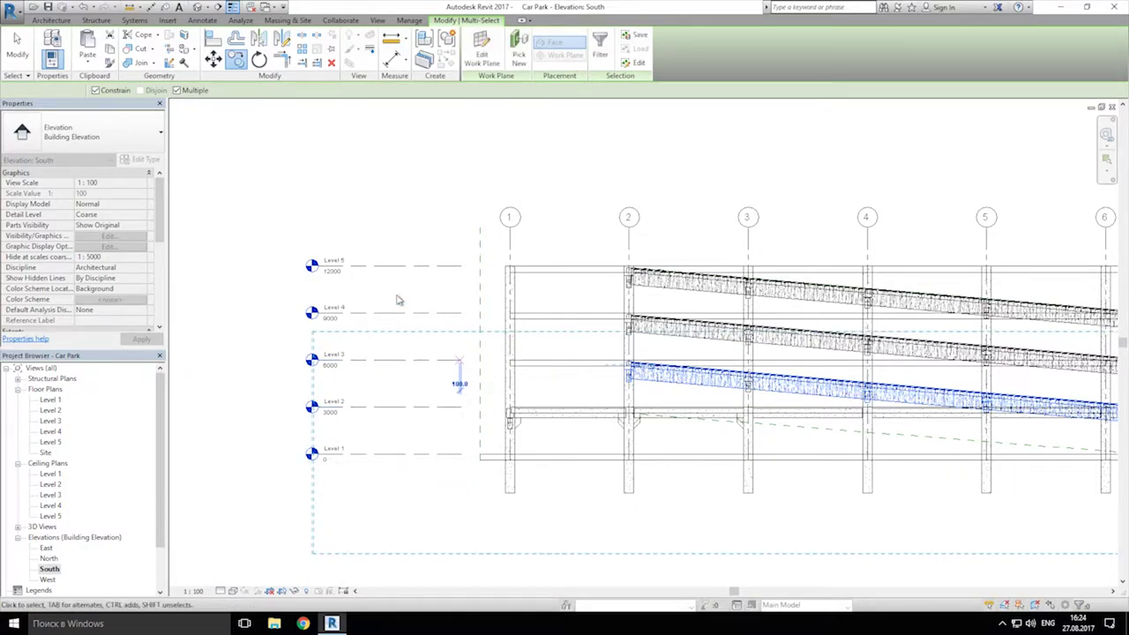
key(Escape)
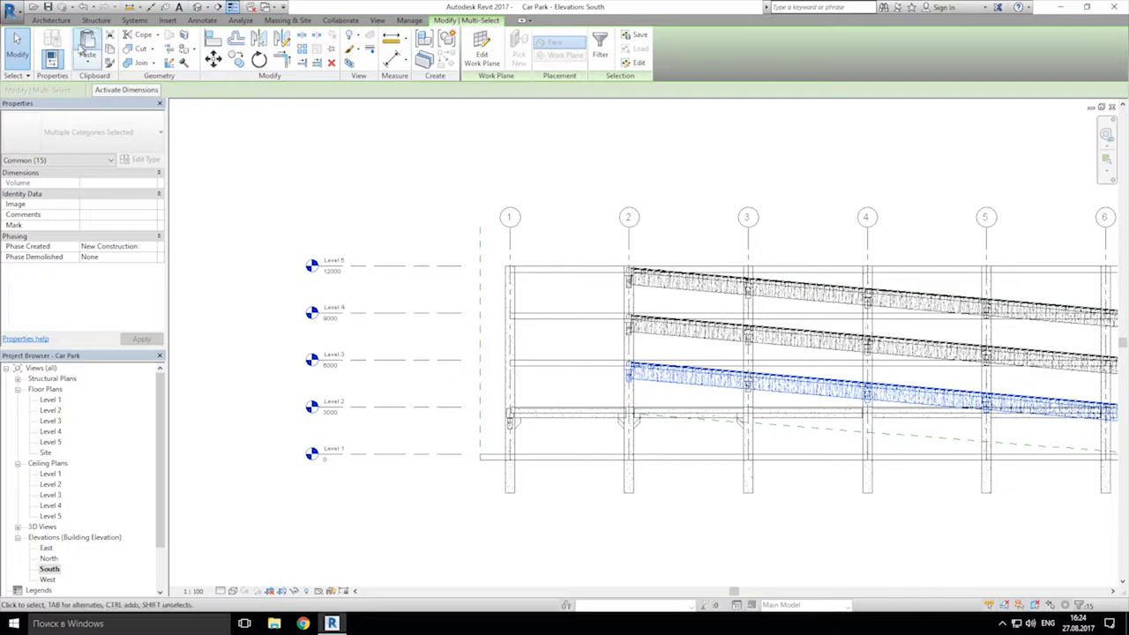
Step: Paste a copy of the selected lowest ramp aligned to Level 1, and clear the selection
click(90, 64)
click(134, 106)
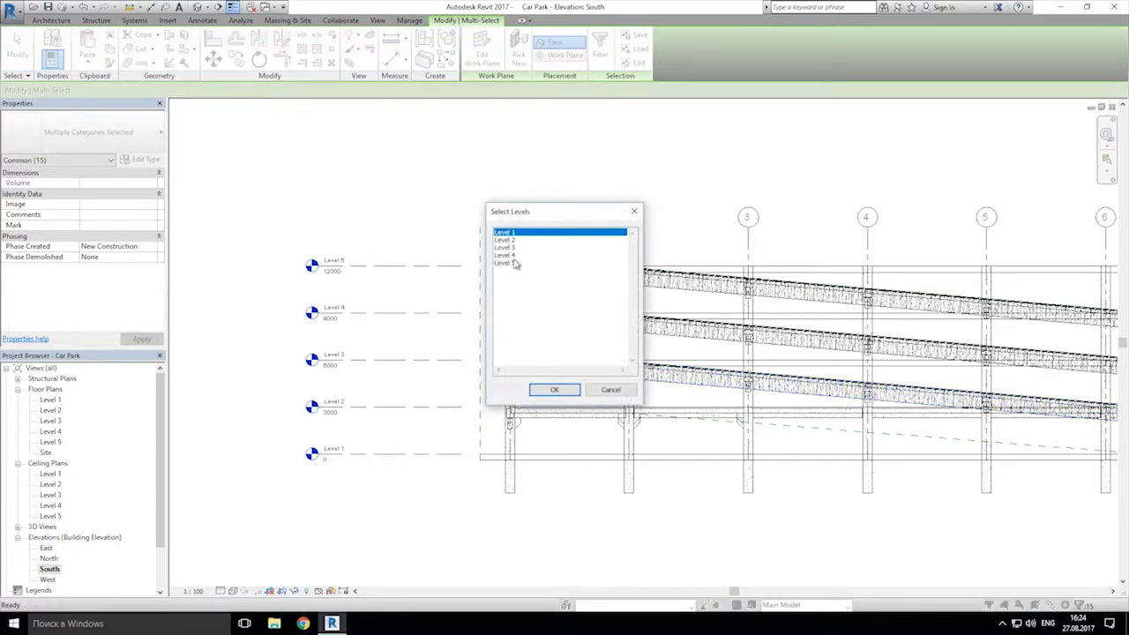
click(553, 390)
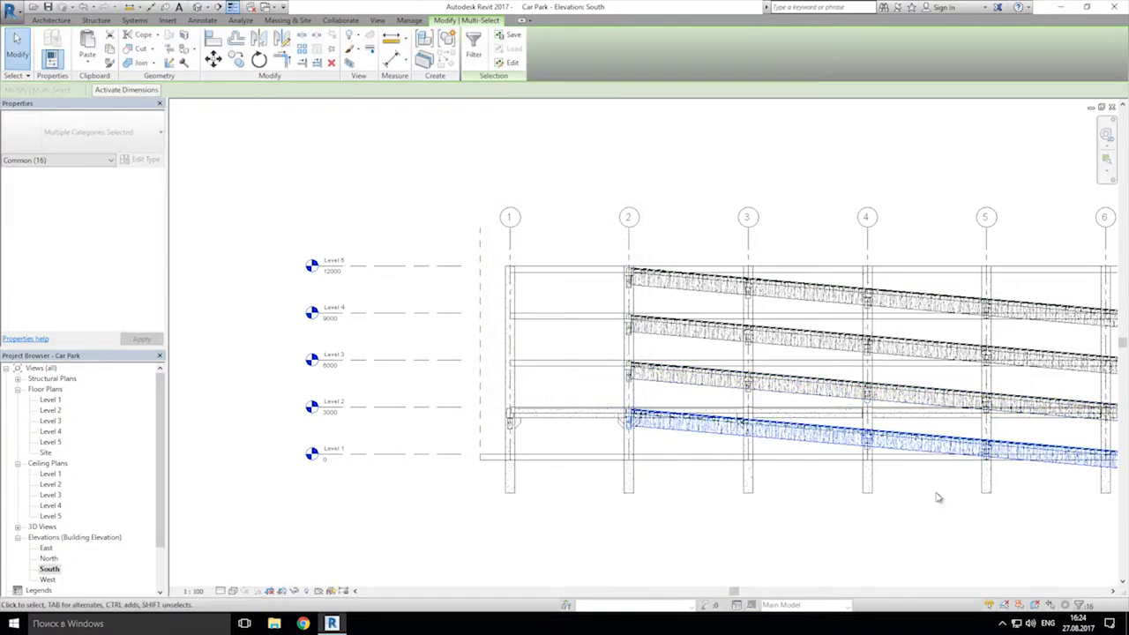
middle_drag(959, 429, 684, 394)
click(912, 509)
Step: Select the lowest mirrored ramp's double tees and supports between grids 8 and 12
middle_drag(1012, 458, 573, 449)
middle_drag(813, 407, 539, 417)
scroll(357, 367, up, 1)
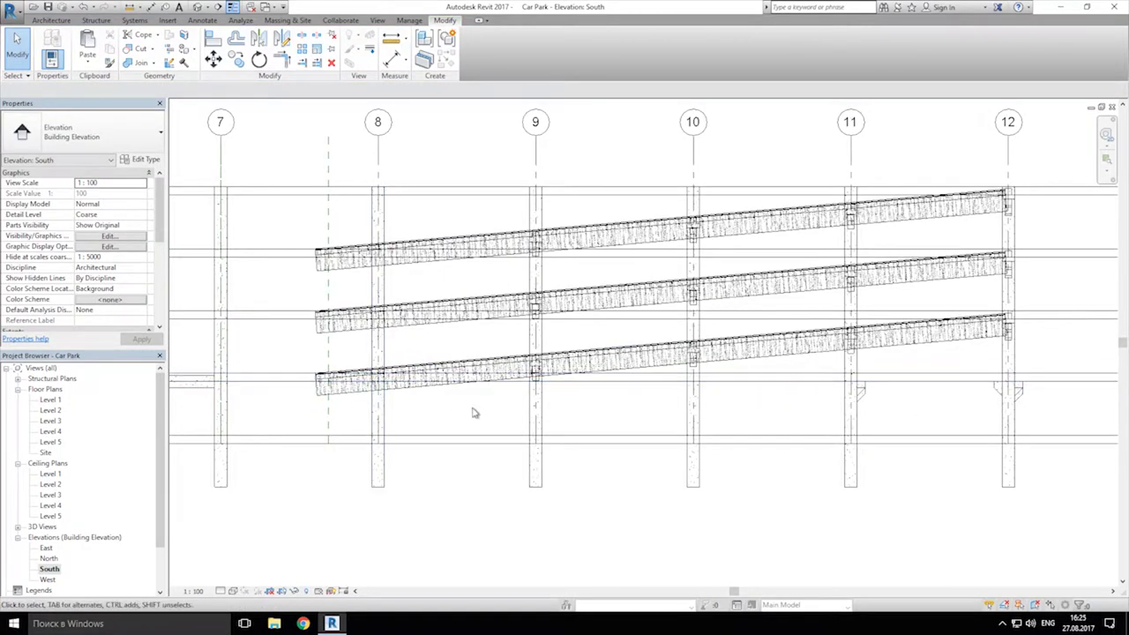
drag(740, 410, 389, 359)
key(Escape)
middle_drag(749, 401, 499, 396)
ctrl+drag(674, 398, 397, 323)
ctrl+drag(804, 398, 569, 307)
ctrl+middle_drag(561, 316, 675, 391)
ctrl+drag(446, 394, 274, 447)
Step: Remove the columns, grids and column corbels from the selection, leaving only the lowest mirrored ramp and its supports
shift+drag(296, 183, 275, 467)
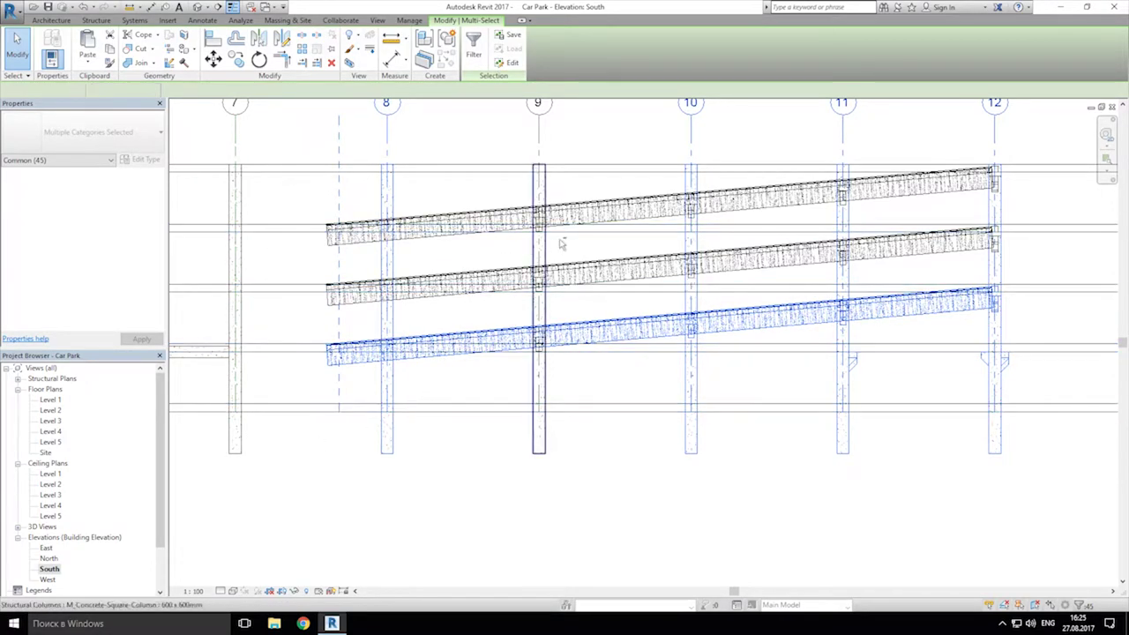
shift+drag(424, 187, 291, 311)
middle_drag(875, 374, 629, 407)
shift+drag(473, 223, 383, 335)
shift+drag(647, 439, 568, 371)
shift+drag(782, 361, 714, 426)
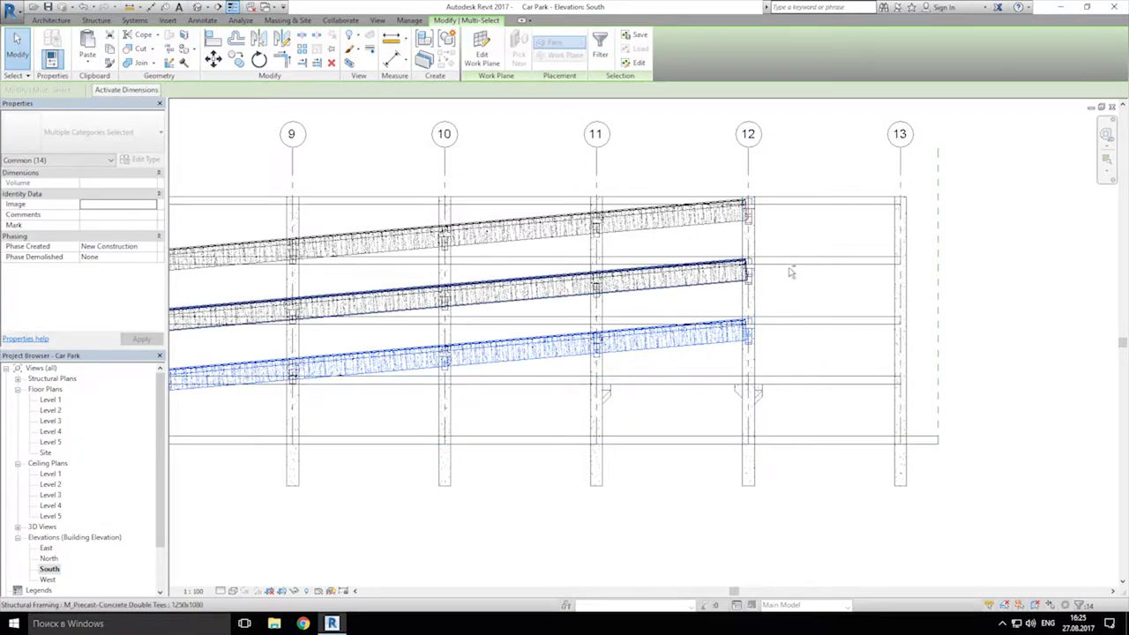
middle_drag(433, 369, 670, 335)
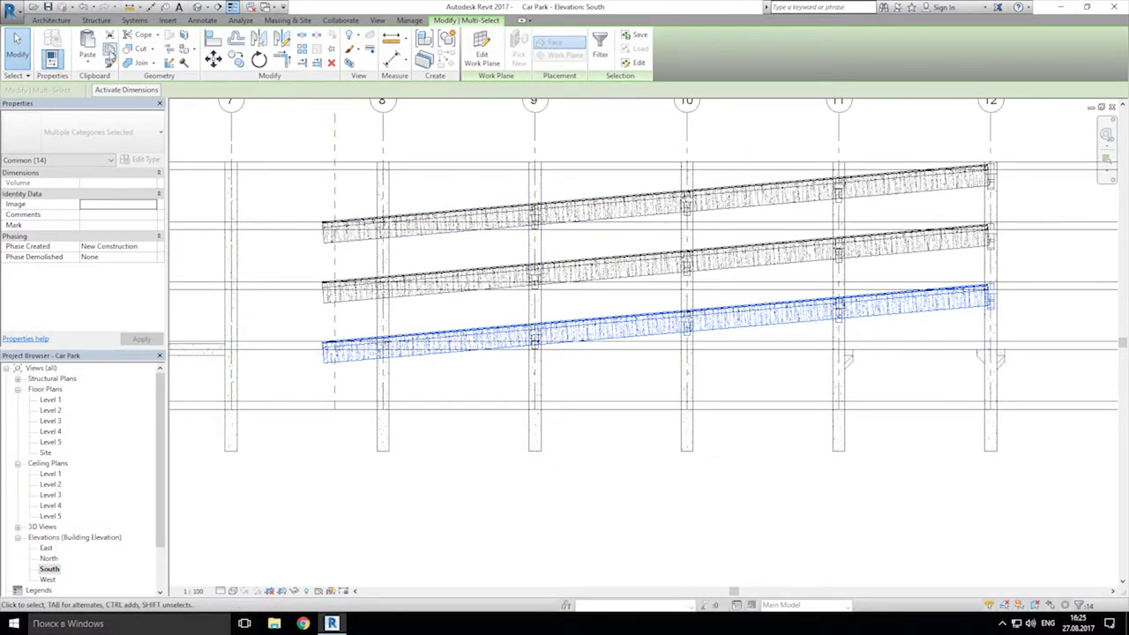
Step: Paste a copy of the selected mirrored ramp aligned to Level 1, and view the model in 3D
click(88, 58)
click(118, 107)
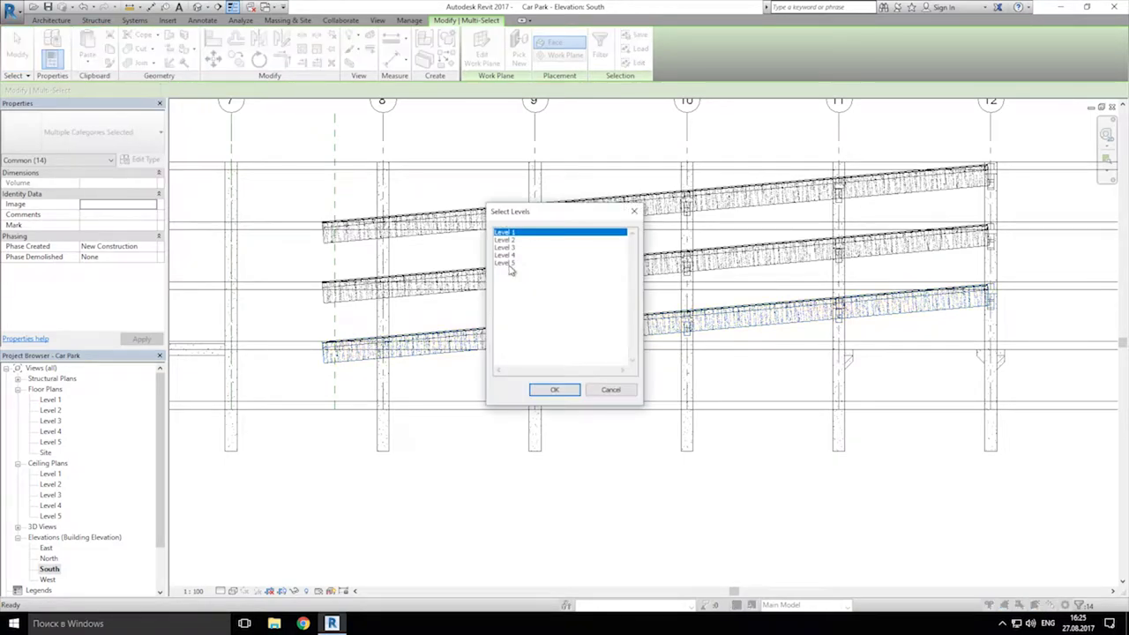
click(555, 389)
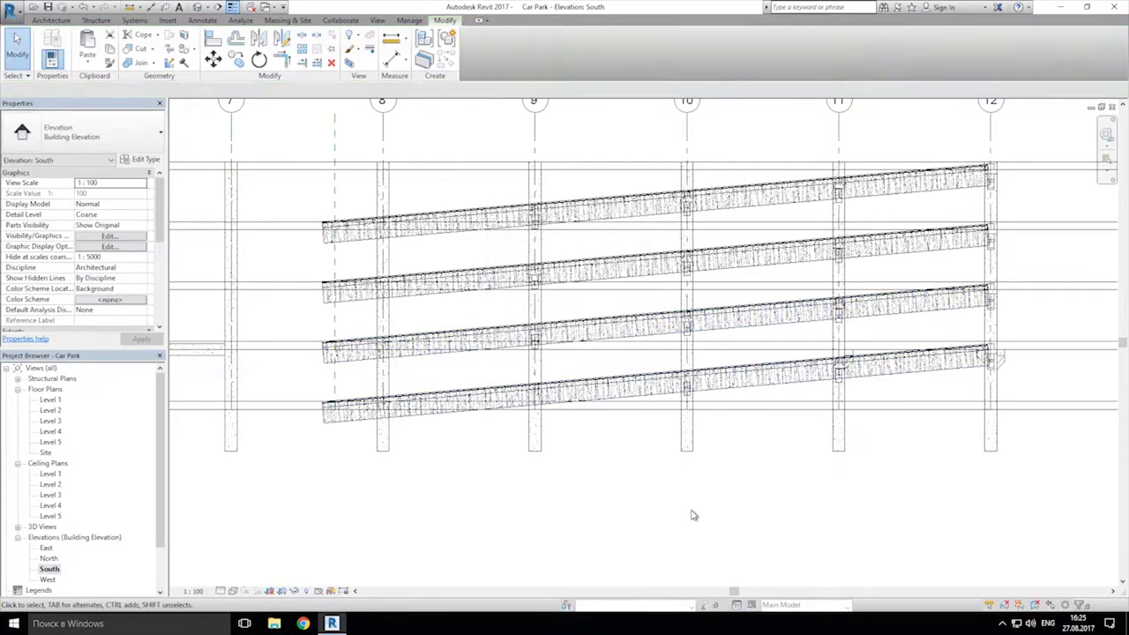
click(199, 7)
shift+middle_drag(564, 388, 501, 435)
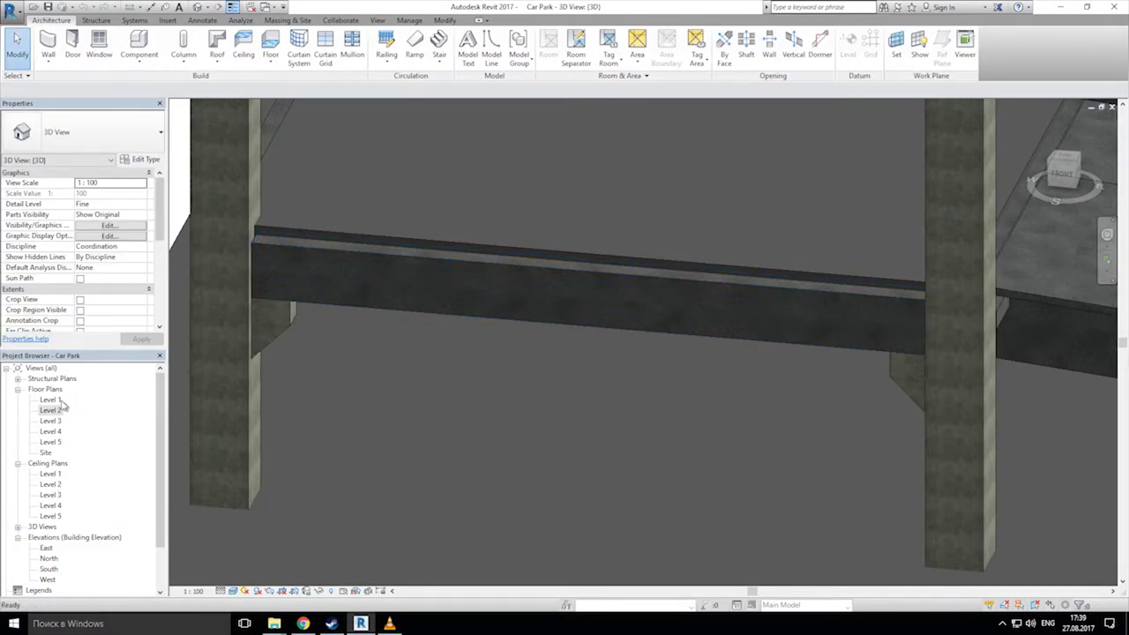
Step: In the Level 2 floor plan, create a U-shaped stair in the empty corner bay with parallel 1000 mm wide runs, 2200 and 1925 mm long
double_click(51, 410)
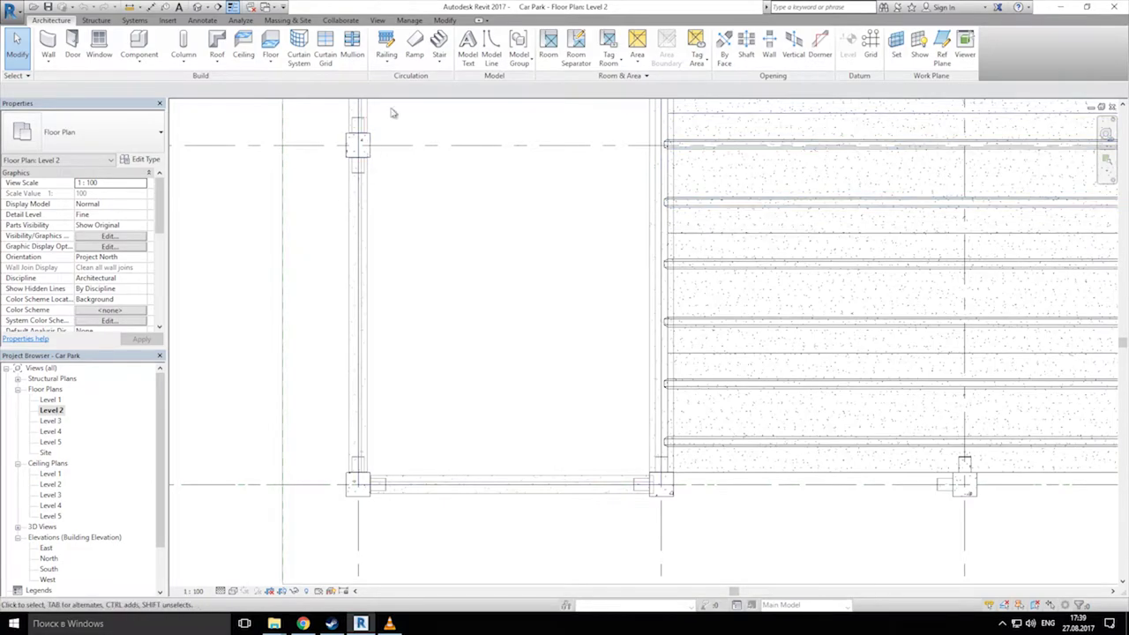
click(441, 42)
click(431, 292)
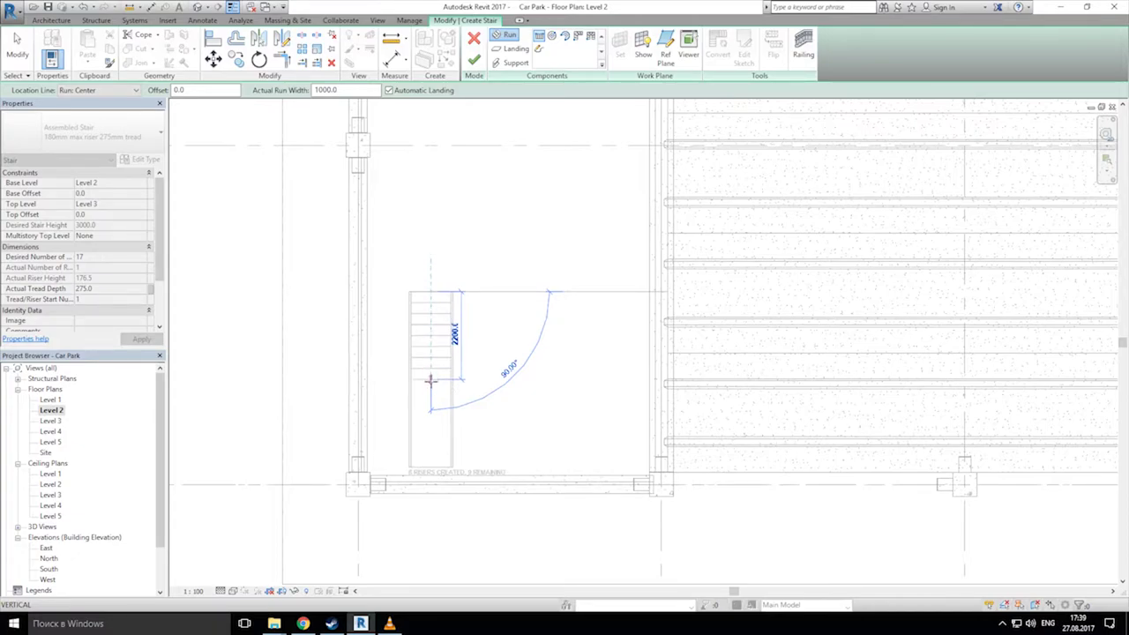
click(431, 379)
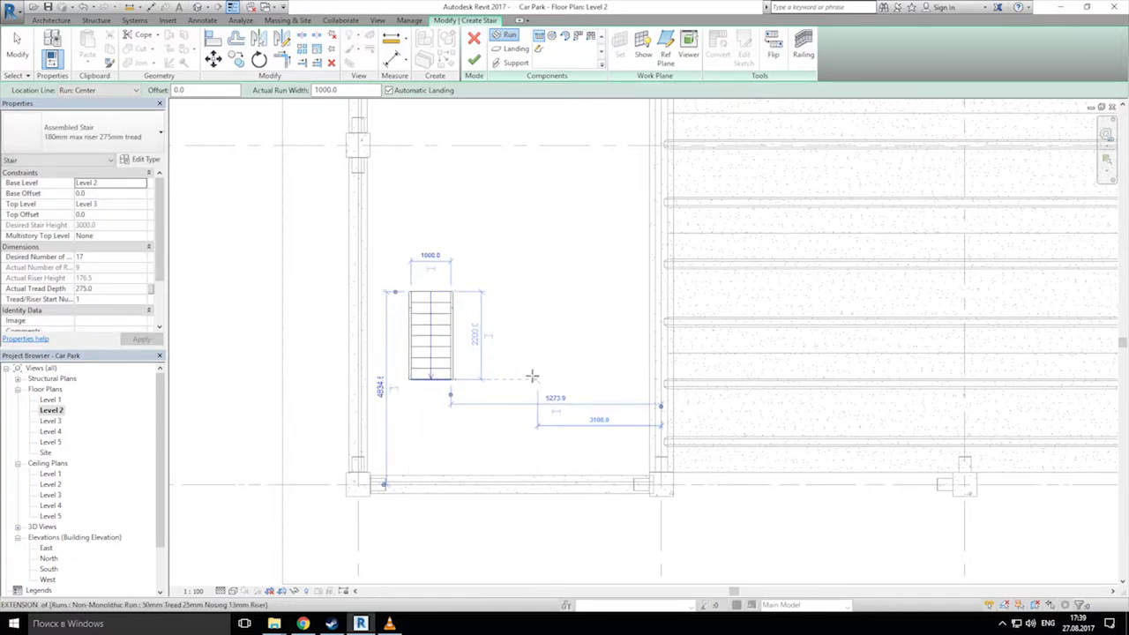
click(511, 377)
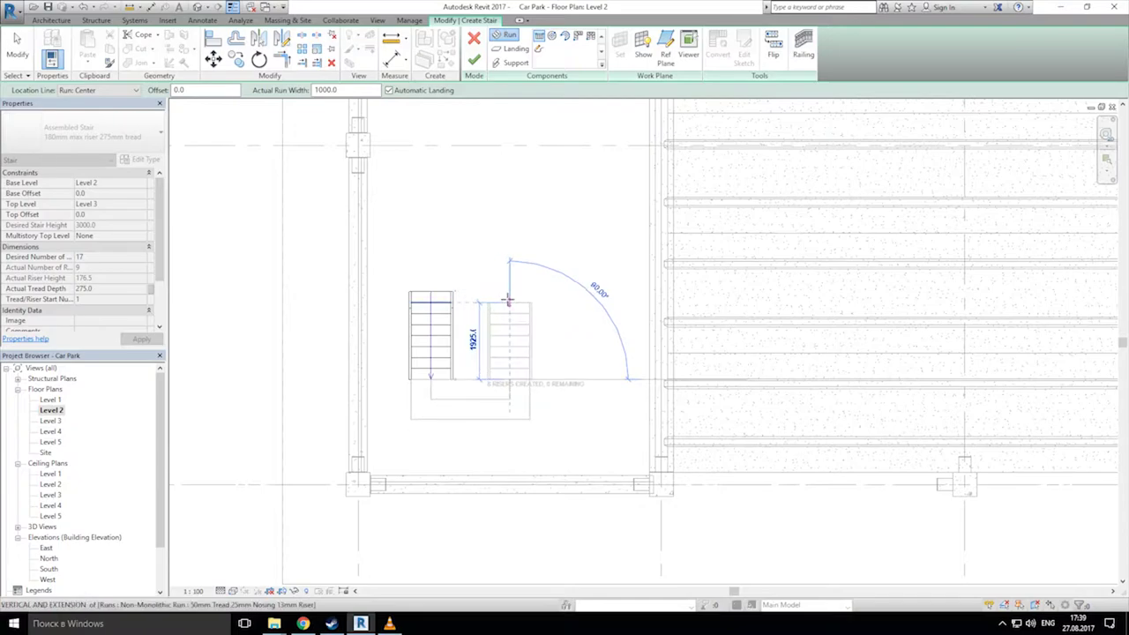
click(508, 300)
key(Escape)
middle_drag(512, 357, 522, 335)
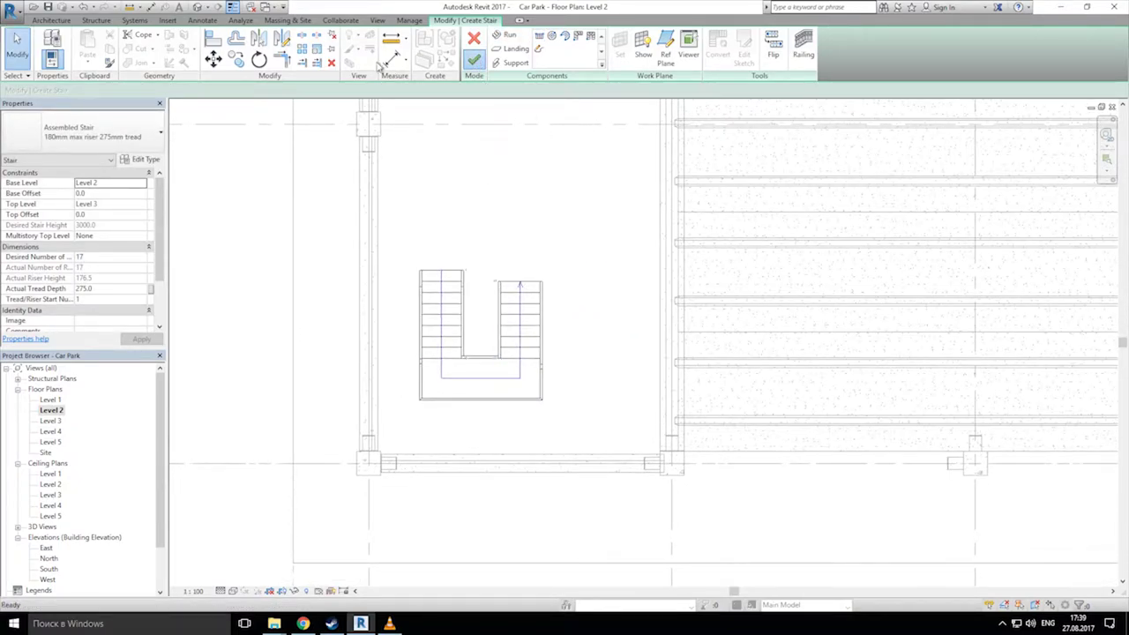
Step: In the 3D view, select the new corner stair together with its outer railing
click(197, 7)
shift+middle_drag(432, 207, 532, 198)
scroll(436, 248, down, 5)
middle_drag(648, 226, 470, 335)
shift+middle_drag(470, 335, 631, 273)
middle_drag(1023, 262, 779, 278)
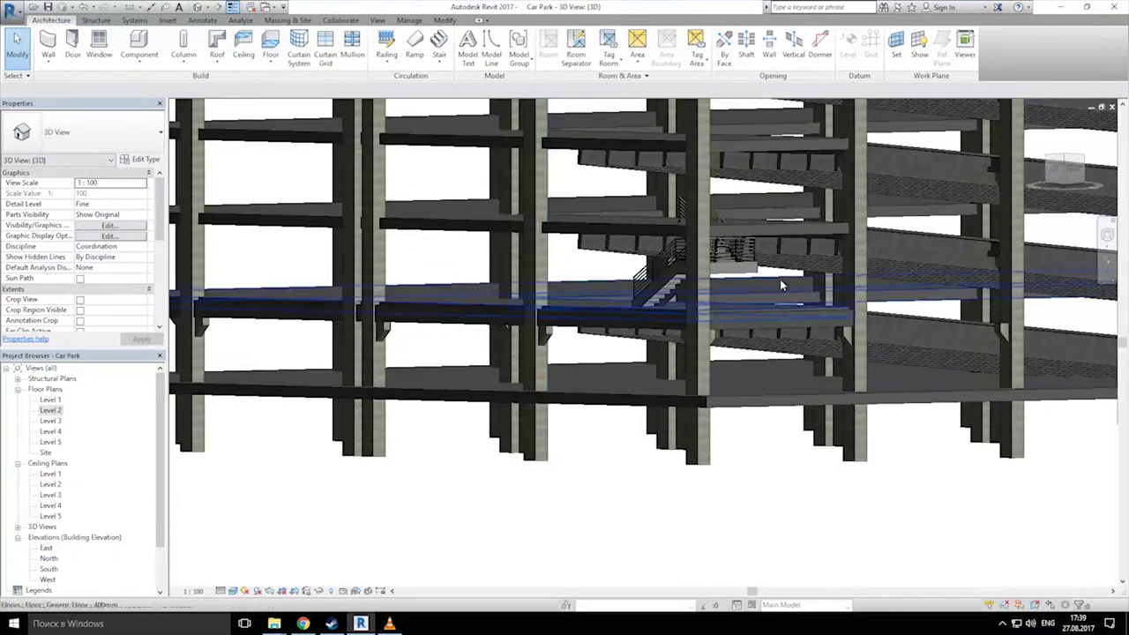
scroll(779, 278, up, 3)
shift+middle_drag(679, 257, 622, 291)
click(622, 291)
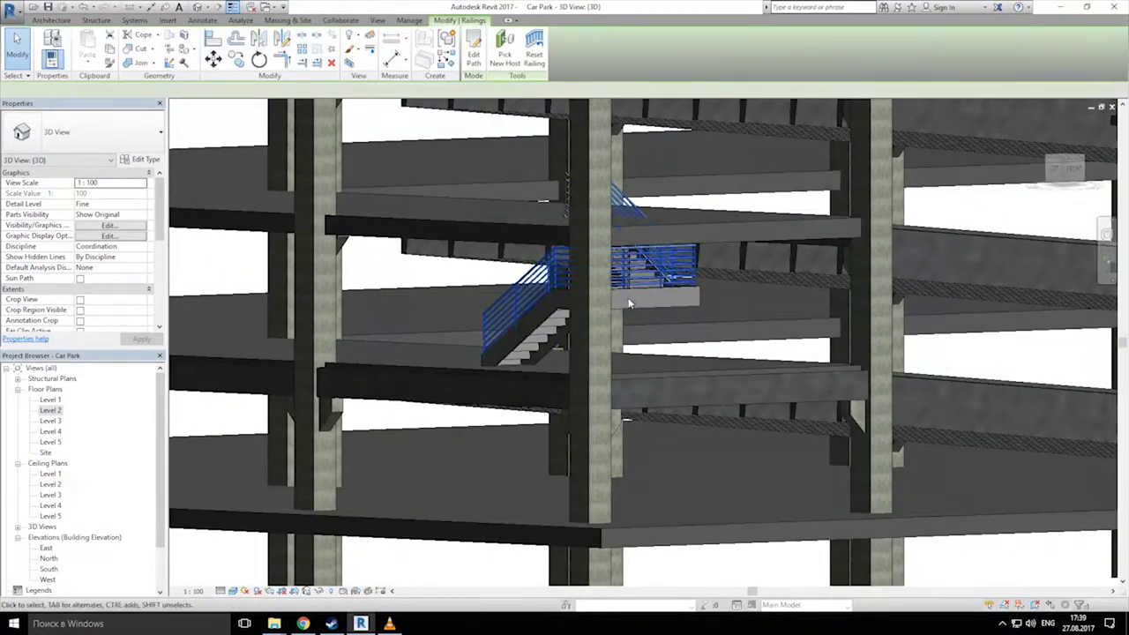
key(Escape)
click(639, 302)
scroll(640, 302, down, 4)
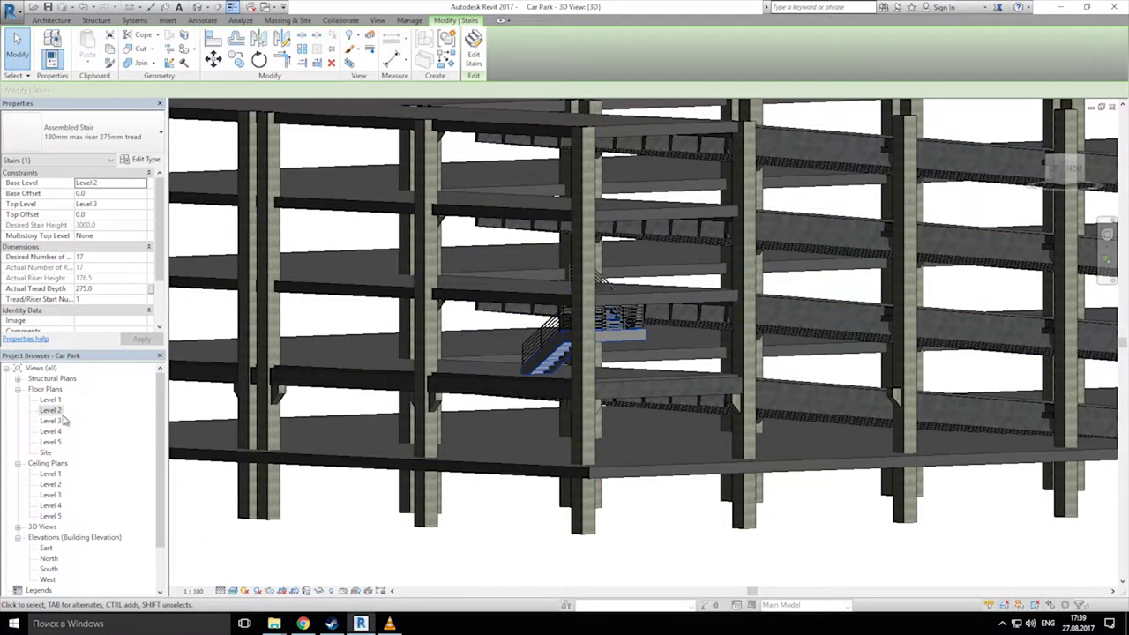
ctrl+click(548, 334)
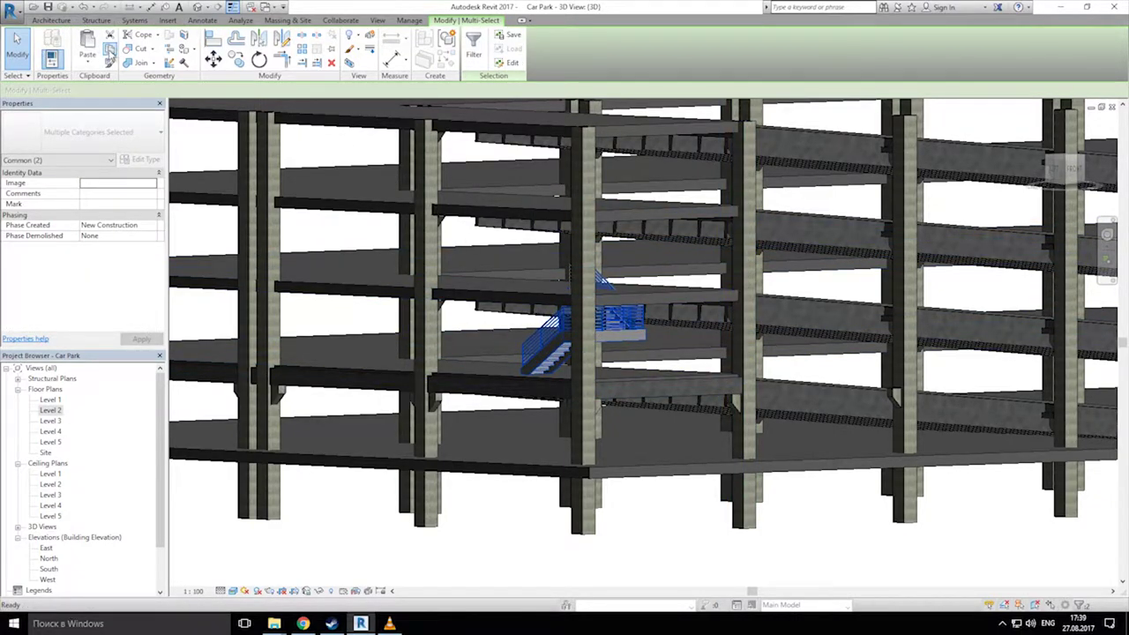
Step: Paste copies of the selected stair and railing aligned to Level 1, Level 3 and Level 4
click(89, 64)
click(112, 129)
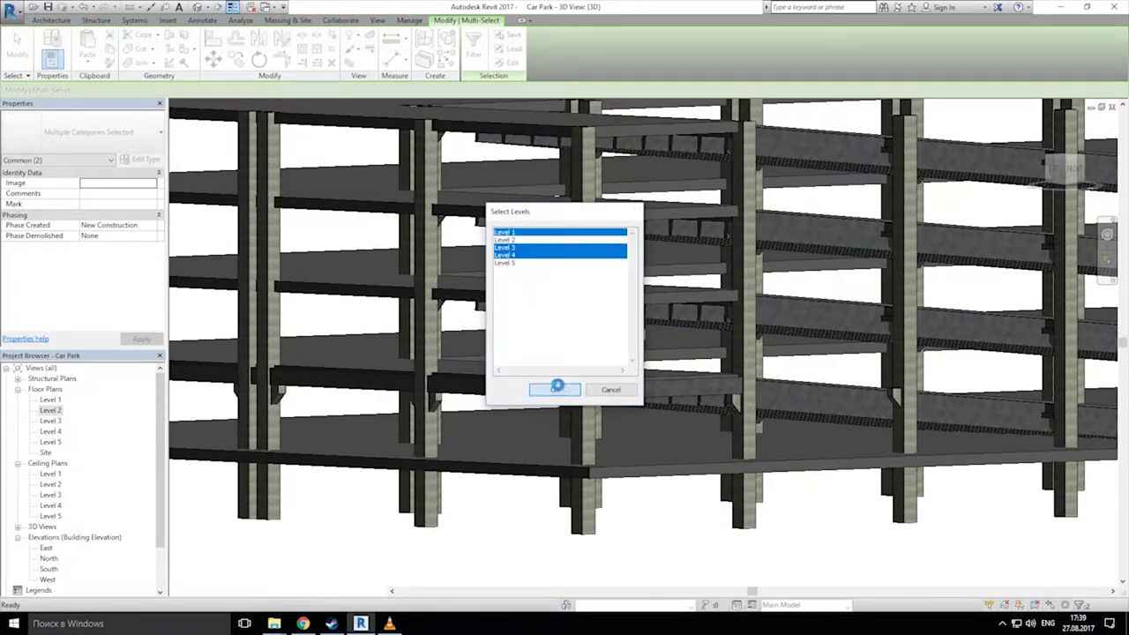
click(556, 390)
middle_drag(668, 251, 716, 331)
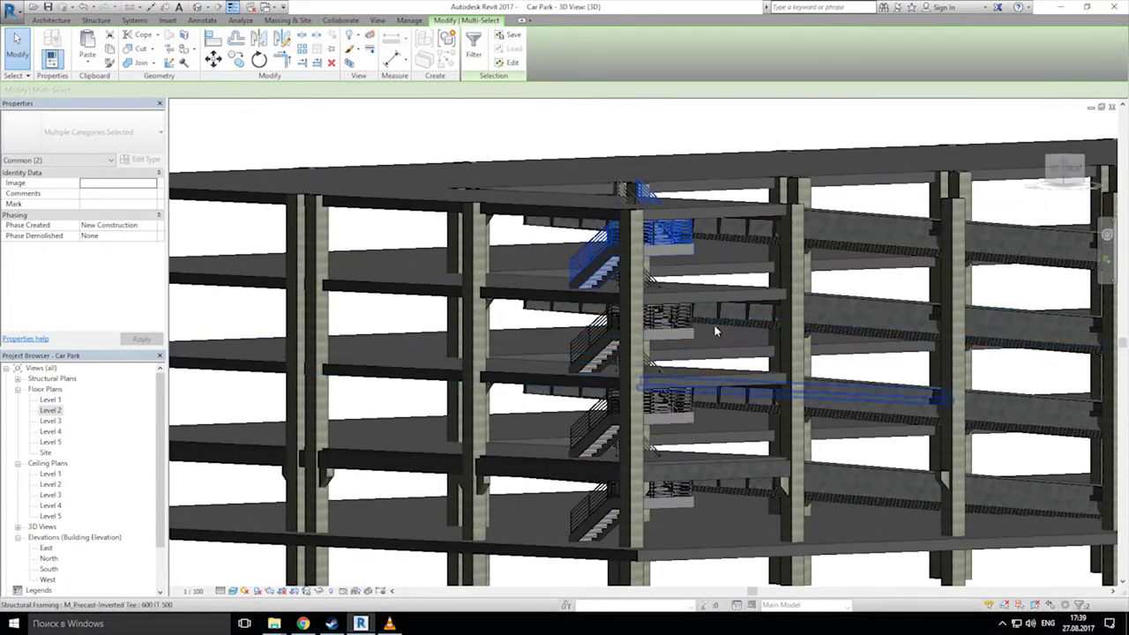
middle_drag(582, 294, 540, 171)
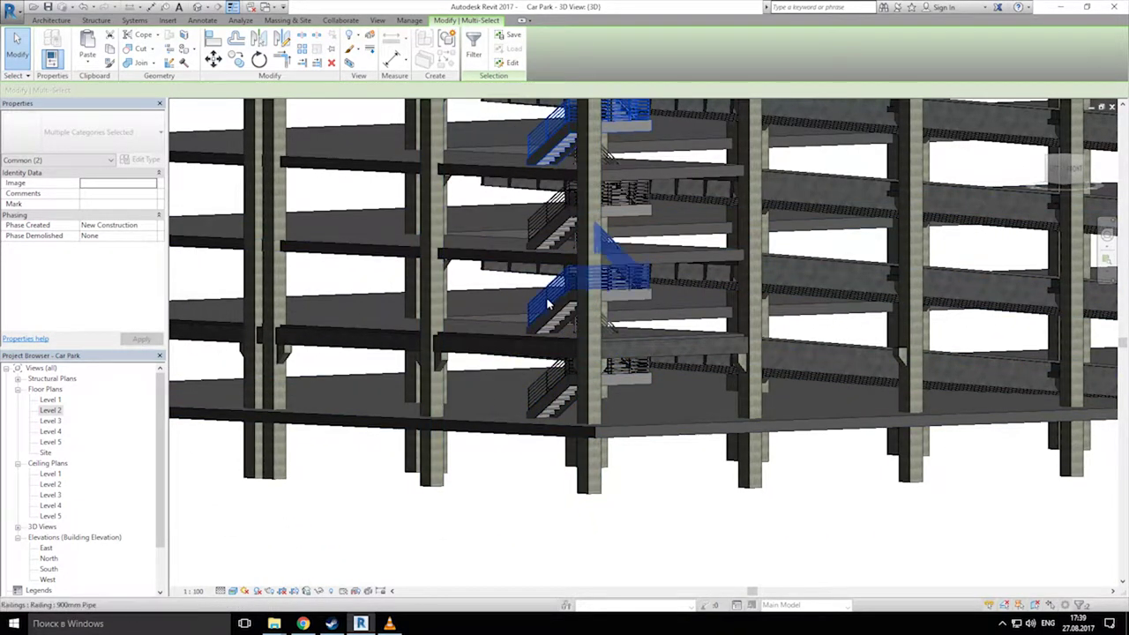
Step: Select all instances of the lowest stair's type in the entire project
click(547, 401)
right_click(546, 402)
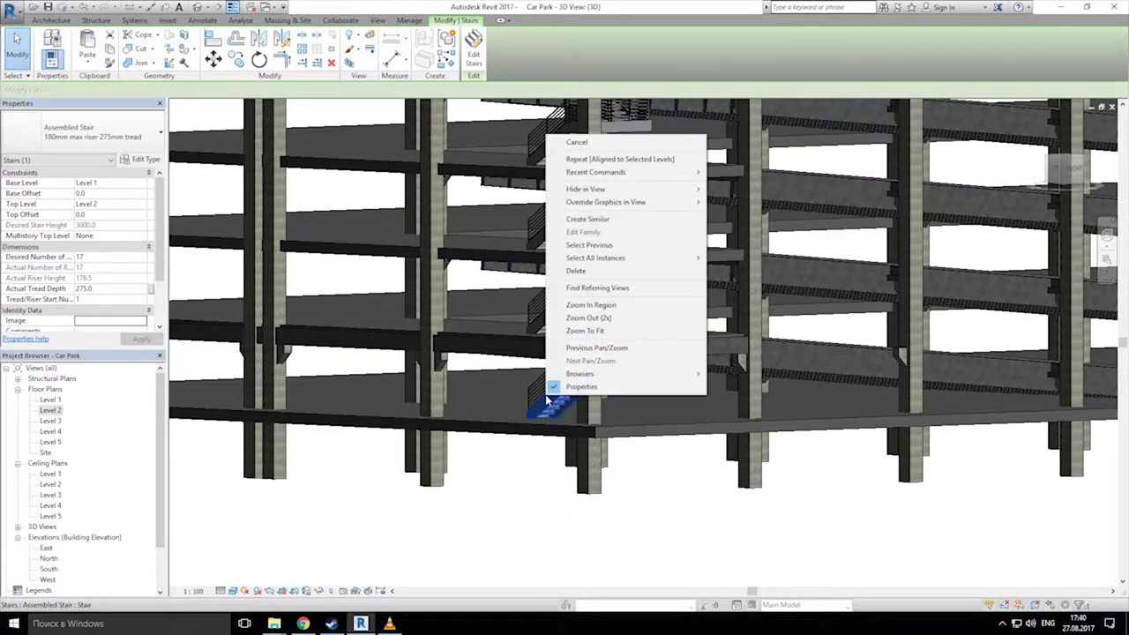
mouse_move(648, 258)
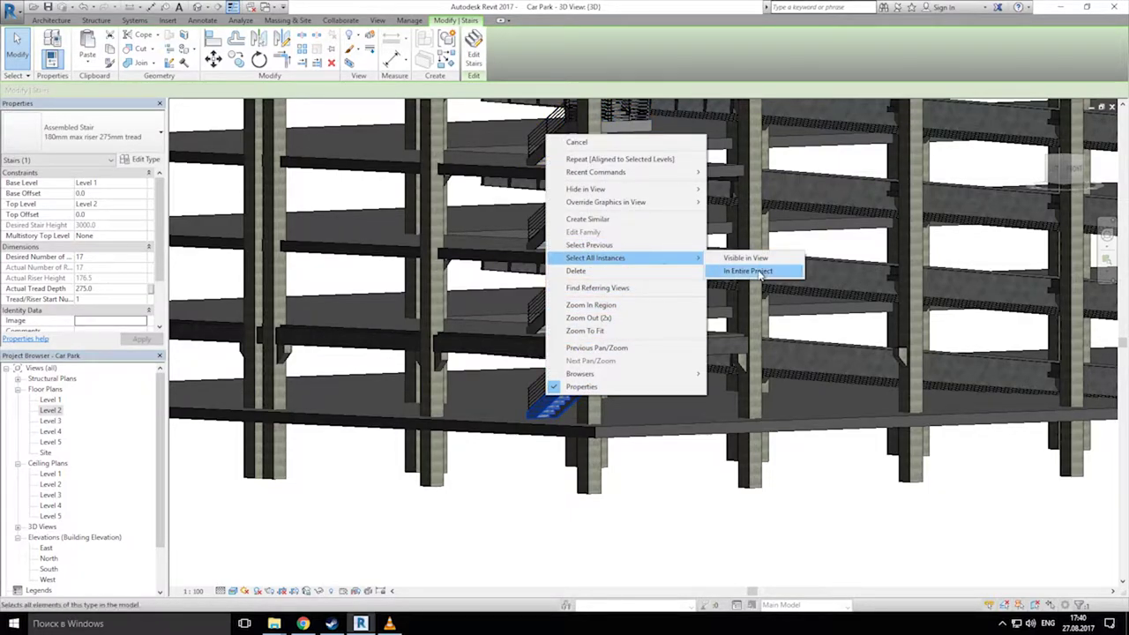
click(748, 270)
Step: Add the stair railings on every level to the selected stairs, and clear the selection
right_click(556, 383)
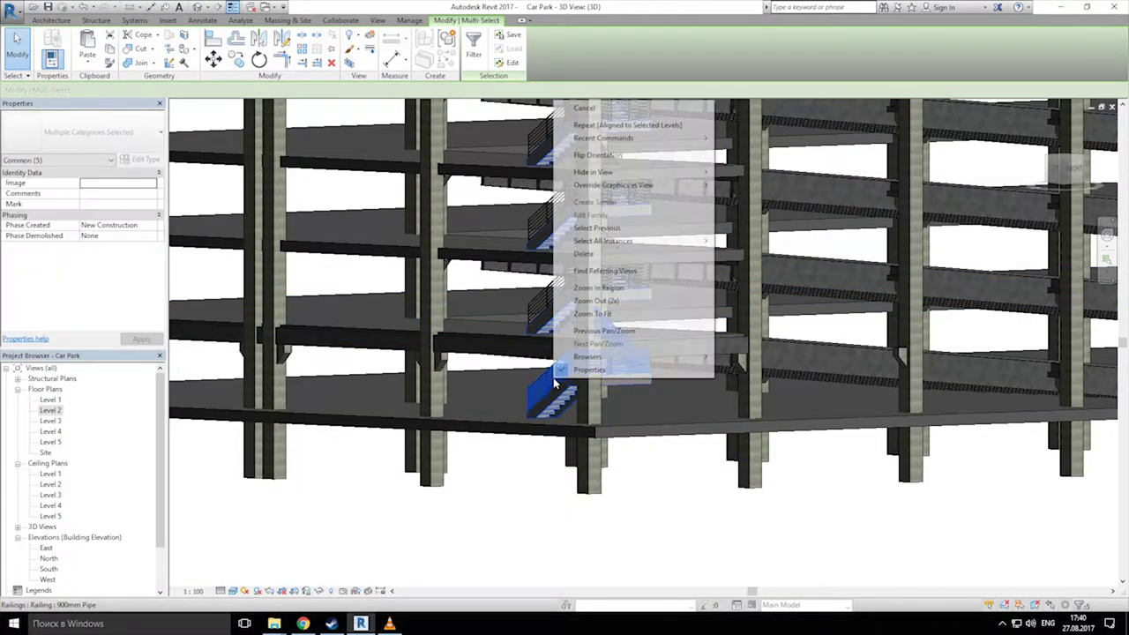
mouse_move(649, 242)
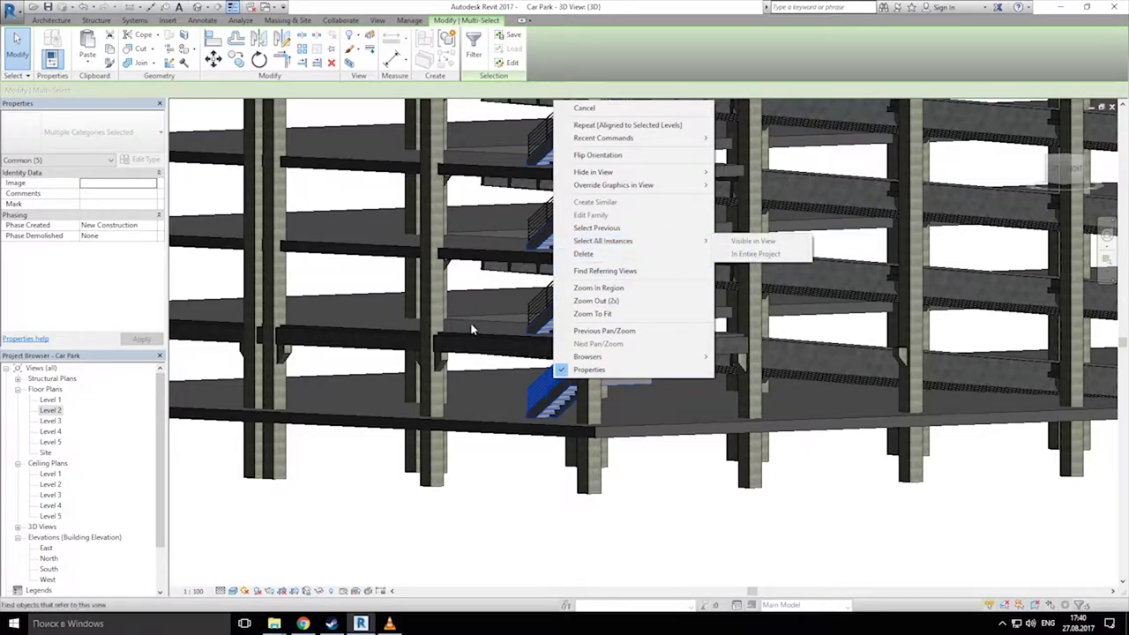
click(537, 385)
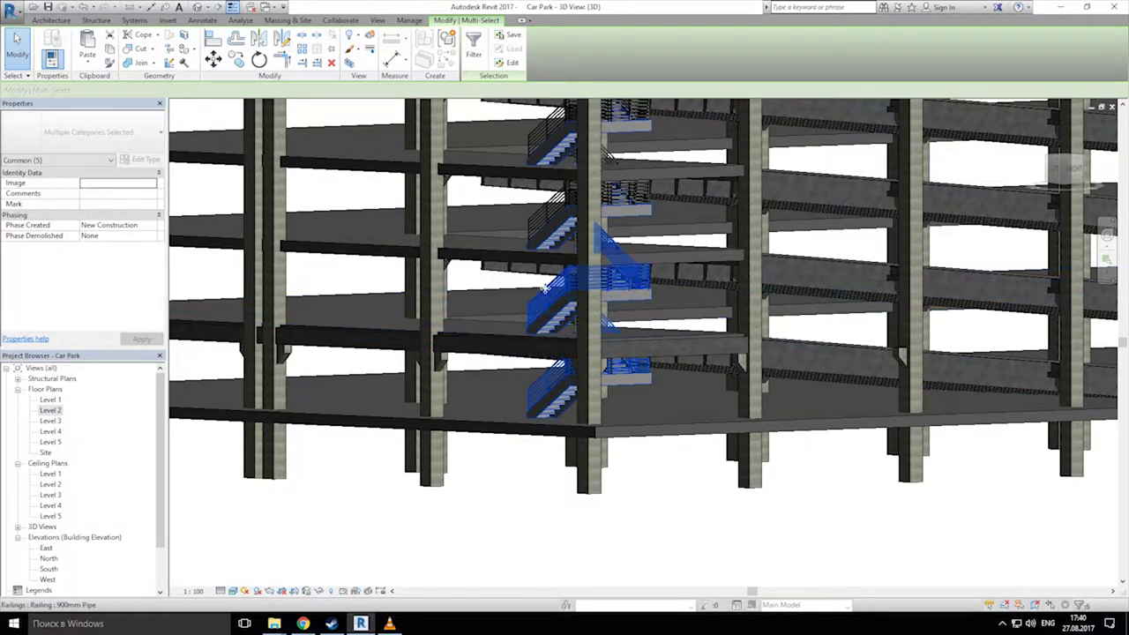
ctrl+click(552, 200)
middle_drag(544, 127, 551, 221)
ctrl+click(566, 183)
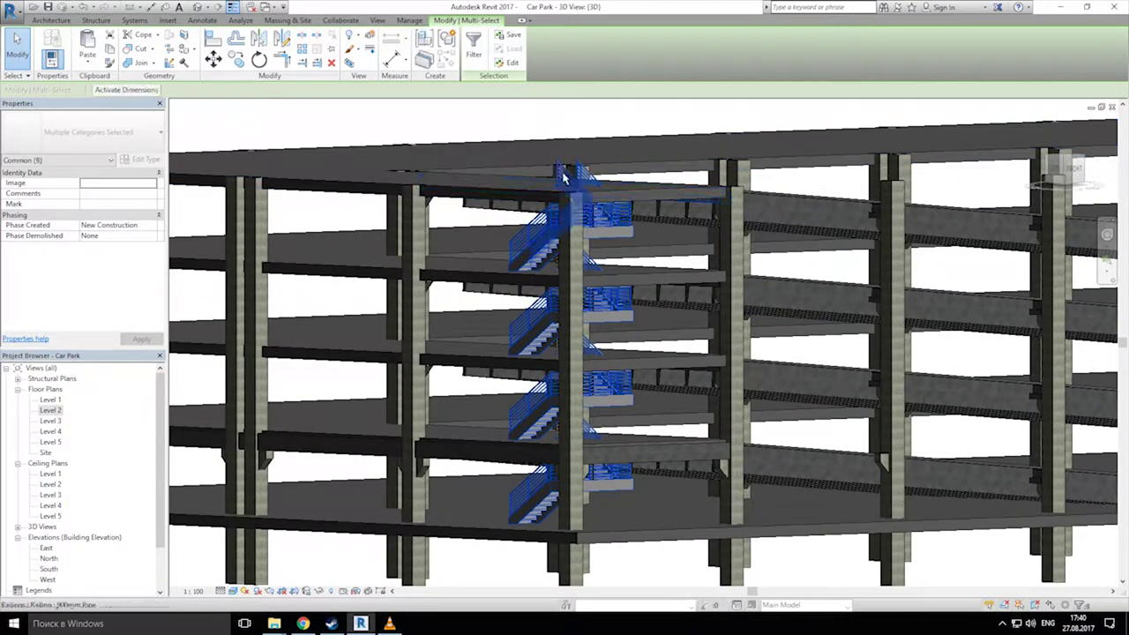
click(572, 107)
click(567, 176)
key(Escape)
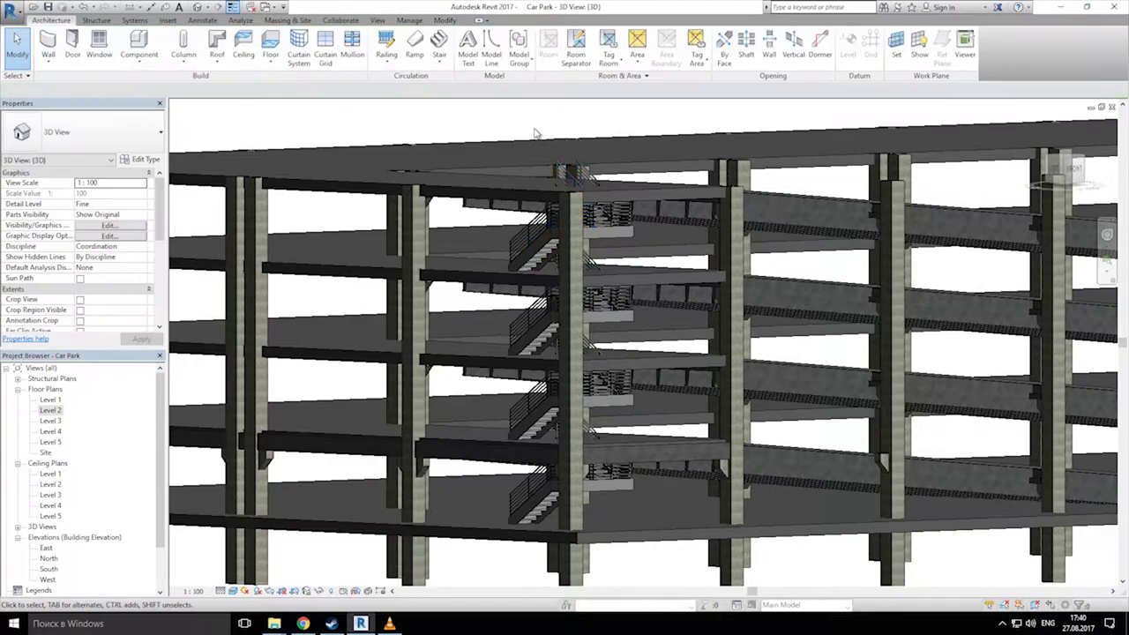
Step: On the Level 2 plan, copy the corner stair to the matching corner bay at the opposite end of the building
double_click(53, 410)
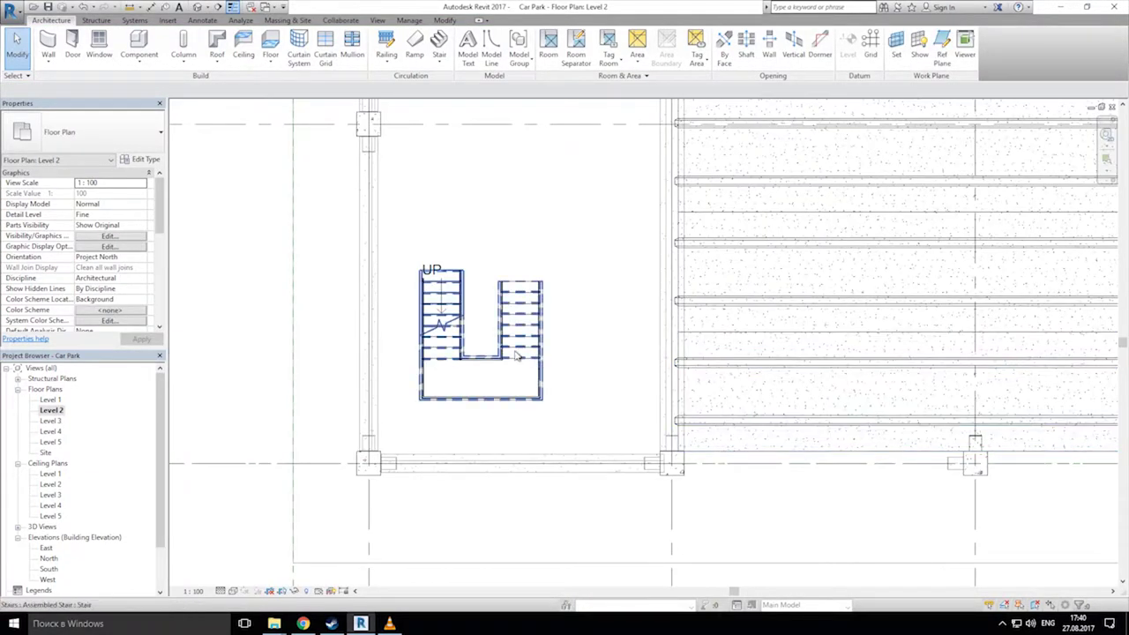
click(541, 374)
scroll(583, 420, down, 3)
middle_drag(553, 432, 410, 323)
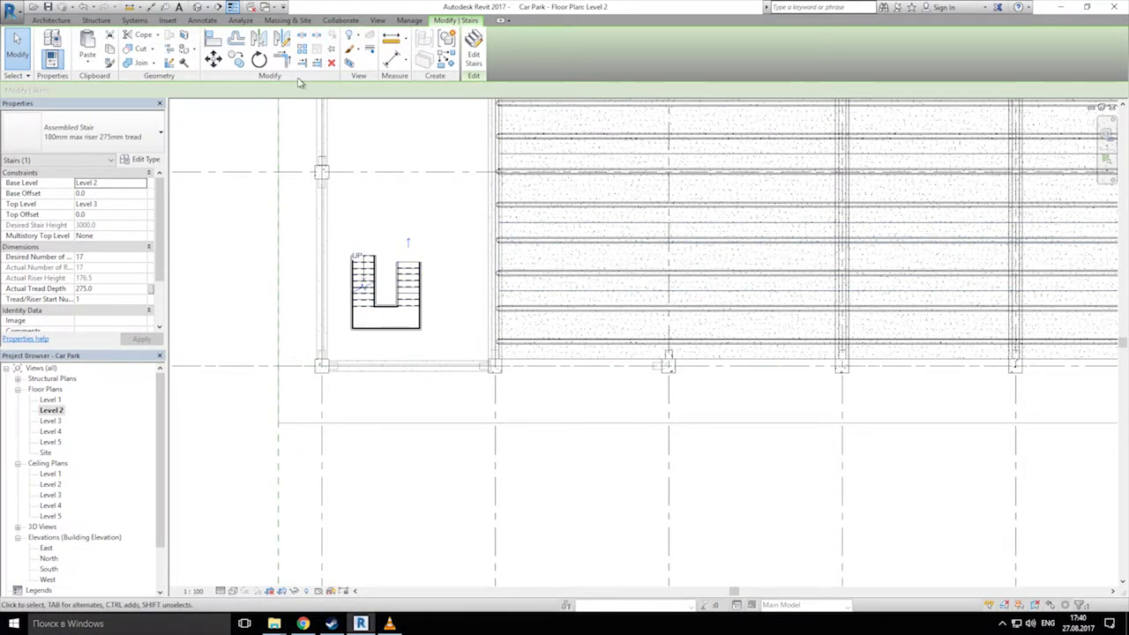
click(235, 60)
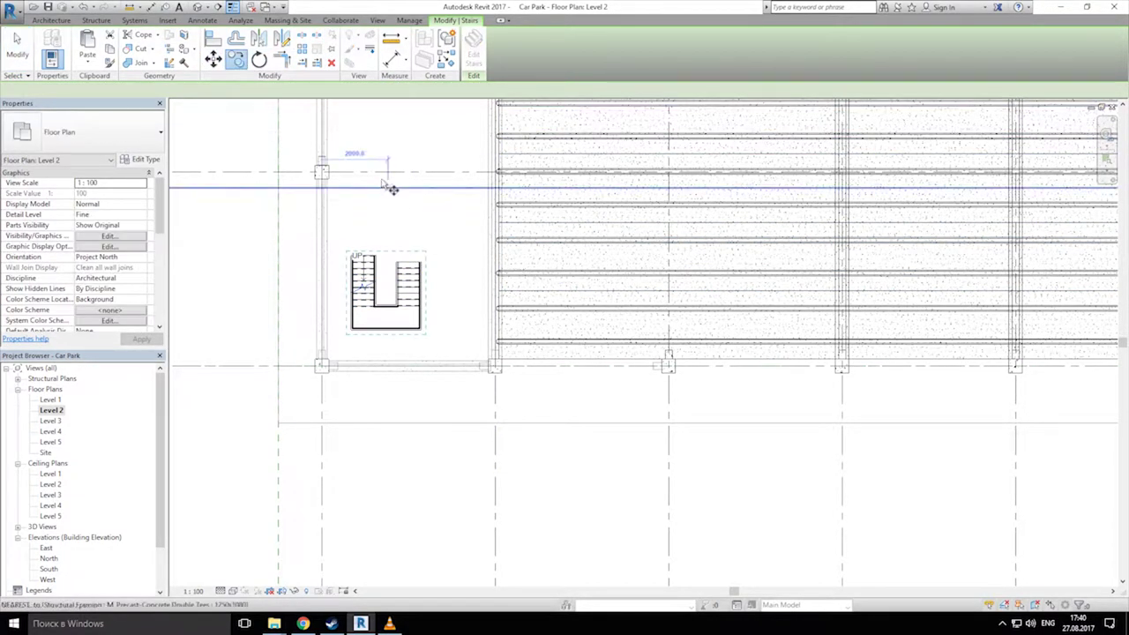
click(386, 332)
scroll(497, 340, down, 1)
middle_drag(723, 337, 135, 342)
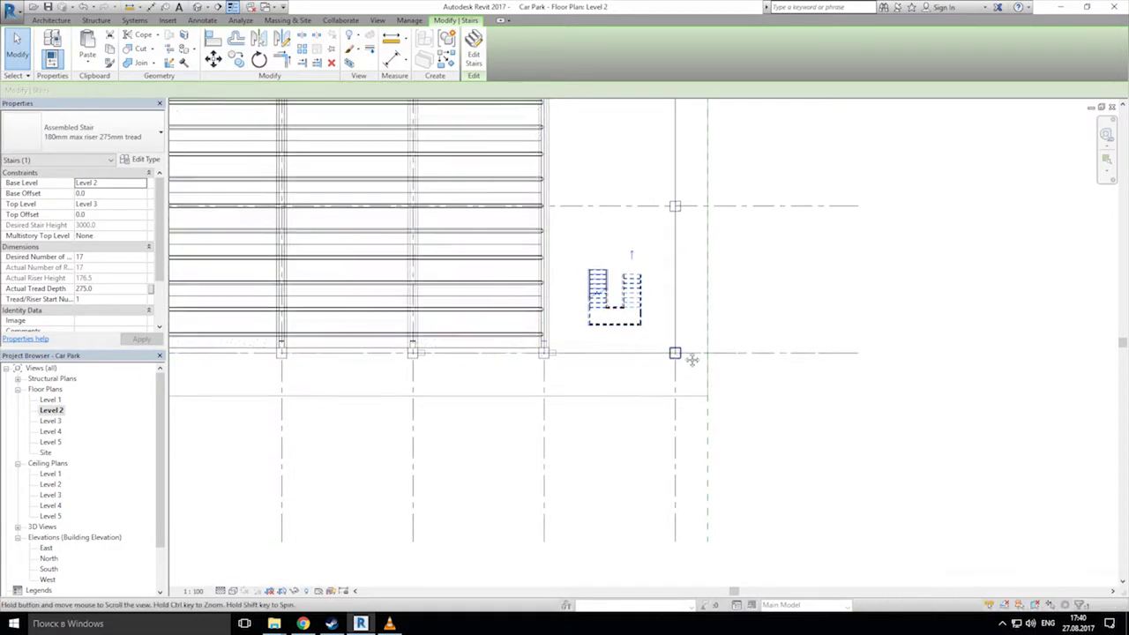
middle_drag(638, 343, 722, 376)
Step: Copy the new corner stair to grid B in the middle of the rear bay, and clear the selection
key(c)
key(o)
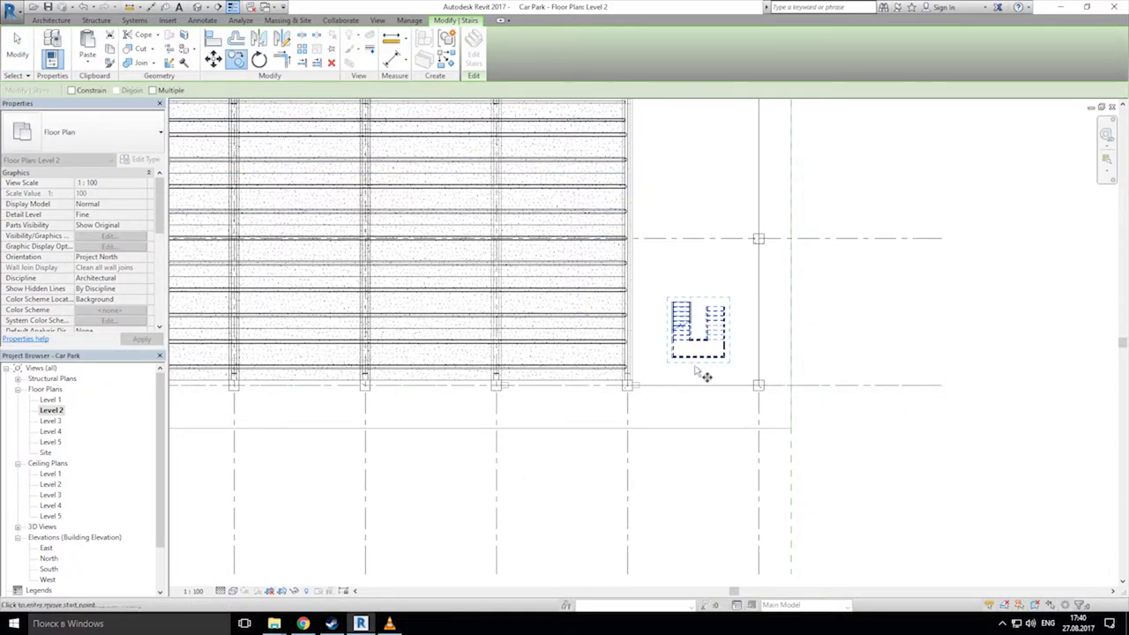
click(698, 357)
middle_drag(231, 104, 834, 497)
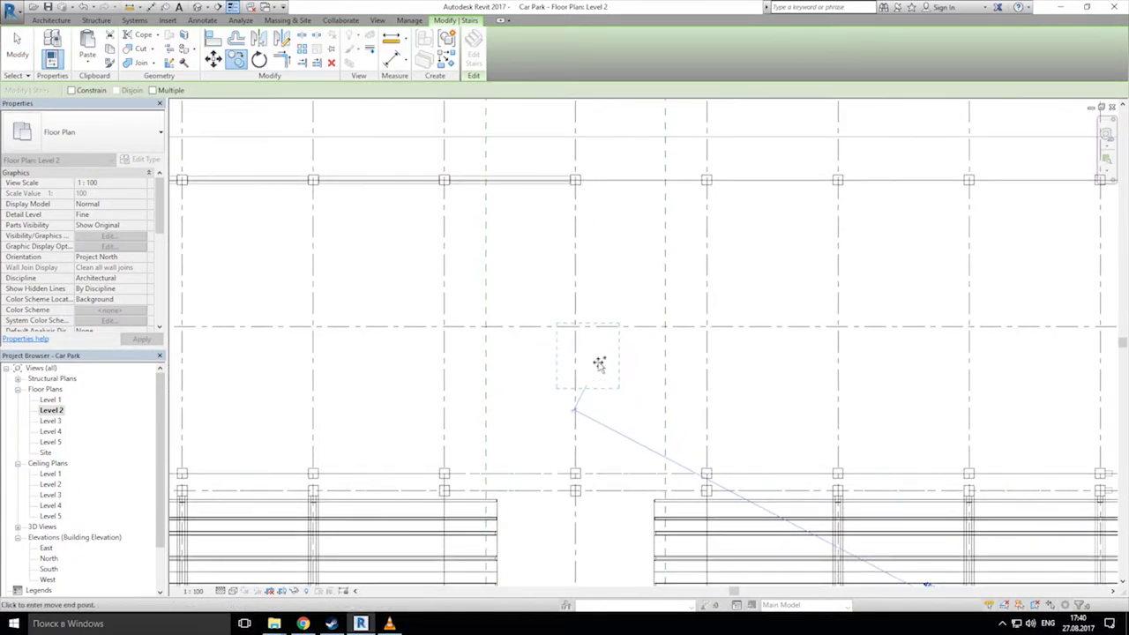
click(577, 324)
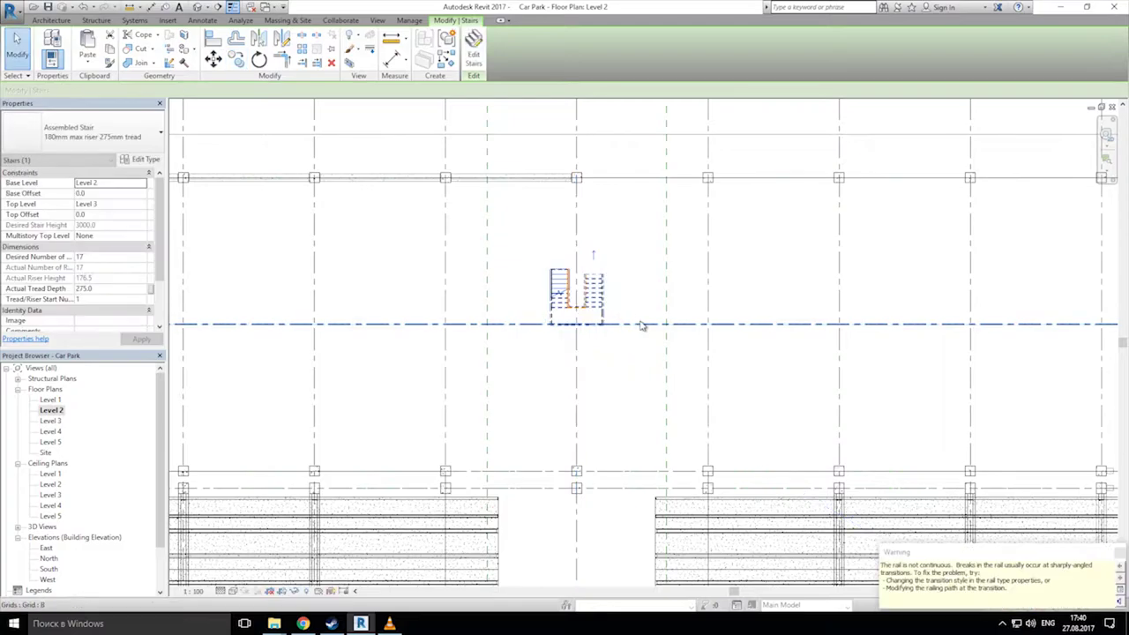
key(Escape)
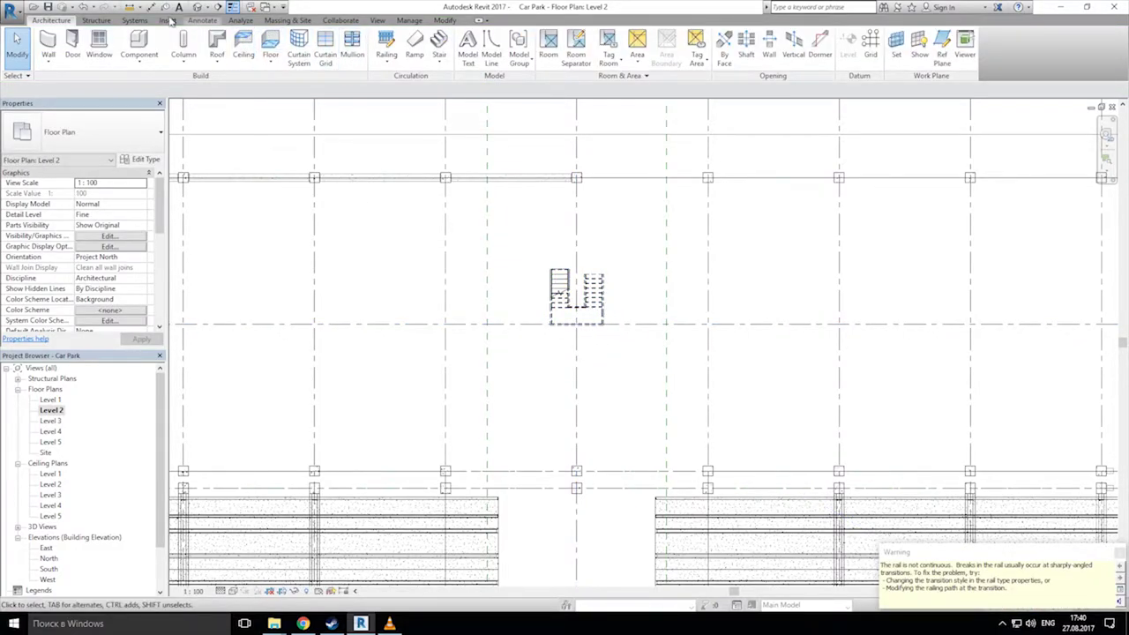
Step: In the 3D view, select the newly copied Level 2 corner stair together with its two railings
click(199, 7)
shift+middle_drag(599, 370, 579, 353)
click(595, 327)
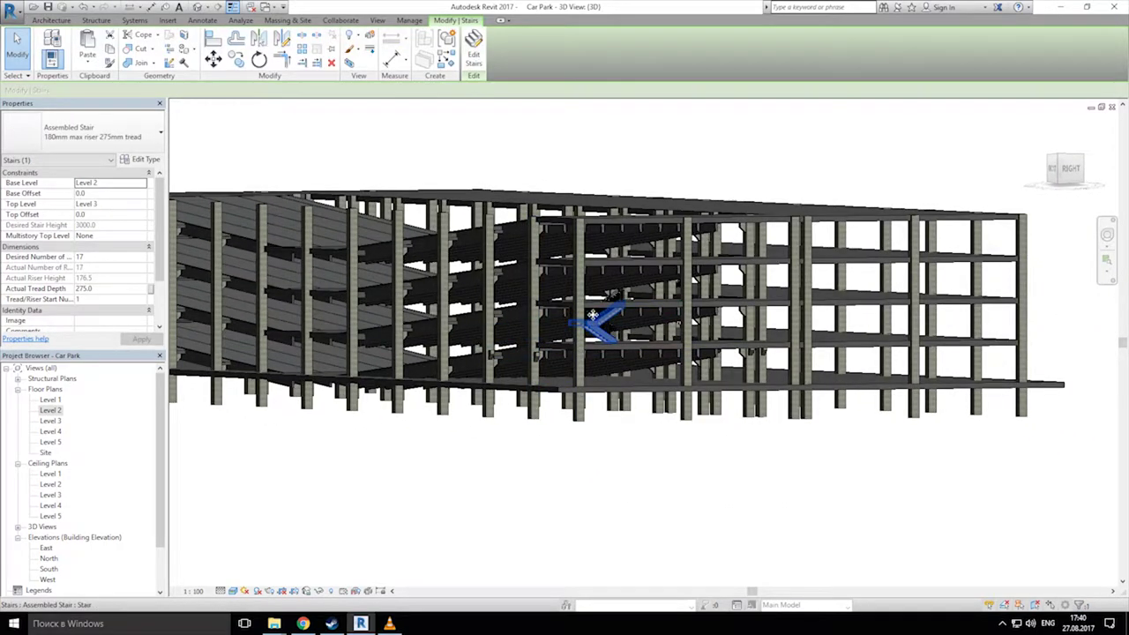
scroll(589, 319, up, 6)
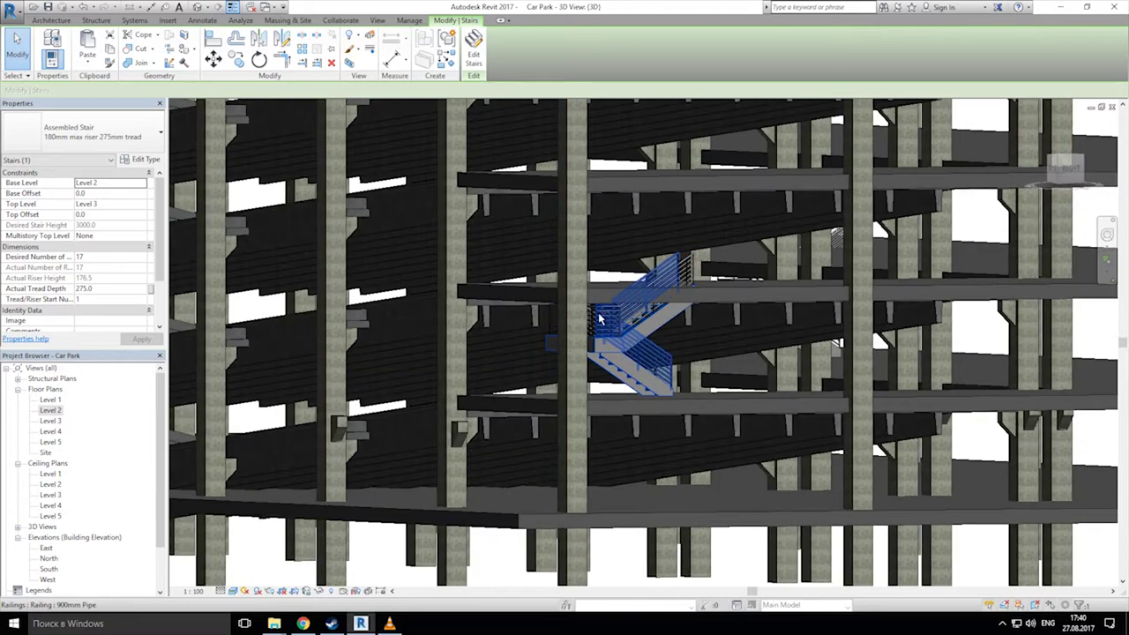
ctrl+click(600, 318)
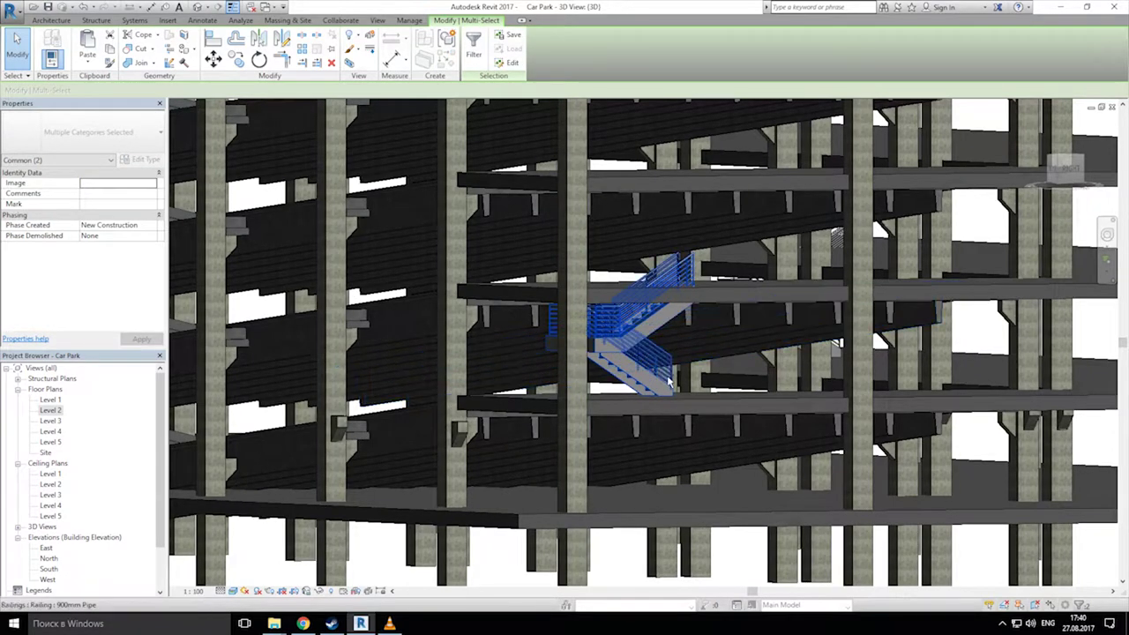
ctrl+click(669, 376)
Step: Paste the new Level 2 stairs and railings aligned to Level 1, Level 3 and Level 4, and clear the selection
scroll(642, 377, down, 4)
shift+middle_drag(637, 377, 499, 368)
scroll(739, 376, up, 3)
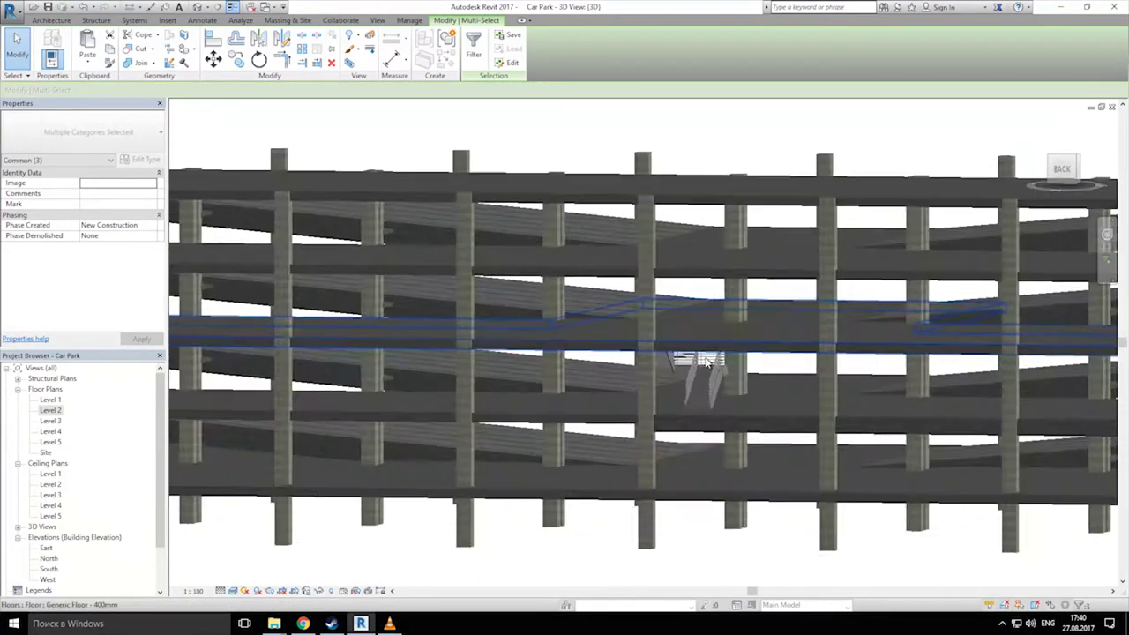
shift+middle_drag(739, 377, 764, 372)
scroll(761, 360, up, 2)
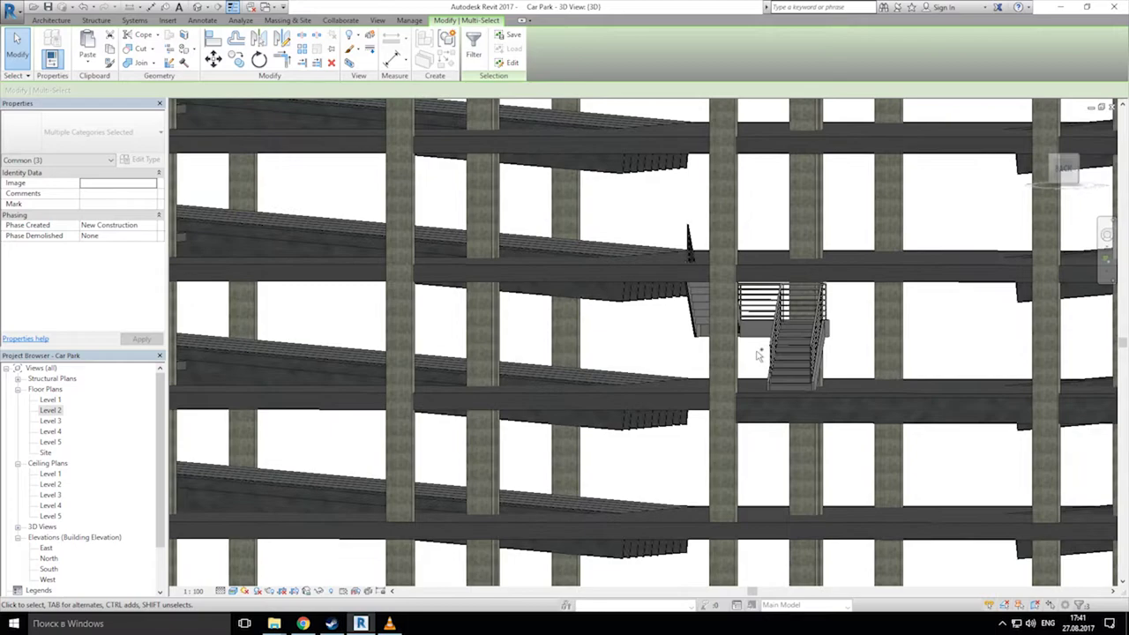
click(110, 49)
click(93, 61)
click(132, 106)
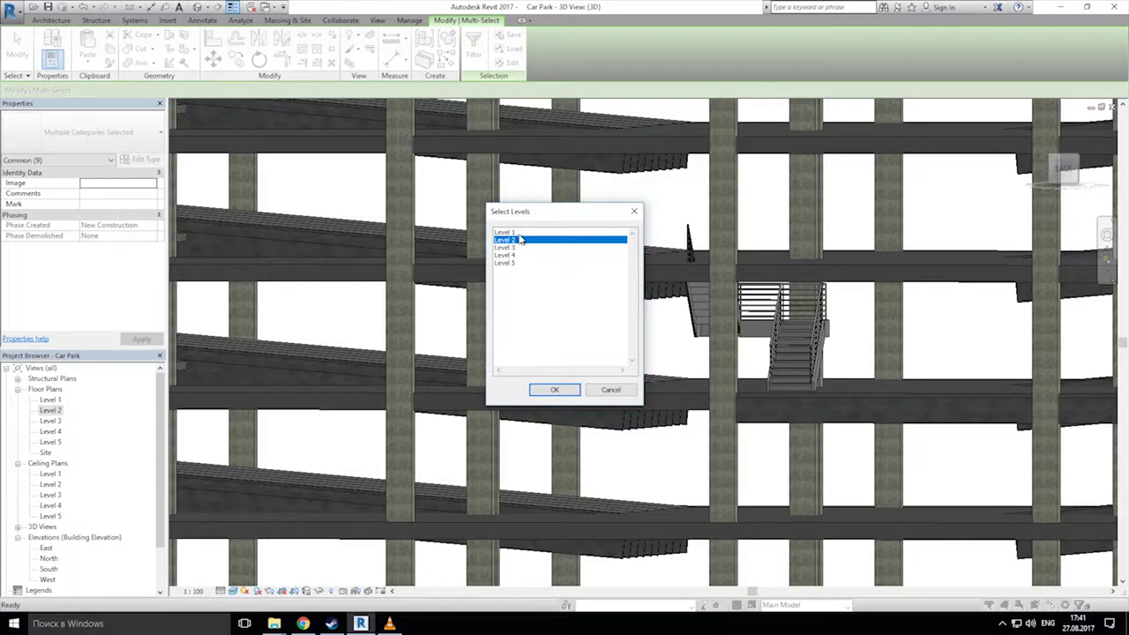
click(556, 390)
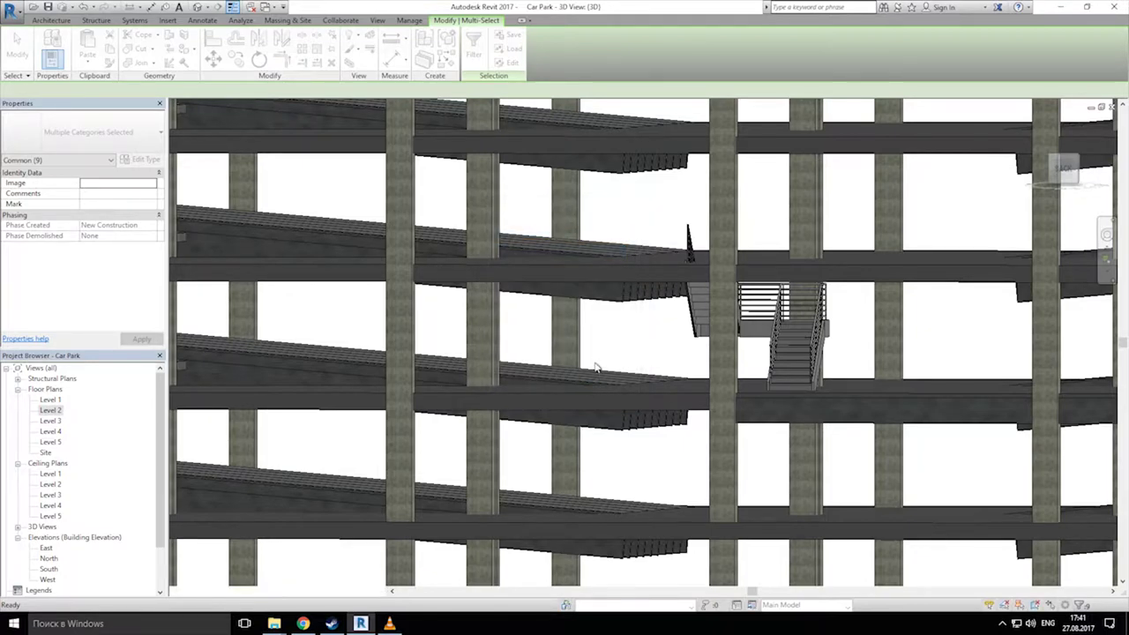
click(644, 104)
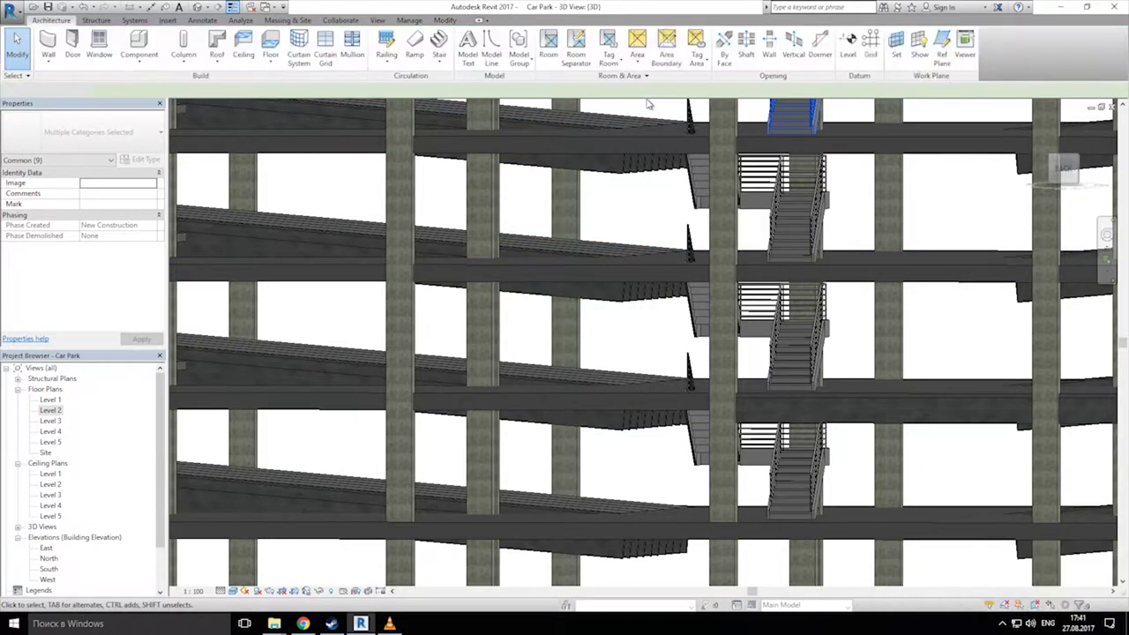
Step: Examine where the original corner stair meets the top slab in the 3D view and on the Level 5 plan
scroll(662, 189, down, 2)
middle_drag(651, 237, 565, 355)
scroll(543, 299, down, 5)
middle_drag(479, 303, 770, 293)
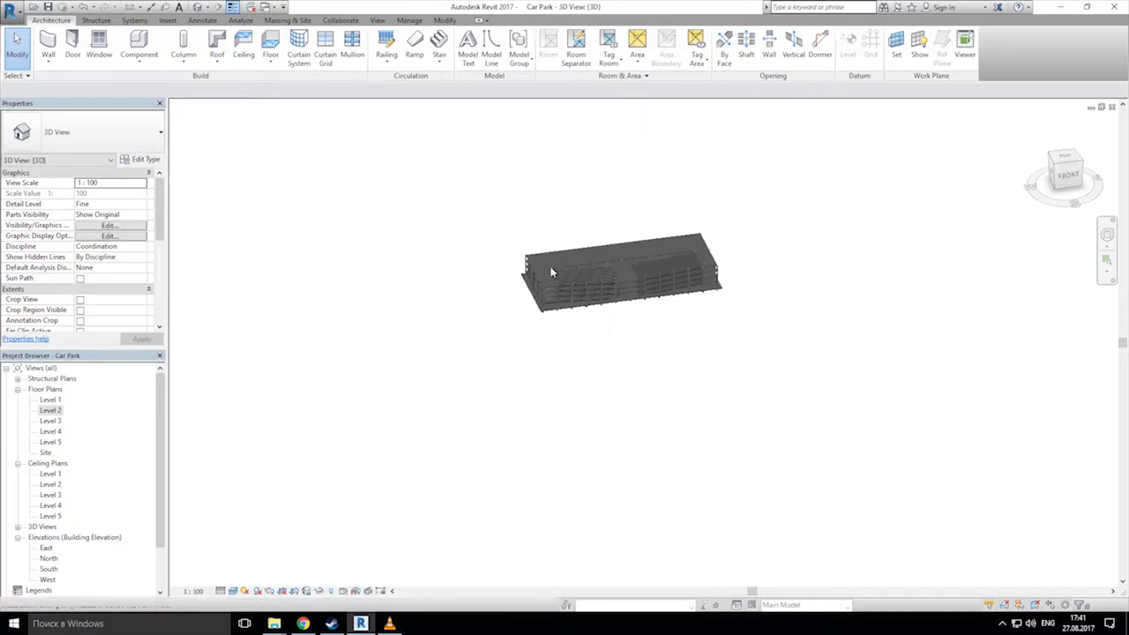
scroll(550, 266, up, 8)
scroll(547, 365, up, 1)
mouse_move(546, 364)
shift+middle_down()
mouse_move(567, 380)
mouse_move(547, 352)
shift+middle_up()
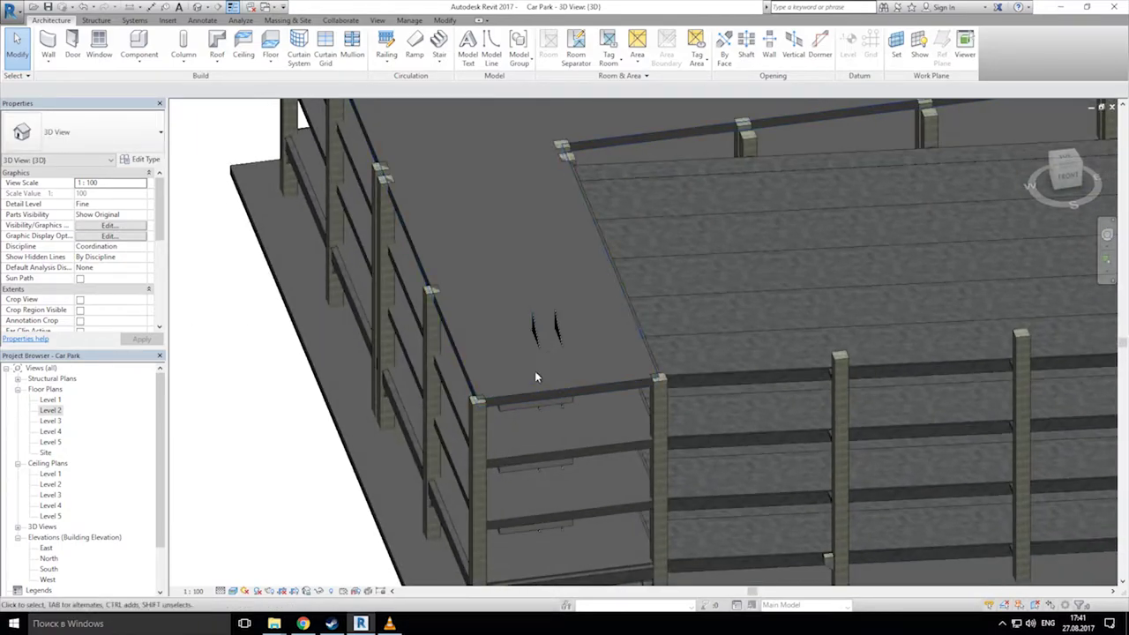
double_click(46, 442)
scroll(388, 406, up, 3)
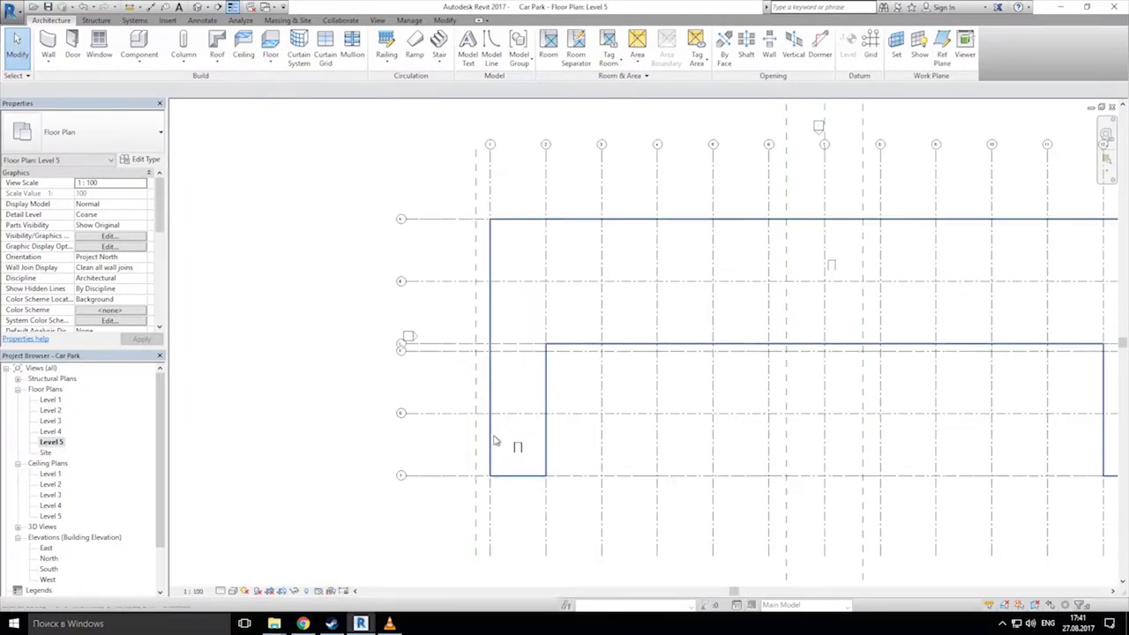
Step: On the Level 4 plan, cut a rectangular opening about 3074 mm wide in the floor around the corner stair
double_click(57, 434)
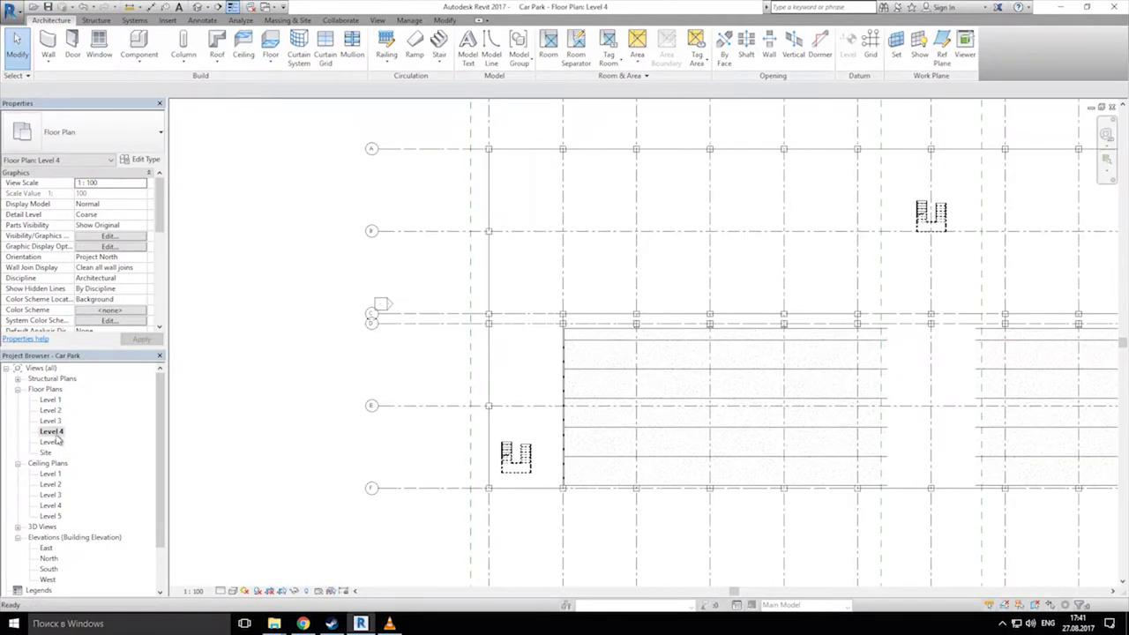
scroll(494, 470, up, 5)
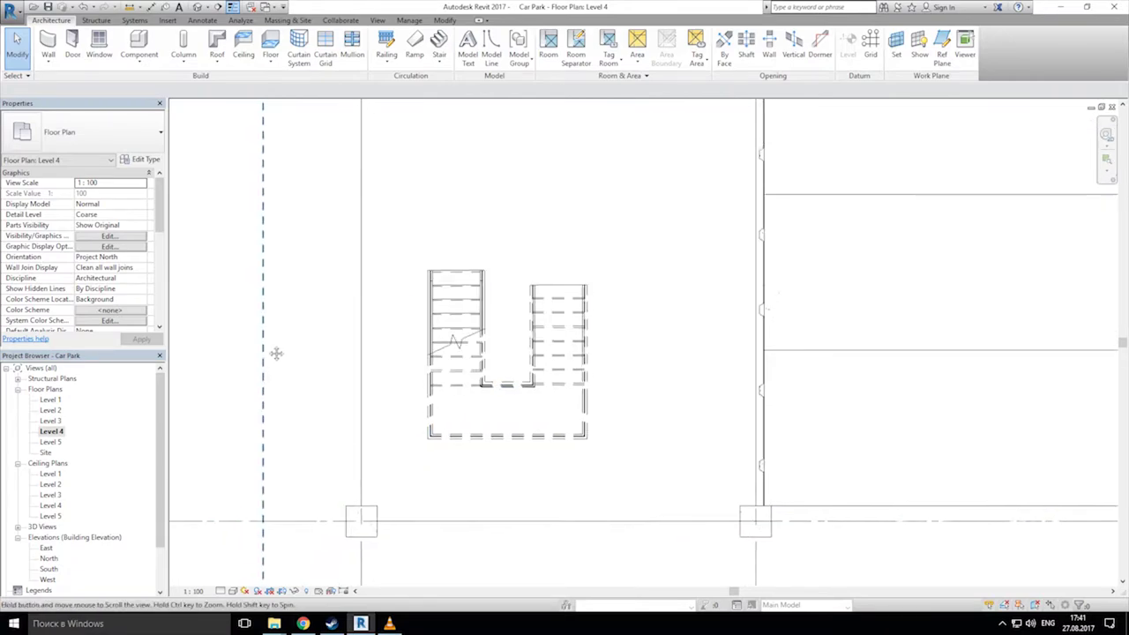
double_click(446, 514)
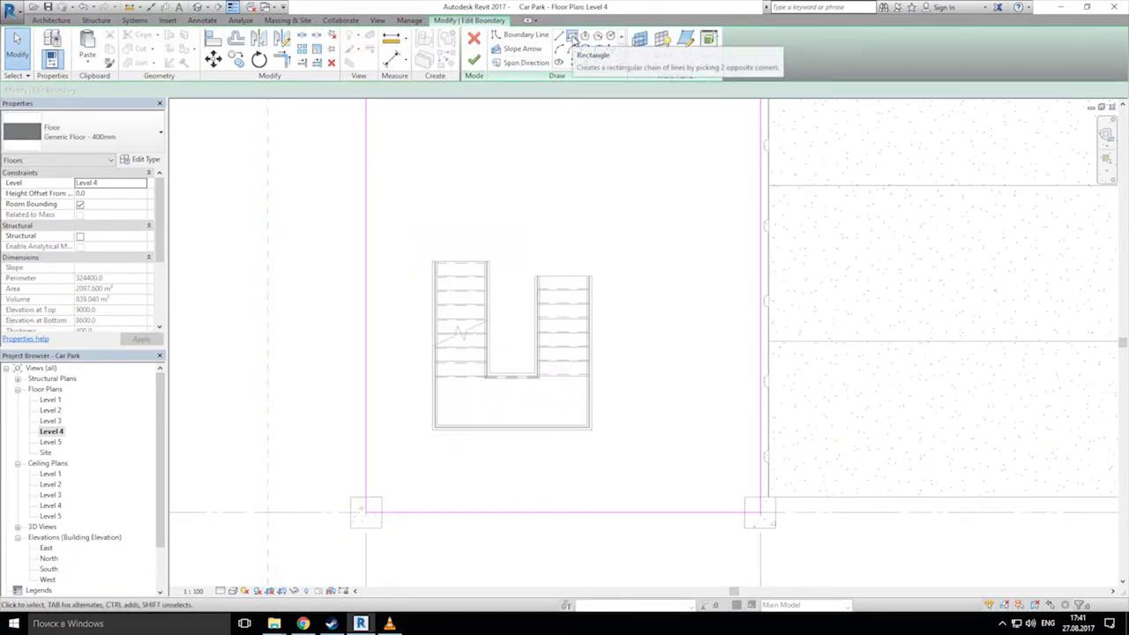
click(572, 37)
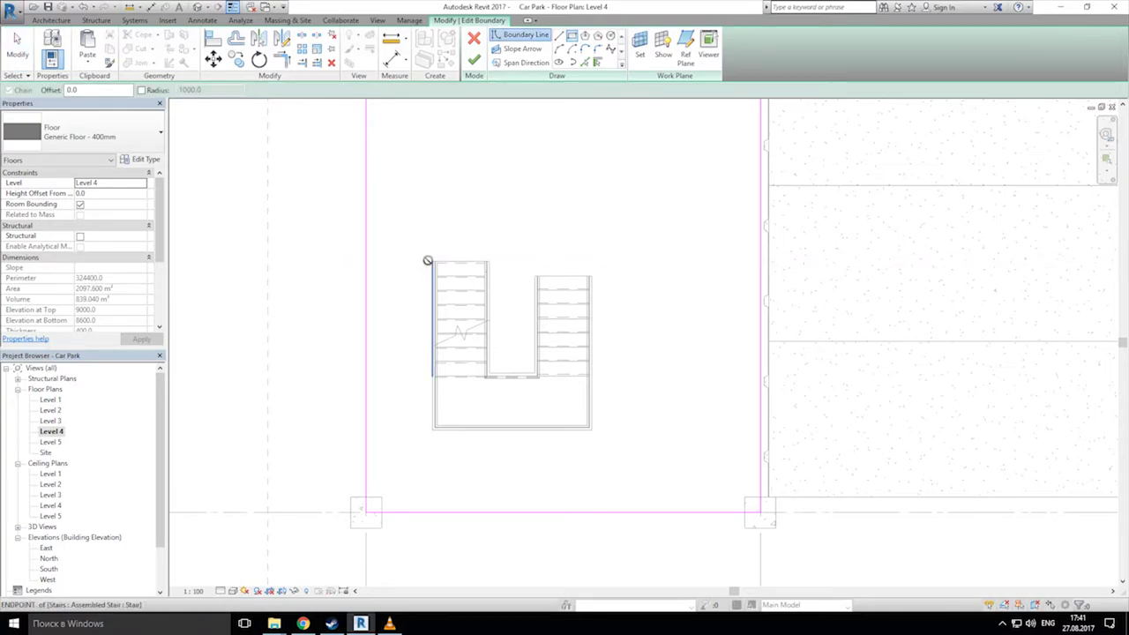
click(428, 261)
click(592, 430)
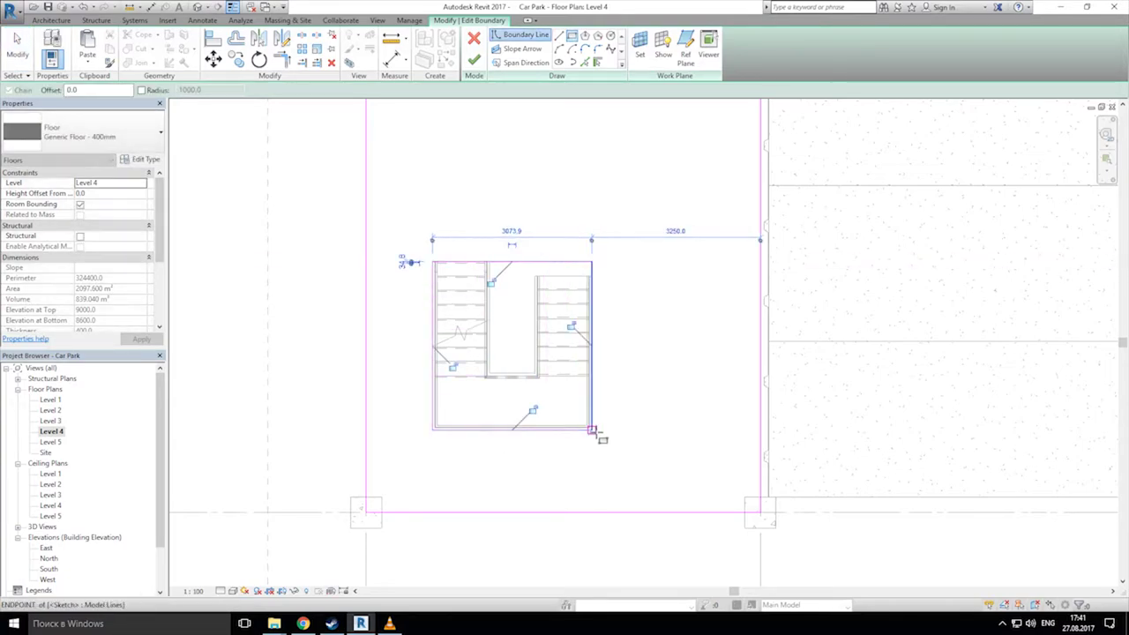
click(474, 59)
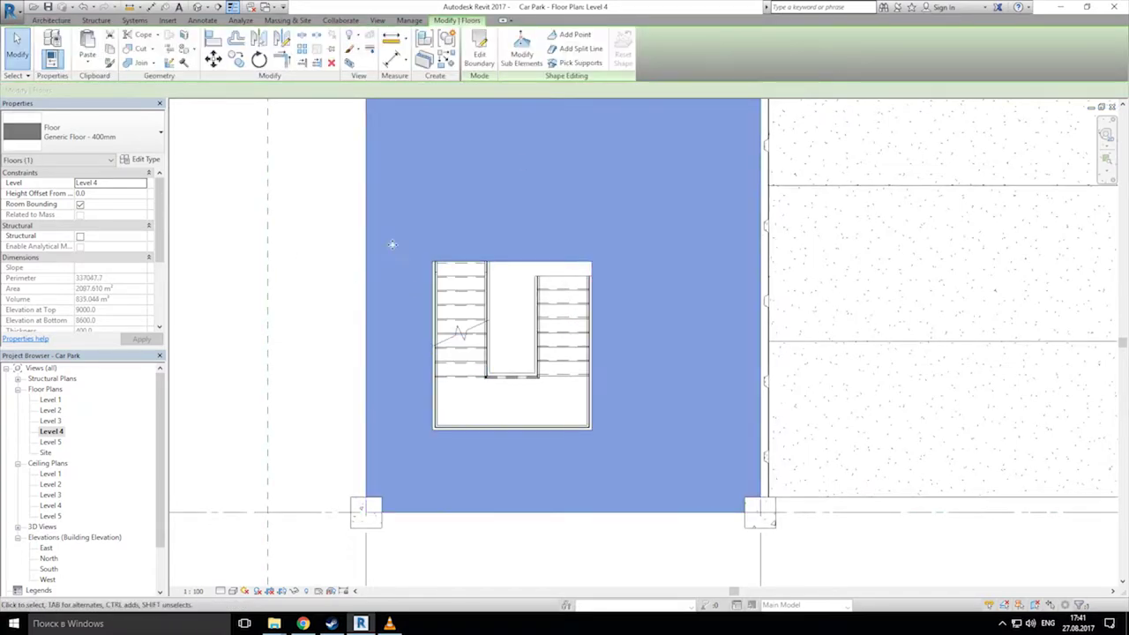
key(Escape)
Step: Cut a rectangular opening about 3074 mm wide around the same corner stair in the Level 3 floor boundary
double_click(49, 421)
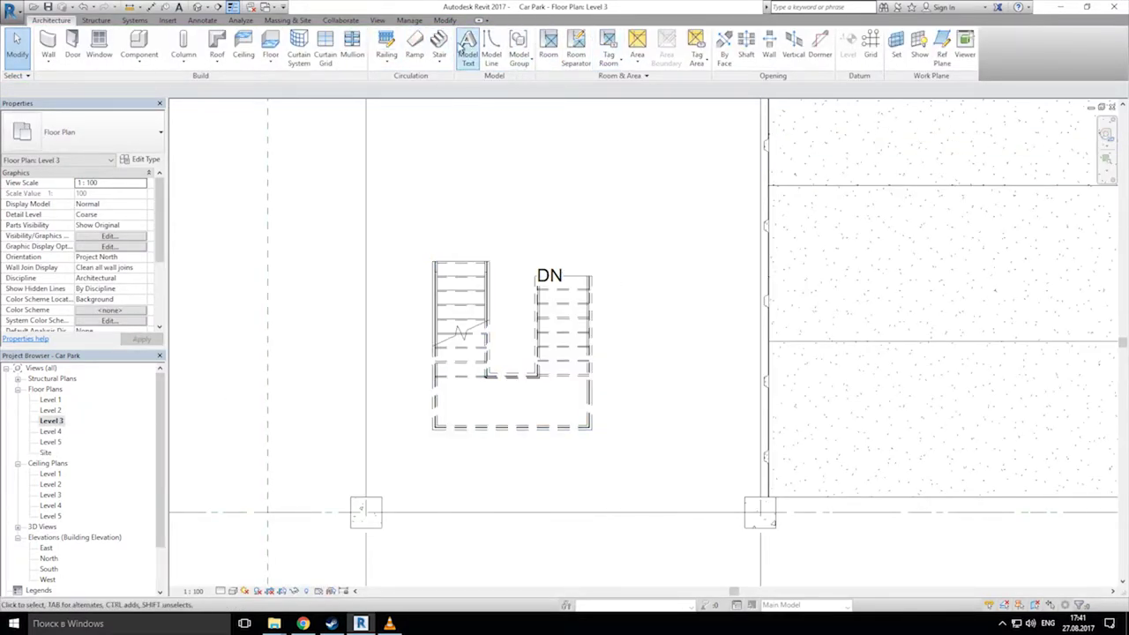
double_click(366, 311)
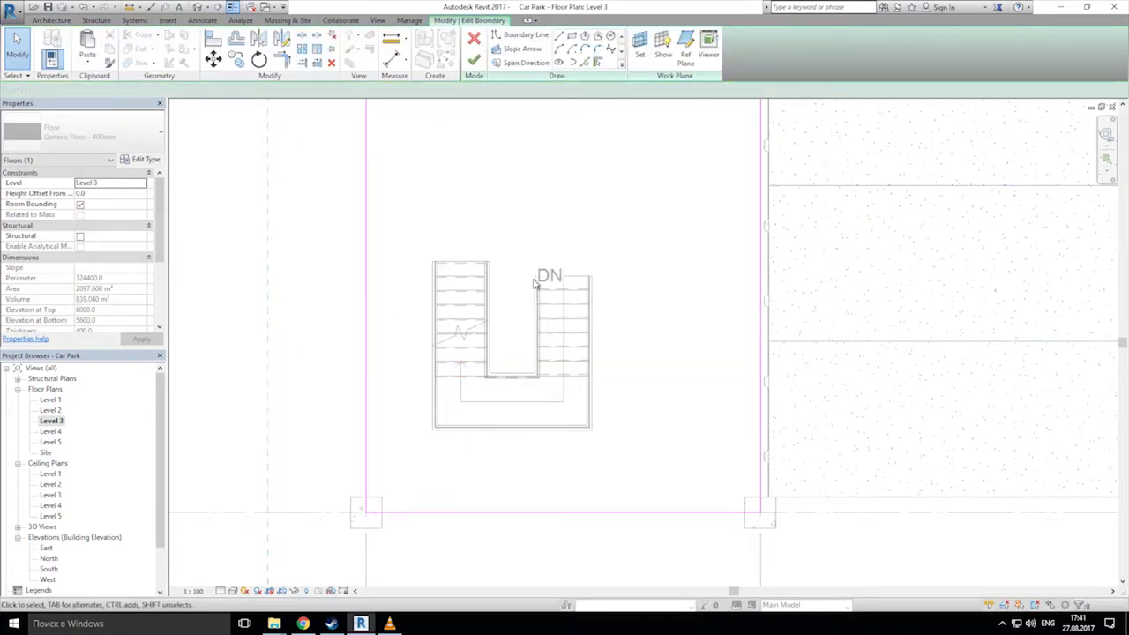
click(572, 36)
click(433, 262)
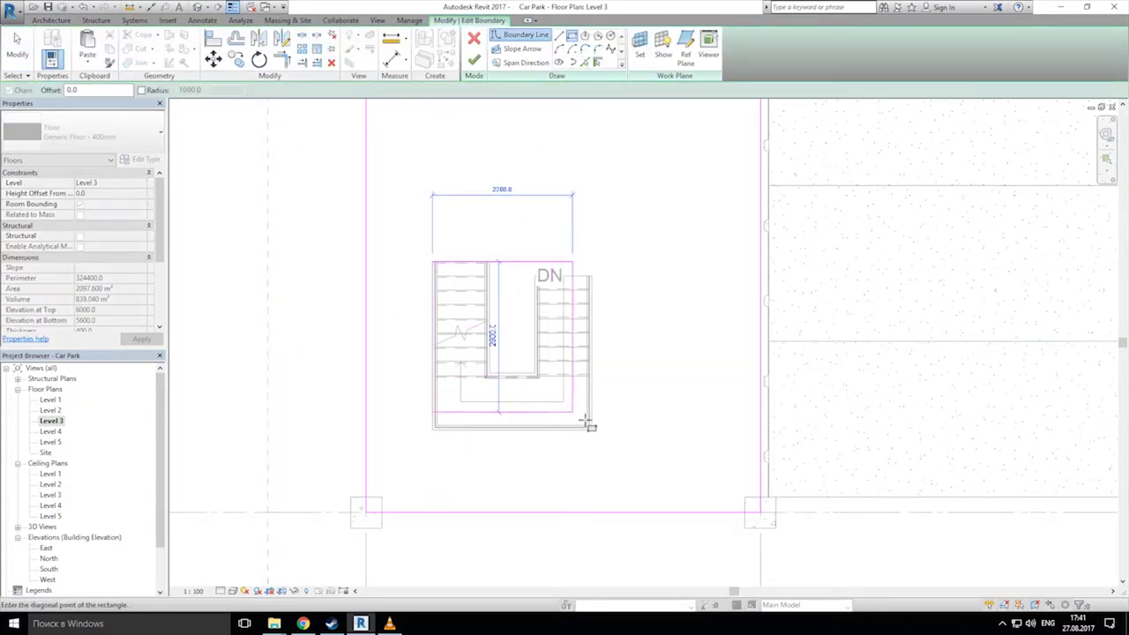
click(591, 429)
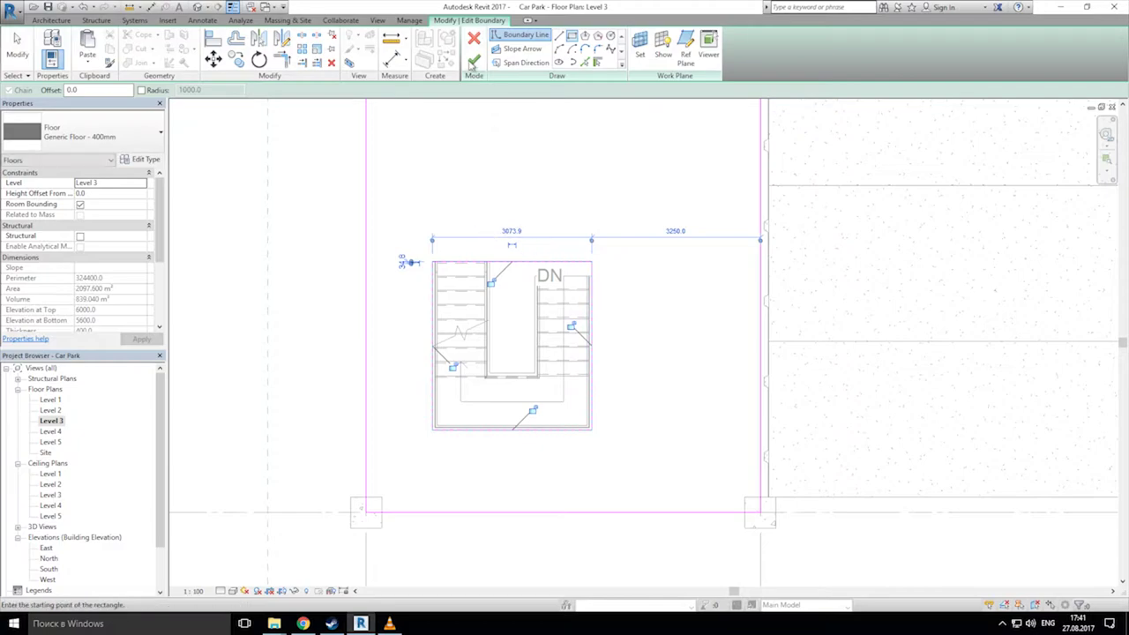
click(473, 62)
Step: In the Level 2 floor boundary, cut a rectangular opening about 3250 mm long around the corner stair, and clear the selection
double_click(52, 411)
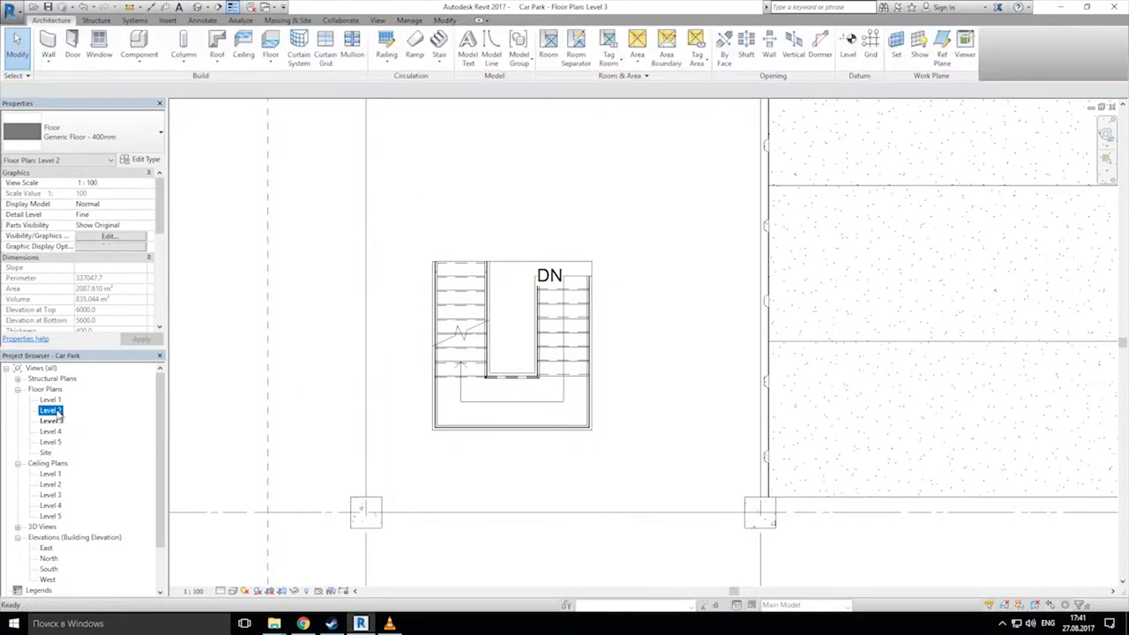
scroll(532, 338, down, 3)
middle_drag(484, 365, 734, 165)
scroll(440, 348, up, 2)
scroll(472, 308, up, 4)
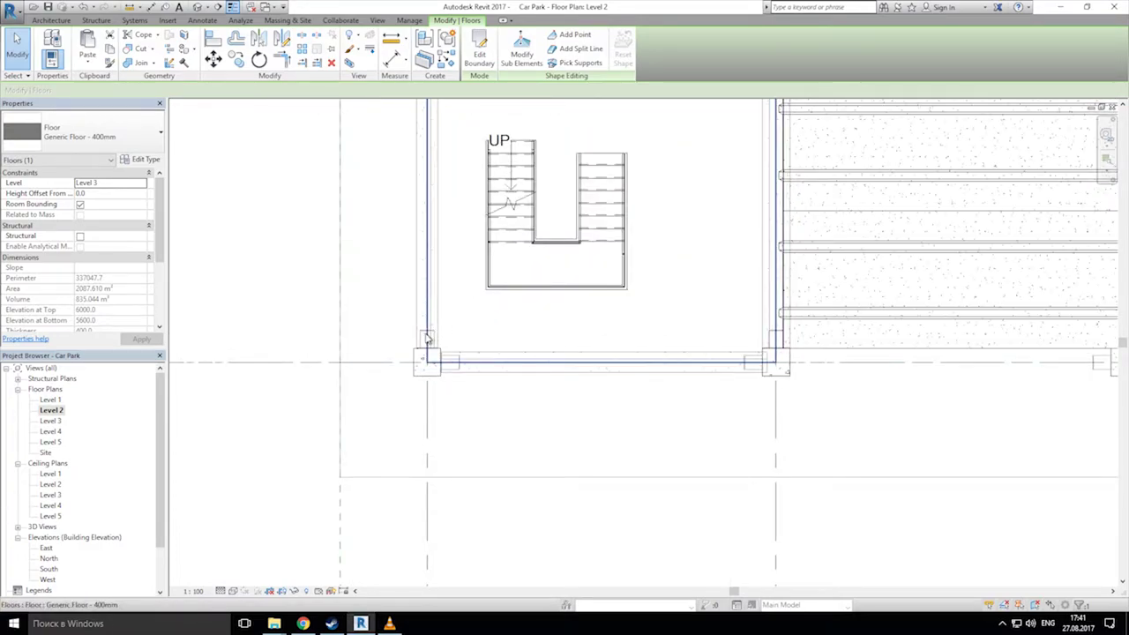
double_click(429, 332)
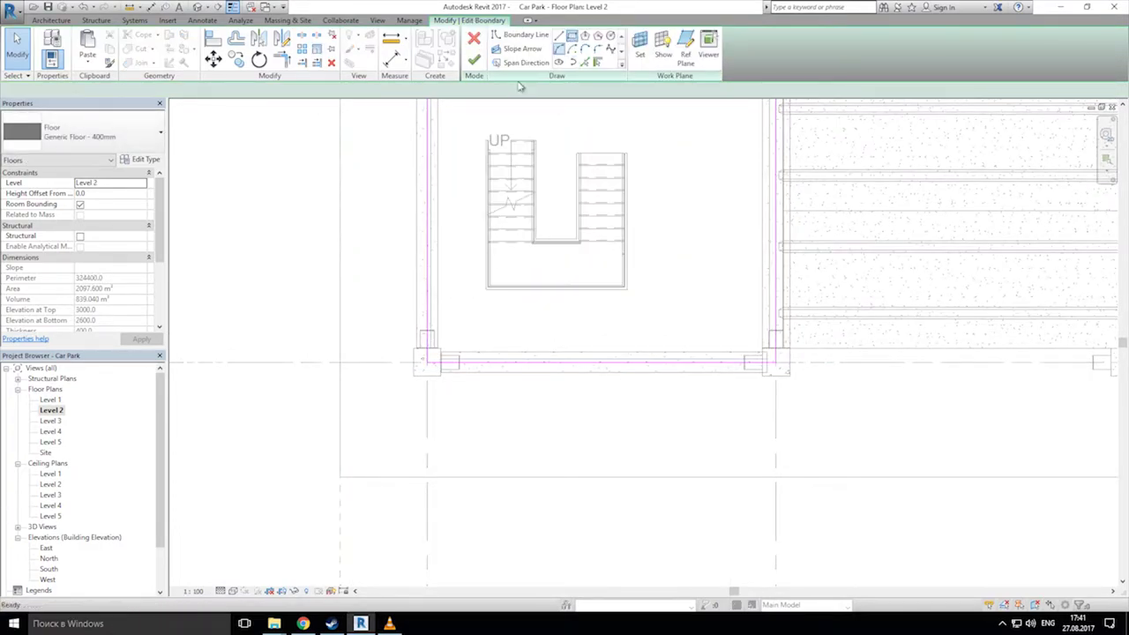
click(524, 35)
click(483, 139)
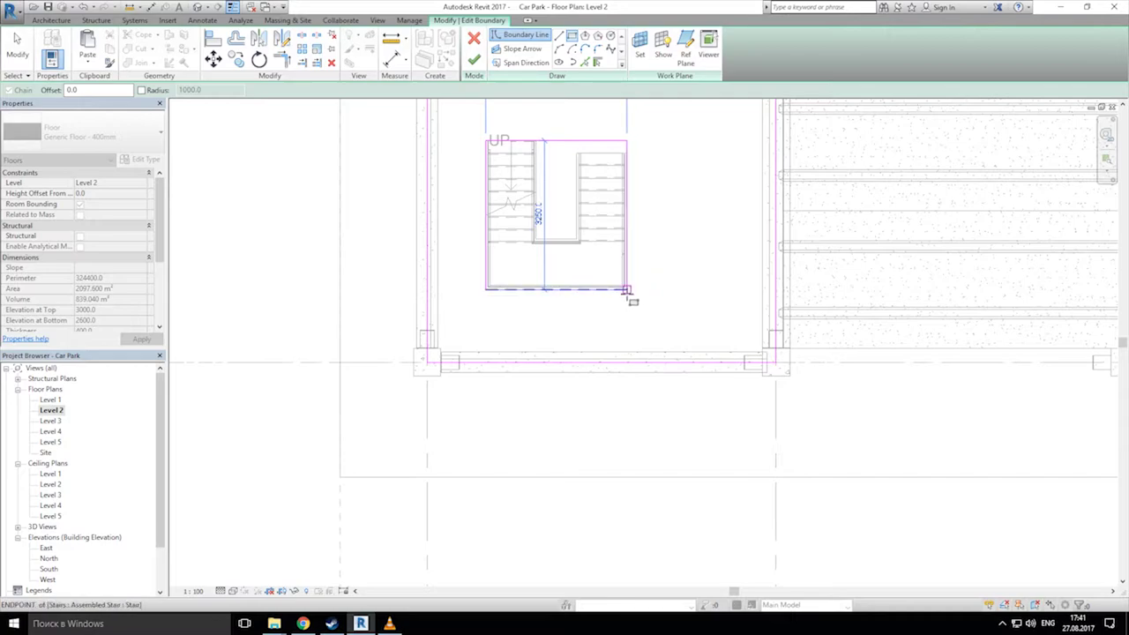
click(627, 290)
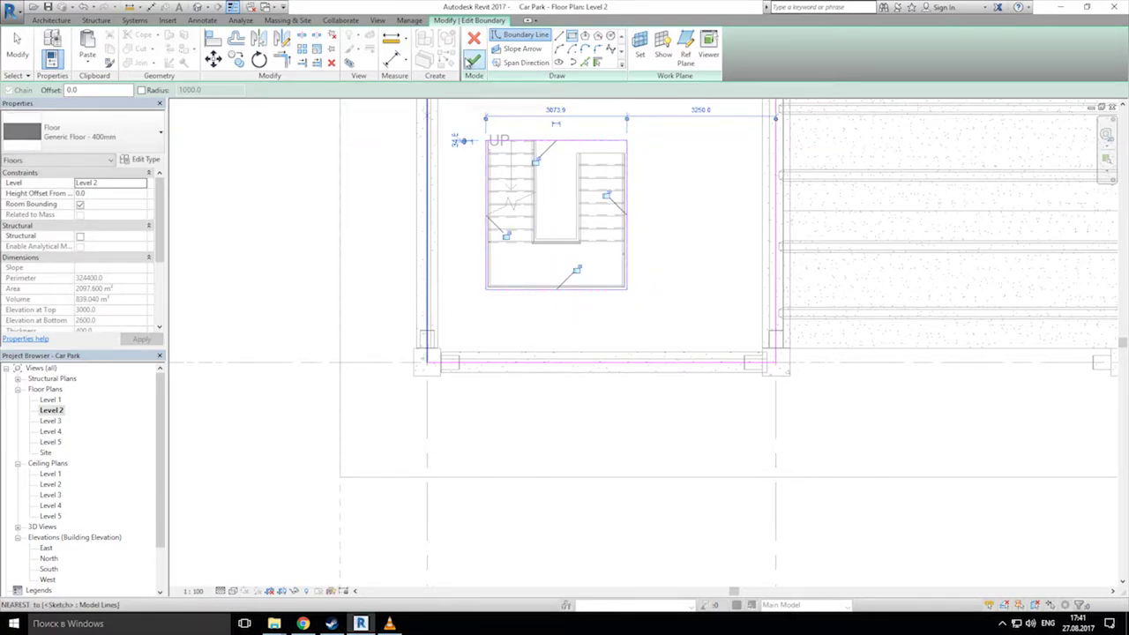
click(472, 62)
click(303, 133)
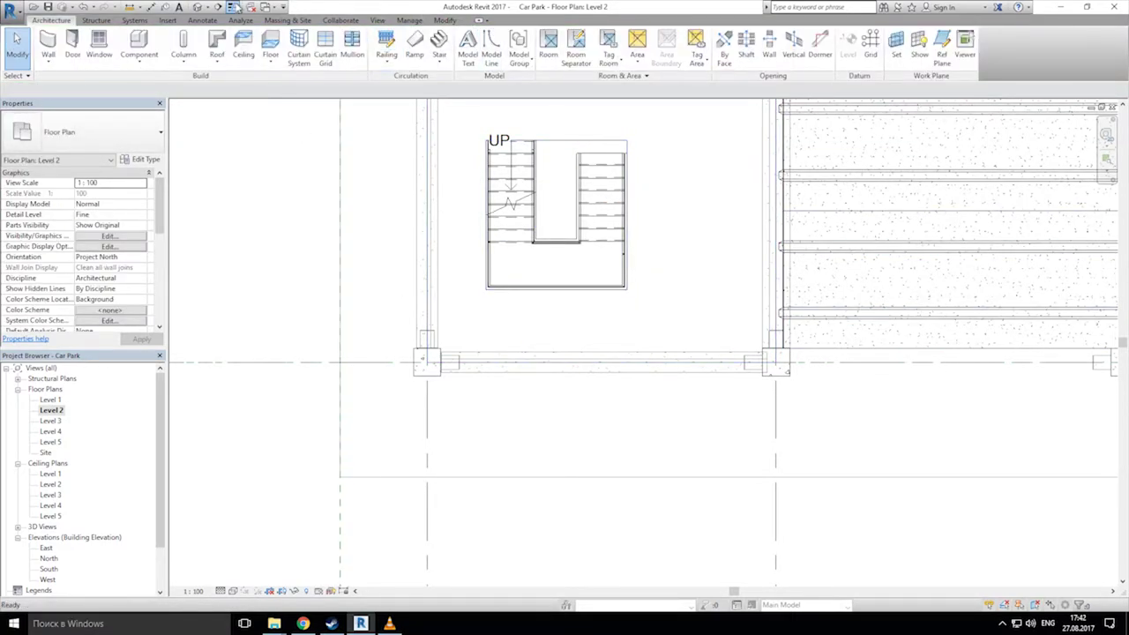
Step: Inspect the corner stair openings from the front in the 3D view, and open and cancel the Level 5 floor's boundary there
click(197, 7)
scroll(507, 355, up, 5)
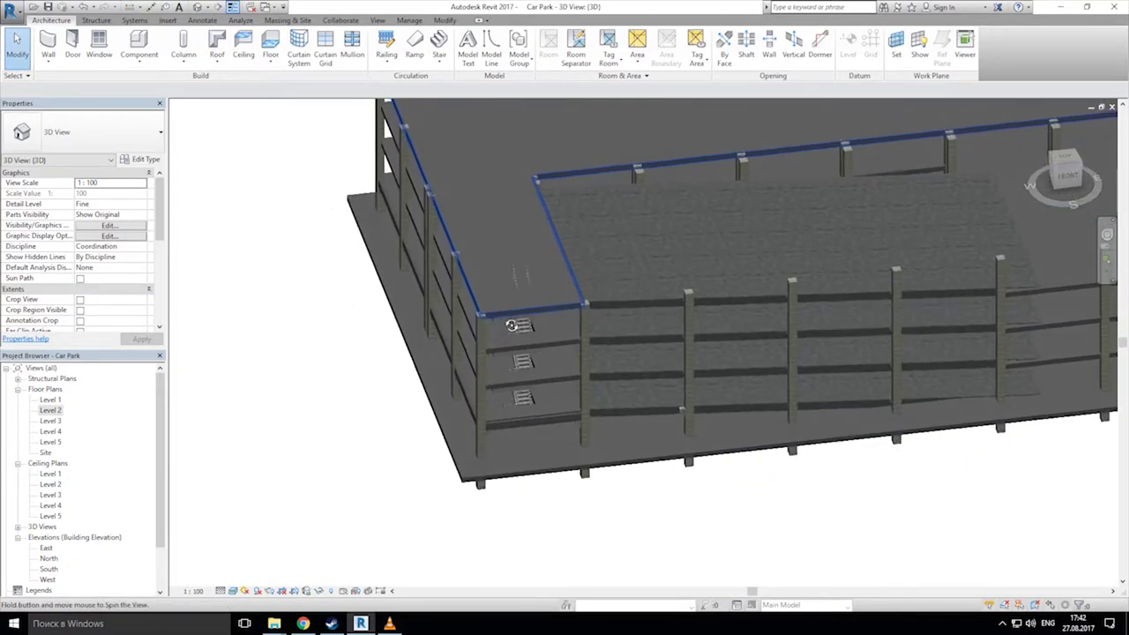
scroll(468, 285, up, 4)
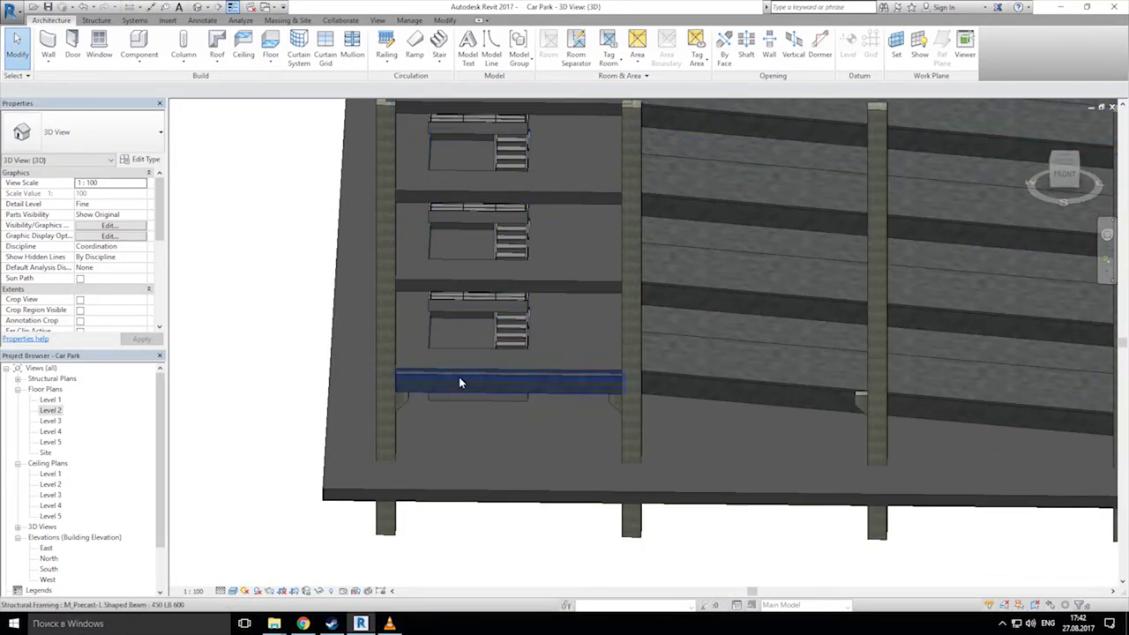
middle_drag(497, 191, 491, 366)
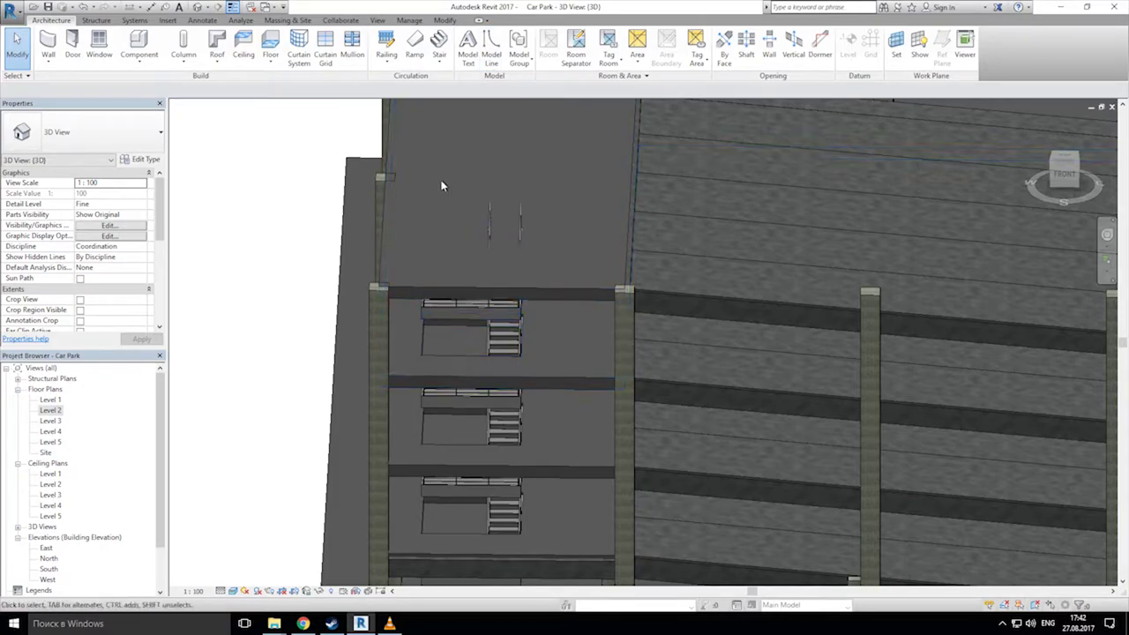
double_click(434, 284)
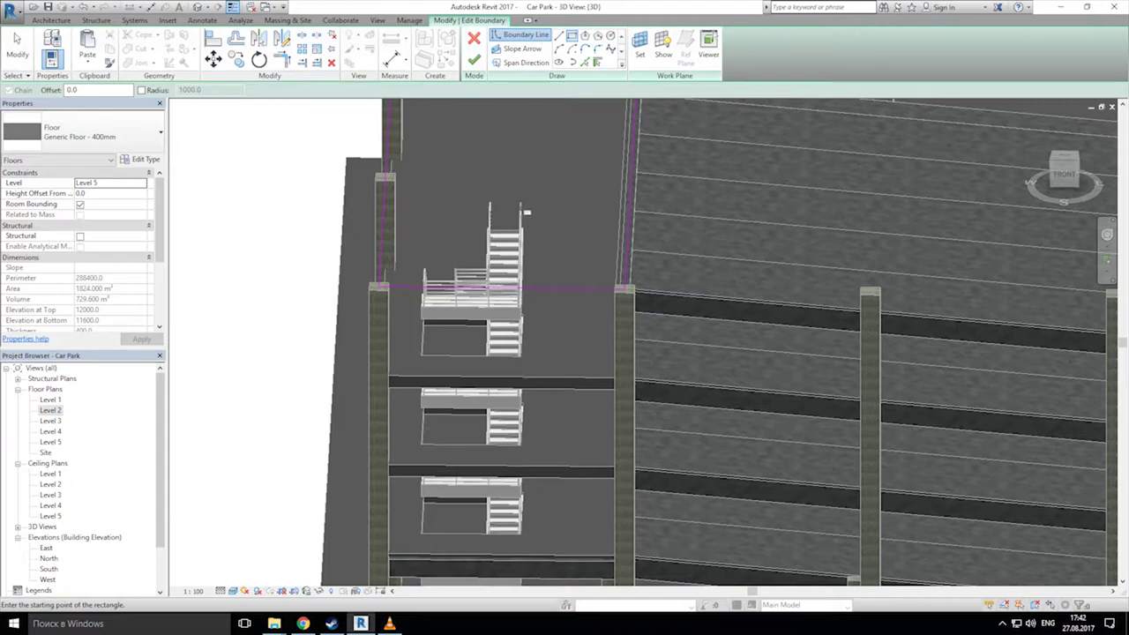
click(473, 39)
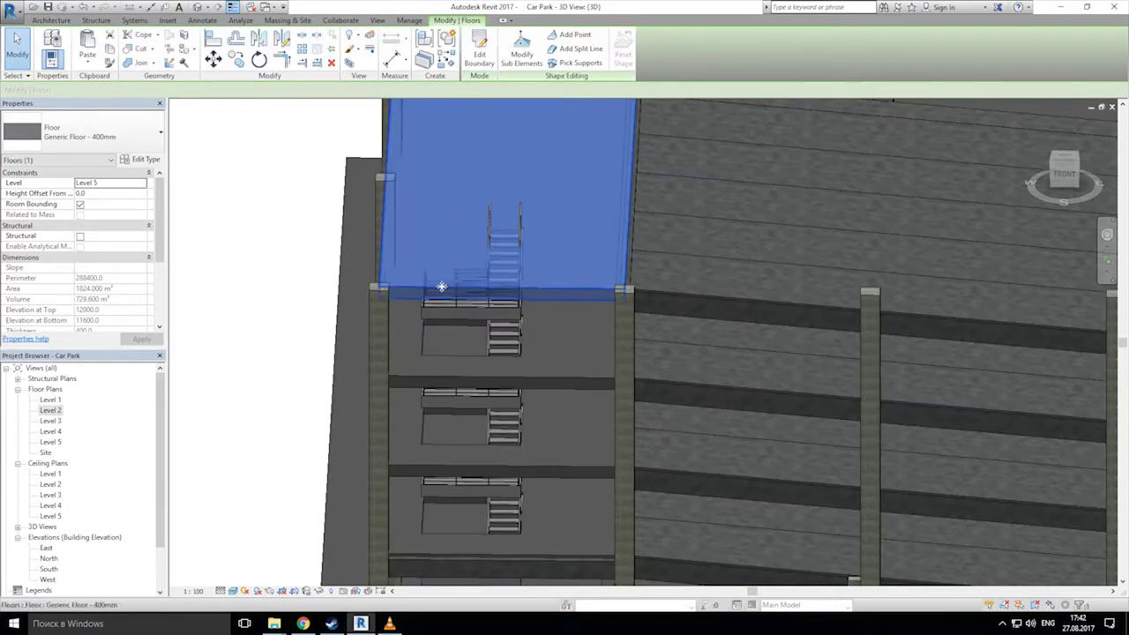
Step: On the Level 5 plan, cut a rectangular opening around the left front corner stair in the floor boundary
double_click(51, 442)
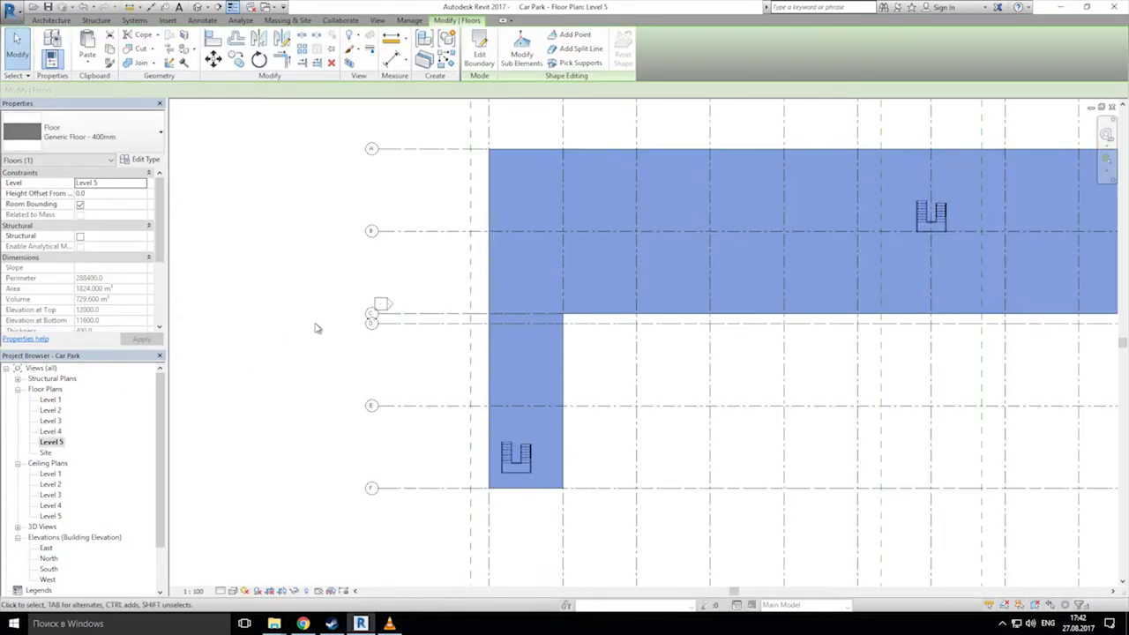
scroll(432, 420, up, 8)
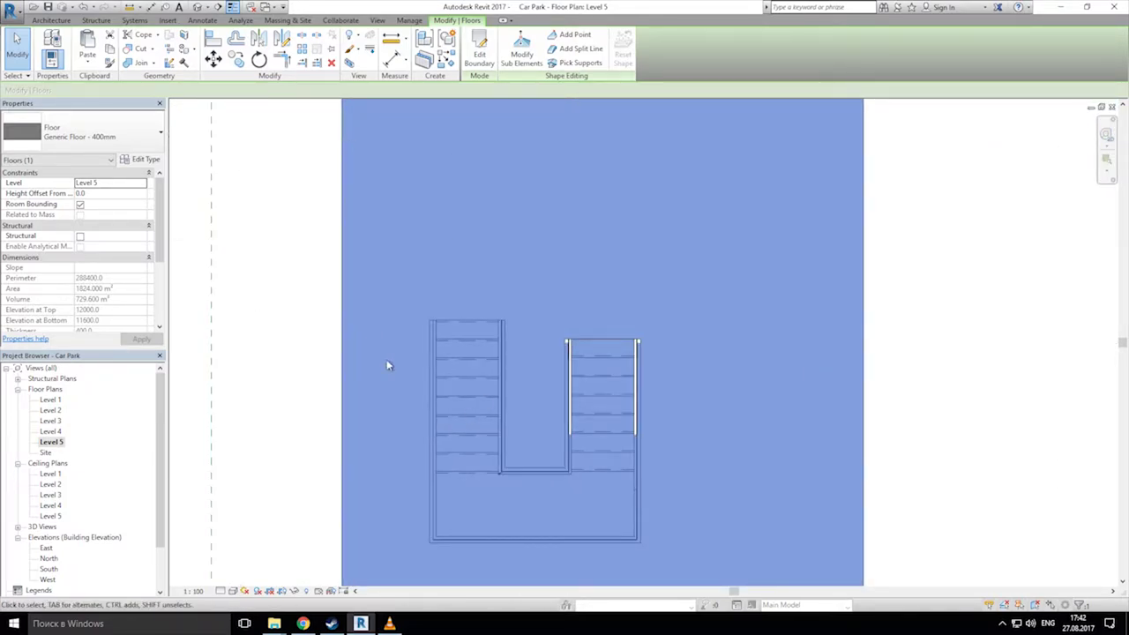
double_click(343, 361)
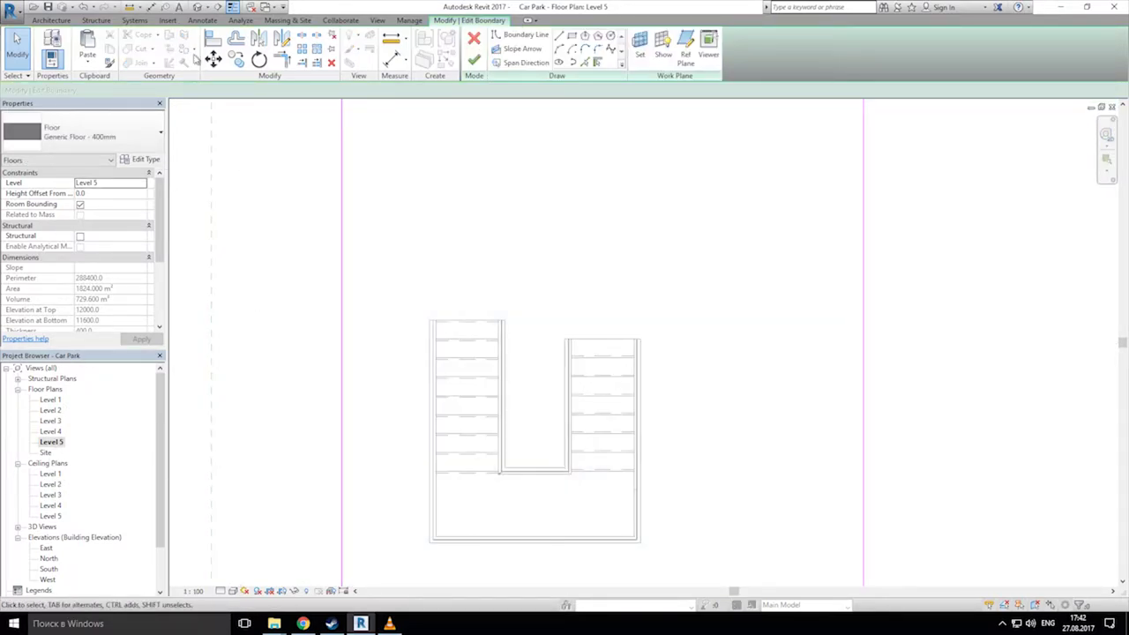
click(429, 320)
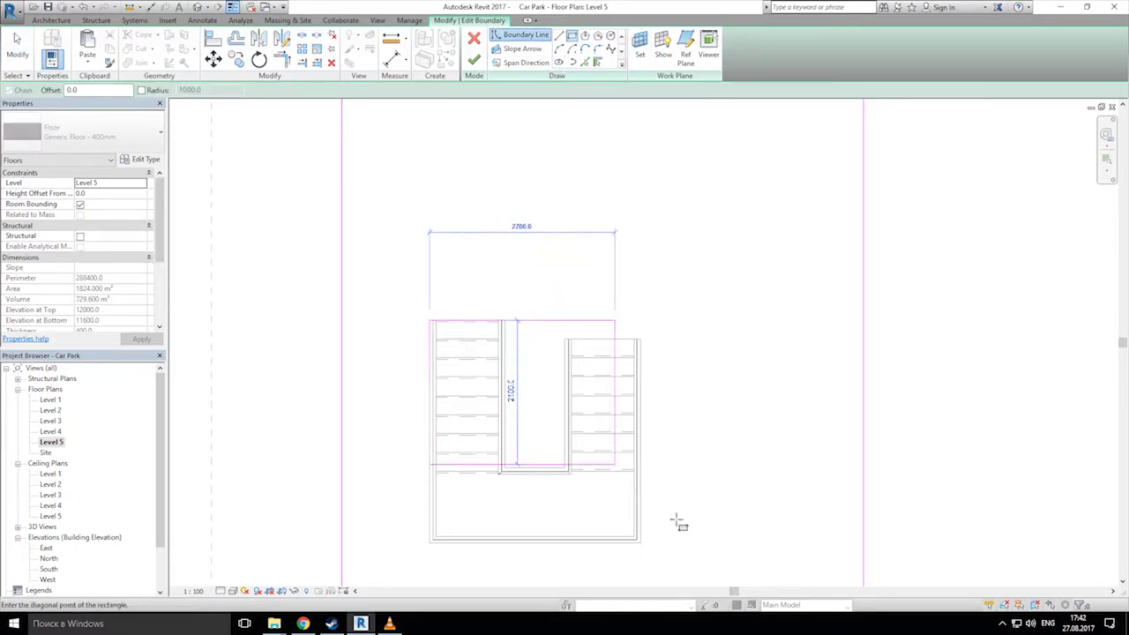
click(641, 541)
click(473, 59)
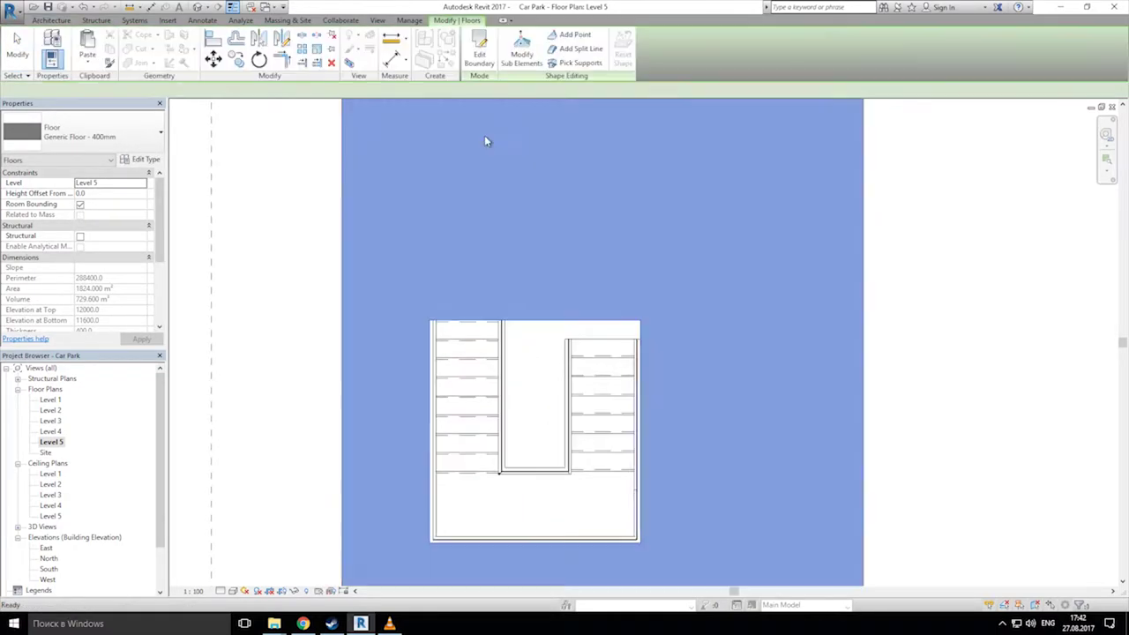
Step: In the Level 5 floor boundary, draw a rectangular opening around the rear middle stair
scroll(525, 291, down, 5)
scroll(525, 290, down, 4)
middle_drag(636, 305, 394, 446)
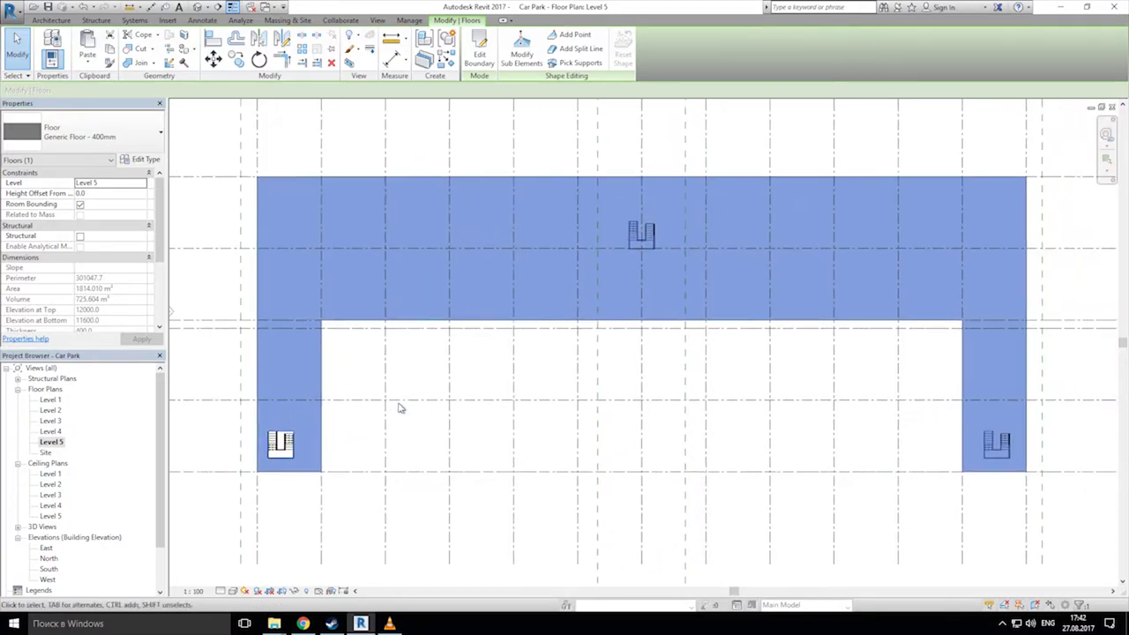
scroll(723, 226, up, 1)
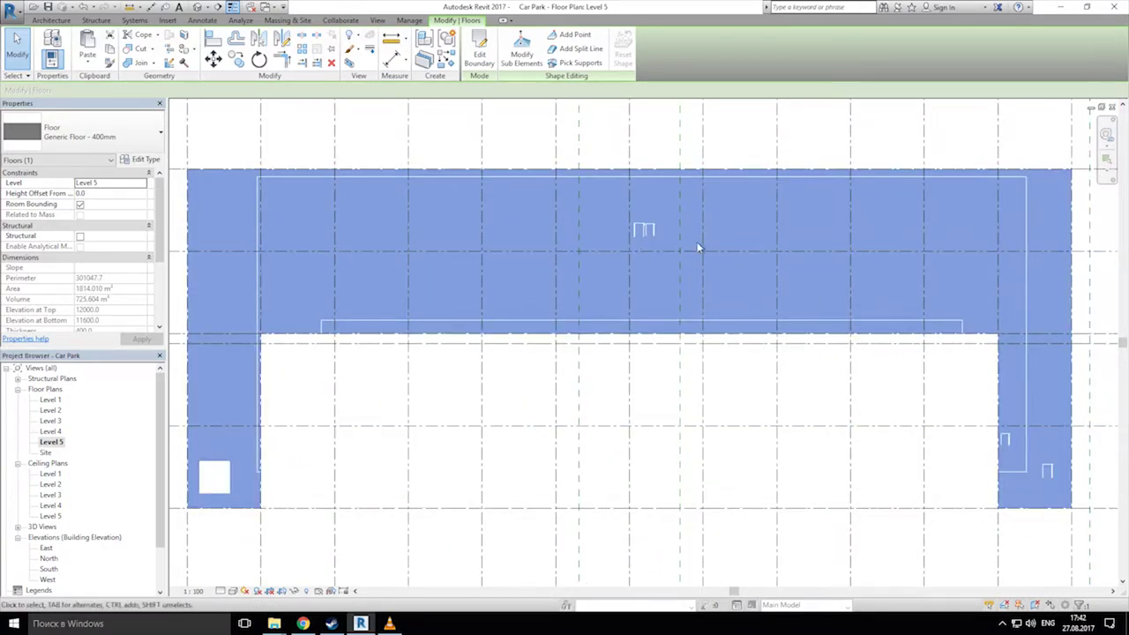
scroll(564, 255, up, 5)
scroll(529, 253, up, 3)
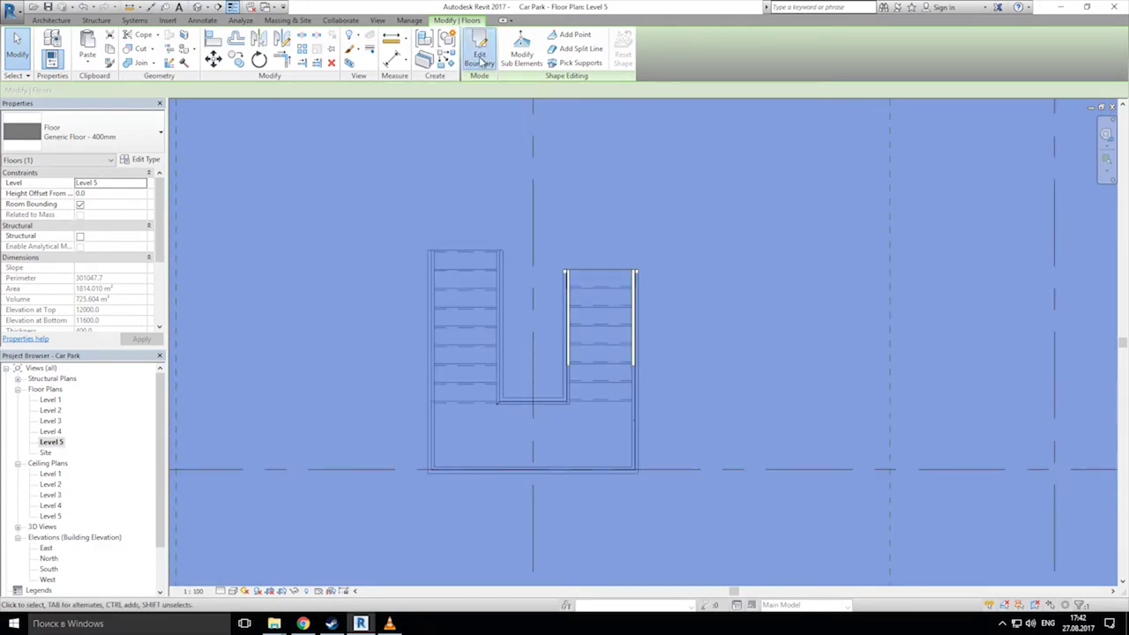
click(480, 56)
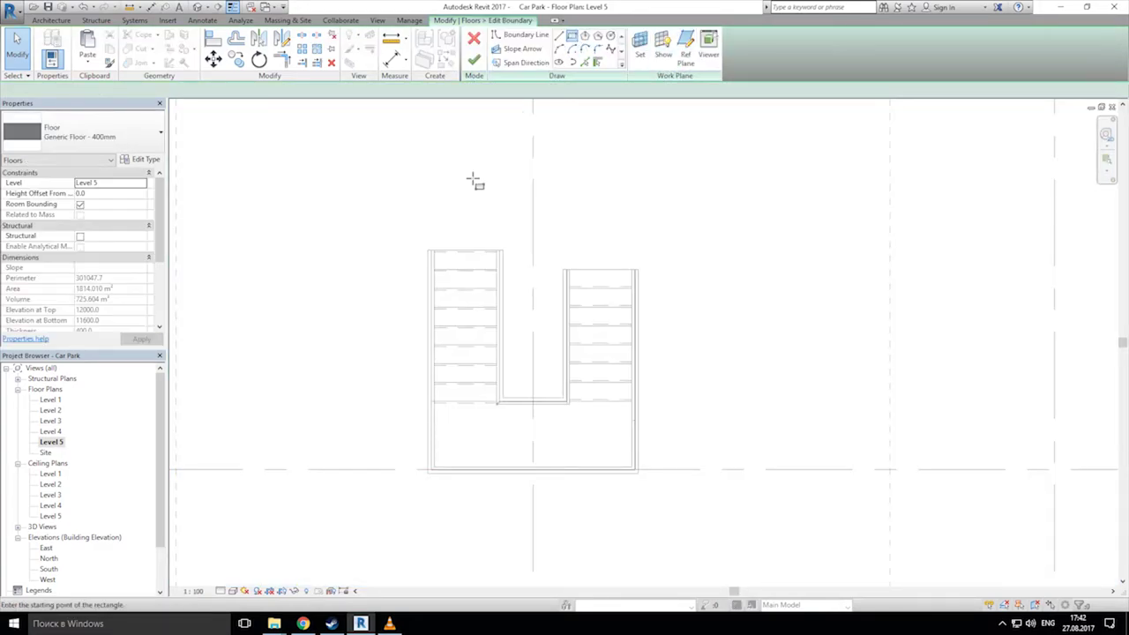
click(428, 251)
click(637, 472)
Step: Draw a rectangular opening around the right front corner stair in the Level 5 boundary, and finish the boundary edit
scroll(654, 328, down, 6)
middle_drag(941, 499, 565, 276)
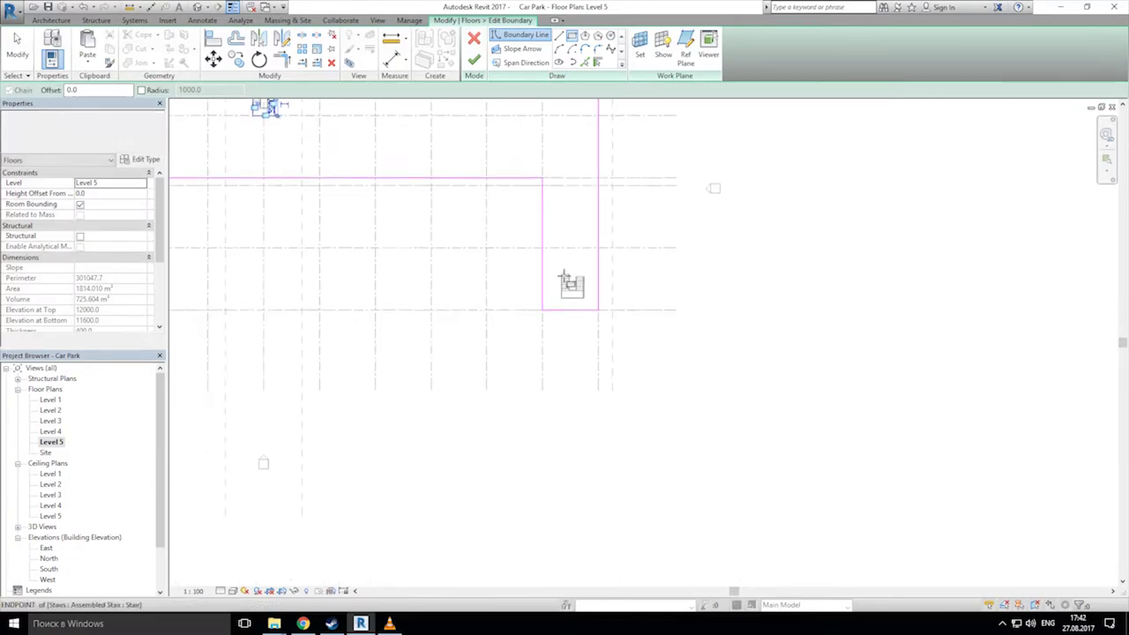
scroll(562, 280, up, 4)
click(693, 415)
click(474, 59)
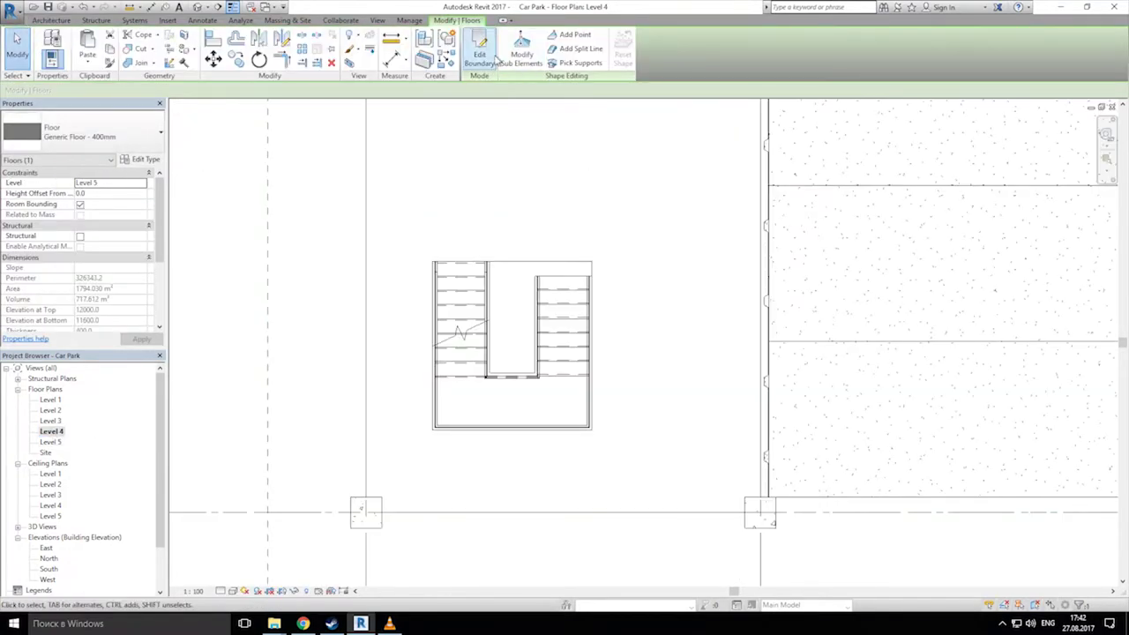
Step: Cut a rectangular opening around the rear middle stair in the Level 4 floor boundary
click(489, 58)
scroll(553, 304, down, 5)
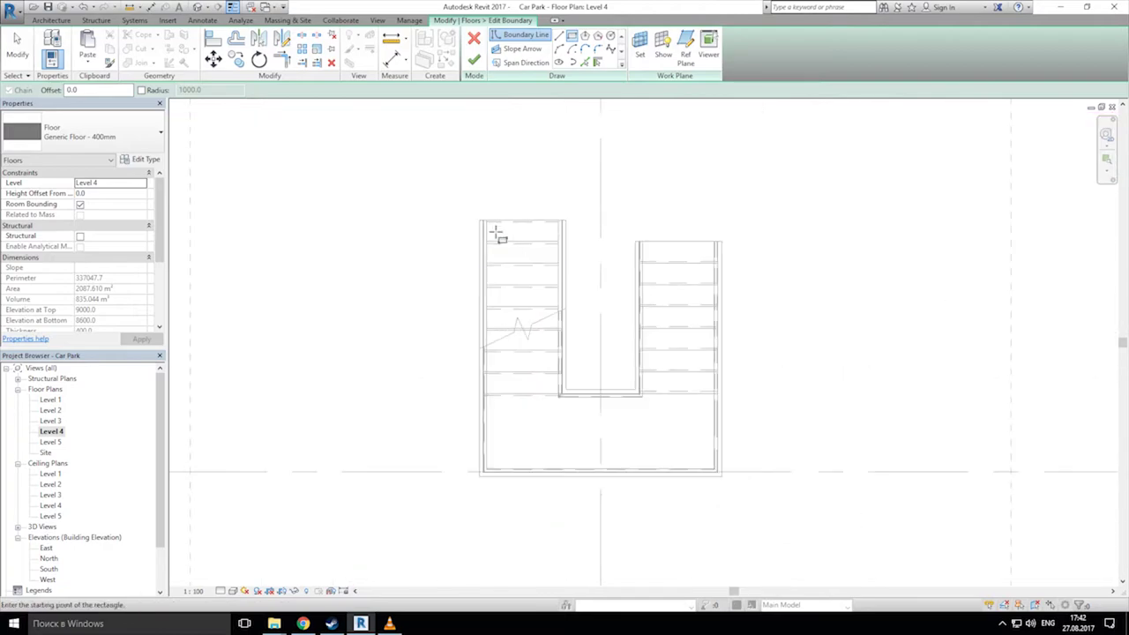
click(485, 221)
click(746, 474)
click(473, 59)
Step: Cut a rectangular opening about 3074 by 3250 mm around the right front corner stair in the Level 4 floor
scroll(529, 291, down, 5)
scroll(677, 363, up, 8)
click(479, 49)
click(572, 35)
click(505, 225)
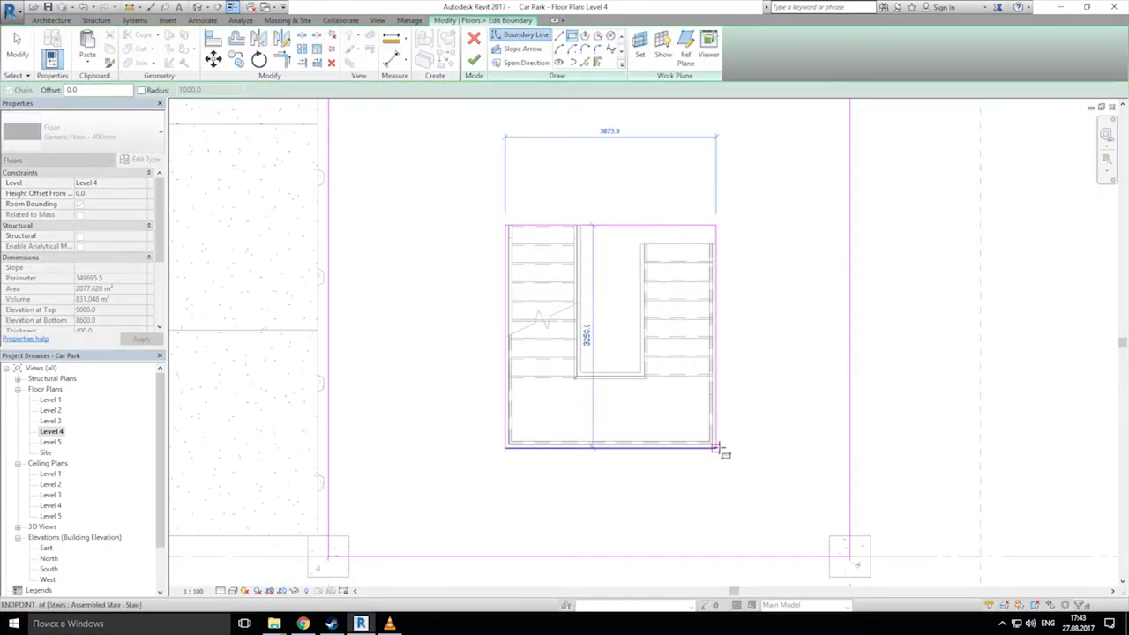
click(716, 448)
click(474, 59)
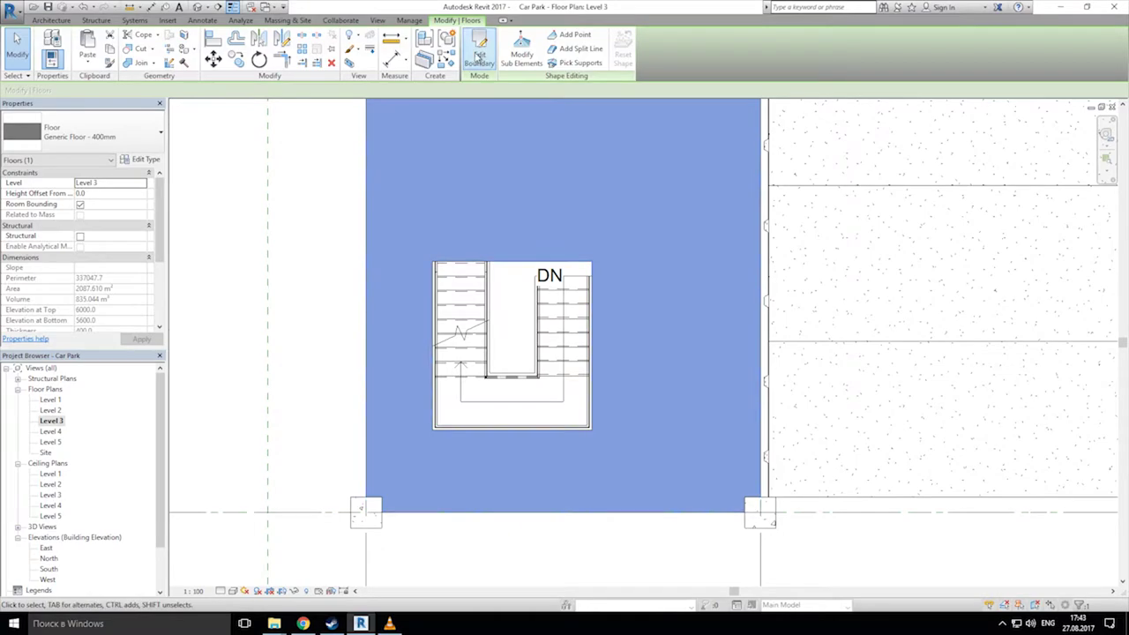
Step: In the Level 3 floor boundary, draw a rectangular opening around the rear middle stair
click(490, 58)
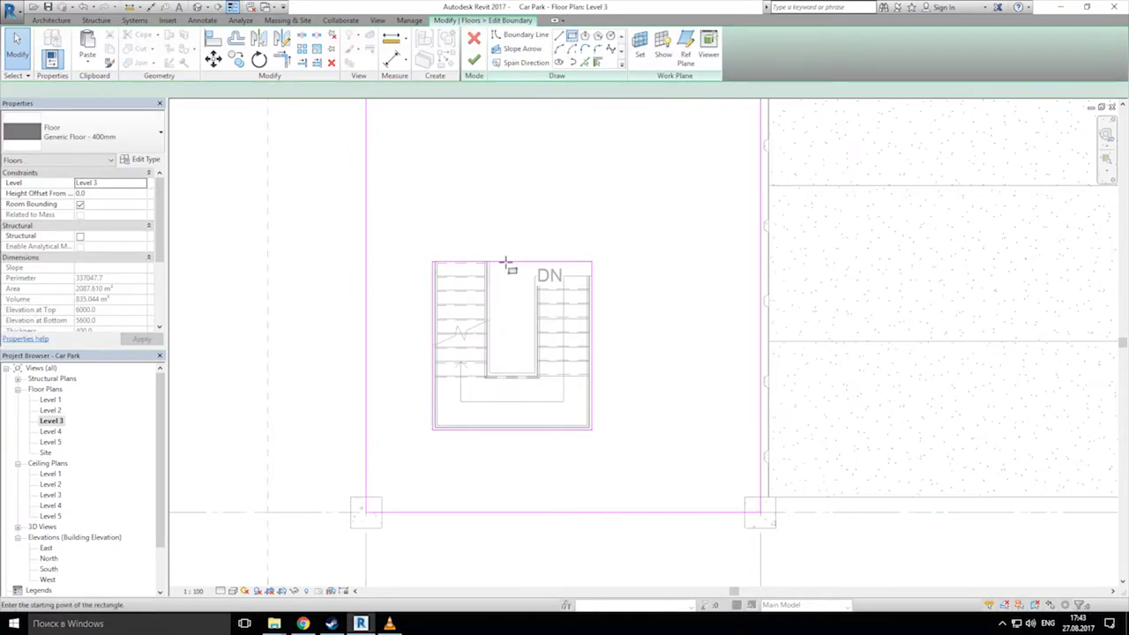
scroll(506, 261, down, 7)
scroll(768, 257, up, 8)
click(391, 173)
click(574, 362)
Step: Add a rectangular opening around the right front corner stair to the Level 3 boundary, and finish the boundary edit
scroll(575, 360, down, 6)
middle_drag(1023, 417, 522, 304)
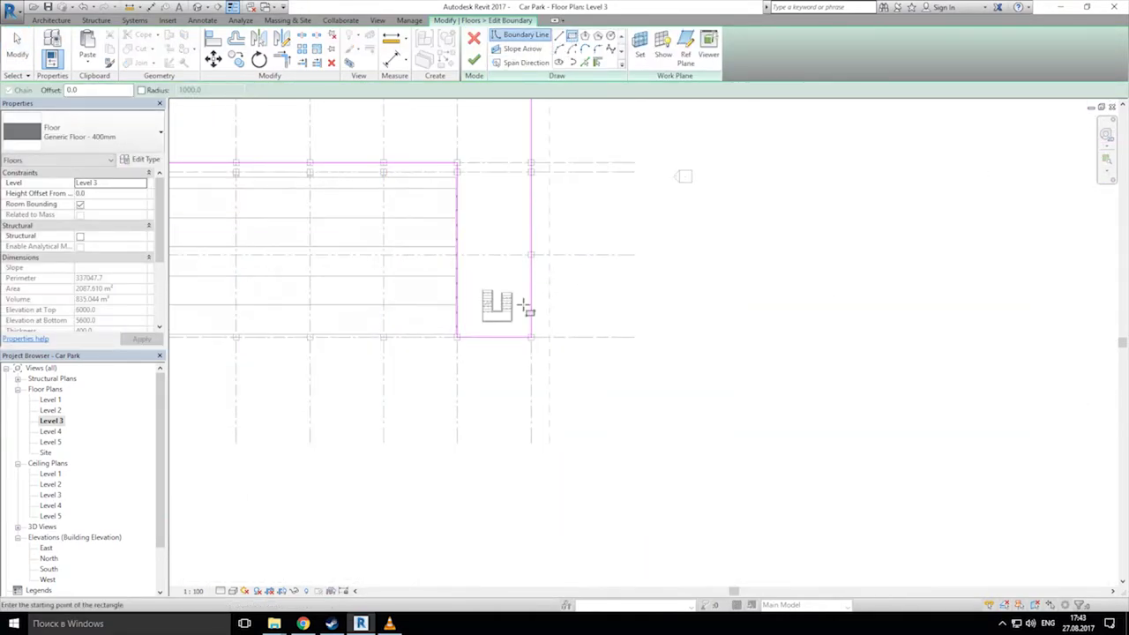
scroll(494, 313, up, 7)
click(433, 194)
click(592, 360)
click(474, 59)
Step: On the Level 2 plan, cut a rectangular opening in the floor boundary around the rear middle stair
double_click(51, 410)
click(450, 139)
click(476, 46)
click(572, 36)
scroll(600, 282, down, 7)
middle_drag(911, 124, 635, 292)
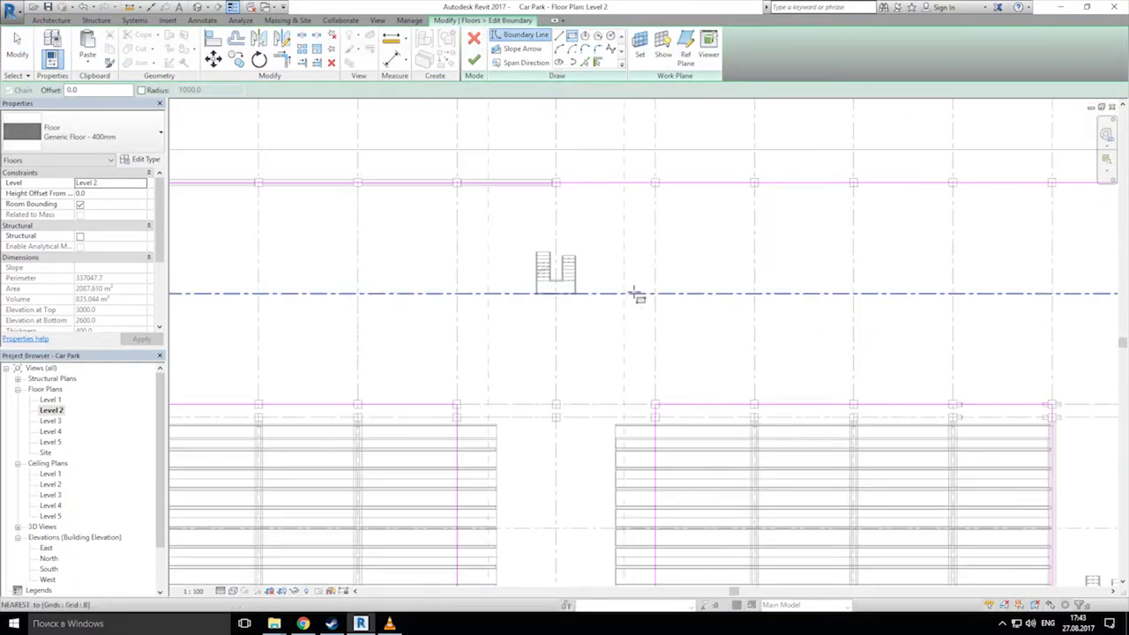
scroll(599, 281, up, 8)
click(467, 207)
click(654, 405)
click(473, 59)
Step: Cut a rectangular opening about 3074 mm wide around the right front corner stair in the Level 2 floor
scroll(562, 260, down, 4)
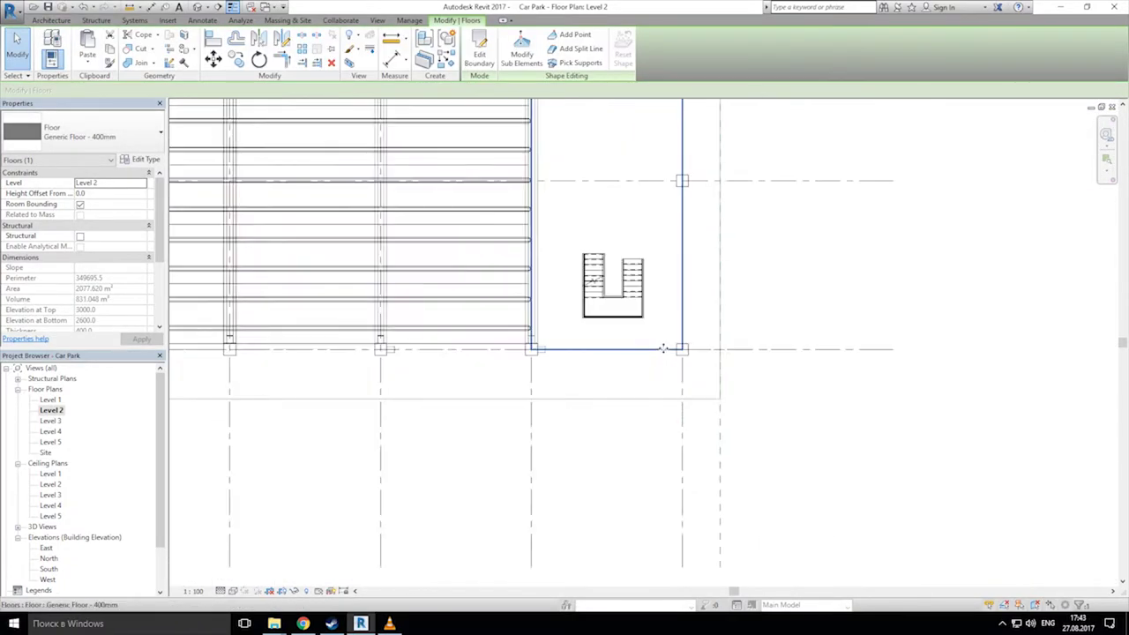
click(479, 54)
scroll(553, 177, up, 4)
click(496, 192)
click(711, 430)
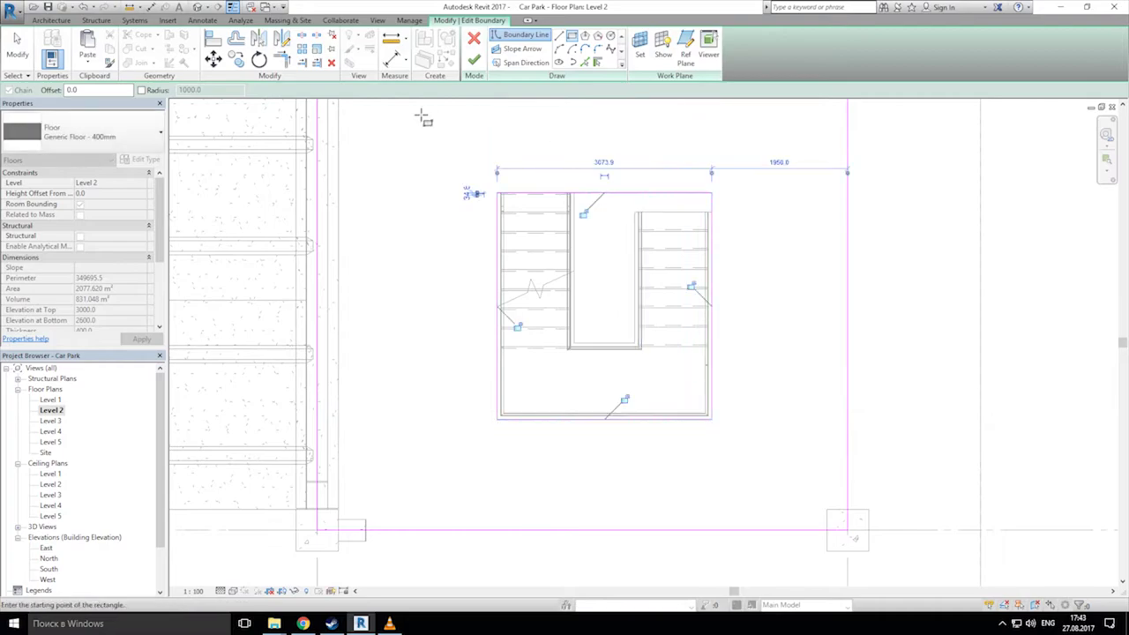
click(473, 59)
Step: Step the Level 2 opening in by 1100 by 275 mm at the right front corner stair's shorter flight, and trim the excess outline
middle_drag(629, 121, 580, 204)
double_click(597, 291)
scroll(599, 272, up, 3)
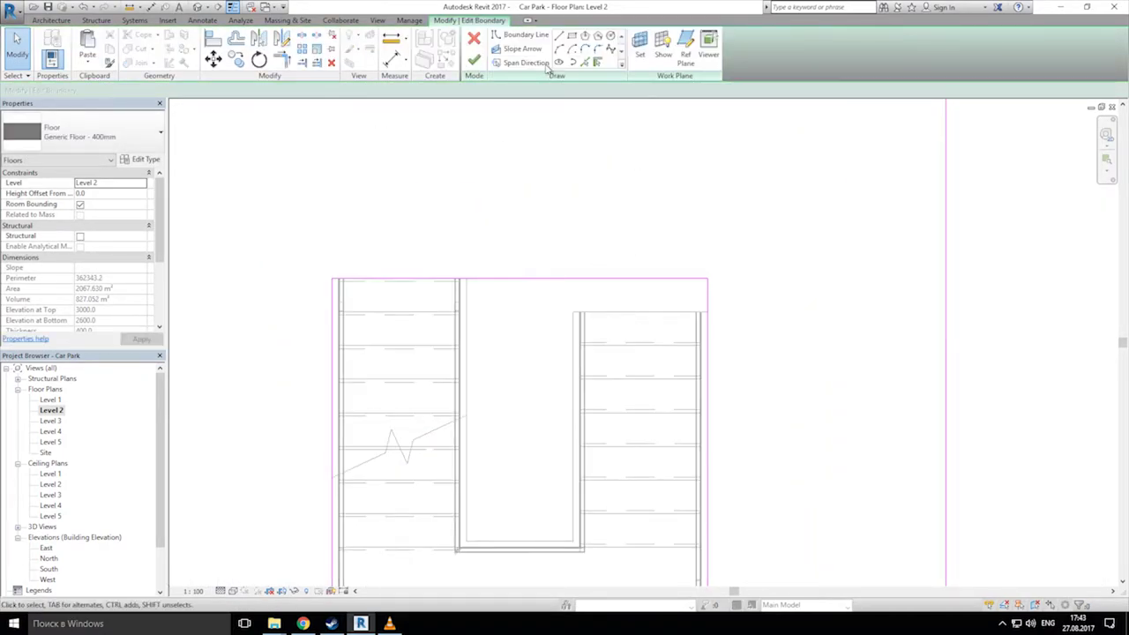
click(558, 37)
click(573, 311)
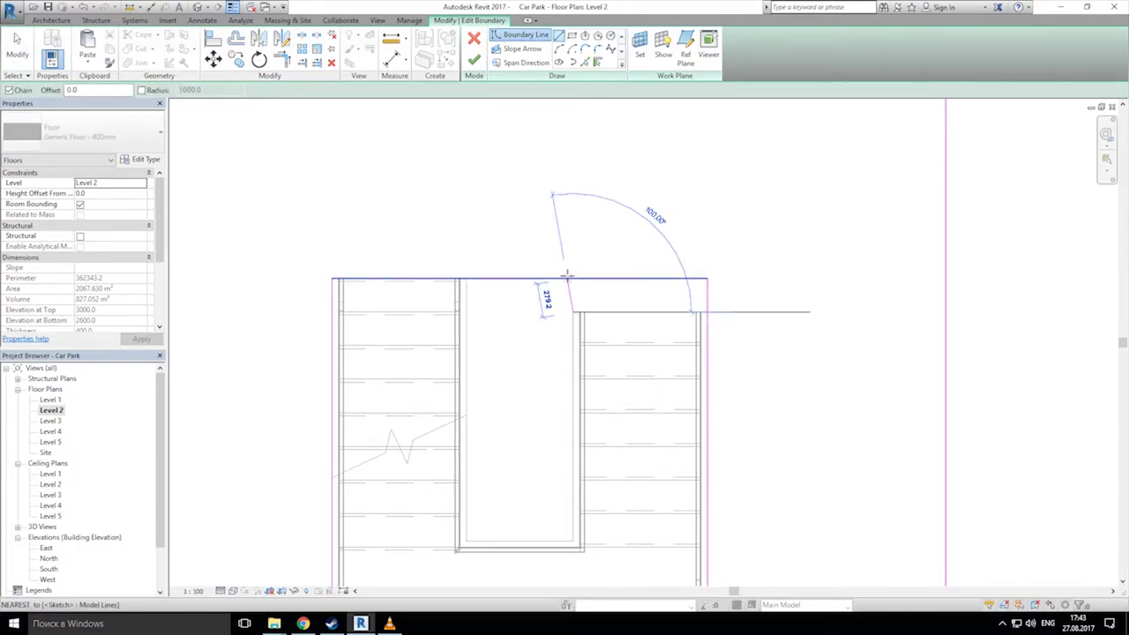
click(573, 280)
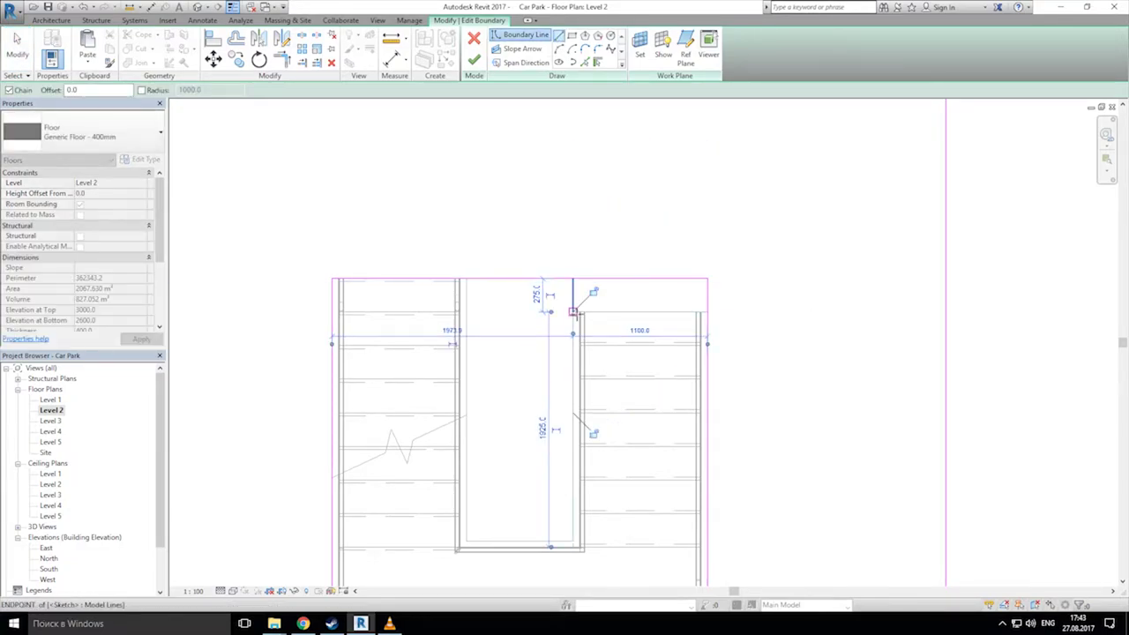
click(707, 311)
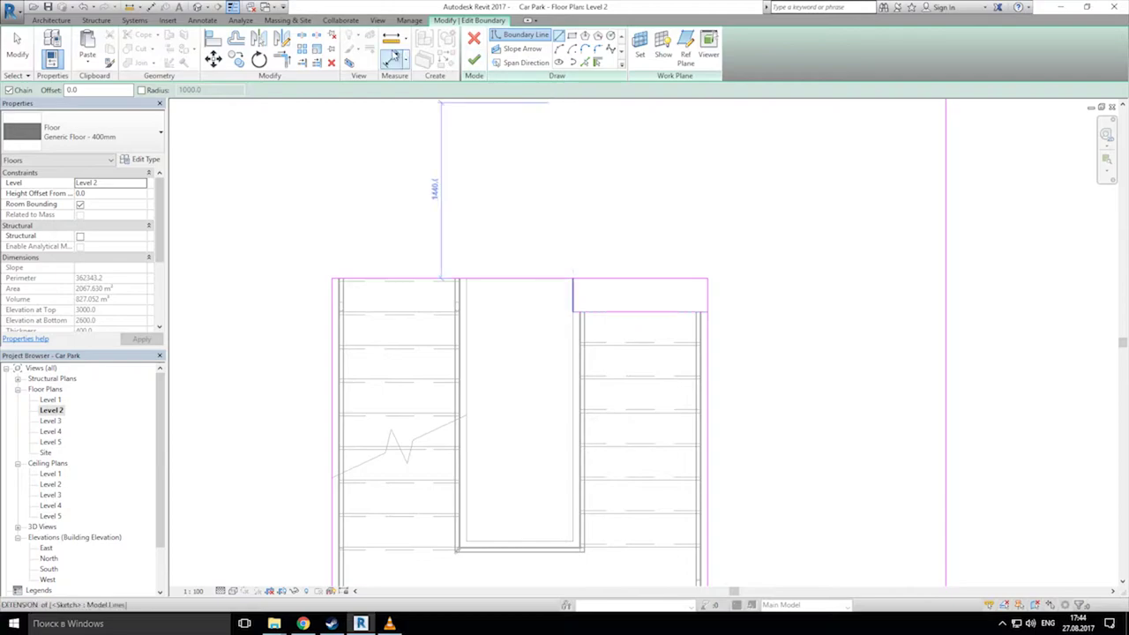
click(282, 62)
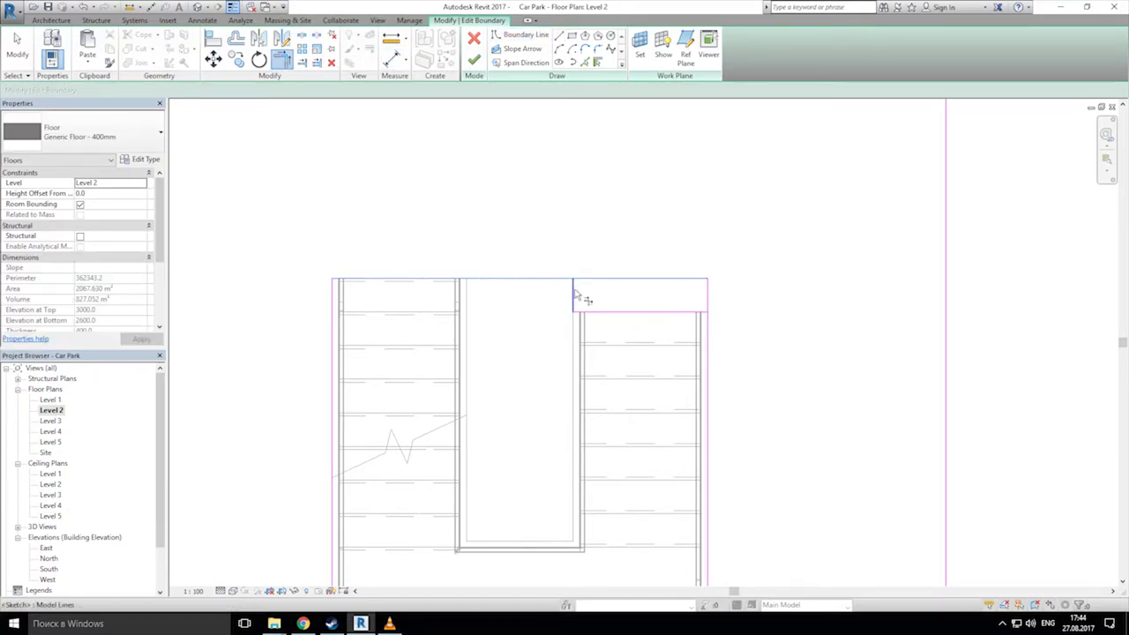
scroll(599, 324, down, 8)
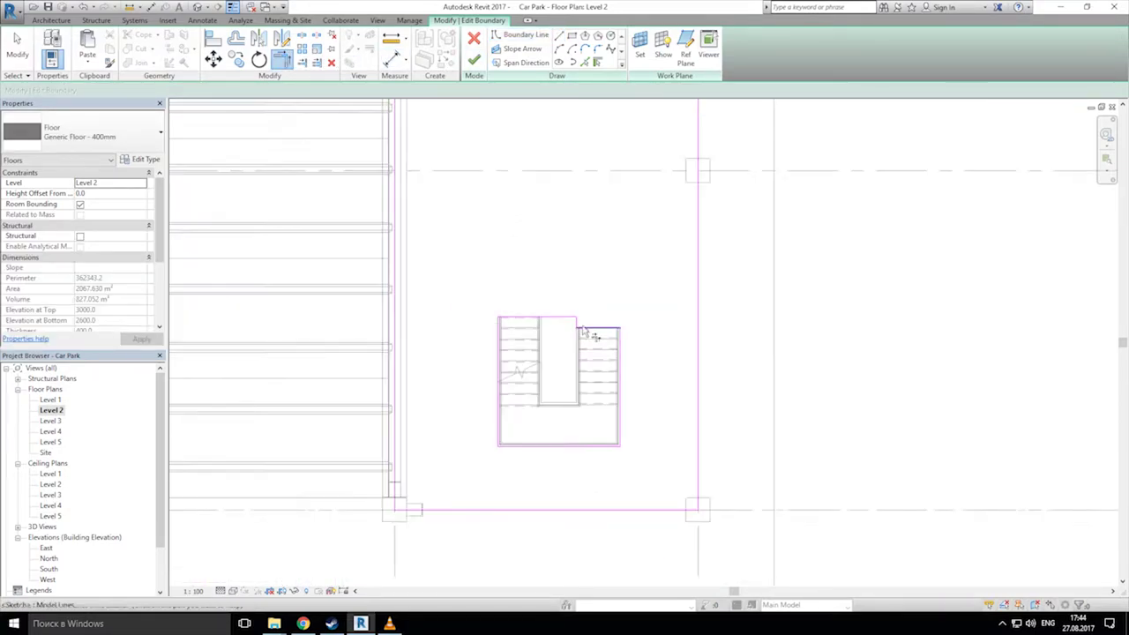
Step: Draw the same stepped outline at the rear middle stair's shorter flight on Level 2, and trim the opening's boundary to it
scroll(556, 285, up, 5)
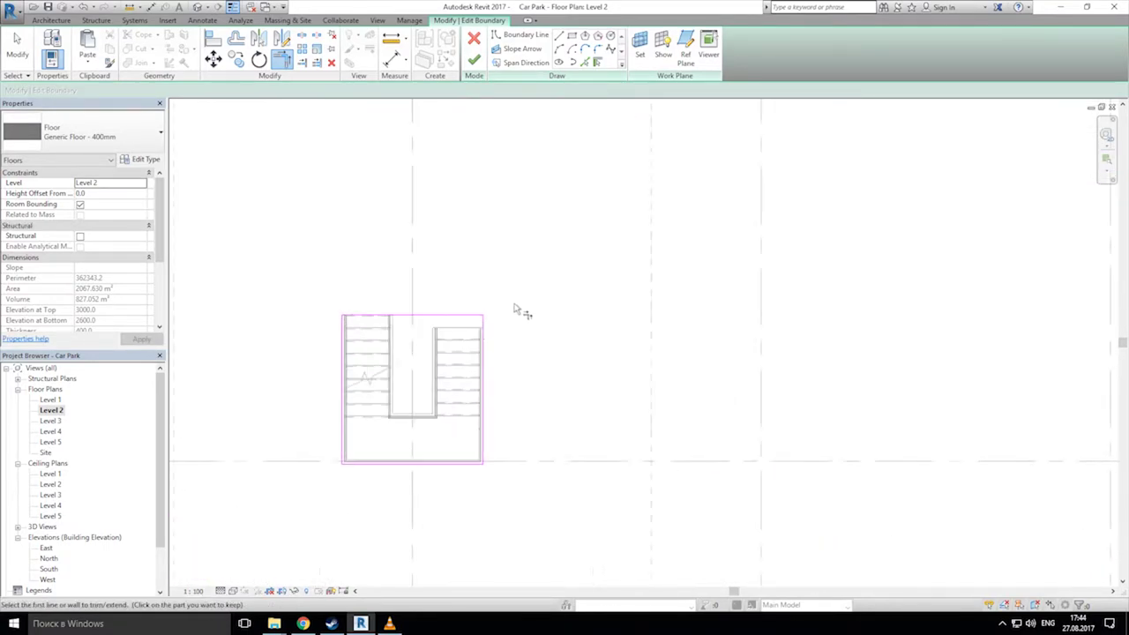
click(558, 35)
click(432, 319)
click(432, 353)
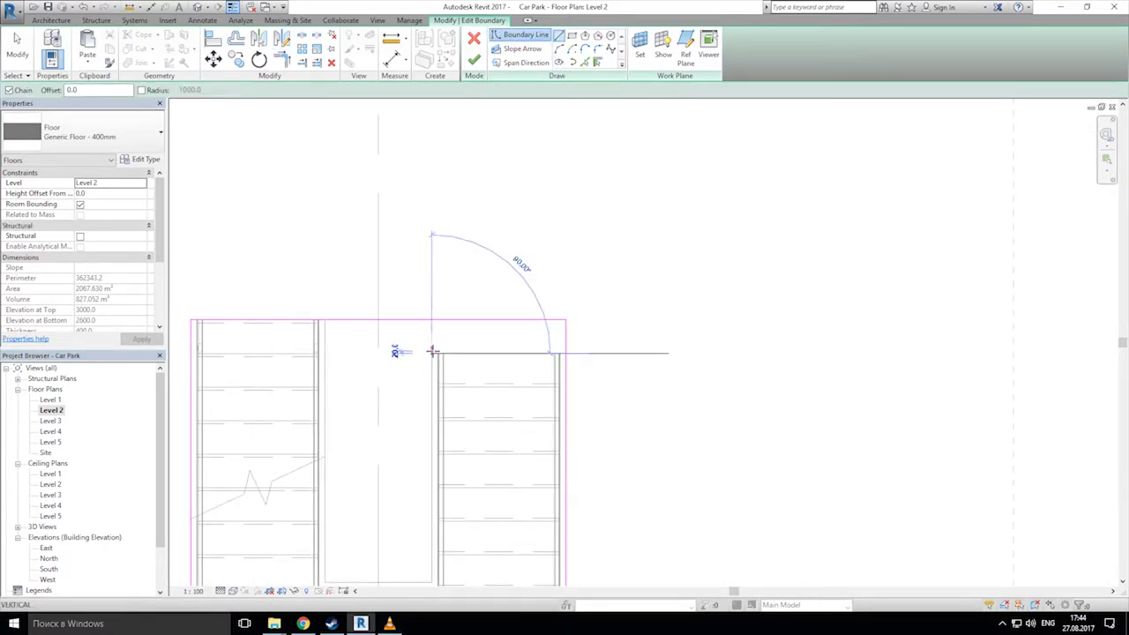
click(565, 353)
click(283, 60)
click(414, 319)
click(432, 335)
click(538, 353)
click(565, 379)
Step: Draw the stepped boundary lines at the left front corner stair's shorter flight on Level 2, and leave the boundary edit
scroll(579, 291, down, 8)
scroll(527, 366, up, 8)
key(l)
key(i)
click(497, 330)
click(498, 364)
key(Escape)
key(Escape)
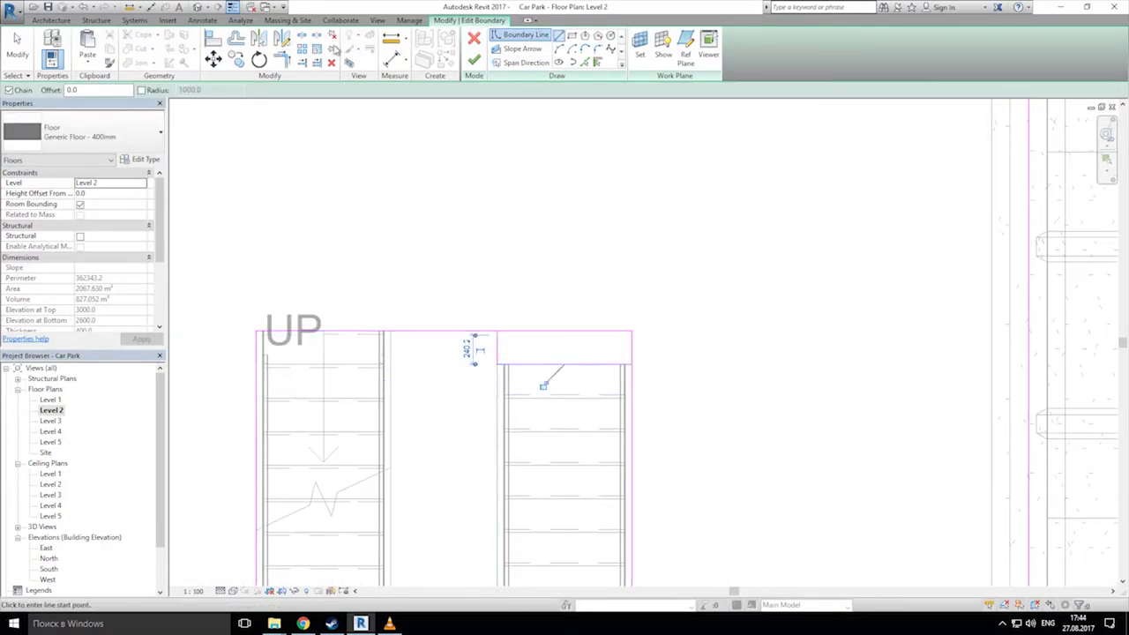
click(475, 38)
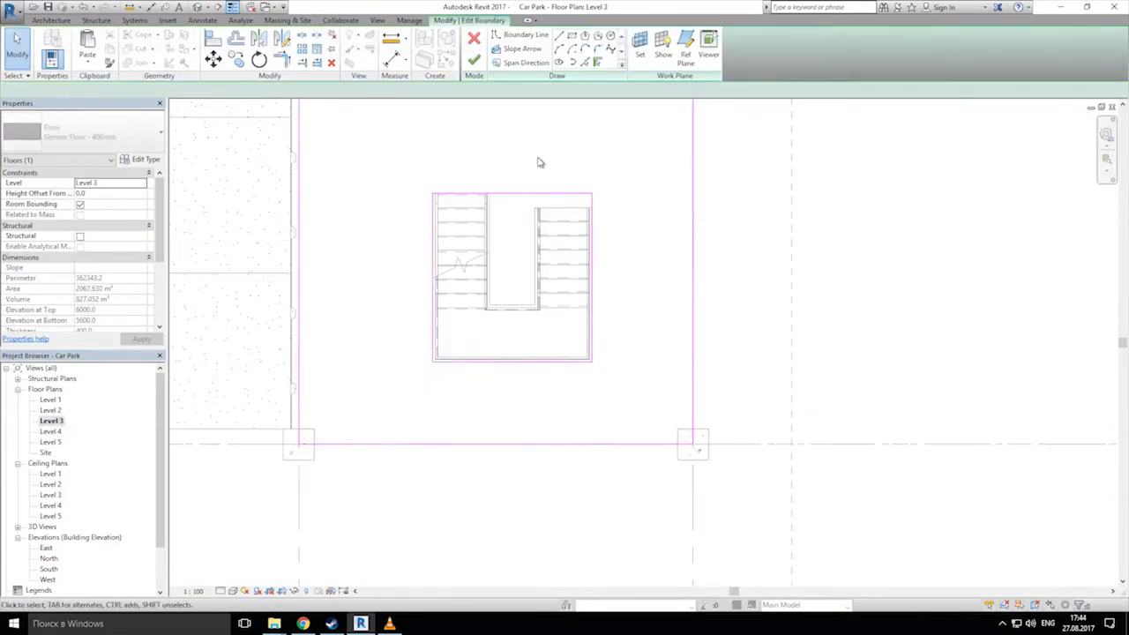
Step: Draw the stepped boundary at the right front corner stair's shorter flight on Level 3, and trim the opening outline to it
scroll(536, 161, up, 2)
key(l)
key(i)
click(532, 258)
key(t)
key(r)
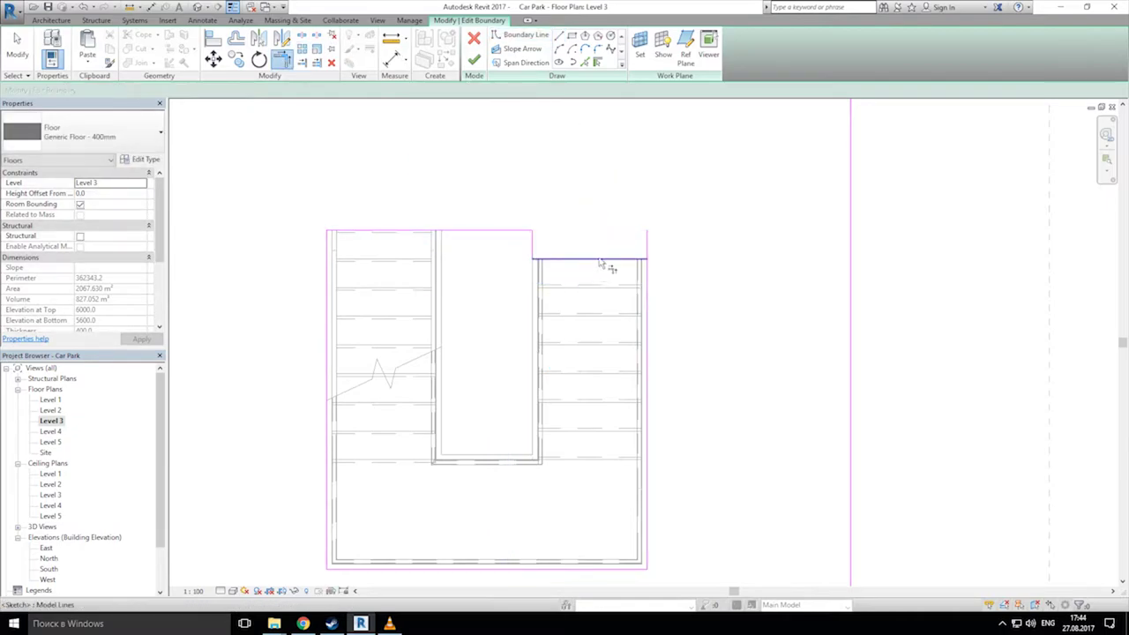
Step: Draw the same stepped boundary at the rear middle stair's shorter flight on Level 3, and trim the opening to it
scroll(608, 291, down, 8)
scroll(474, 282, up, 6)
key(l)
key(i)
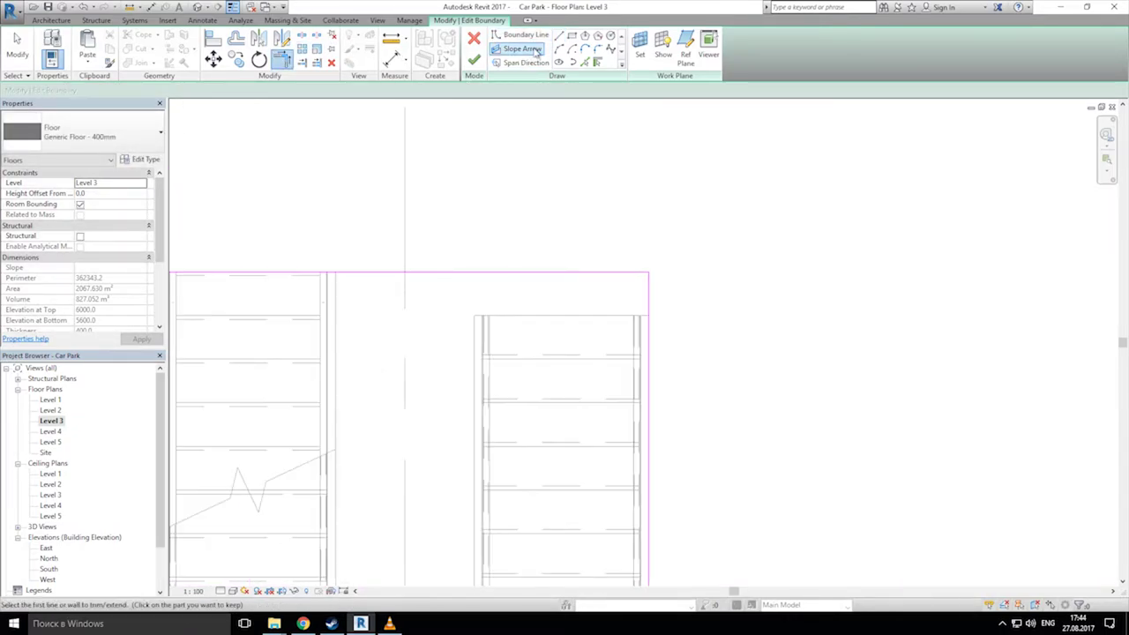
click(474, 314)
click(649, 315)
key(t)
key(r)
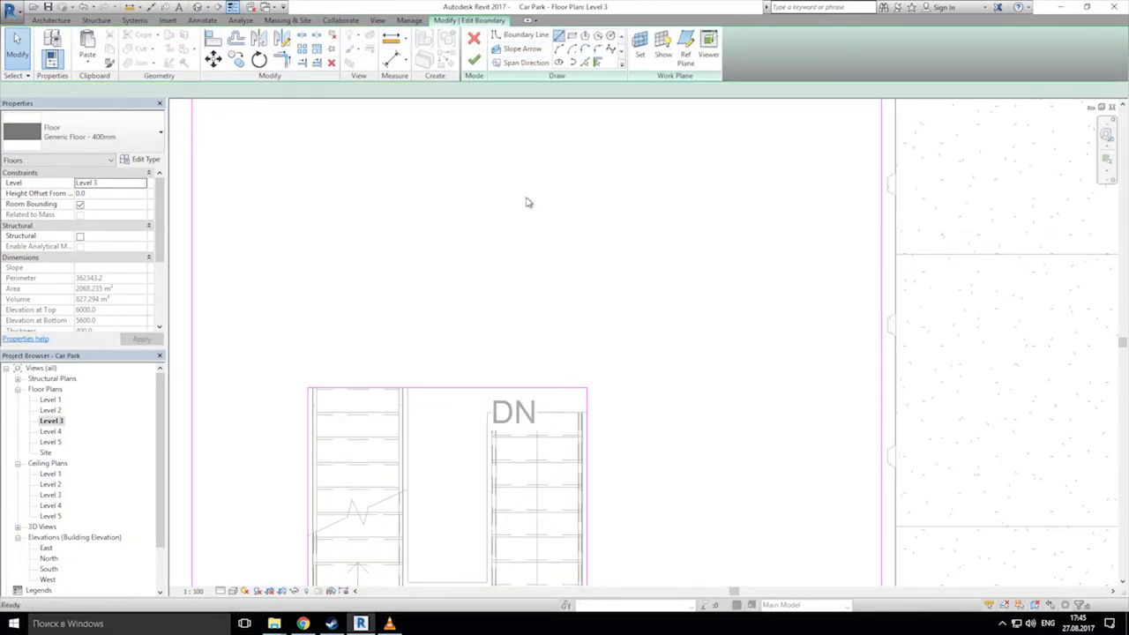
Step: Step the Level 3 opening in at the left front corner stair's shorter flight, and trim the excess outline
click(559, 36)
click(491, 412)
click(486, 387)
click(487, 412)
click(587, 412)
key(t)
key(r)
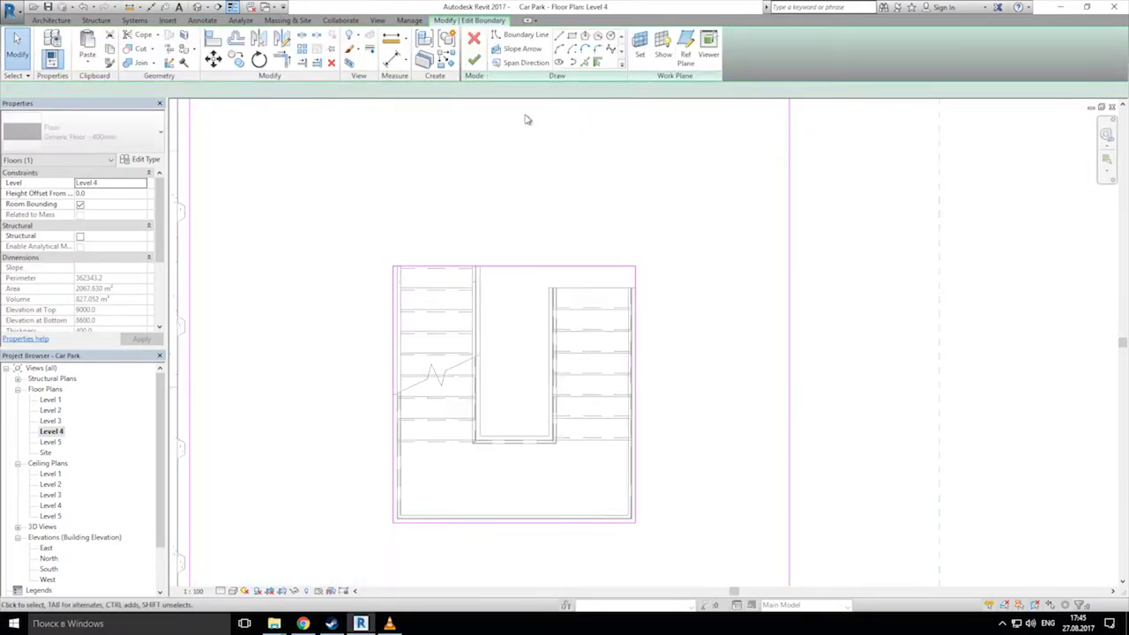
Step: Draw the stepped boundary at the right front corner stair's shorter flight on Level 4, and trim the opening outline to it
key(l)
key(i)
click(548, 265)
click(548, 287)
click(635, 288)
click(282, 59)
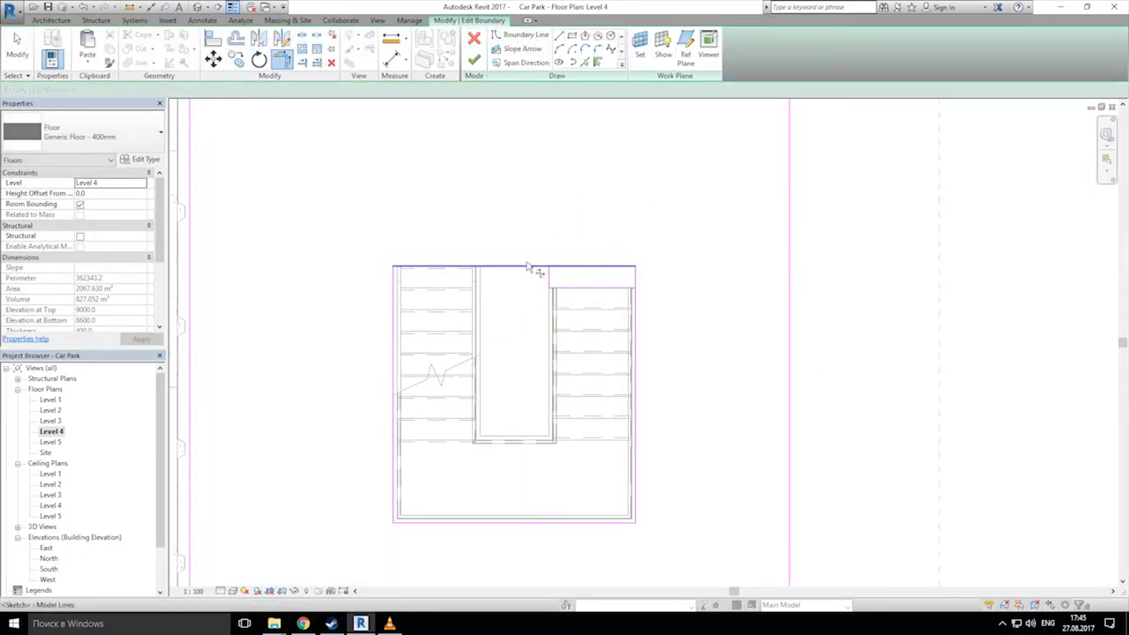
click(632, 298)
Step: Step the Level 4 opening in at the rear middle stair's shorter flight, and trim the excess outline at both corners
scroll(381, 186, down, 8)
scroll(597, 315, up, 10)
key(l)
key(i)
click(475, 268)
click(475, 312)
click(649, 312)
key(t)
key(r)
click(460, 268)
click(474, 288)
click(564, 312)
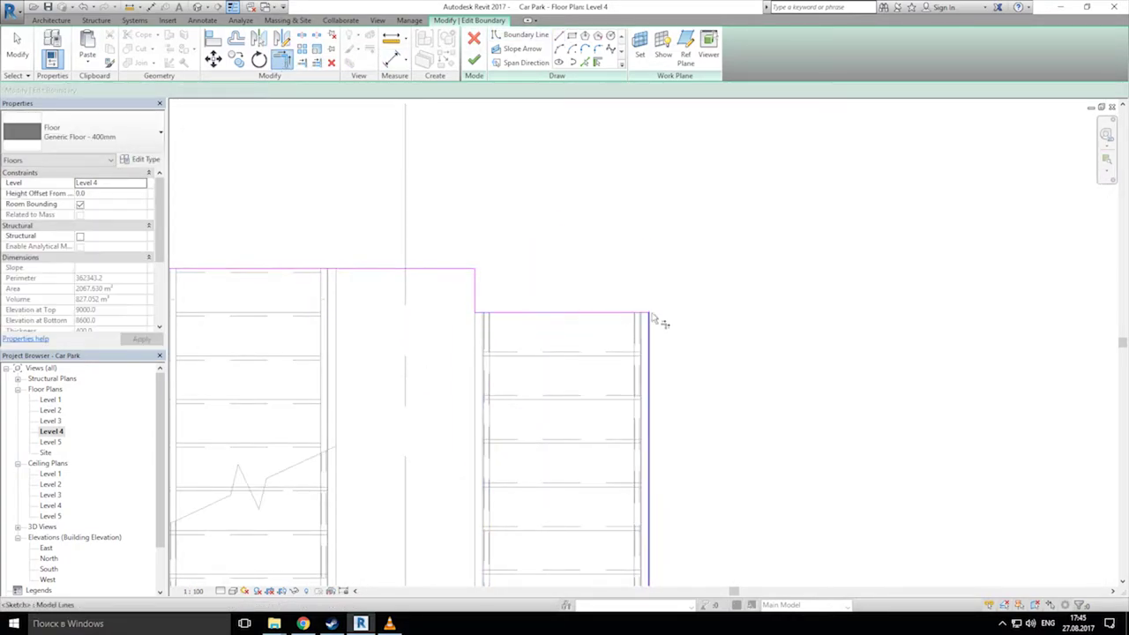
click(650, 319)
Step: Step the Level 4 opening in by 1100 by 275 mm at the left front corner stair's shorter flight, and trim the outline
scroll(670, 291, down, 10)
middle_drag(552, 340, 552, 341)
scroll(552, 340, up, 6)
key(l)
key(i)
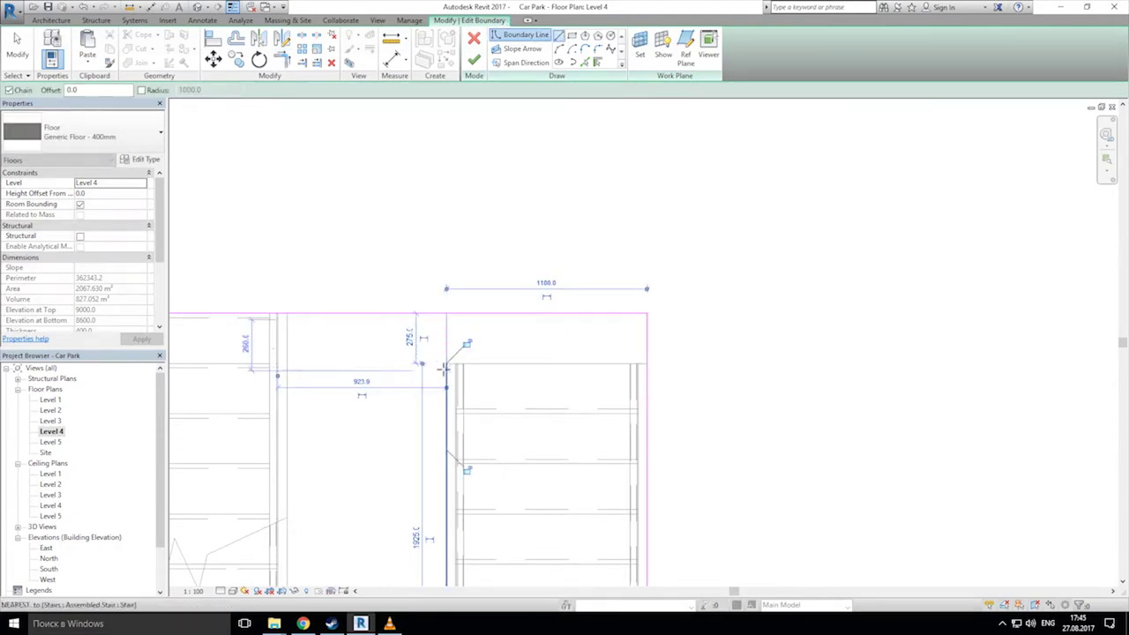
key(t)
key(r)
key(Escape)
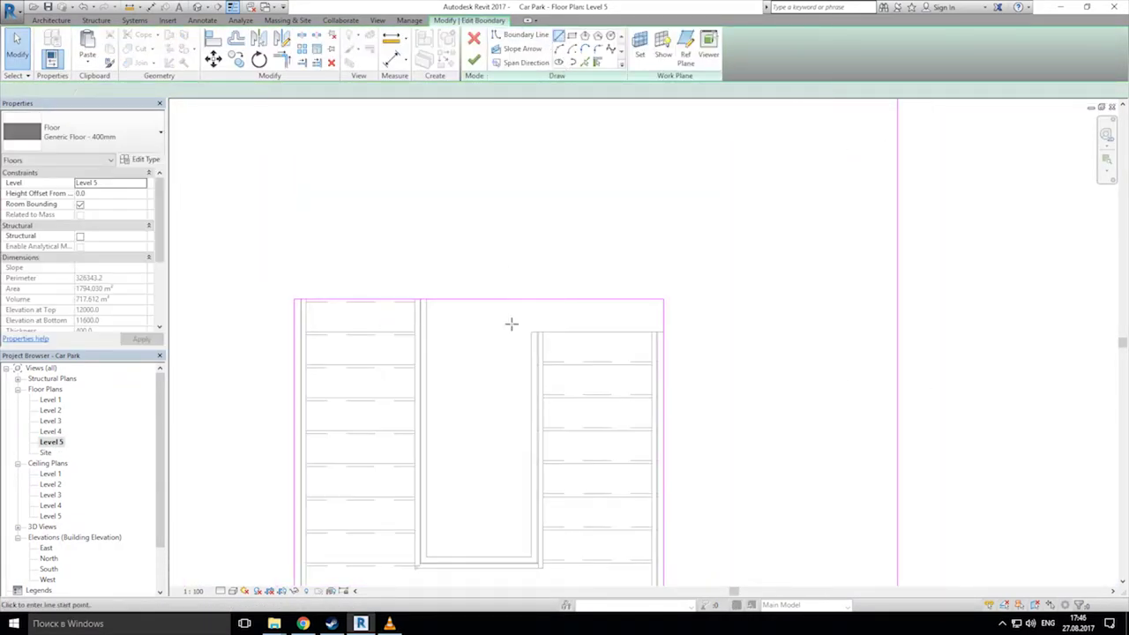
Step: Draw the stepped boundary at the right front corner stair's shorter flight on Level 5, and trim the opening outline to it
click(531, 299)
click(531, 332)
click(663, 331)
click(282, 59)
click(530, 313)
click(503, 299)
click(600, 331)
Step: Step the Level 5 opening in by 275 mm at the rear middle stair's shorter flight, and trim the excess outline
scroll(584, 367, down, 3)
scroll(582, 373, down, 2)
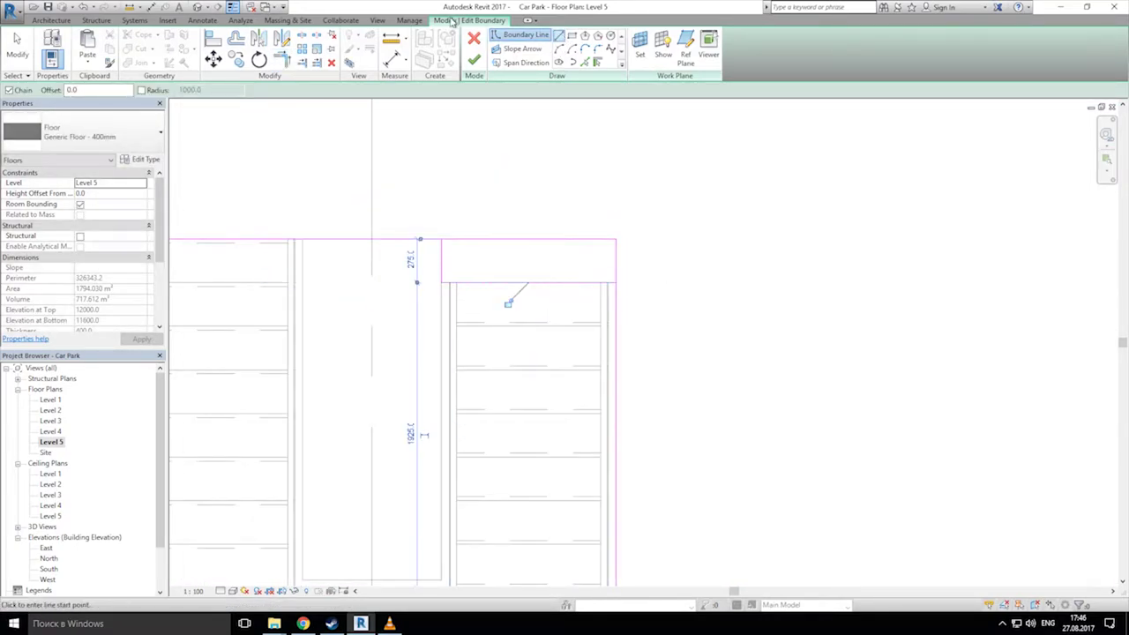
key(t)
key(r)
Step: Draw the stepped boundary lines at the left front corner stair's shorter flight on Level 5, and trim the opening to them
scroll(626, 308, down, 3)
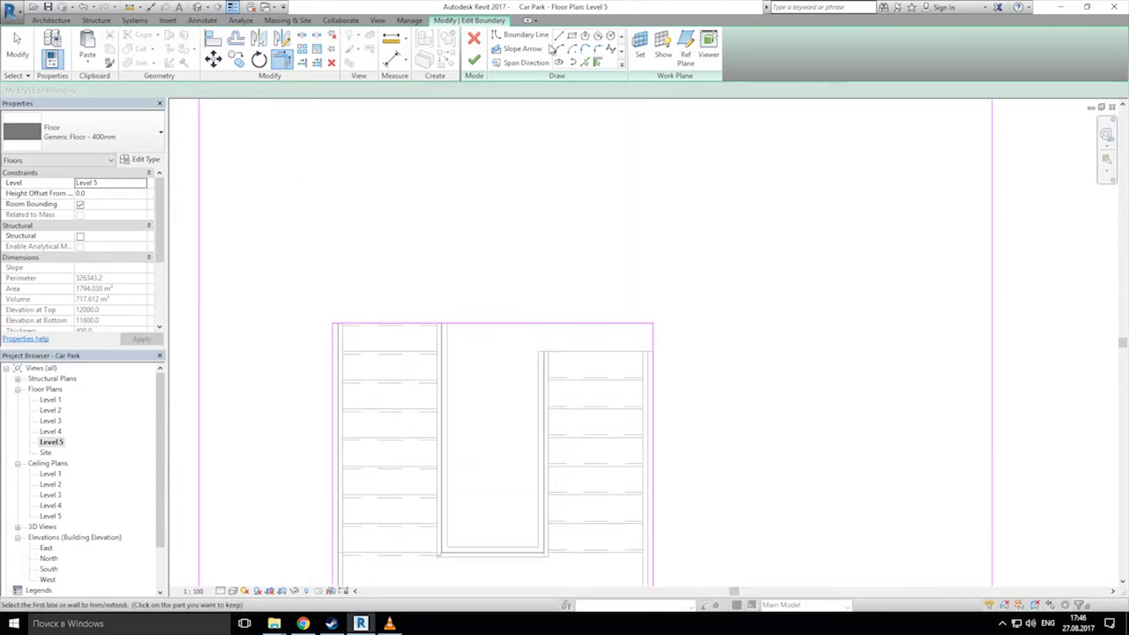
click(536, 322)
click(652, 351)
key(t)
key(r)
click(515, 323)
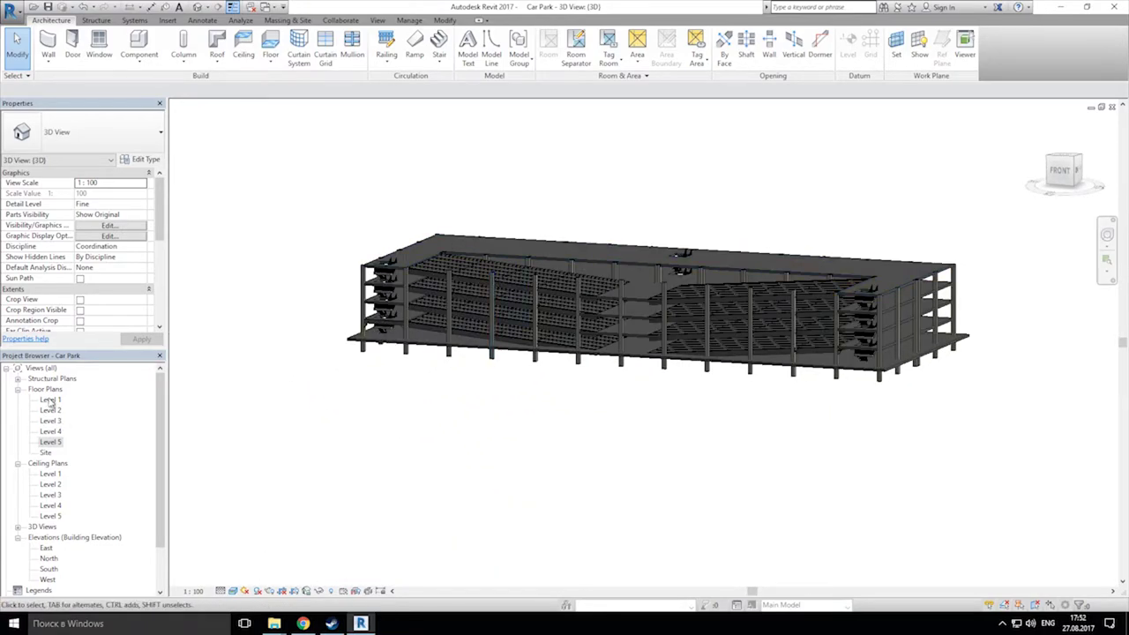
Step: On the Level 1 plan, draw a 7900 mm Storefront curtain wall between the grid E and F columns beside the left front corner stair
double_click(49, 401)
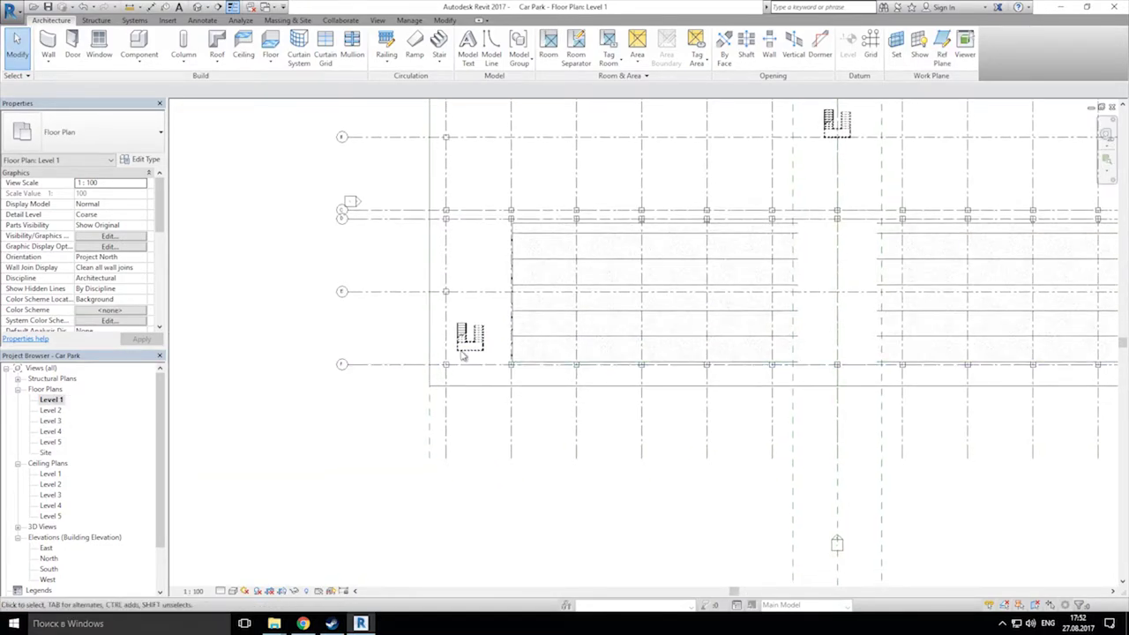
scroll(463, 361, up, 2)
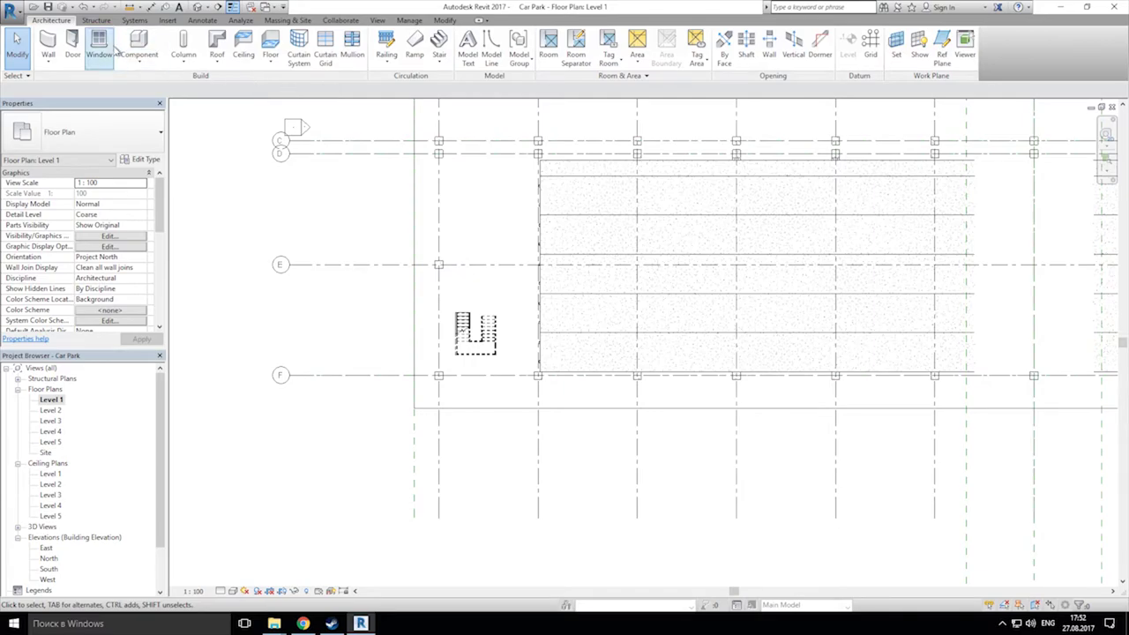
click(50, 62)
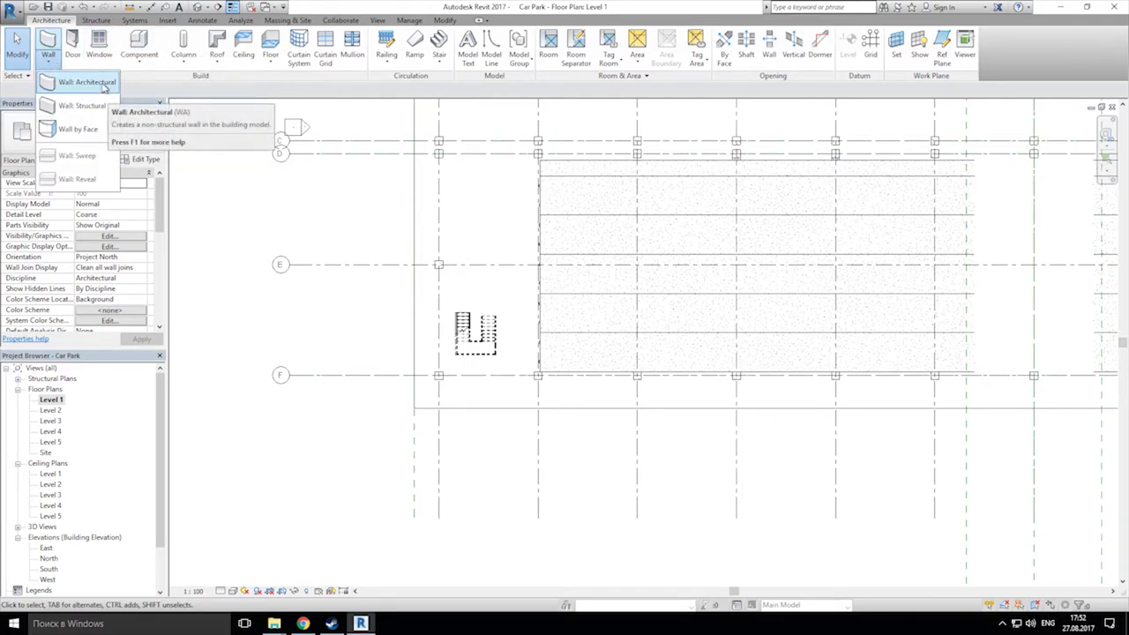
click(81, 82)
click(114, 135)
scroll(119, 304, down, 5)
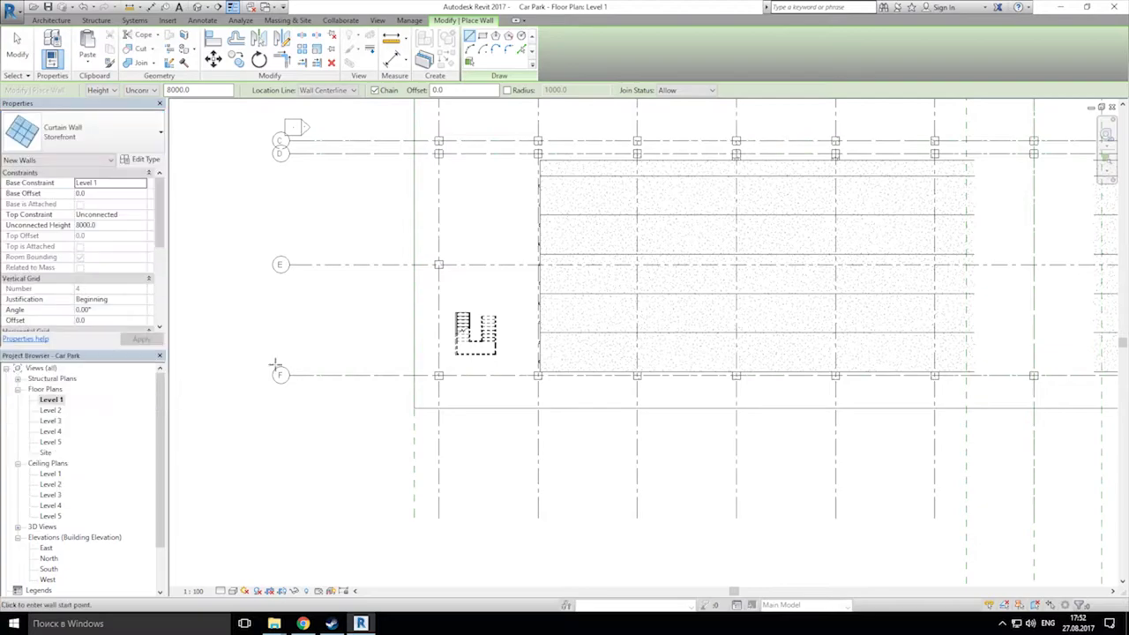
scroll(441, 311, up, 6)
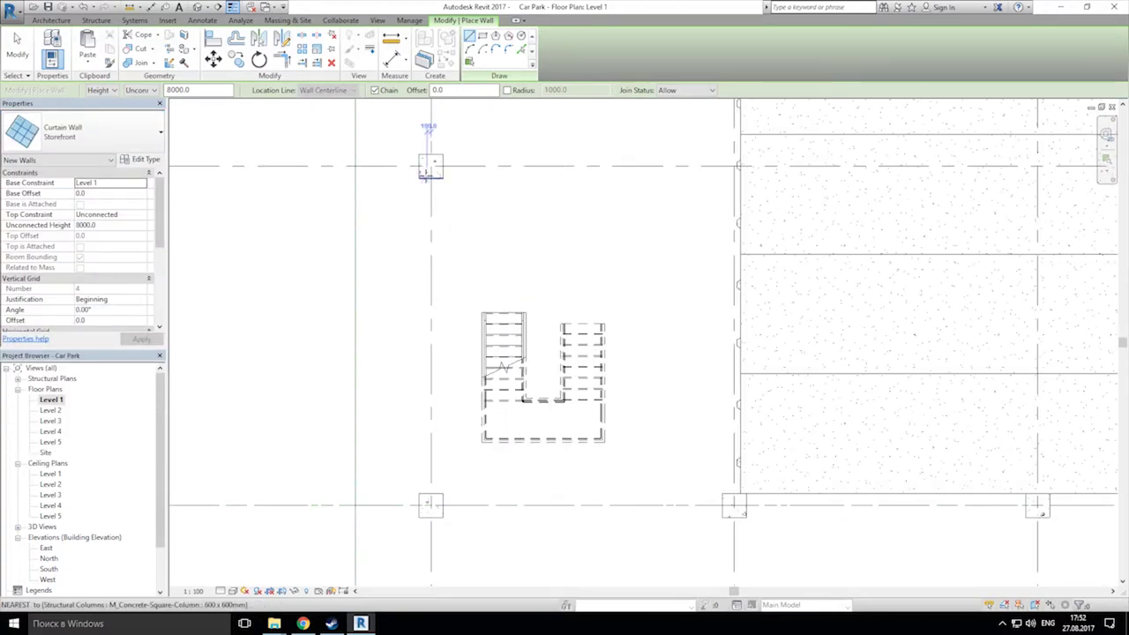
click(431, 176)
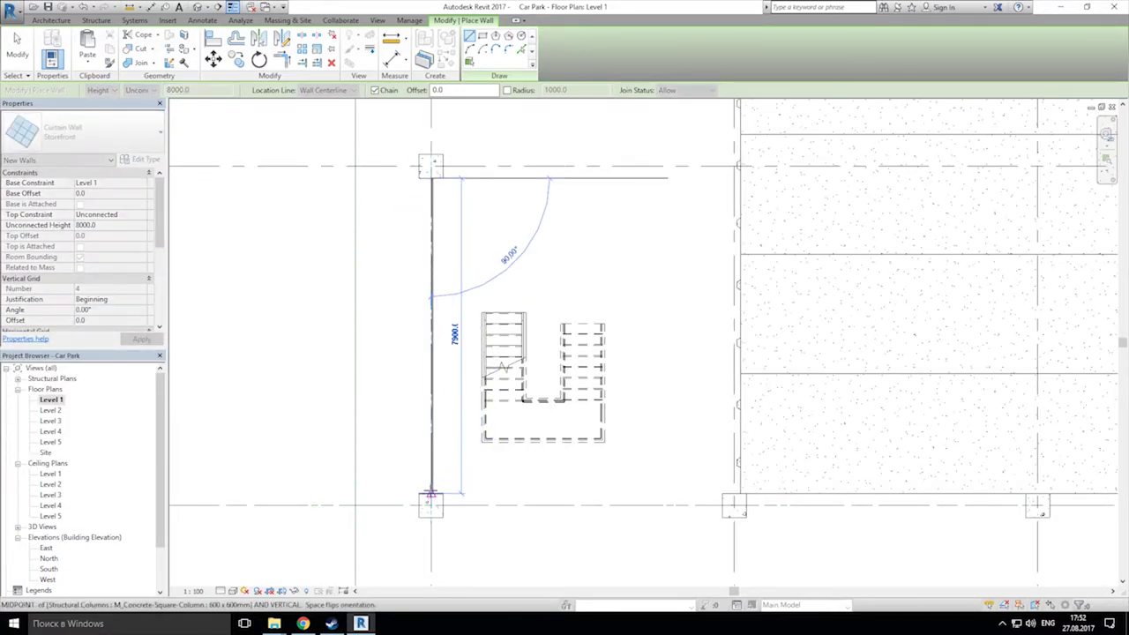
click(441, 505)
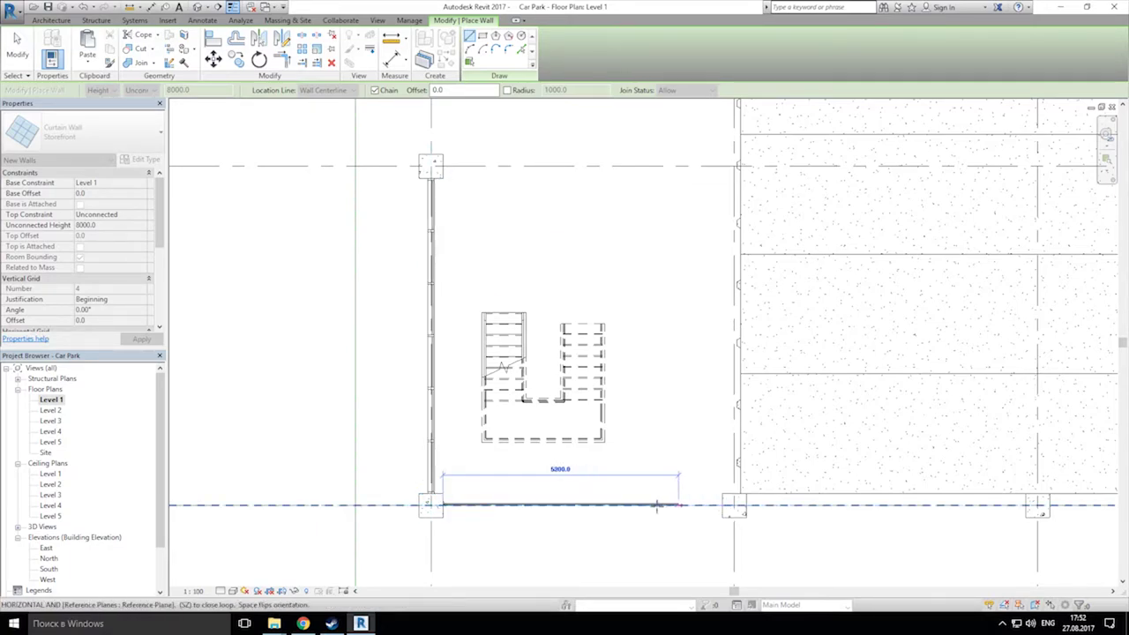
key(Escape)
key(Escape)
Step: Draw a second Storefront curtain wall about 7000 mm long along grid F between the two columns in front of the corner stair
scroll(533, 547, up, 2)
scroll(533, 544, down, 2)
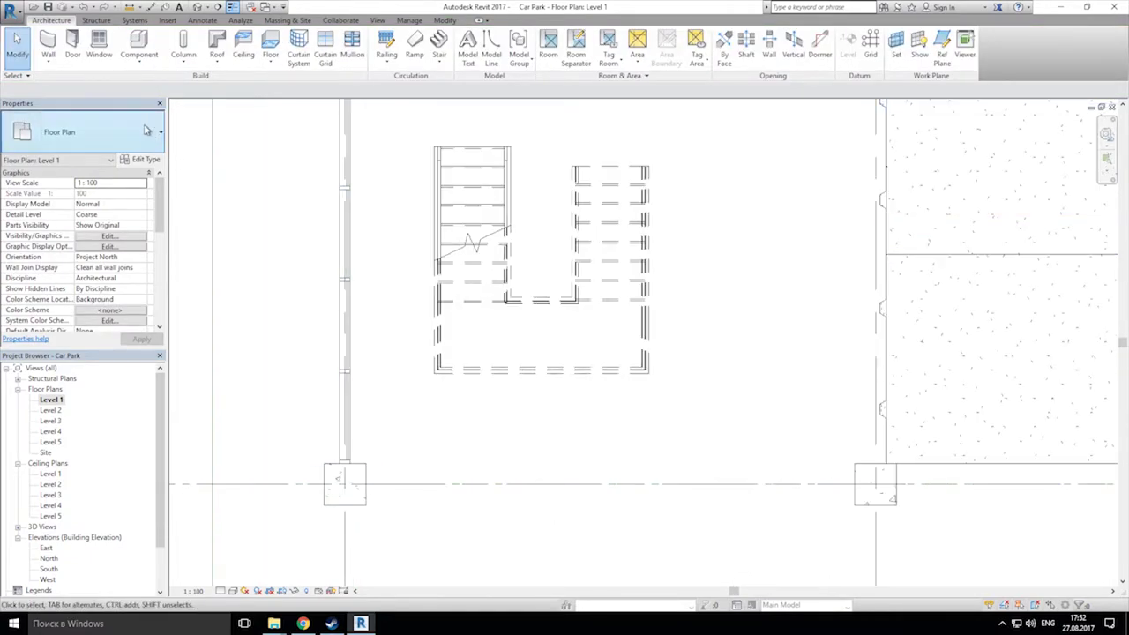
click(50, 45)
middle_drag(521, 470, 373, 370)
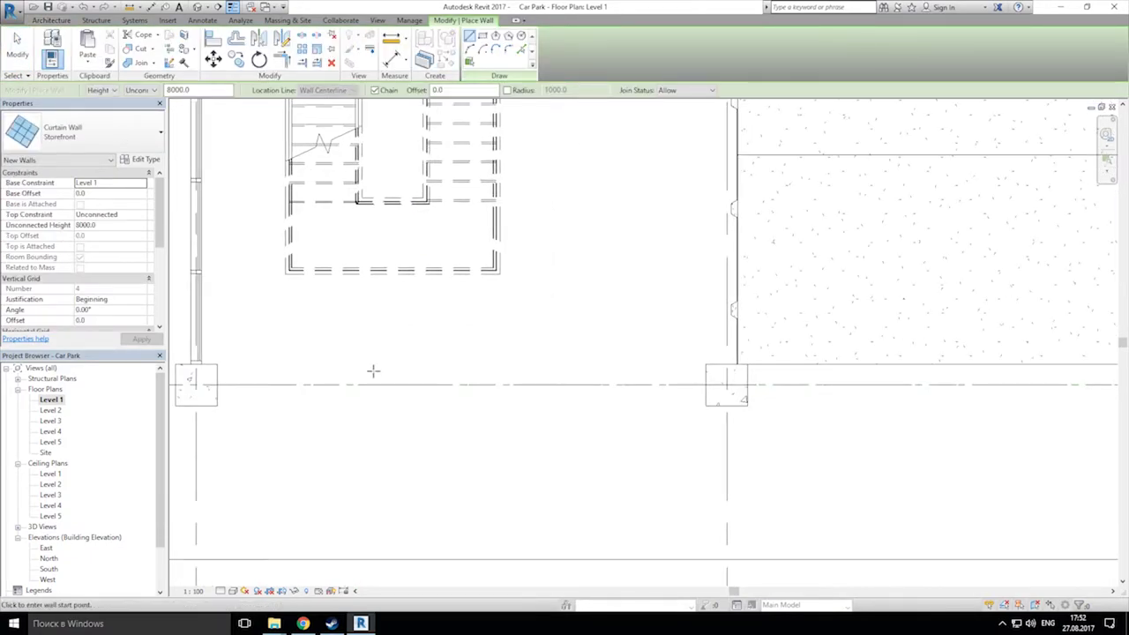
click(217, 384)
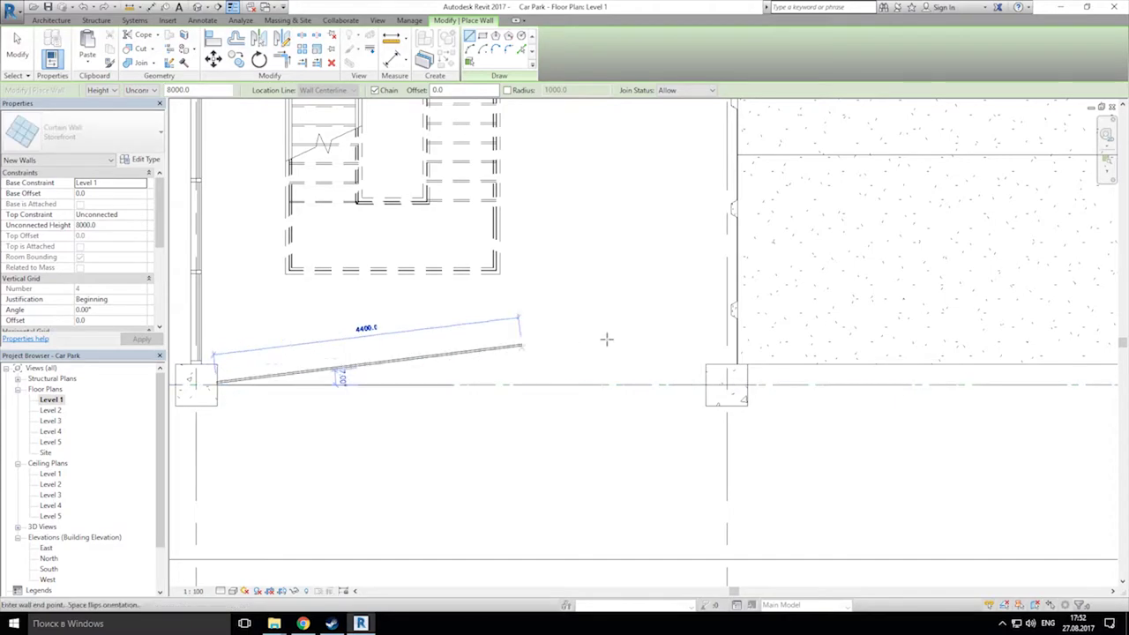
click(705, 385)
key(Escape)
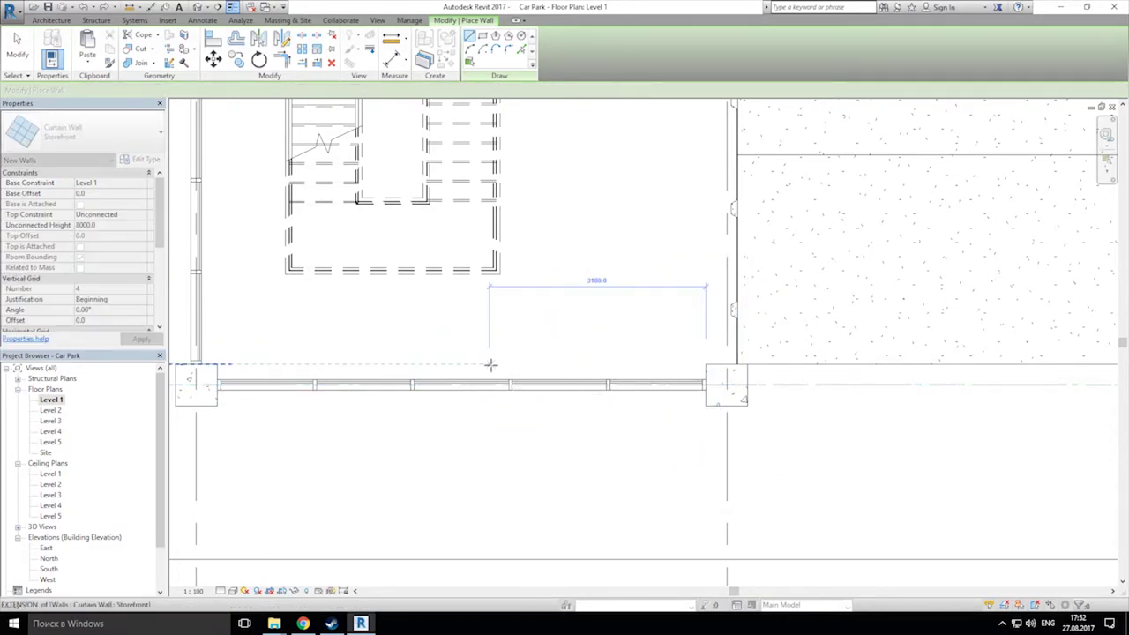
key(Escape)
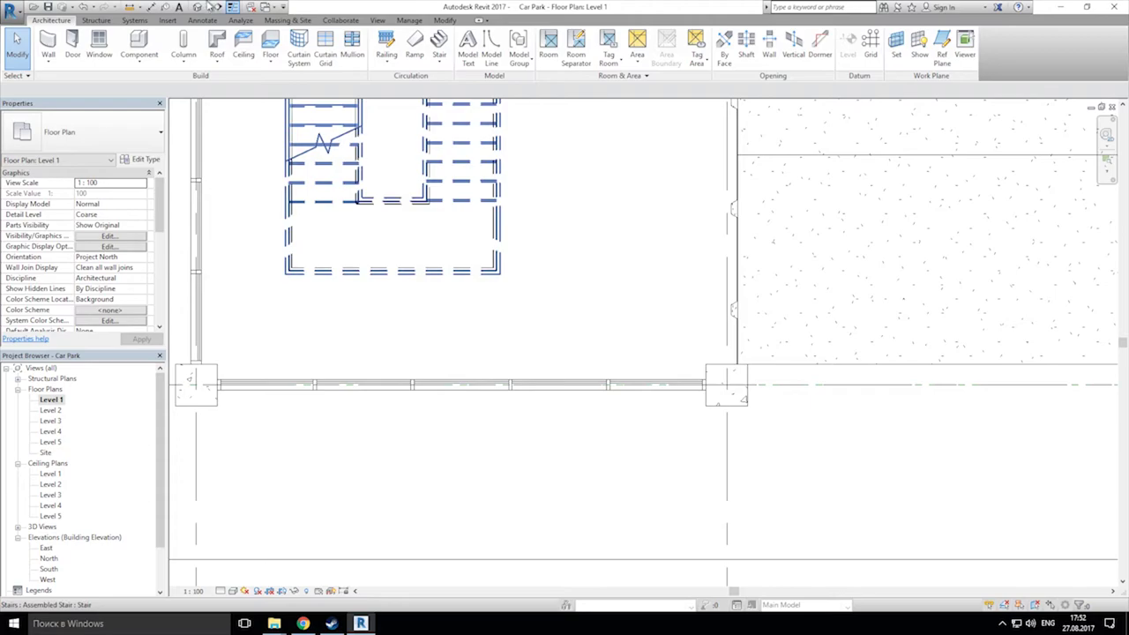
Step: In the 3D view, raise the front curtain wall to the underside of the uppermost beam, at a height of 11600 mm
click(196, 6)
scroll(388, 314, up, 10)
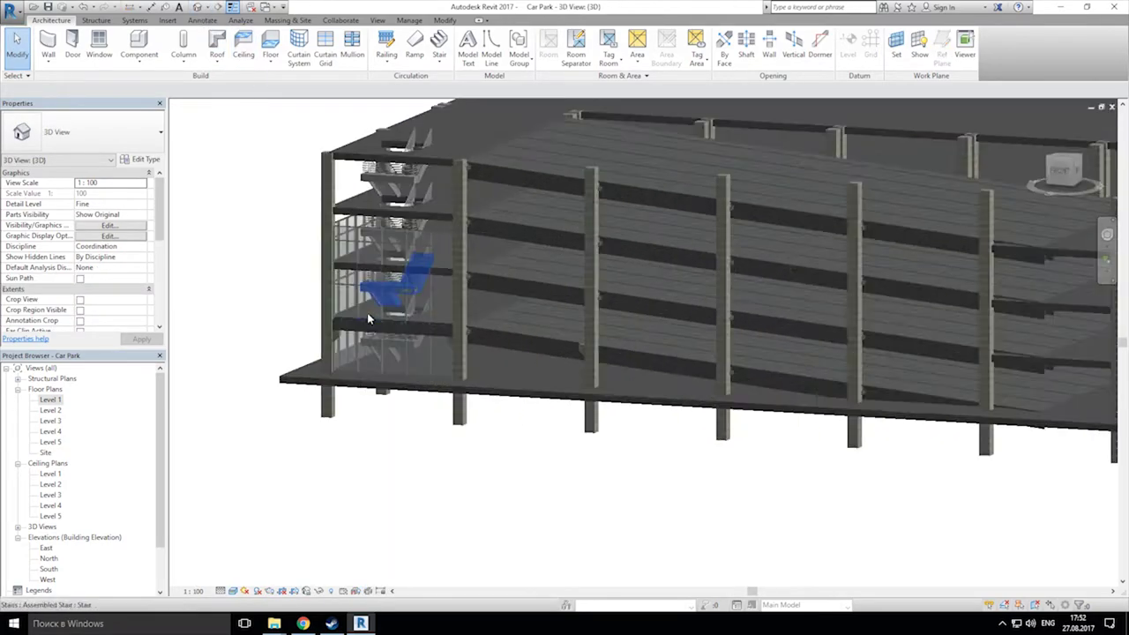
scroll(566, 327, down, 3)
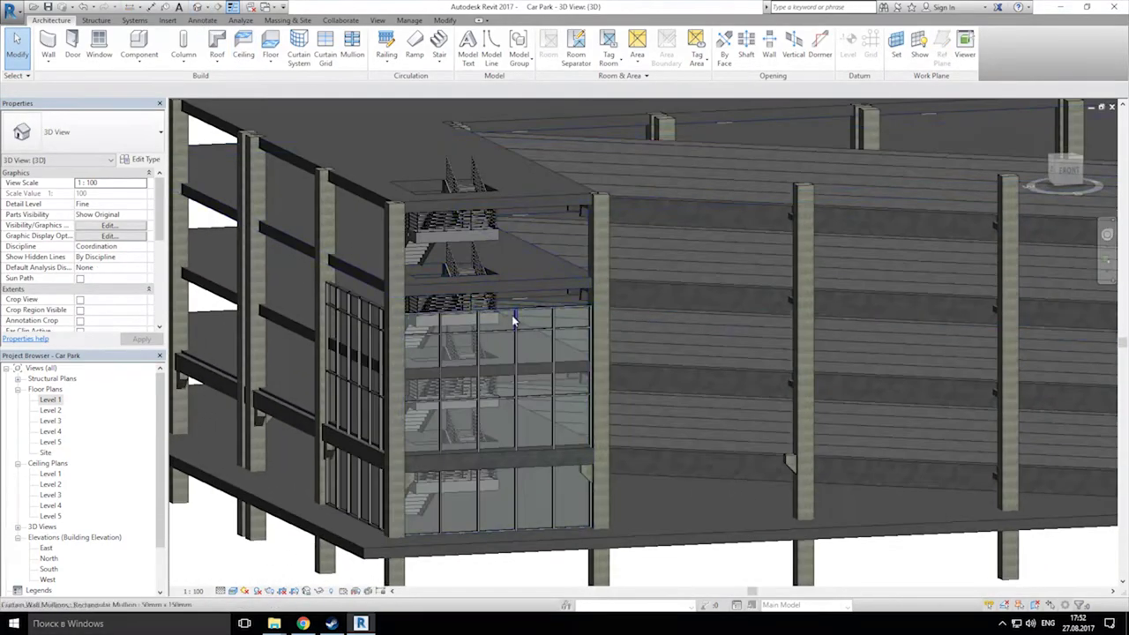
click(491, 317)
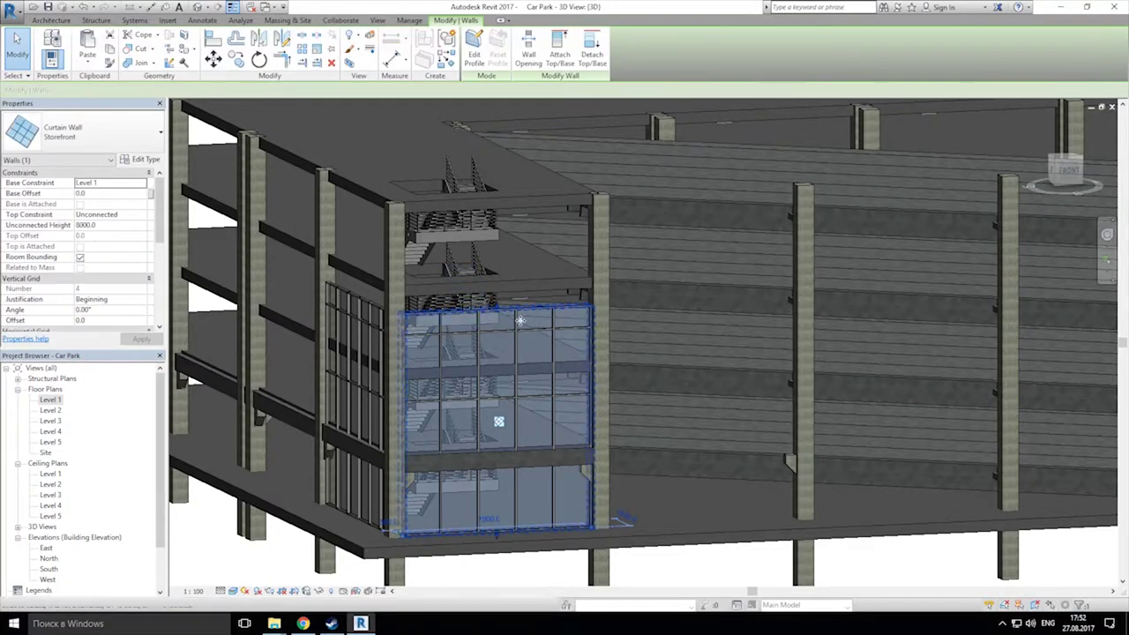
scroll(502, 311, up, 3)
drag(505, 310, 382, 190)
scroll(443, 181, up, 3)
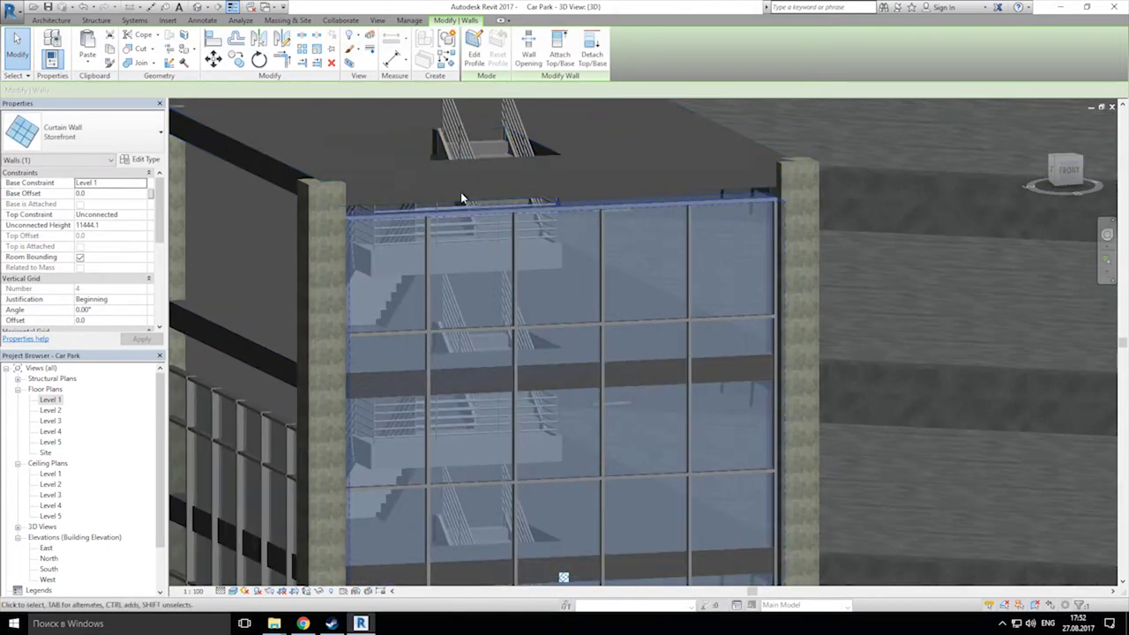
drag(557, 206, 361, 205)
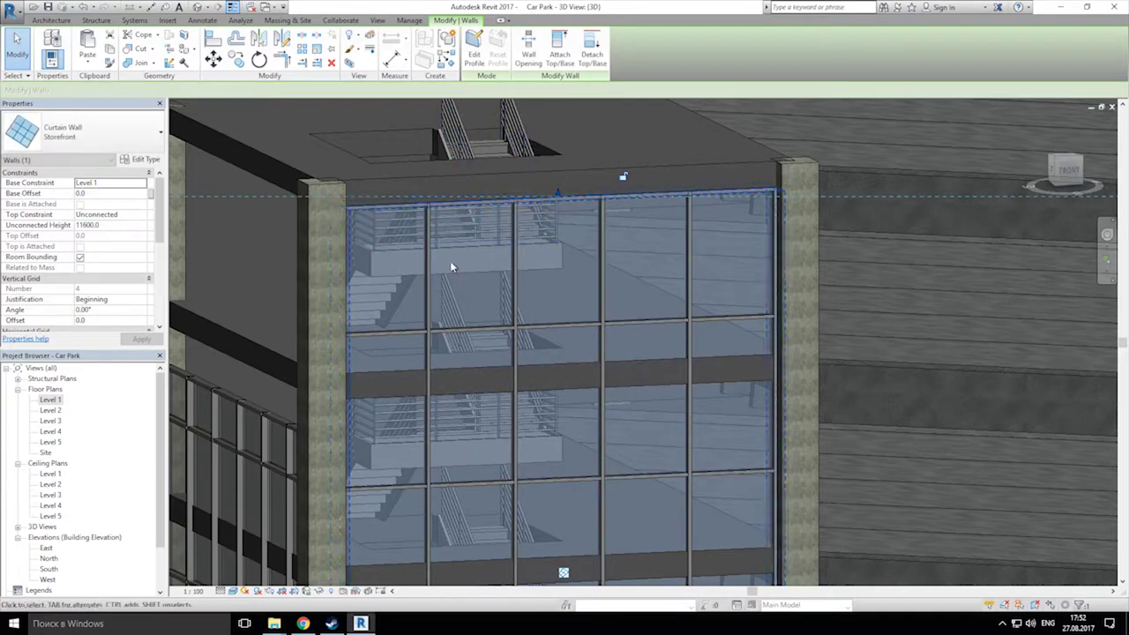
key(Escape)
Step: Align the top of the side curtain wall with the underside of the uppermost beam
shift+middle_drag(526, 245, 623, 303)
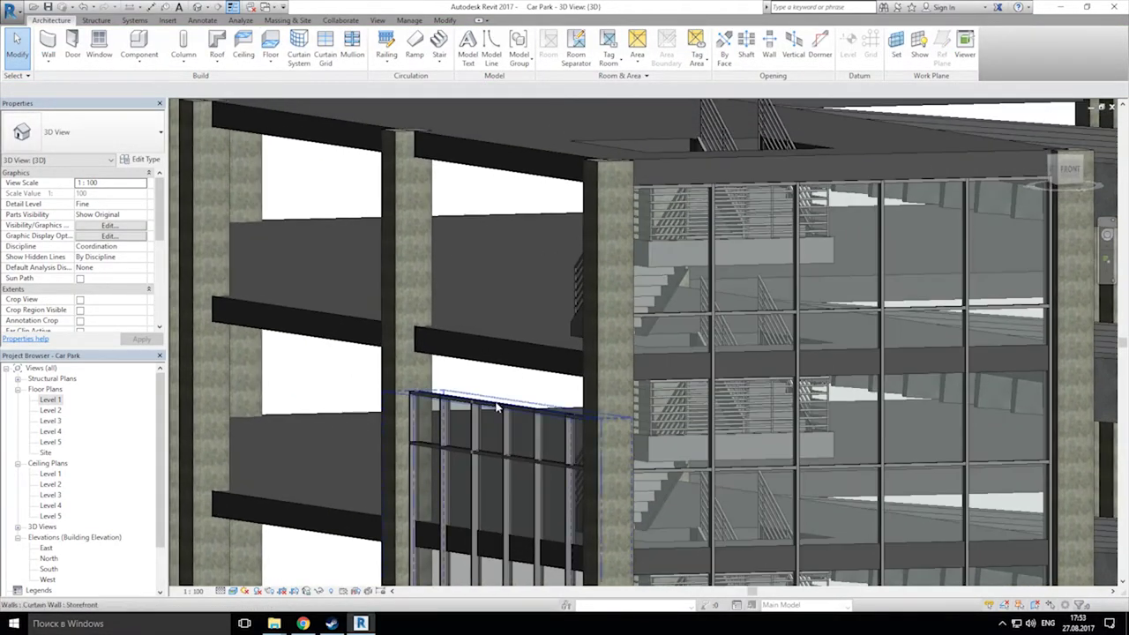
click(499, 407)
click(213, 40)
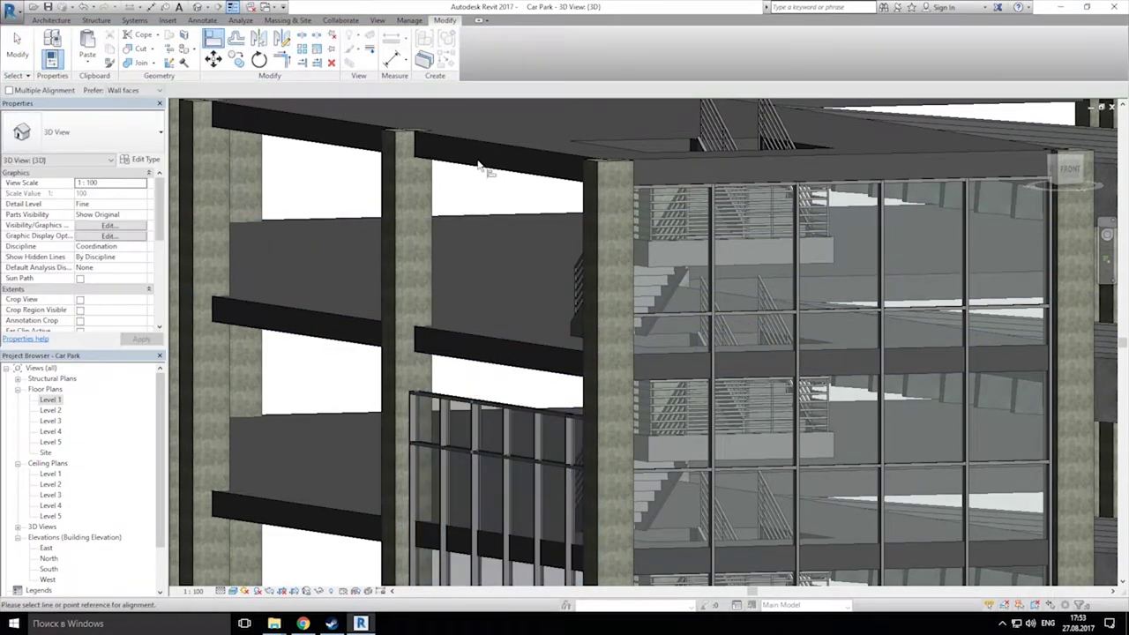
click(499, 408)
key(Escape)
Step: Align the top of the side Storefront curtain wall at the corner stair with the underside of the lowest beam
scroll(408, 310, down, 5)
shift+middle_drag(519, 310, 405, 150)
scroll(742, 406, up, 3)
shift+middle_drag(743, 408, 650, 409)
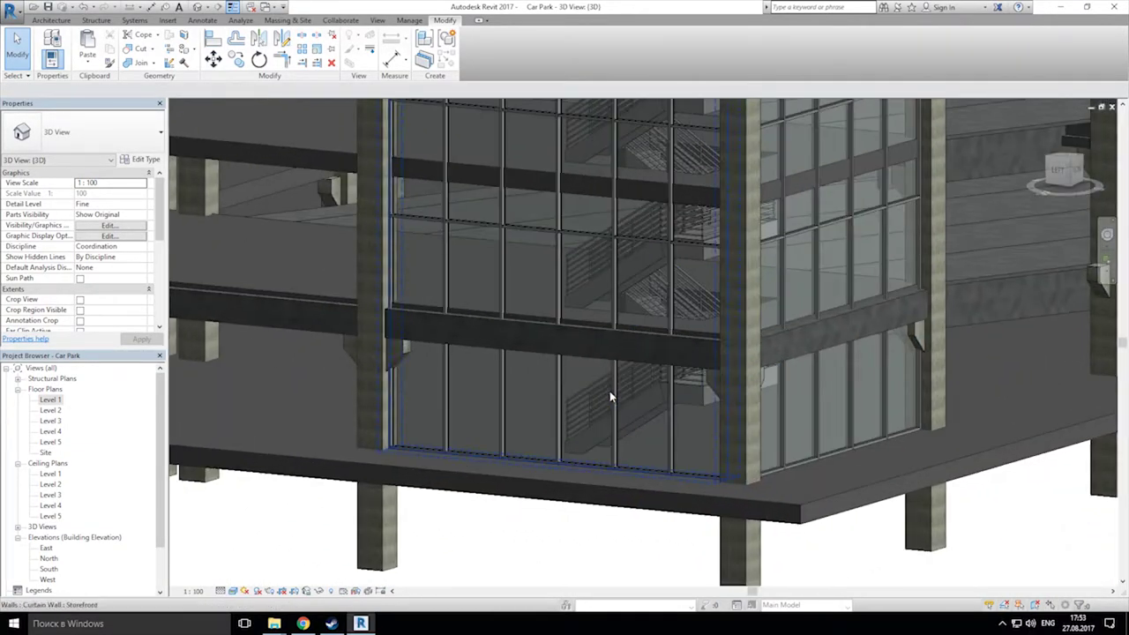
click(613, 437)
shift+middle_drag(605, 330, 473, 392)
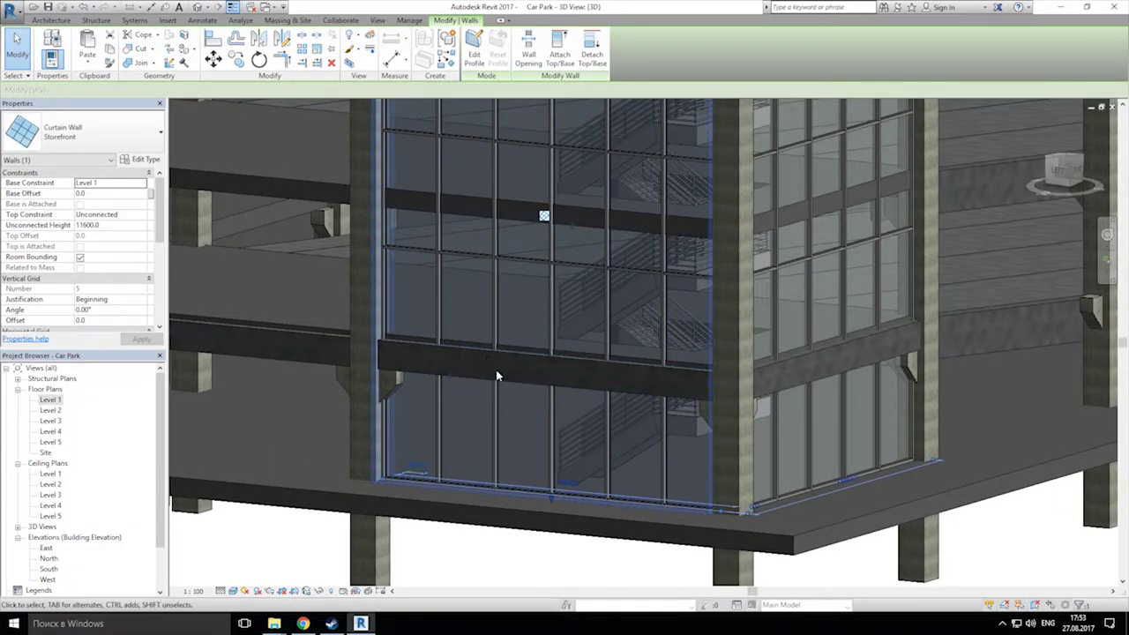
mouse_move(562, 371)
shift+middle_down()
mouse_move(585, 383)
mouse_move(599, 428)
mouse_move(544, 378)
shift+middle_up()
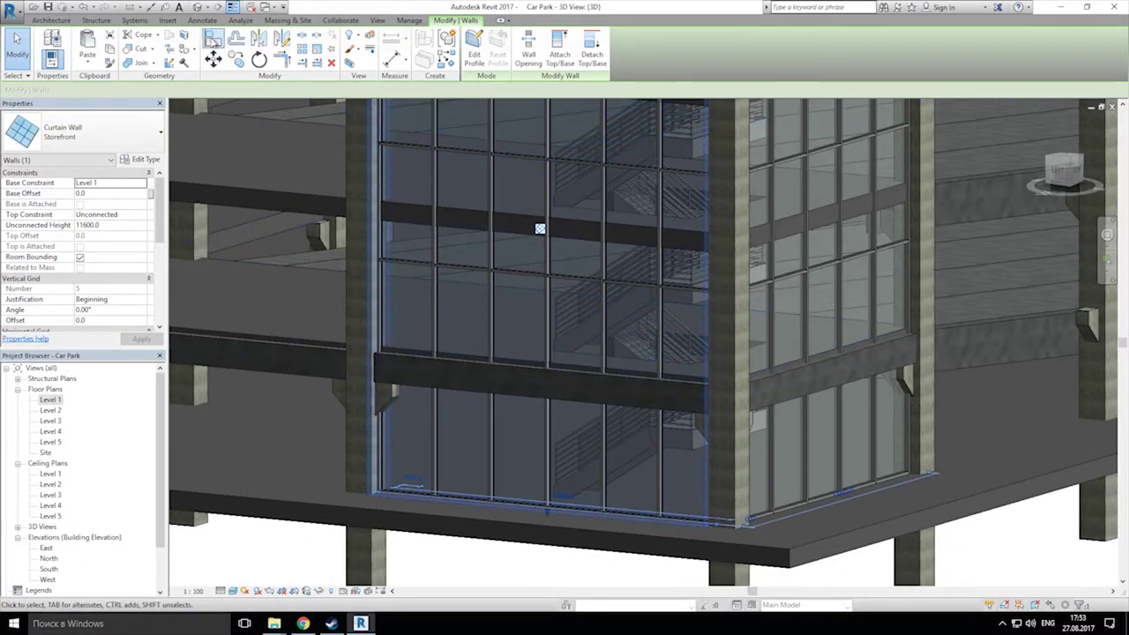
click(213, 40)
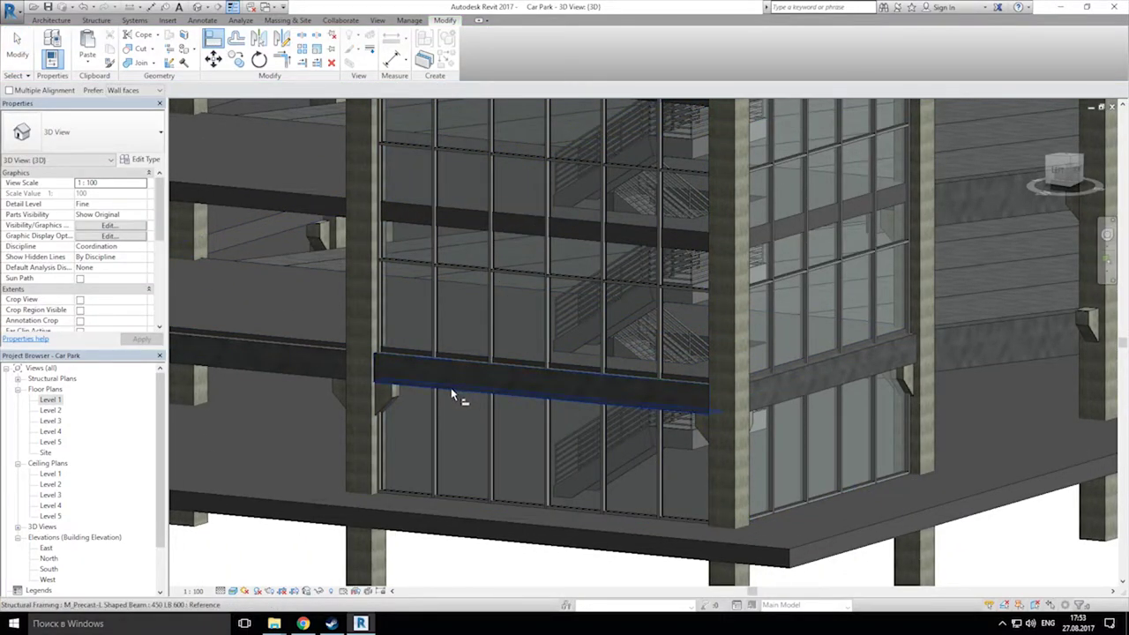
click(451, 392)
middle_drag(469, 218, 532, 473)
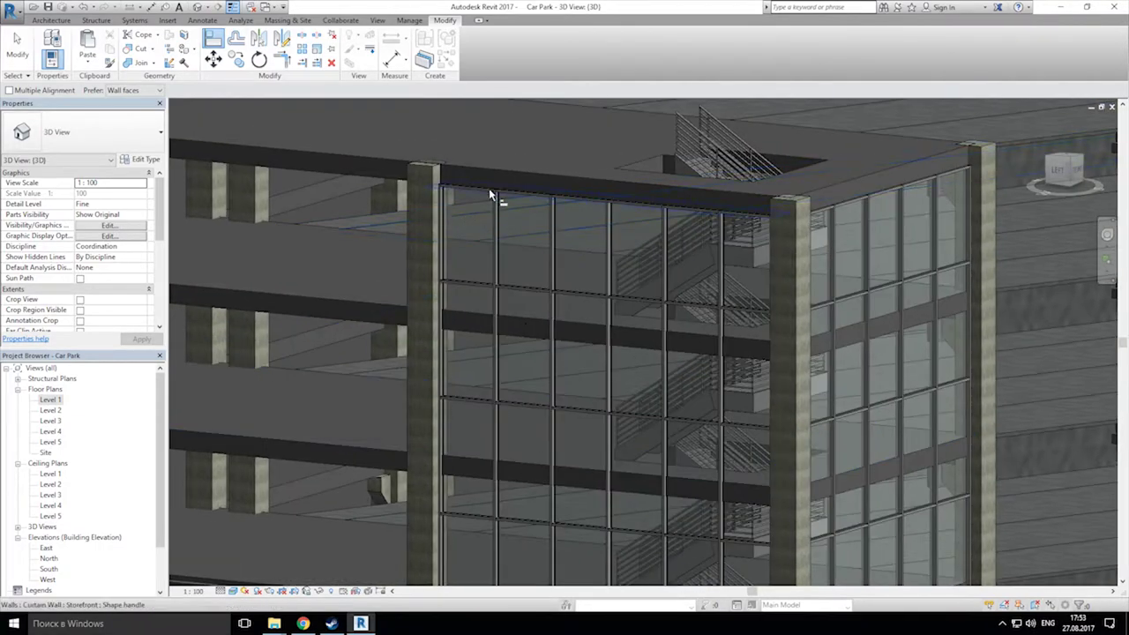
click(490, 189)
Step: Align the top of the front Storefront curtain wall with the underside of the lowest beam on its side
middle_drag(799, 397, 463, 111)
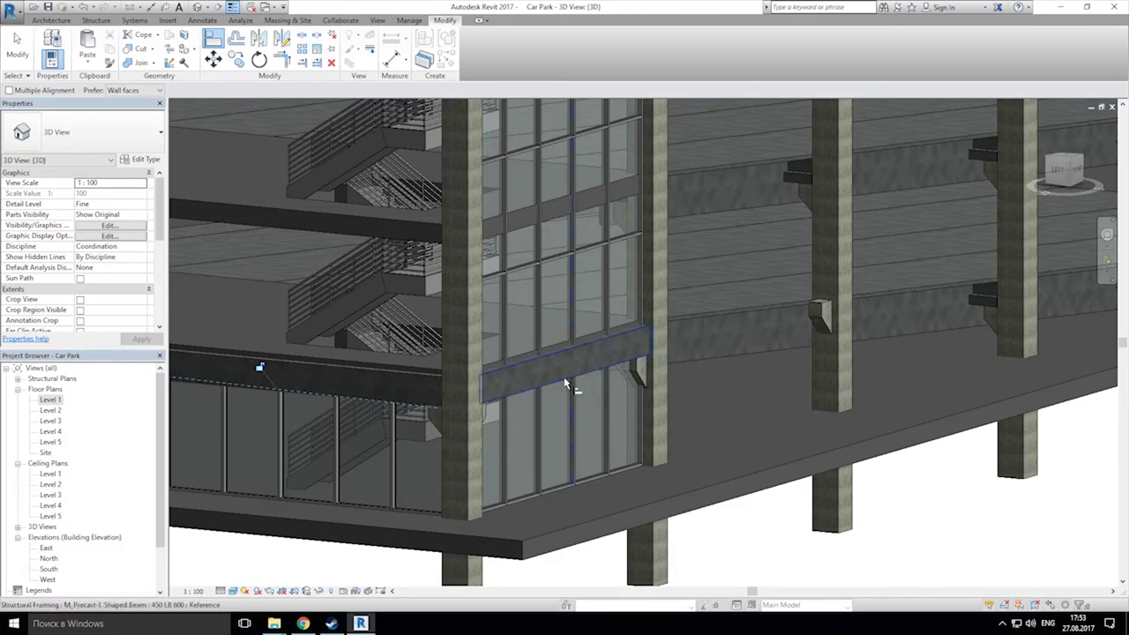
middle_drag(542, 308, 566, 411)
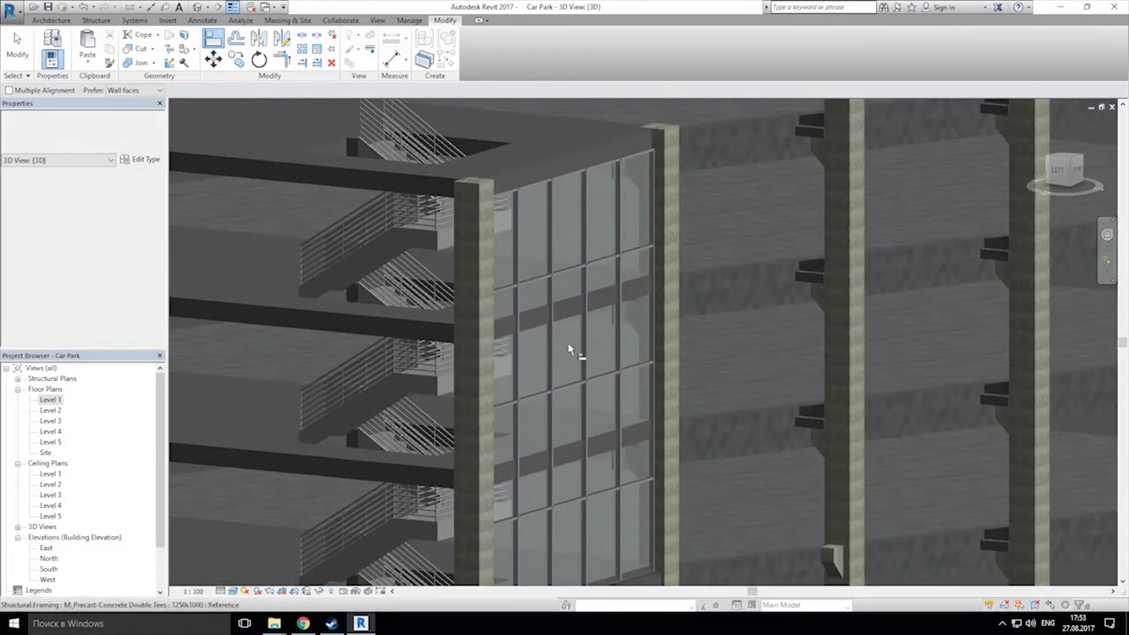
key(Tab)
key(Tab)
key(Tab)
key(Tab)
key(Tab)
key(Tab)
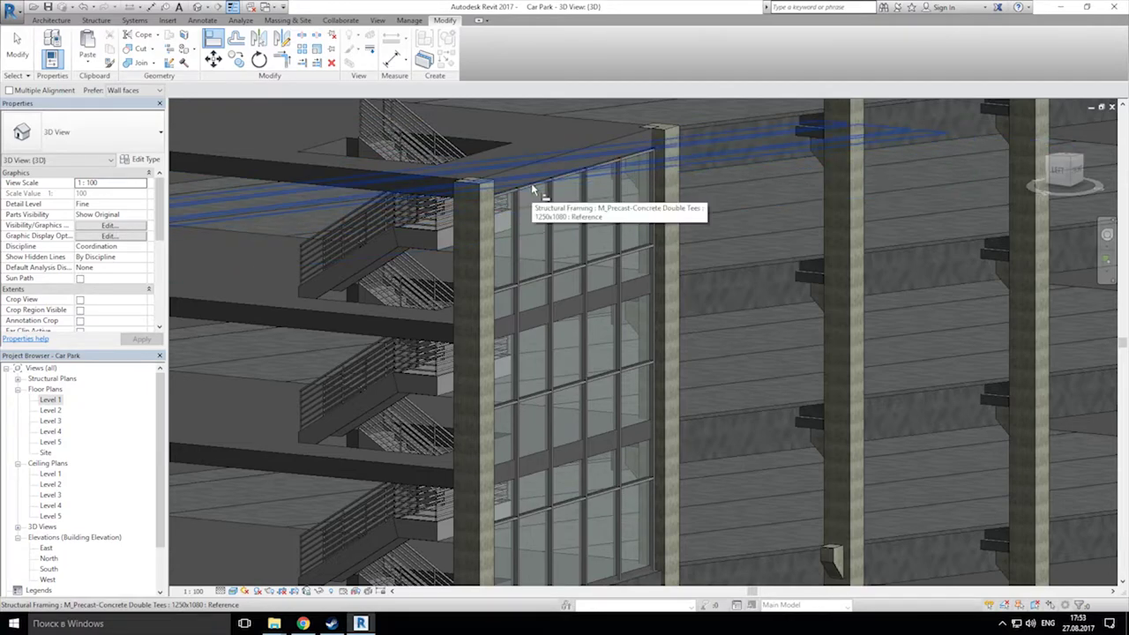
key(Tab)
key(Tab)
key(Tab)
key(Tab)
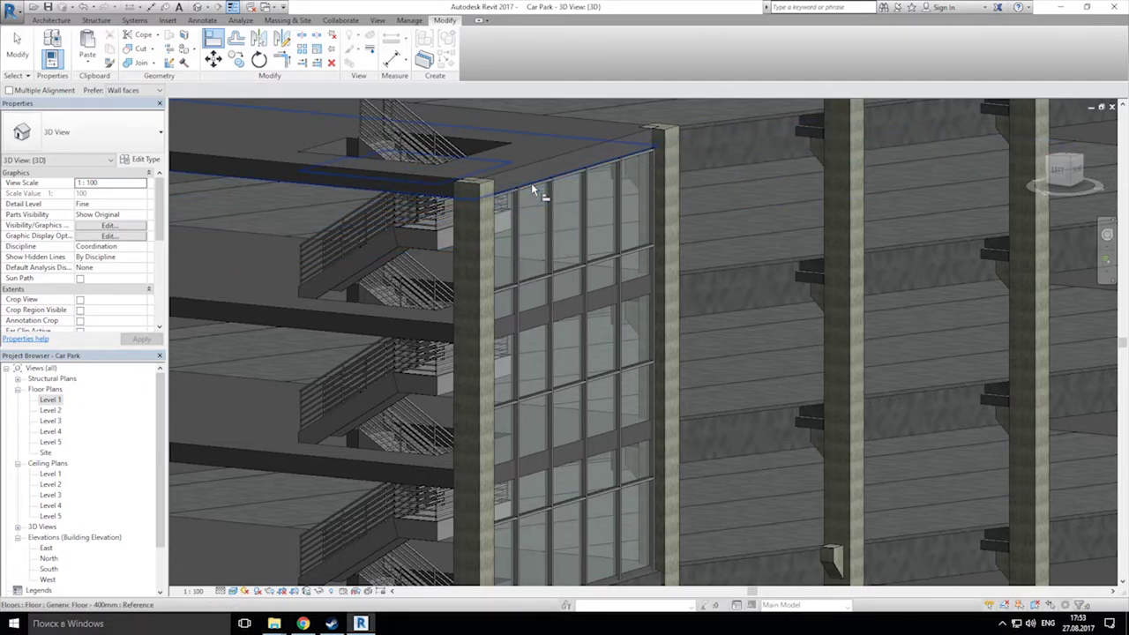
key(Tab)
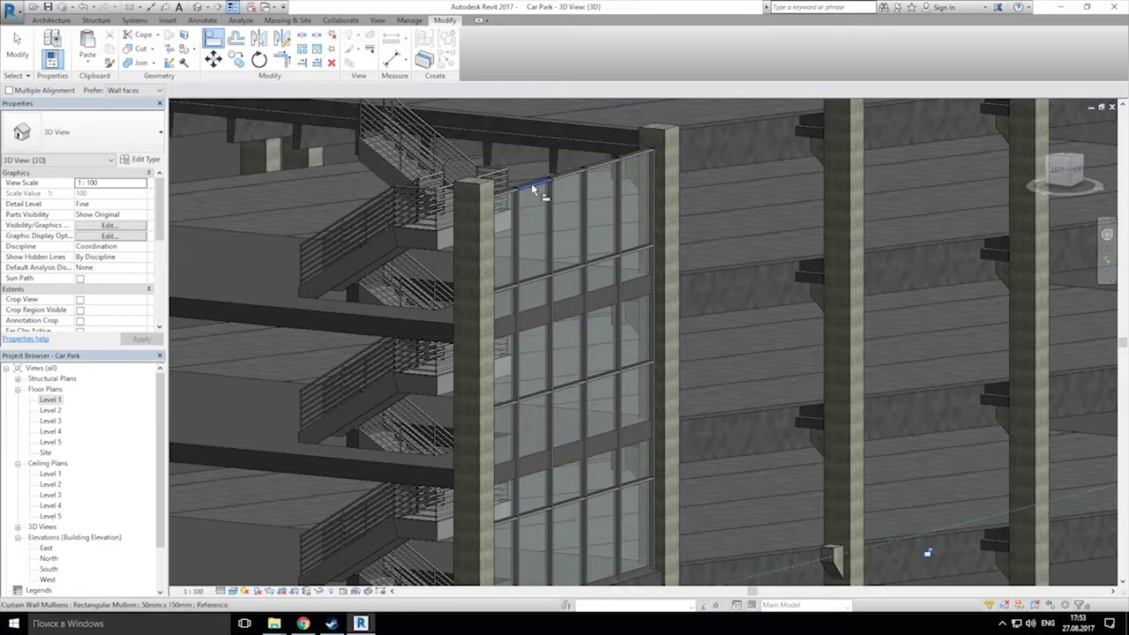
middle_drag(591, 265, 527, 7)
scroll(432, 308, up, 5)
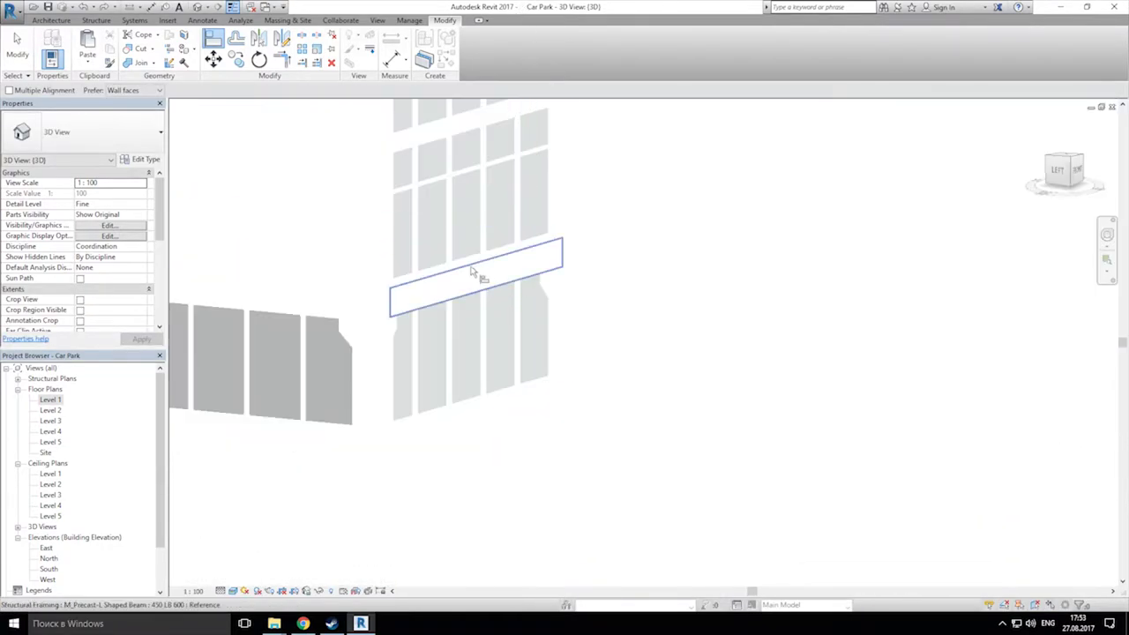
key(Tab)
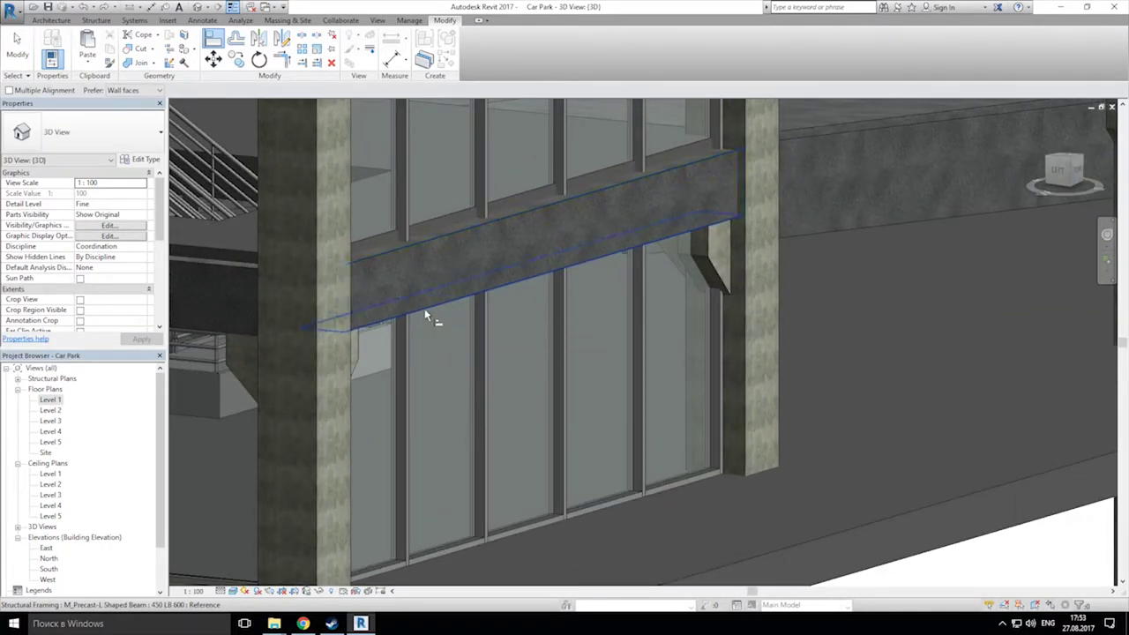
scroll(430, 299, down, 5)
shift+middle_drag(432, 300, 471, 282)
middle_drag(415, 214, 905, 494)
scroll(496, 231, down, 4)
scroll(494, 220, up, 6)
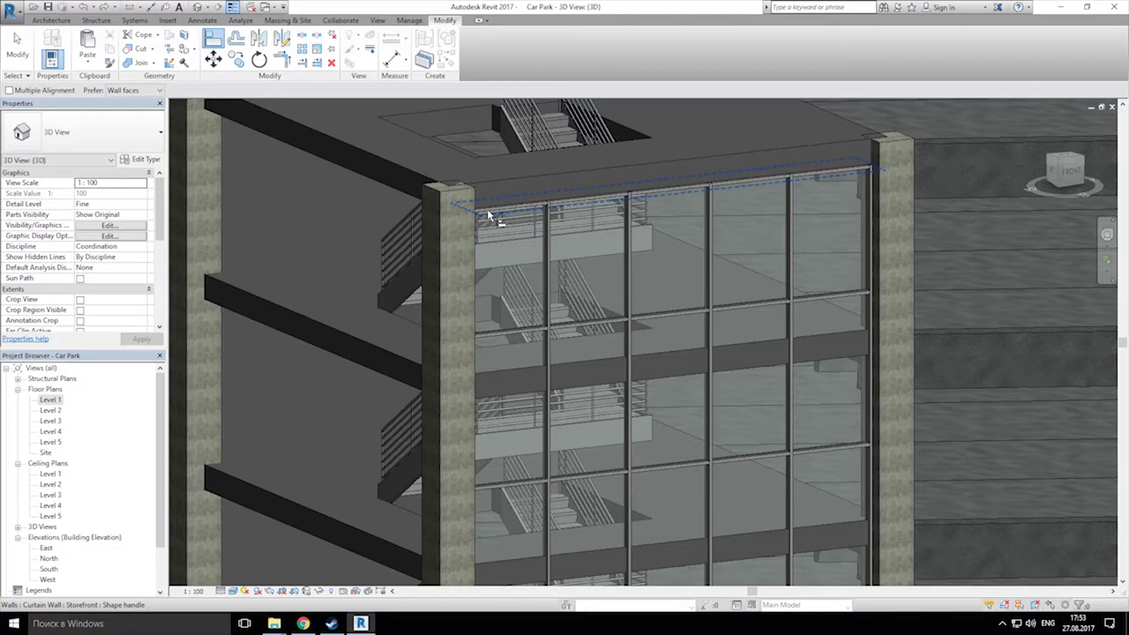
scroll(567, 270, down, 4)
scroll(573, 336, up, 5)
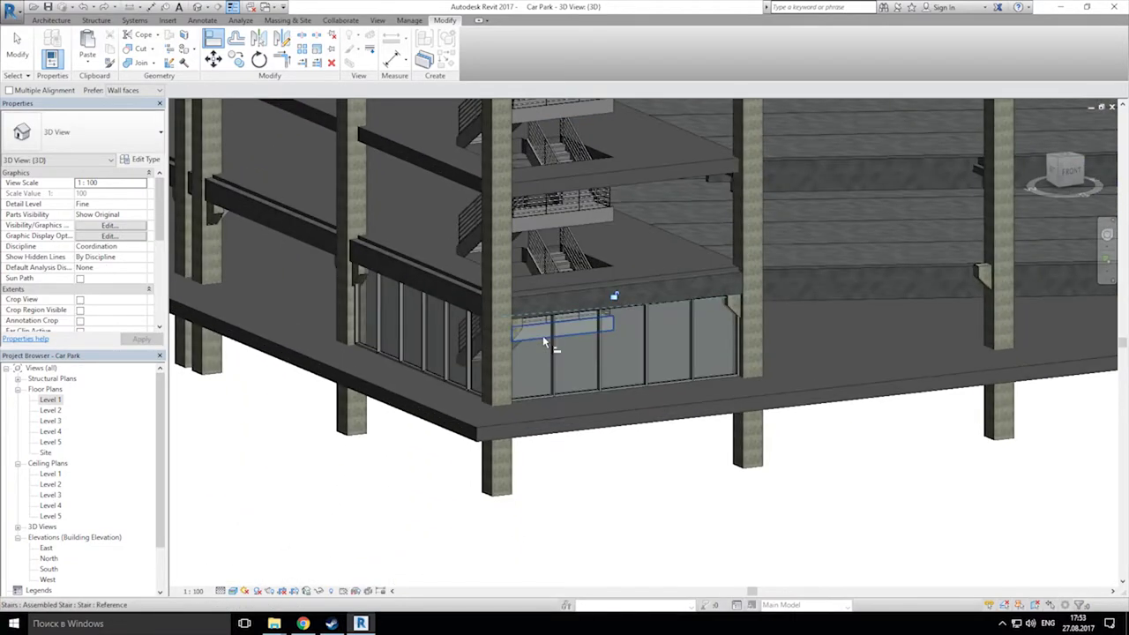
Step: Copy the front and side curtain walls together and paste them aligned to Levels 2, 3 and 4
click(575, 387)
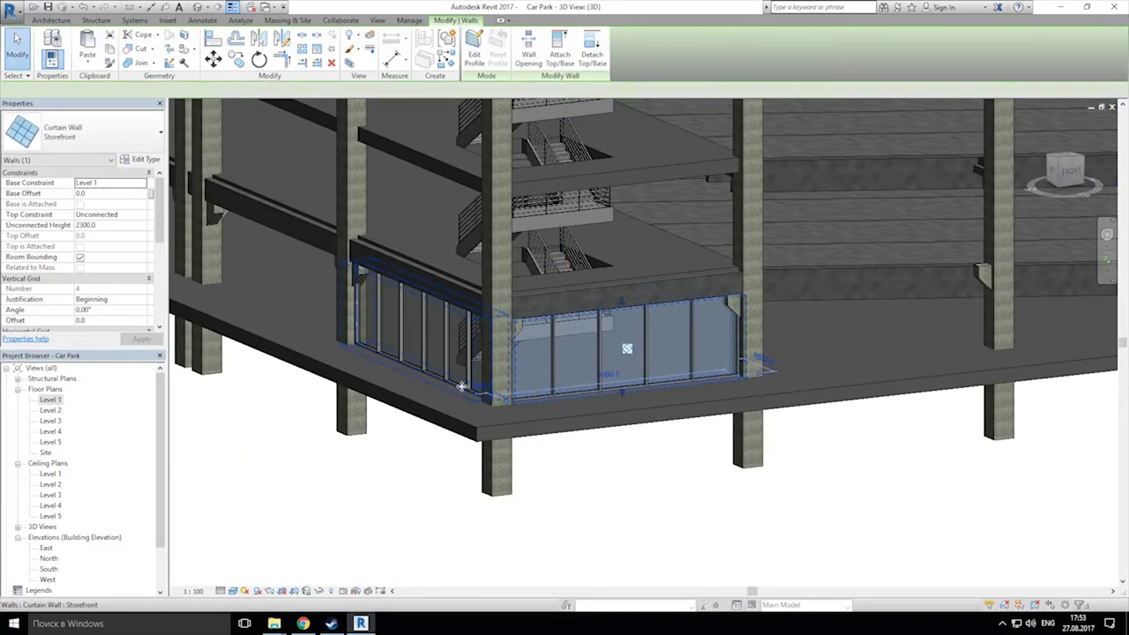
ctrl+click(465, 391)
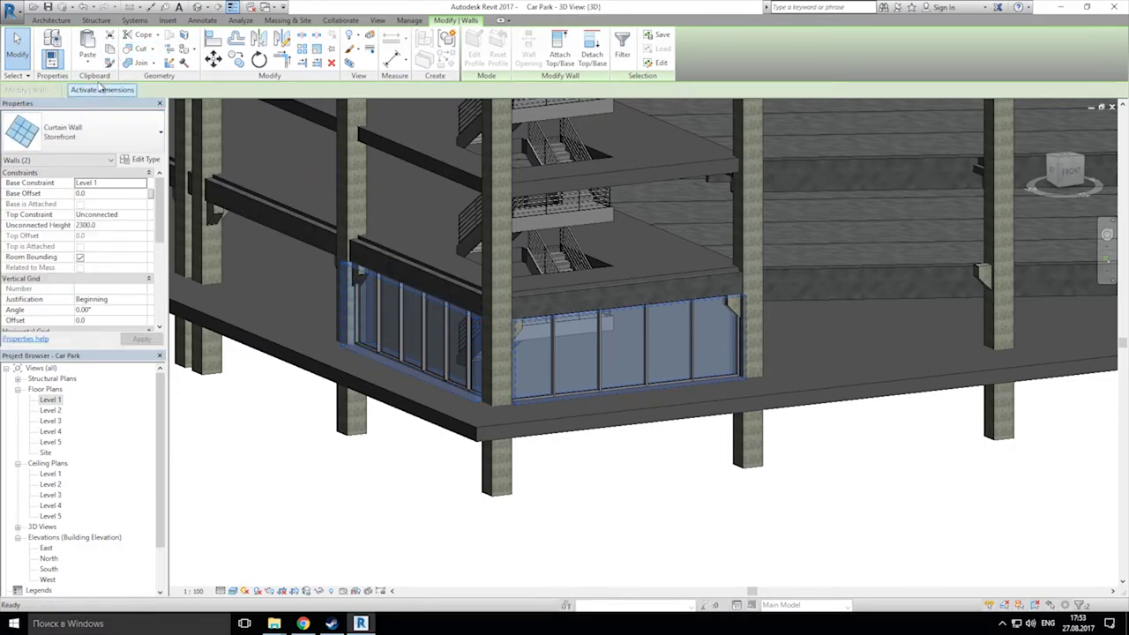
click(87, 56)
click(132, 95)
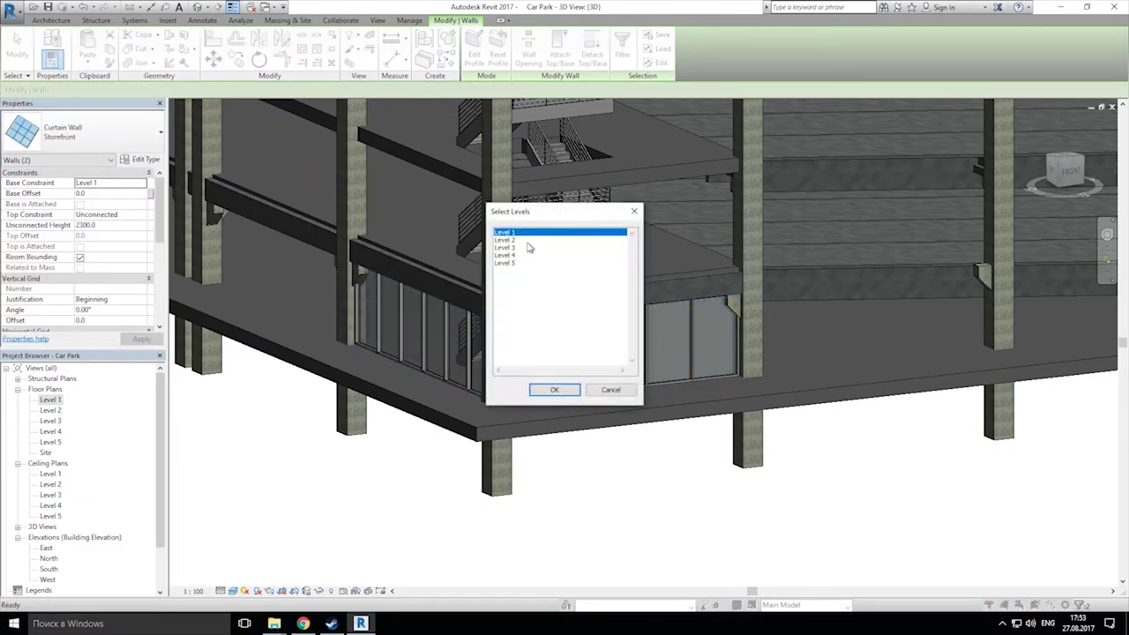
middle_drag(555, 262, 561, 464)
shift+middle_drag(541, 326, 517, 323)
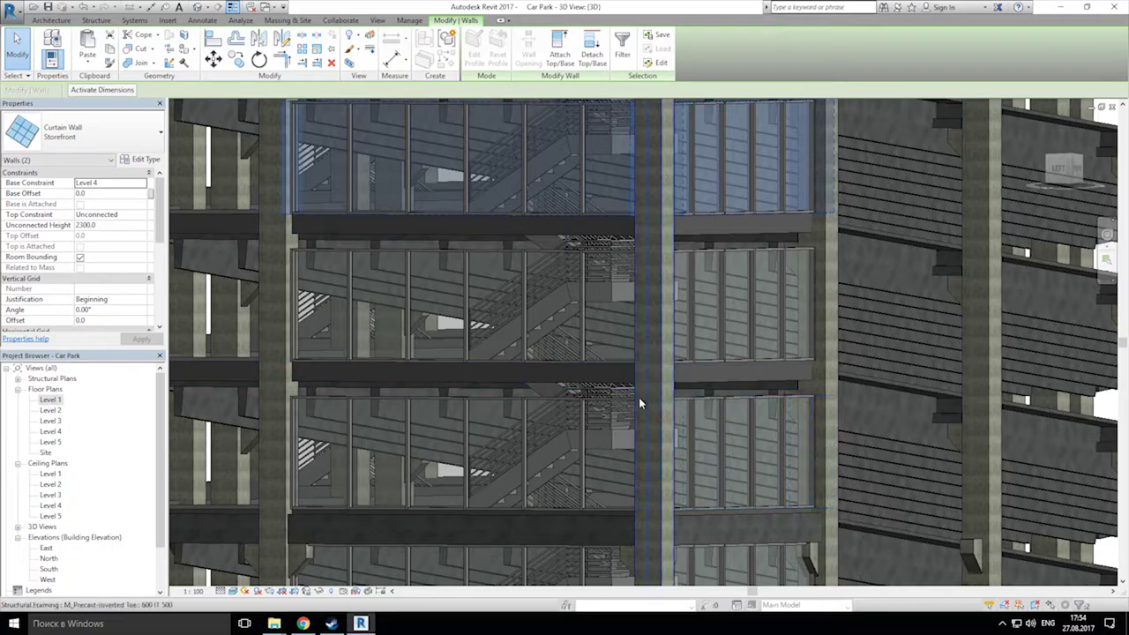
middle_drag(494, 310, 328, 360)
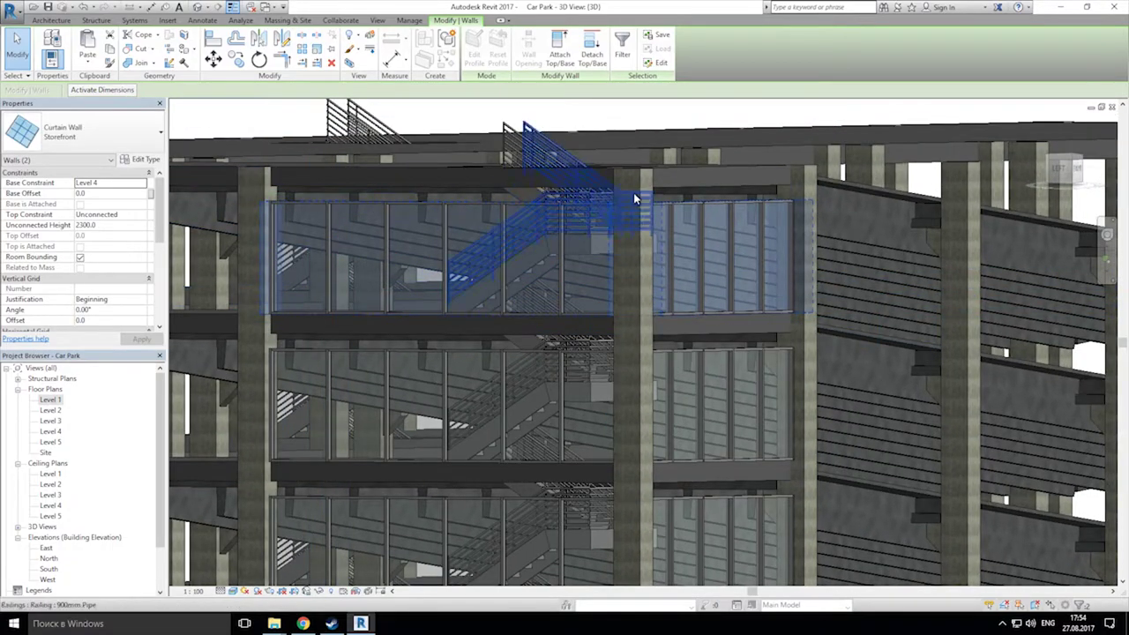
scroll(555, 313, down, 3)
scroll(555, 313, down, 2)
middle_drag(645, 385, 473, 457)
Step: On the Level 1 plan, copy the 7000 mm front curtain wall between the columns in front of the right corner stair
click(555, 385)
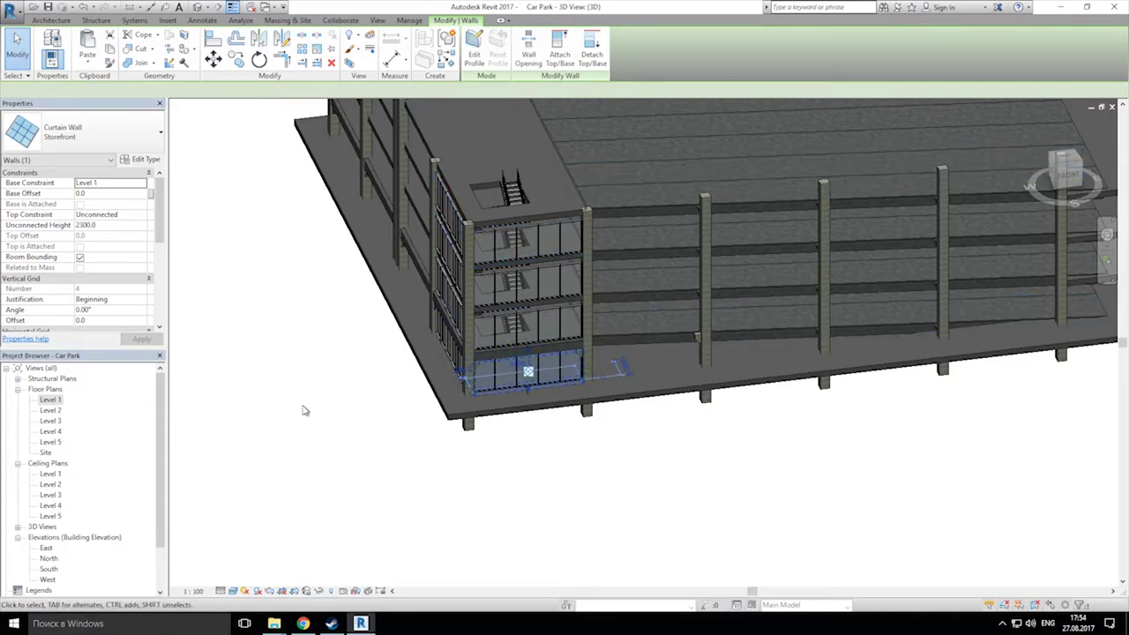
double_click(49, 400)
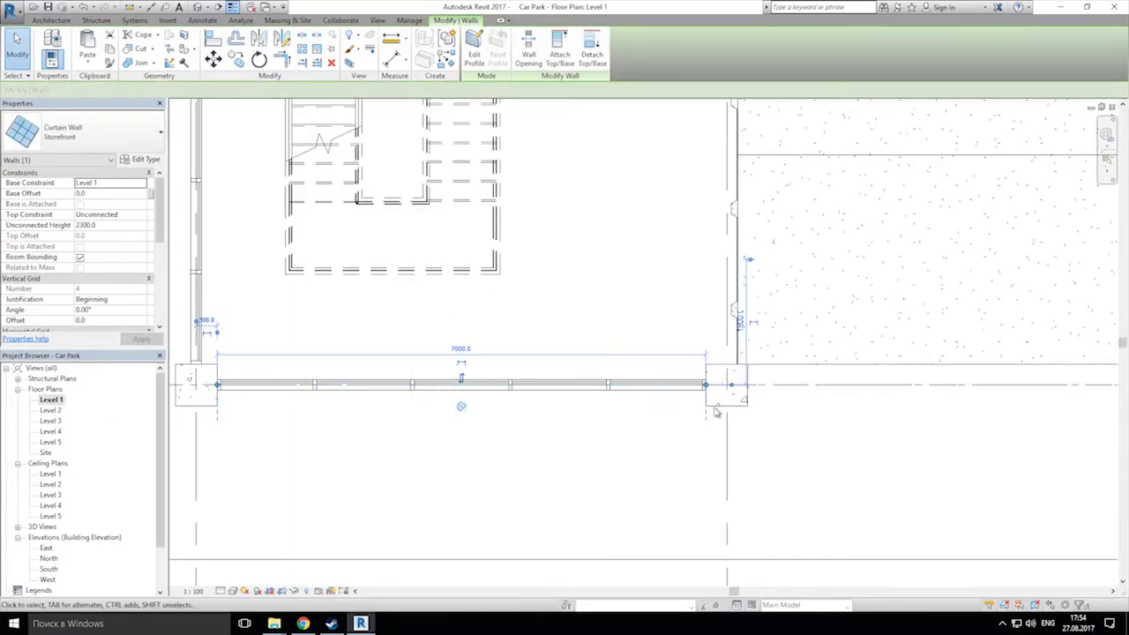
click(236, 60)
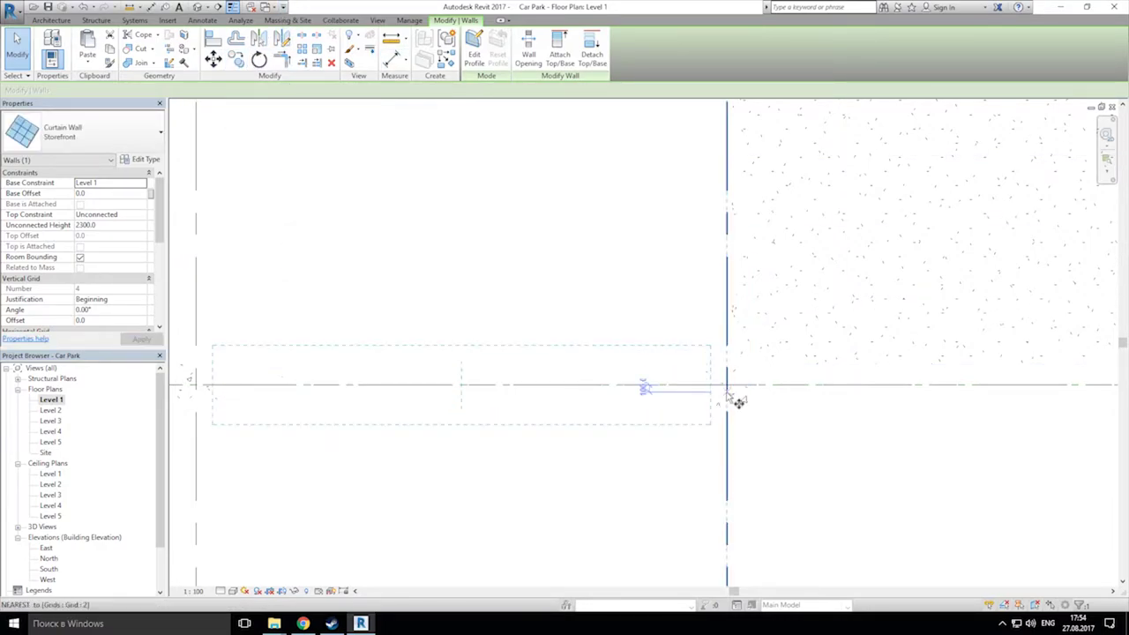
key(Escape)
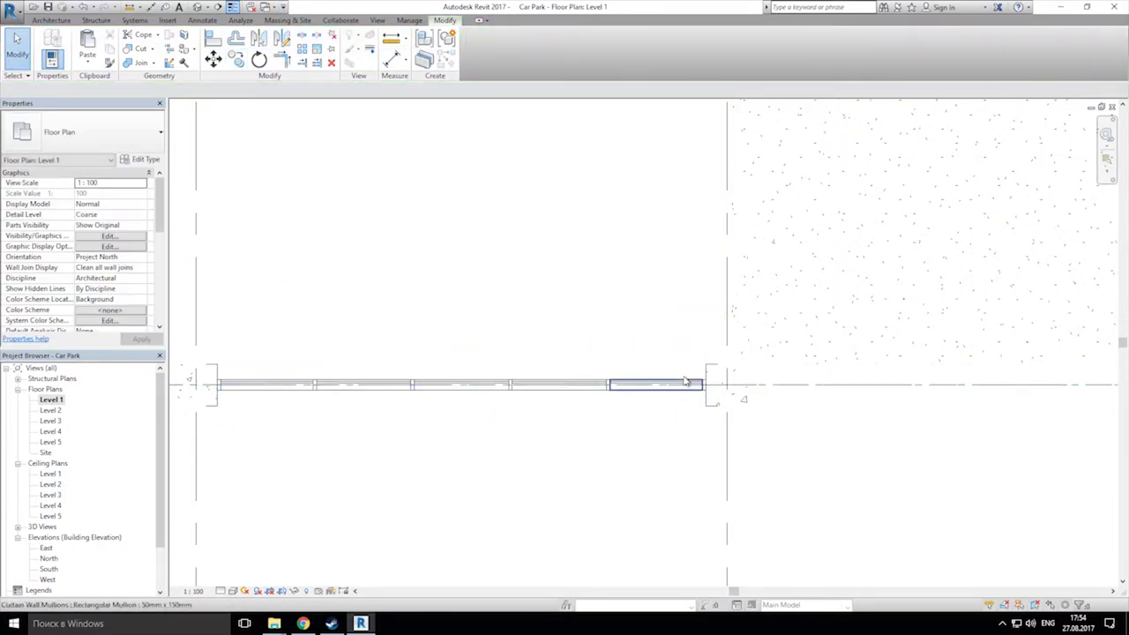
click(682, 388)
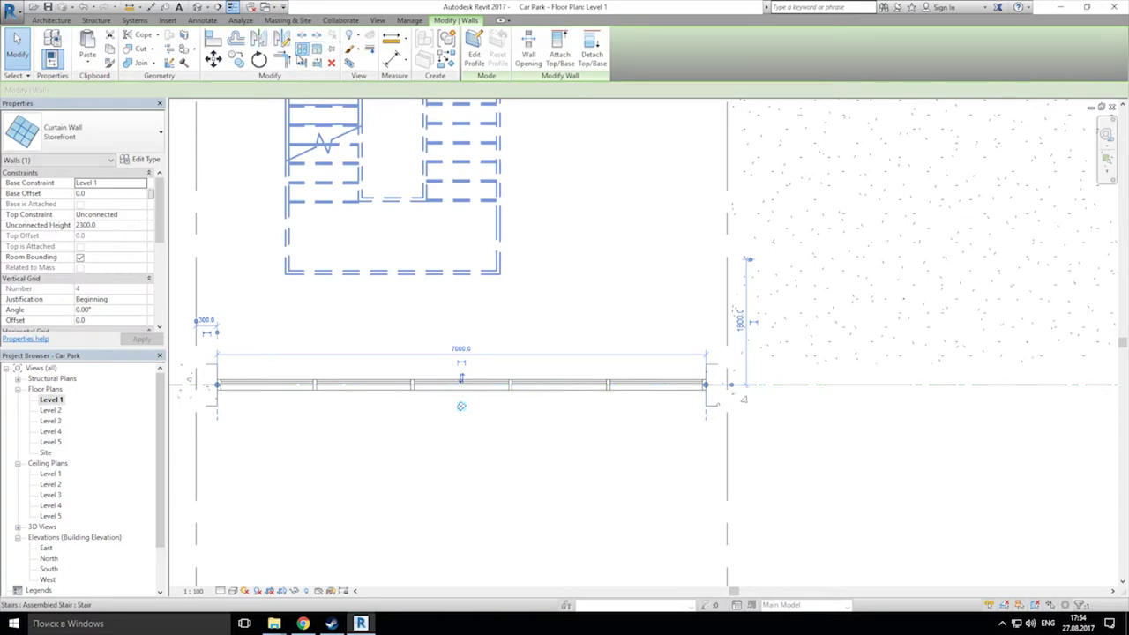
click(236, 58)
click(730, 385)
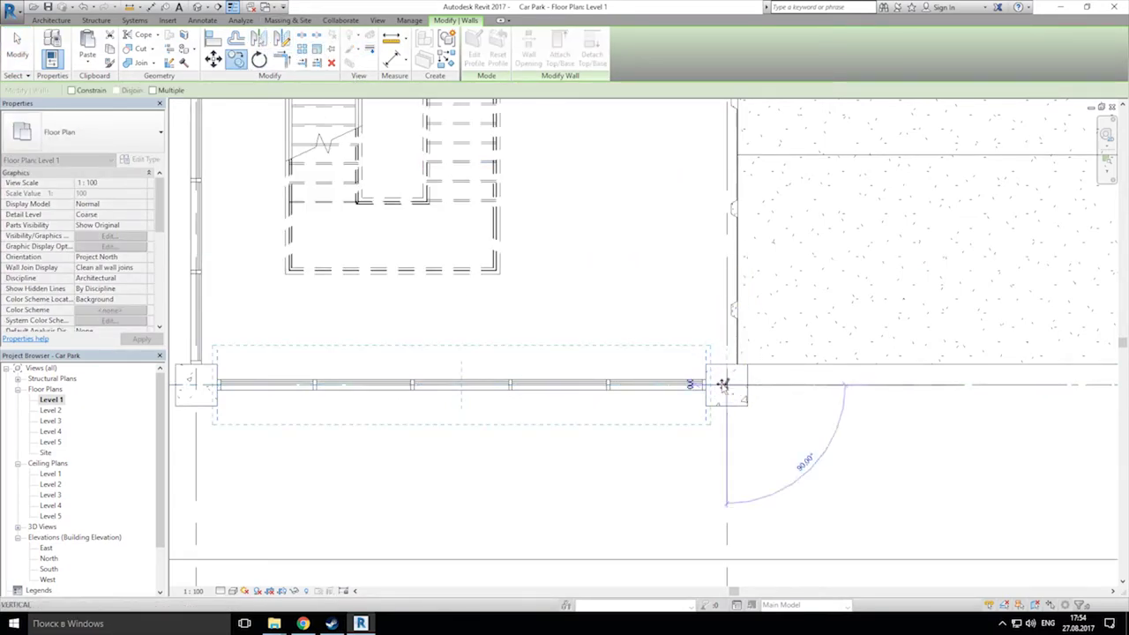
scroll(632, 411, down, 2)
scroll(632, 410, down, 3)
middle_drag(794, 429, 362, 398)
middle_drag(945, 424, 343, 411)
scroll(650, 370, up, 5)
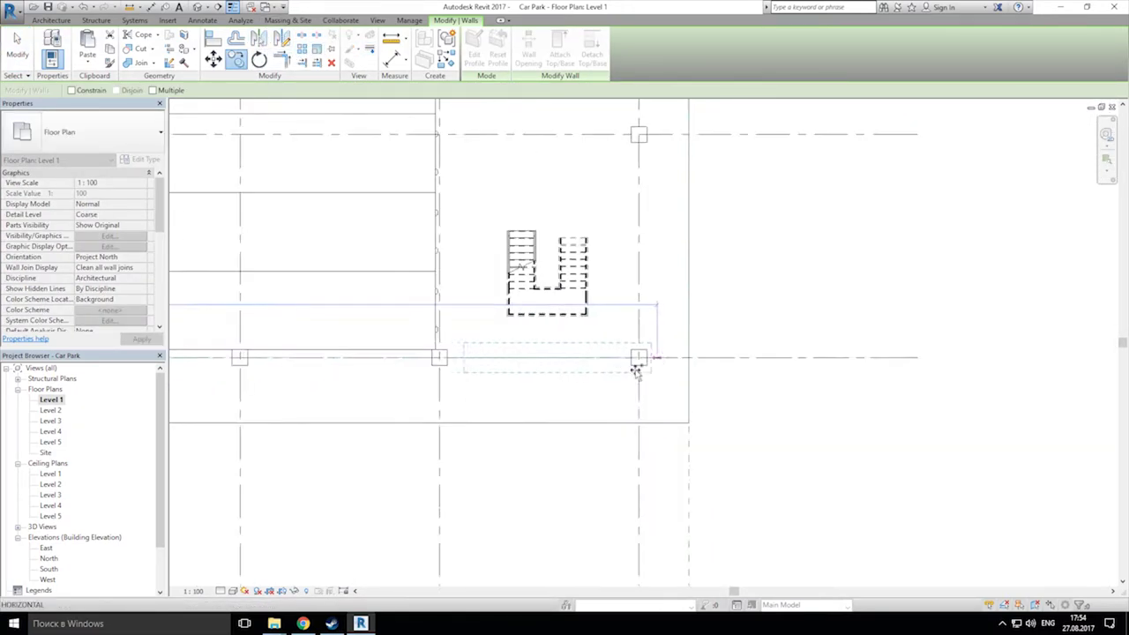
click(708, 335)
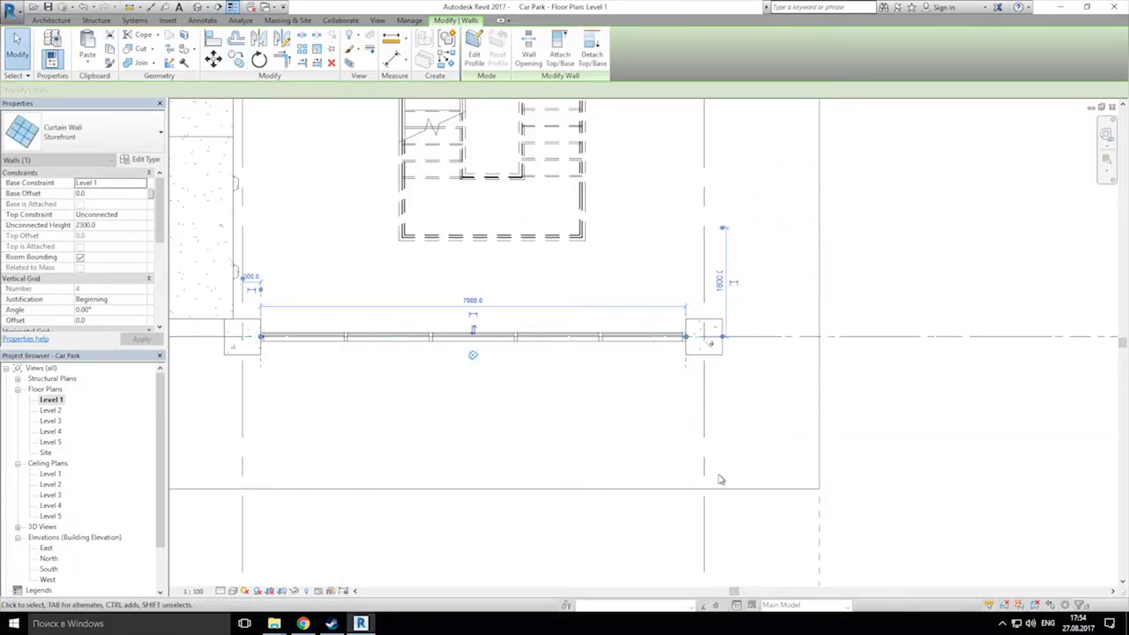
click(582, 433)
Step: Start a copy of the 7900 mm side curtain wall beside the left front corner stair
scroll(582, 428, down, 5)
middle_drag(335, 405, 873, 332)
middle_drag(461, 339, 776, 343)
middle_drag(323, 318, 561, 336)
scroll(562, 336, up, 2)
scroll(556, 336, up, 2)
click(474, 338)
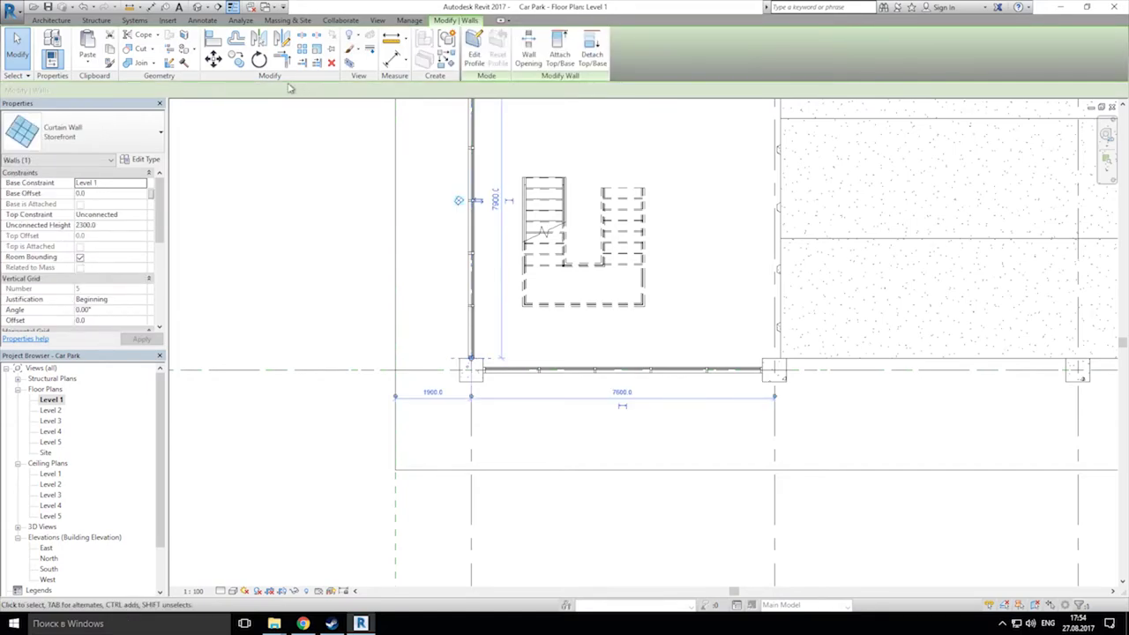
click(236, 59)
click(472, 246)
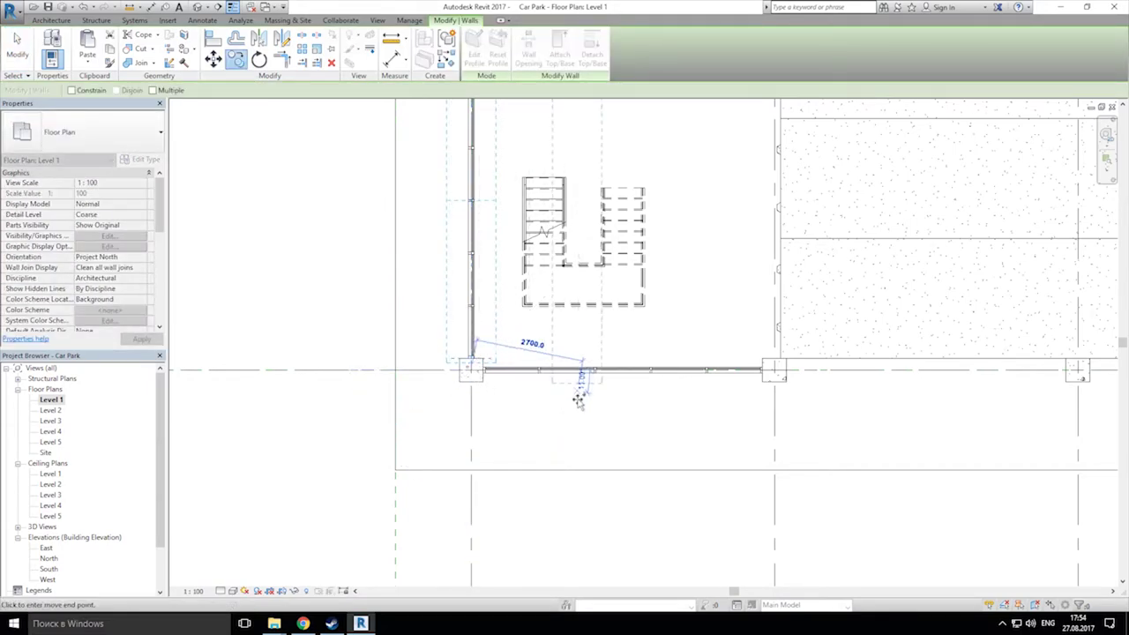
Step: Place the copy of the vertical Storefront curtain wall on the outer grid line at the building's opposite lower corner column
scroll(582, 383, down, 3)
middle_drag(883, 416, 248, 403)
middle_drag(662, 393, 489, 379)
scroll(647, 362, up, 5)
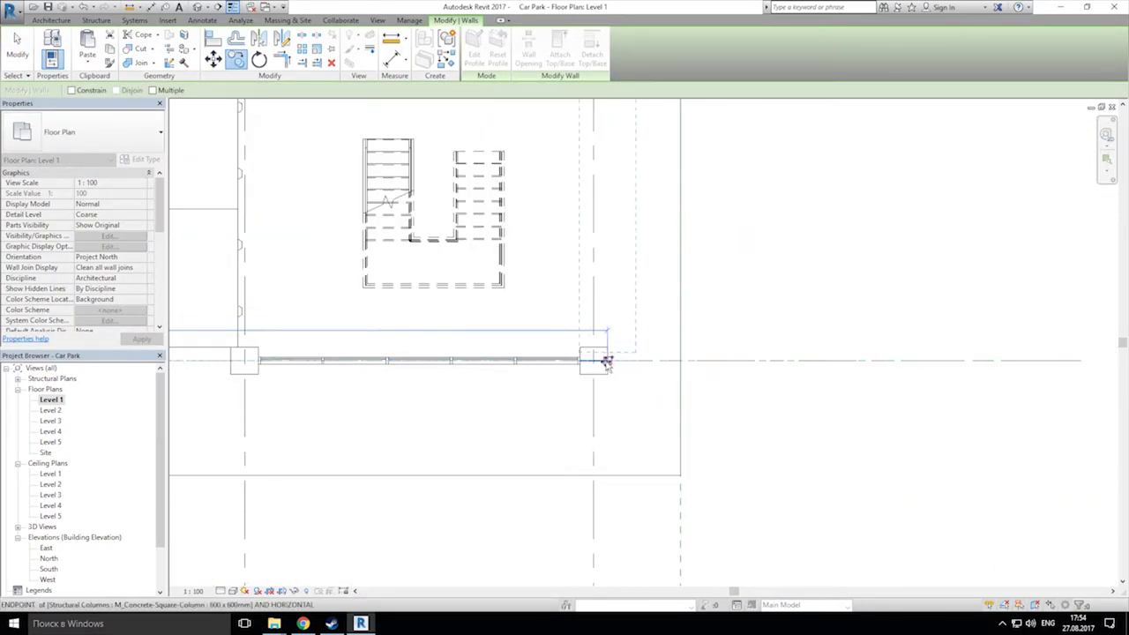
click(593, 361)
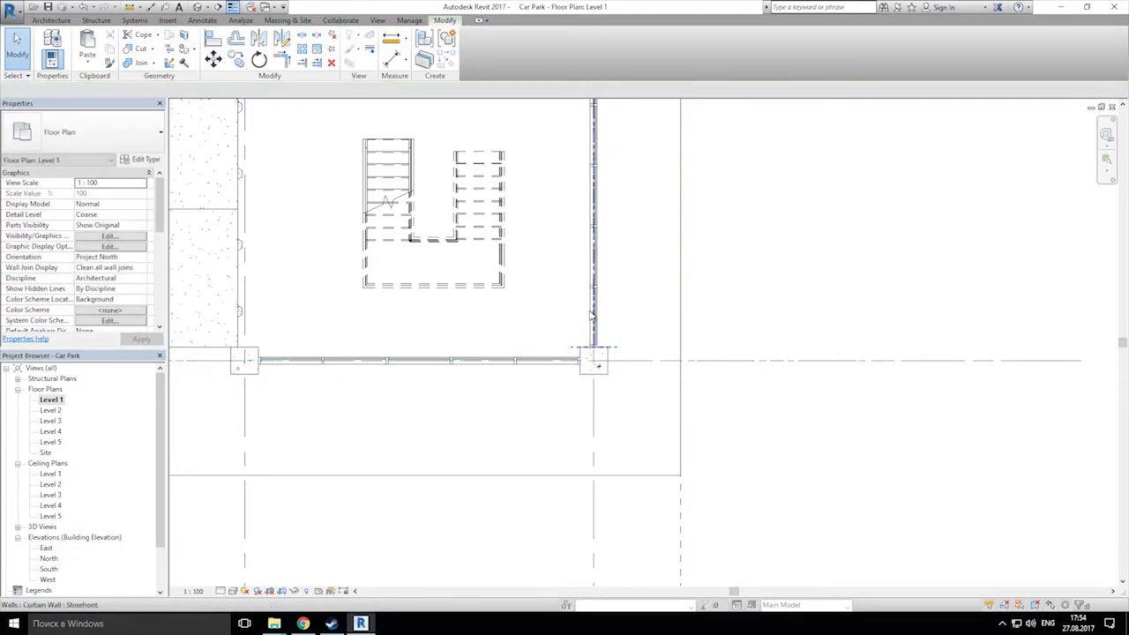
Step: Paste both Storefront curtain walls around the corner stair to the levels above, aligned to selected levels
ctrl+click(524, 359)
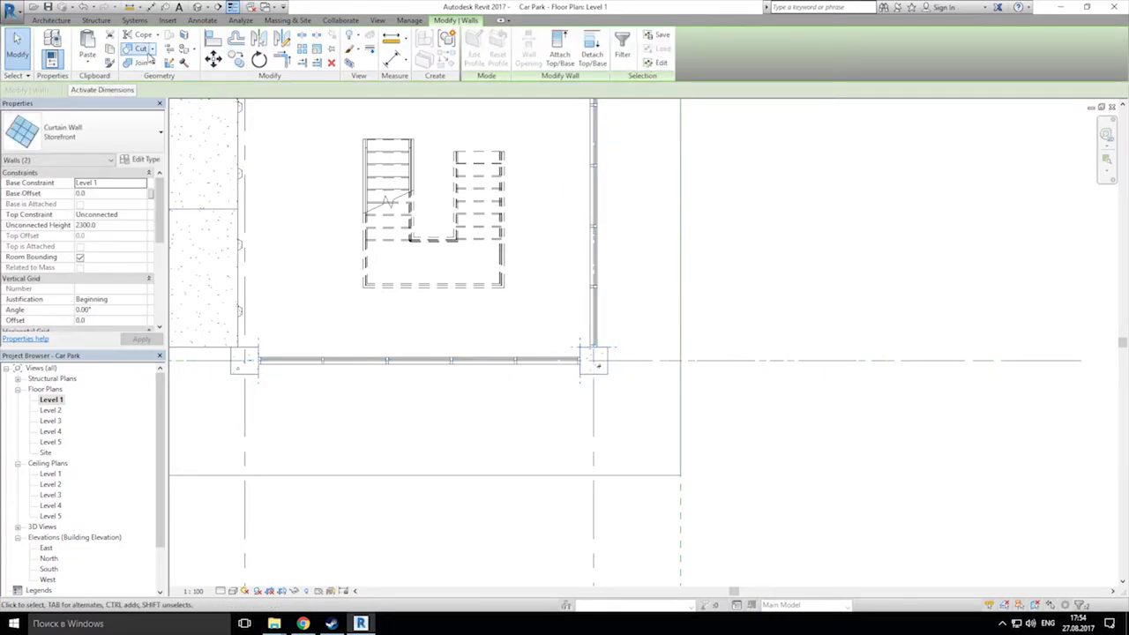
click(87, 62)
click(132, 103)
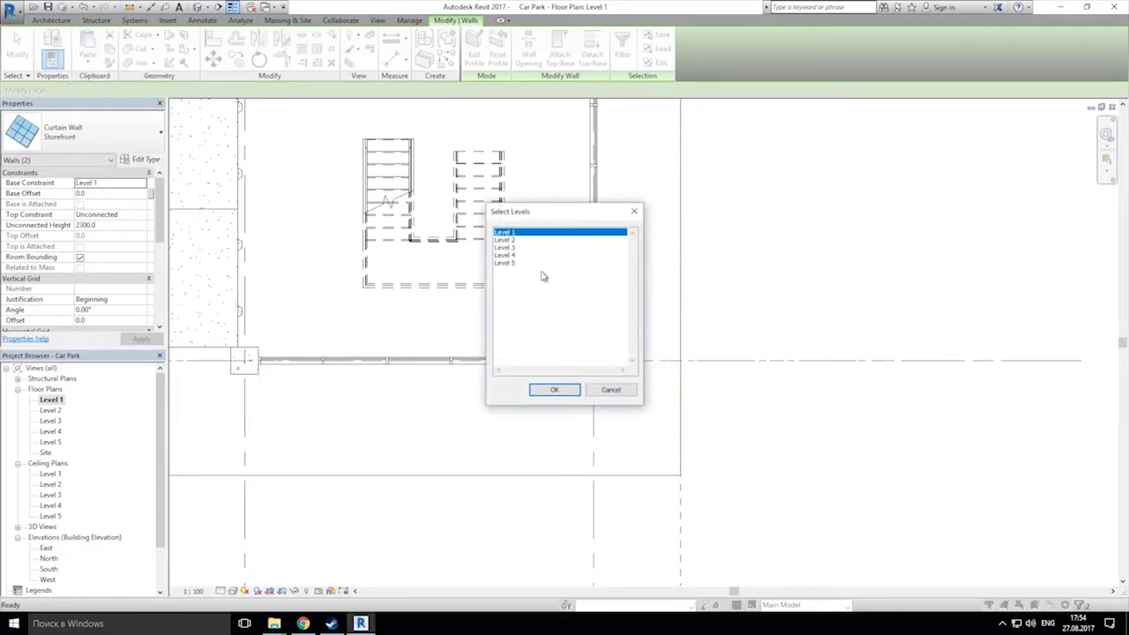
click(564, 390)
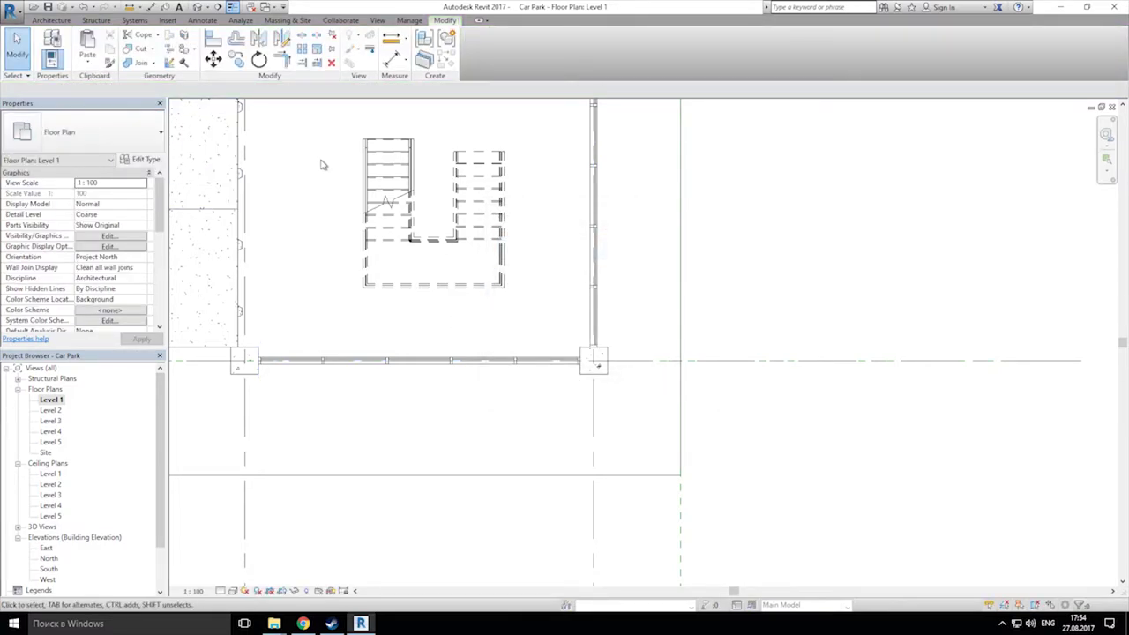
Step: Examine the pasted curtain walls in the 3D view and the middle stair on the Level 5 floor plan
click(168, 8)
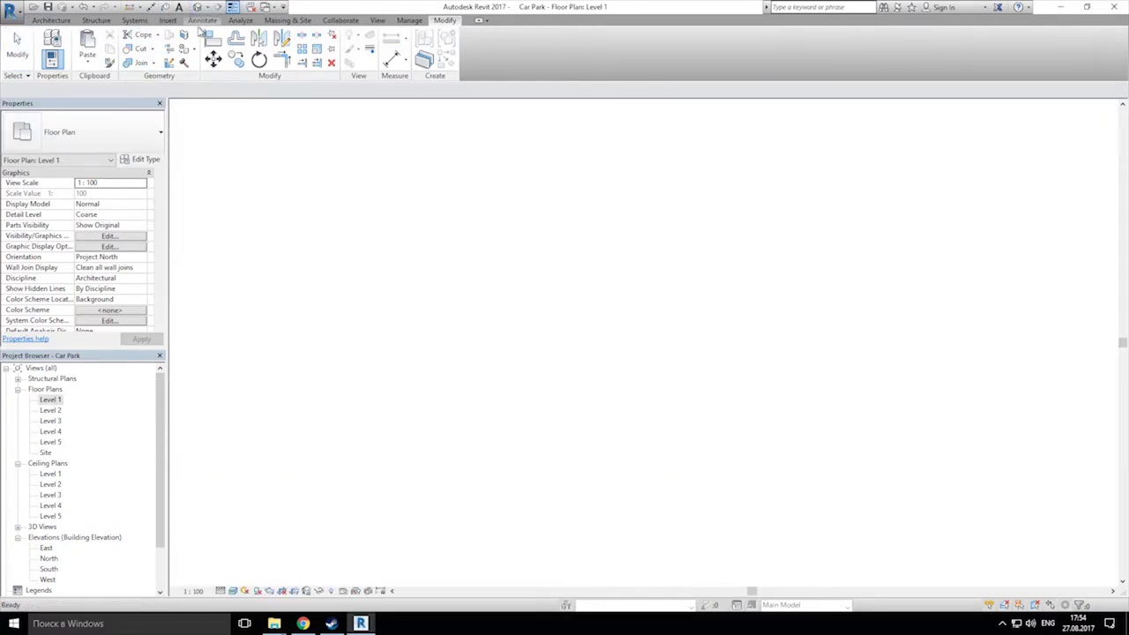
scroll(590, 323, down, 5)
shift+middle_drag(630, 327, 772, 467)
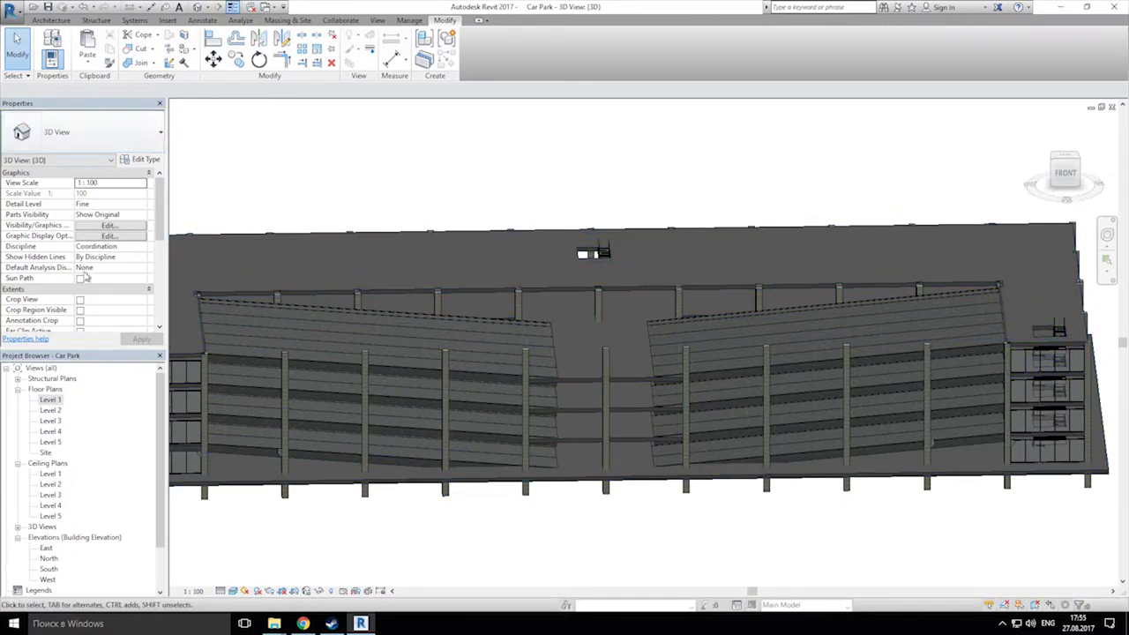
double_click(51, 442)
middle_drag(403, 396, 551, 353)
scroll(607, 242, up, 2)
middle_drag(607, 243, 405, 282)
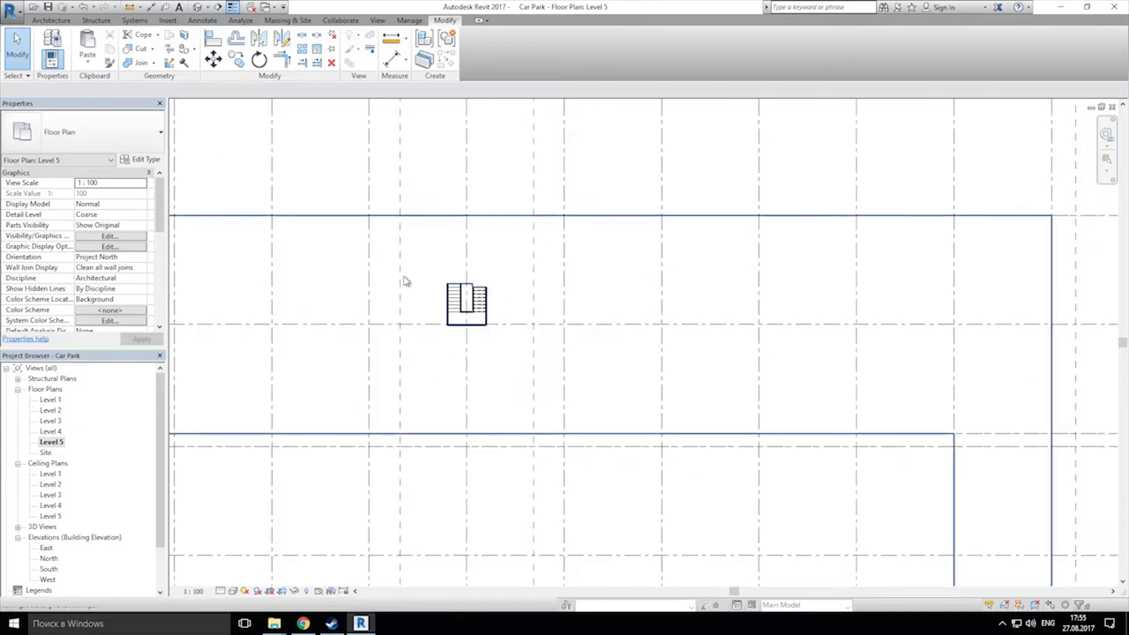
Step: Start an architectural wall of type Generic - 90mm Brick at the middle stair on the Level 1 floor plan
double_click(51, 401)
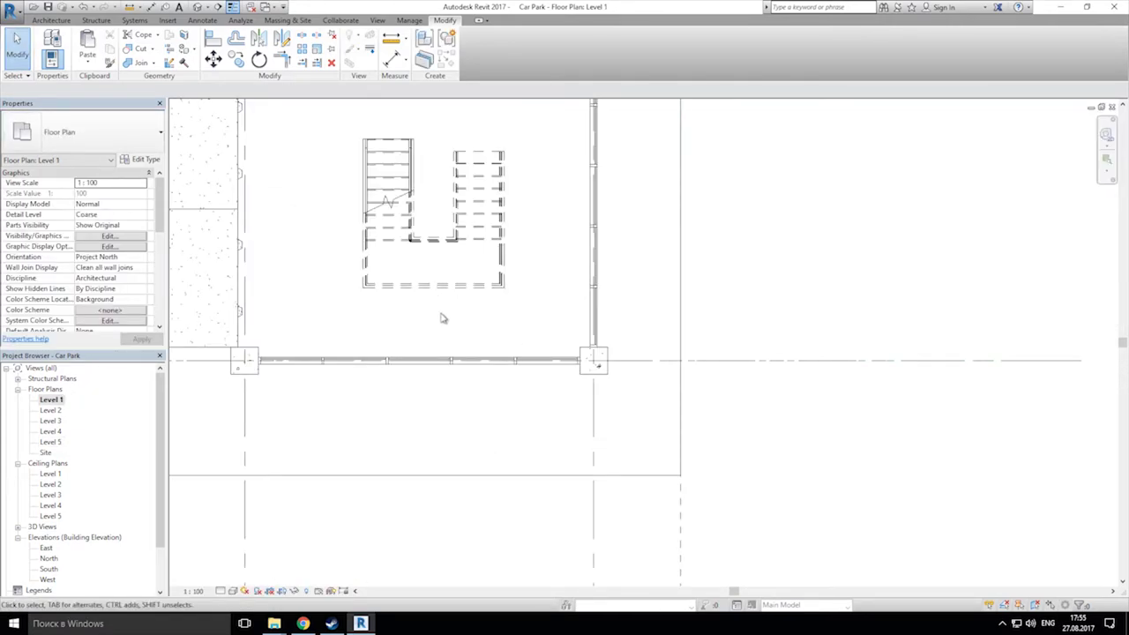
scroll(459, 305, down, 3)
scroll(382, 332, down, 2)
middle_drag(382, 332, 797, 498)
scroll(517, 319, up, 2)
scroll(563, 328, up, 3)
scroll(591, 389, up, 1)
middle_drag(579, 371, 557, 342)
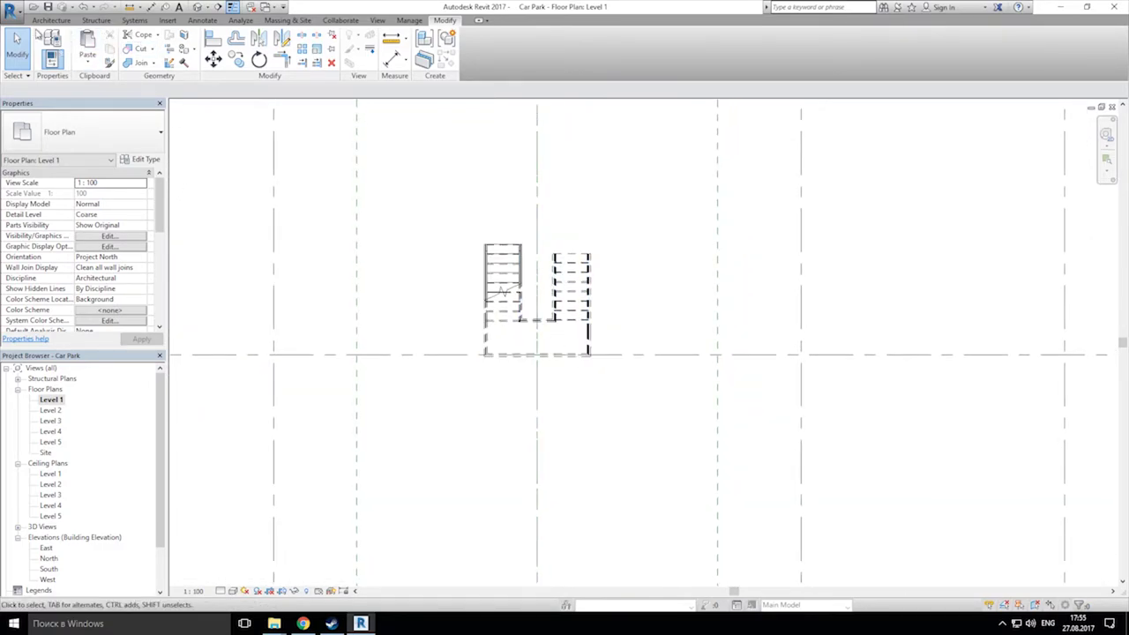
click(53, 22)
click(48, 44)
click(84, 133)
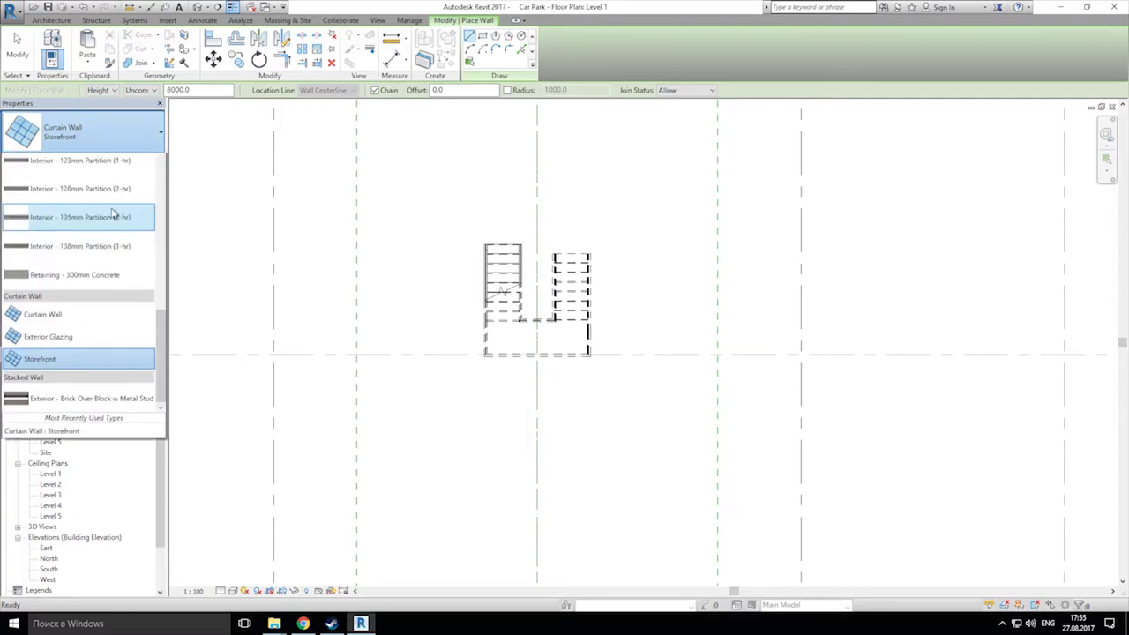
scroll(105, 221, up, 10)
scroll(114, 227, up, 3)
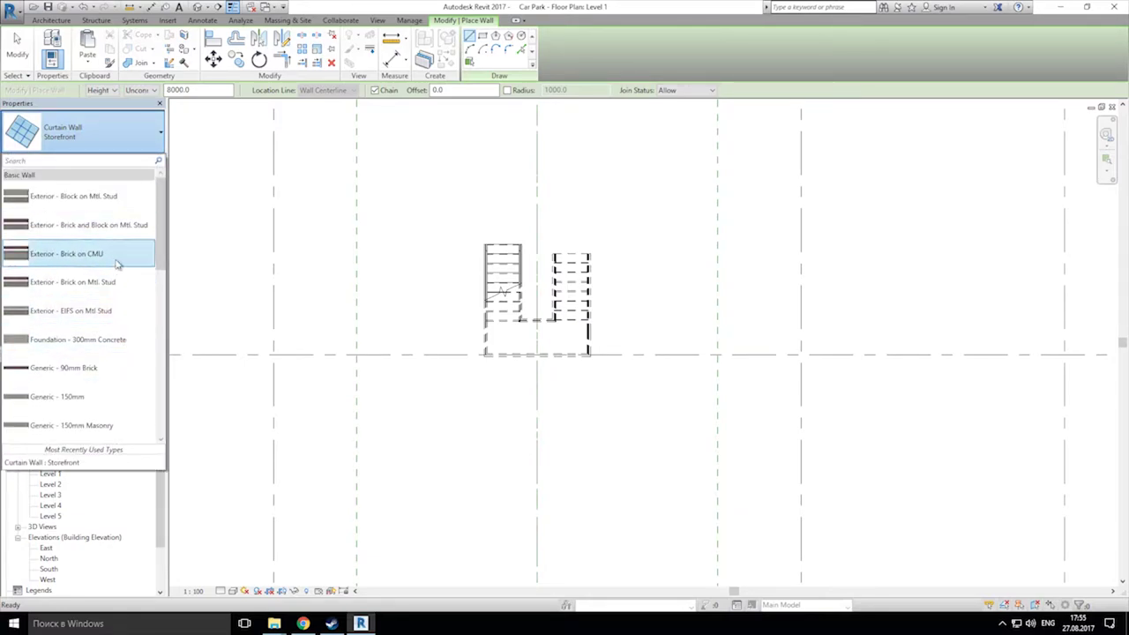
scroll(160, 223, down, 3)
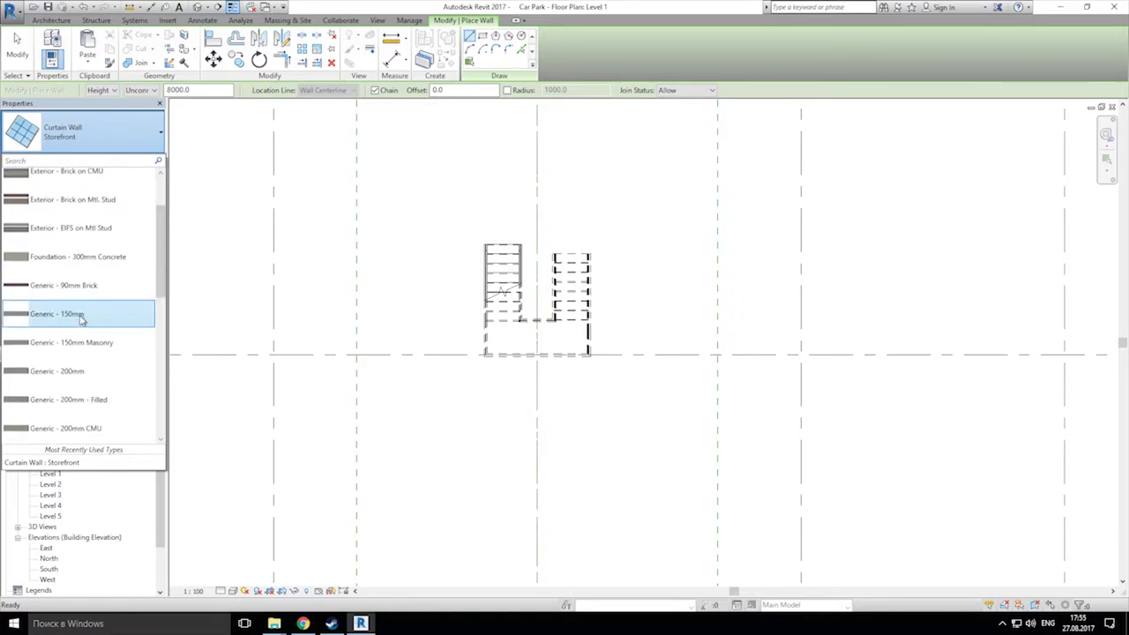
click(95, 289)
Step: Draw a rectangular wall enclosure about 6600 by 6600 mm around the middle stair
middle_drag(393, 221, 277, 235)
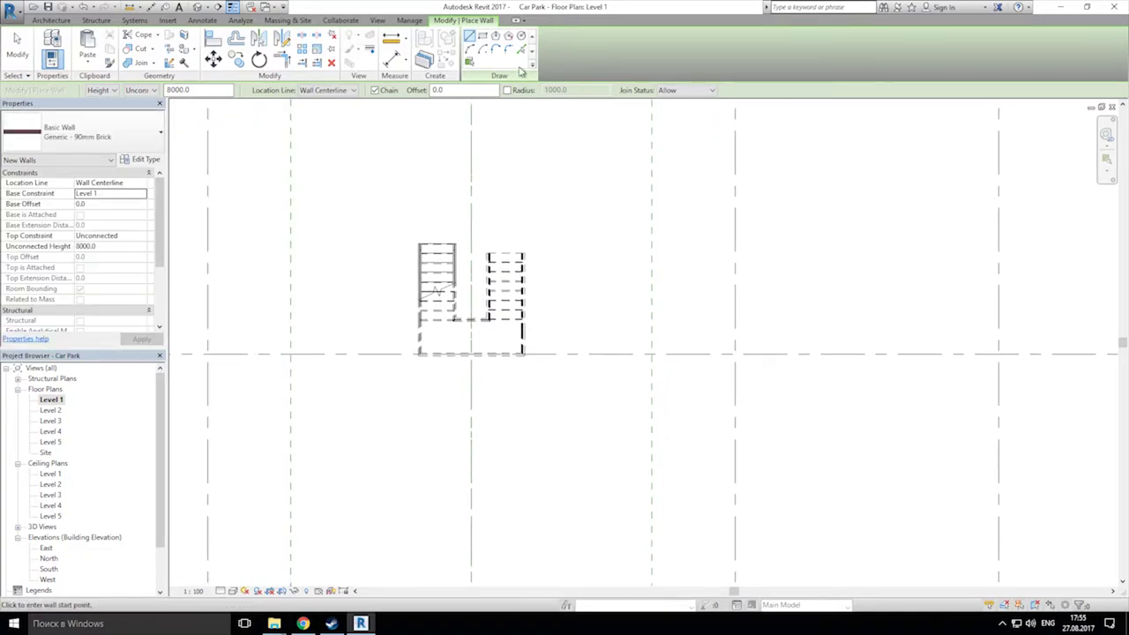
click(481, 37)
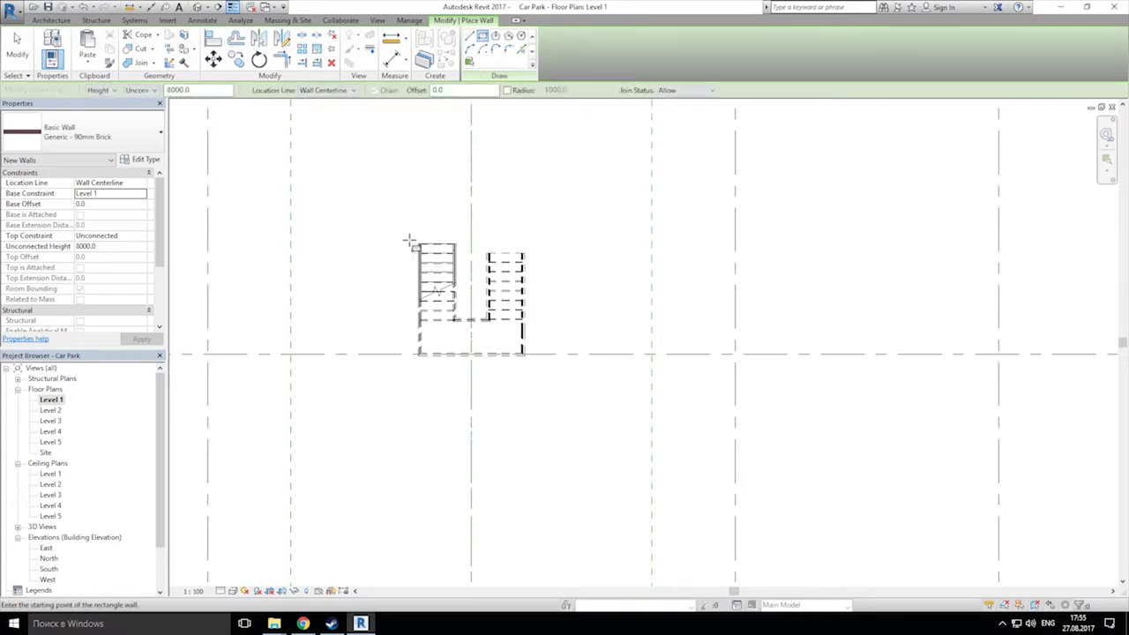
click(362, 201)
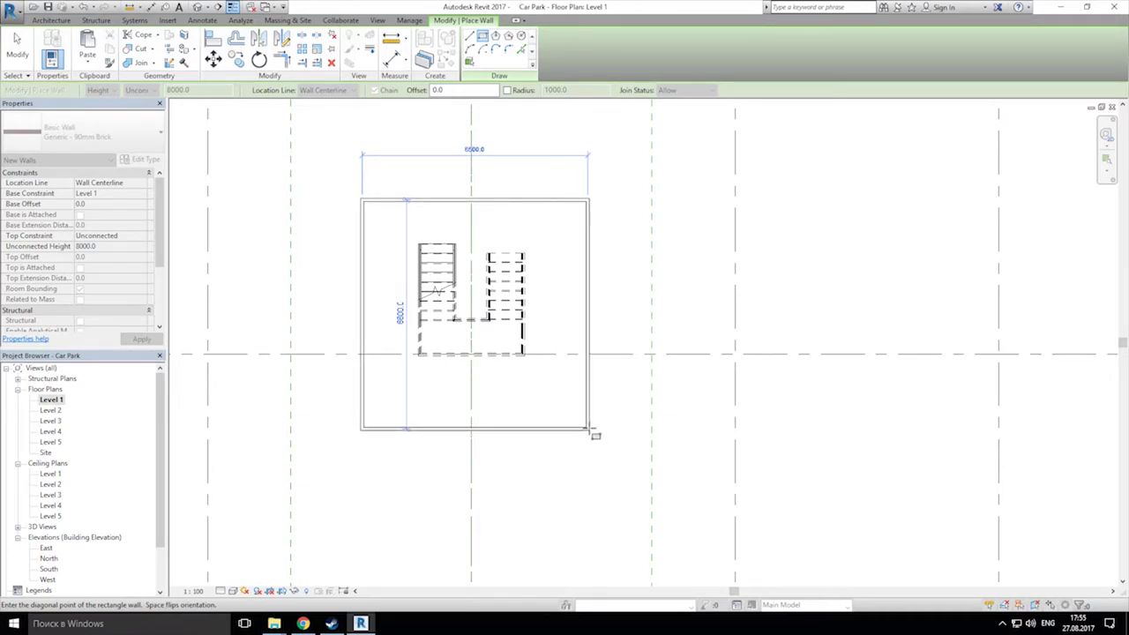
click(591, 428)
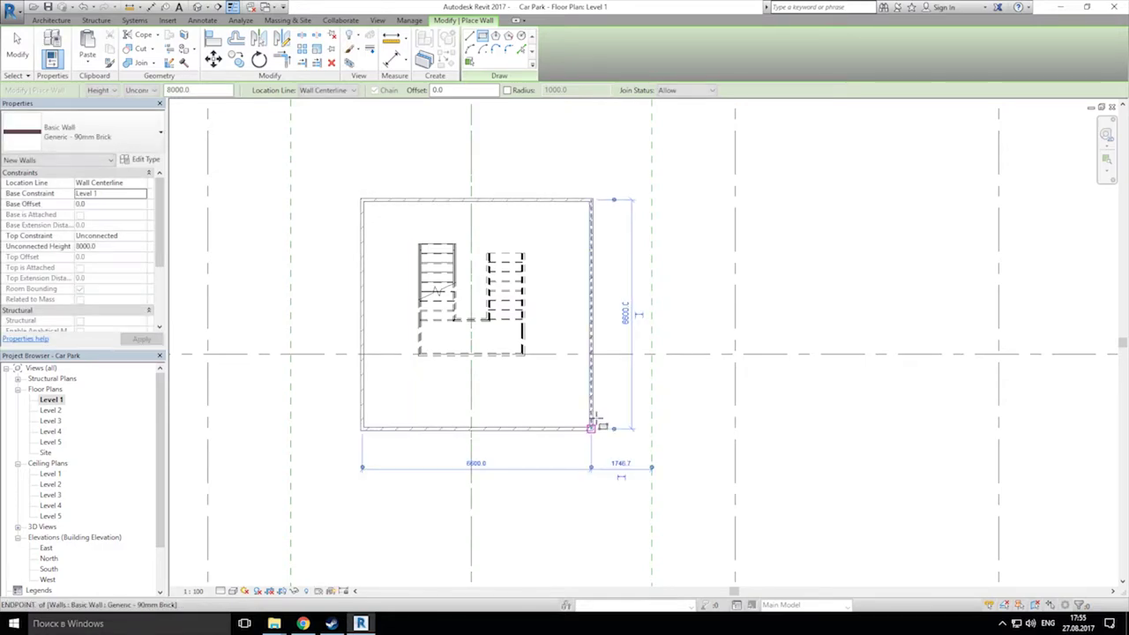
key(Escape)
key(Escape)
Step: Select all visible Generic - 90mm Brick walls and set their top constraint to Up to level: Level 5
click(592, 309)
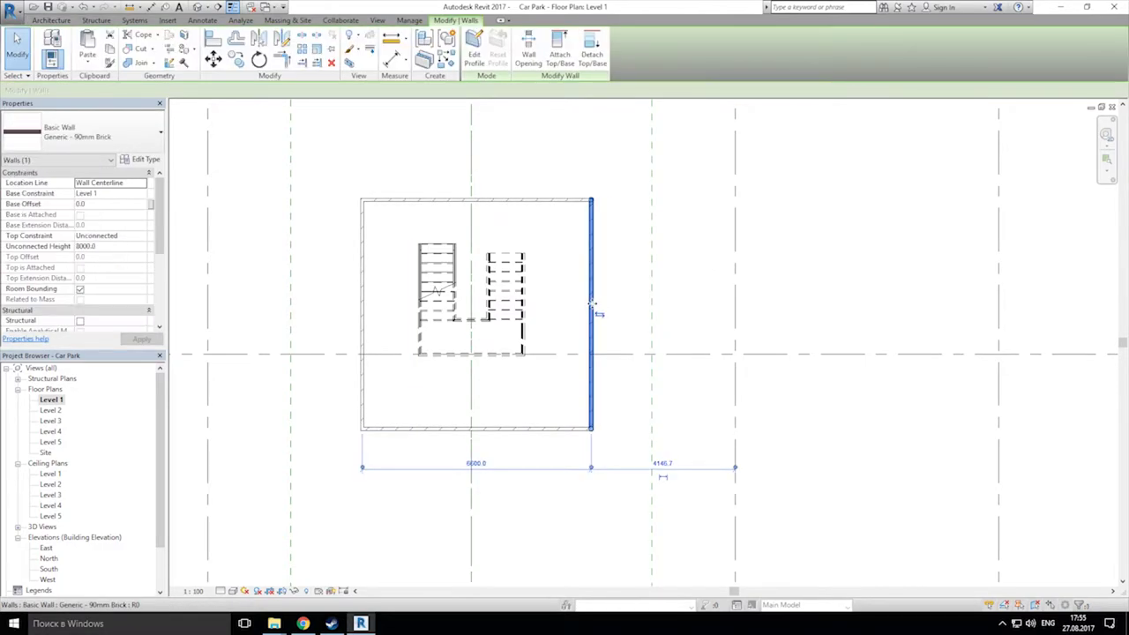
right_click(587, 304)
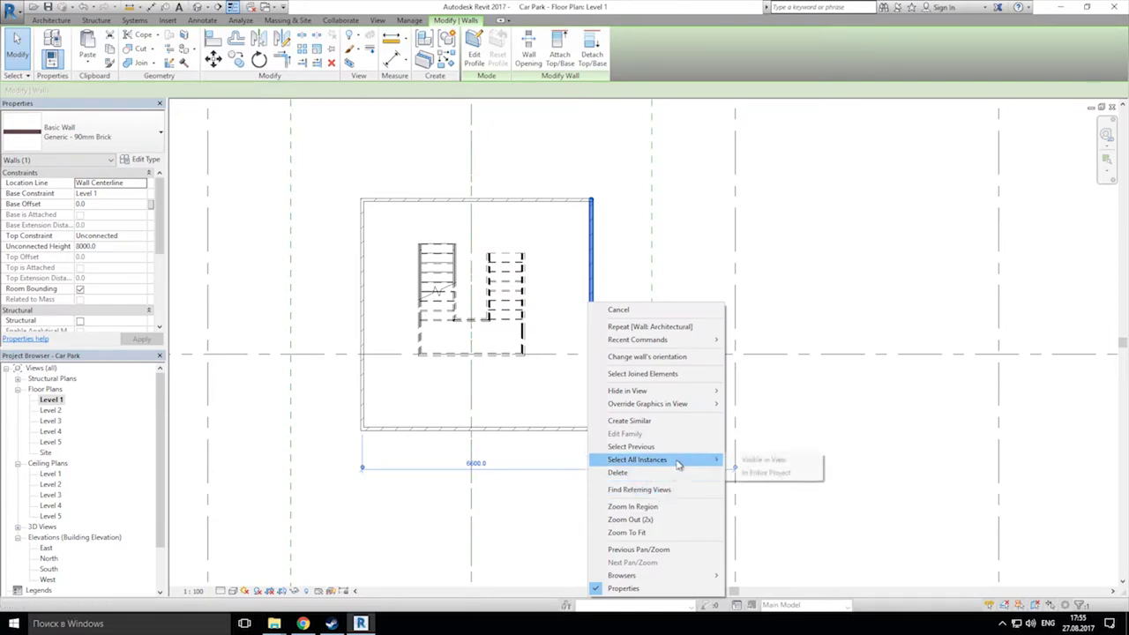
click(765, 460)
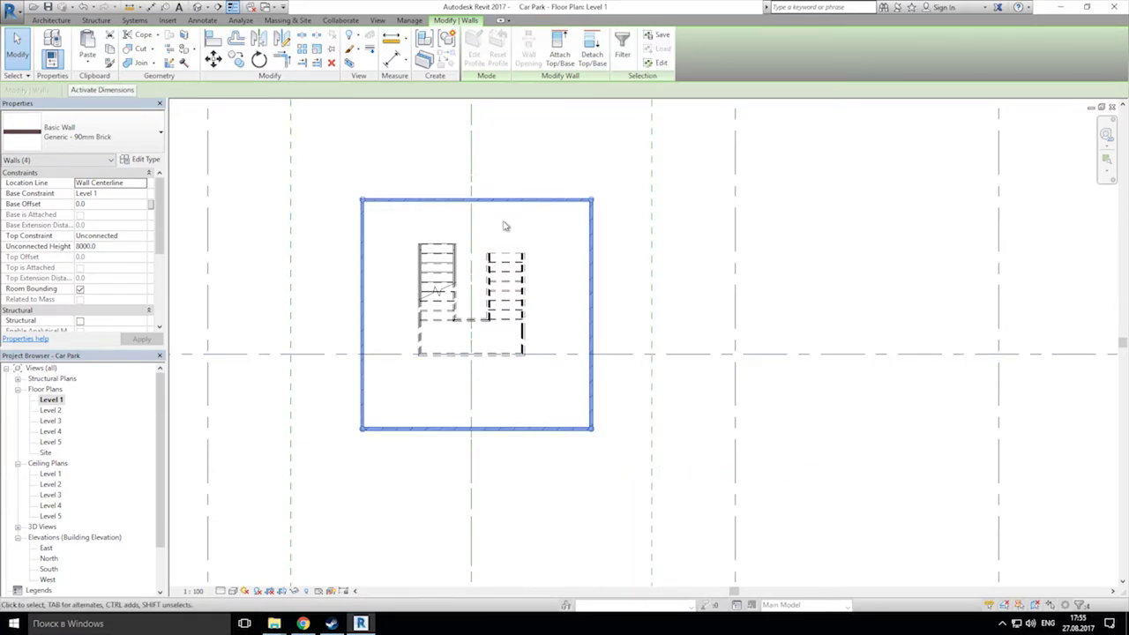
scroll(486, 247, down, 2)
scroll(812, 423, up, 4)
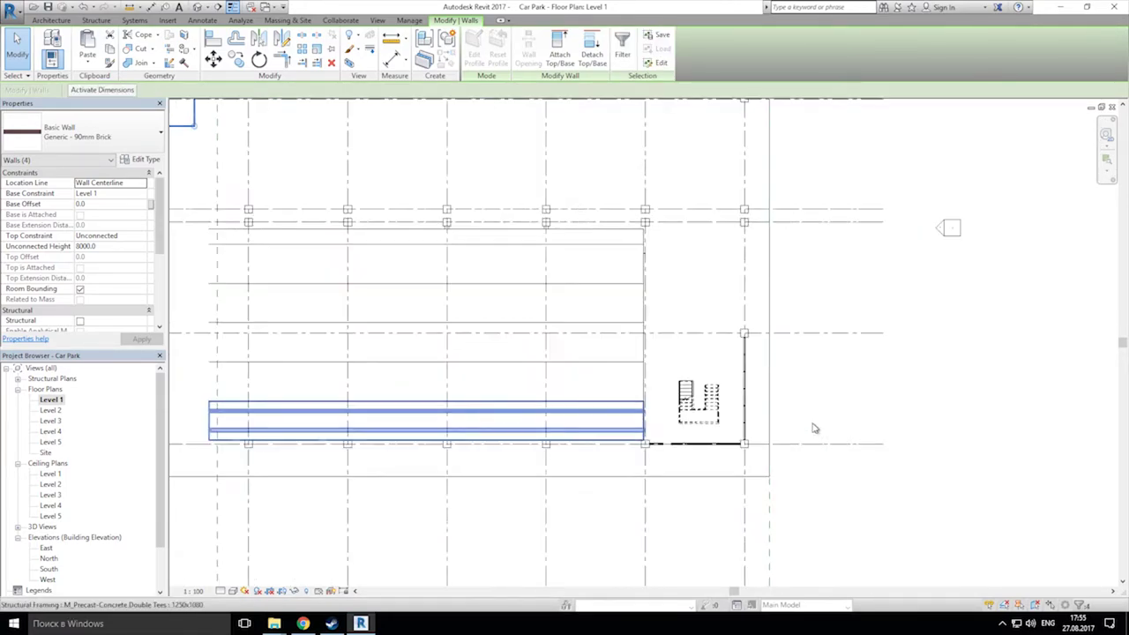
scroll(700, 393, down, 4)
middle_drag(360, 207, 580, 288)
scroll(580, 289, up, 2)
scroll(697, 313, up, 3)
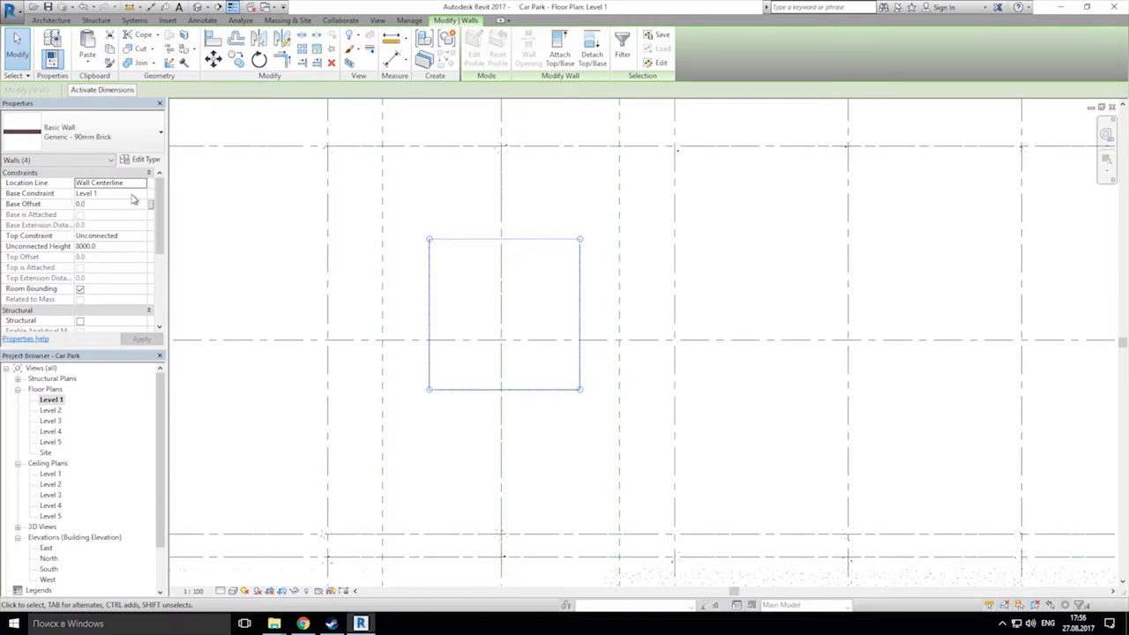
click(126, 247)
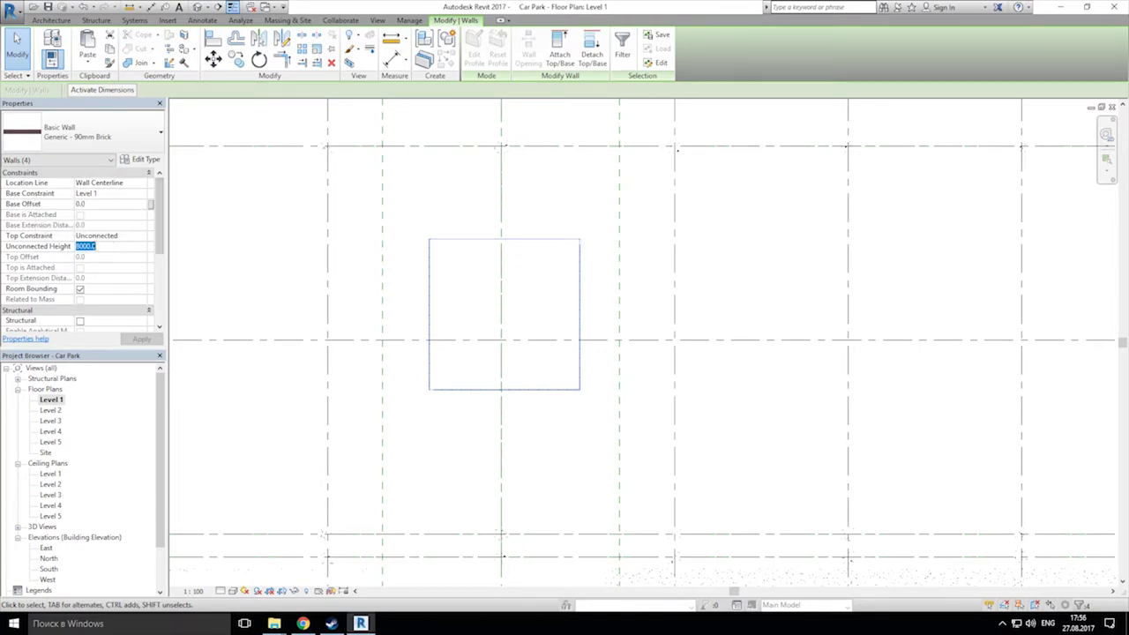
click(141, 238)
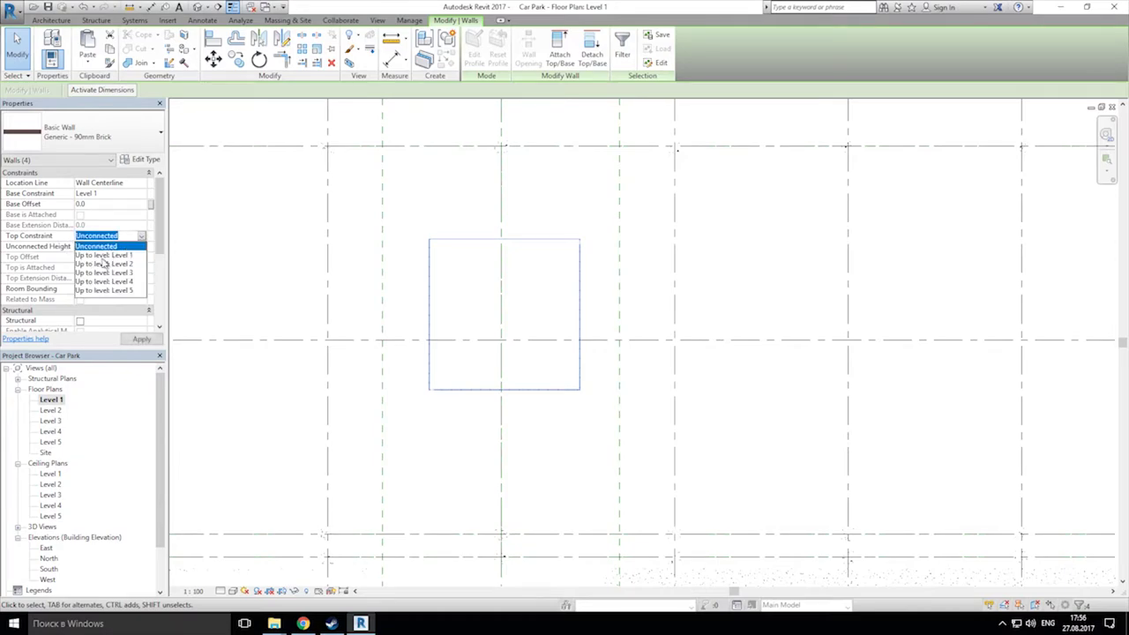
click(124, 291)
click(141, 340)
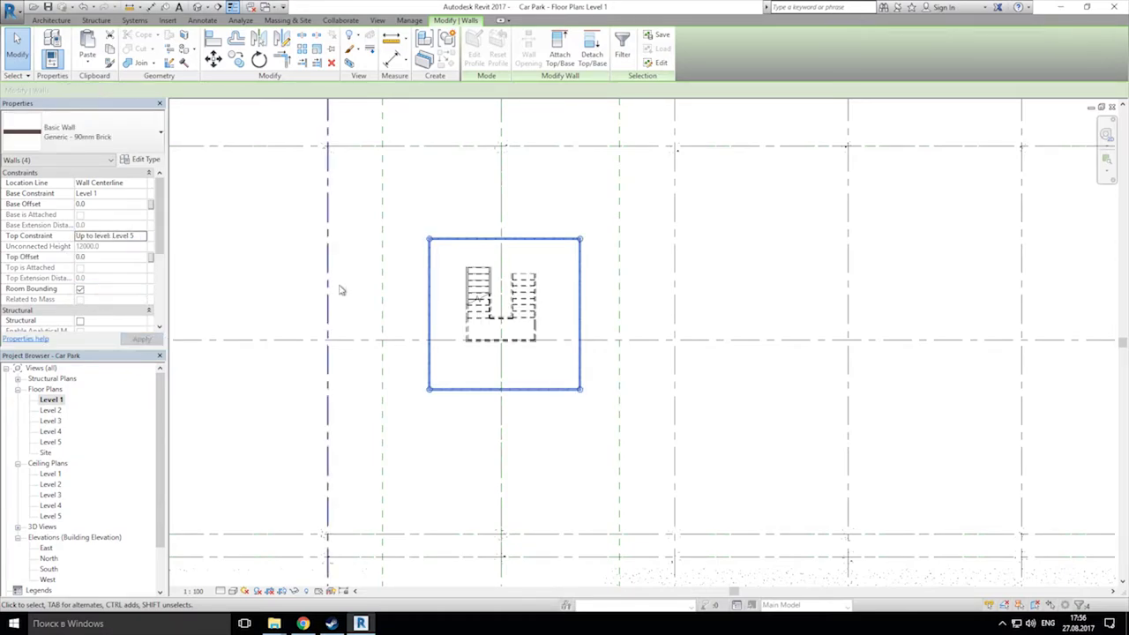
click(427, 195)
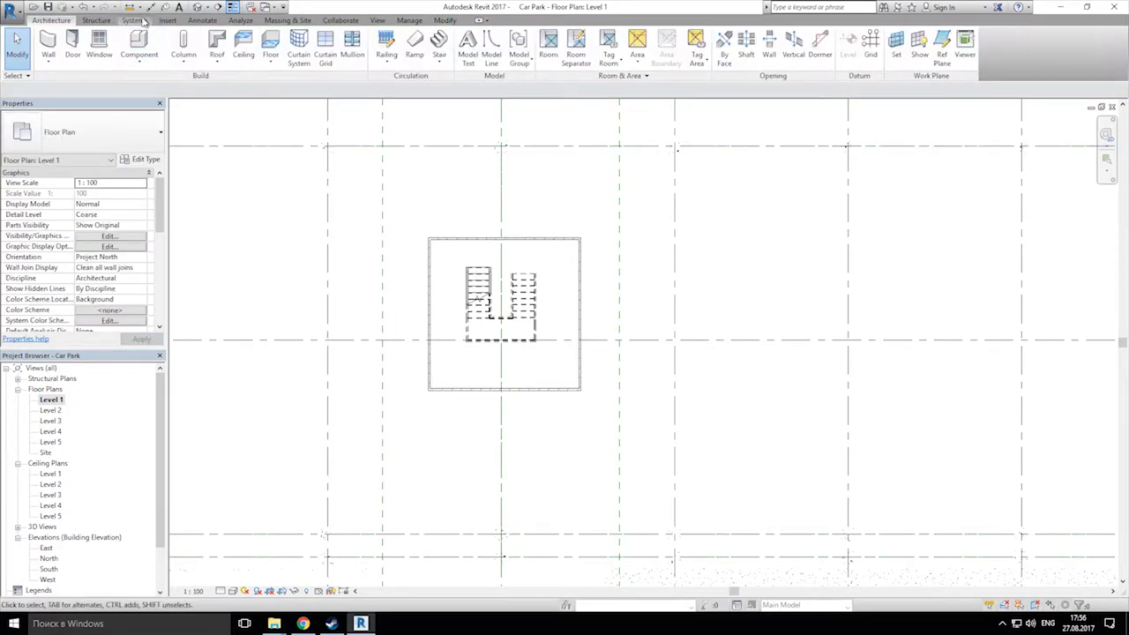
Step: In the 3D view, set the stair enclosure's back wall to an Unconnected top with a height of 15000 mm
click(198, 7)
shift+middle_drag(564, 310, 896, 290)
scroll(373, 317, up, 2)
scroll(305, 408, up, 3)
middle_drag(344, 411, 497, 398)
click(496, 379)
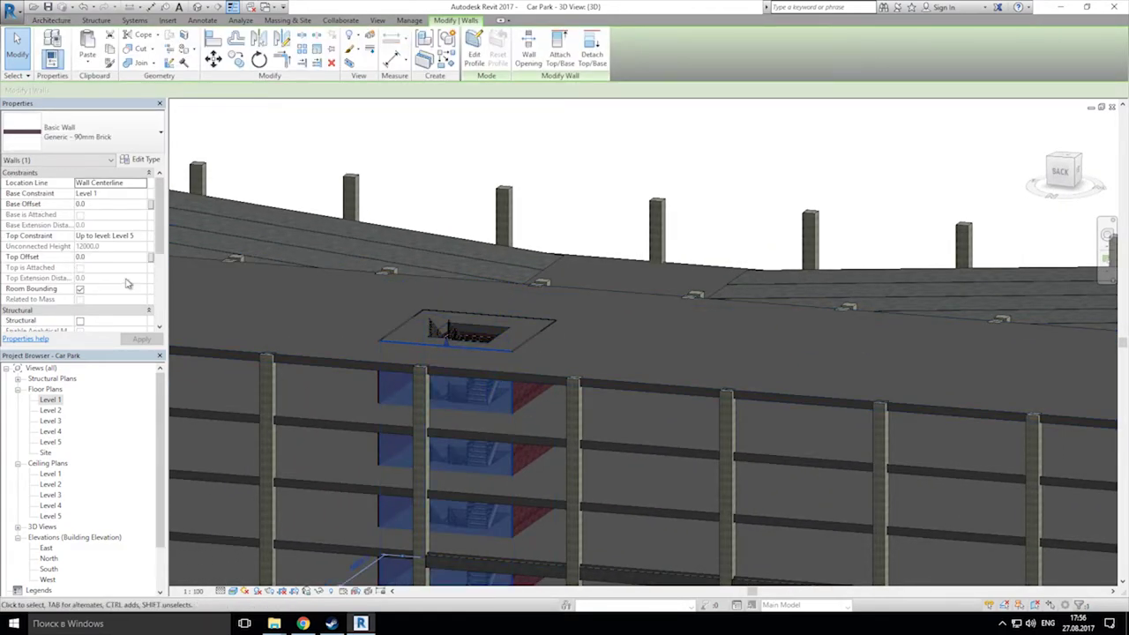
click(142, 237)
click(113, 249)
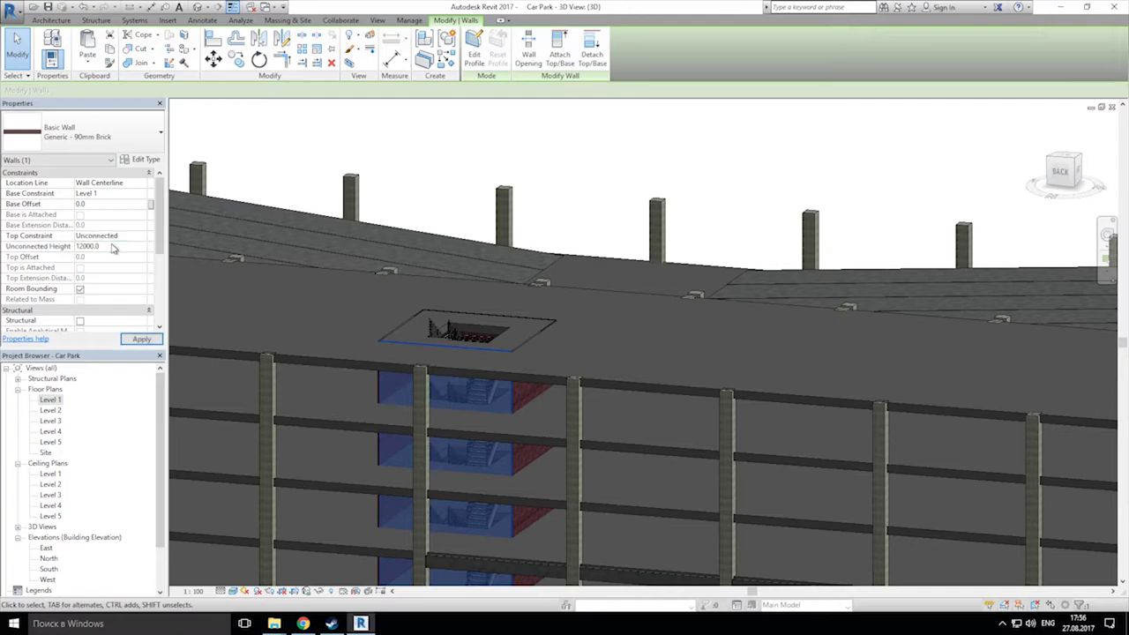
click(115, 247)
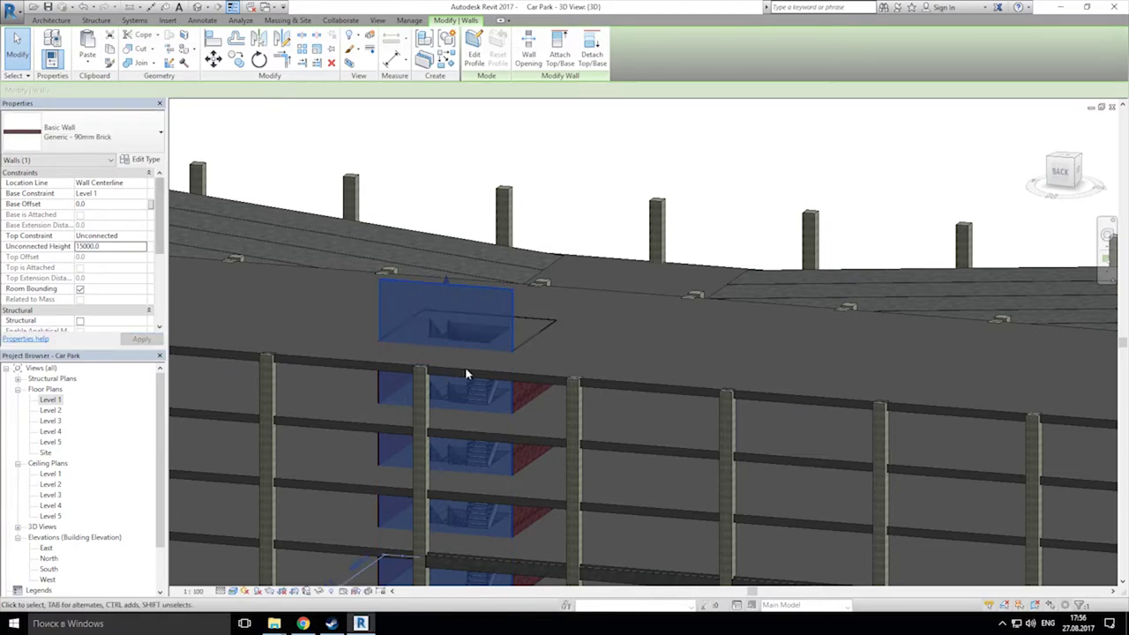
key(Escape)
Step: Set the other three brick walls of the stair enclosure to an Unconnected top with a height of 15000 mm
click(516, 395)
shift+middle_drag(418, 385, 498, 388)
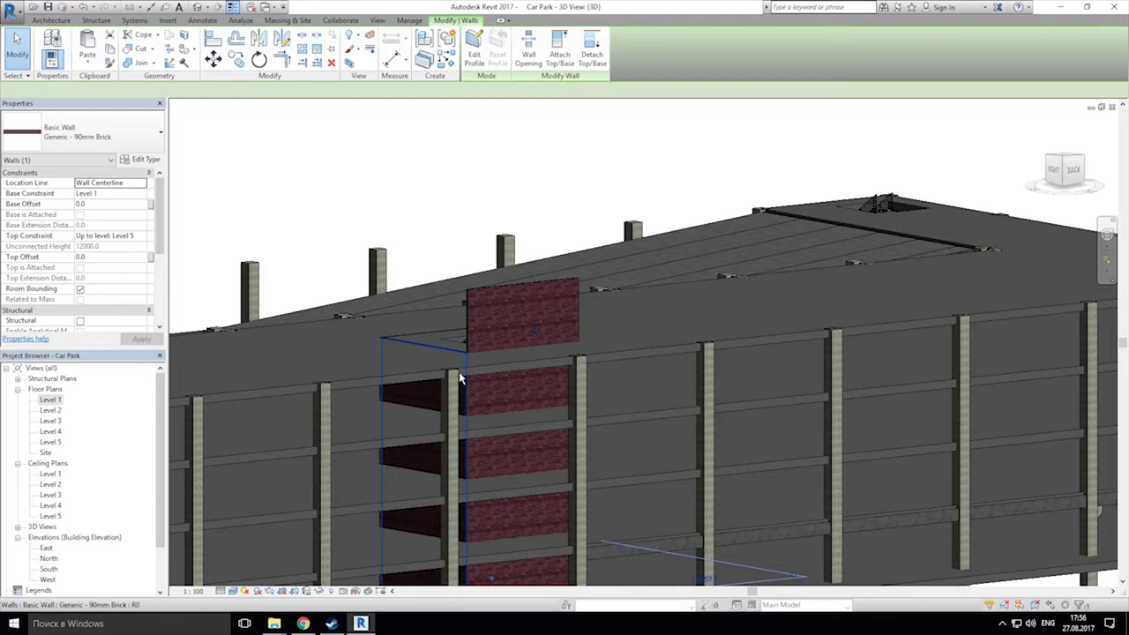
ctrl+click(459, 378)
ctrl+click(434, 337)
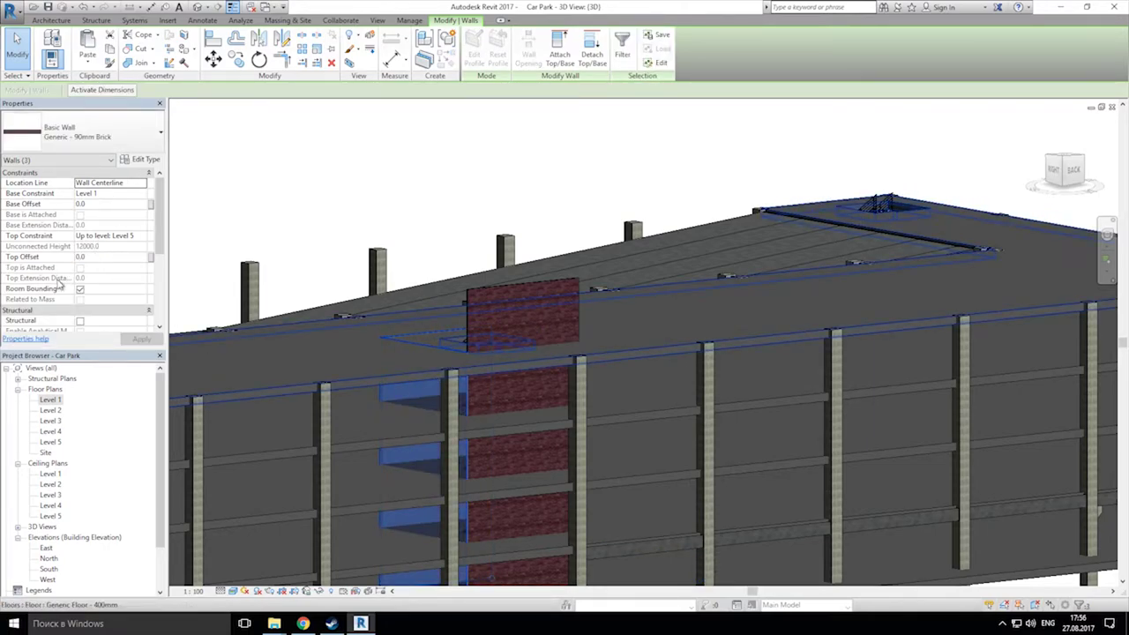
click(127, 235)
click(127, 248)
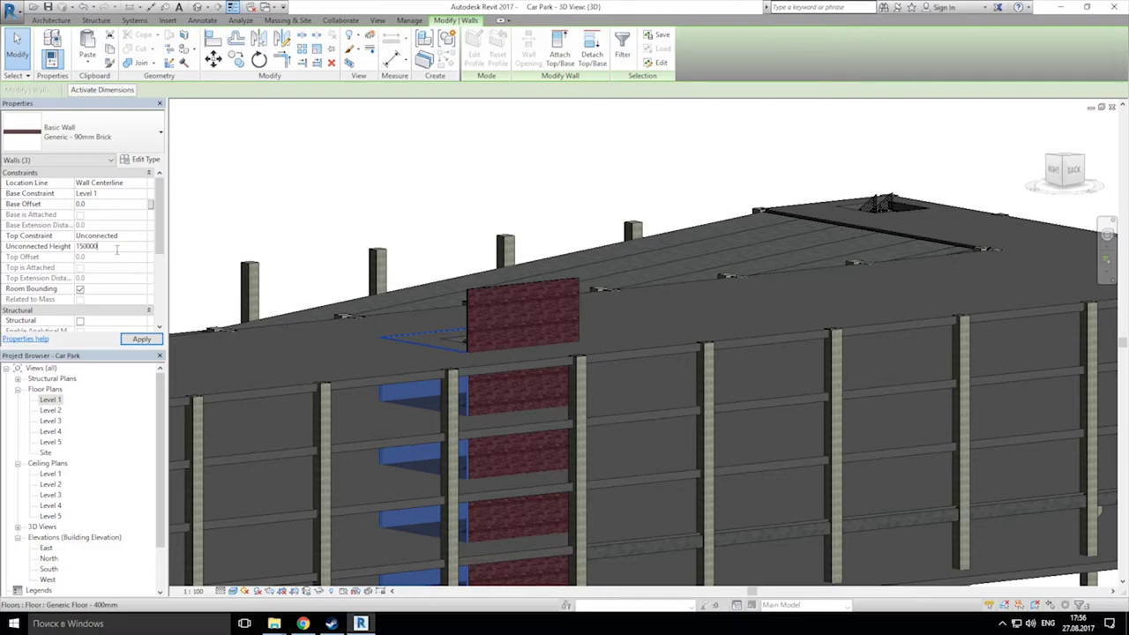
click(140, 340)
click(481, 126)
Step: Place an M_Single-Flush 0915 x 2134mm door in the stair enclosure's back wall at the top deck
shift+middle_drag(287, 223, 609, 248)
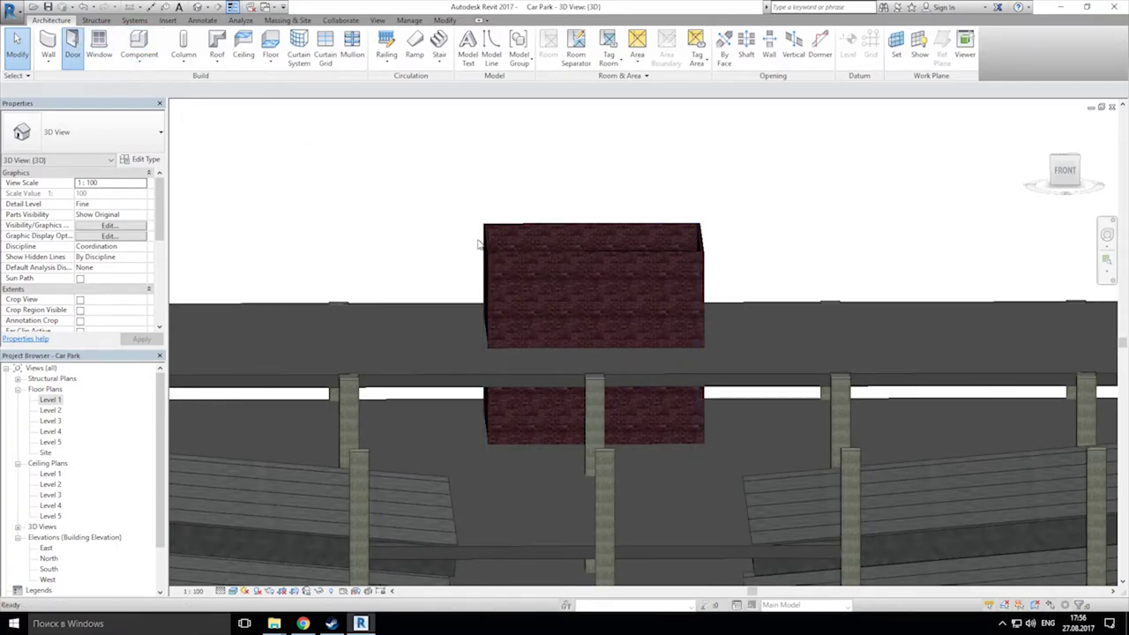
shift+middle_drag(585, 353, 498, 291)
click(106, 137)
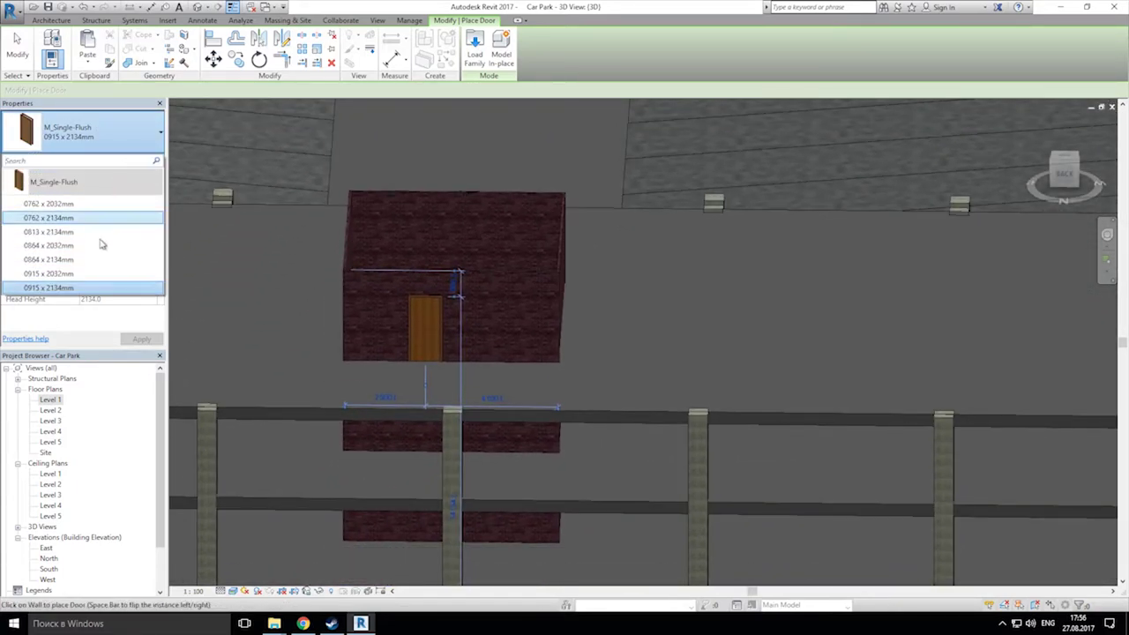
click(123, 138)
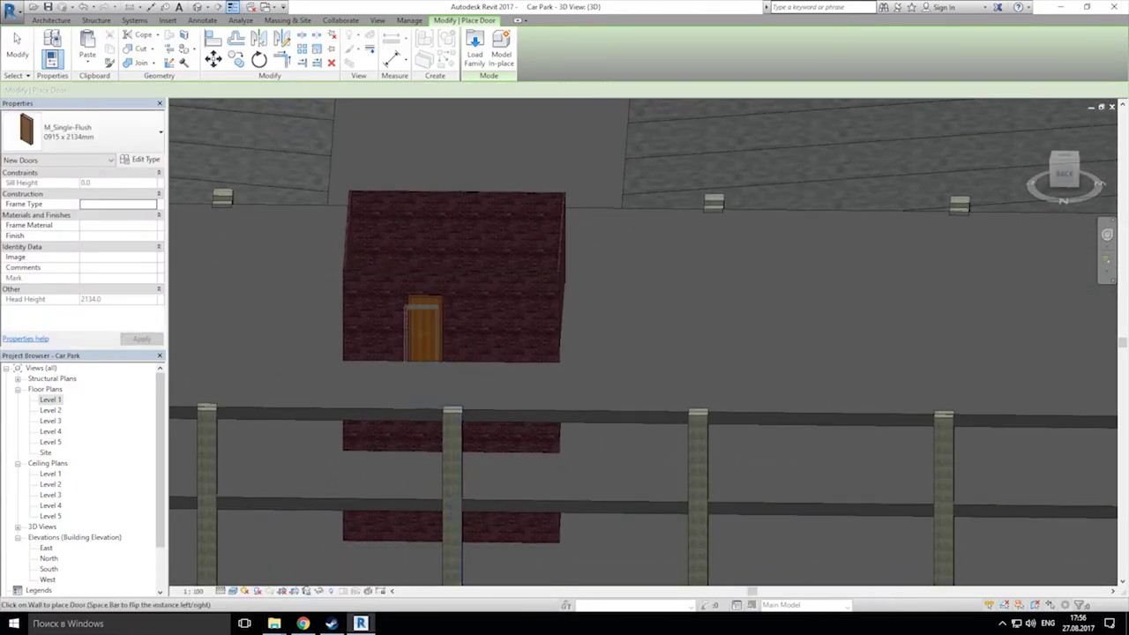
Step: Copy the top-deck door of the stair enclosure and paste it aligned to Levels 1, 2, 3 and 4
key(Escape)
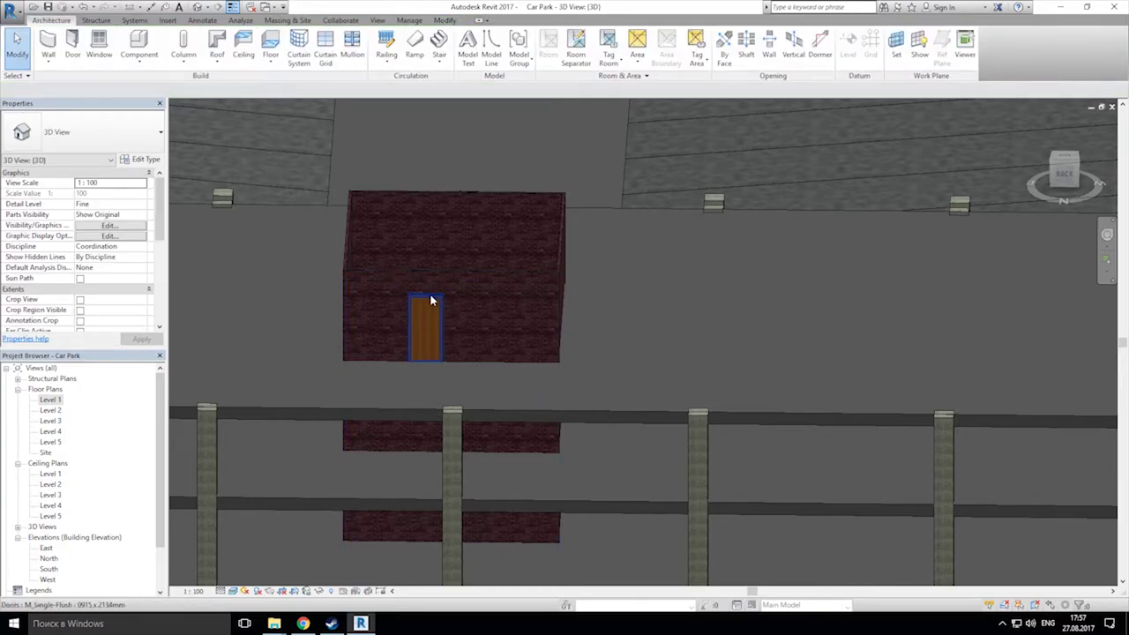
click(431, 301)
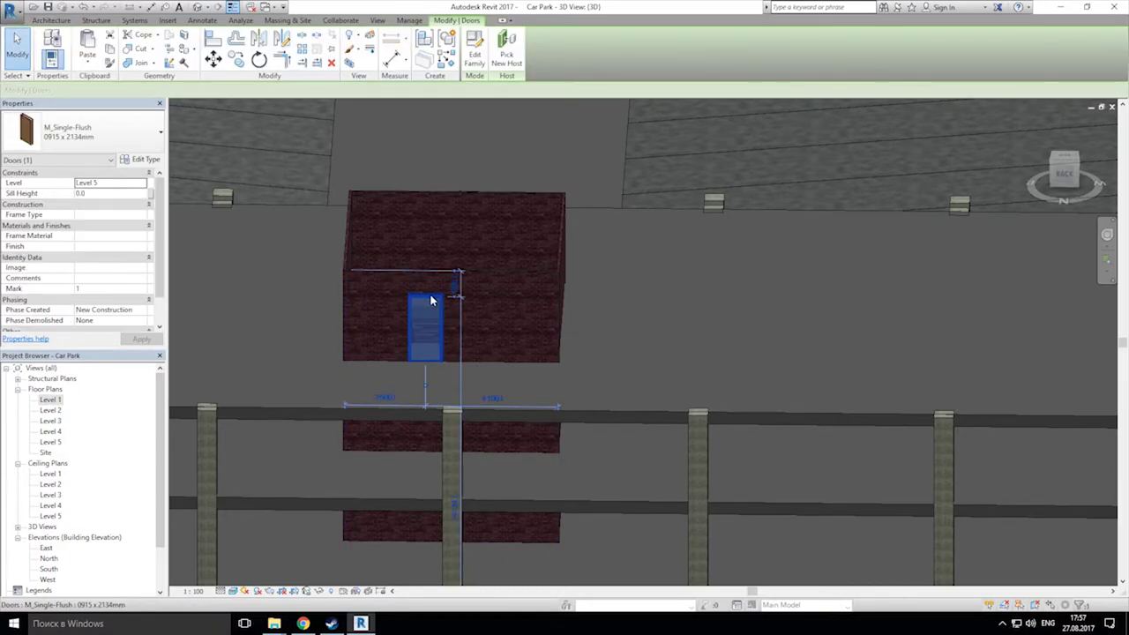
click(87, 67)
click(123, 106)
click(517, 241)
click(513, 256)
shift+click(514, 232)
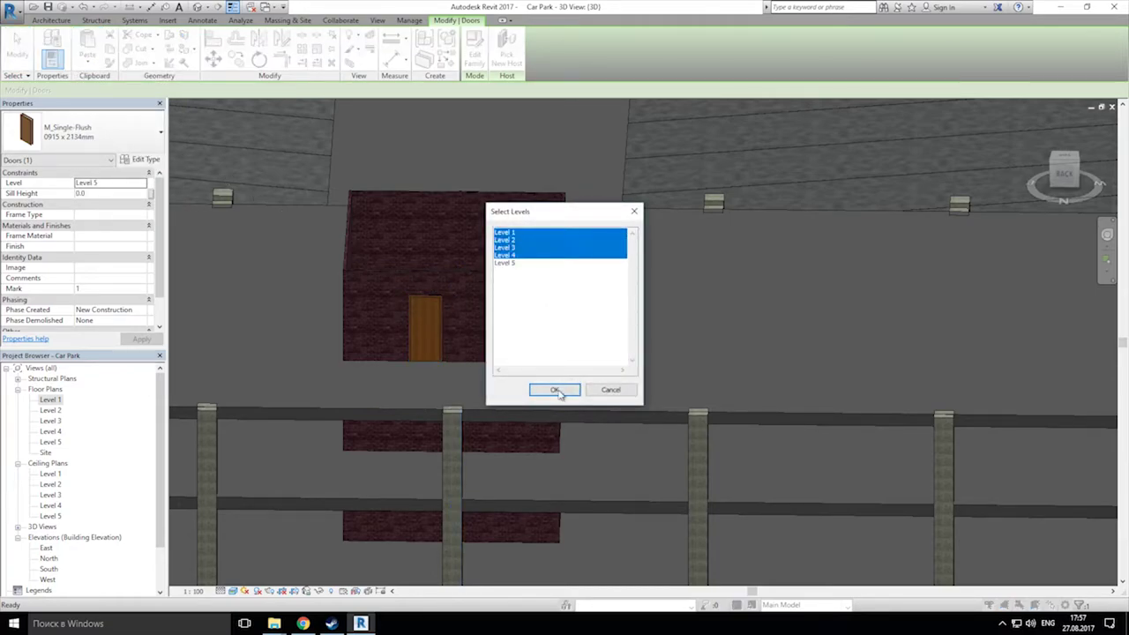
click(556, 392)
middle_drag(556, 428, 547, 121)
shift+middle_drag(535, 314, 597, 453)
click(521, 202)
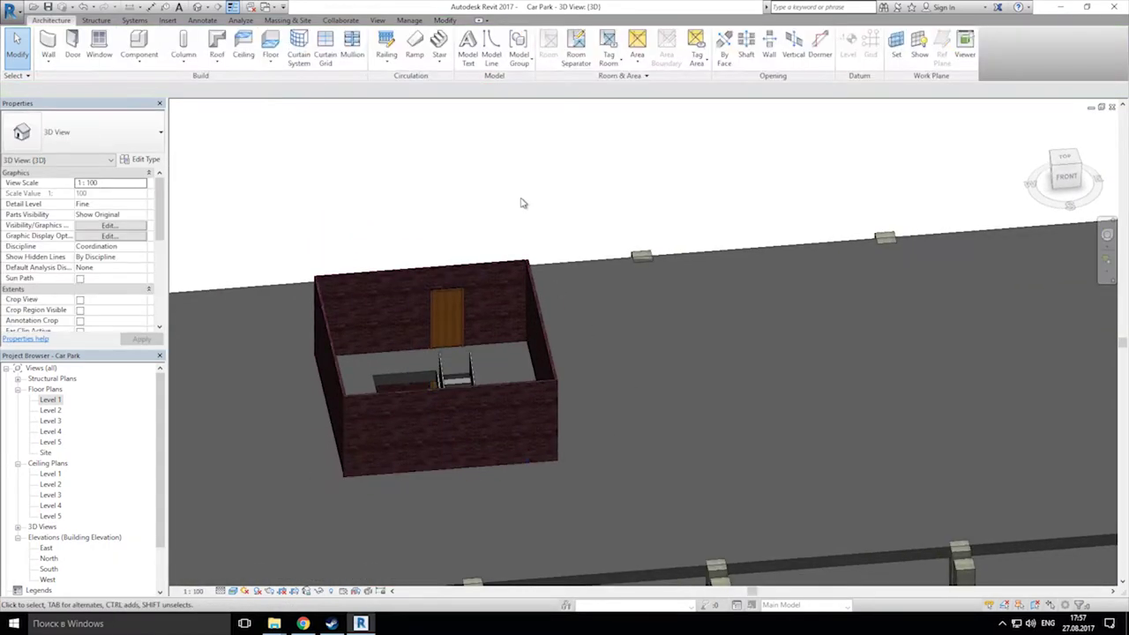
Step: From the Level 1 floor plan, start a Roof by Footprint and move its base level to Level 5
click(58, 445)
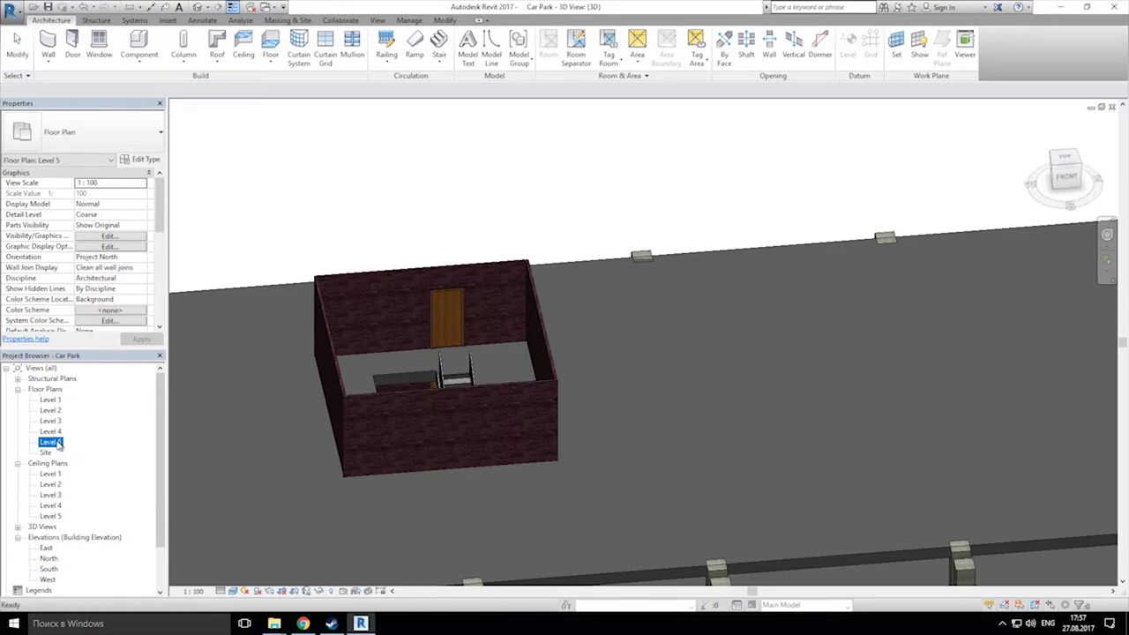
double_click(51, 399)
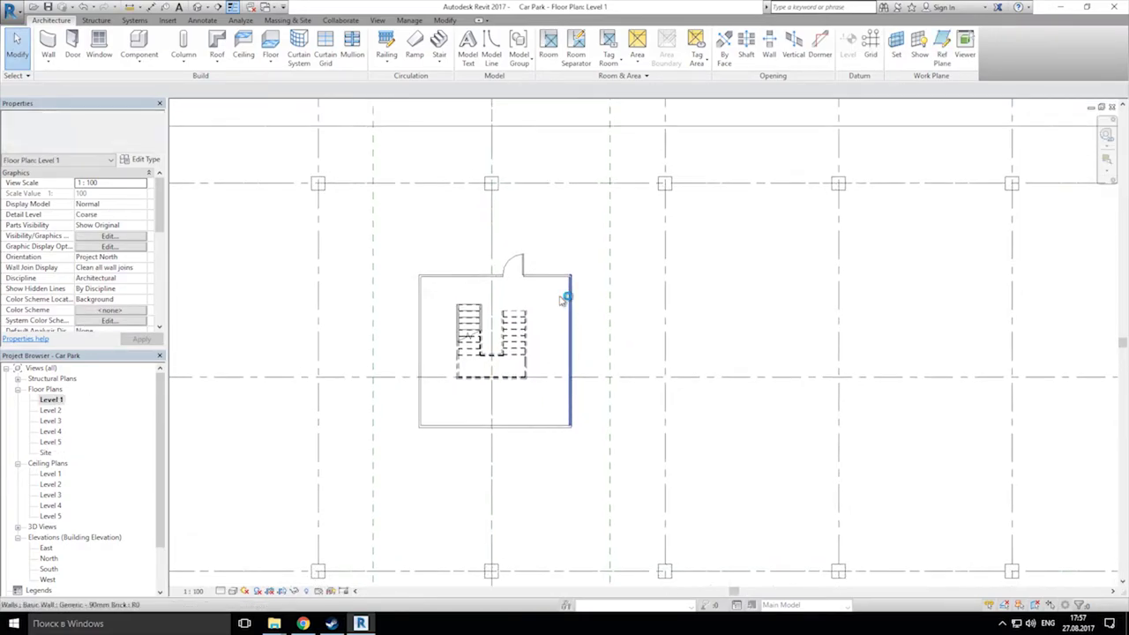
click(216, 58)
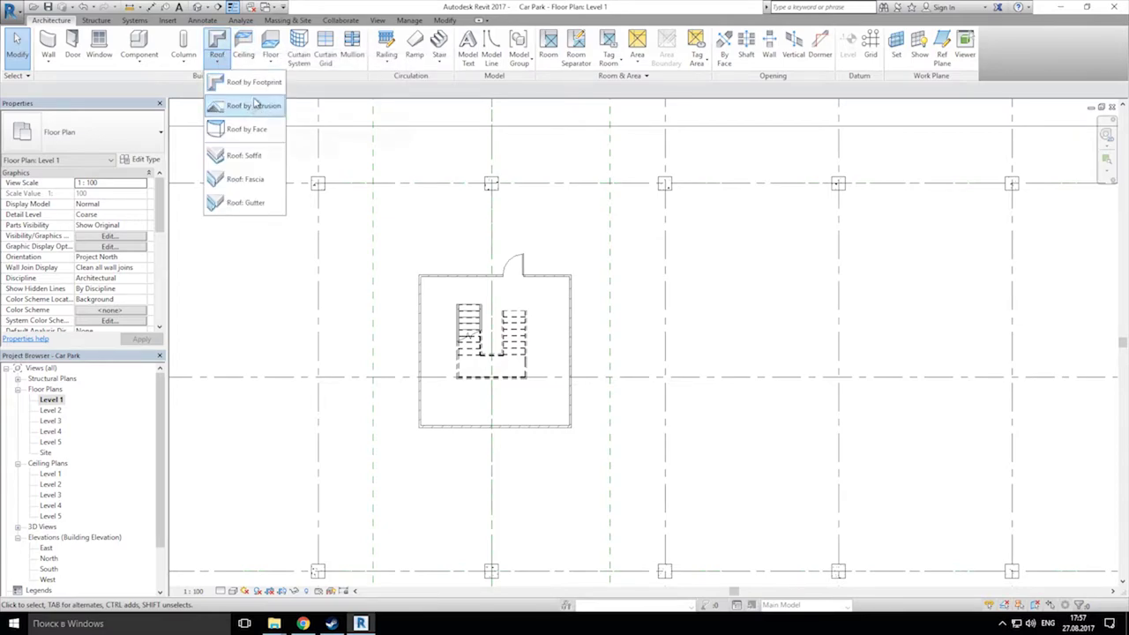
click(255, 84)
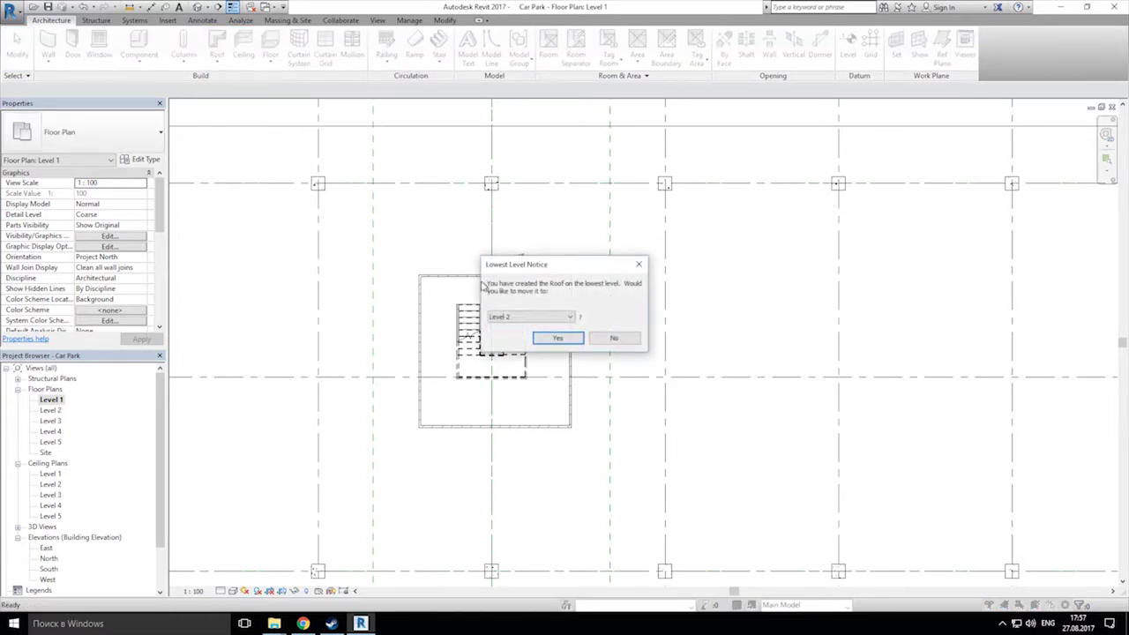
click(532, 321)
click(507, 363)
click(557, 337)
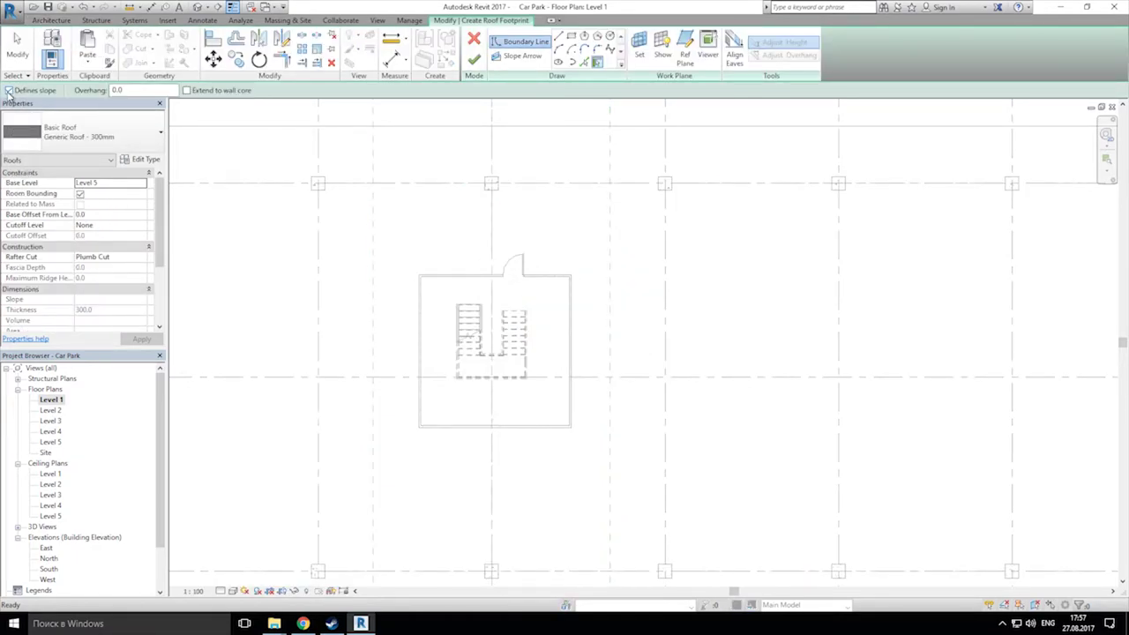
Step: Sketch a rectangular roof footprint without slope along the inner faces of the stair enclosure's brick walls and finish the Generic - 300mm roof
scroll(456, 217, up, 5)
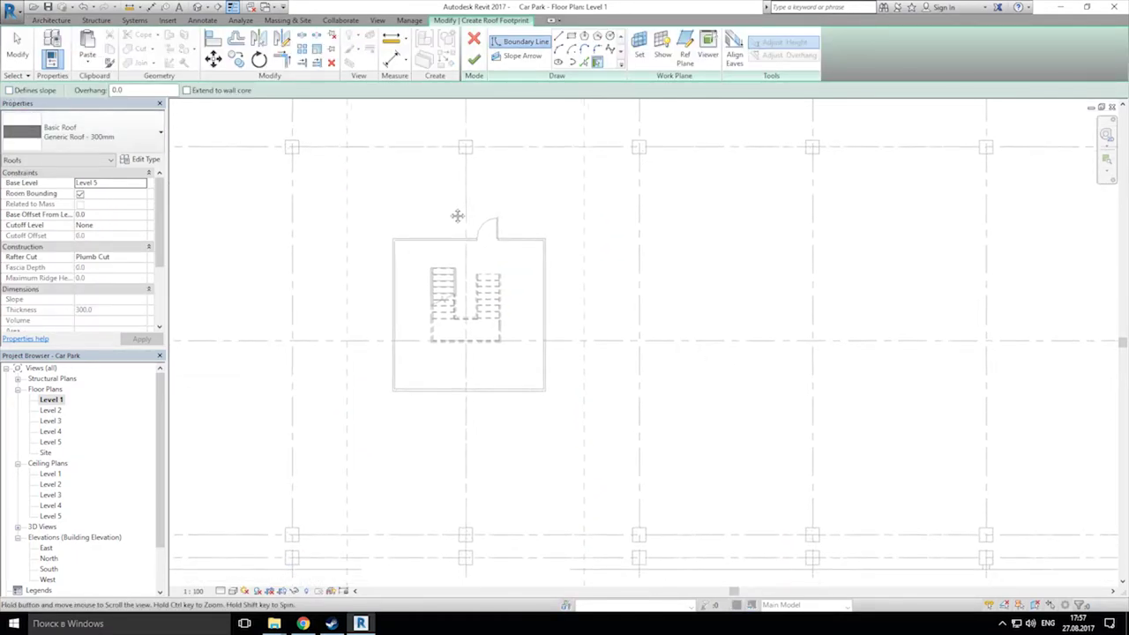
click(570, 39)
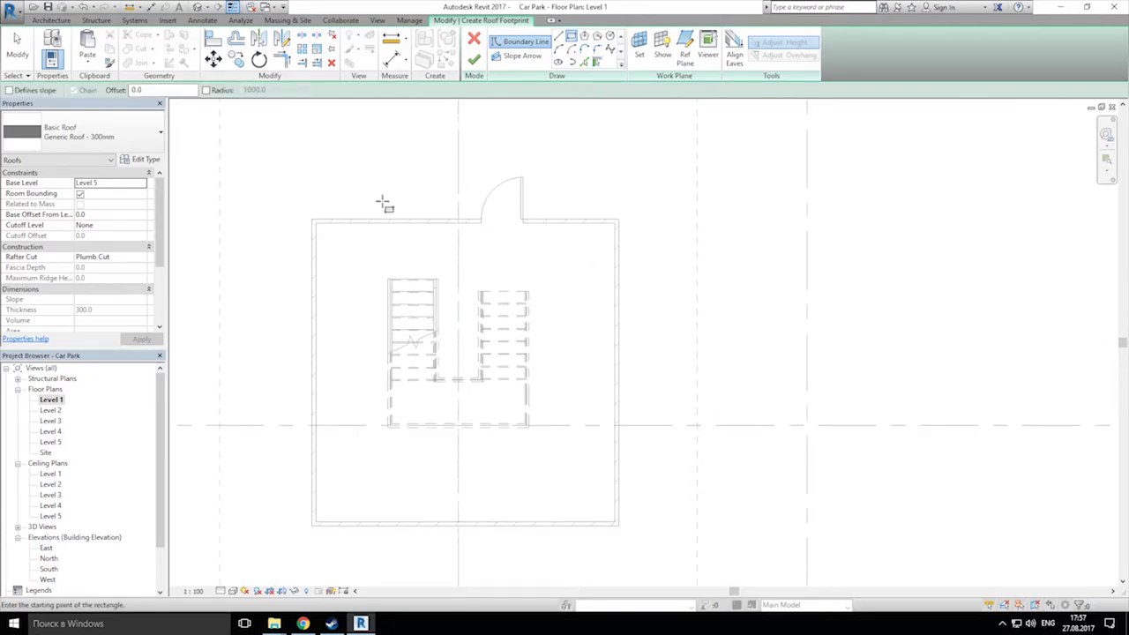
click(316, 224)
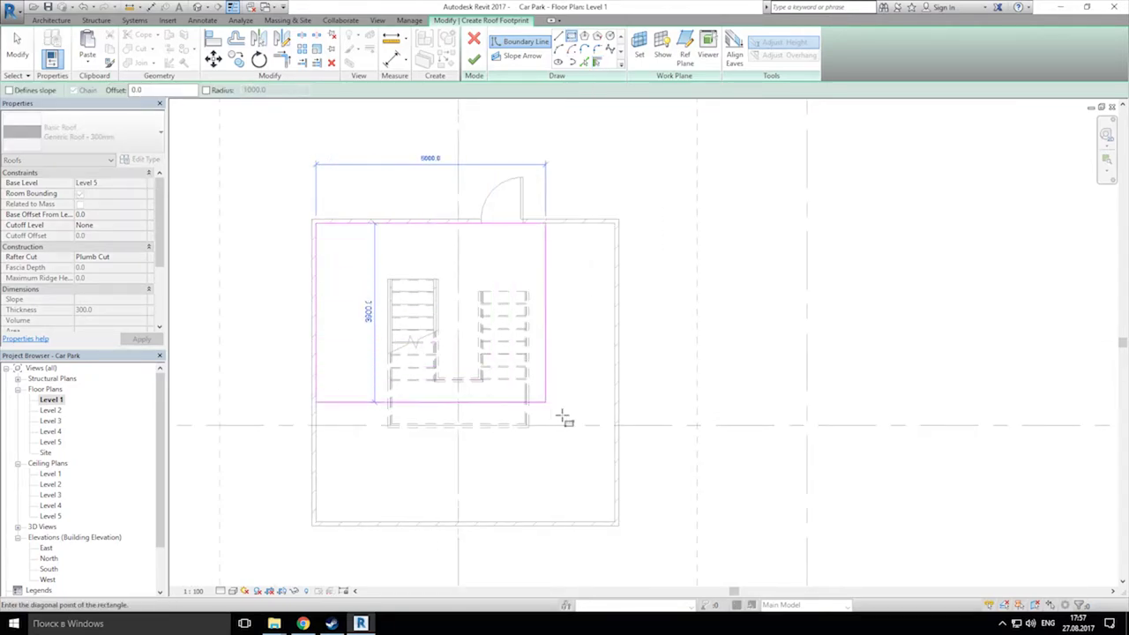
click(615, 522)
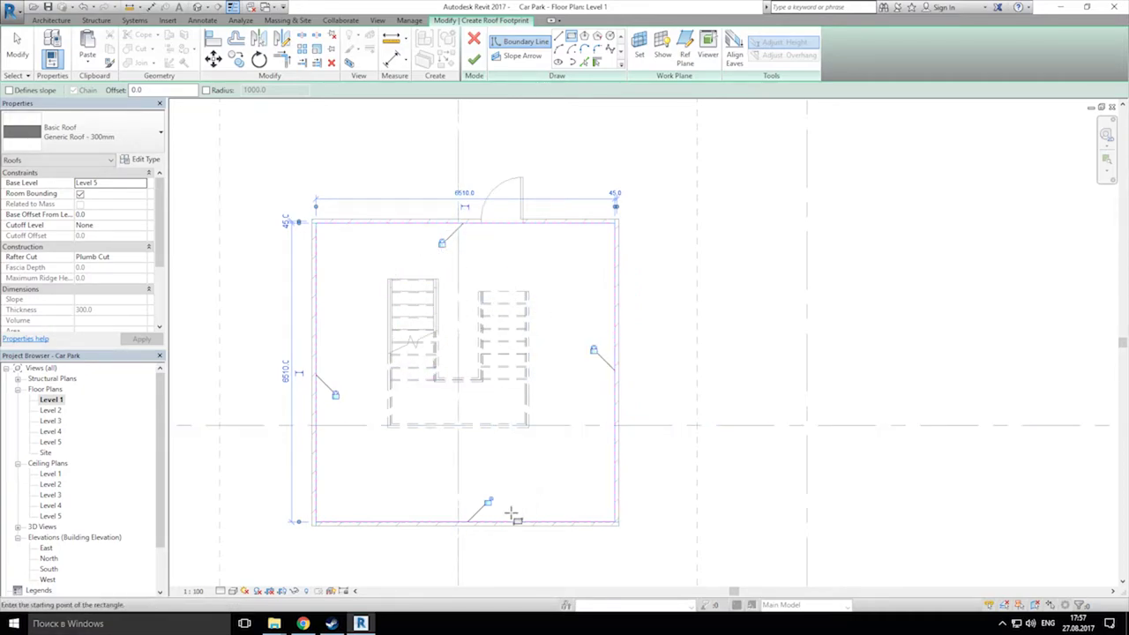
click(481, 64)
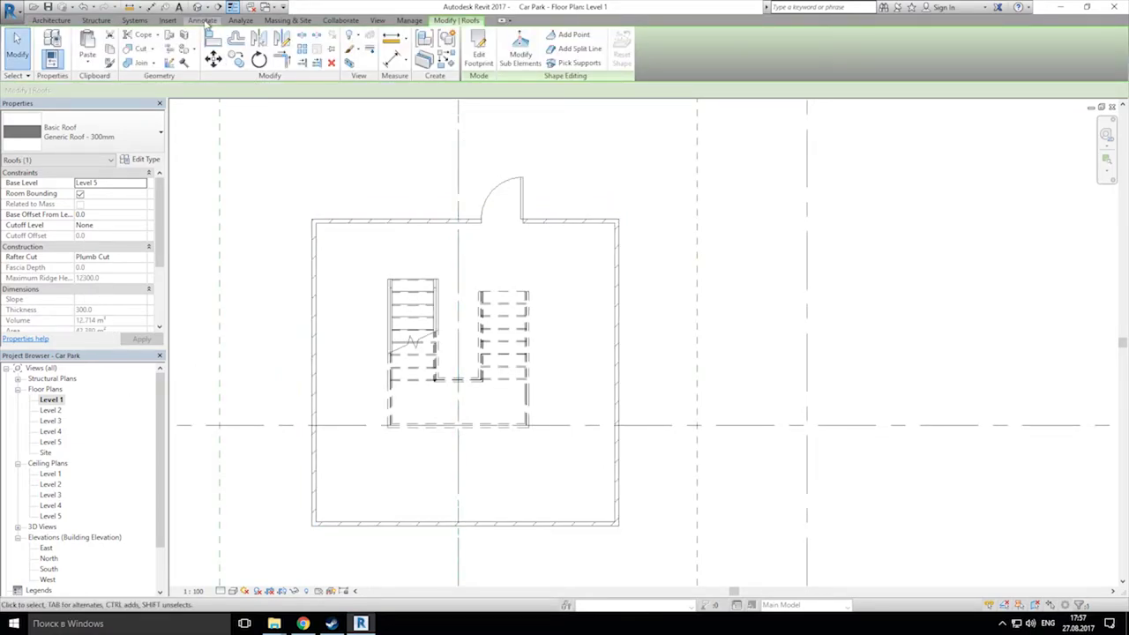
Step: In the 3D view, set the stair enclosure roof's base offset from its level to 2600 mm
click(201, 7)
shift+middle_drag(353, 264, 761, 382)
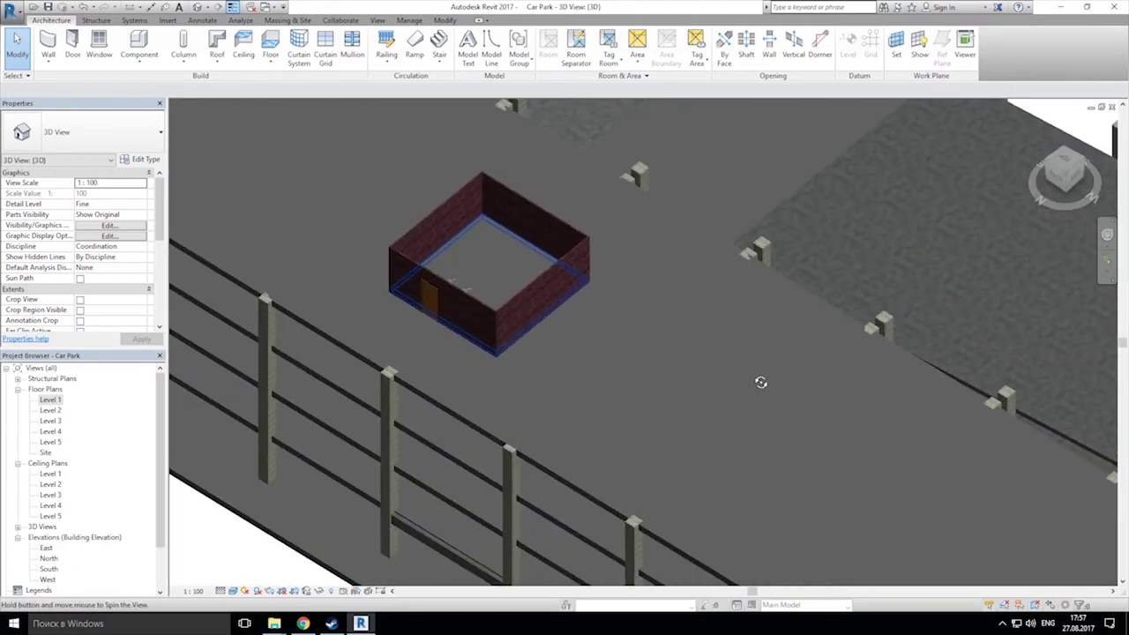
click(521, 243)
scroll(468, 250, up, 8)
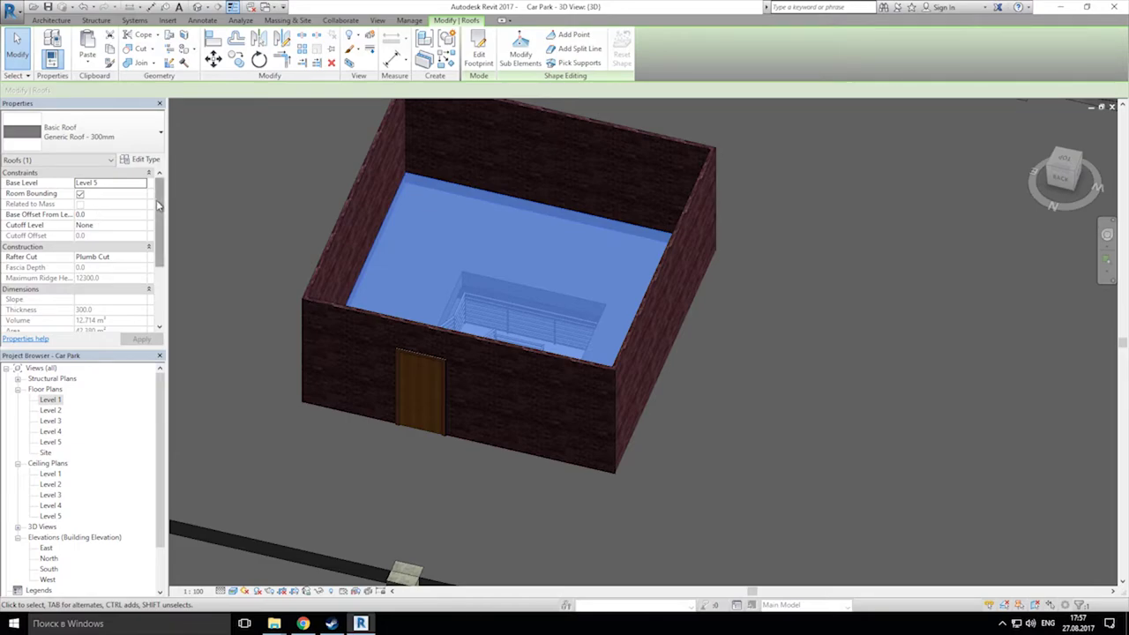
scroll(160, 210, down, 5)
scroll(163, 210, up, 5)
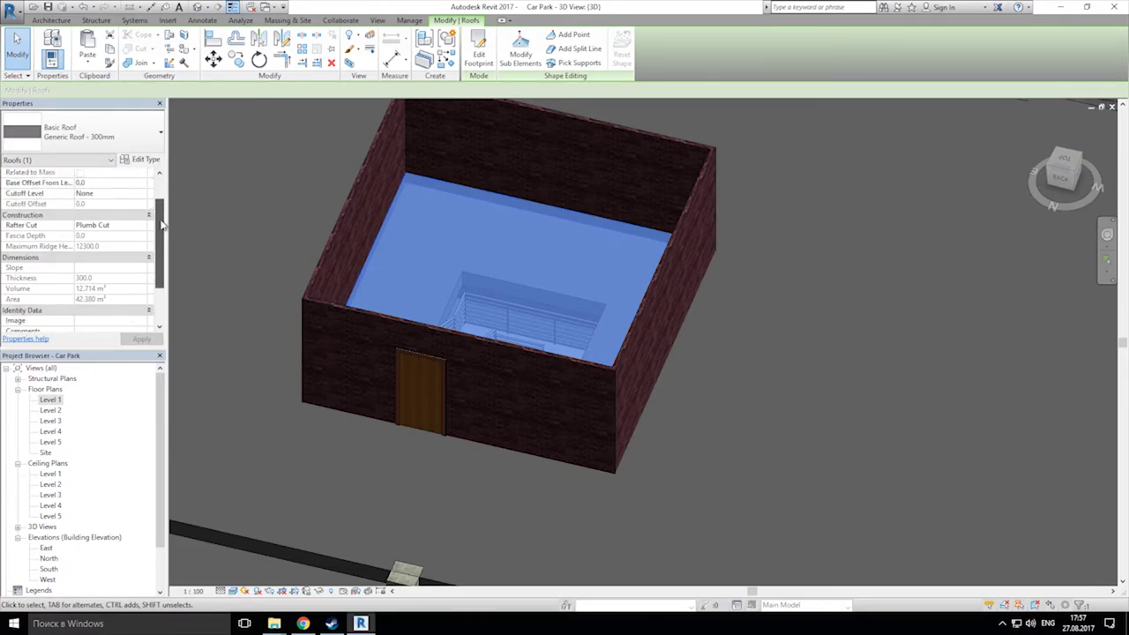
scroll(164, 212, down, 1)
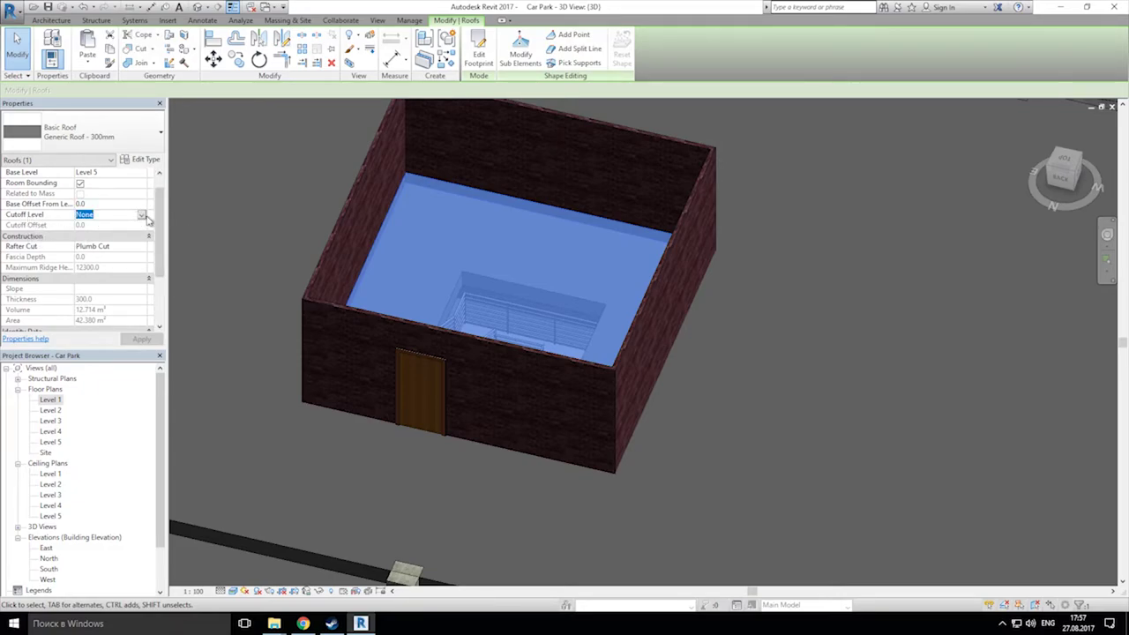
click(142, 215)
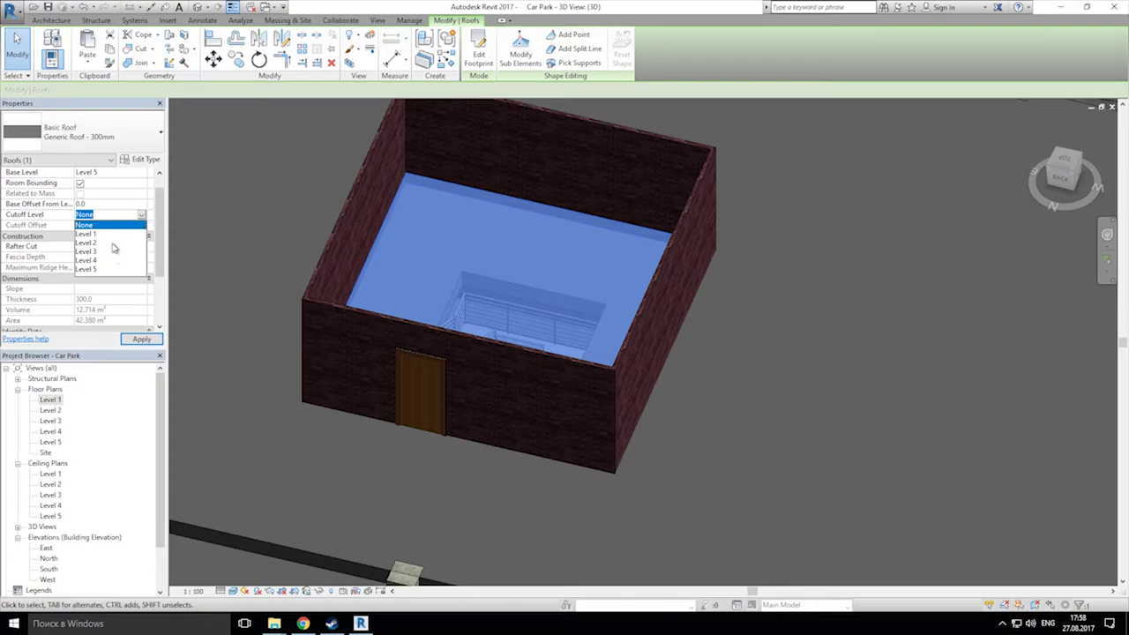
click(101, 214)
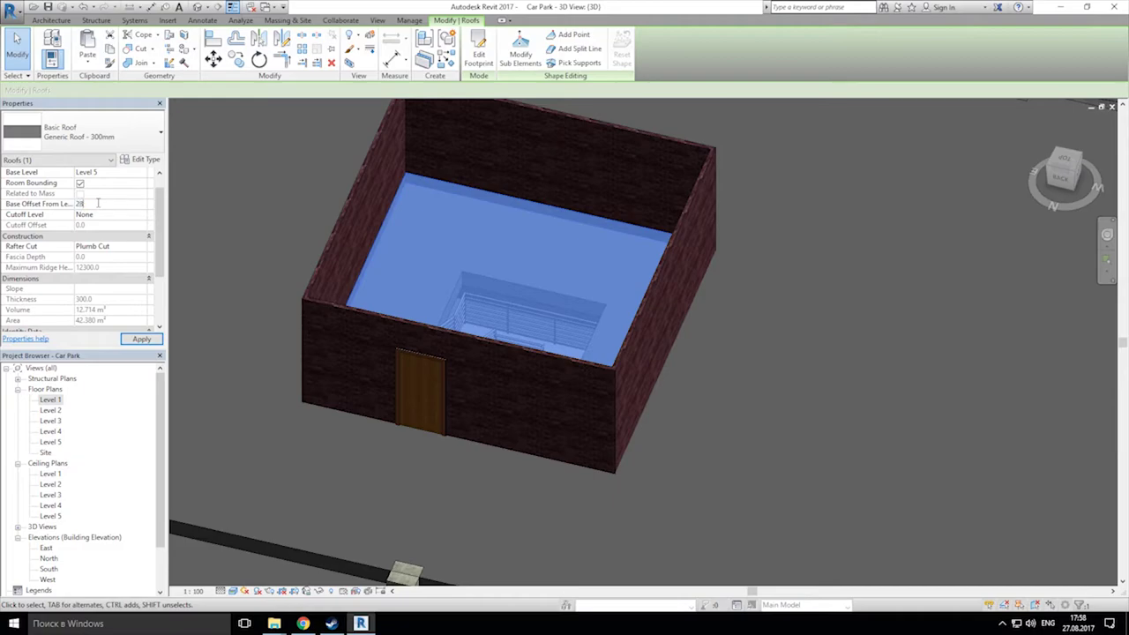
mouse_move(264, 255)
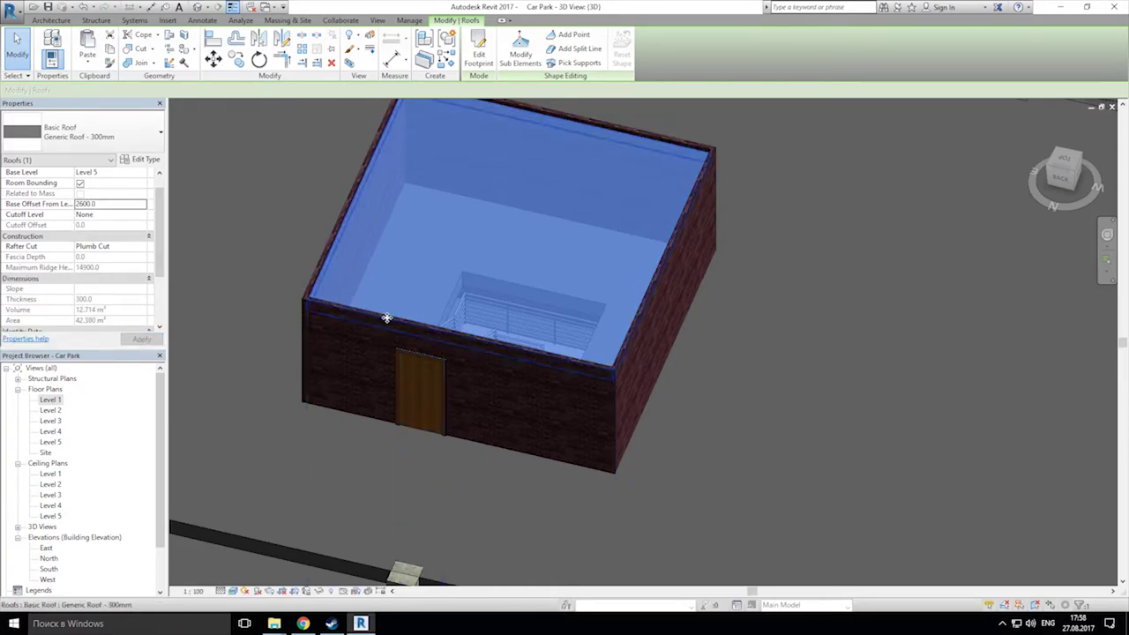
click(282, 358)
Step: Examine the roofed stair enclosure and the whole car park from the front
shift+middle_drag(283, 358, 469, 165)
scroll(427, 212, down, 6)
shift+middle_drag(433, 230, 471, 219)
scroll(424, 227, up, 3)
shift+middle_drag(443, 262, 434, 229)
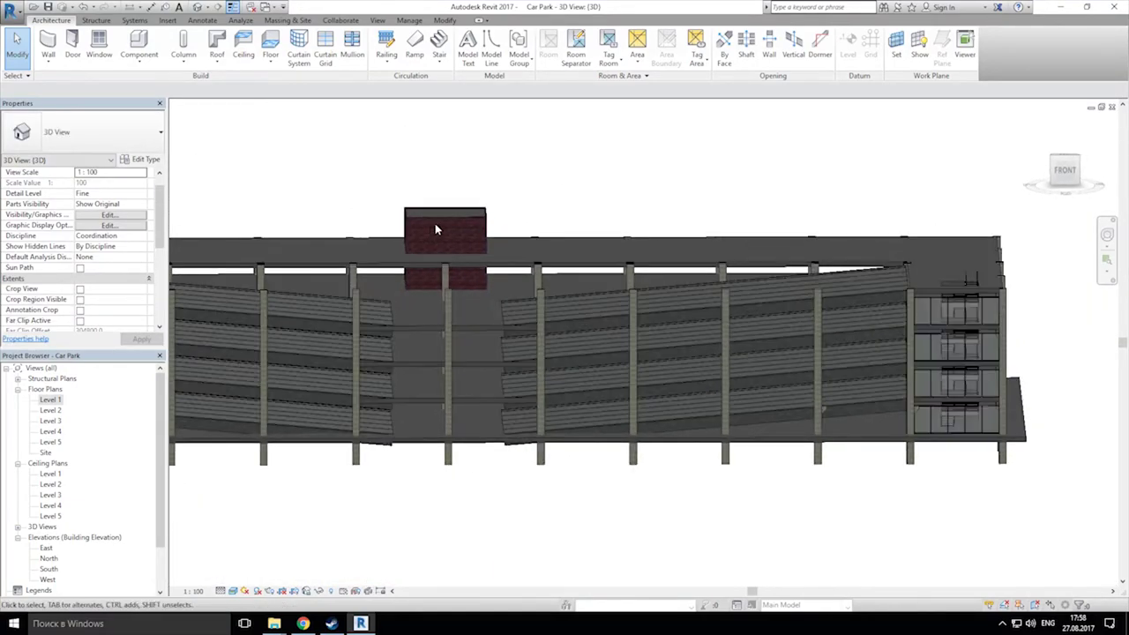
middle_drag(477, 510, 508, 505)
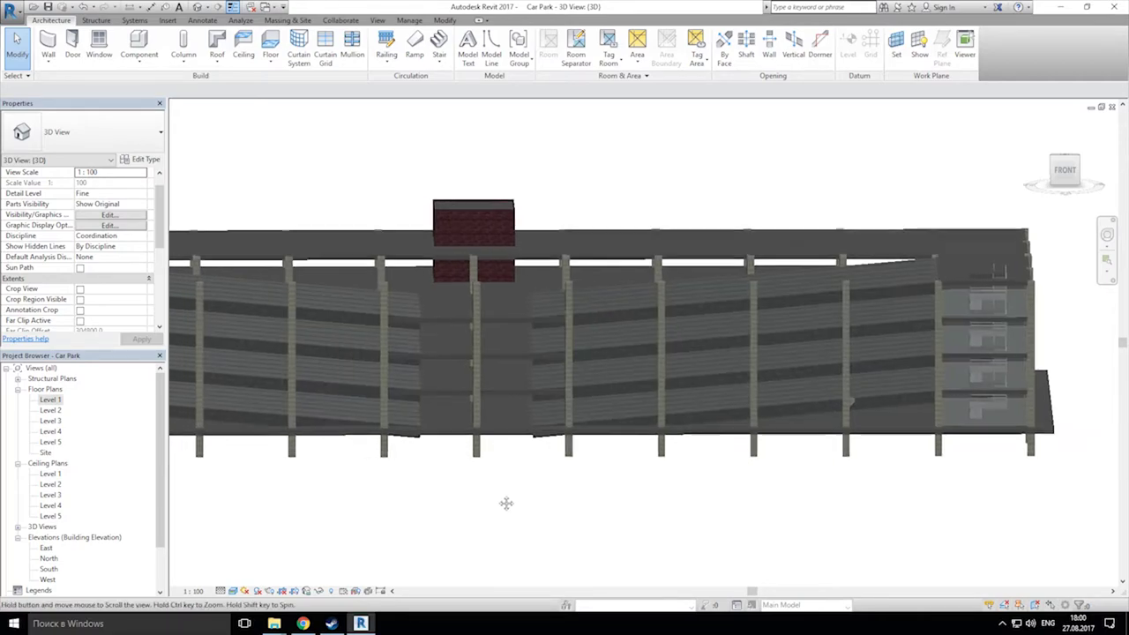
middle_drag(450, 484, 509, 239)
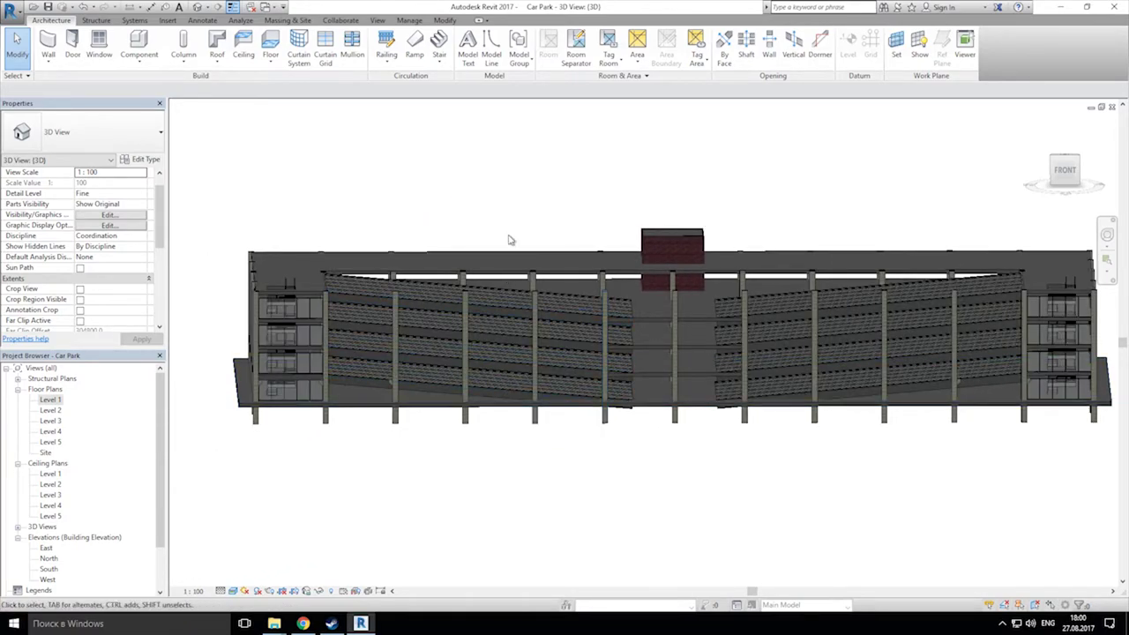
Step: On the Level 1 floor plan, draw a 7000 mm long Generic - 150mm wall along the front column row, starting from the column beside the storefront wall
double_click(51, 400)
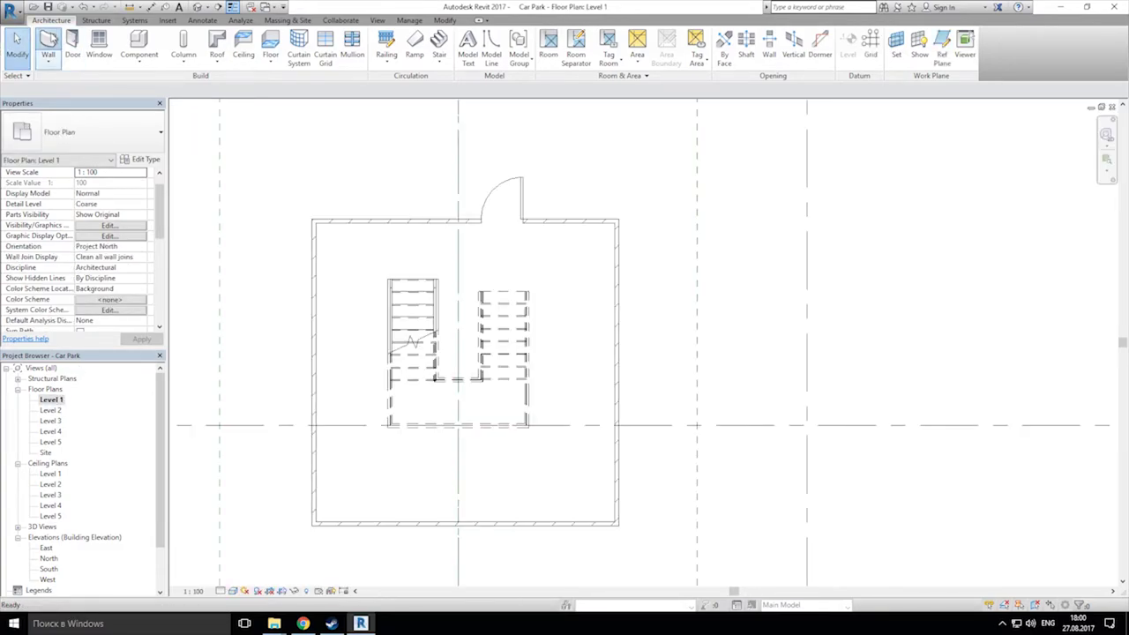
click(48, 44)
click(81, 130)
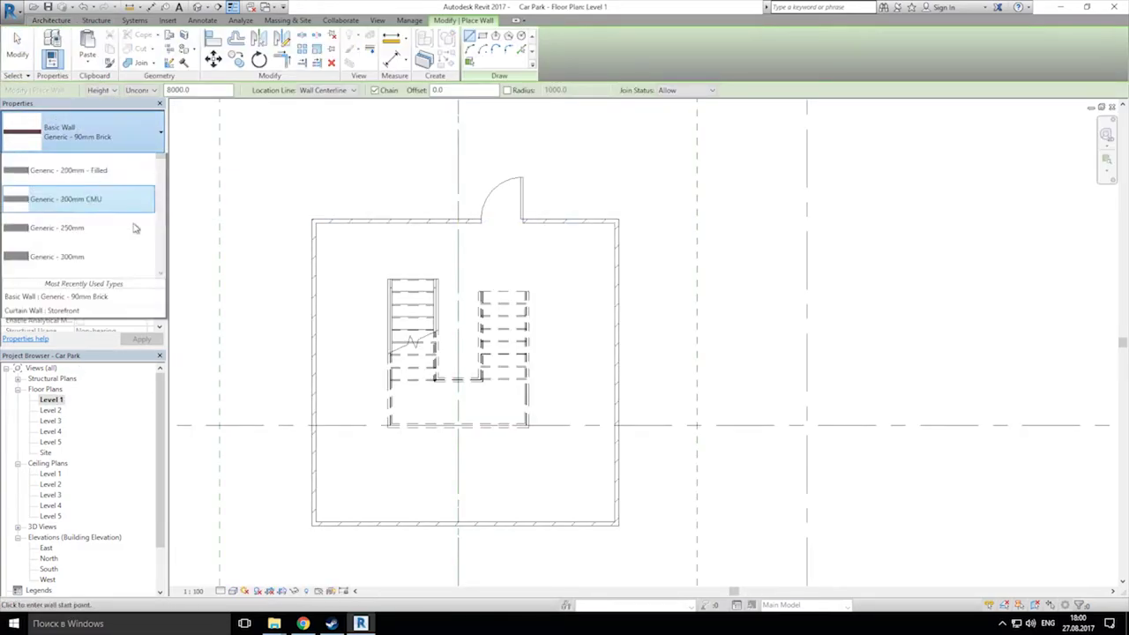
scroll(128, 234, down, 2)
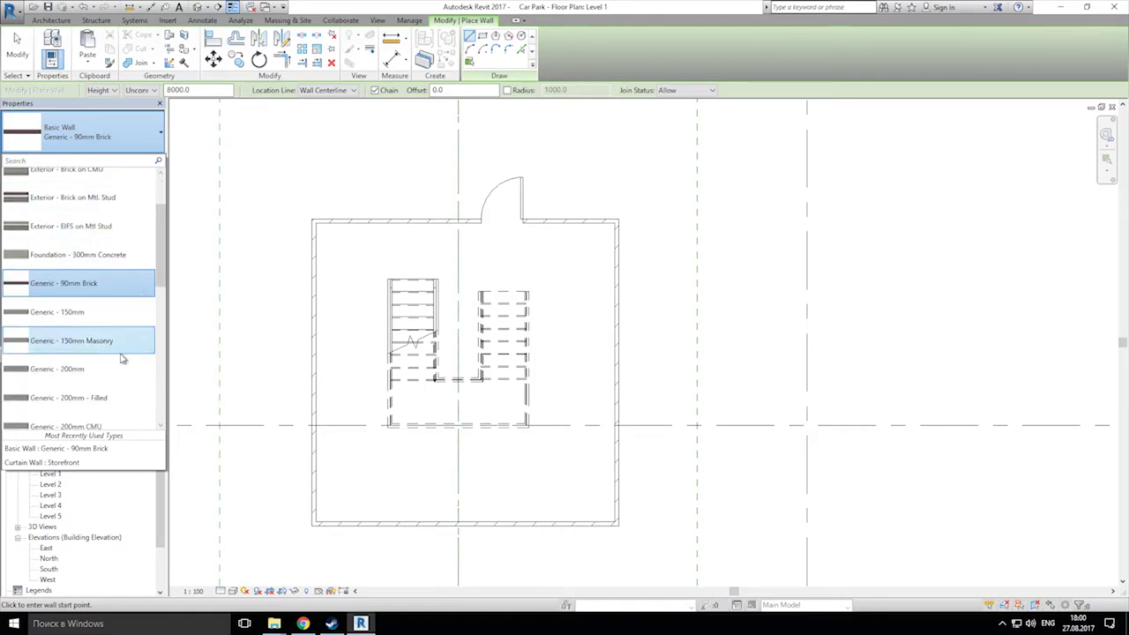
click(95, 320)
middle_drag(361, 385, 468, 314)
scroll(468, 314, down, 6)
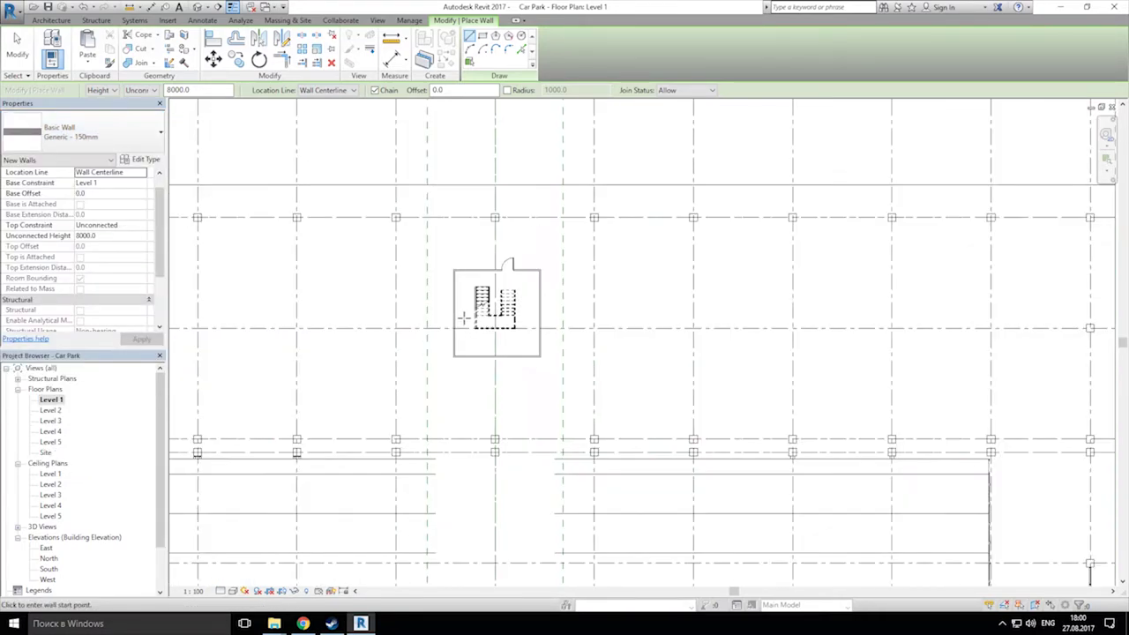
scroll(474, 370, up, 12)
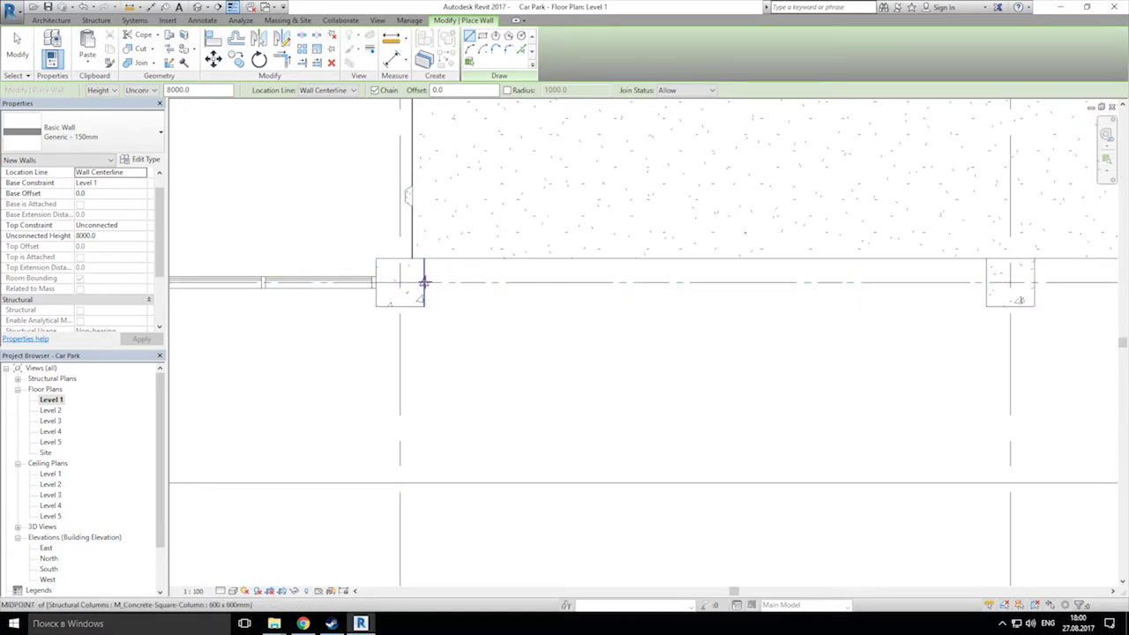
click(423, 282)
middle_drag(763, 282, 435, 282)
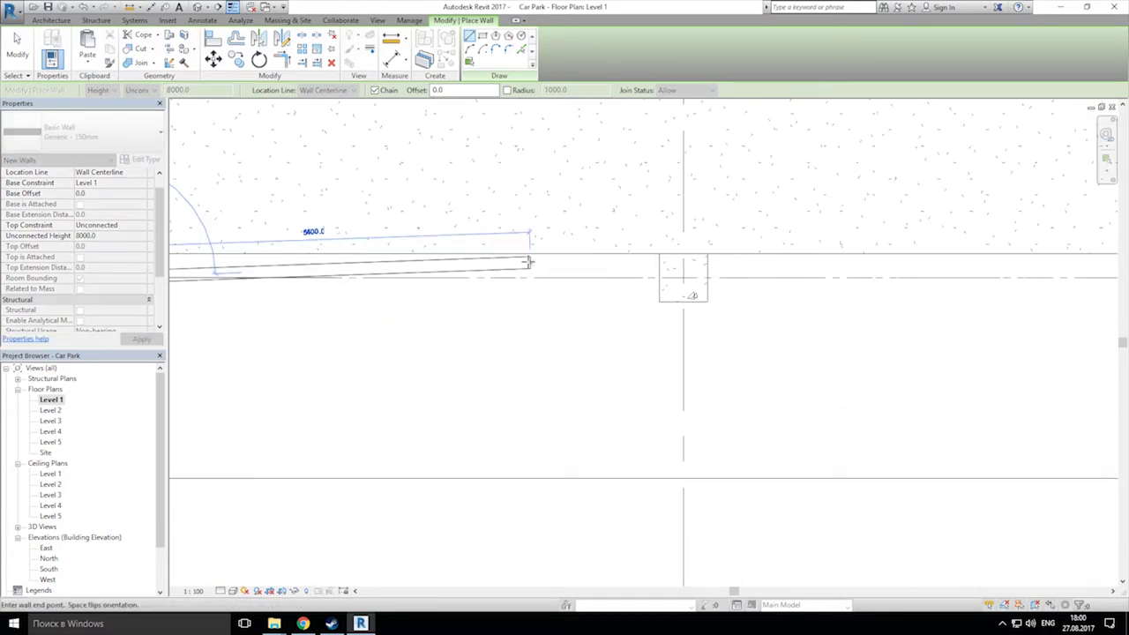
click(657, 279)
key(Escape)
key(Escape)
Step: Stretch the new 150mm wall's free end along the front column row to the reference plane at the gap between the ramps
click(654, 278)
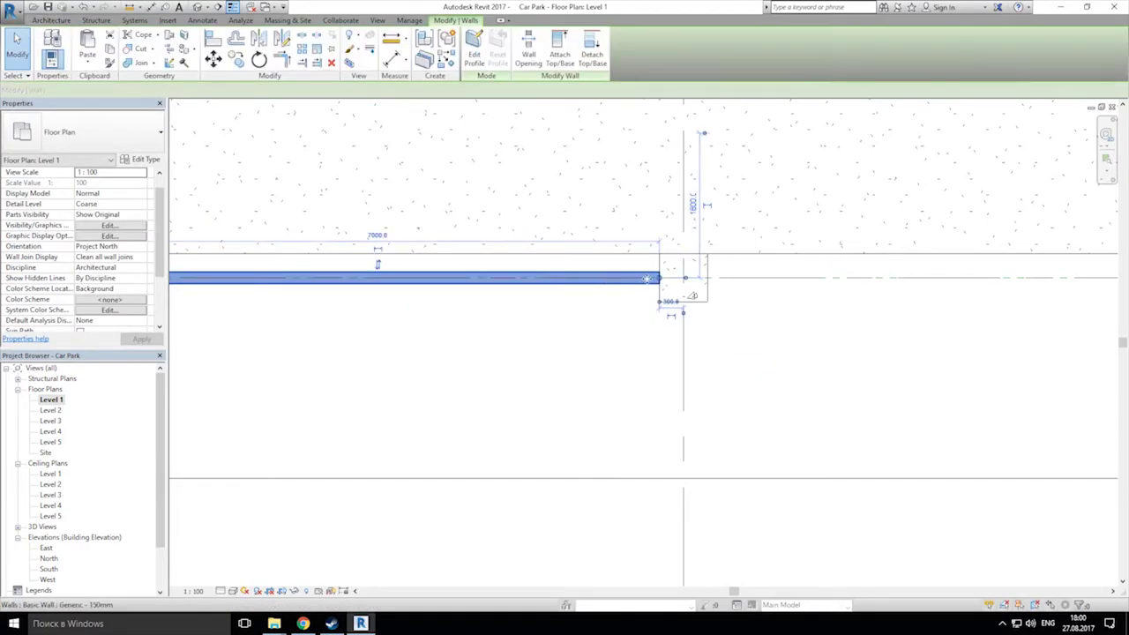
drag(659, 279, 821, 320)
scroll(676, 271, down, 3)
middle_drag(882, 307, 821, 320)
drag(821, 320, 585, 302)
middle_drag(821, 320, 414, 330)
scroll(587, 303, down, 3)
drag(586, 302, 721, 333)
middle_drag(819, 327, 721, 332)
drag(721, 333, 640, 295)
scroll(733, 308, up, 3)
scroll(722, 307, up, 2)
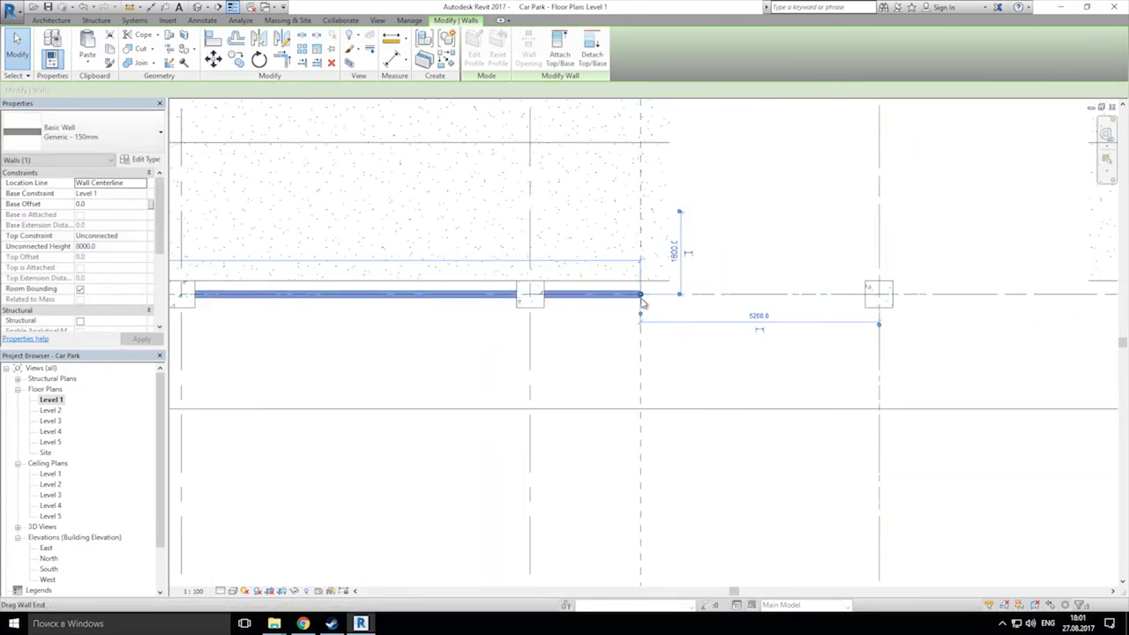
click(727, 374)
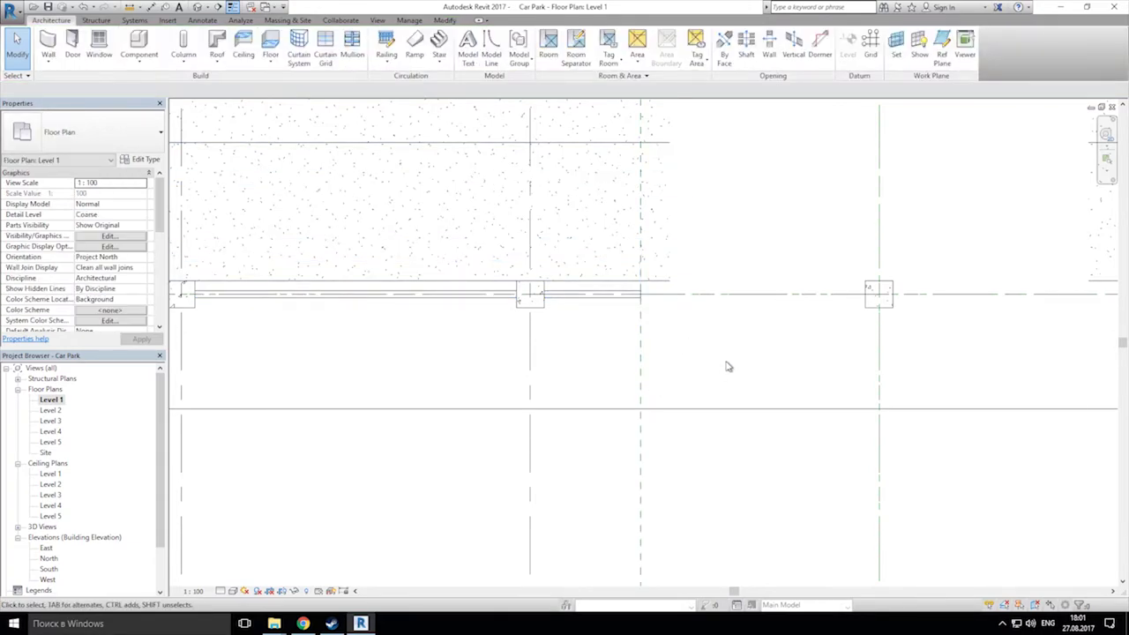
Step: In the 3D view, set the unconnected height of the front 150mm wall to 3000 mm
scroll(706, 347, down, 3)
scroll(662, 347, up, 1)
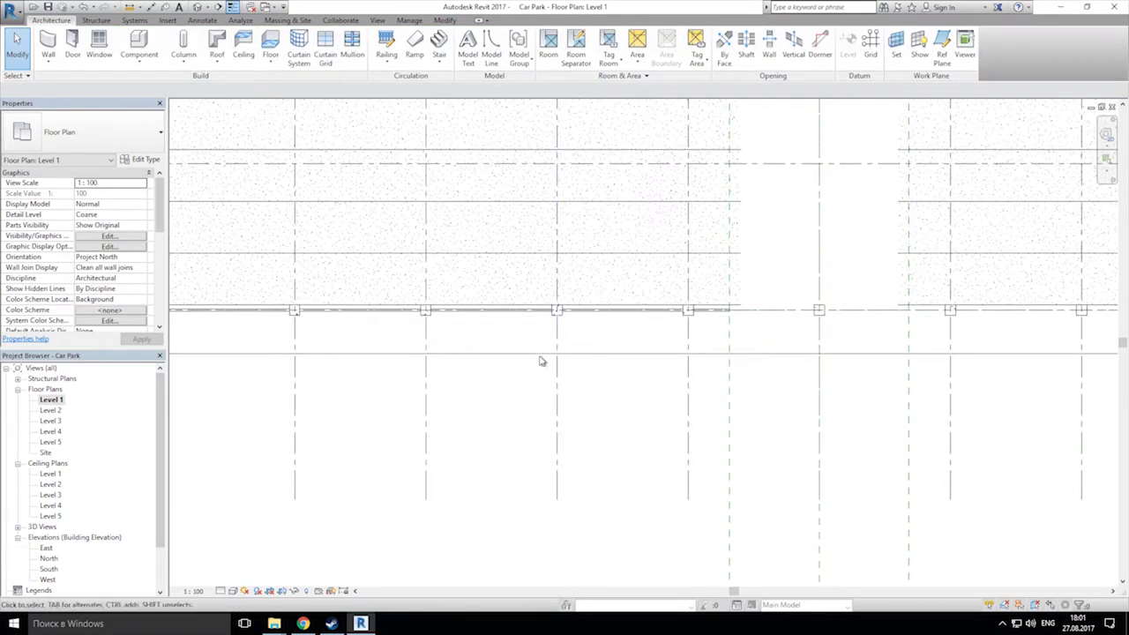
click(198, 6)
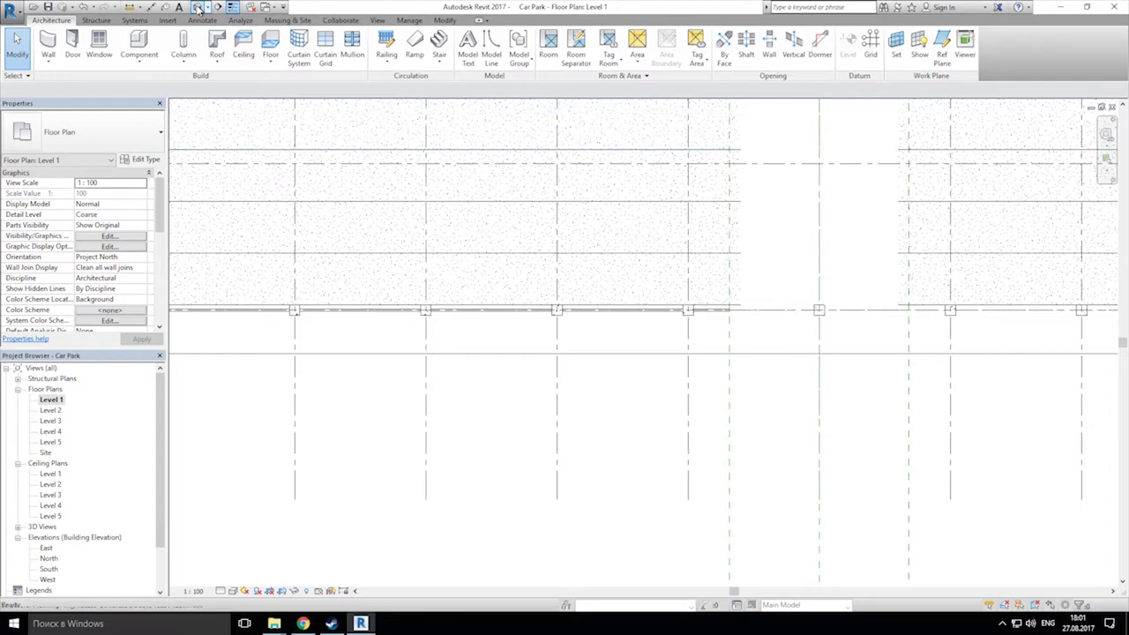
shift+middle_drag(614, 388, 540, 264)
click(413, 318)
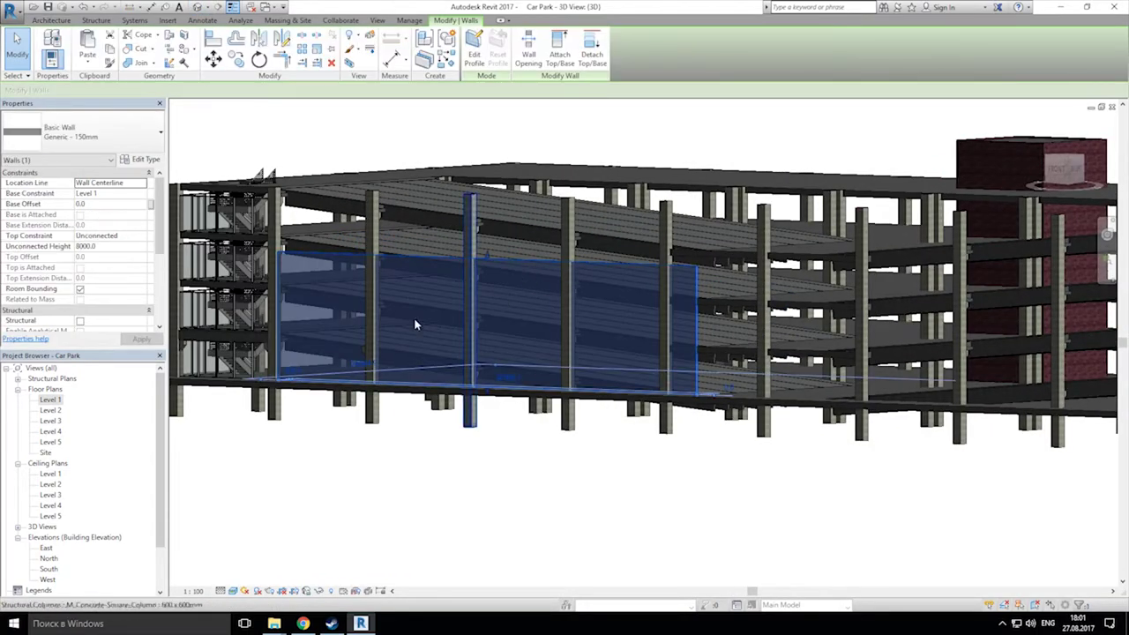
click(104, 247)
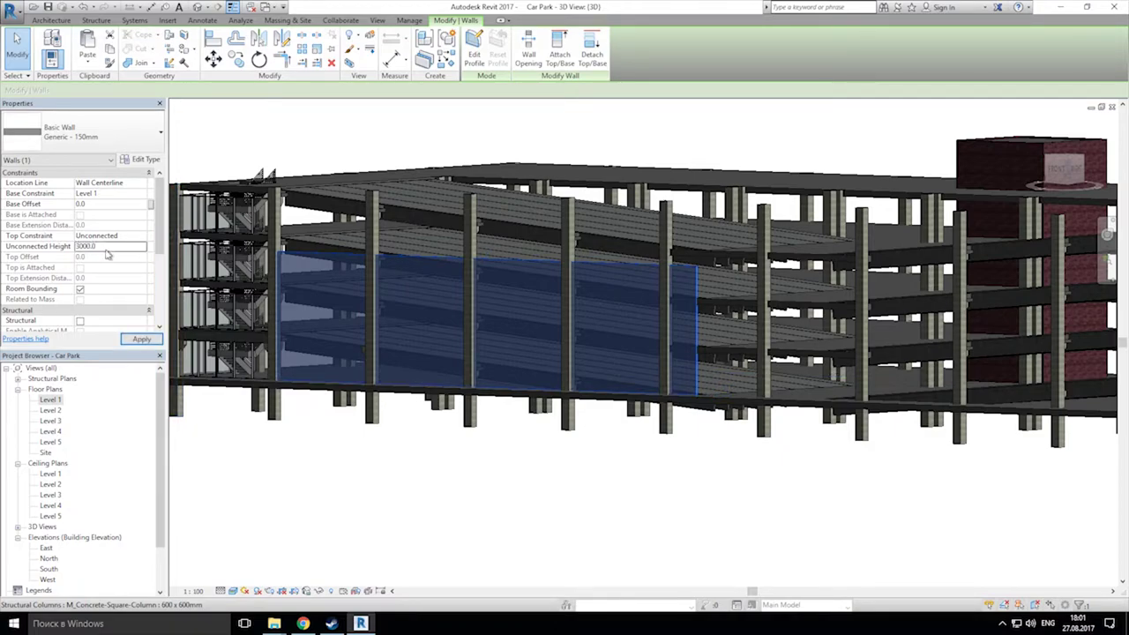
key(Return)
middle_drag(388, 360, 610, 393)
shift+middle_drag(573, 391, 393, 449)
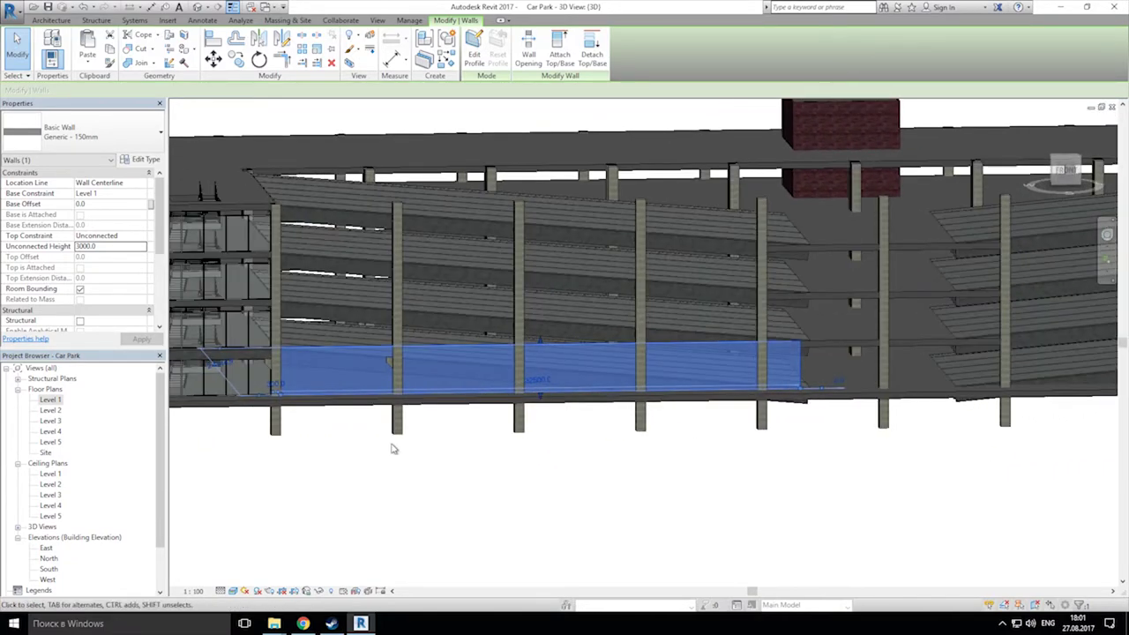
Step: Open the North building elevation and set its visual style to Shaded
double_click(50, 568)
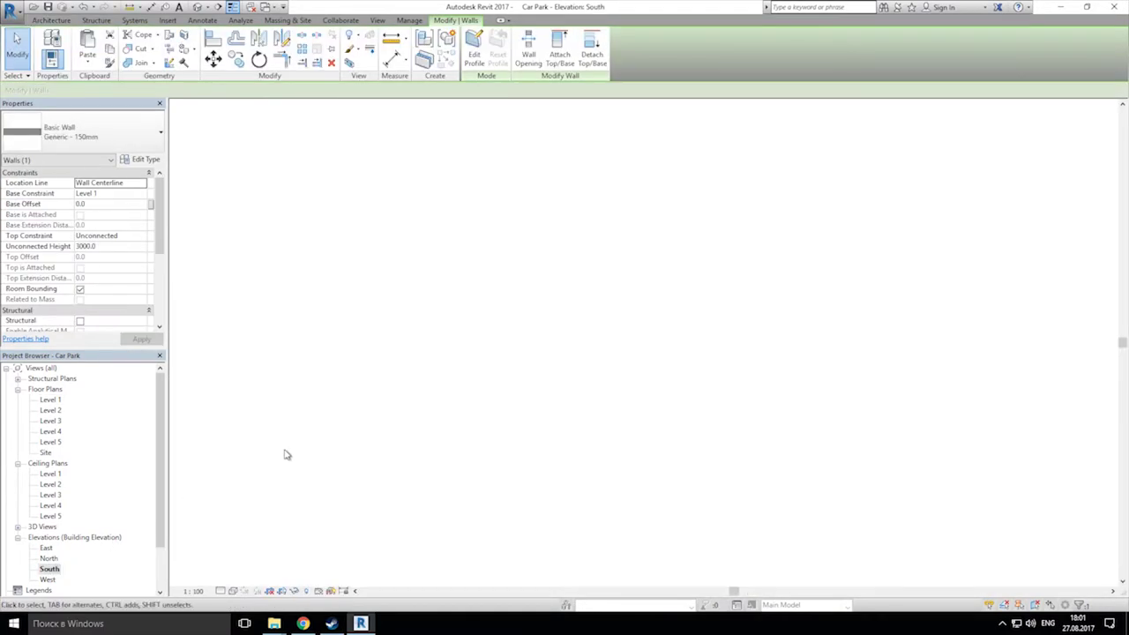
key(Escape)
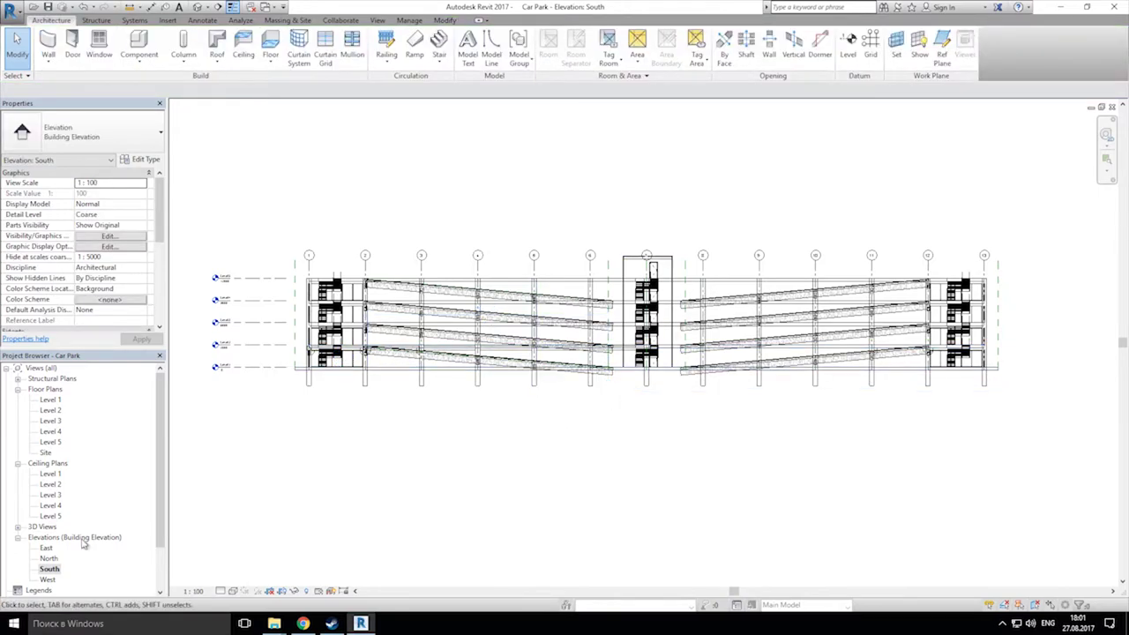
double_click(49, 558)
middle_drag(549, 404, 542, 427)
scroll(464, 365, up, 5)
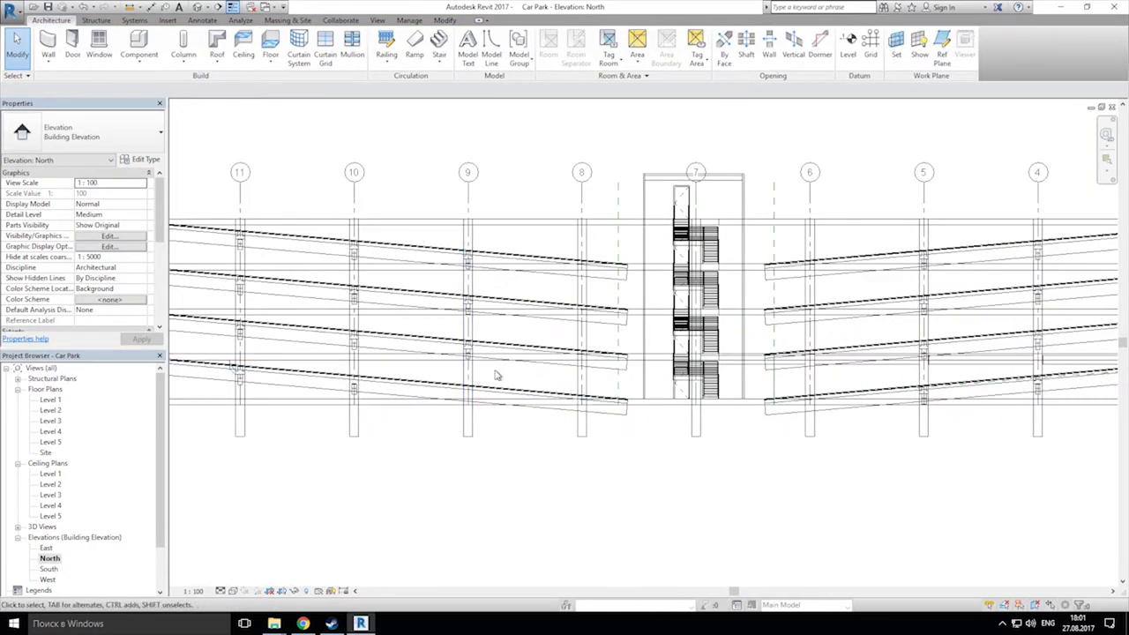
click(236, 590)
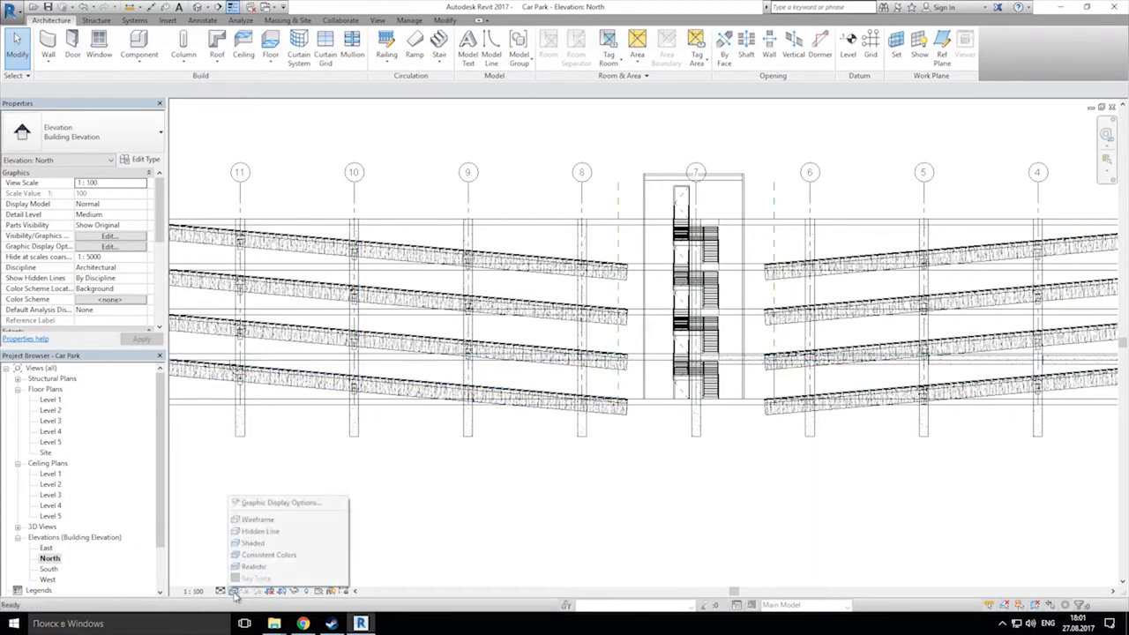
click(251, 543)
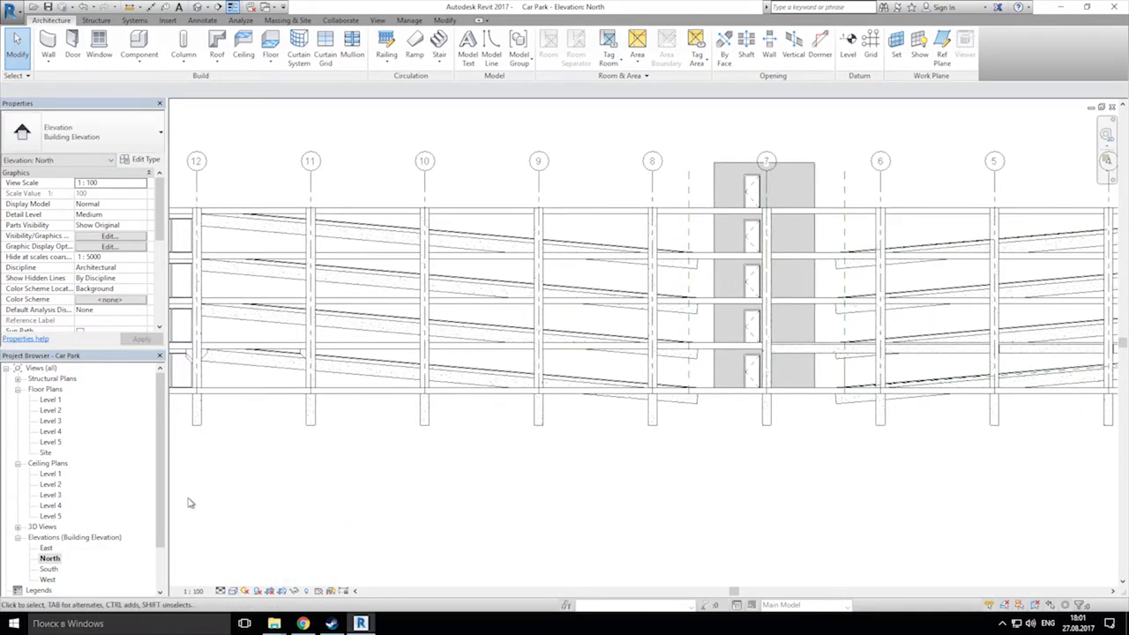
Step: Open the South elevation, select the front 150mm wall and set the view's visual style to Hidden Line
double_click(49, 569)
click(235, 591)
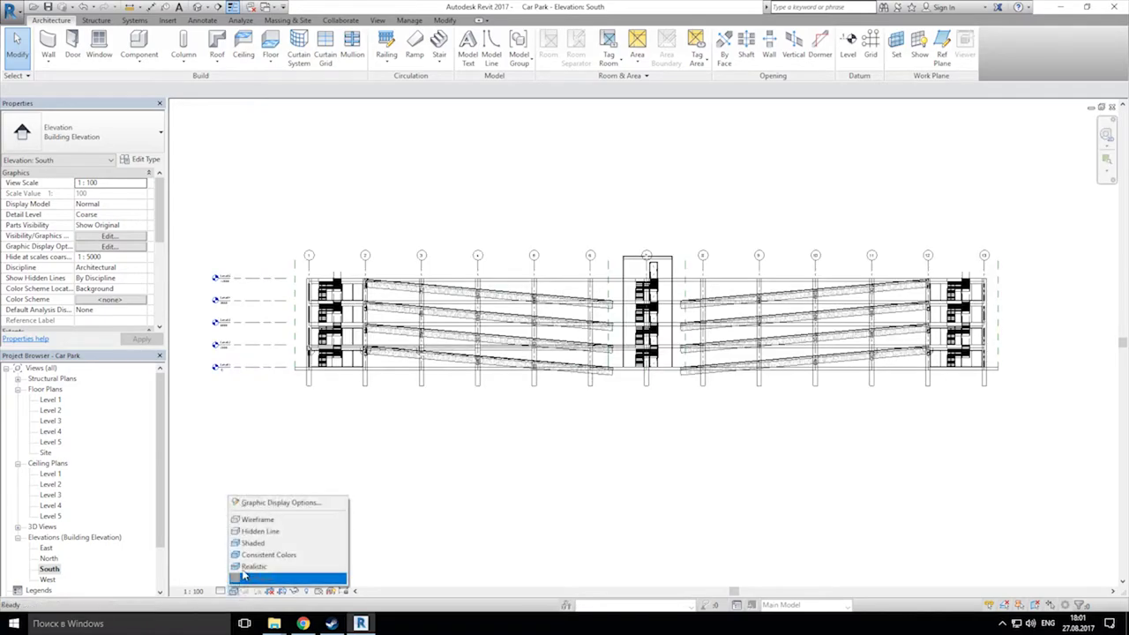
click(251, 543)
scroll(436, 348, up, 5)
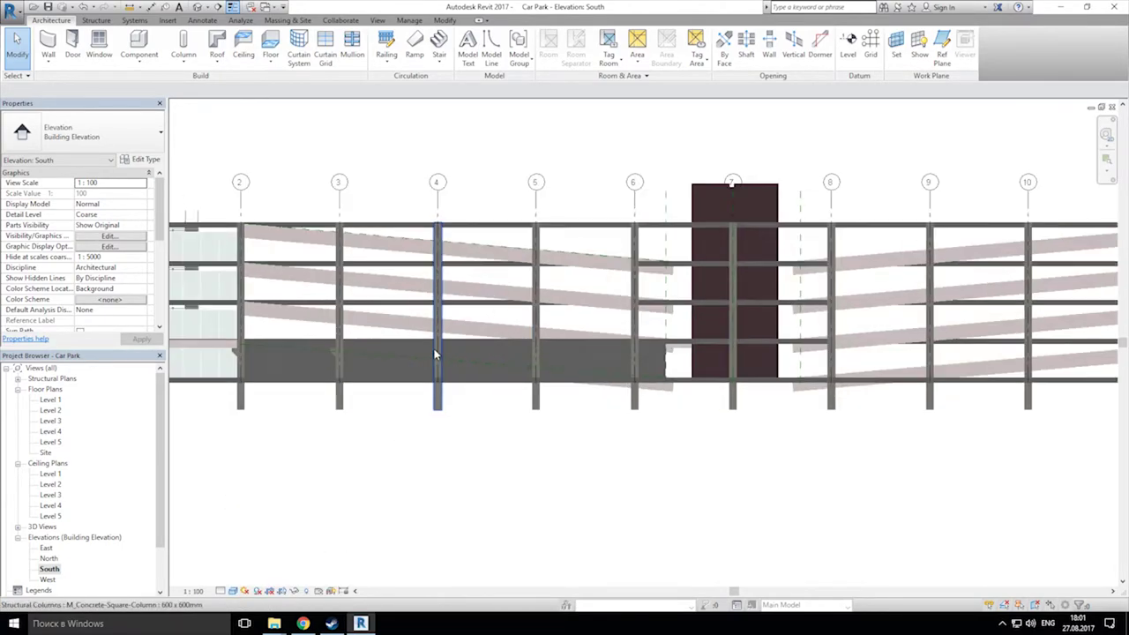
click(415, 332)
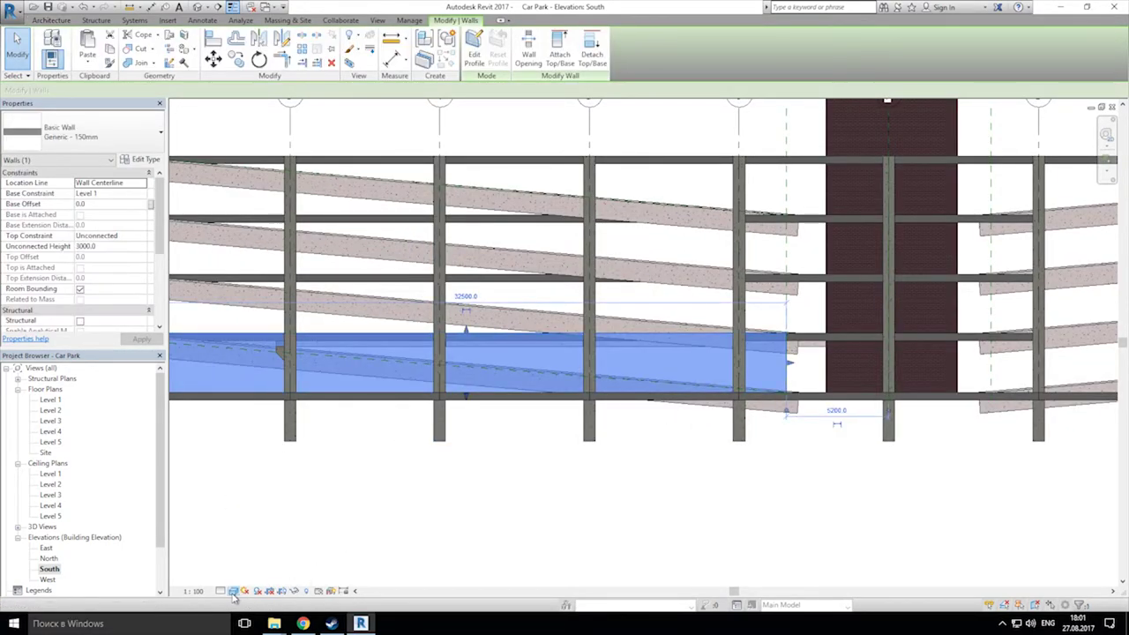
click(234, 591)
click(251, 532)
scroll(657, 341, up, 4)
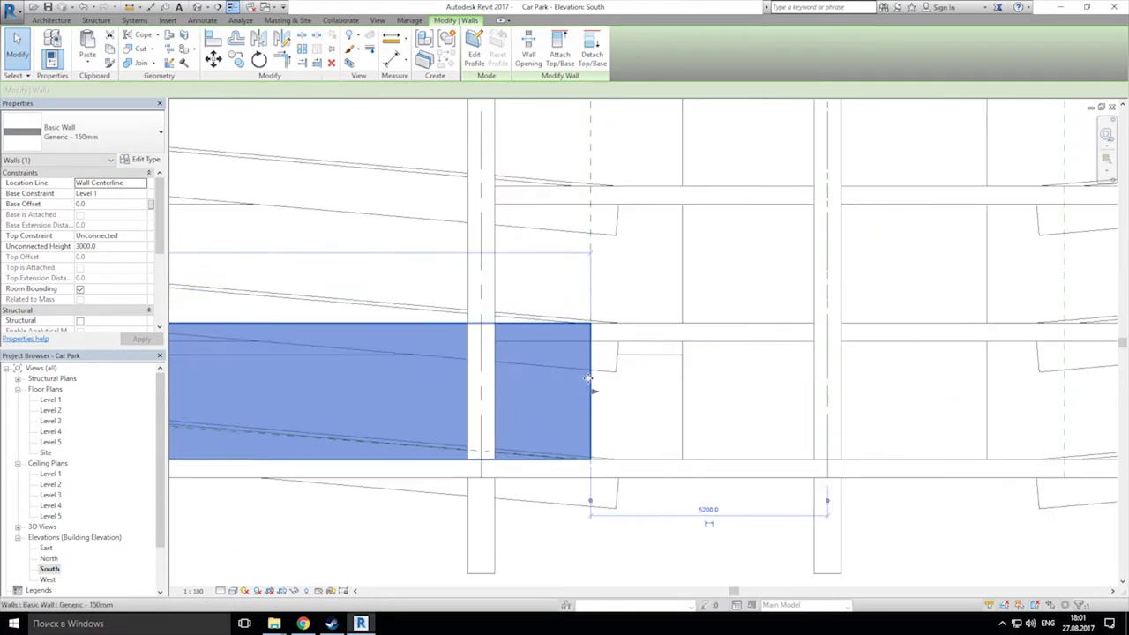
Step: Edit the front wall's profile, moving its end edge at the ramp gap to the near face of the grid 6 column and removing the constraints
double_click(273, 330)
middle_drag(428, 346, 598, 279)
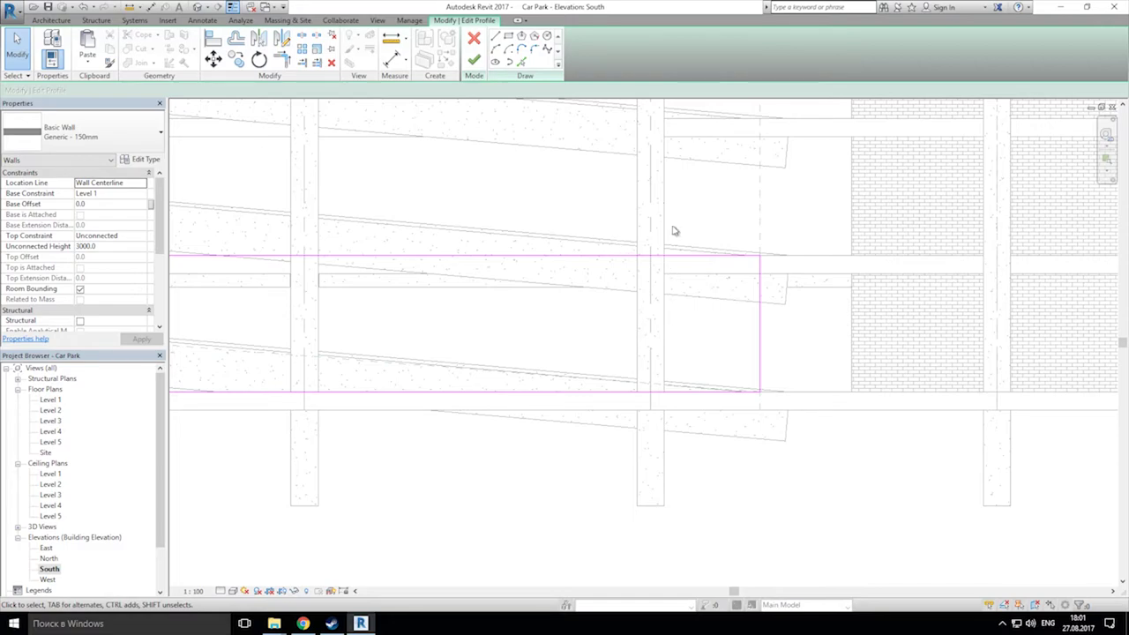
click(760, 349)
scroll(732, 366, up, 2)
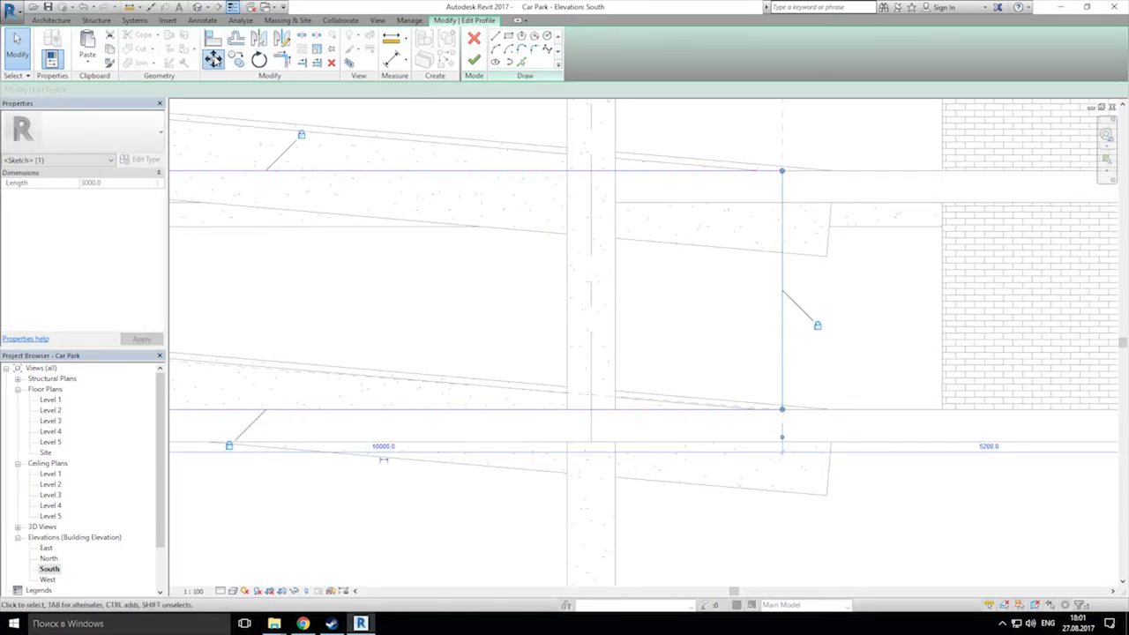
key(m)
key(v)
click(781, 408)
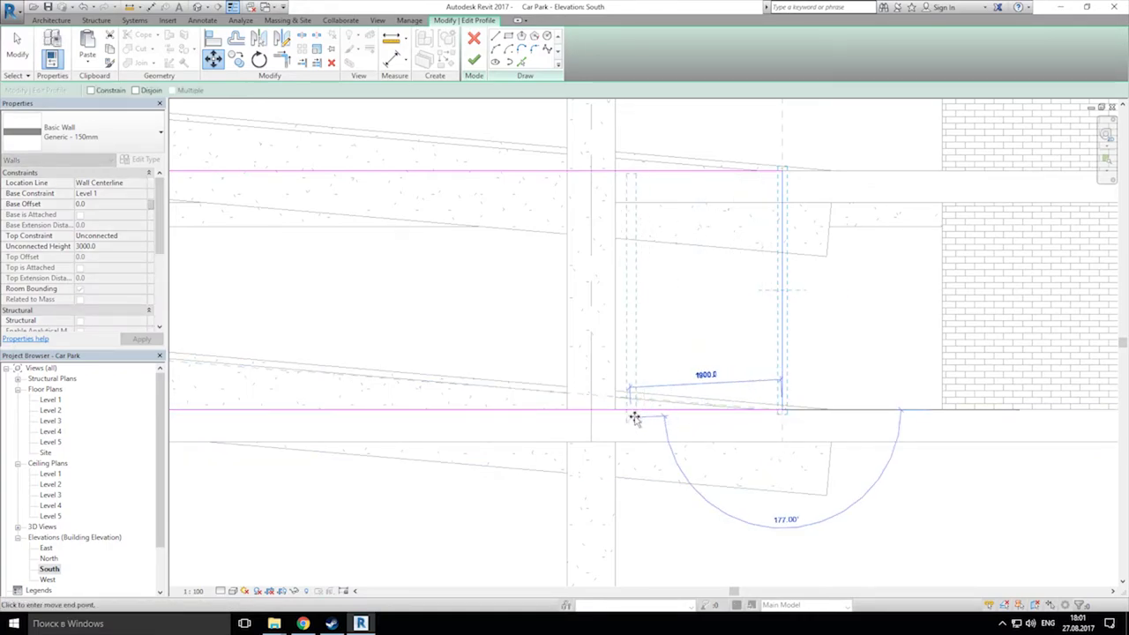
click(567, 410)
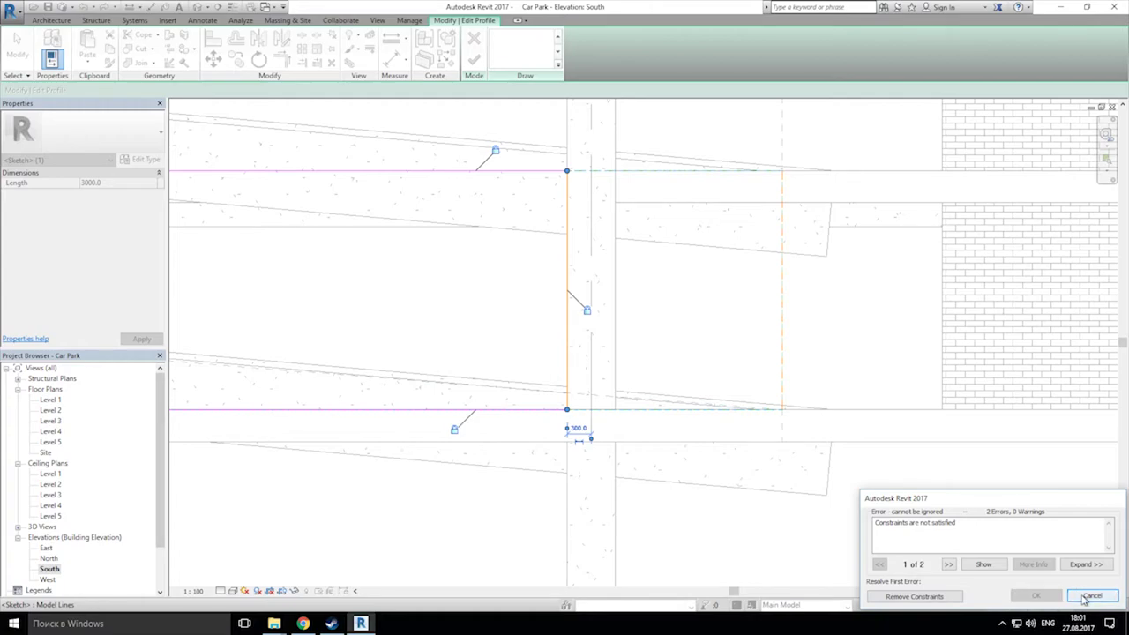
click(914, 596)
middle_drag(690, 345, 793, 363)
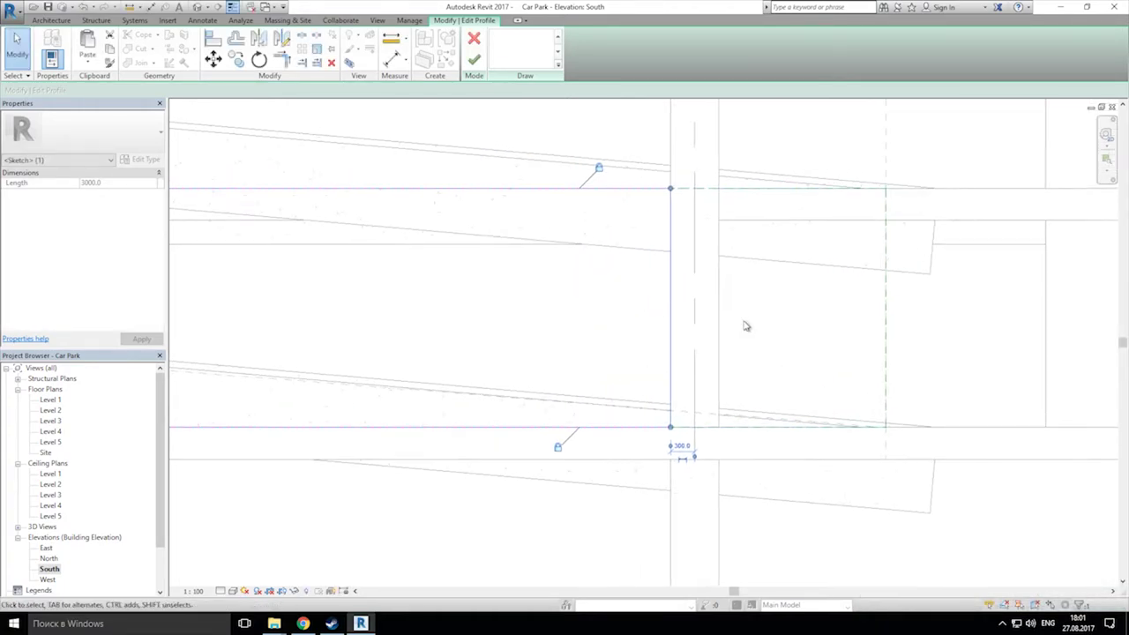
Step: Delete the horizontal top line of the front wall's profile sketch
click(640, 337)
click(599, 189)
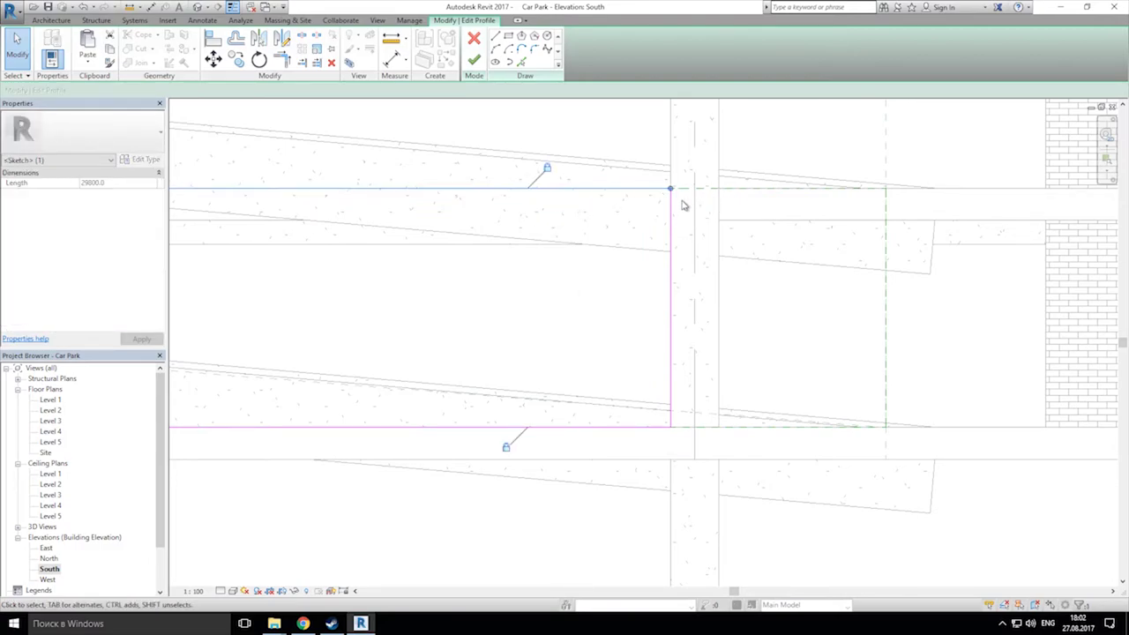
mouse_move(670, 190)
mouse_down()
mouse_move(668, 412)
mouse_move(670, 367)
mouse_up()
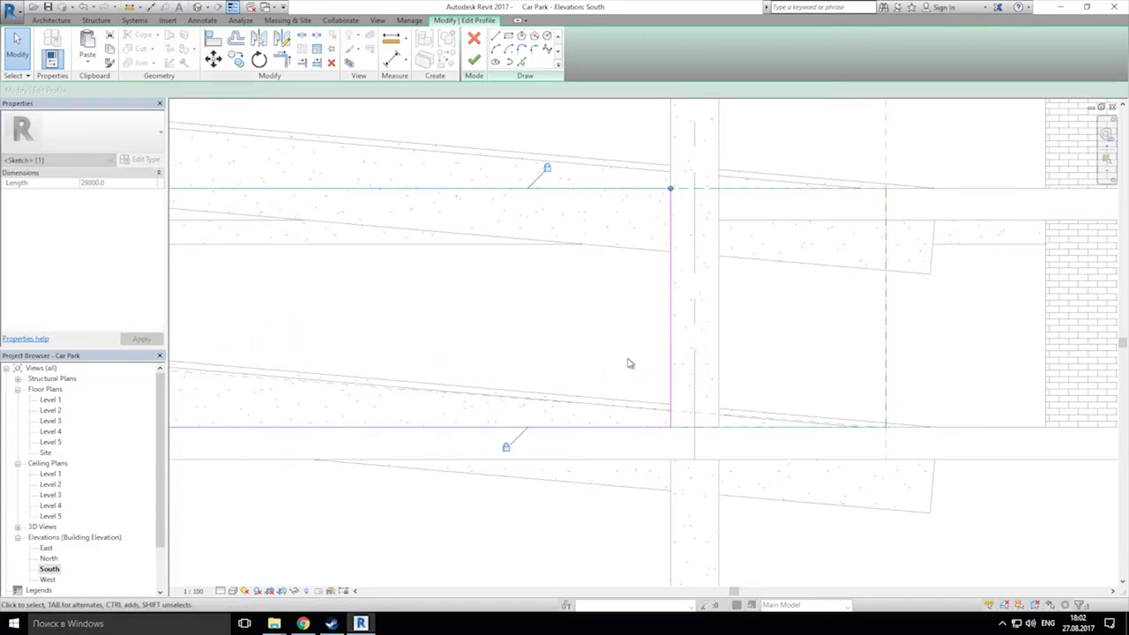
scroll(627, 274, down, 2)
scroll(462, 299, down, 1)
mouse_move(474, 306)
middle_down()
mouse_move(773, 326)
mouse_move(1000, 312)
mouse_move(665, 332)
middle_up()
key(Delete)
scroll(482, 315, up, 3)
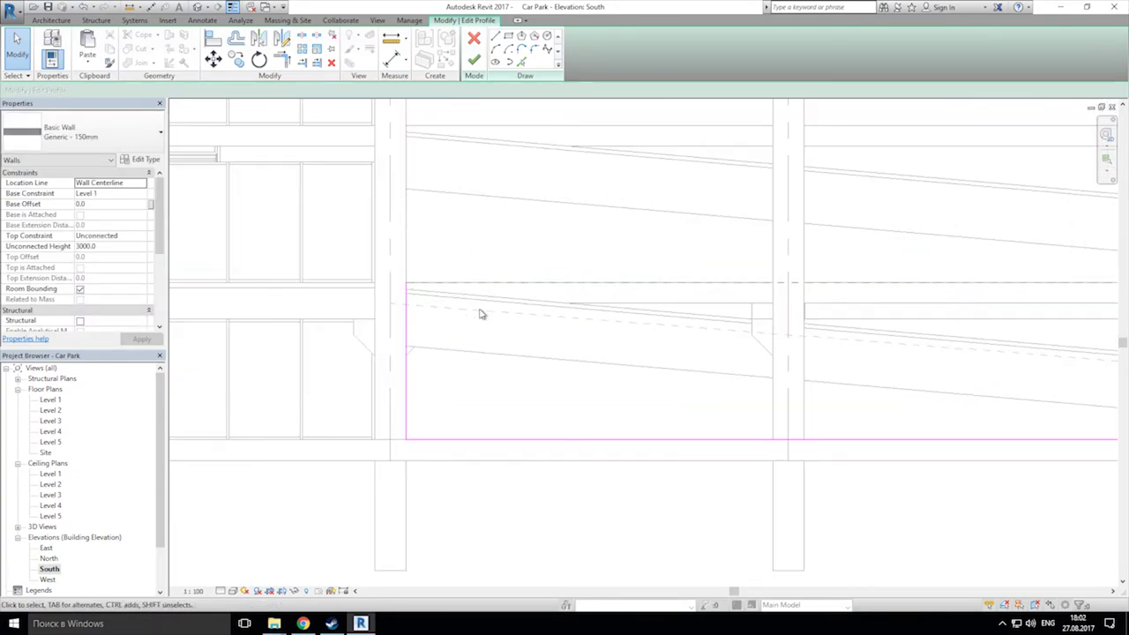
Step: Add a sloped profile line offset 900 mm above the lowest ramp's reference plane using Pick Lines
click(522, 62)
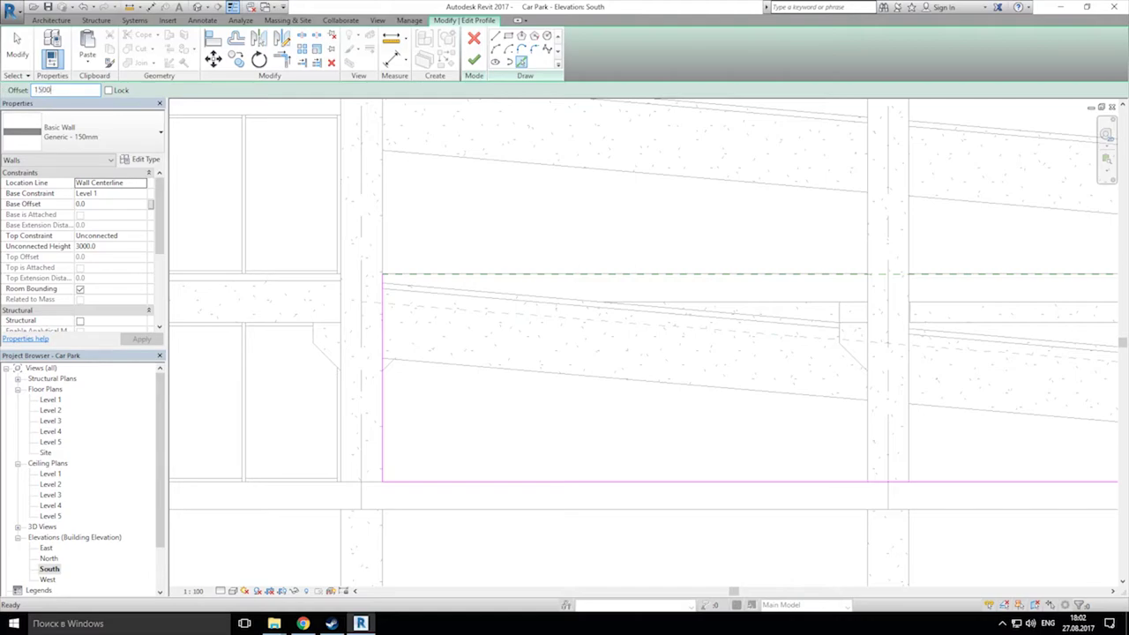
click(435, 308)
scroll(530, 353, down, 5)
middle_drag(555, 361, 438, 325)
scroll(496, 313, up, 4)
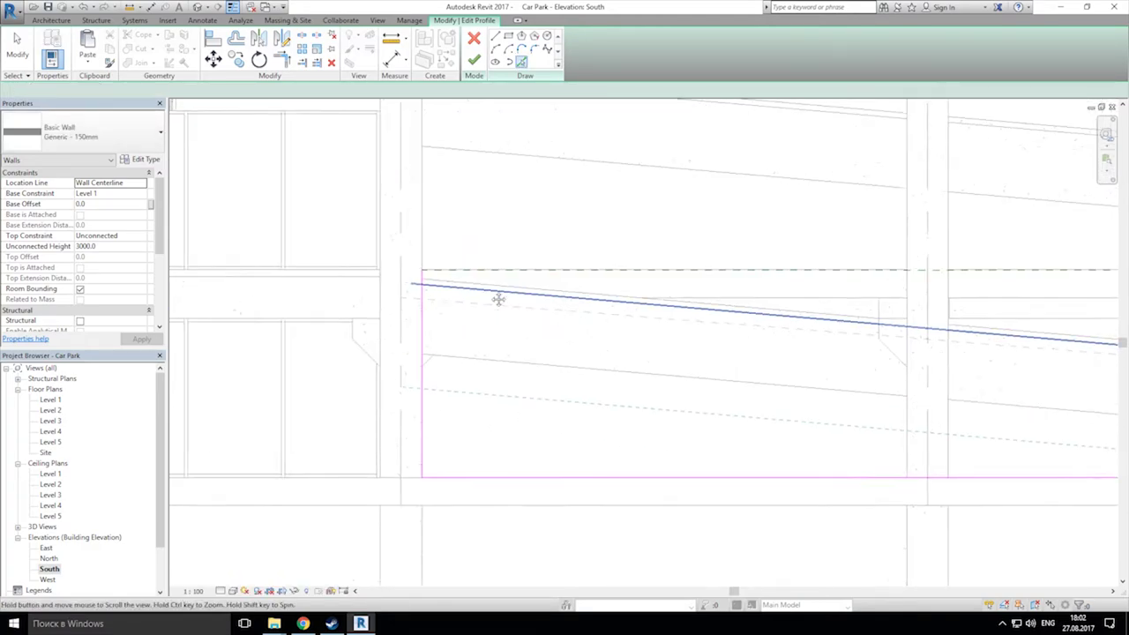
double_click(44, 90)
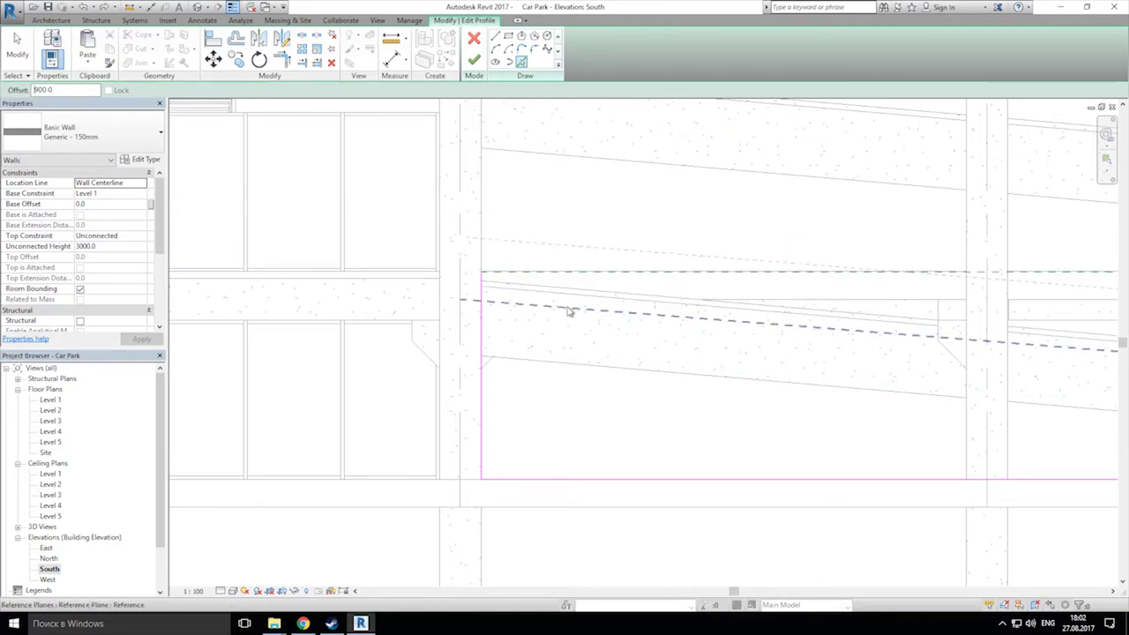
Step: Trim the sloped line to both vertical edges of the wall profile and finish the profile edit
click(281, 59)
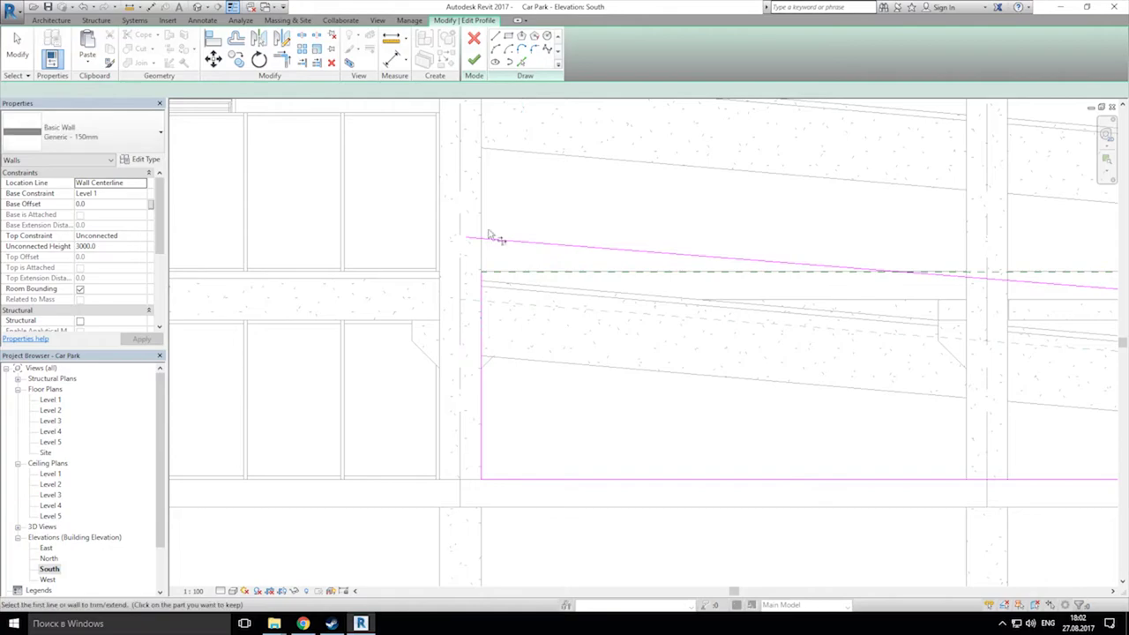
click(542, 246)
click(483, 298)
scroll(574, 229, down, 4)
middle_drag(910, 347, 211, 302)
middle_drag(1009, 319, 705, 305)
middle_drag(838, 291, 616, 291)
scroll(616, 291, up, 3)
scroll(617, 292, up, 2)
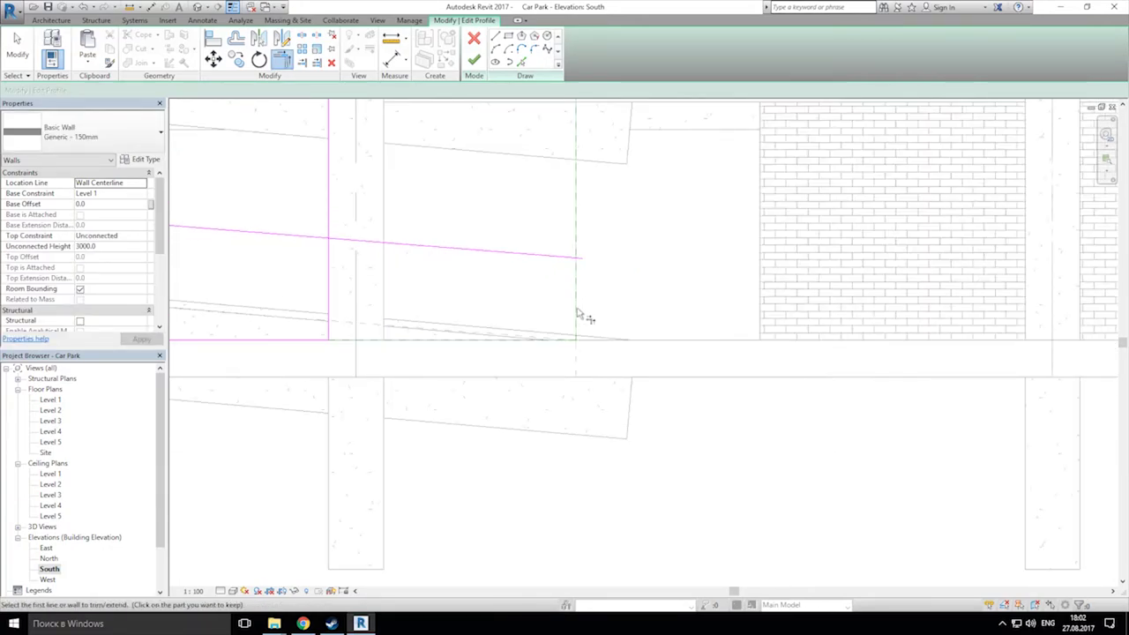
click(316, 253)
click(330, 266)
scroll(496, 239, down, 4)
click(473, 59)
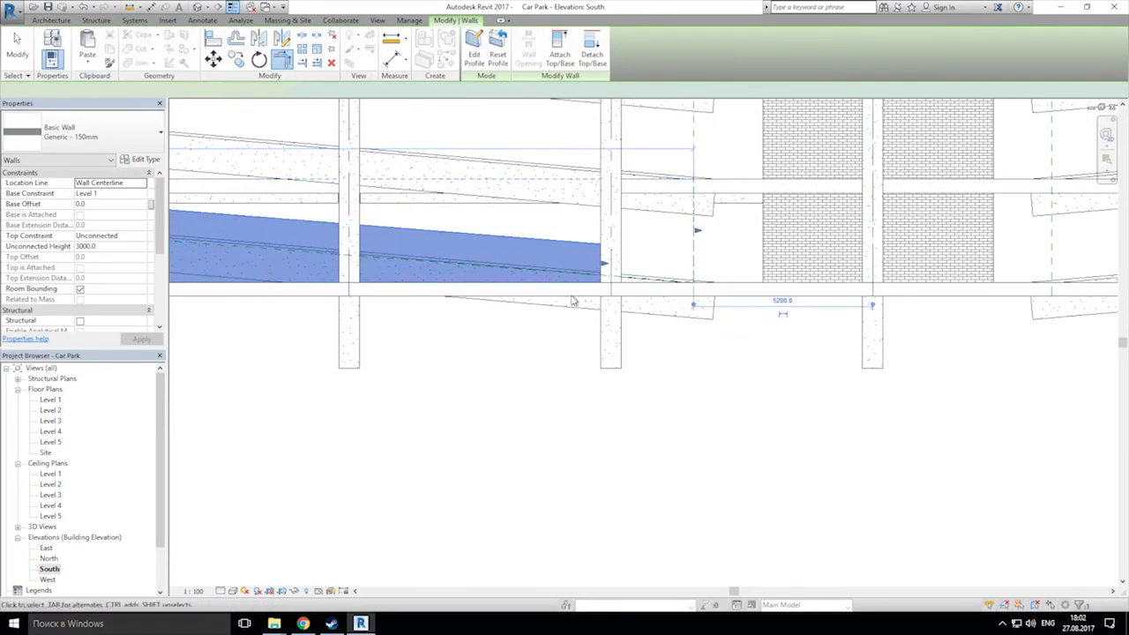
Step: Examine the sloped front wall between the columns along the lowest ramp in the 3D view
scroll(584, 286, down, 1)
middle_drag(584, 286, 738, 328)
click(621, 428)
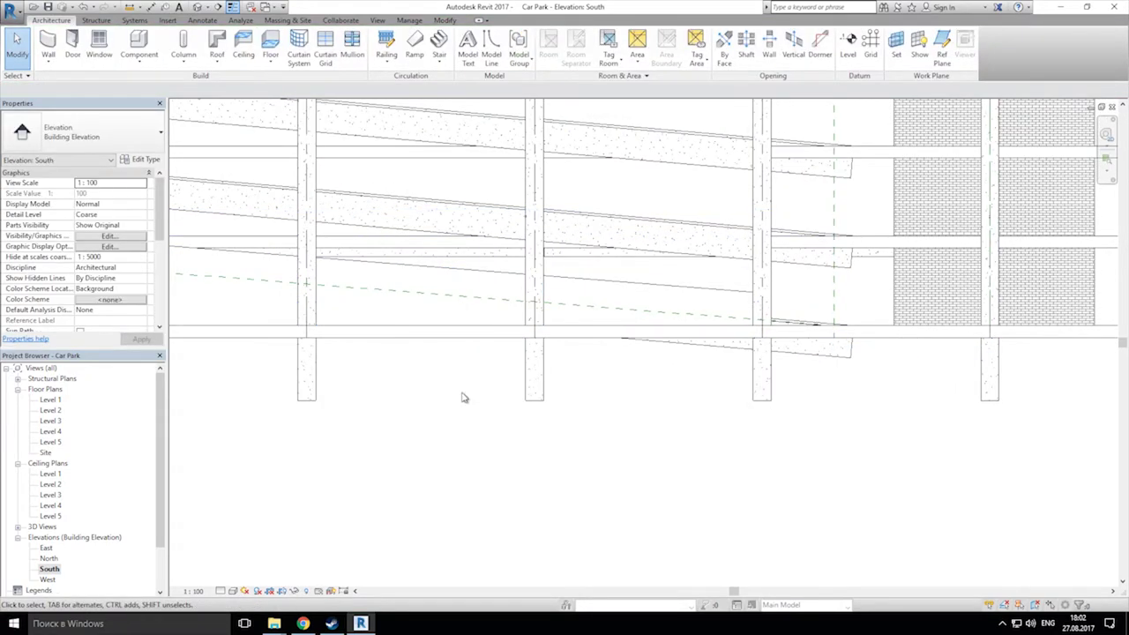
click(198, 7)
shift+middle_drag(705, 368, 601, 393)
scroll(601, 392, up, 5)
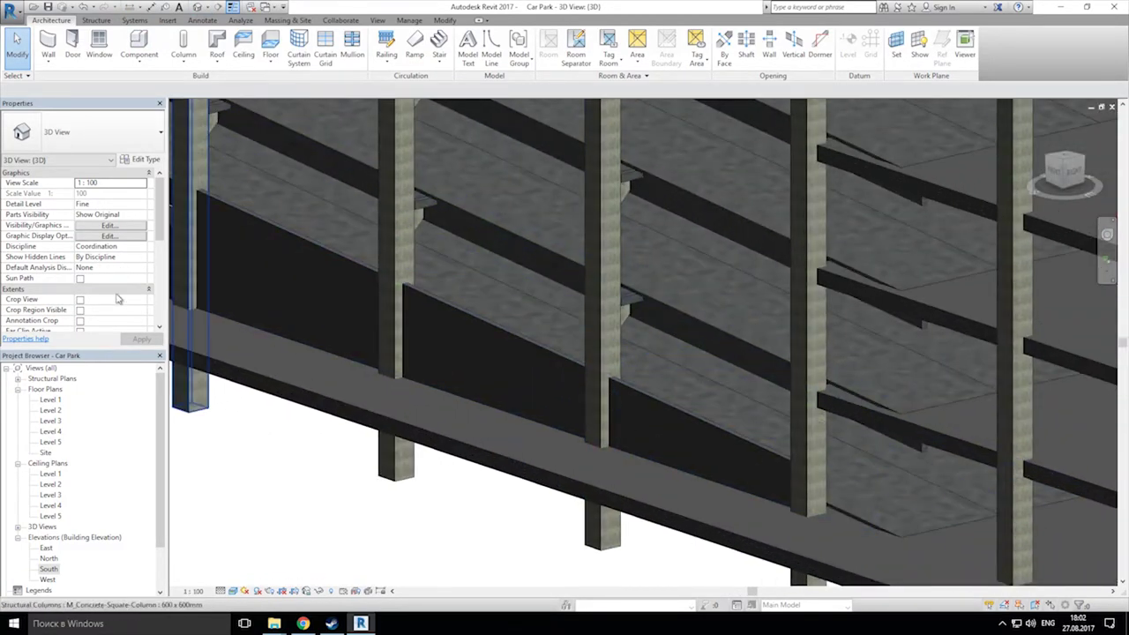
Step: On the Level 1 floor plan, move the sloped 150mm wall flush with the columns' outer face, and return to the 3D view
double_click(49, 400)
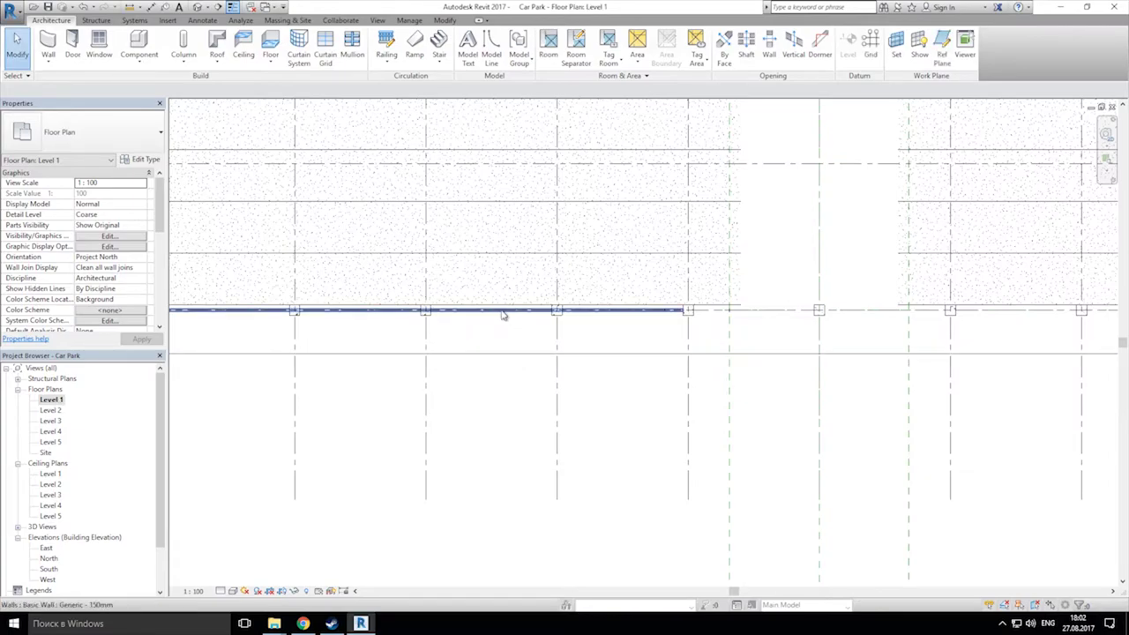
click(499, 311)
scroll(700, 318, up, 5)
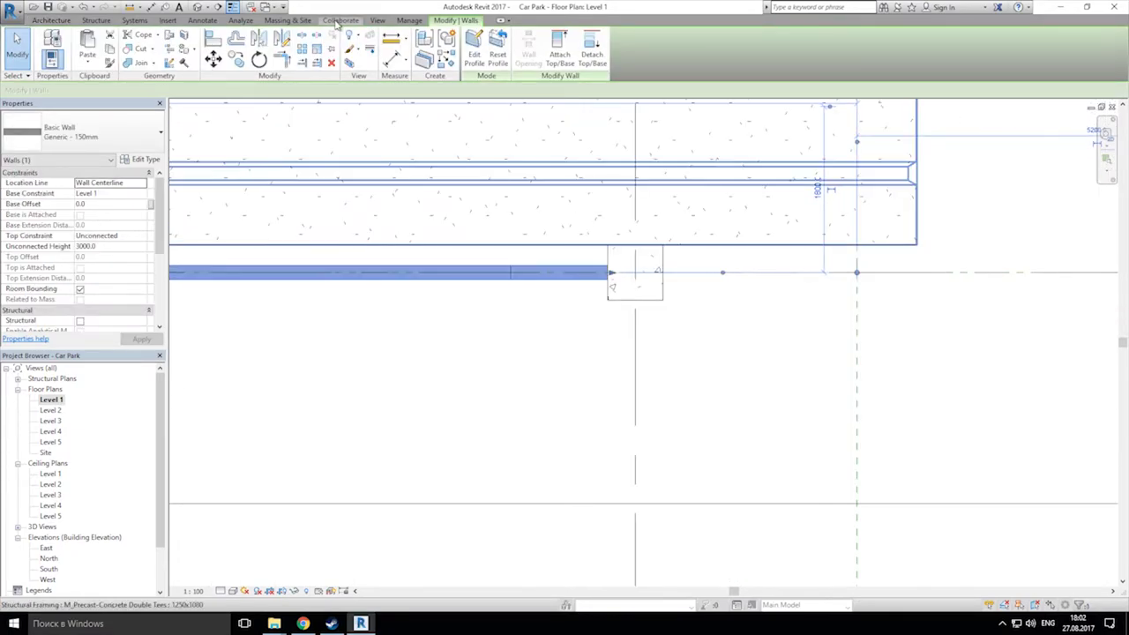
click(213, 58)
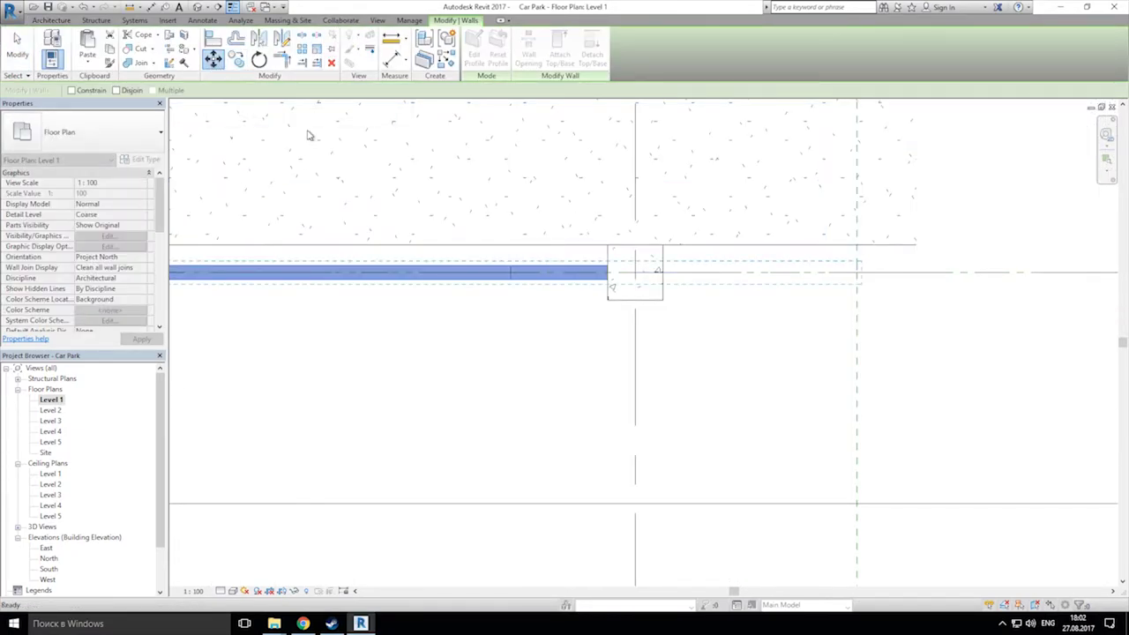
click(615, 291)
click(605, 297)
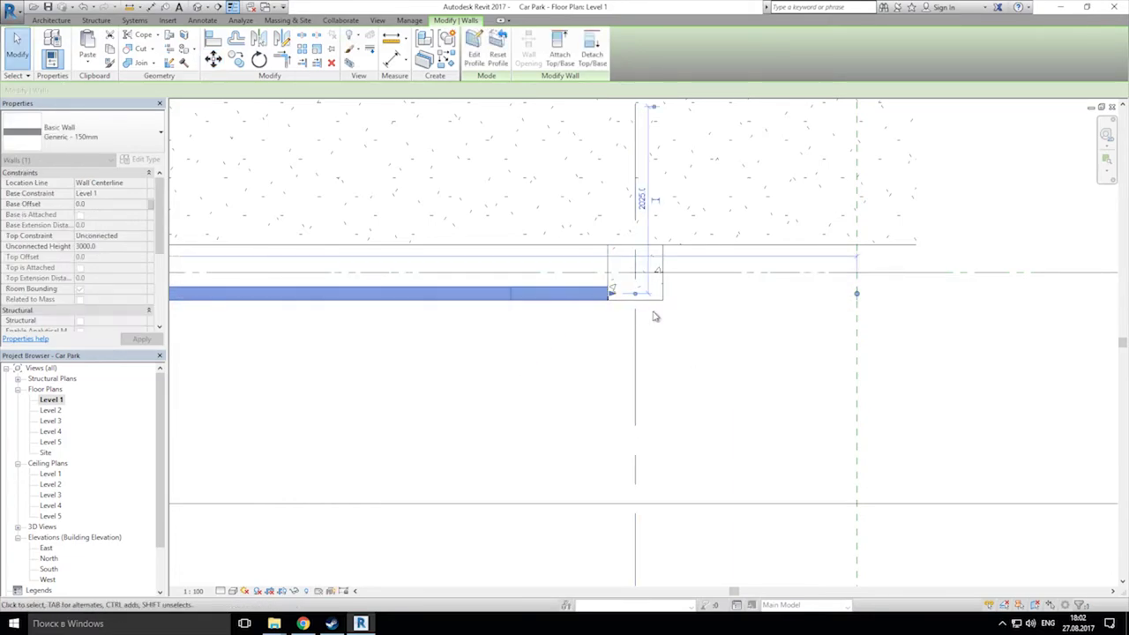
key(Escape)
click(199, 6)
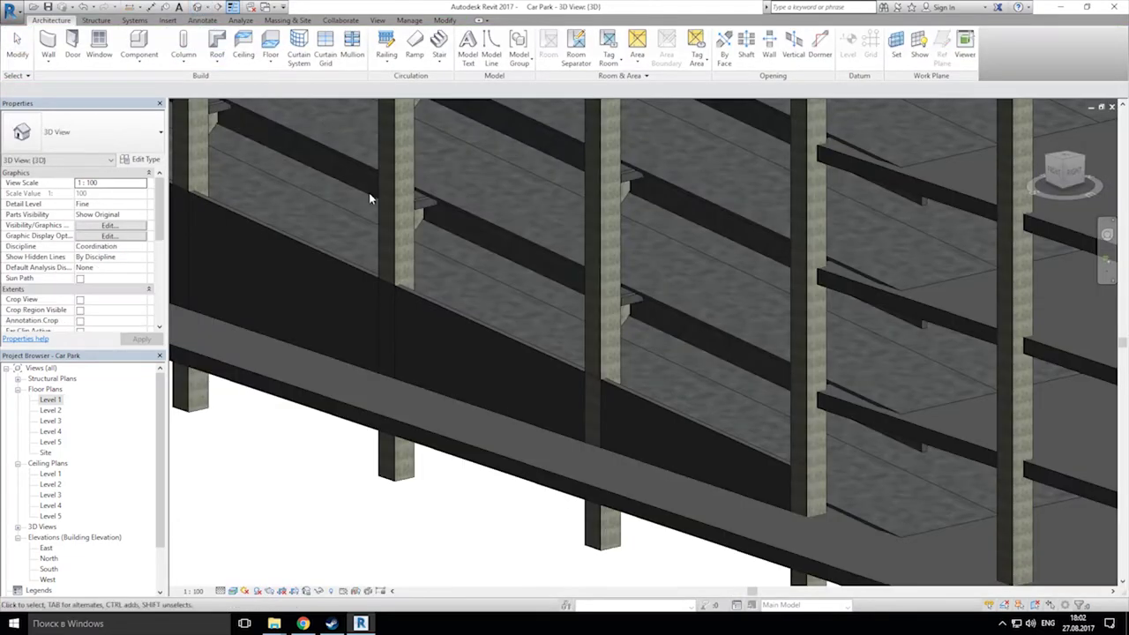
Step: On the Level 1 floor plan, move the sloped 150mm wall inward from the columns' outer face by half its thickness, and return to the 3D view
scroll(525, 353, down, 3)
shift+middle_drag(464, 400, 541, 328)
shift+middle_drag(520, 440, 438, 406)
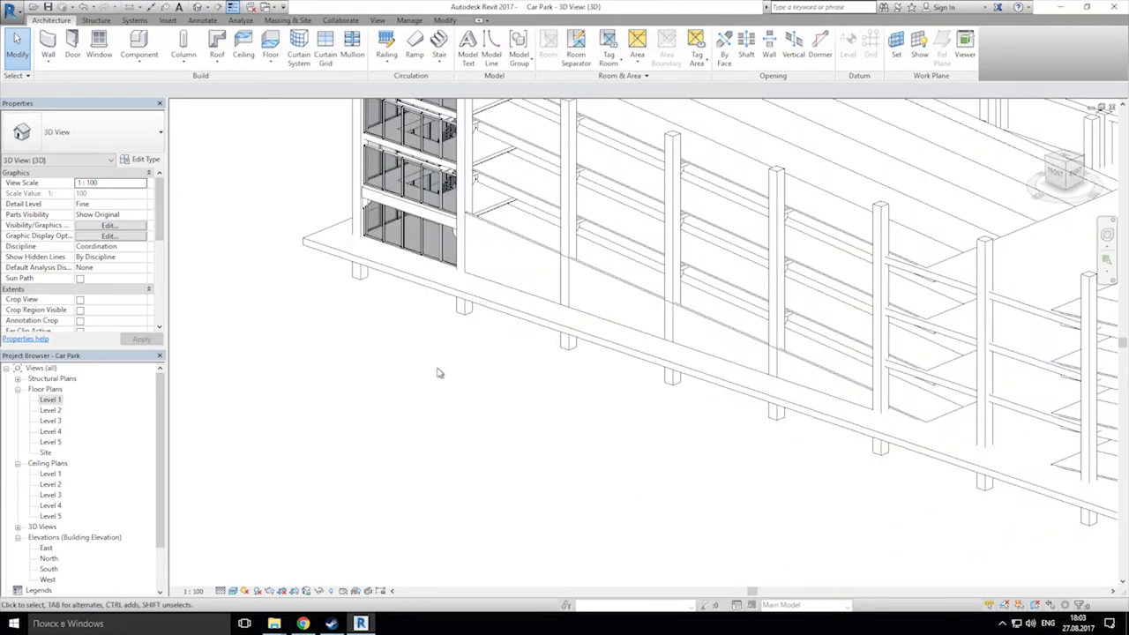
double_click(51, 401)
scroll(715, 370, up, 2)
click(548, 295)
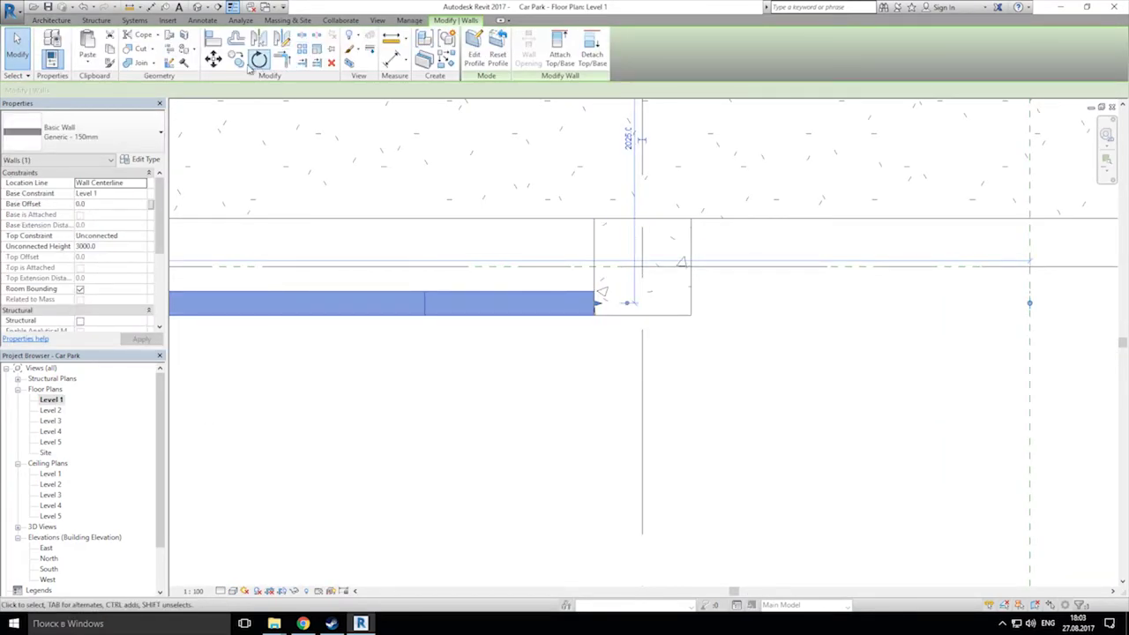
click(212, 59)
click(595, 314)
click(595, 303)
click(569, 390)
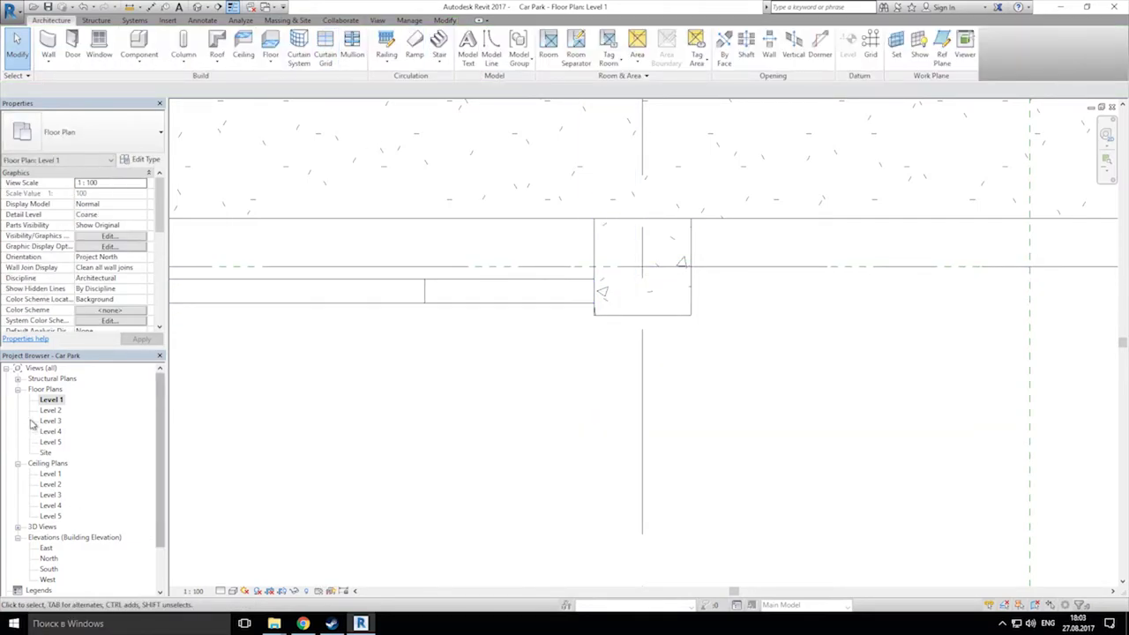
click(198, 7)
shift+middle_drag(572, 314, 600, 304)
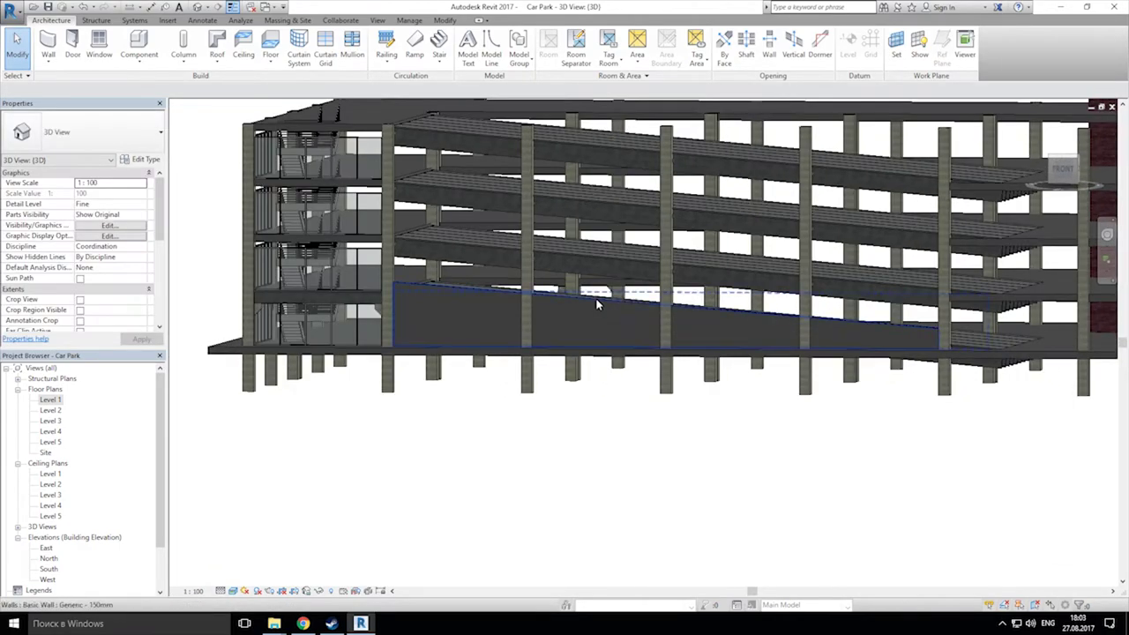
click(596, 297)
scroll(605, 307, up, 3)
middle_drag(405, 240, 422, 238)
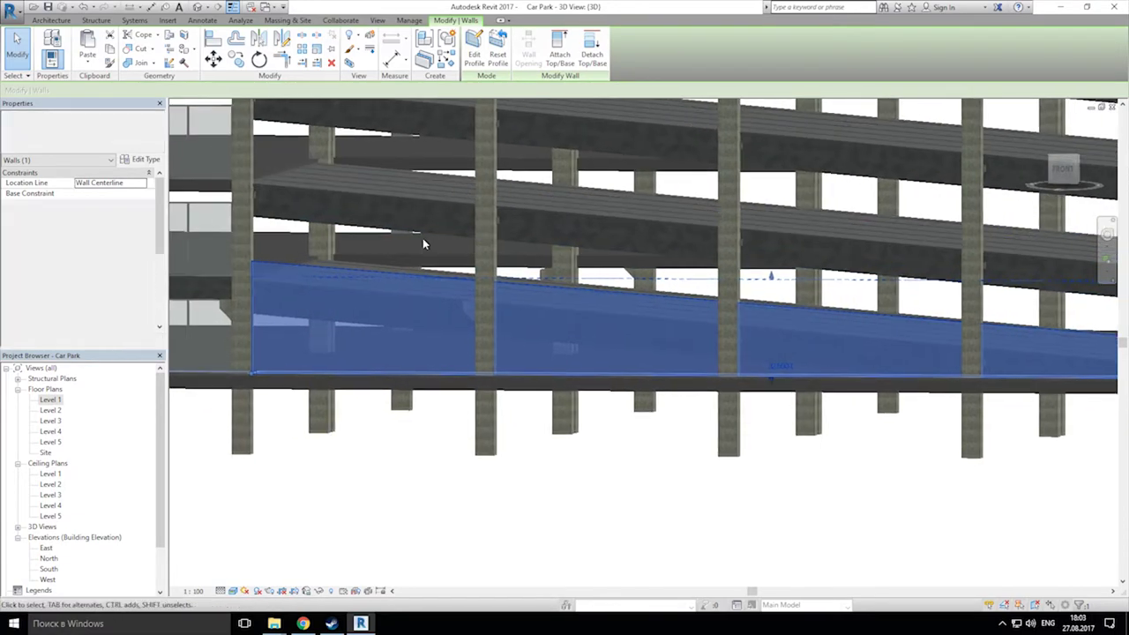
click(353, 51)
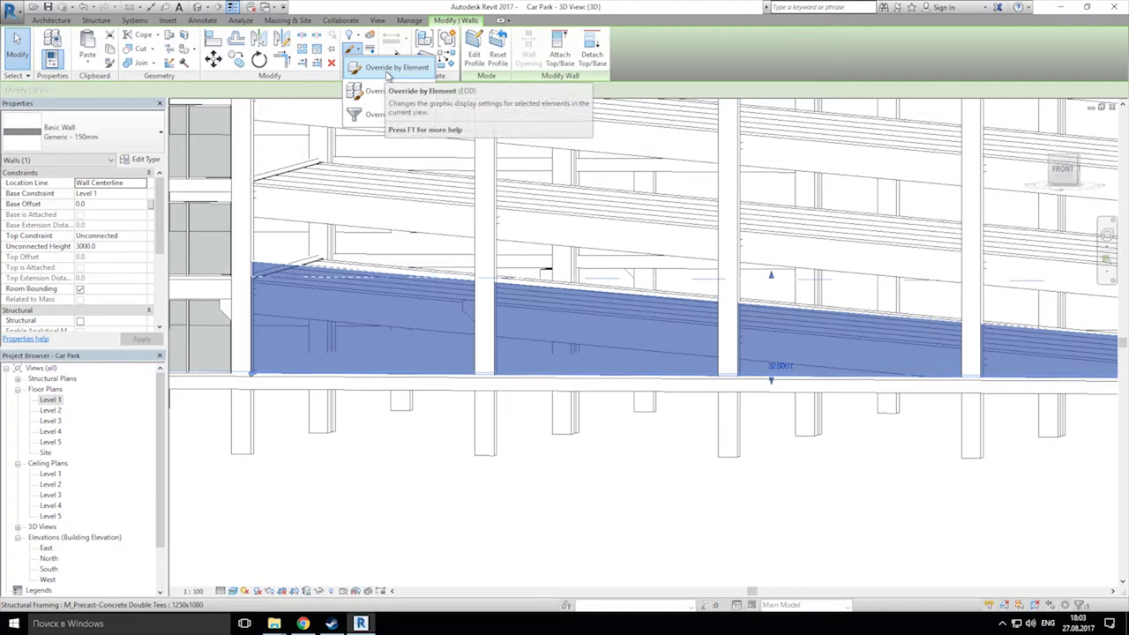
click(193, 33)
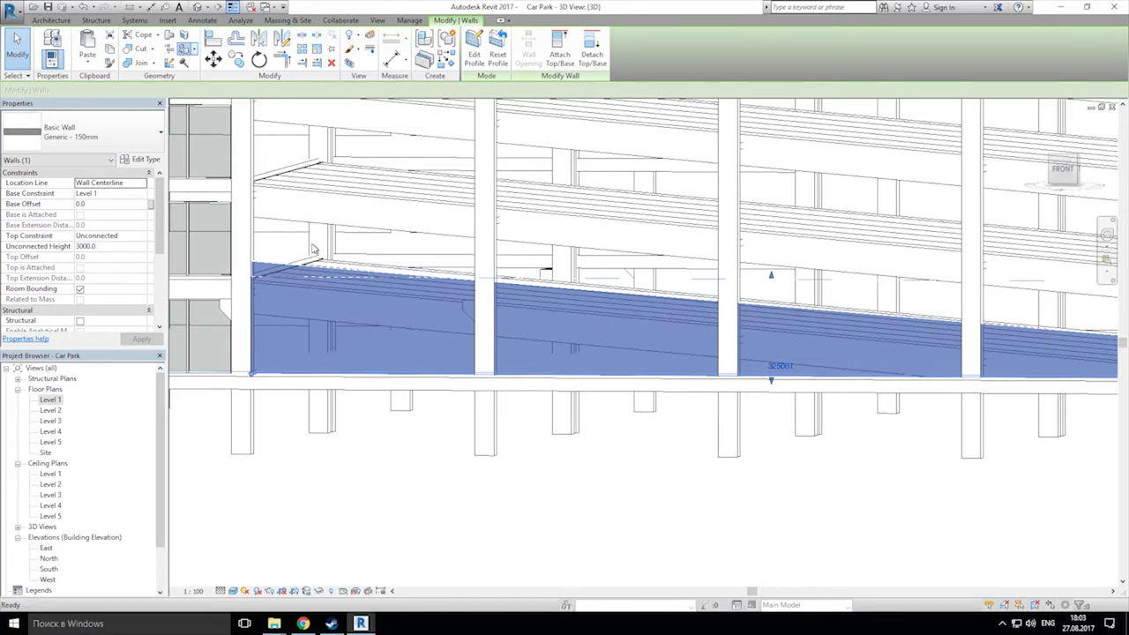
click(413, 452)
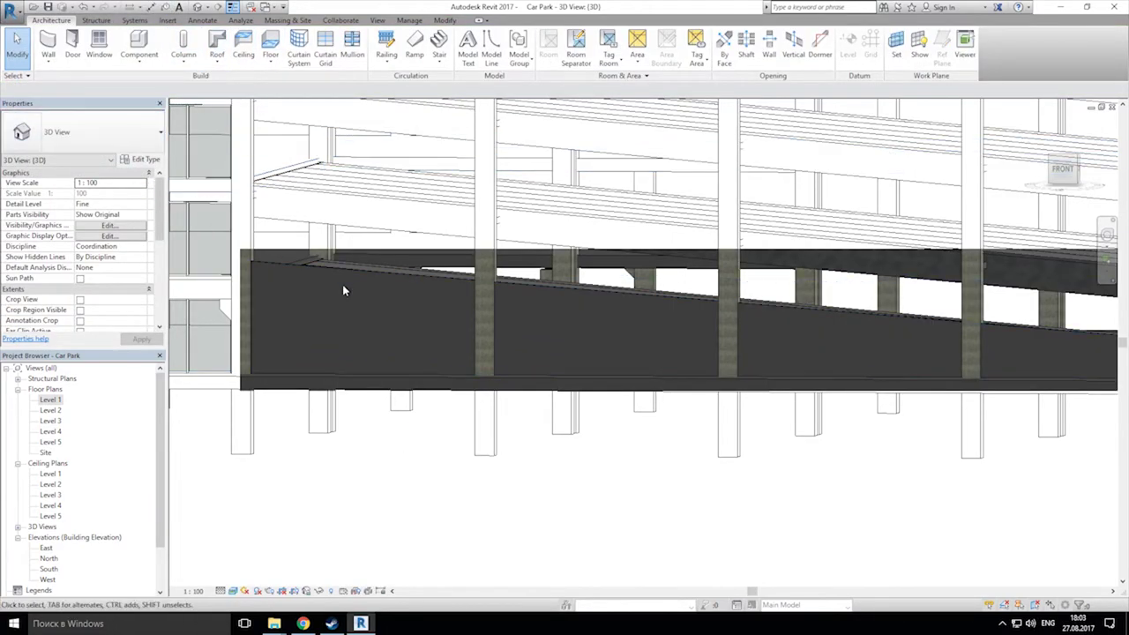
click(351, 268)
key(Escape)
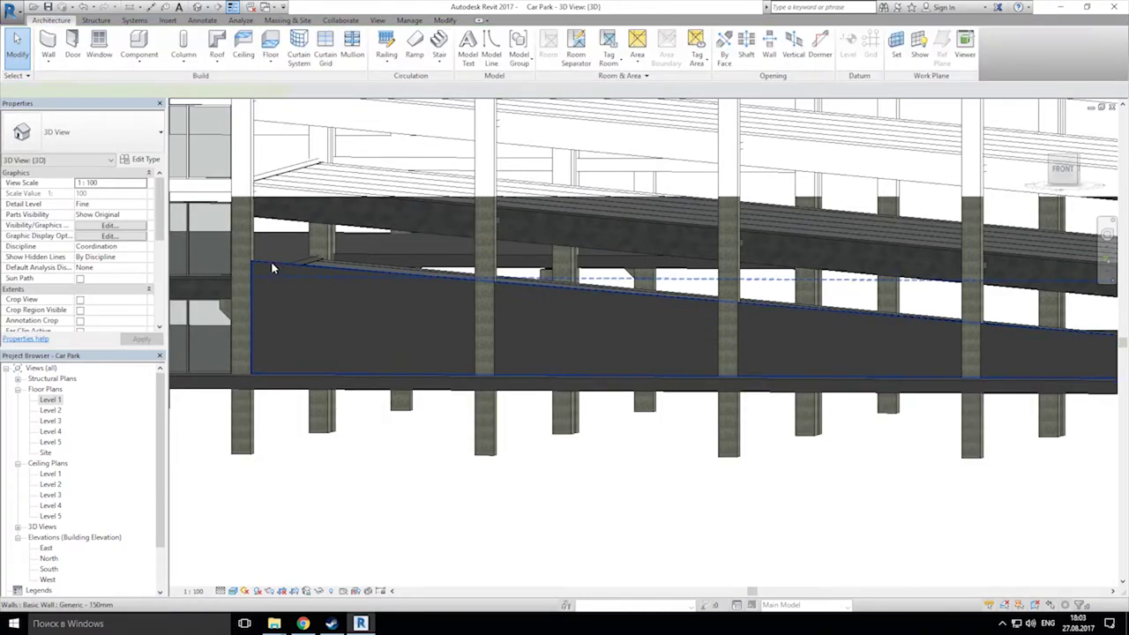
Step: Paint the front face of the sloped wall with the Parking Stripe material from the Paint category
click(272, 268)
click(184, 50)
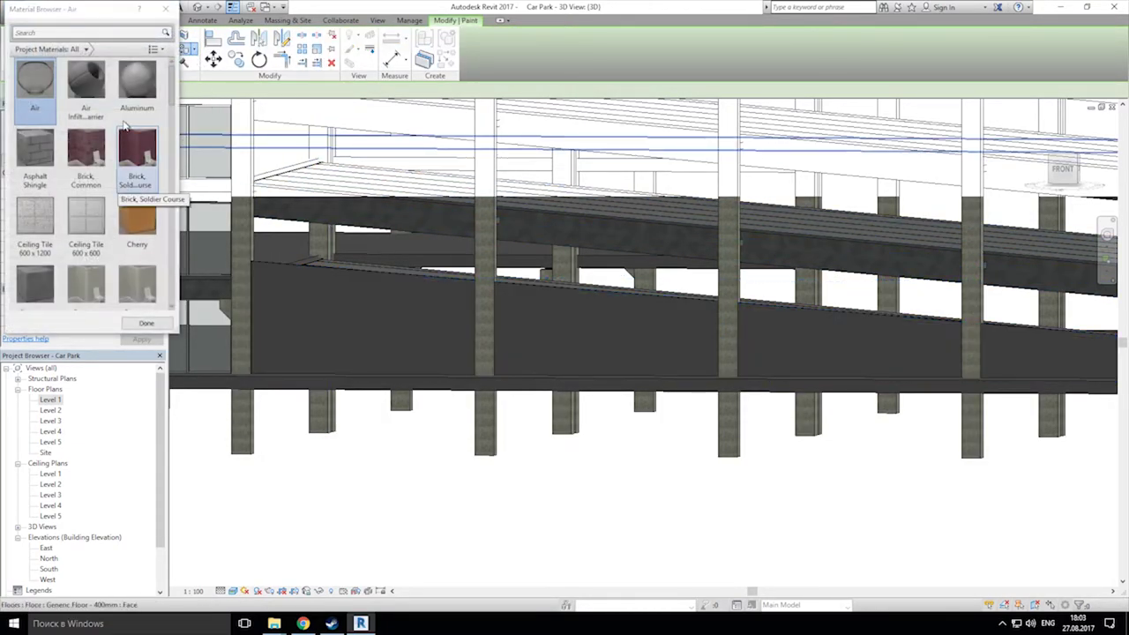
mouse_move(174, 102)
mouse_down()
mouse_move(177, 284)
mouse_move(164, 88)
mouse_up()
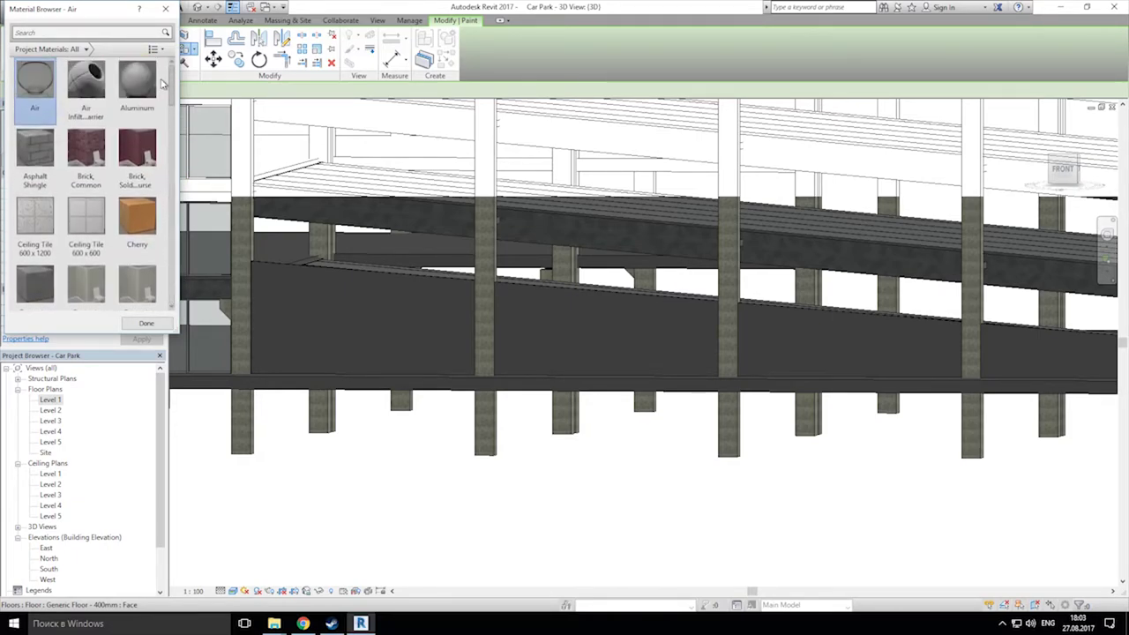
click(87, 49)
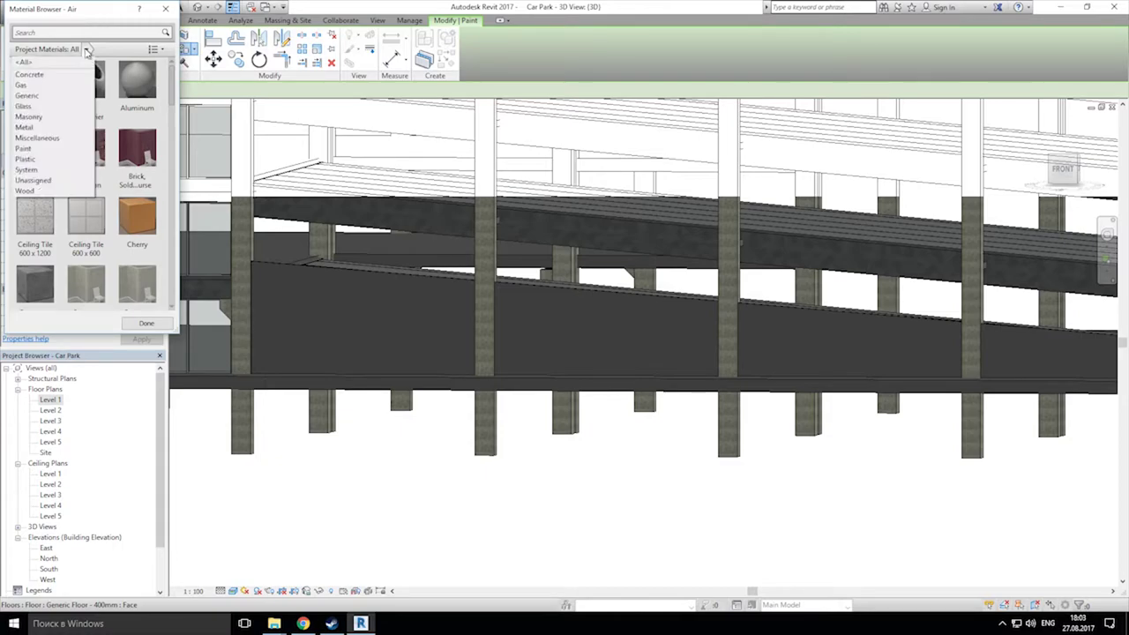
click(25, 148)
click(49, 79)
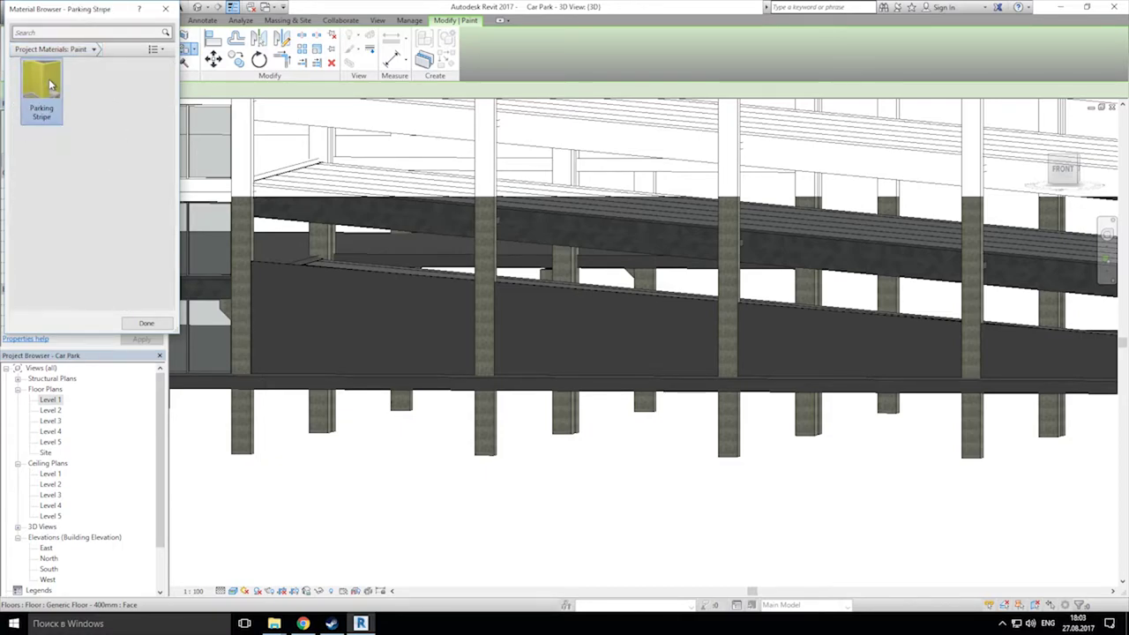
click(362, 313)
click(166, 9)
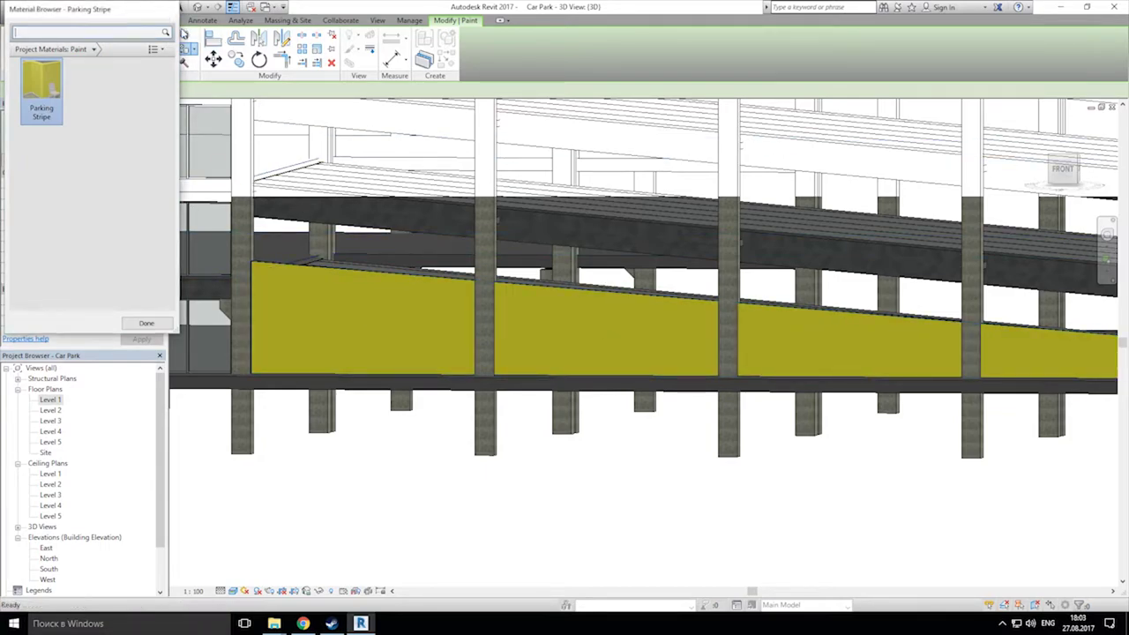
Step: Copy the painted sloped wall to the clipboard and paste it aligned to Level 2
scroll(547, 342, down, 1)
shift+middle_drag(673, 356, 471, 316)
click(472, 316)
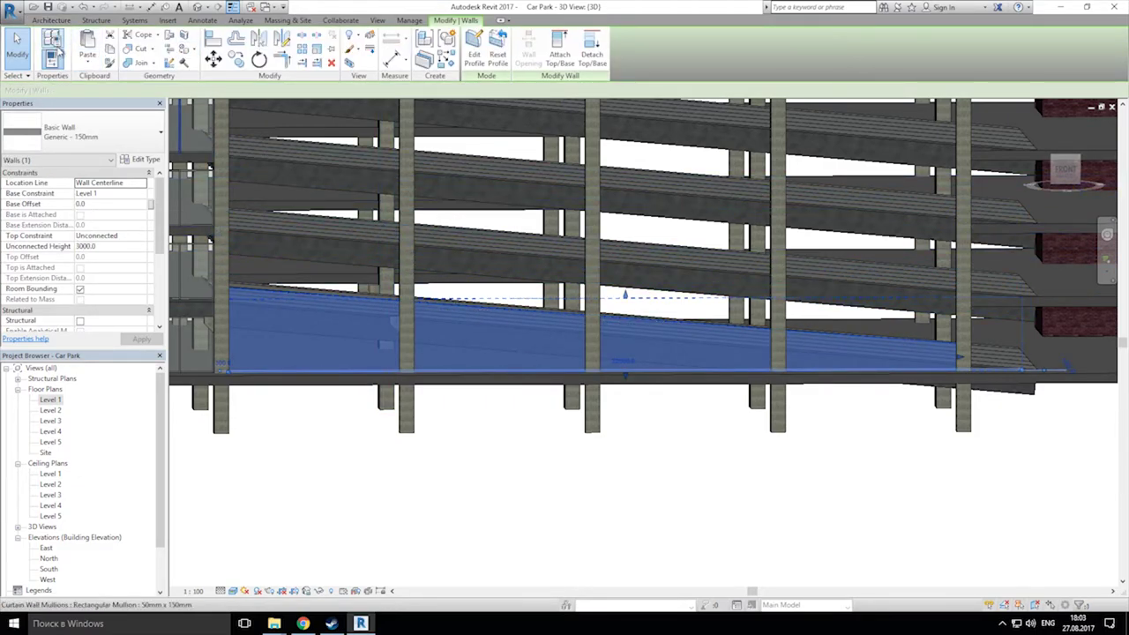
click(91, 67)
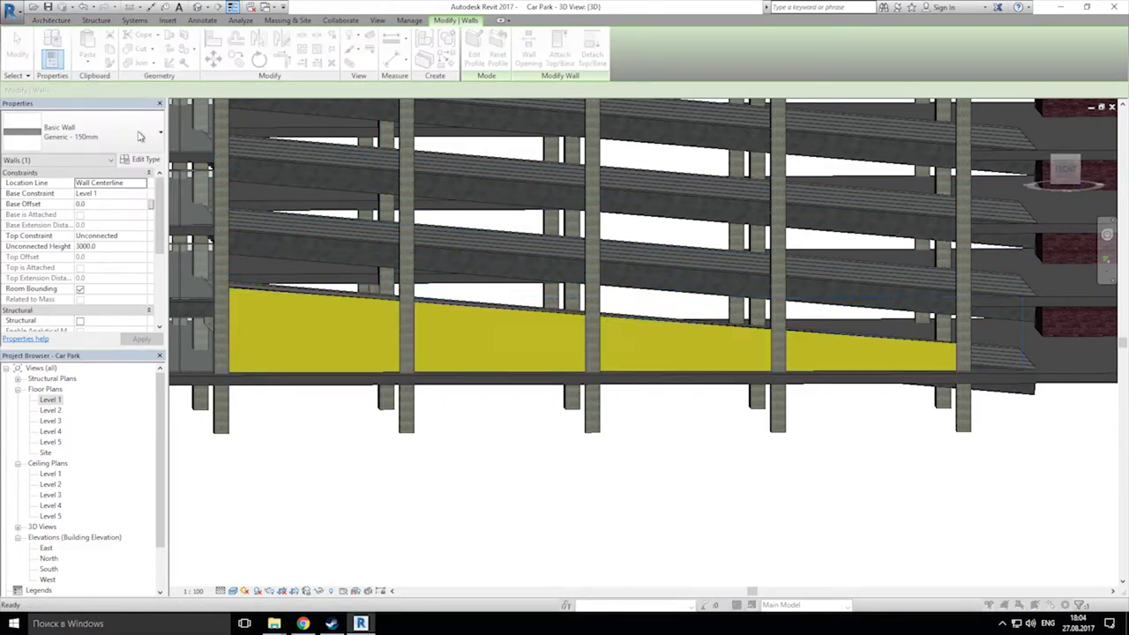
click(133, 113)
click(507, 248)
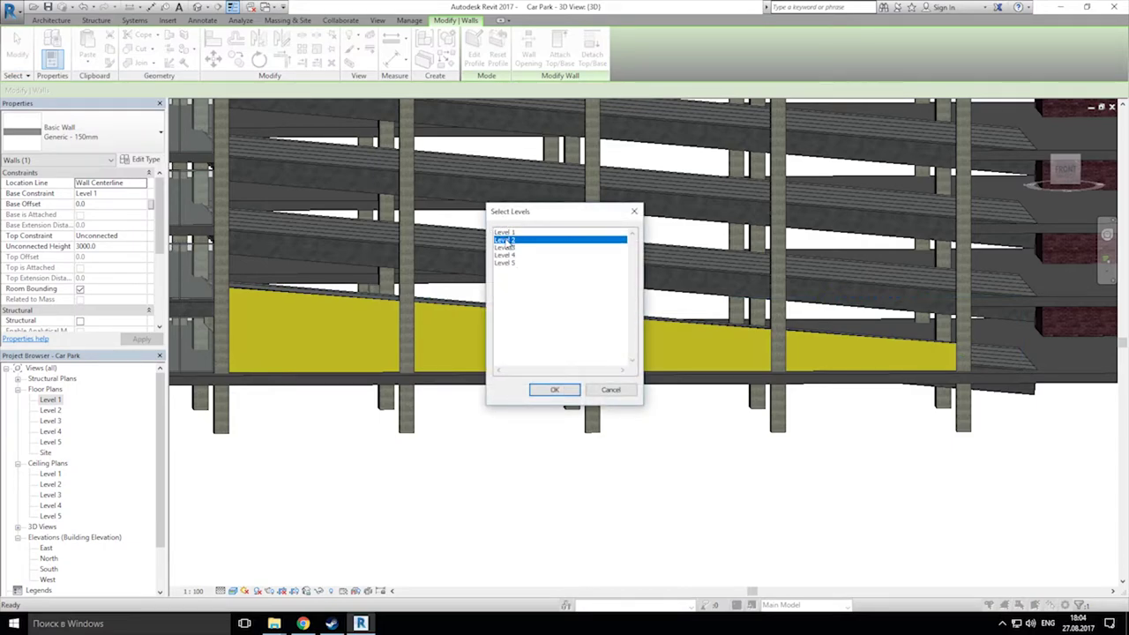
click(555, 390)
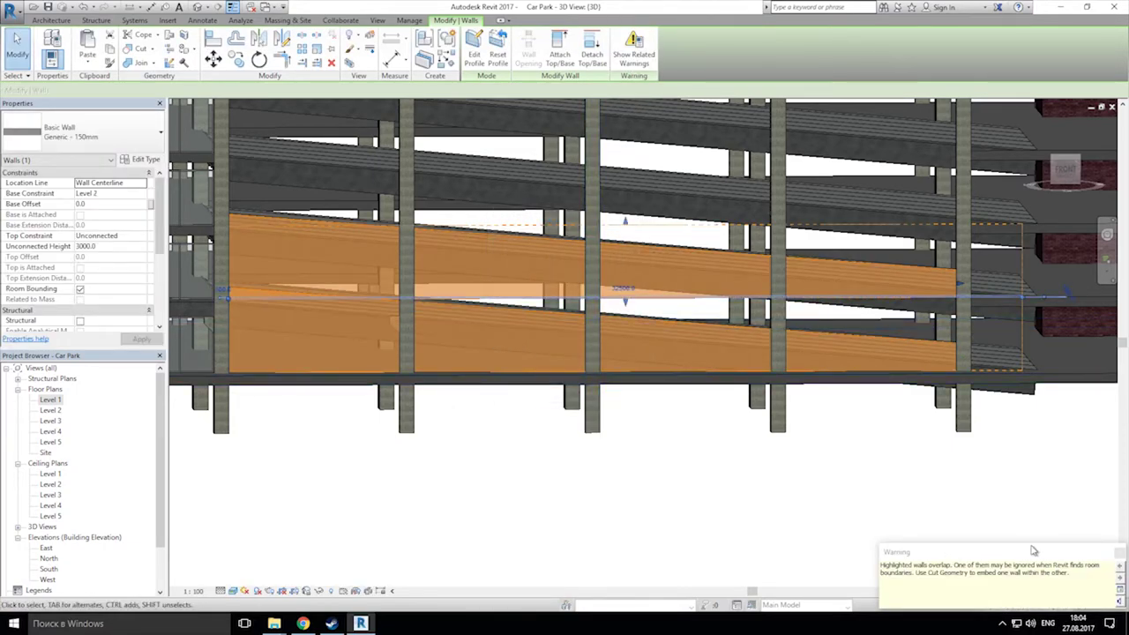
click(797, 492)
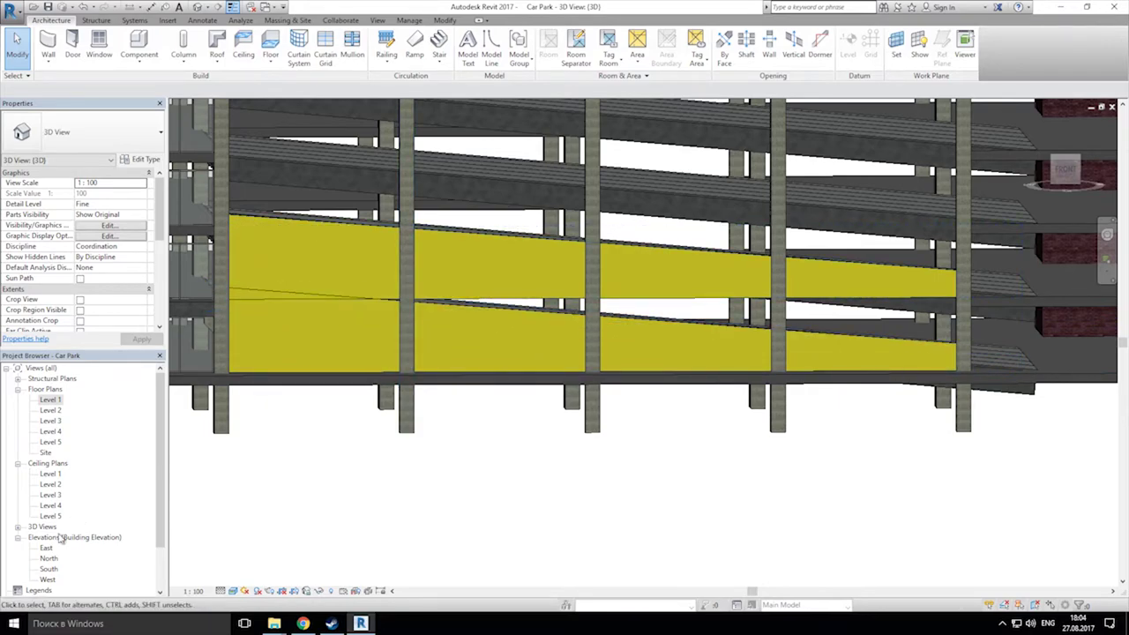
Step: Open the South elevation and start editing the profile of the Level 2 wall copy
double_click(48, 559)
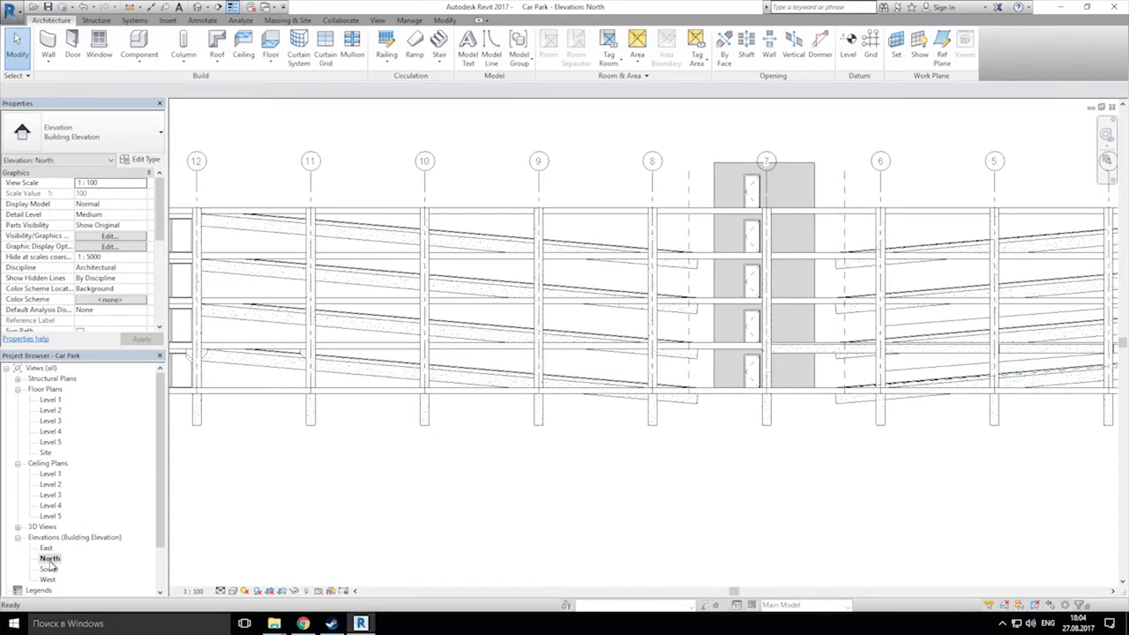
double_click(49, 569)
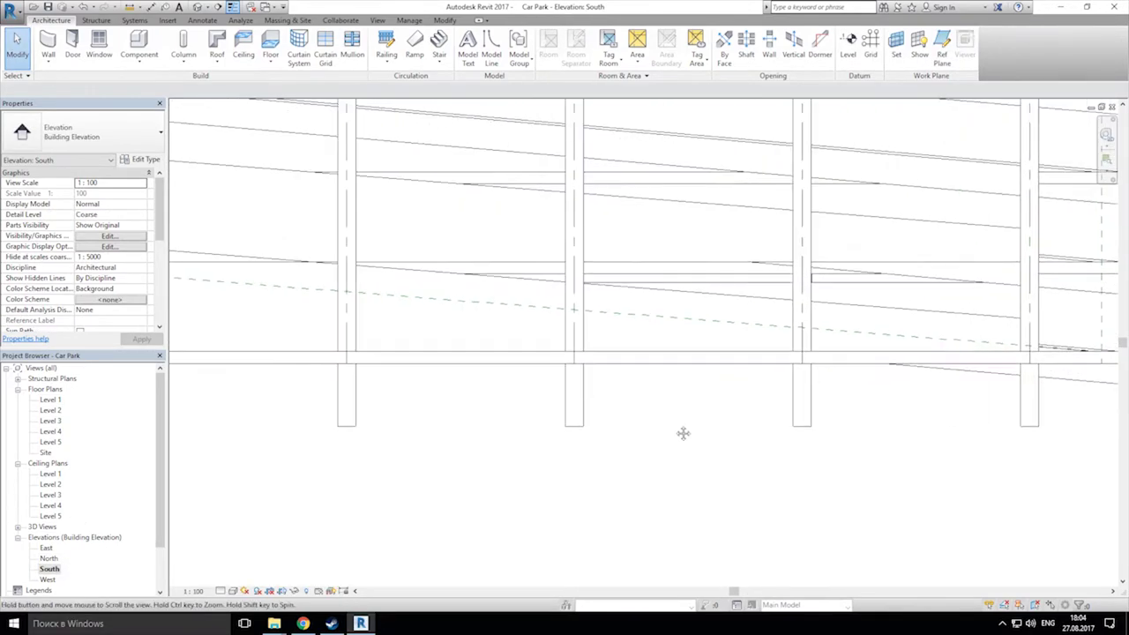
scroll(682, 433, down, 2)
double_click(530, 284)
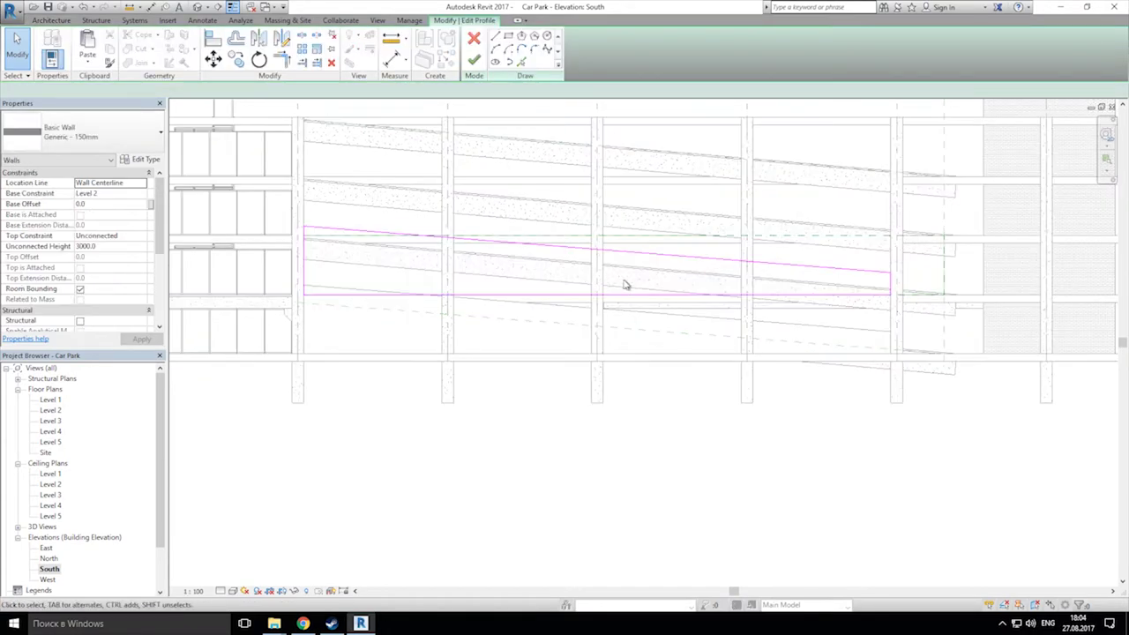
Step: Add a sloped profile line along the underside of the Level 2 wall's ramp using Pick Lines with zero offset
scroll(494, 266, up, 2)
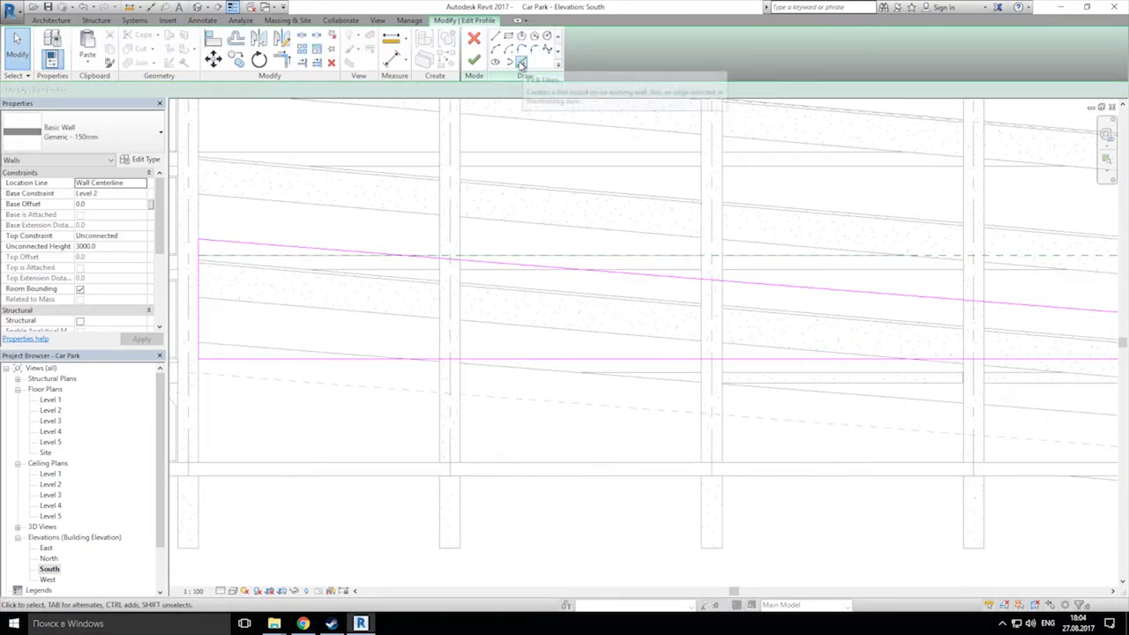
click(521, 63)
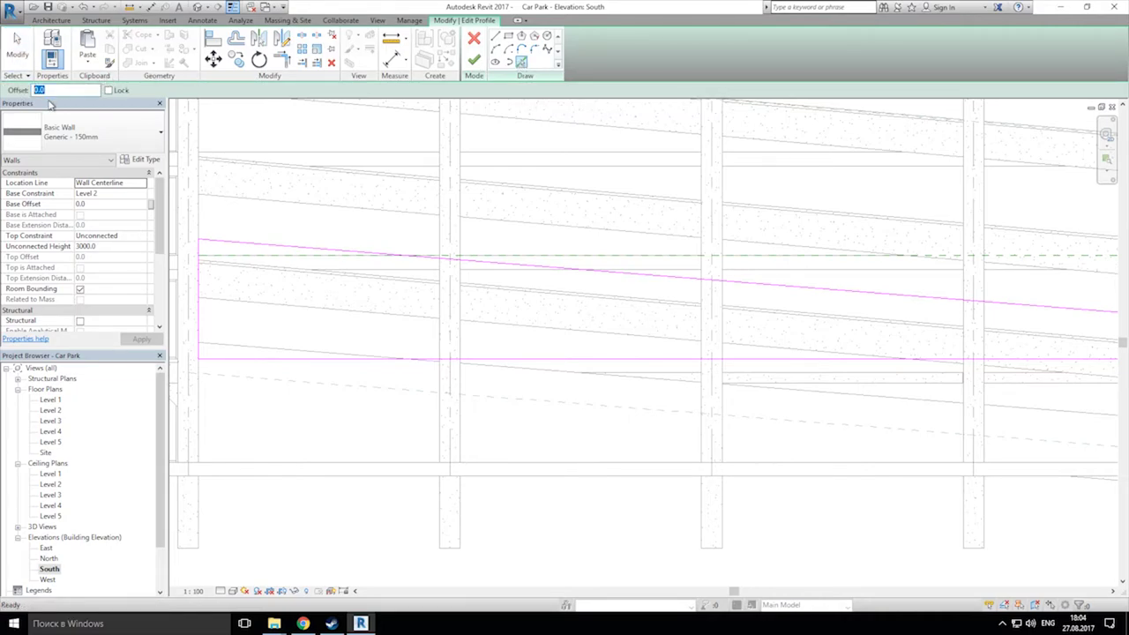
middle_drag(356, 311, 307, 273)
scroll(591, 293, down, 1)
middle_drag(398, 297, 503, 320)
scroll(293, 269, up, 2)
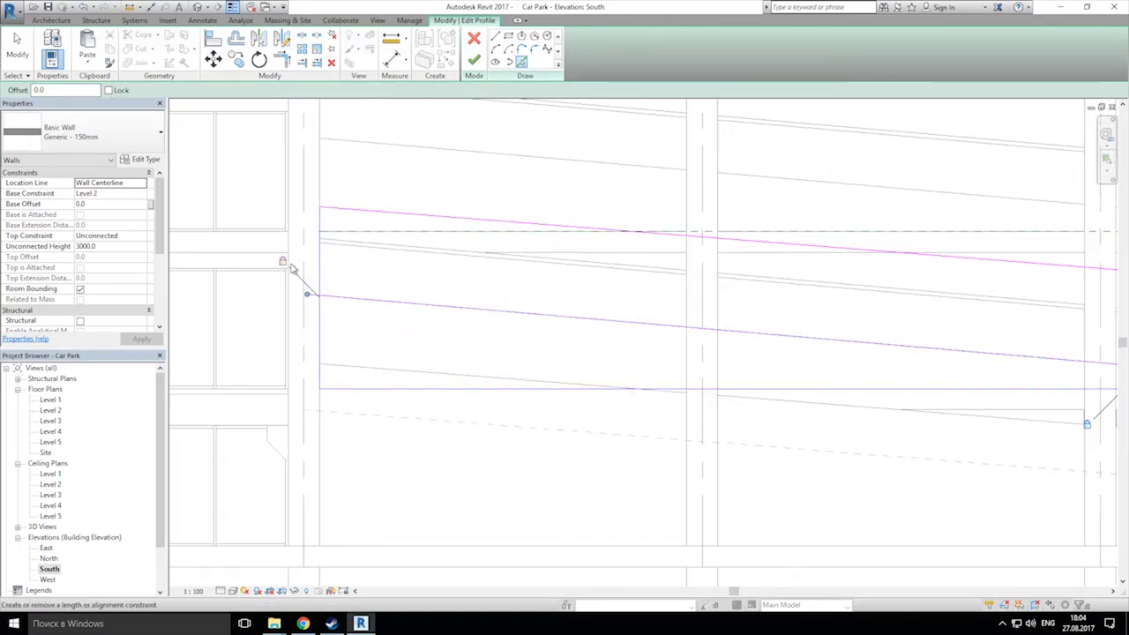
Step: Trim the lower sloped line to both vertical profile edges, remove the horizontal base line, and finish the profile edit
click(284, 59)
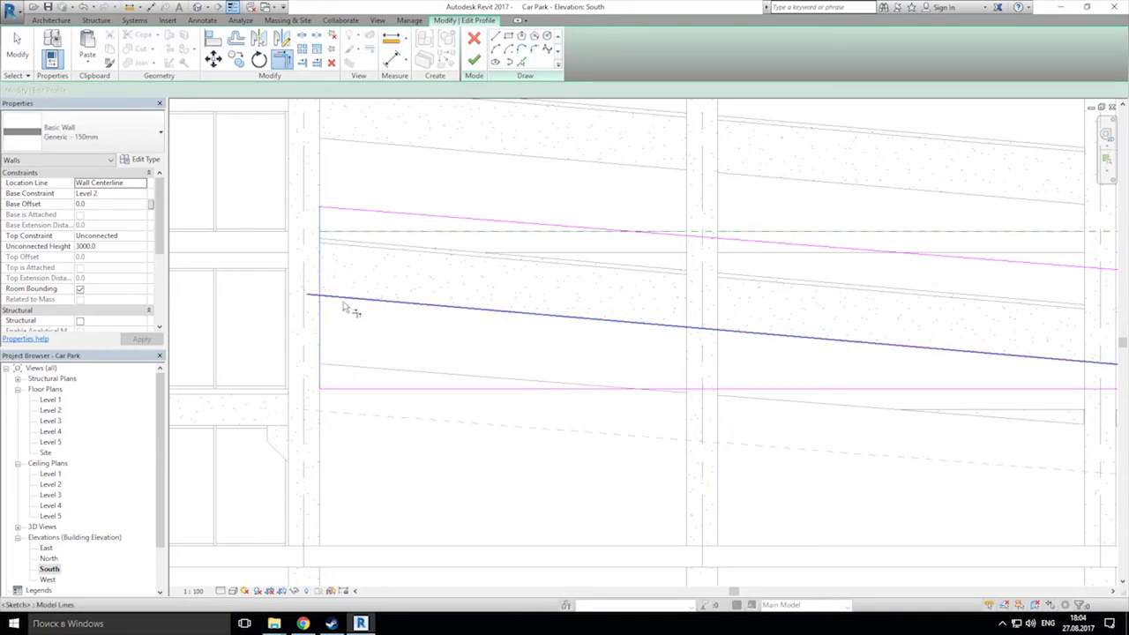
scroll(492, 287, down, 3)
mouse_move(953, 362)
middle_down()
mouse_move(333, 285)
mouse_move(297, 290)
middle_up()
scroll(416, 289, up, 2)
mouse_move(418, 286)
middle_down()
mouse_move(436, 293)
mouse_move(327, 285)
middle_up()
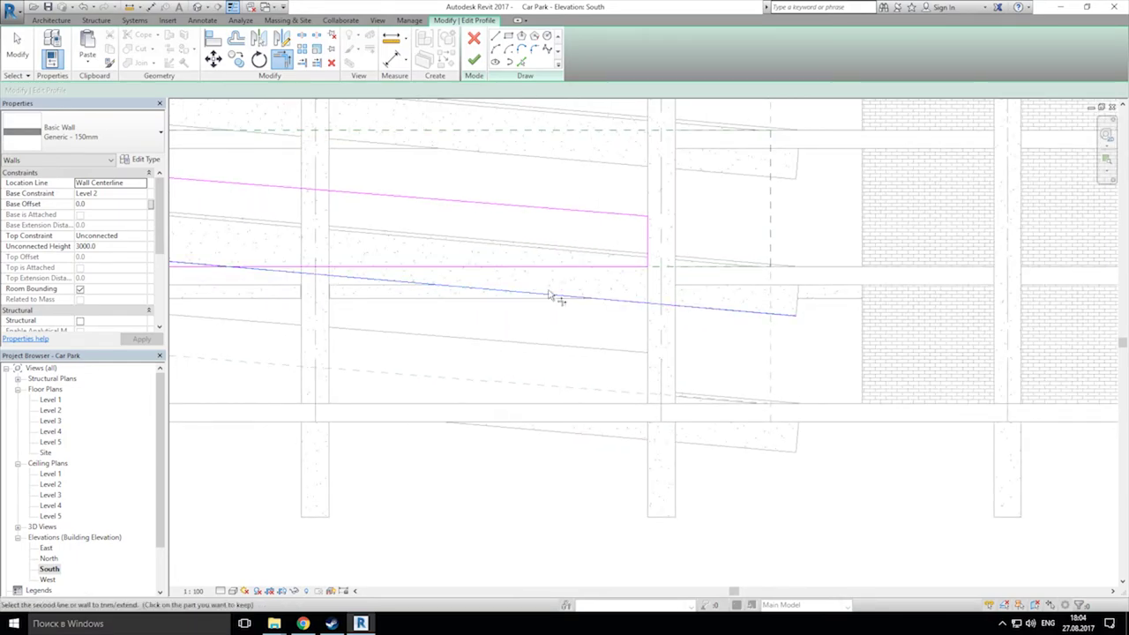
click(592, 269)
key(Delete)
scroll(593, 275, down, 3)
middle_drag(361, 274, 579, 287)
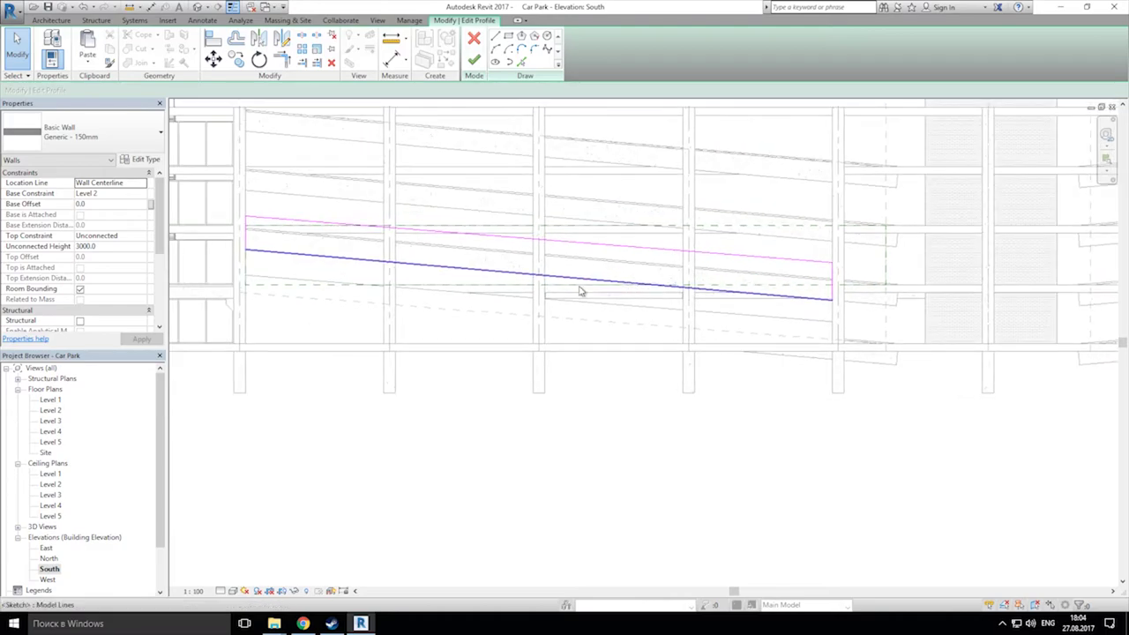
click(473, 59)
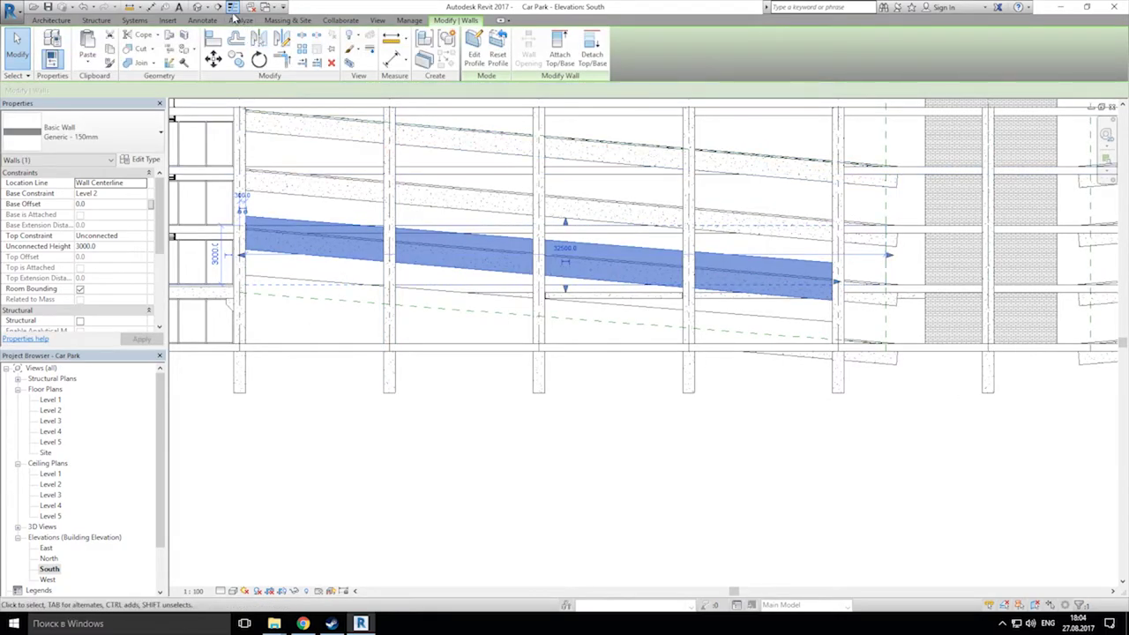
Step: In the 3D view, copy the Level 2 sloped wall and paste it aligned to Levels 3, 4 and 5
click(197, 6)
scroll(640, 452, down, 4)
shift+middle_drag(662, 433, 565, 353)
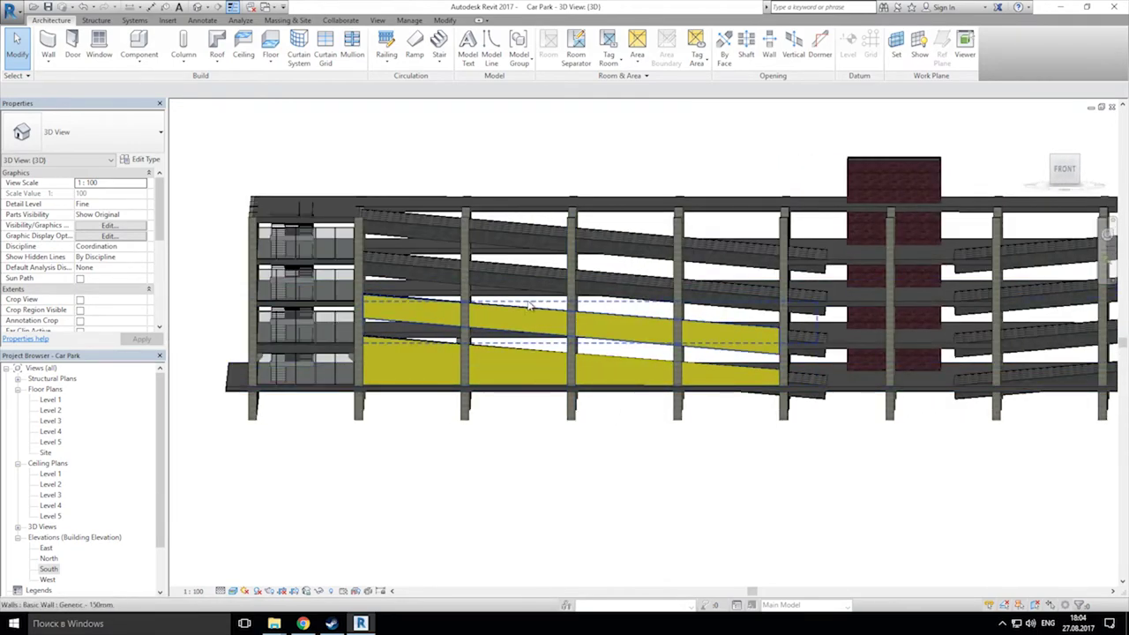
click(530, 311)
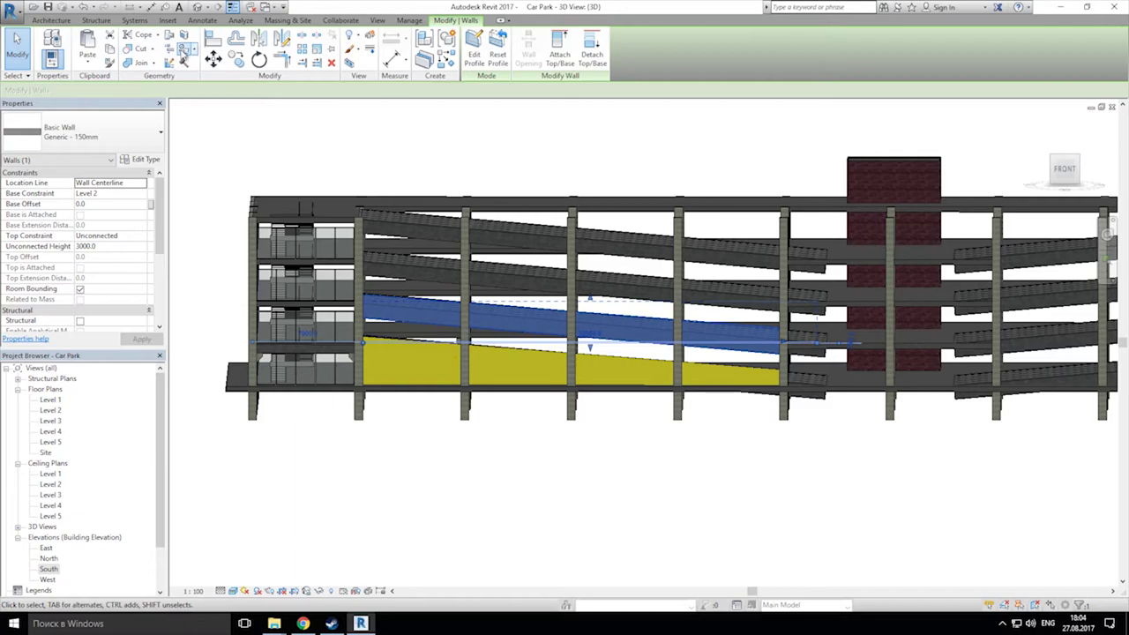
click(110, 50)
click(87, 61)
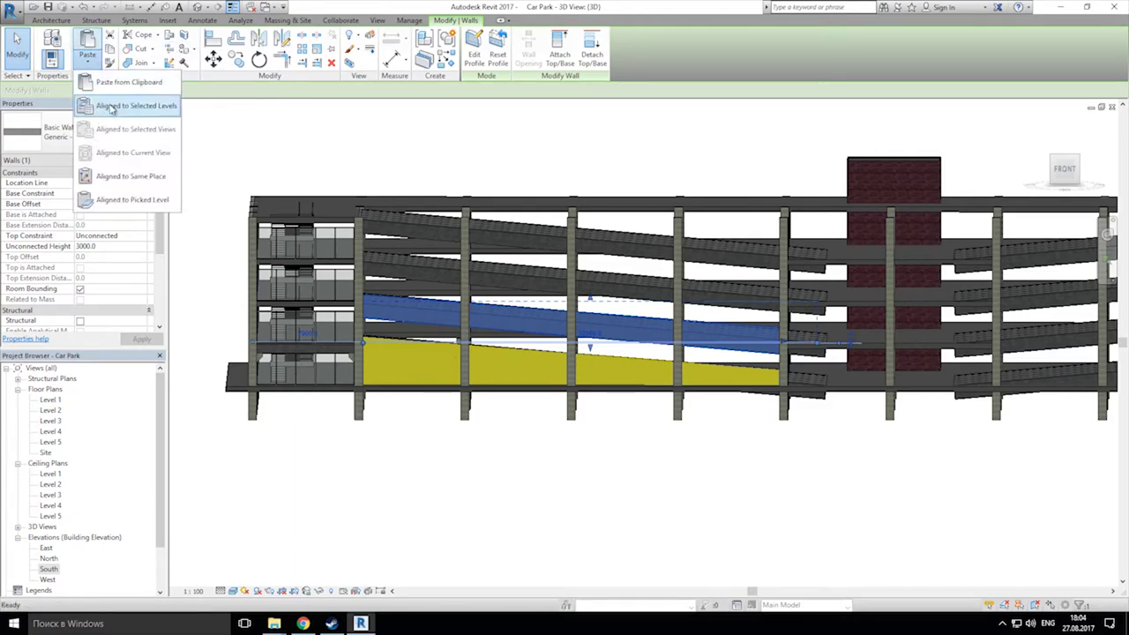
click(126, 105)
drag(515, 249, 511, 257)
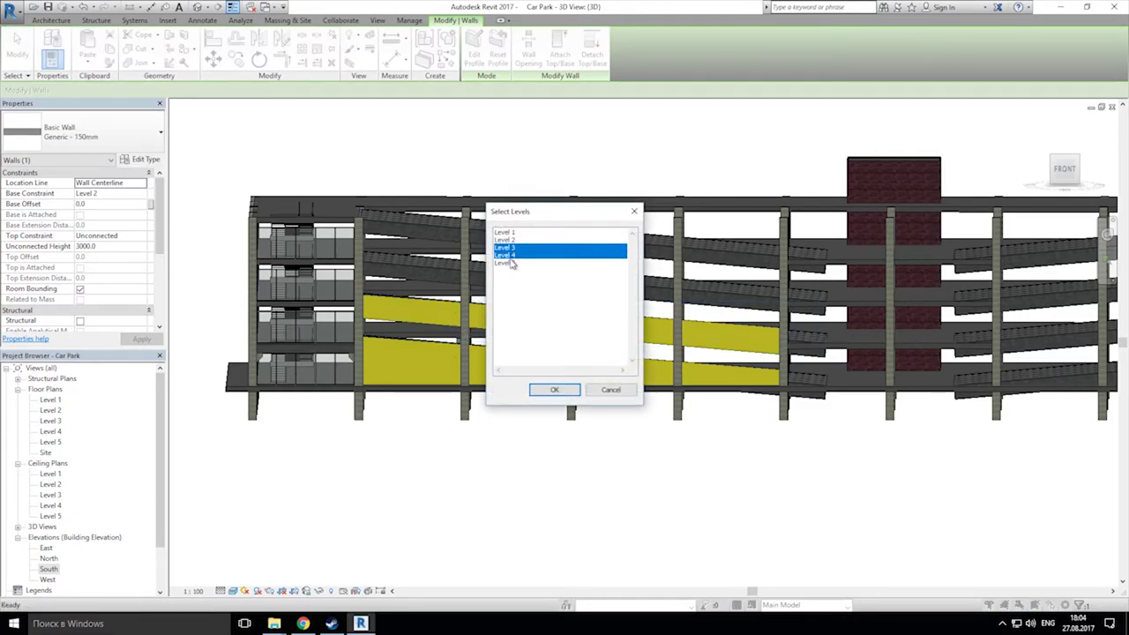
click(554, 390)
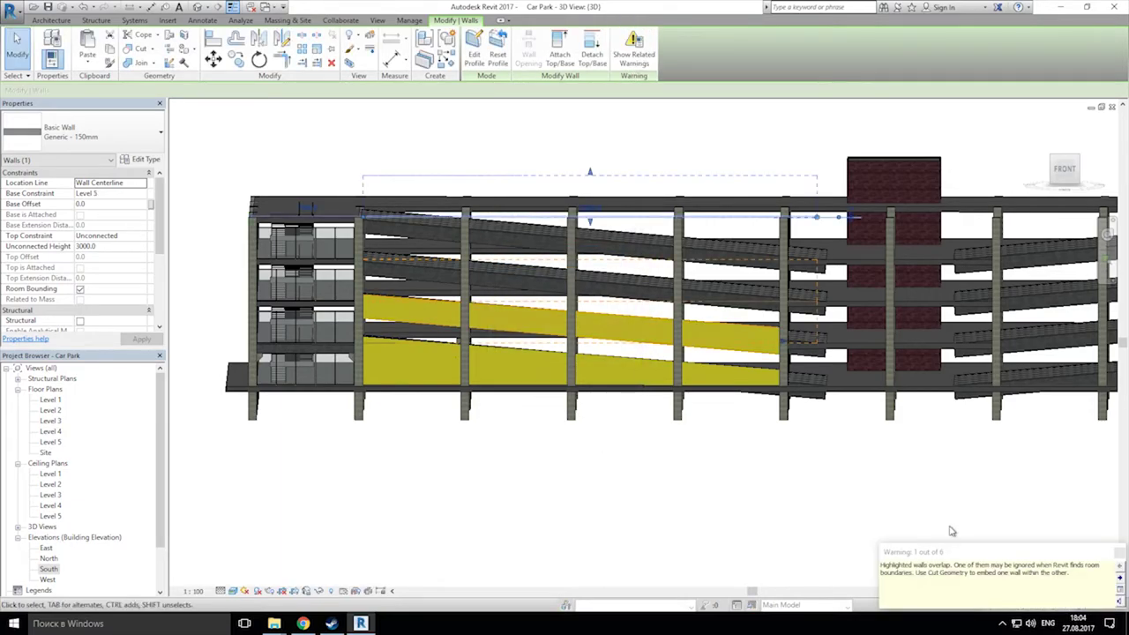
shift+middle_drag(741, 456, 696, 446)
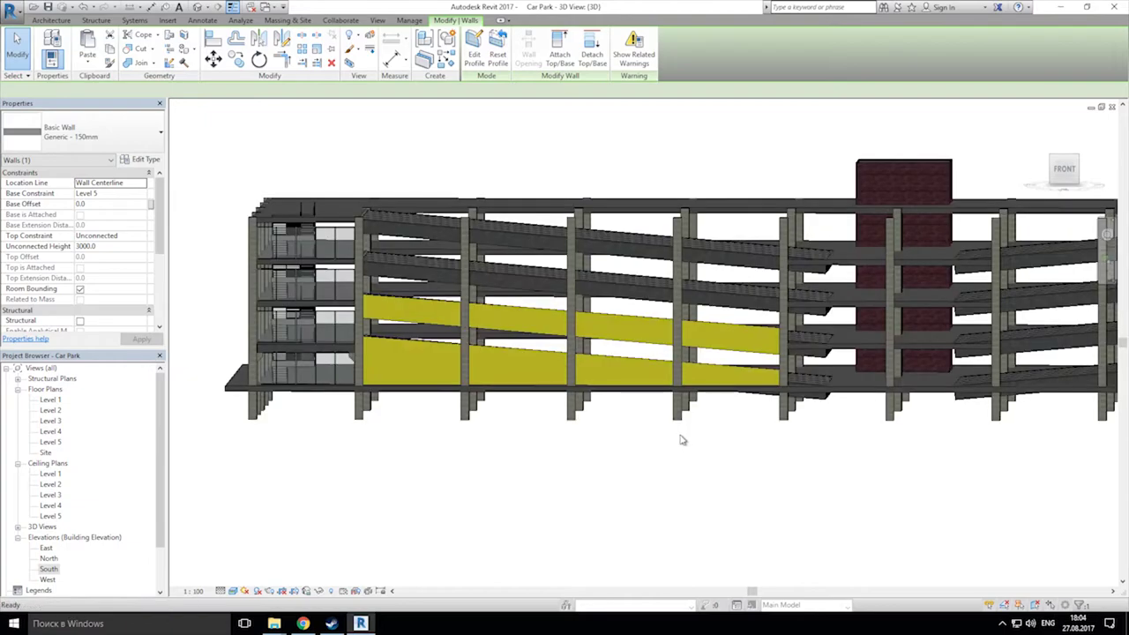
Step: Try again to copy the sloped Level 2 wall and paste it aligned to Levels 3 through 5 in the 3D view
click(684, 441)
click(629, 322)
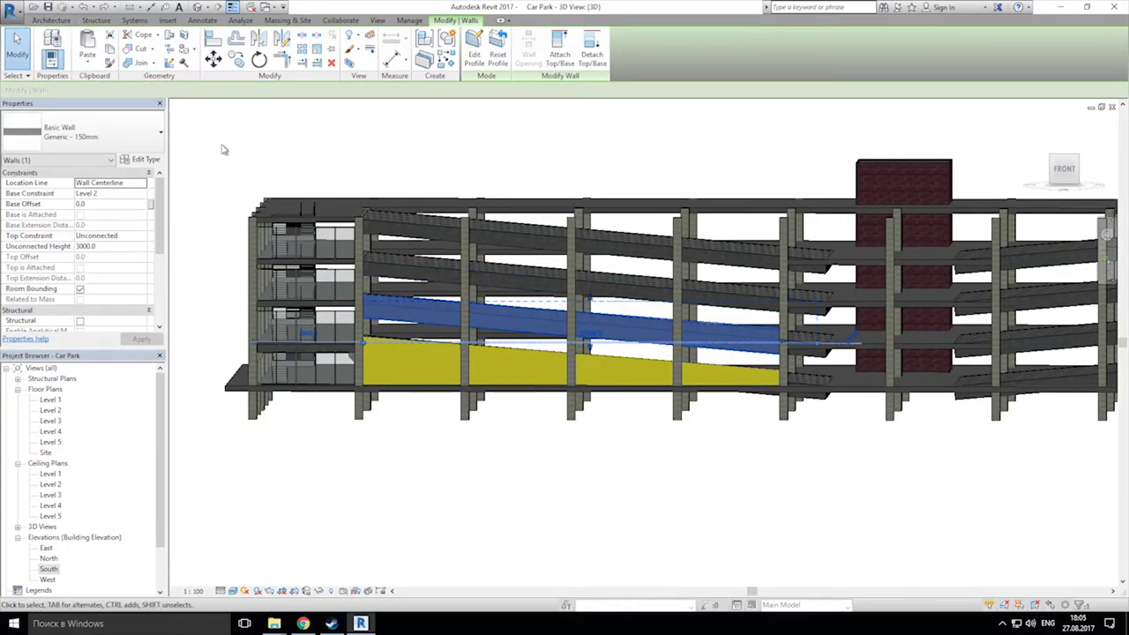
click(610, 512)
shift+middle_drag(590, 354, 561, 325)
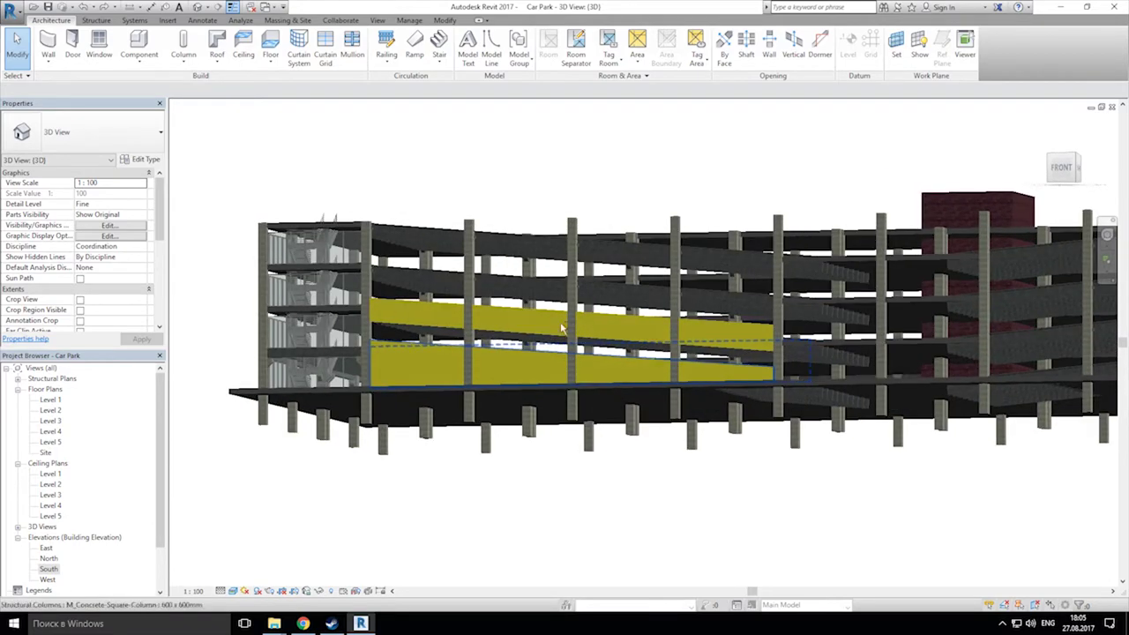
click(510, 311)
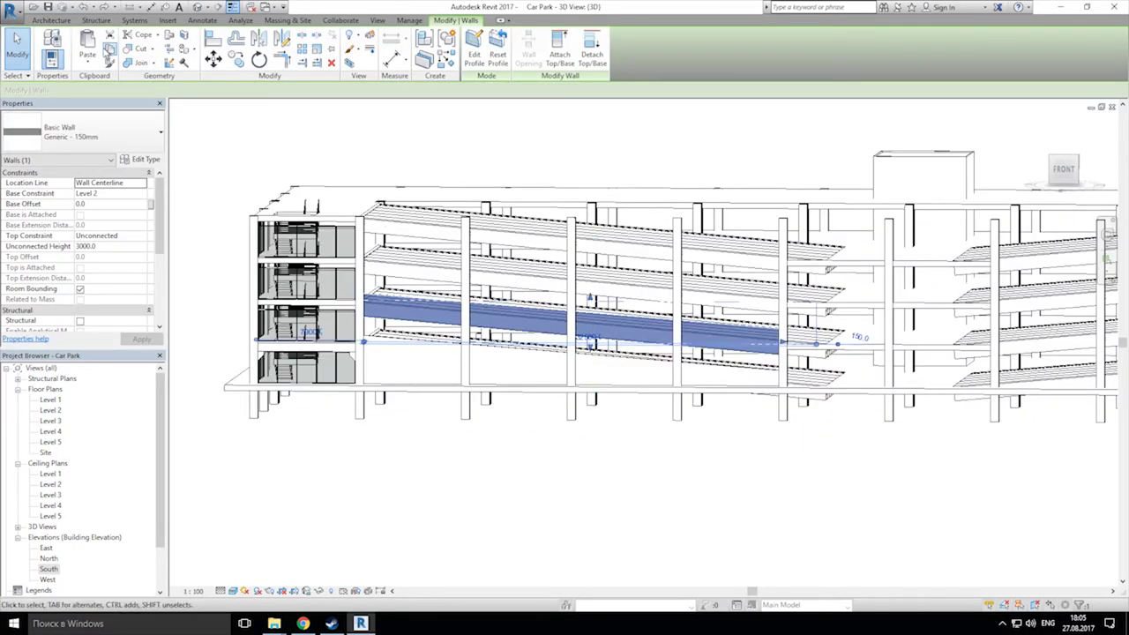
click(93, 60)
click(99, 106)
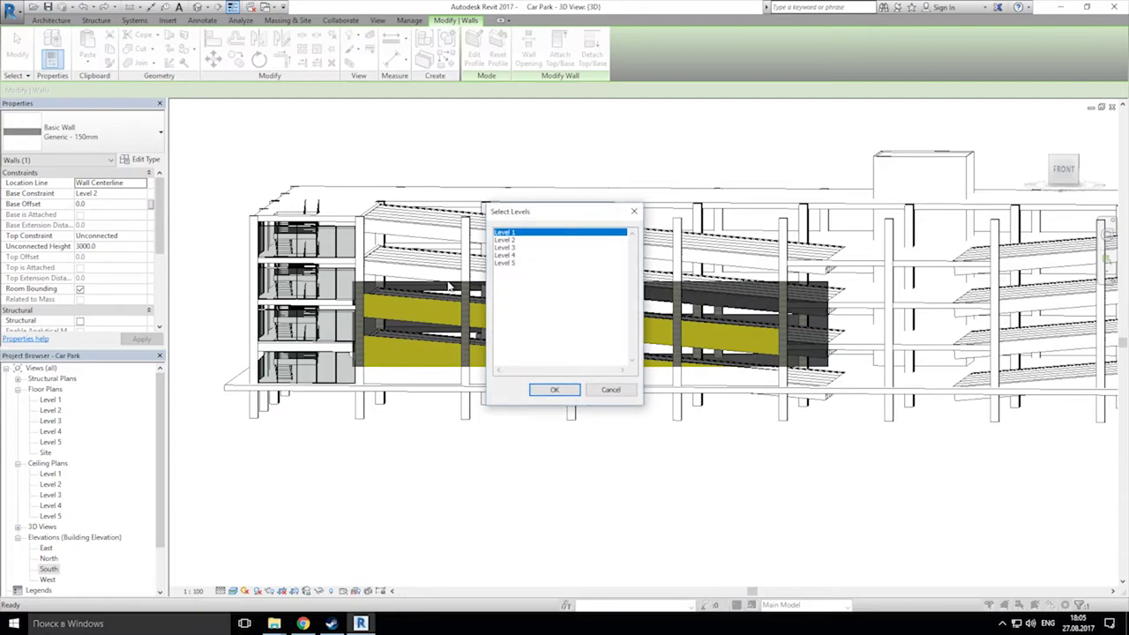
click(509, 248)
shift+click(509, 262)
click(571, 390)
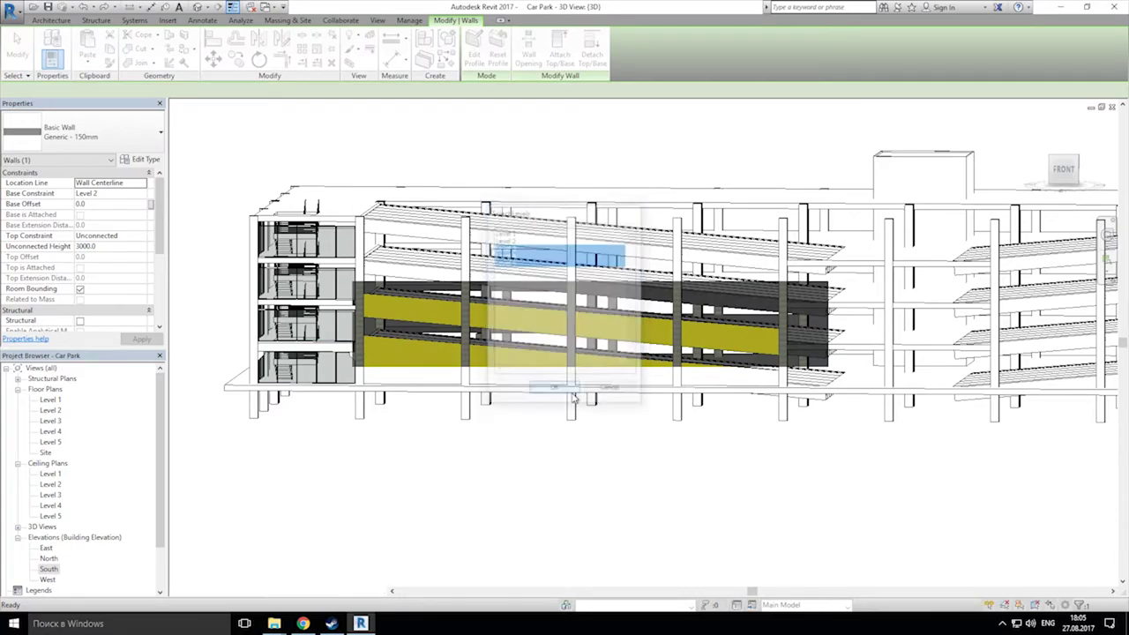
mouse_move(544, 428)
shift+middle_down()
mouse_move(652, 432)
mouse_move(716, 451)
shift+middle_up()
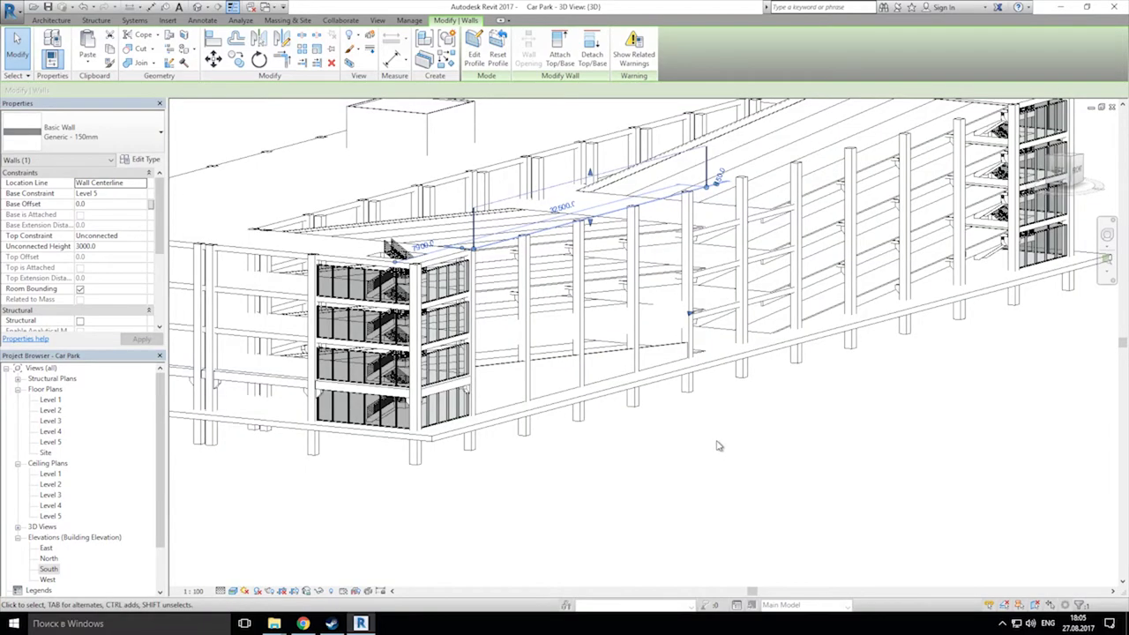
key(Escape)
Step: Examine the front facade above the sloped Level 2 wall for the wall copies pasted on the upper levels
mouse_move(762, 418)
shift+middle_down()
mouse_move(679, 433)
mouse_move(546, 415)
shift+middle_up()
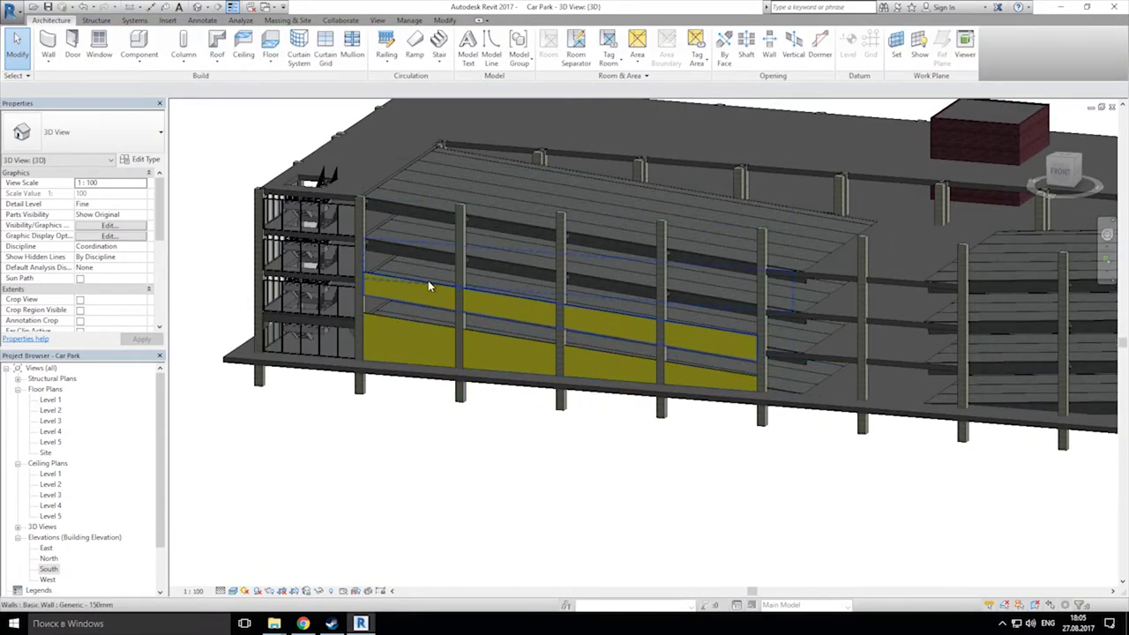
click(427, 281)
key(Escape)
scroll(388, 281, up, 2)
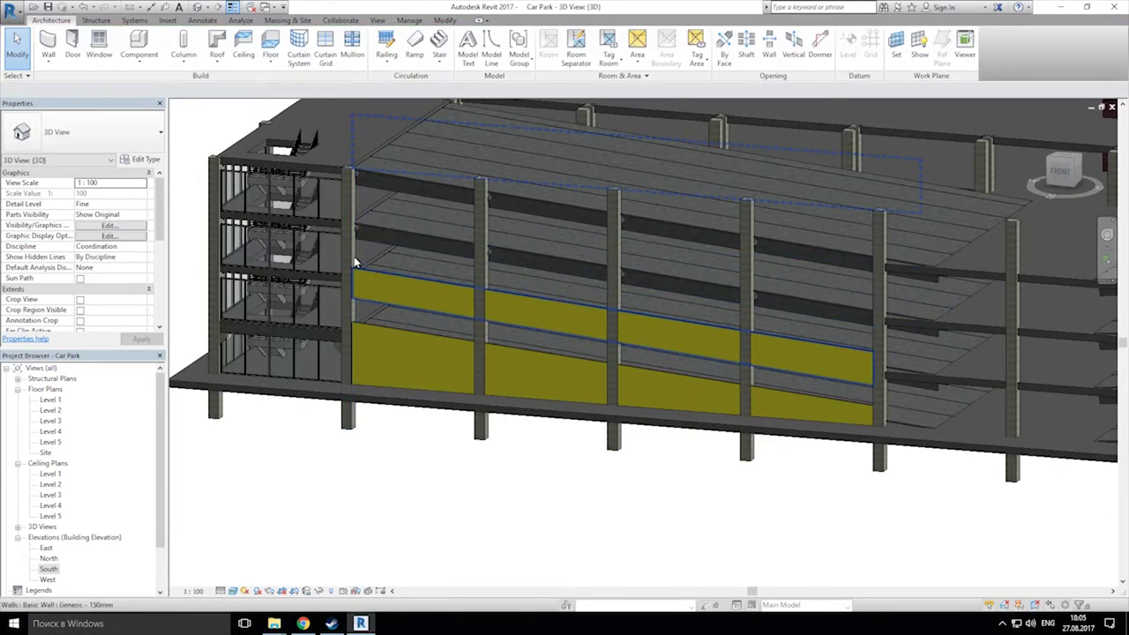
click(354, 262)
key(Escape)
click(355, 249)
key(Escape)
click(354, 257)
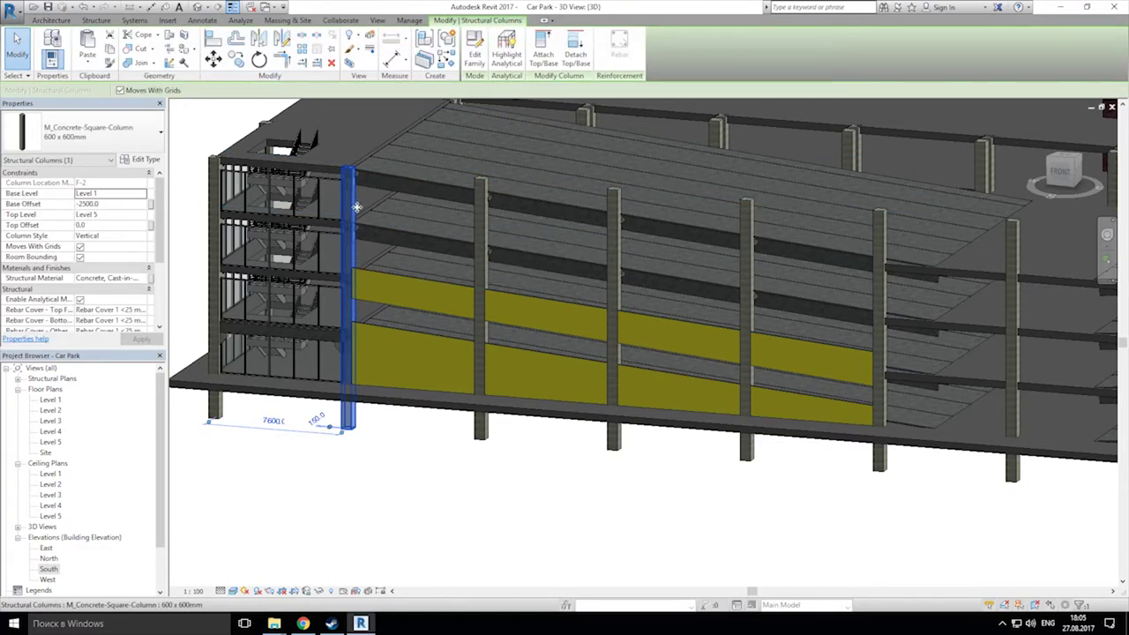
key(Escape)
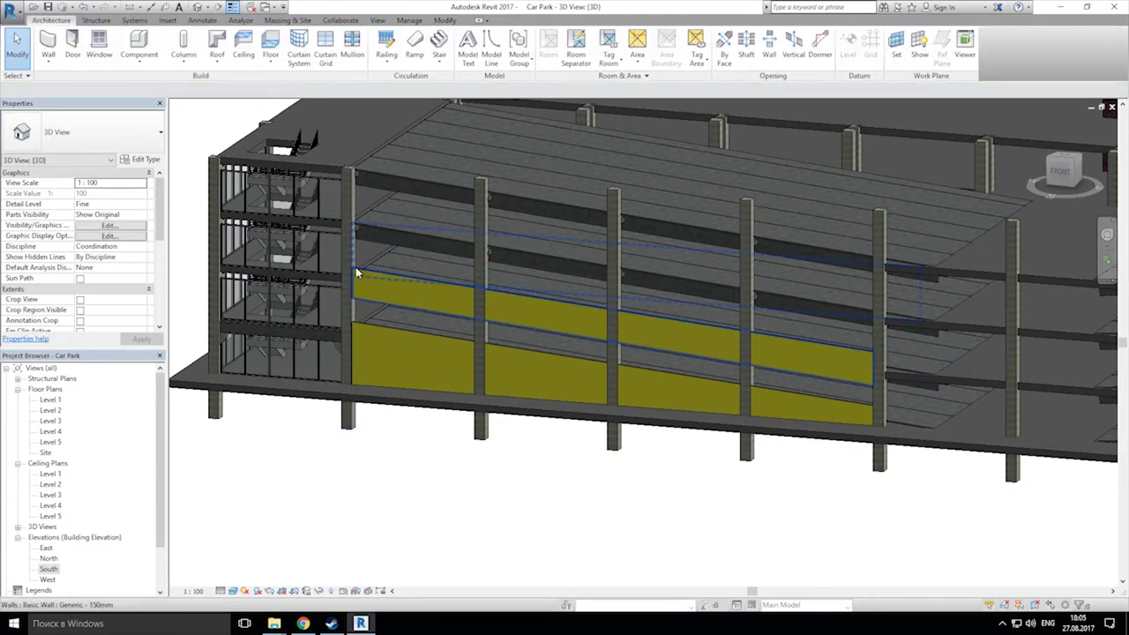
click(356, 266)
key(Escape)
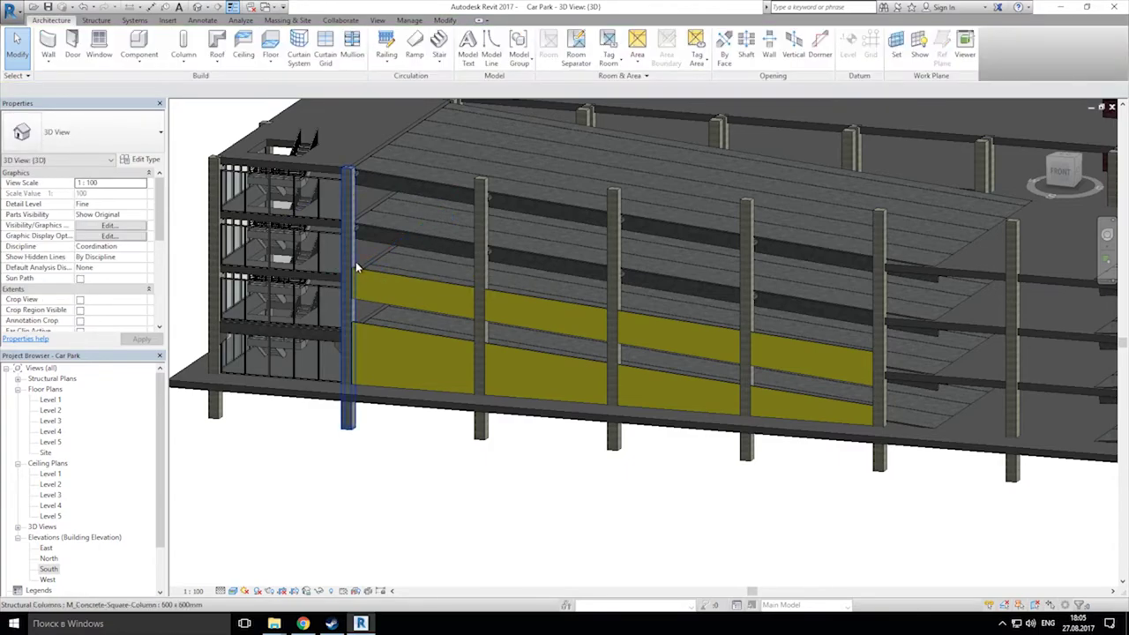
click(357, 268)
key(Escape)
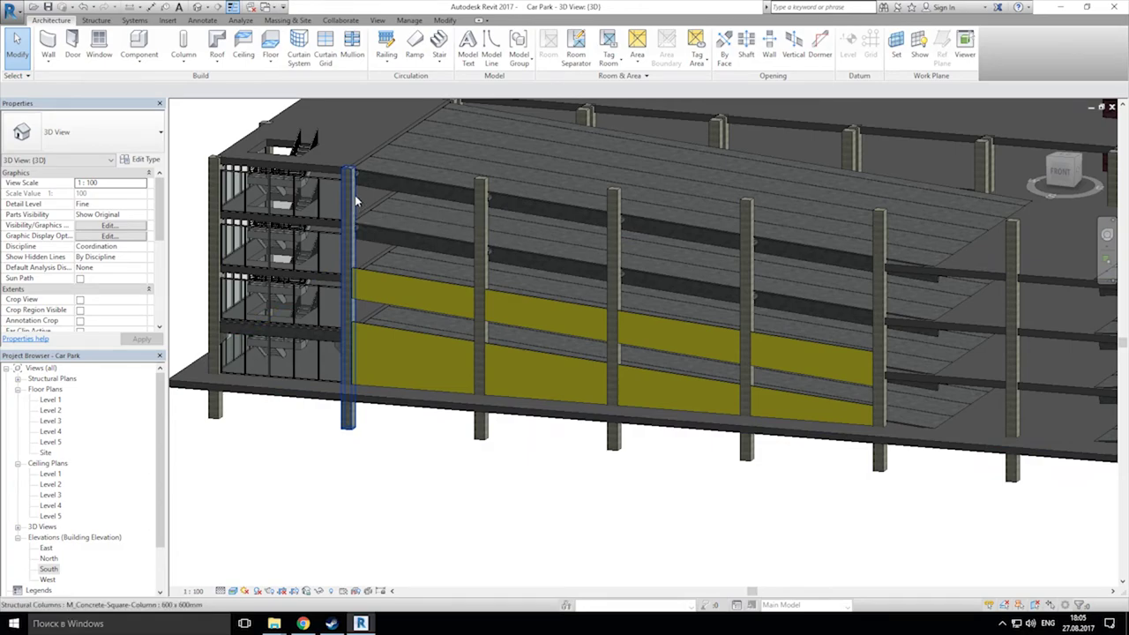
Step: Paste the sloped Level 2 wall aligned to Level 3 only
click(361, 271)
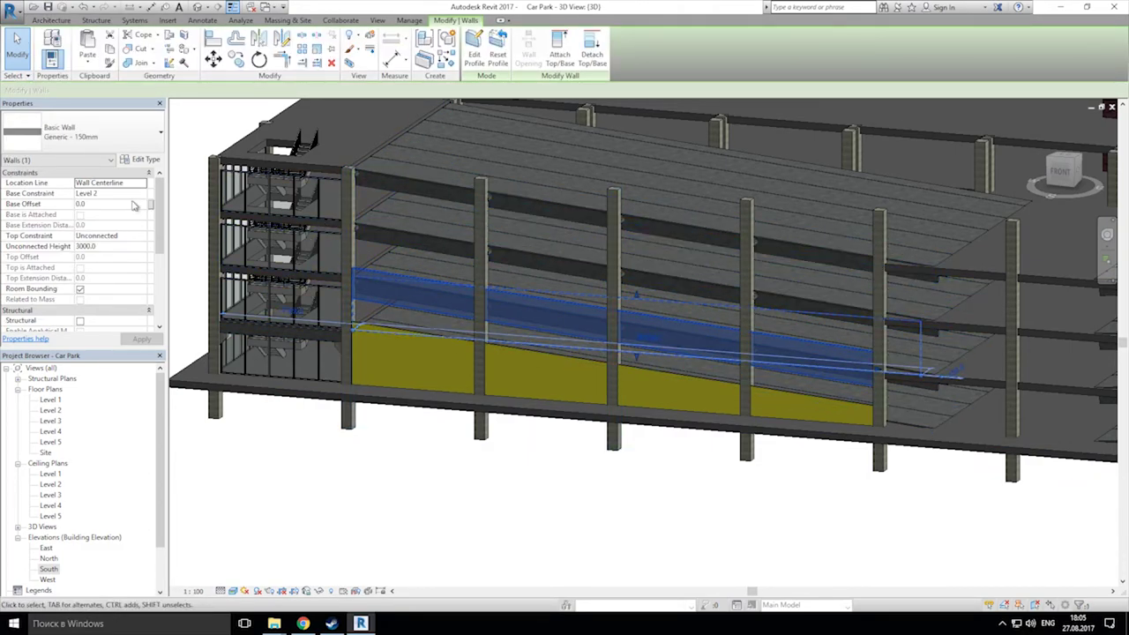
click(88, 62)
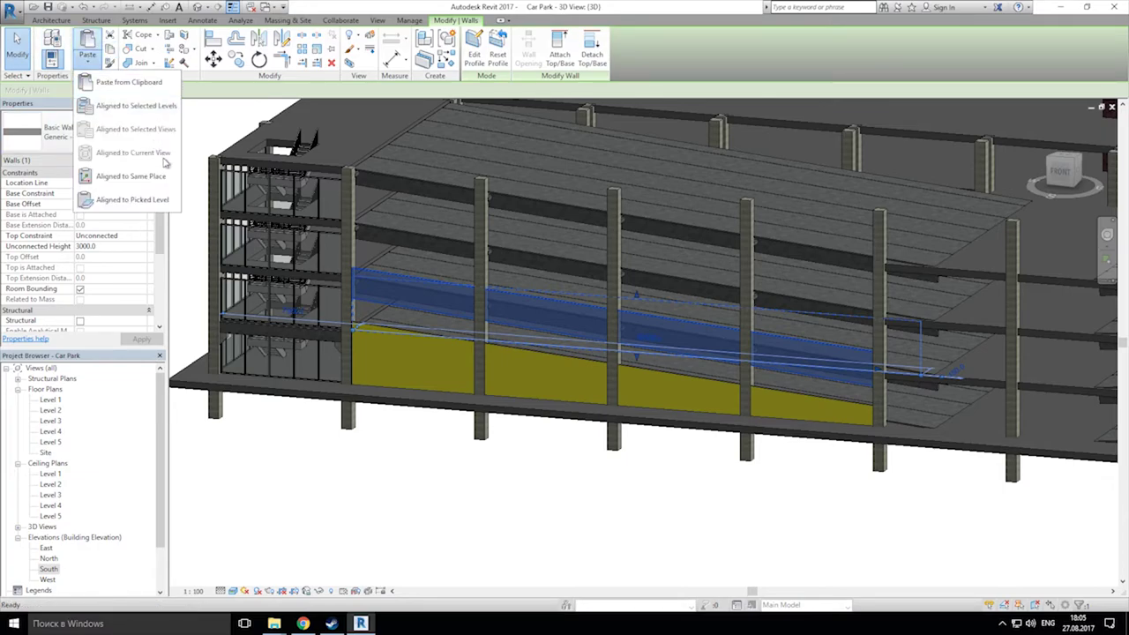
click(123, 109)
click(510, 248)
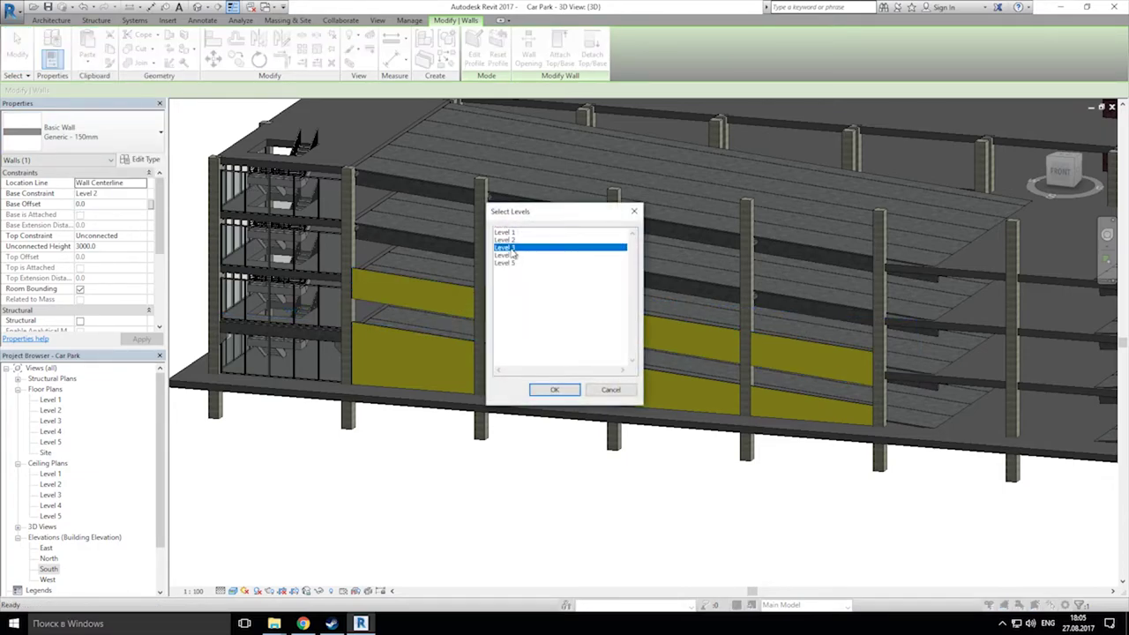
click(548, 391)
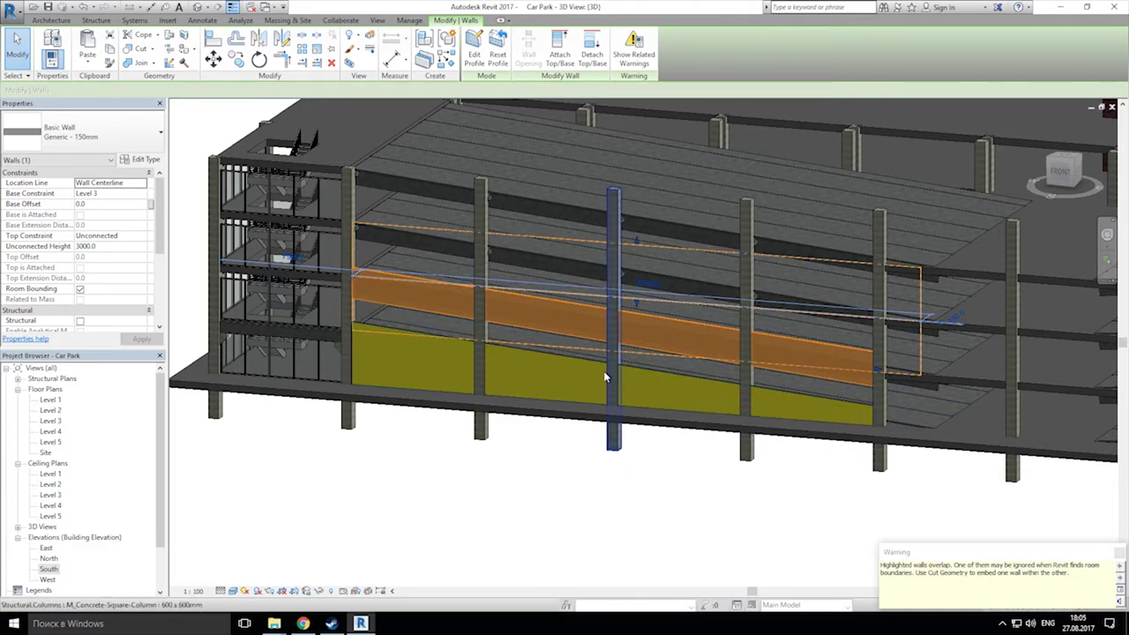
key(Escape)
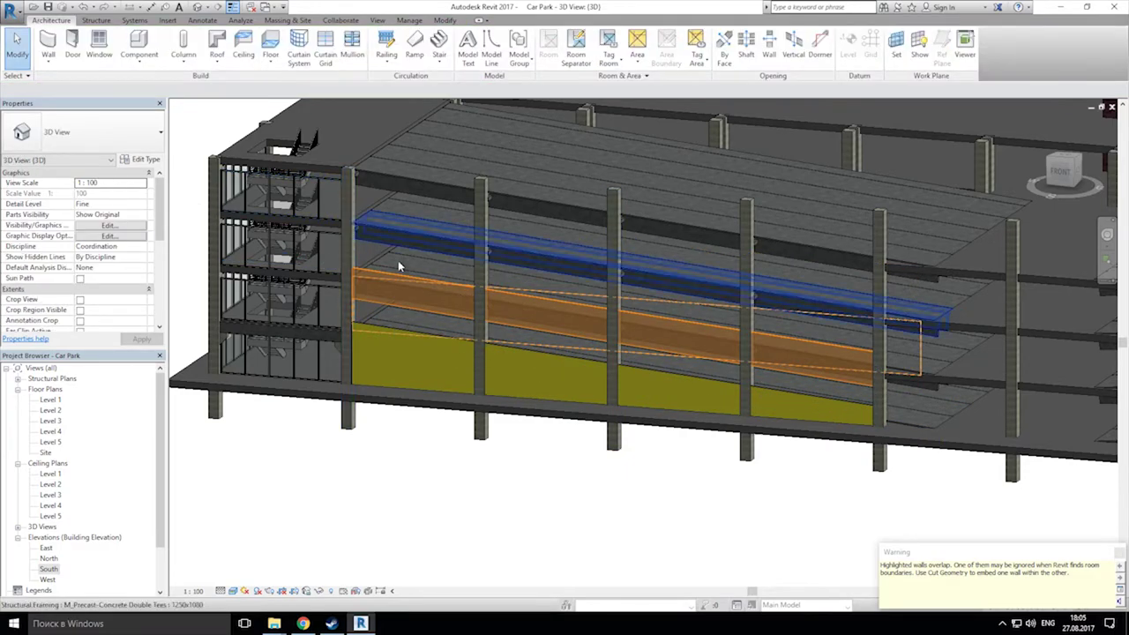
Step: Paste the sloped Level 2 wall aligned to Level 4 only
click(355, 296)
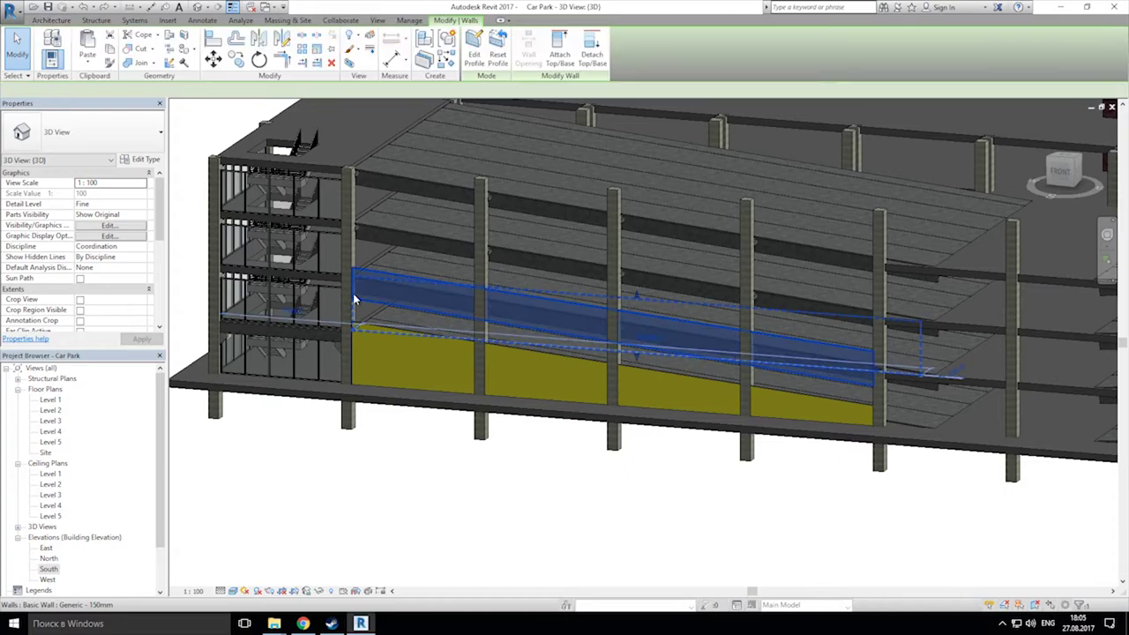
click(88, 62)
click(114, 104)
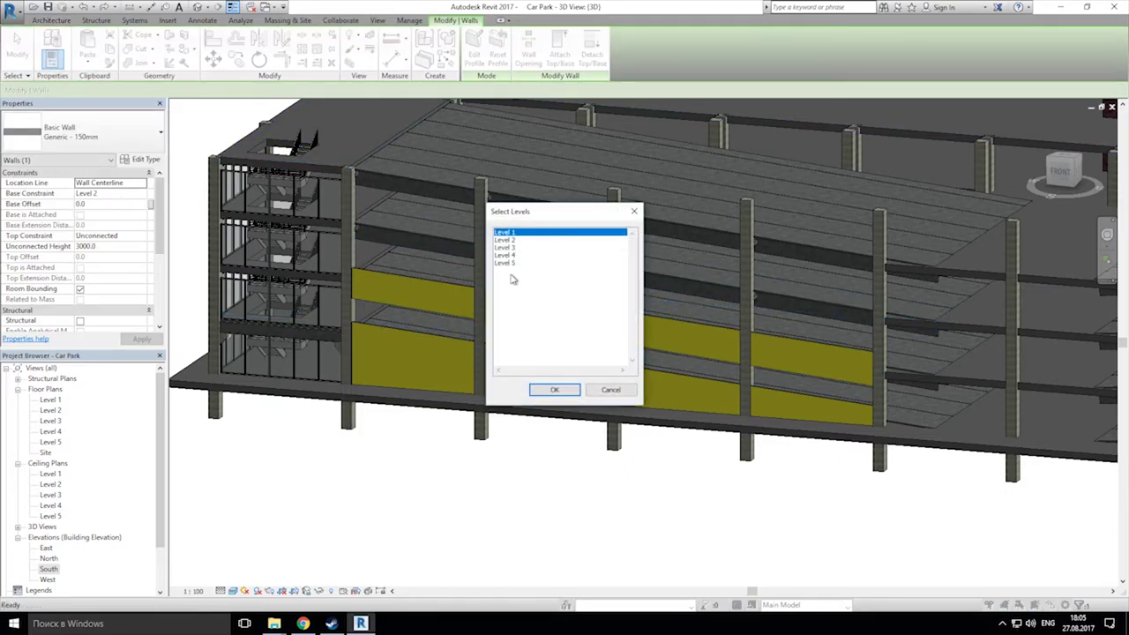
click(516, 255)
click(554, 390)
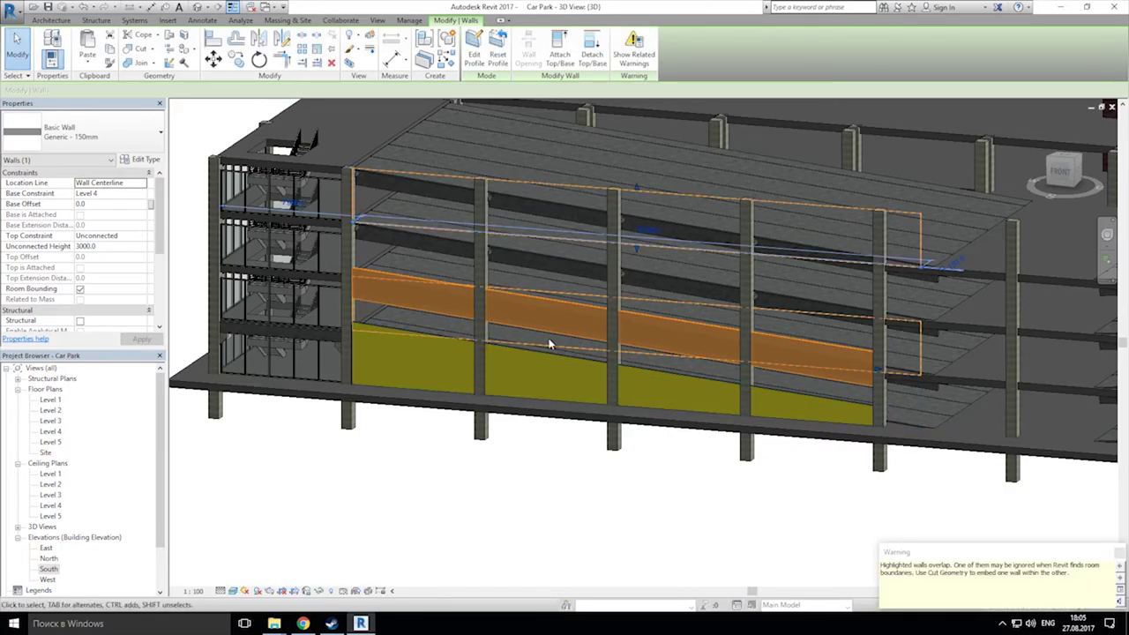
click(670, 504)
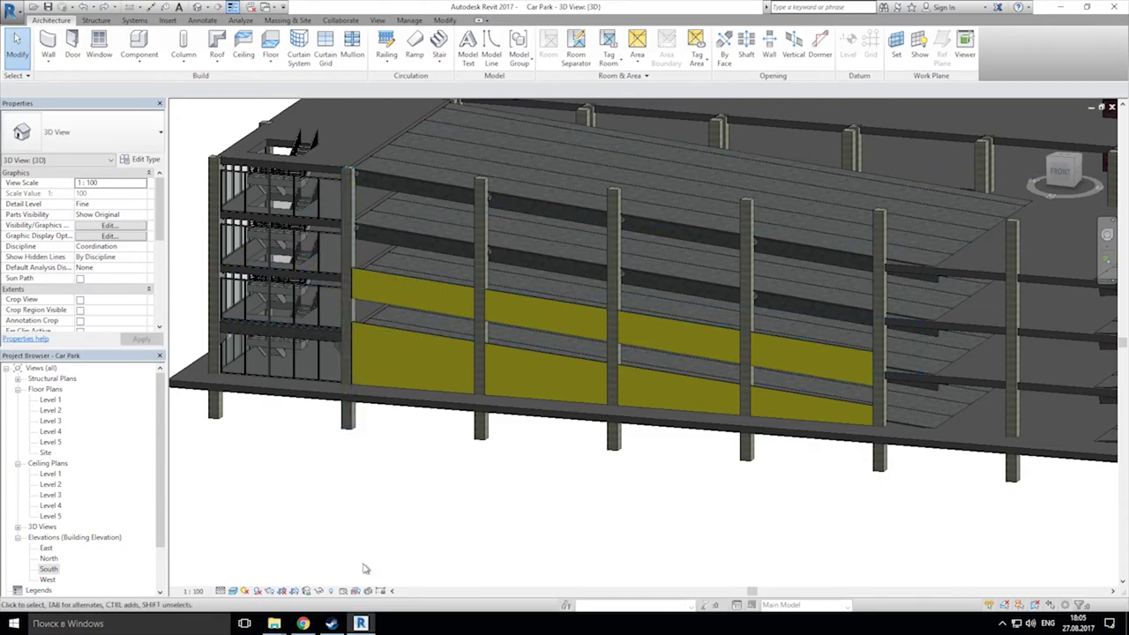
Step: Reveal hidden elements in the 3D view to check for the pasted walls, and return to the normal display
click(332, 590)
scroll(370, 445, down, 6)
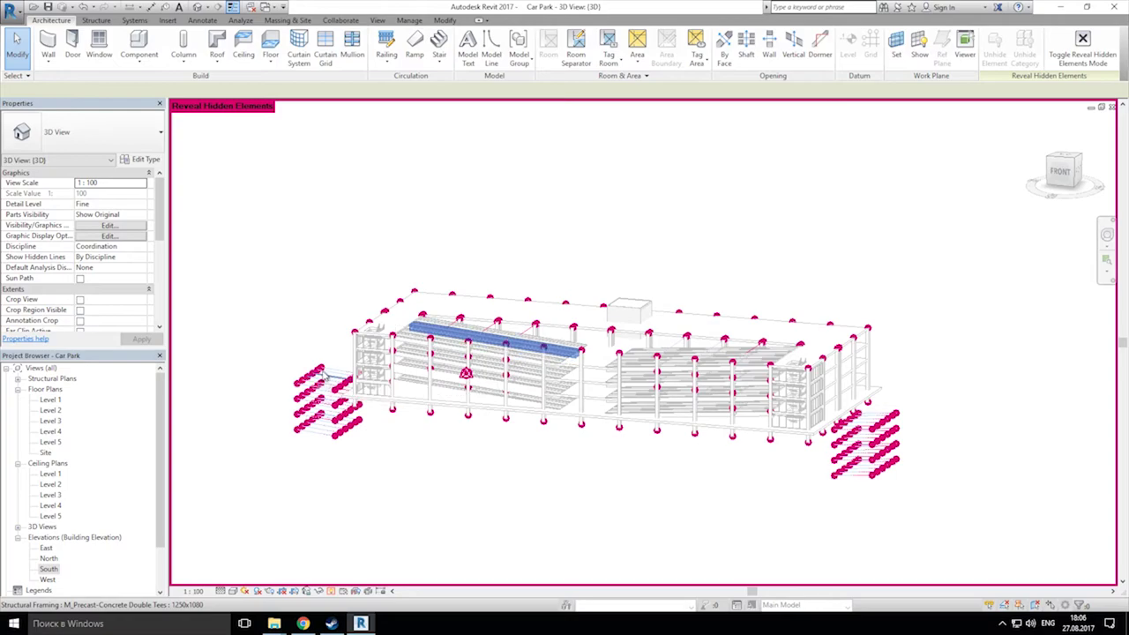
scroll(410, 397, up, 5)
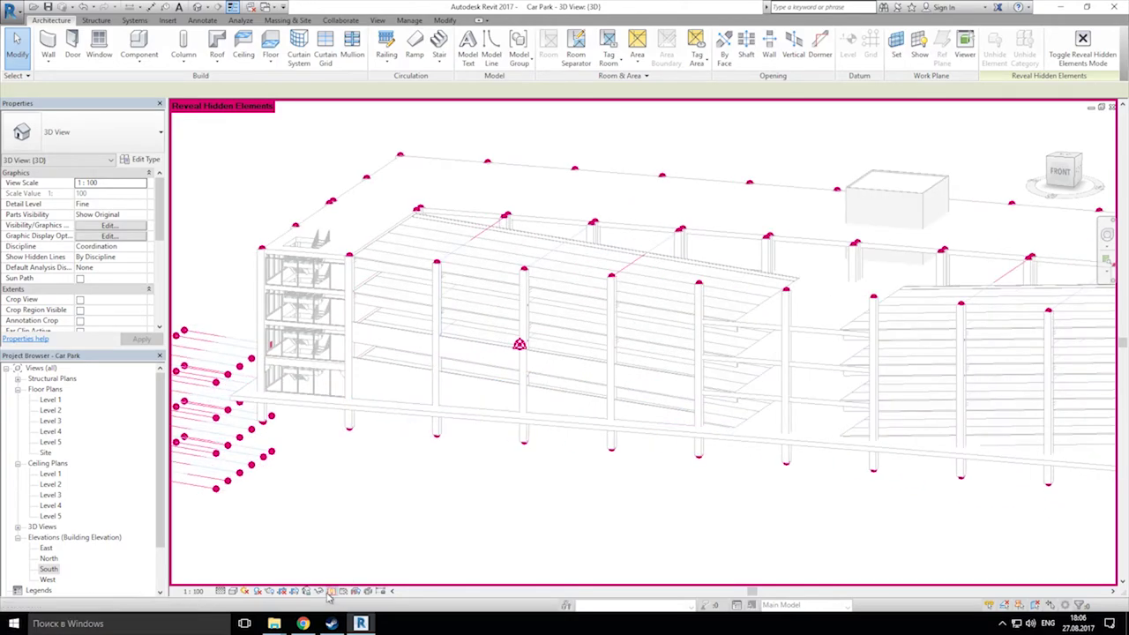
click(333, 591)
scroll(435, 406, up, 4)
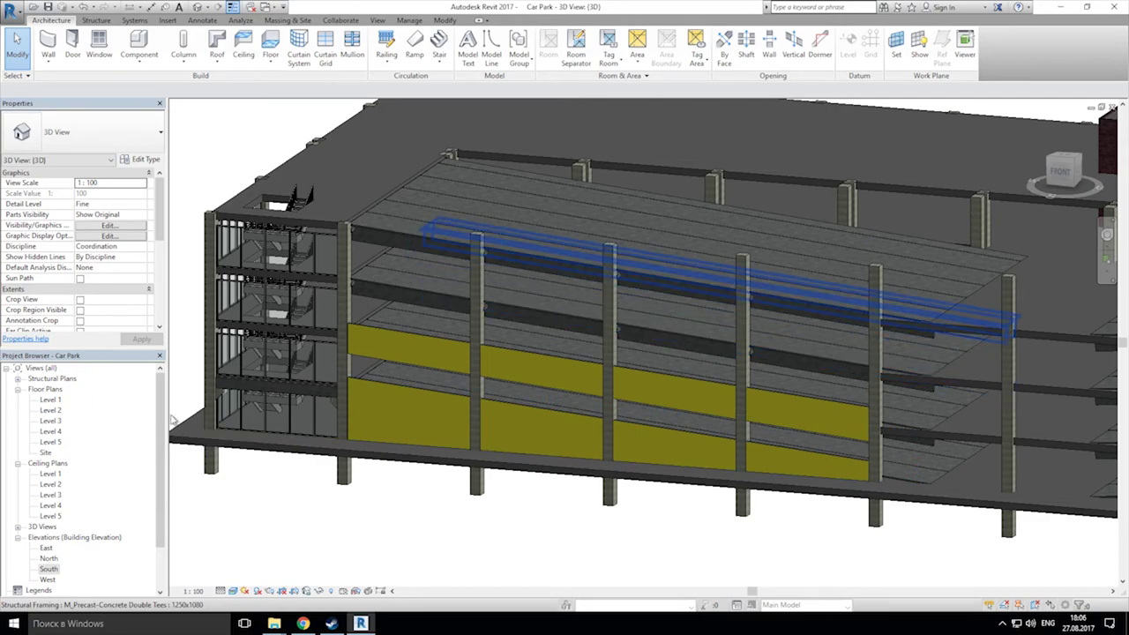
Step: Open the South elevation and try to copy the sloped Level 2 wall from the Level 2 line up to Level 3
double_click(49, 570)
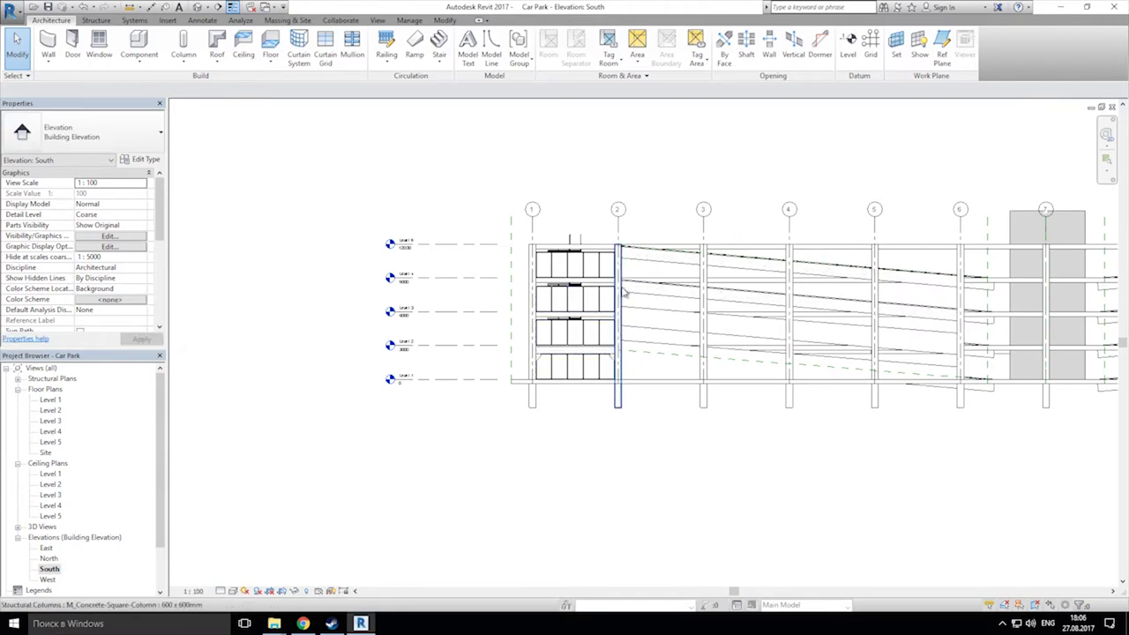
click(642, 315)
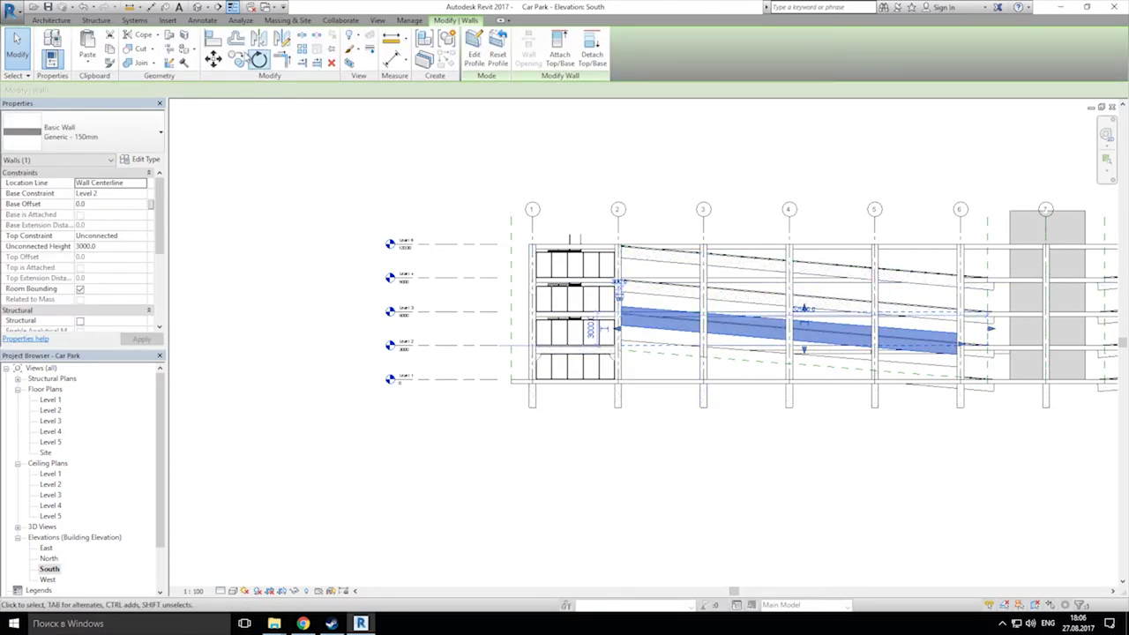
click(236, 59)
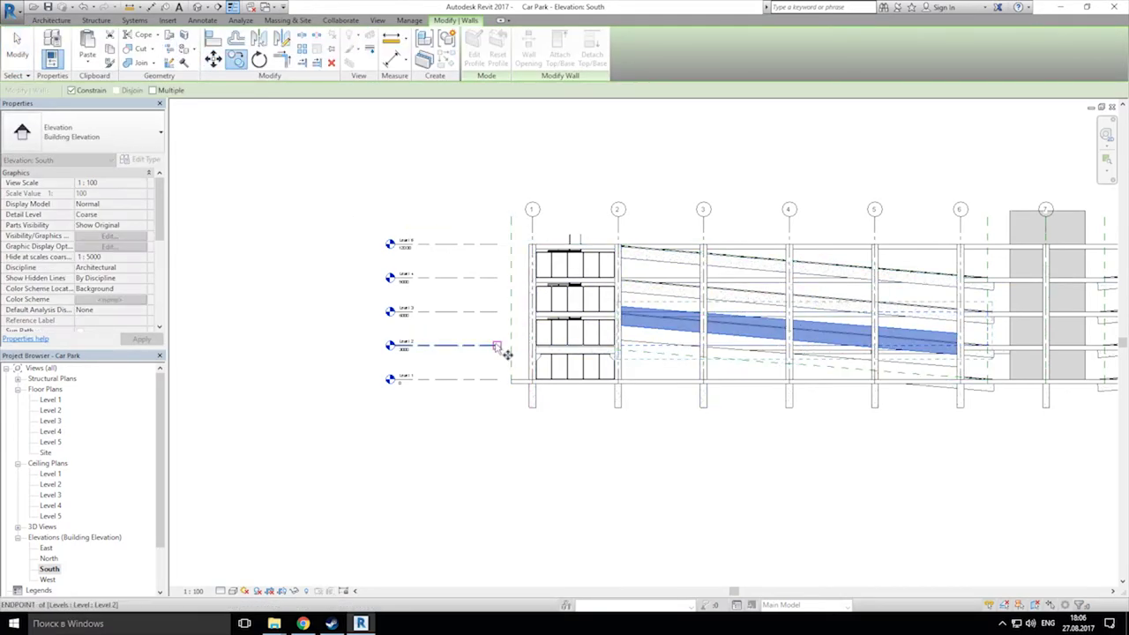
click(497, 313)
key(Escape)
middle_drag(667, 319, 573, 345)
Step: Paste the sloped Level 2 wall aligned to Level 3 in the South elevation
scroll(537, 341, up, 3)
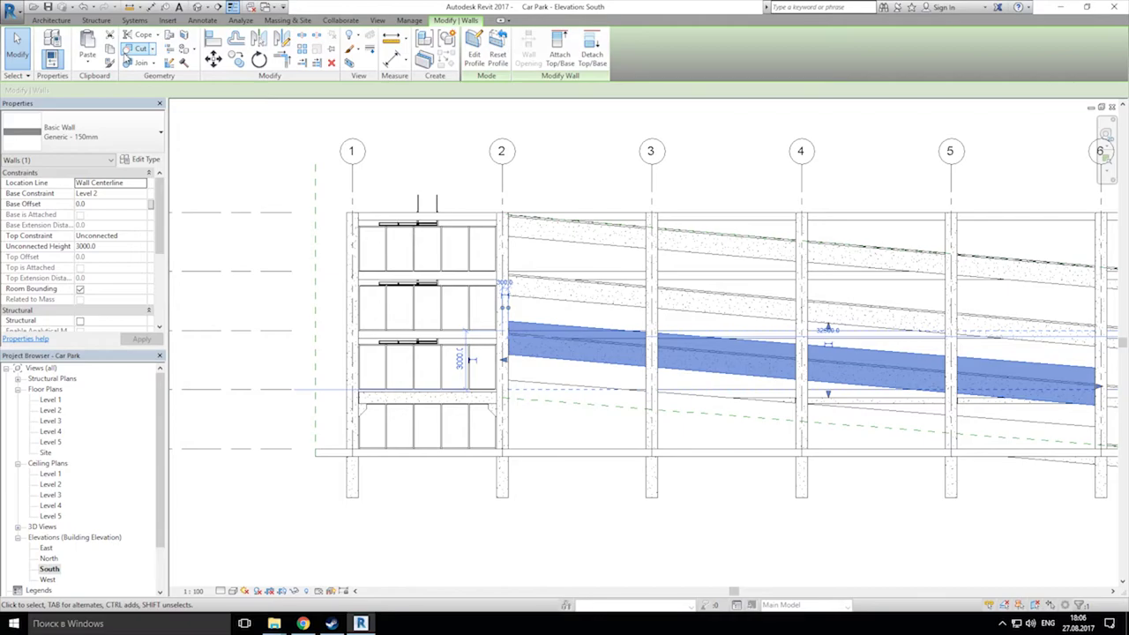
click(88, 65)
click(132, 103)
click(520, 248)
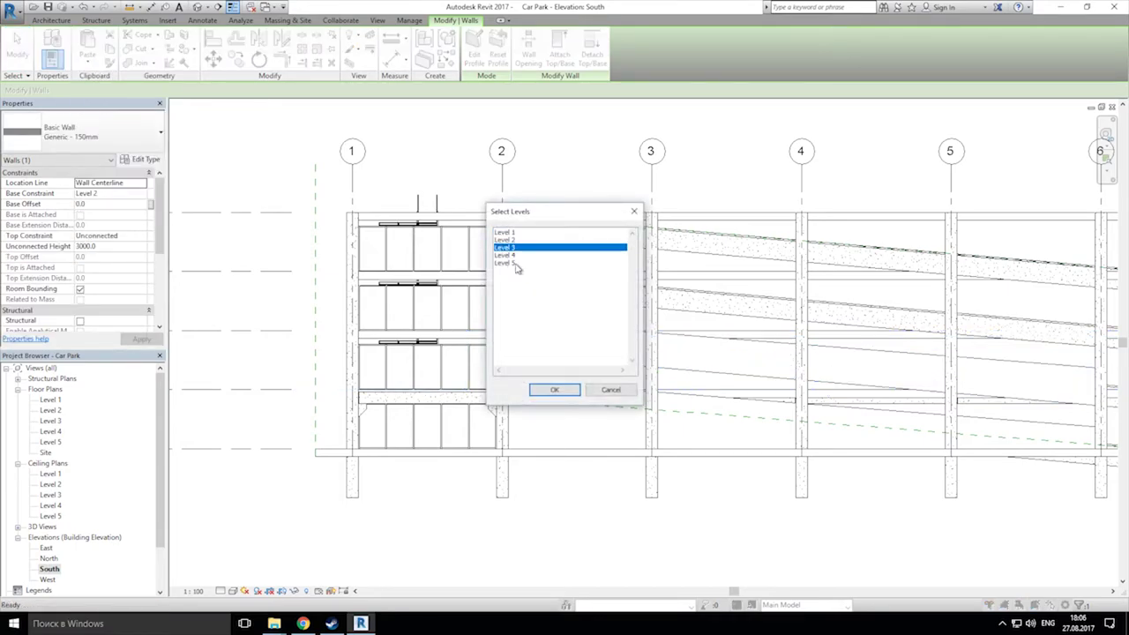
click(553, 391)
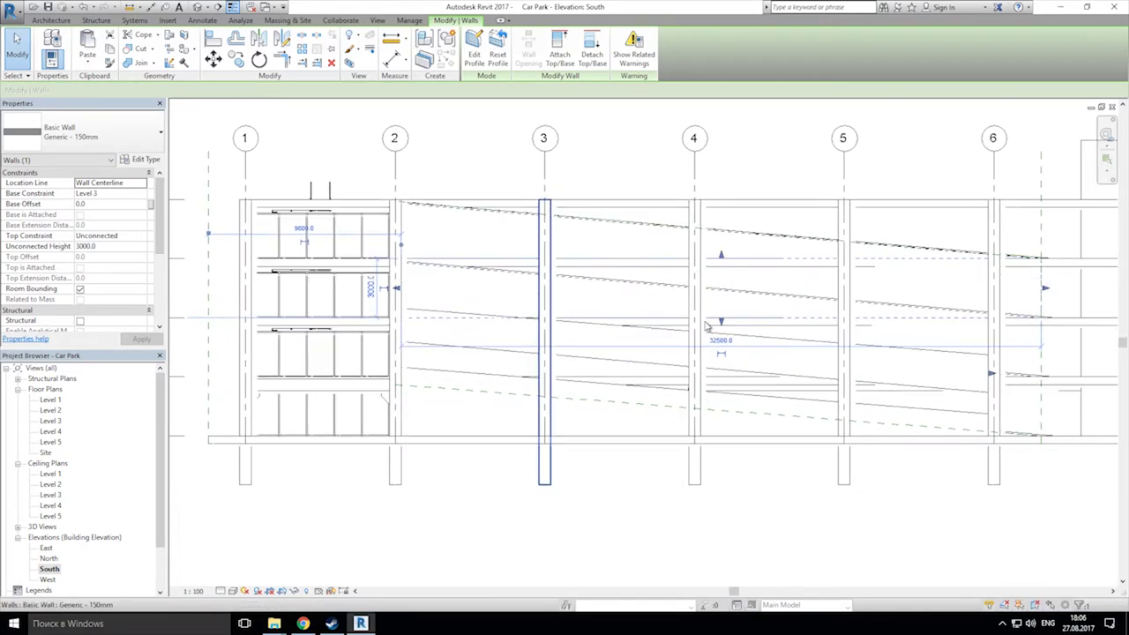
Step: Stretch the pasted Level 3 wall up to the grid heads and down below the foundations, with base offset -9905.2 and unconnected height 19105.2
drag(722, 257, 721, 133)
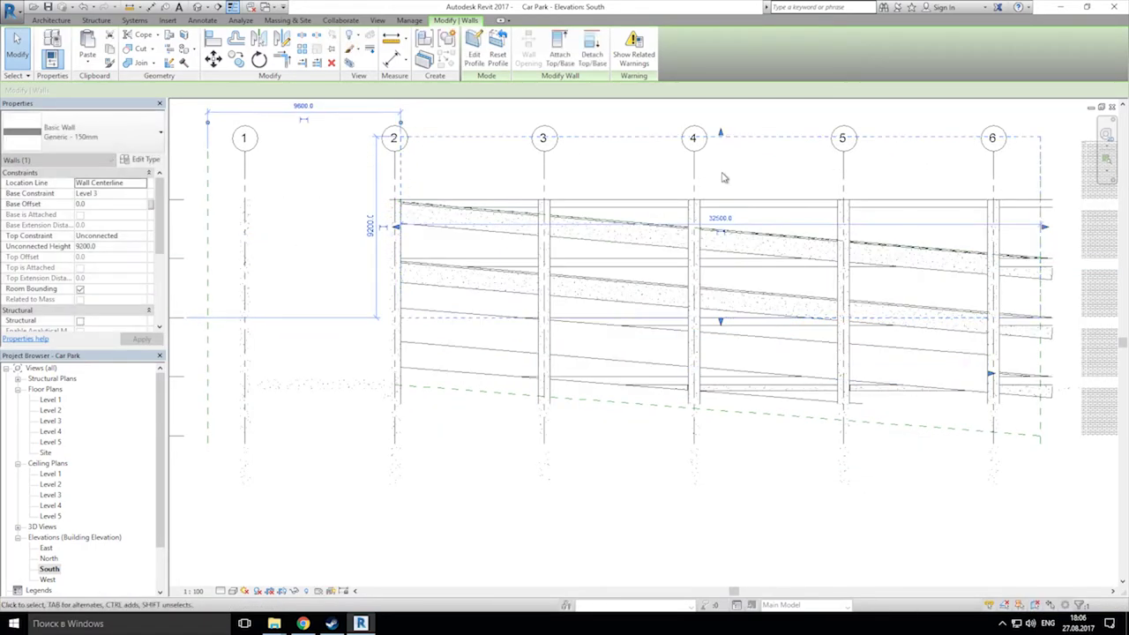
drag(722, 324, 721, 516)
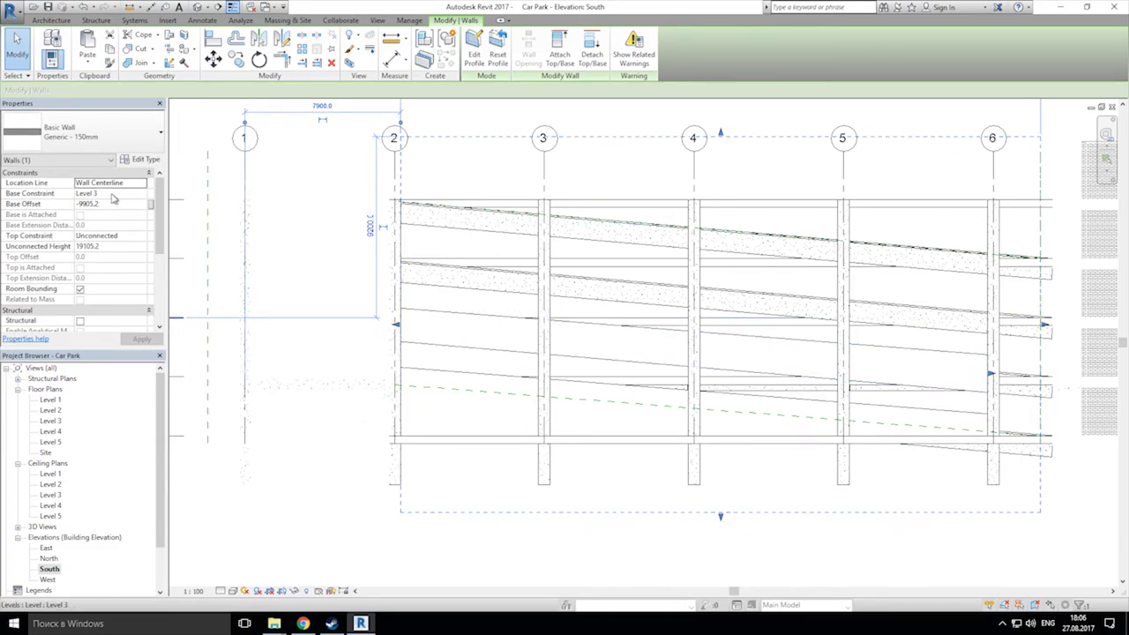
key(Escape)
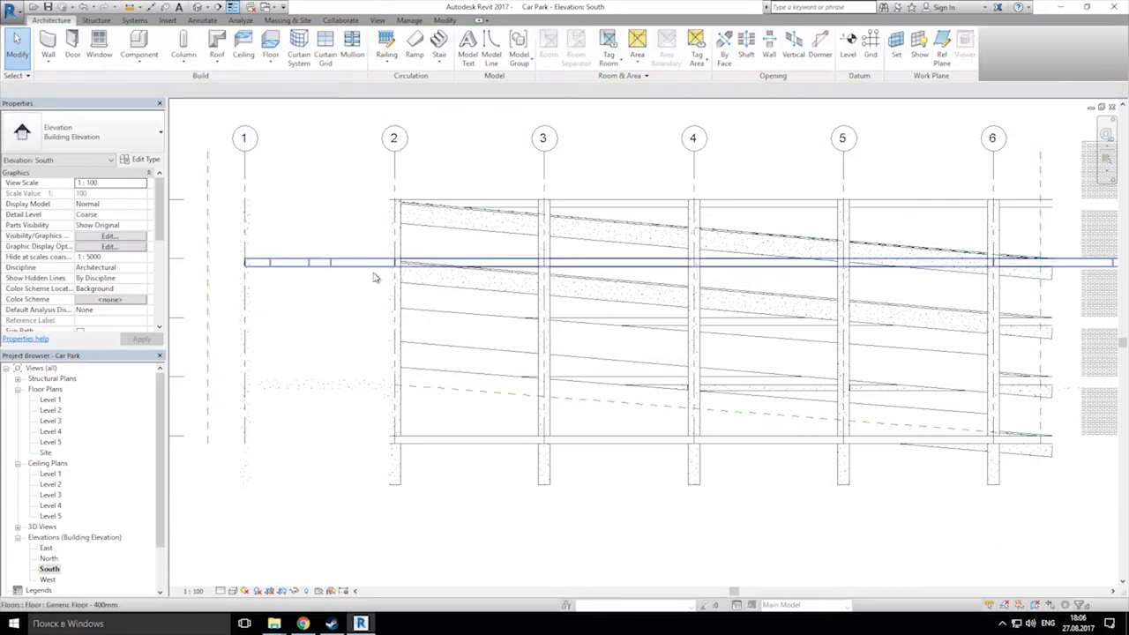
Step: Copy the sloped Level 1 front wall in the South elevation and paste it aligned to Level 3
scroll(547, 371, down, 2)
middle_drag(569, 385, 478, 387)
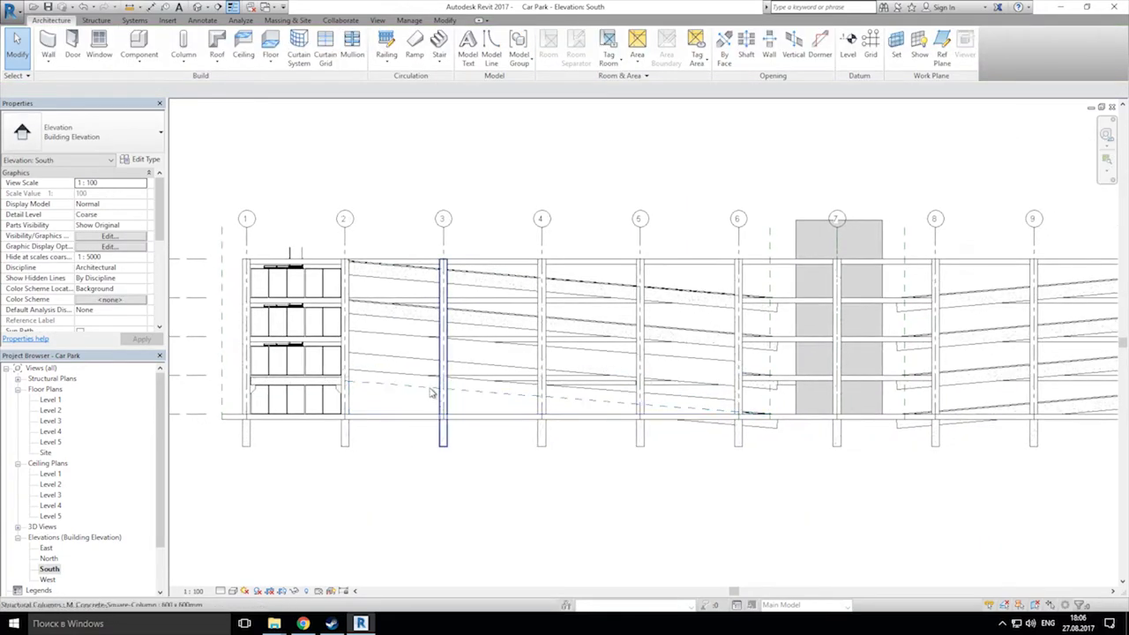
click(392, 388)
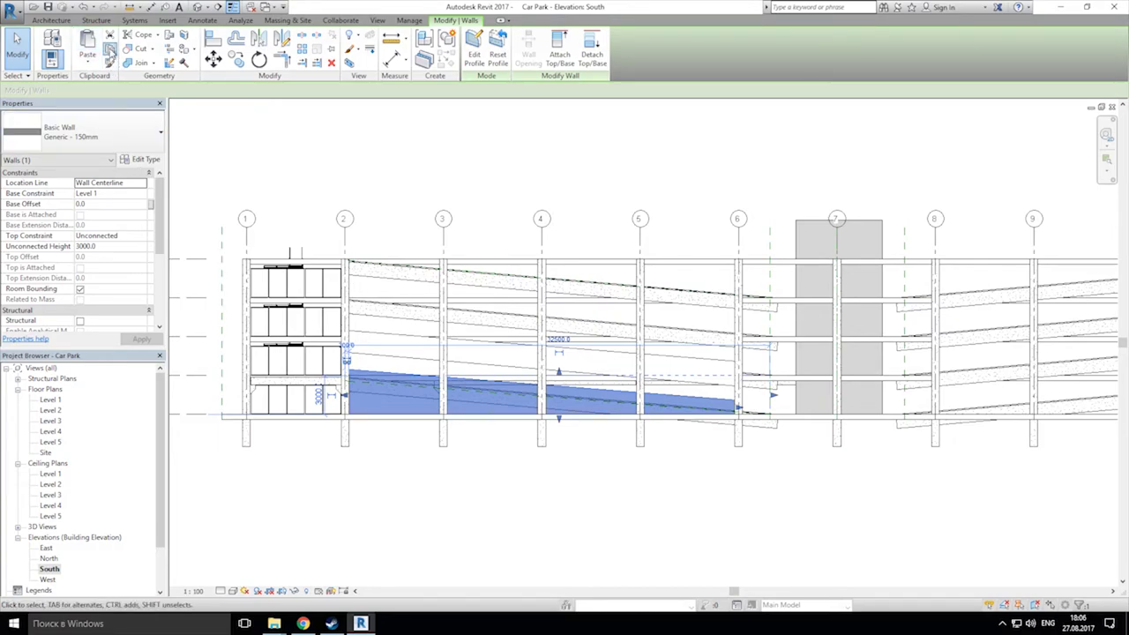
click(87, 64)
click(124, 105)
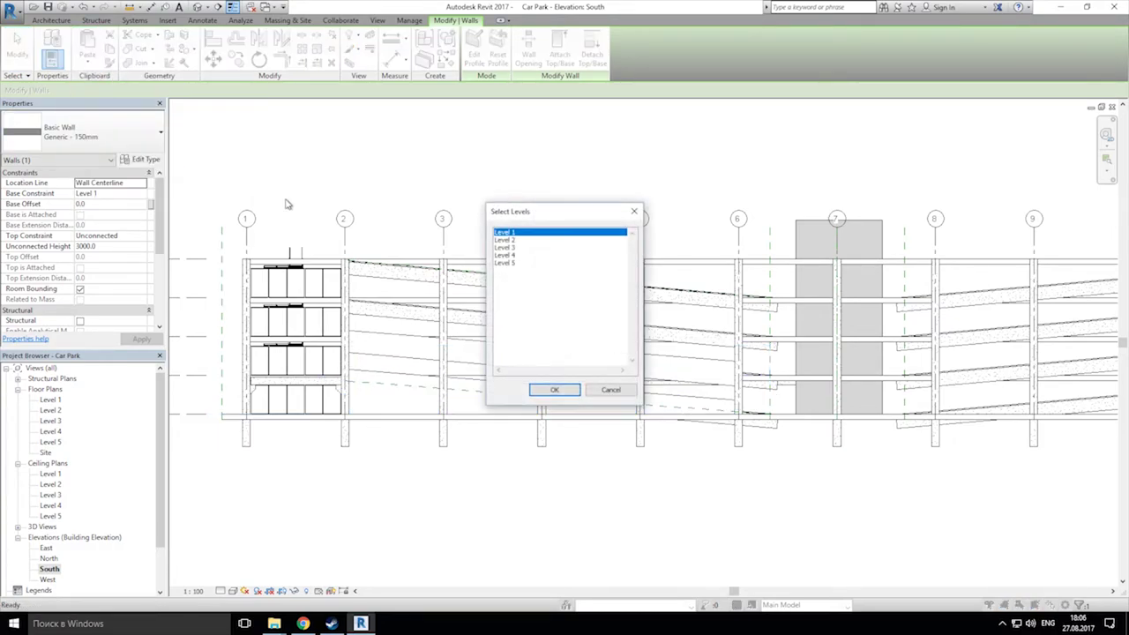
click(519, 248)
click(554, 390)
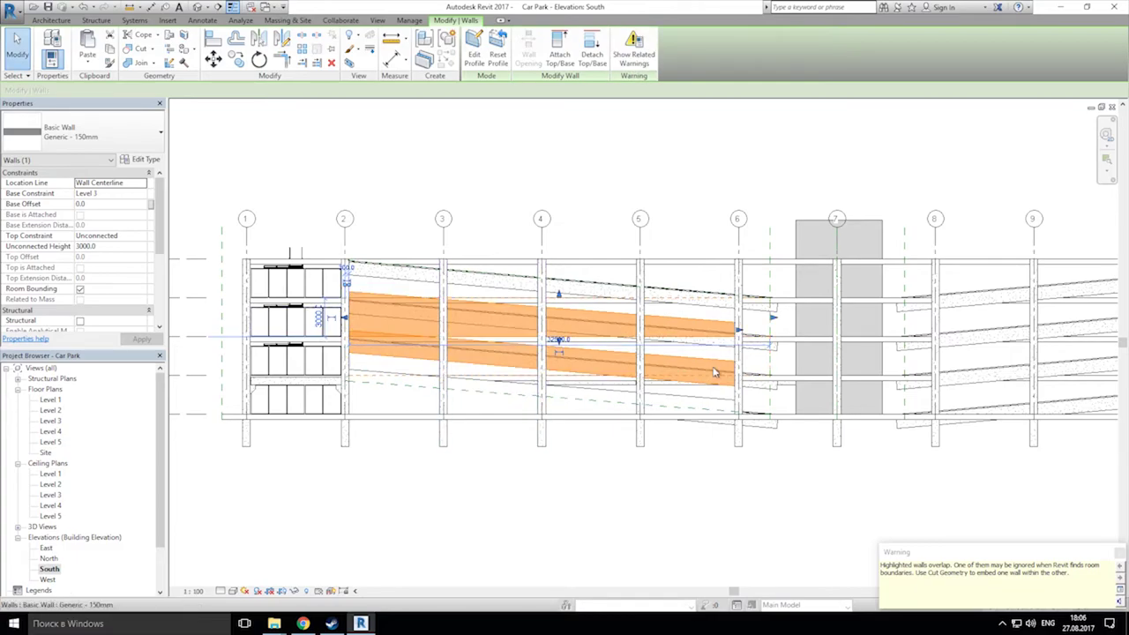
Step: Edit the pasted Level 3 wall's profile and add a sketch line picked along the underside of the ramp
scroll(463, 318, up, 2)
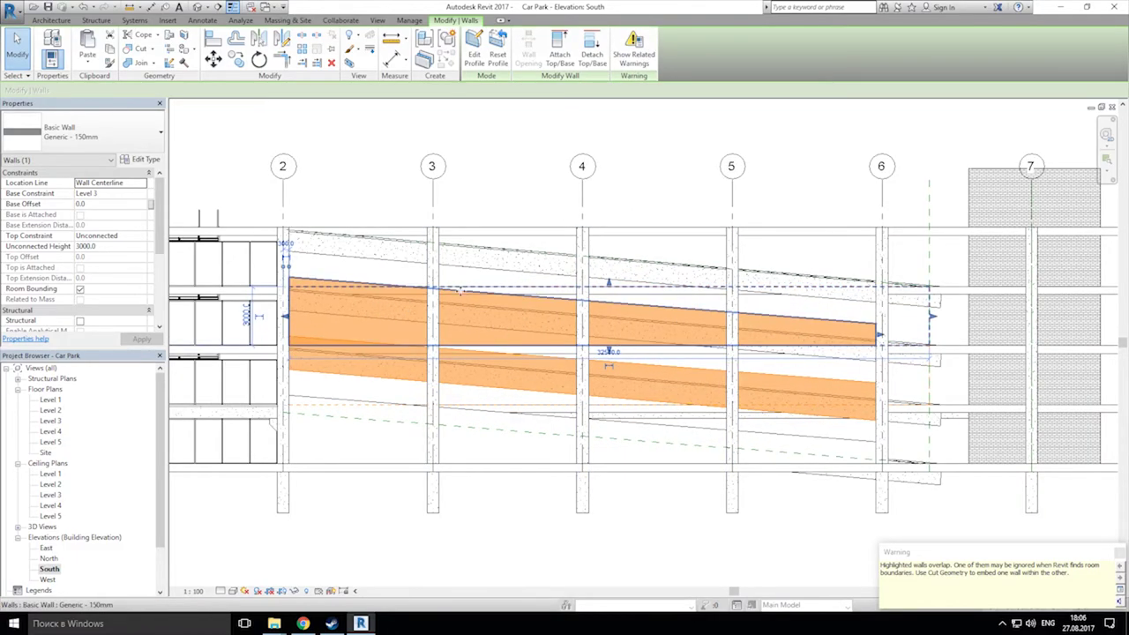
double_click(458, 297)
scroll(442, 302, up, 2)
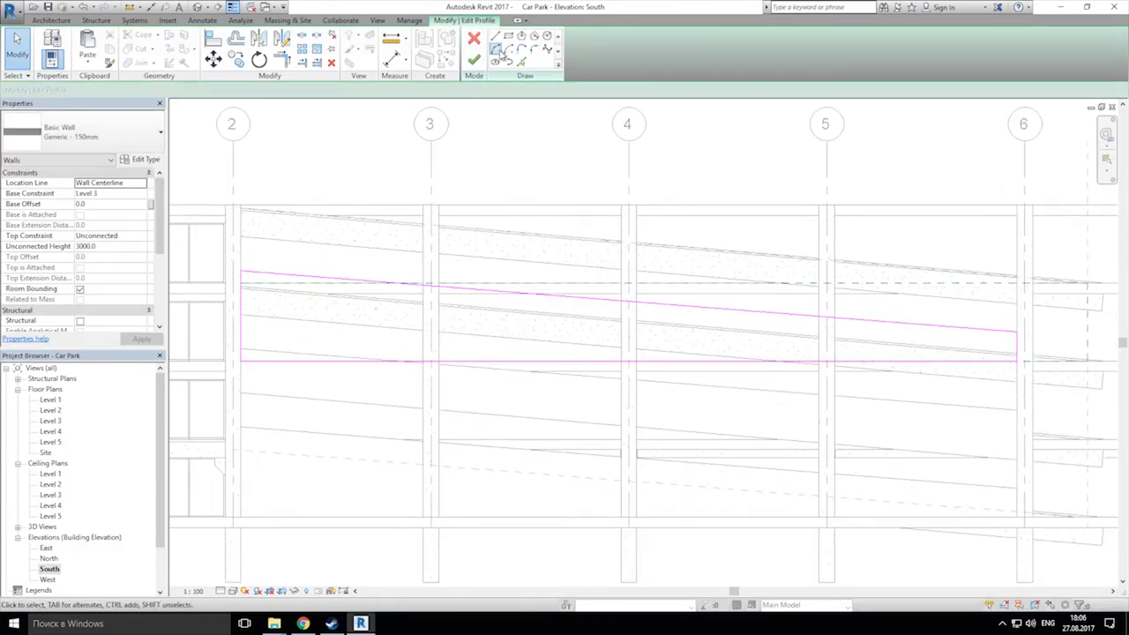
click(522, 61)
click(317, 323)
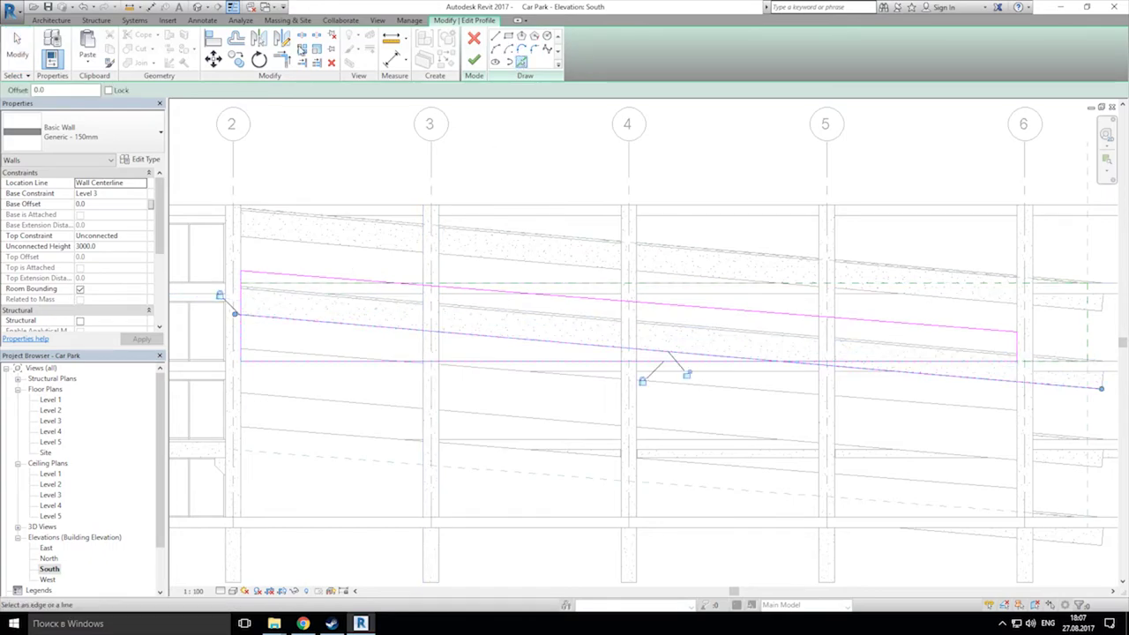
Step: Delete the horizontal base line from the Level 3 wall's profile, trim the sloped line to the wall's ends, and finish the sketch
click(282, 58)
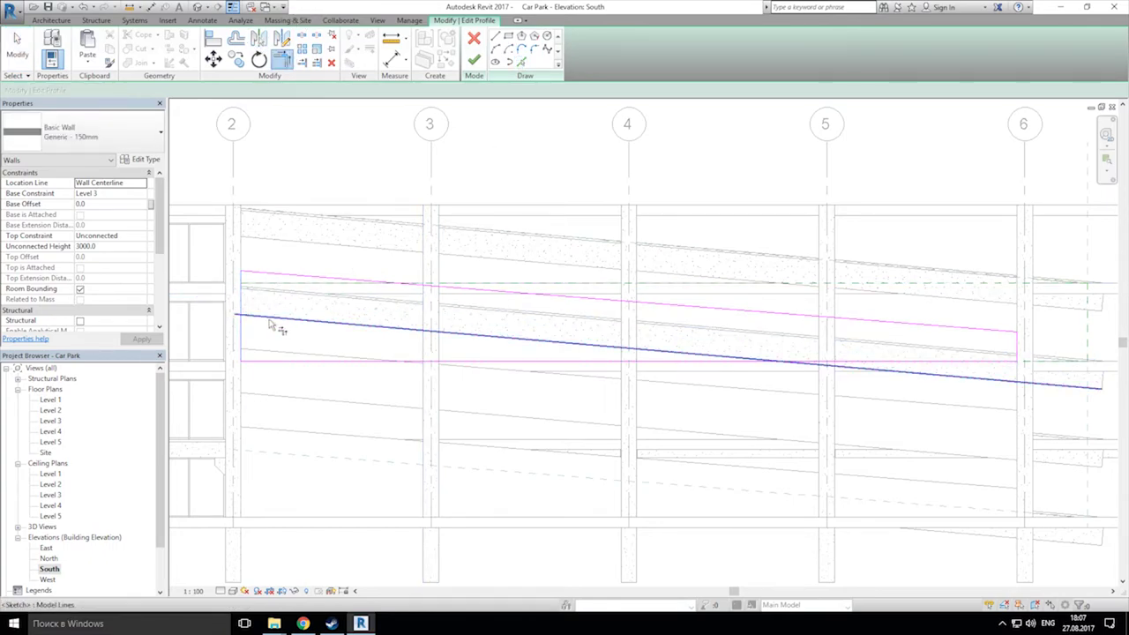
middle_drag(1094, 406, 621, 357)
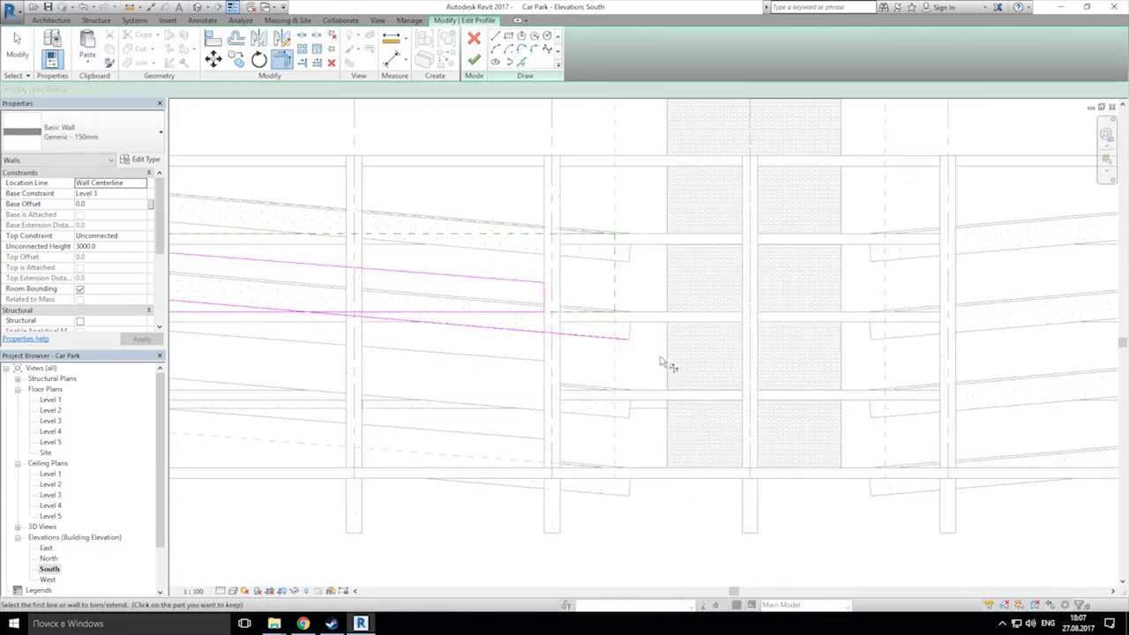
click(432, 324)
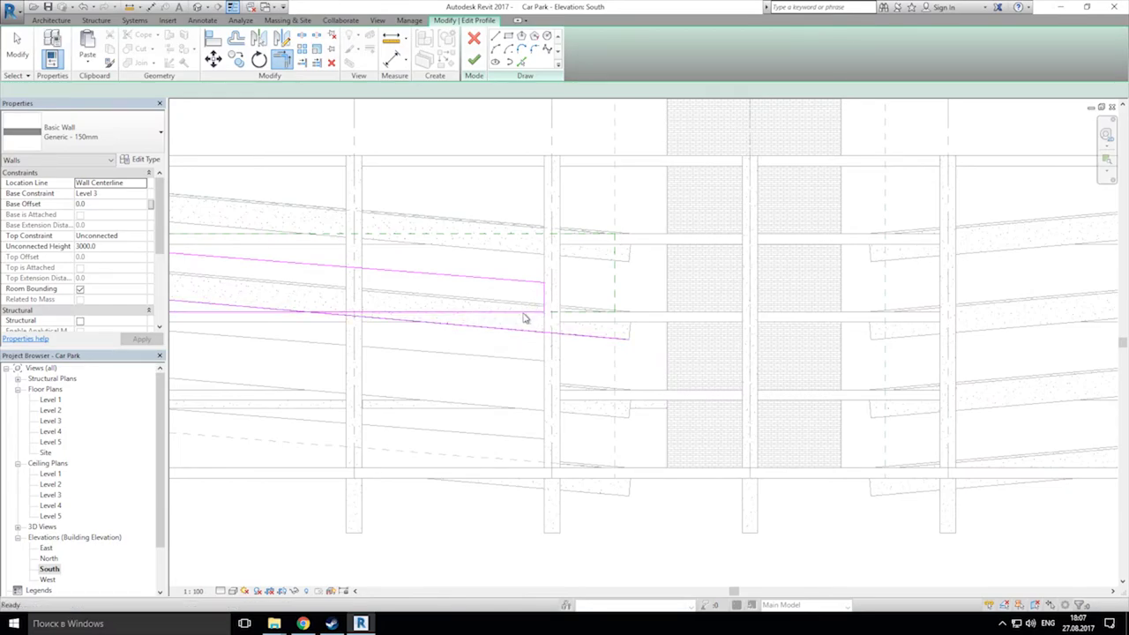
key(Escape)
click(524, 313)
key(Delete)
click(281, 59)
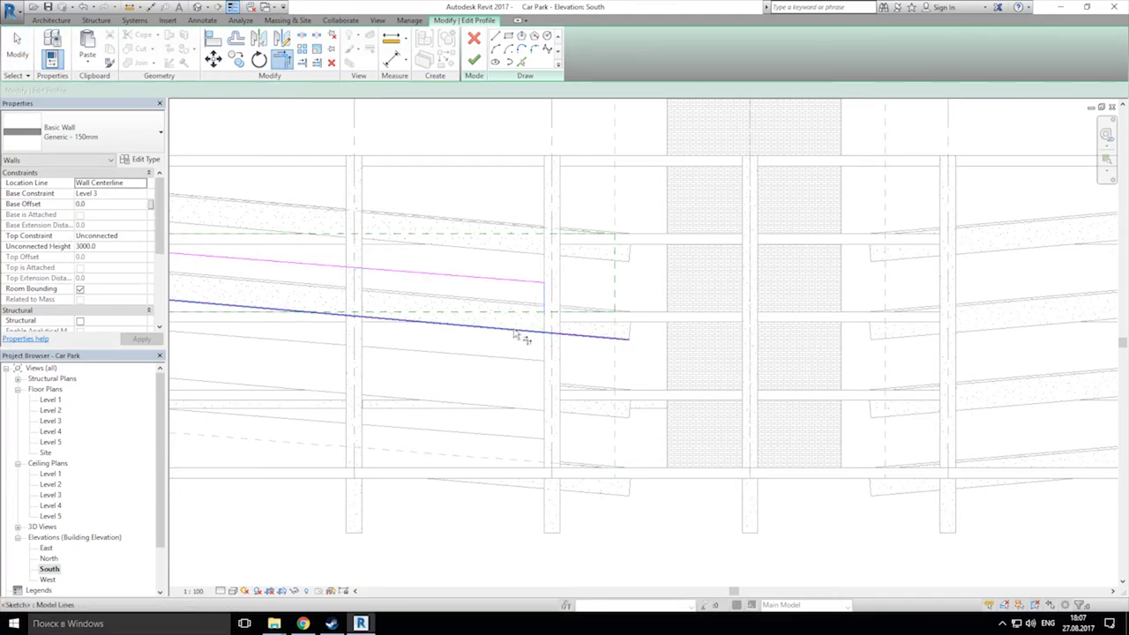
scroll(523, 339, down, 2)
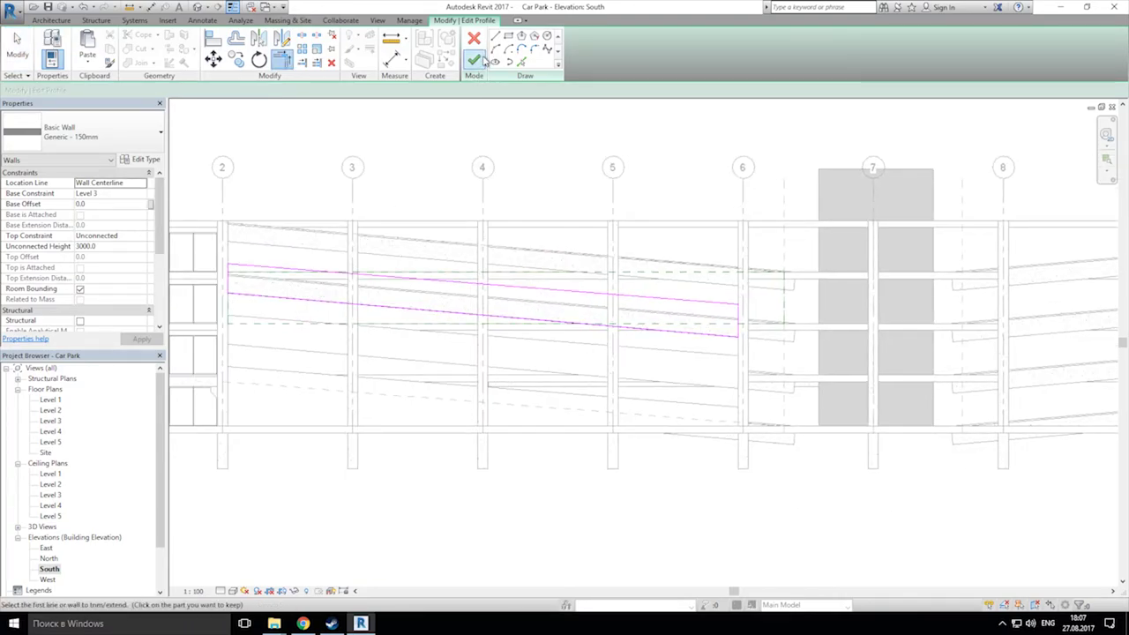
click(474, 59)
key(Escape)
Step: Copy the sloped Level 1 front wall and paste it aligned to Level 4
click(370, 364)
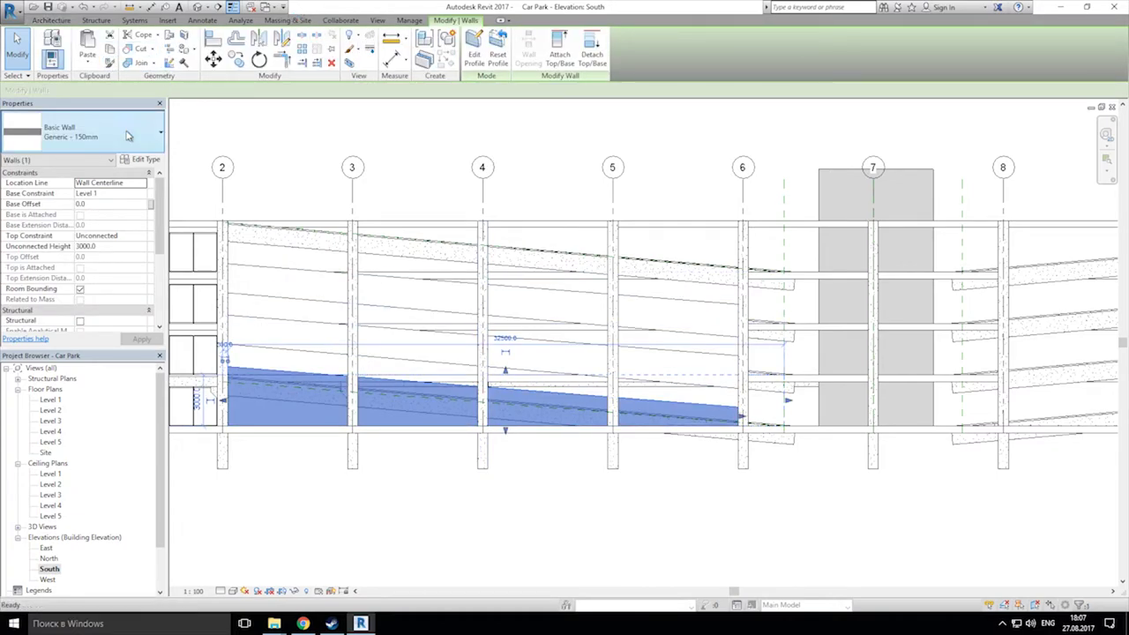
click(109, 50)
click(88, 67)
click(132, 103)
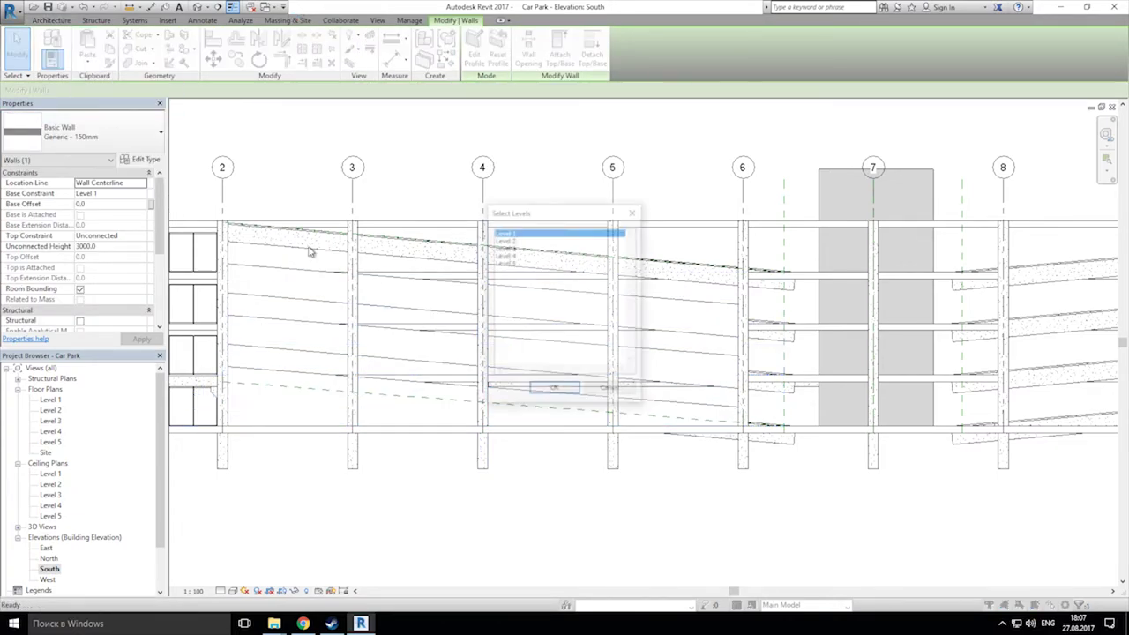
click(519, 256)
click(553, 389)
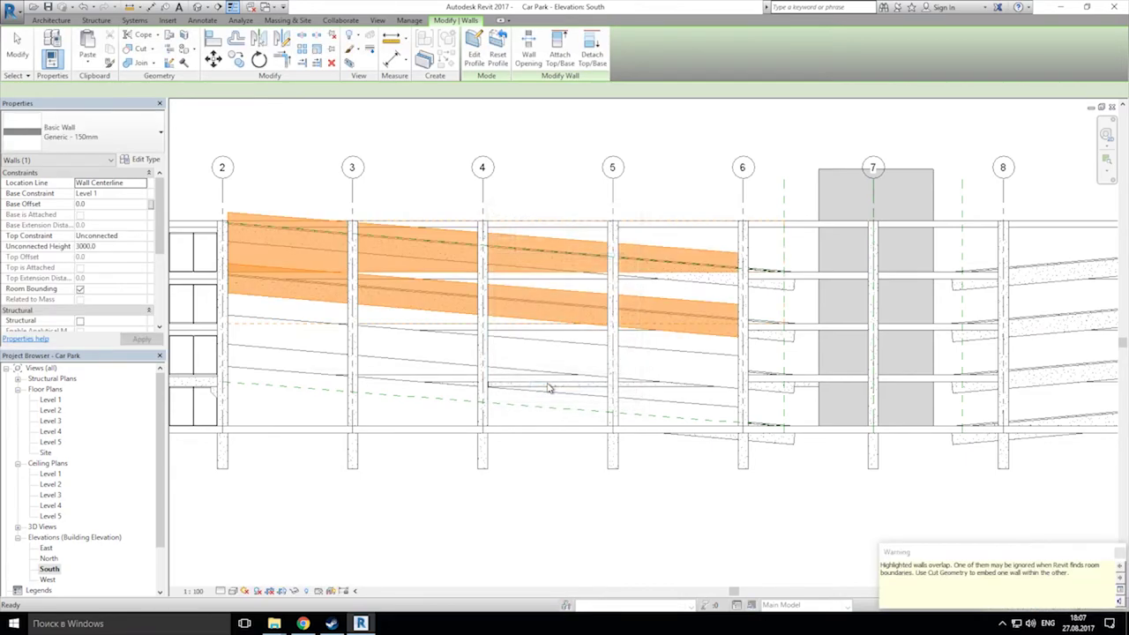
Step: Edit the pasted Level 4 wall's profile and add a sketch line picked along the underside of the top ramp
double_click(447, 306)
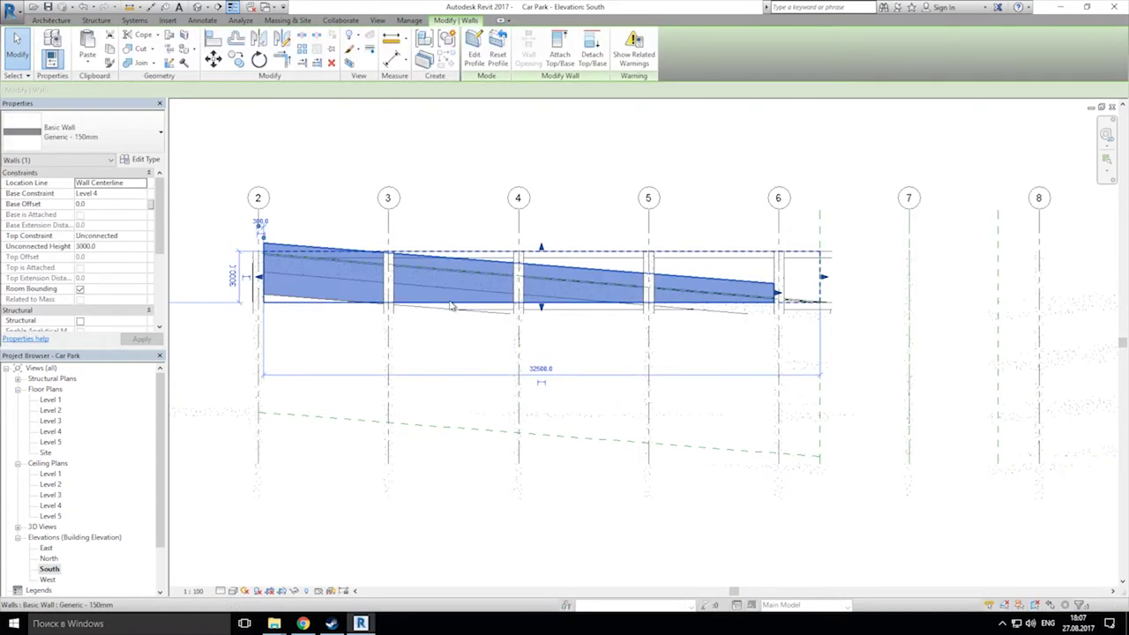
click(520, 63)
click(468, 291)
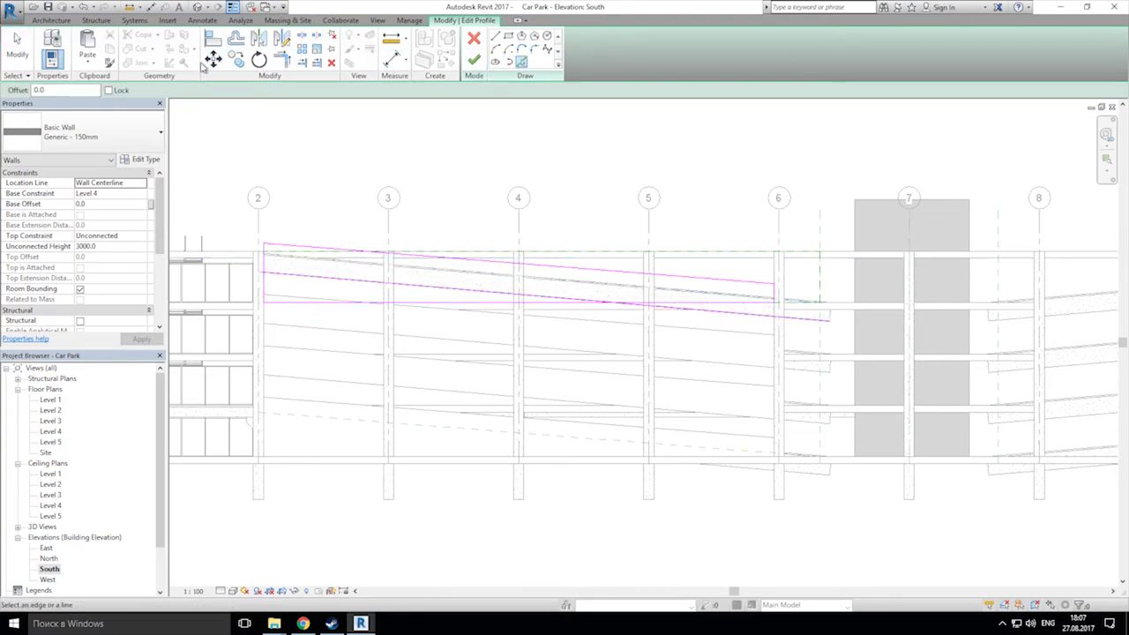
Step: Trim the sloped line to the Level 4 wall's ends, delete the horizontal base line, and finish the profile
click(282, 59)
click(291, 275)
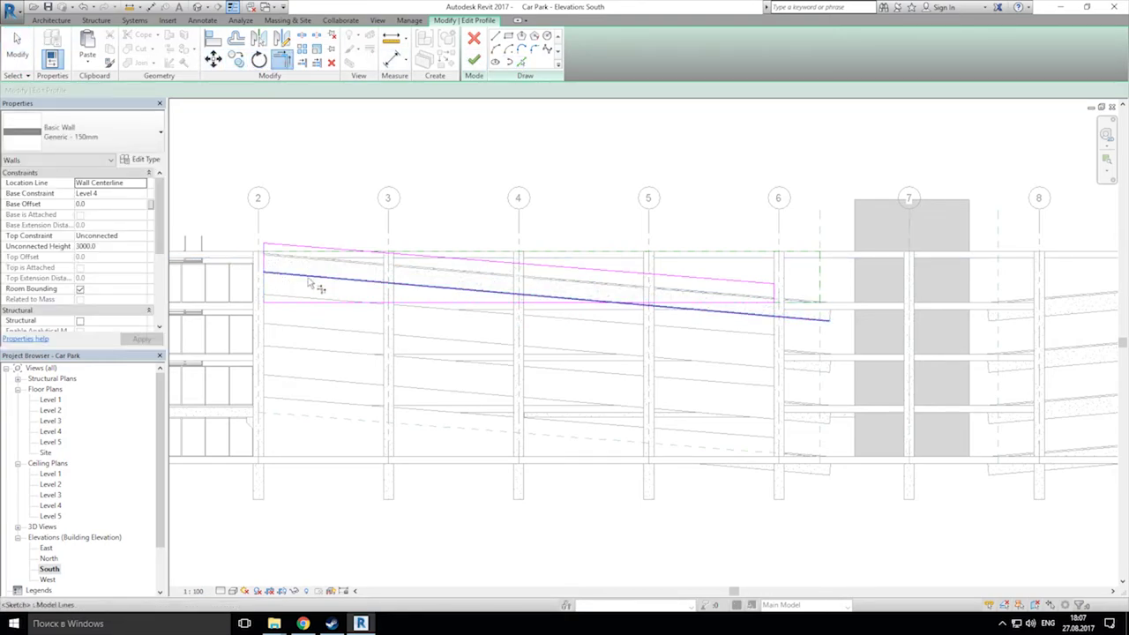
key(Escape)
key(Escape)
click(748, 303)
key(Delete)
click(473, 60)
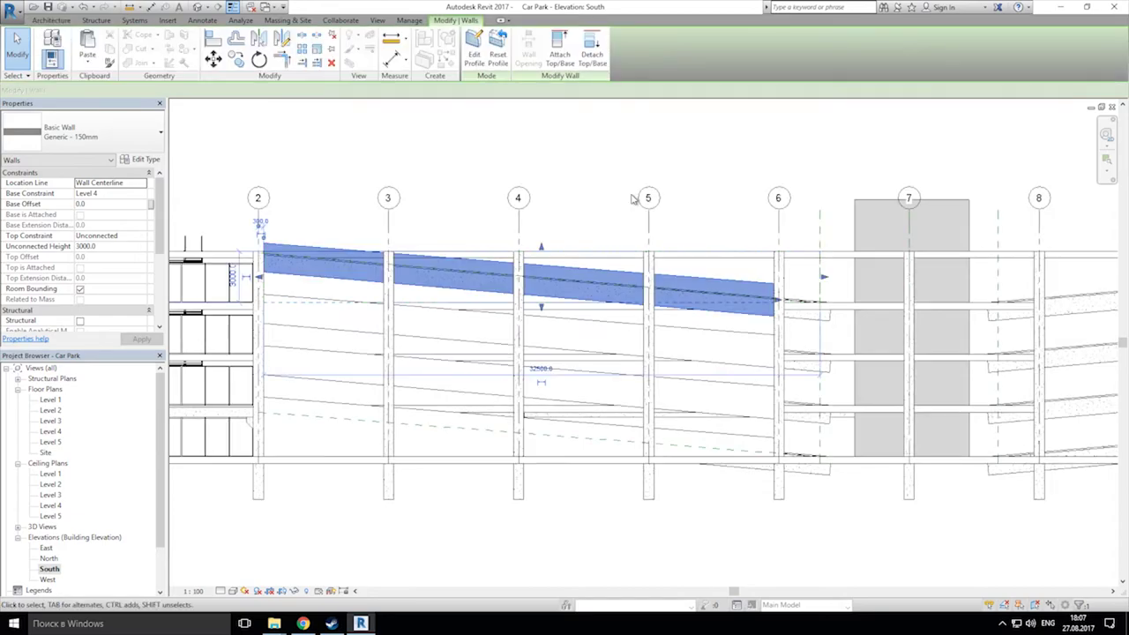
click(616, 156)
Step: Open the 3D view and examine the yellow sloped walls on all four levels
click(201, 7)
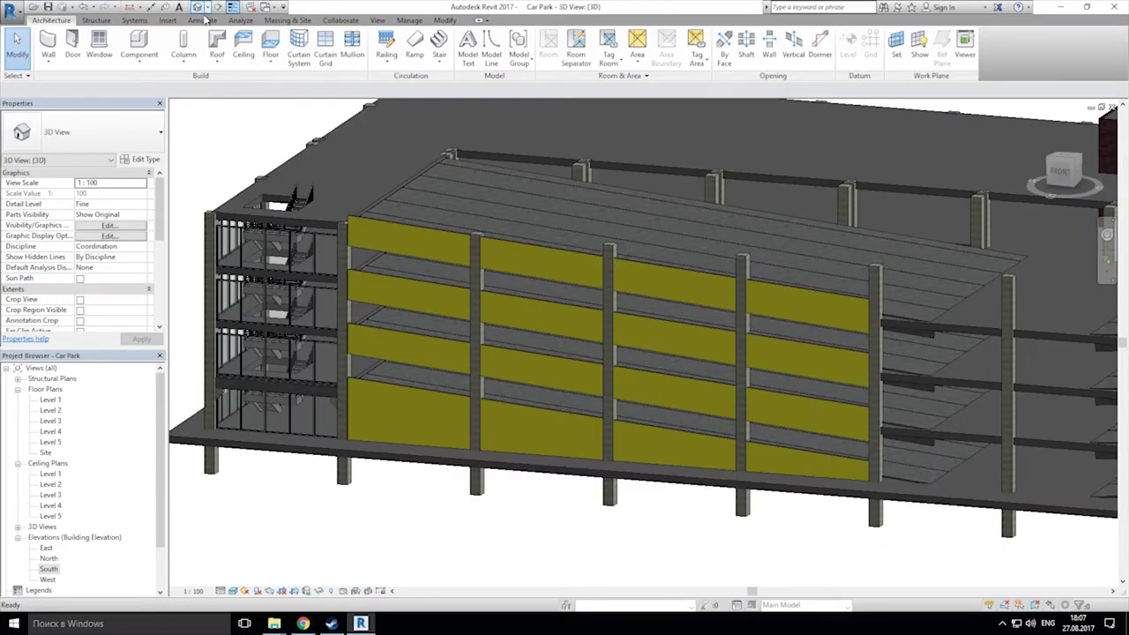
shift+middle_drag(643, 197, 665, 234)
click(668, 252)
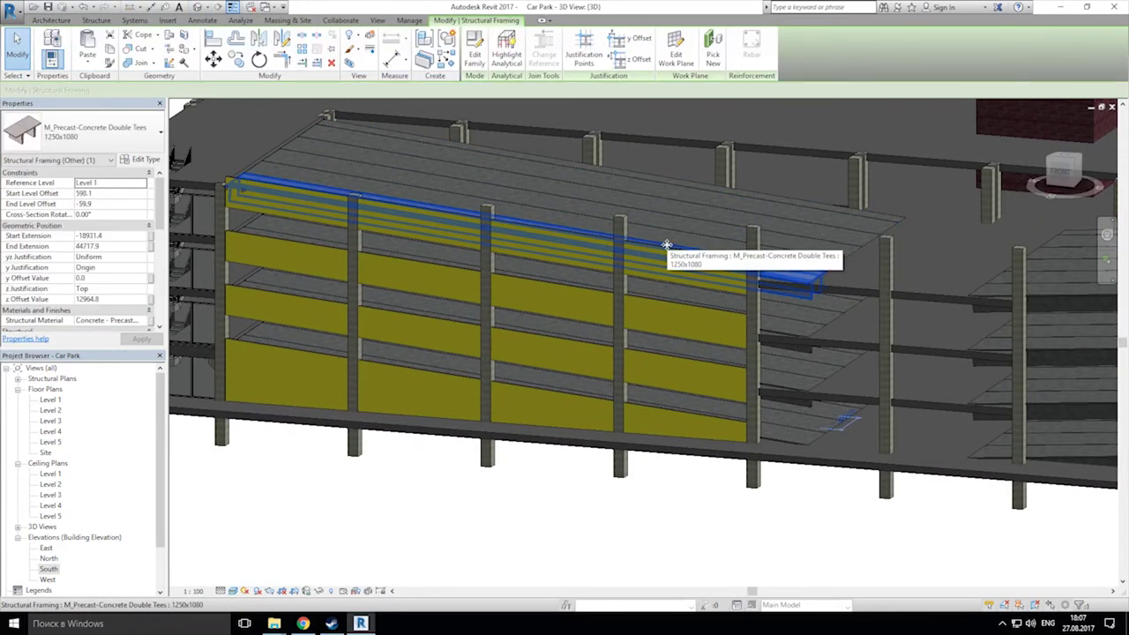
click(463, 430)
key(Escape)
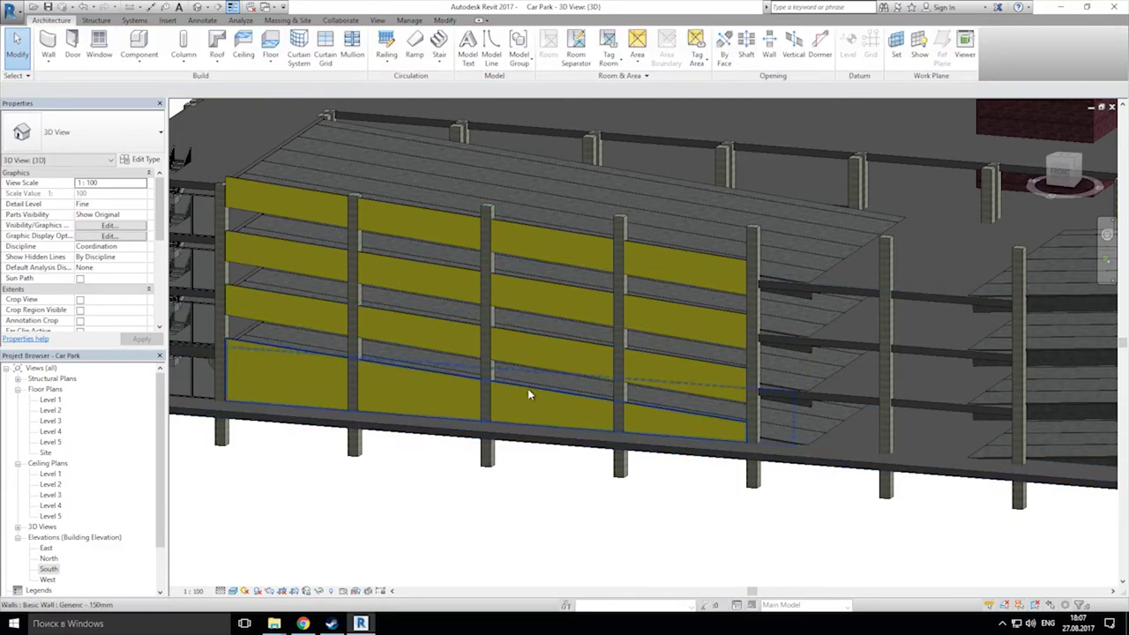
click(528, 388)
ctrl+click(557, 331)
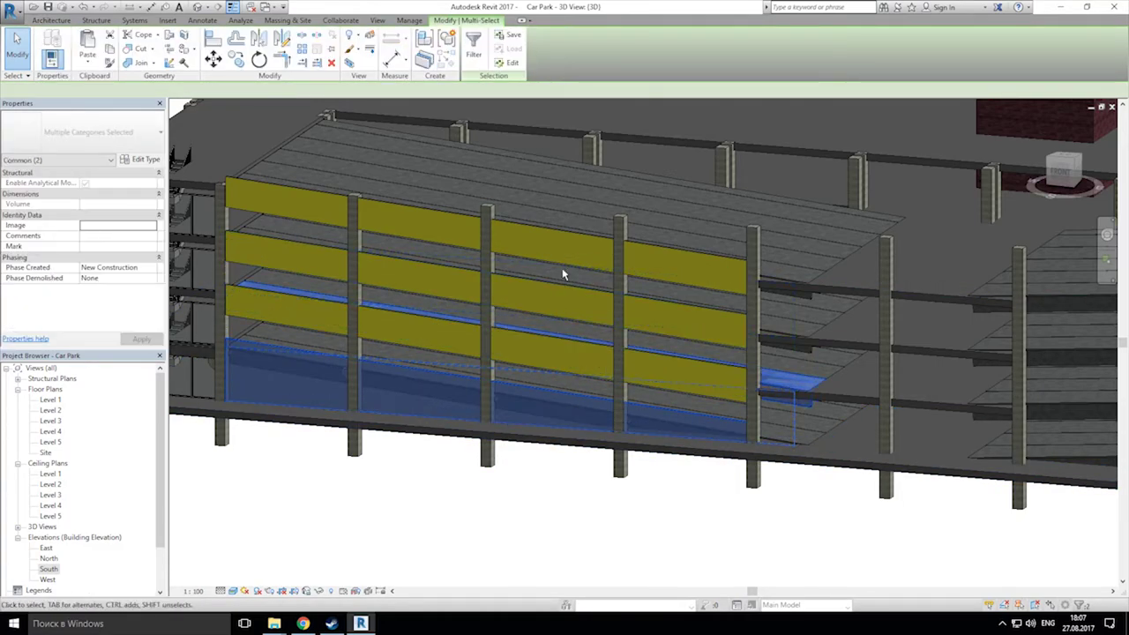
click(559, 478)
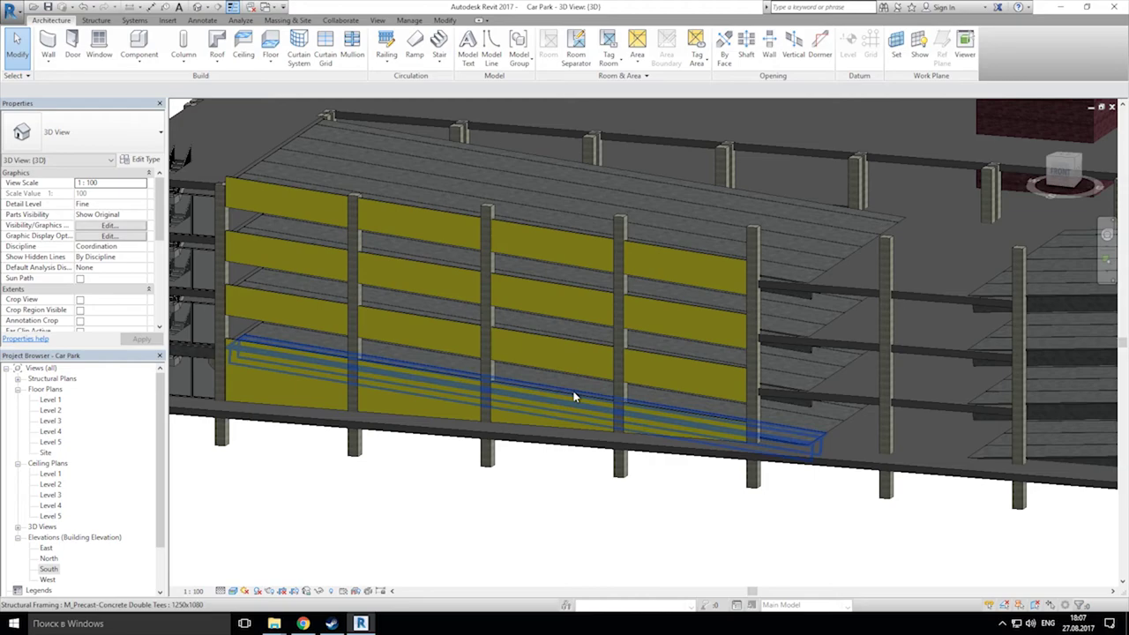
Step: Select all four sloped yellow front walls and mirror copies of them about the central reference plane at grid 7 in the Level 1 floor plan
click(548, 422)
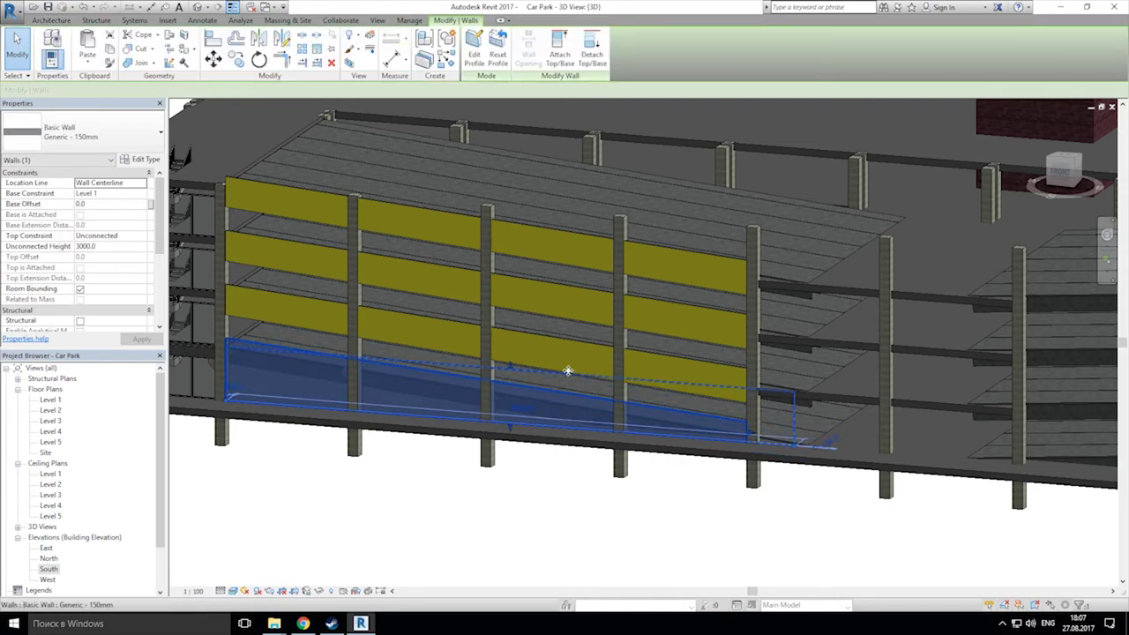
ctrl+click(581, 346)
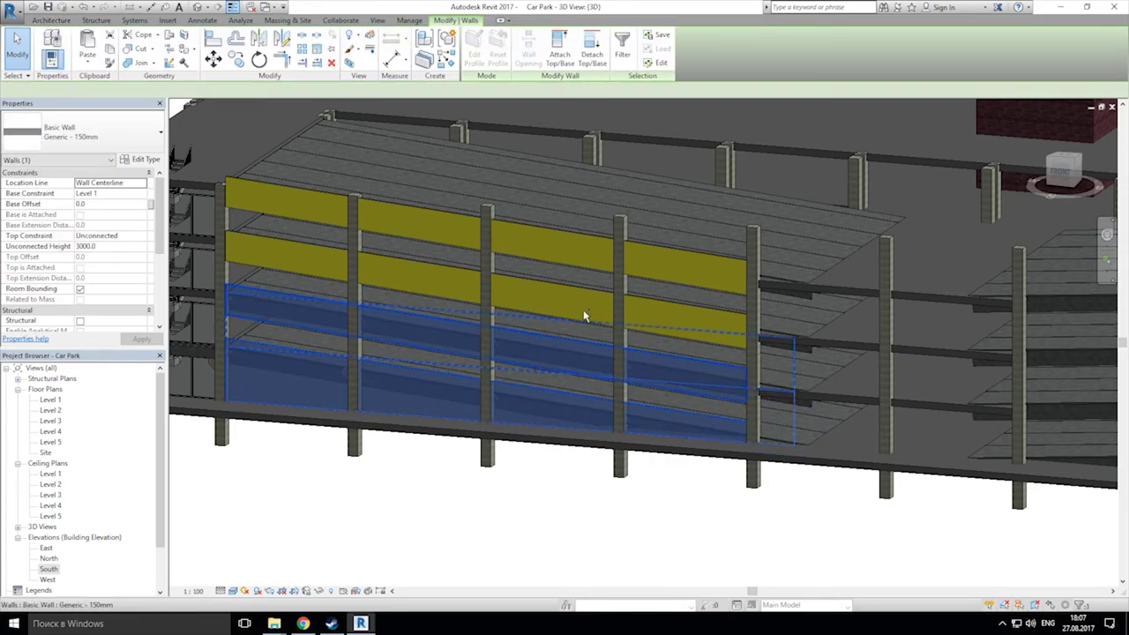
ctrl+click(589, 291)
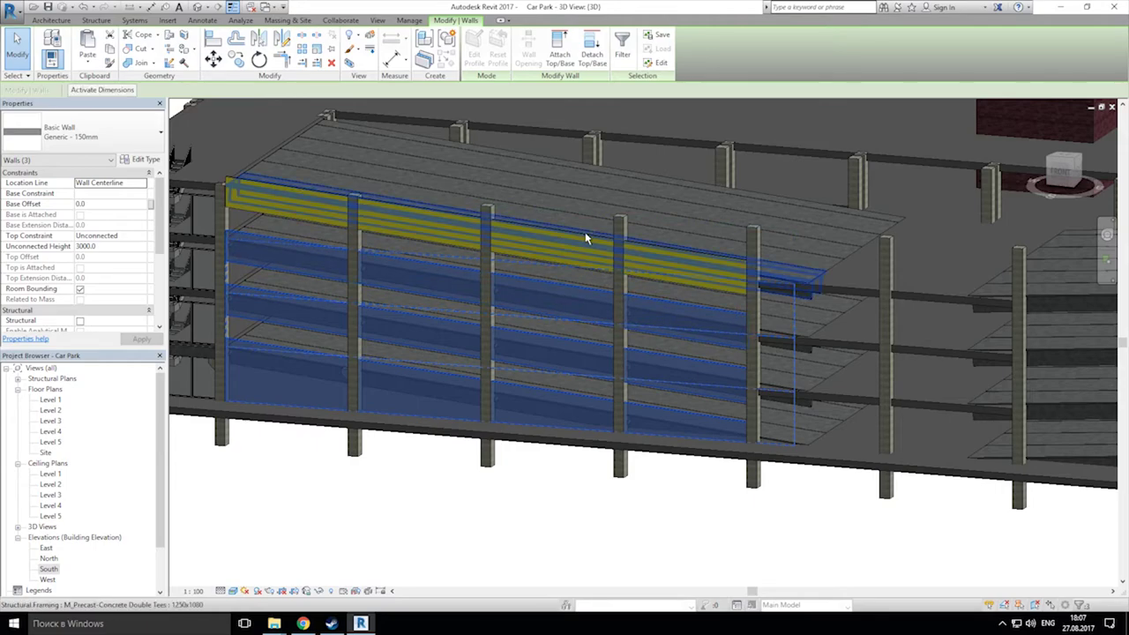
ctrl+click(585, 237)
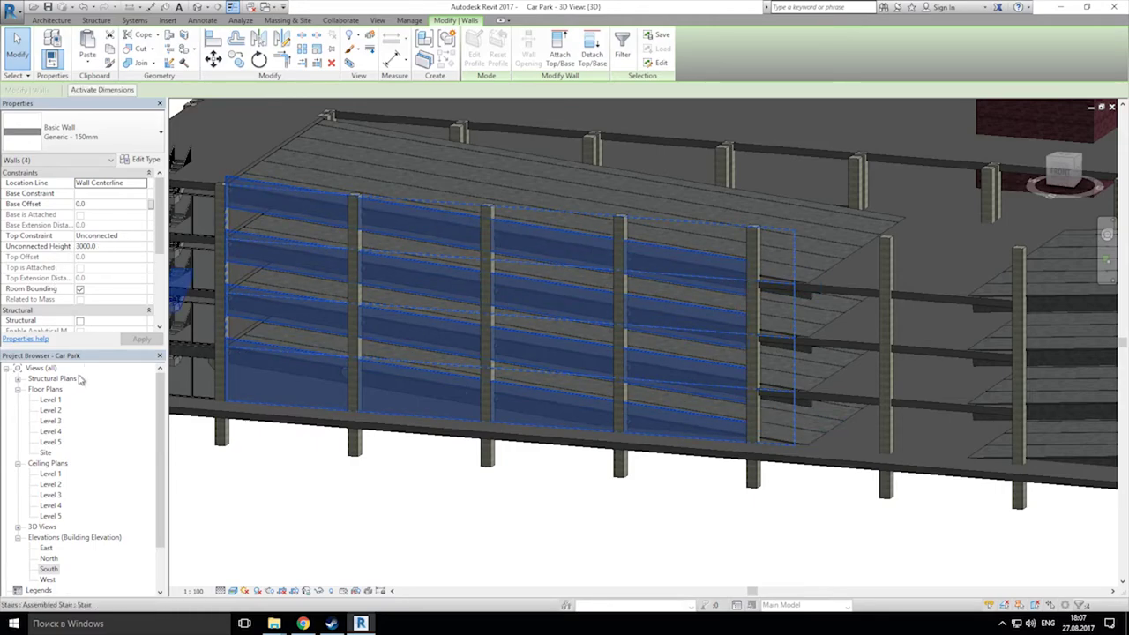
double_click(50, 399)
scroll(388, 341, down, 5)
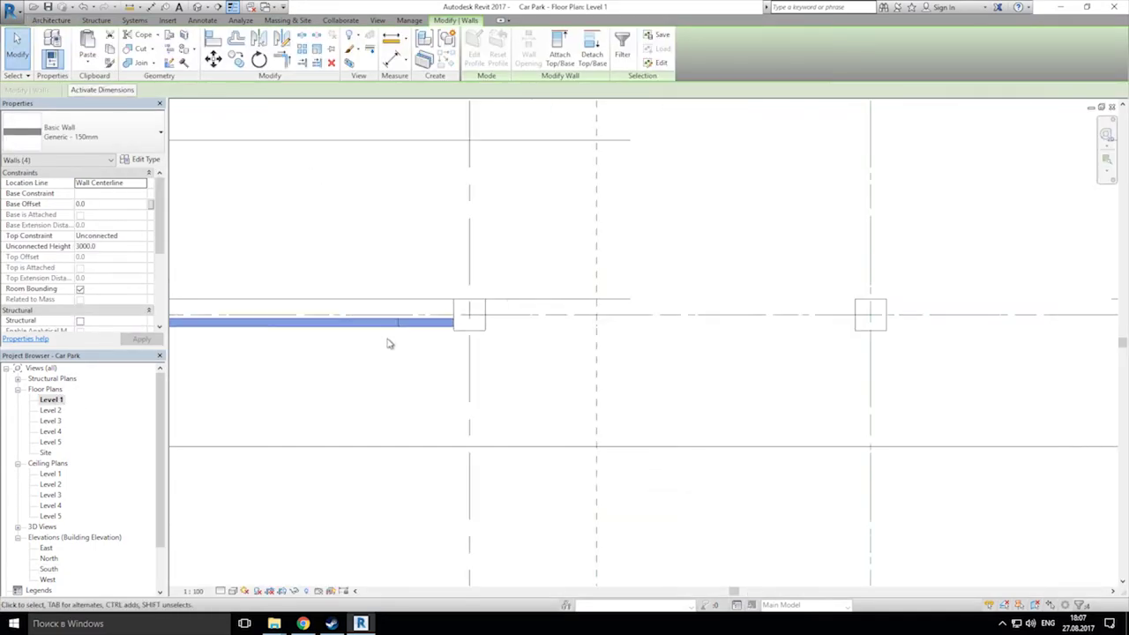
middle_drag(397, 346, 443, 226)
key(d)
key(m)
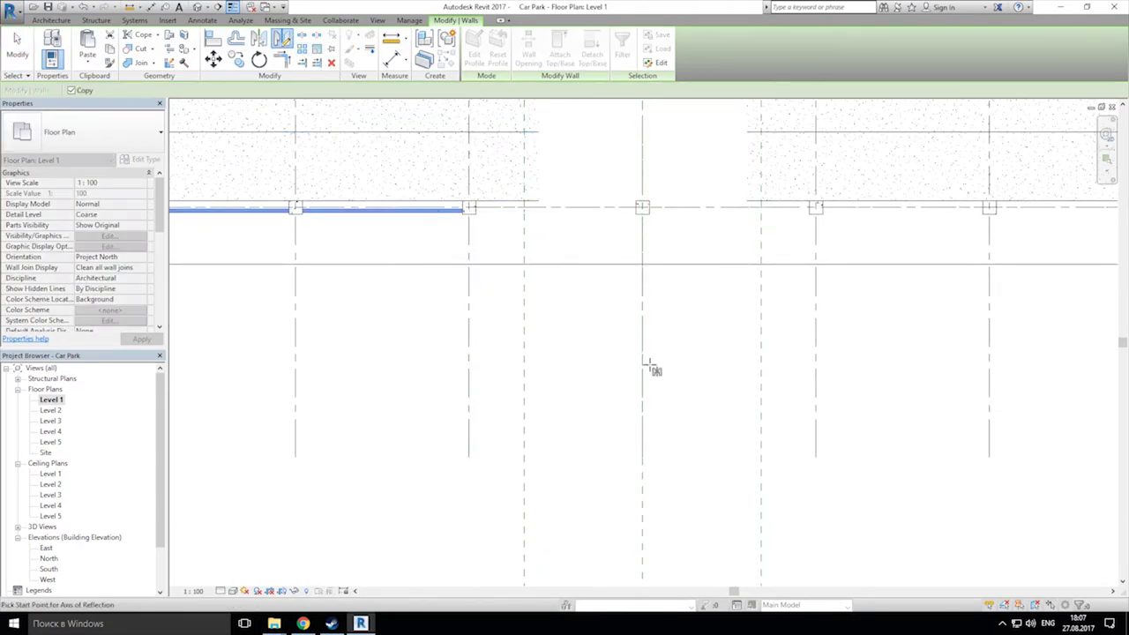
click(645, 361)
scroll(645, 355, down, 3)
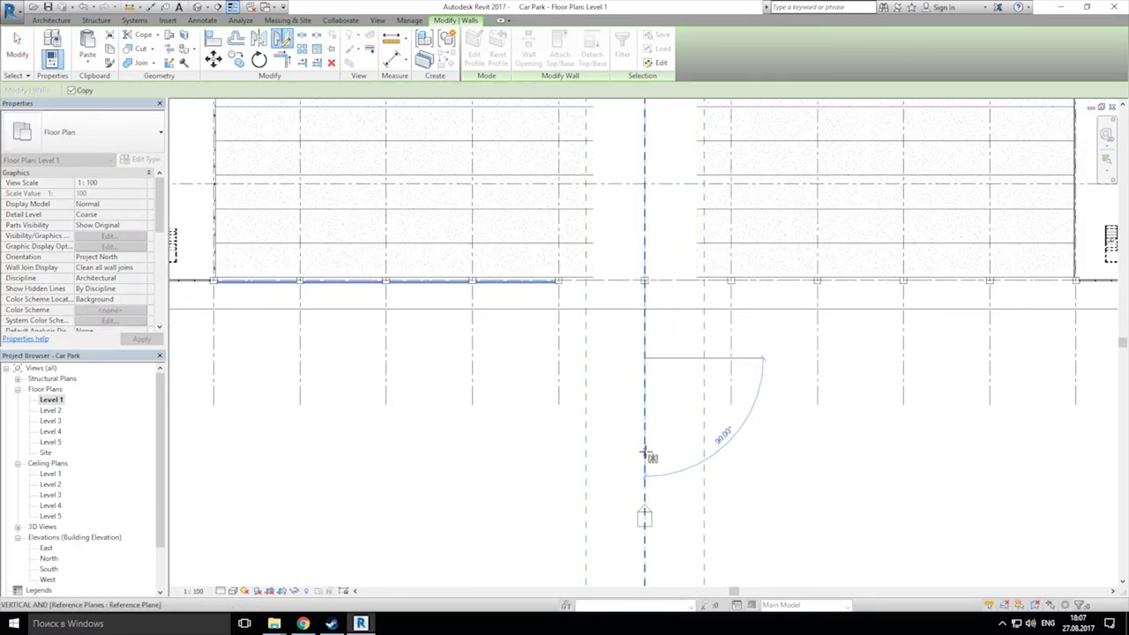
click(643, 455)
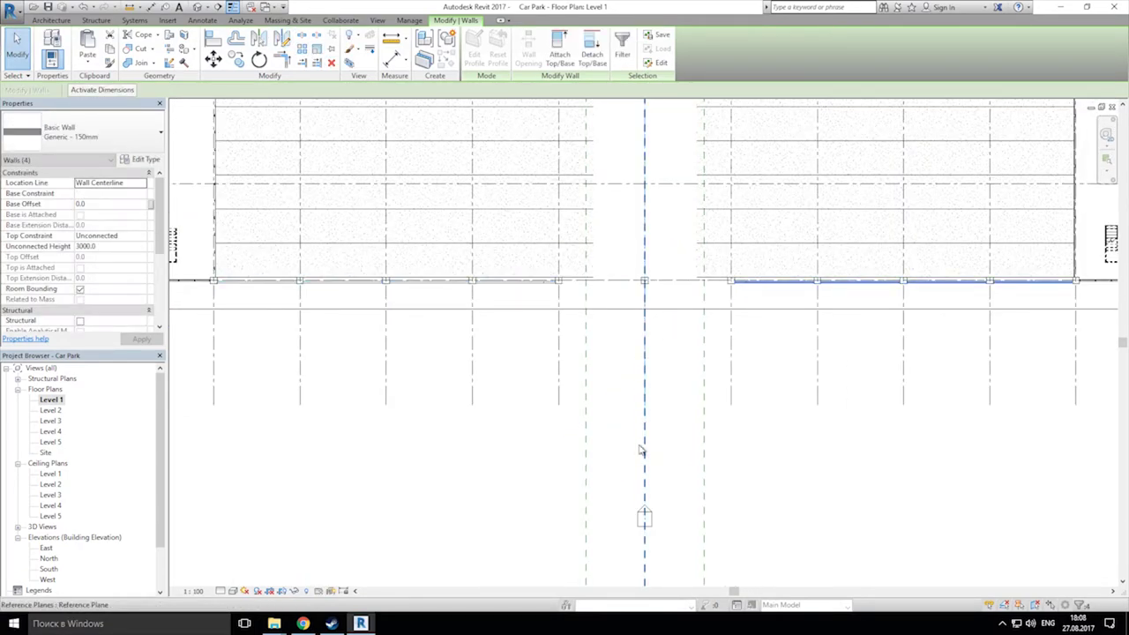
Step: Return to the 3D view and examine the mirrored walls from the front of the building
click(197, 7)
scroll(497, 300, down, 4)
shift+middle_drag(599, 357, 602, 276)
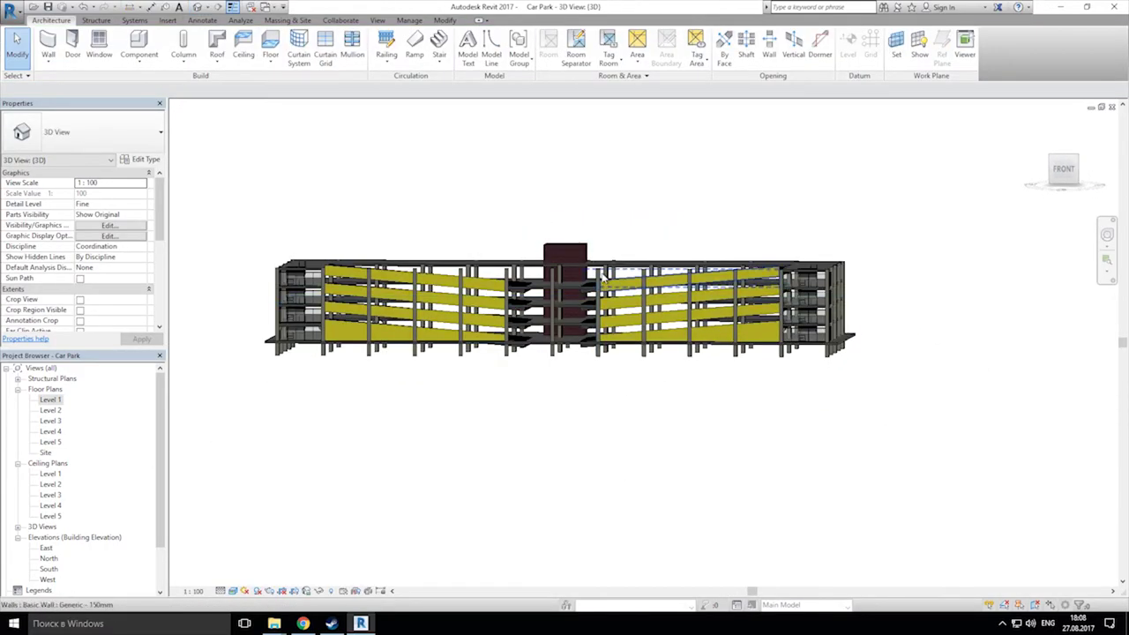
scroll(599, 274, up, 4)
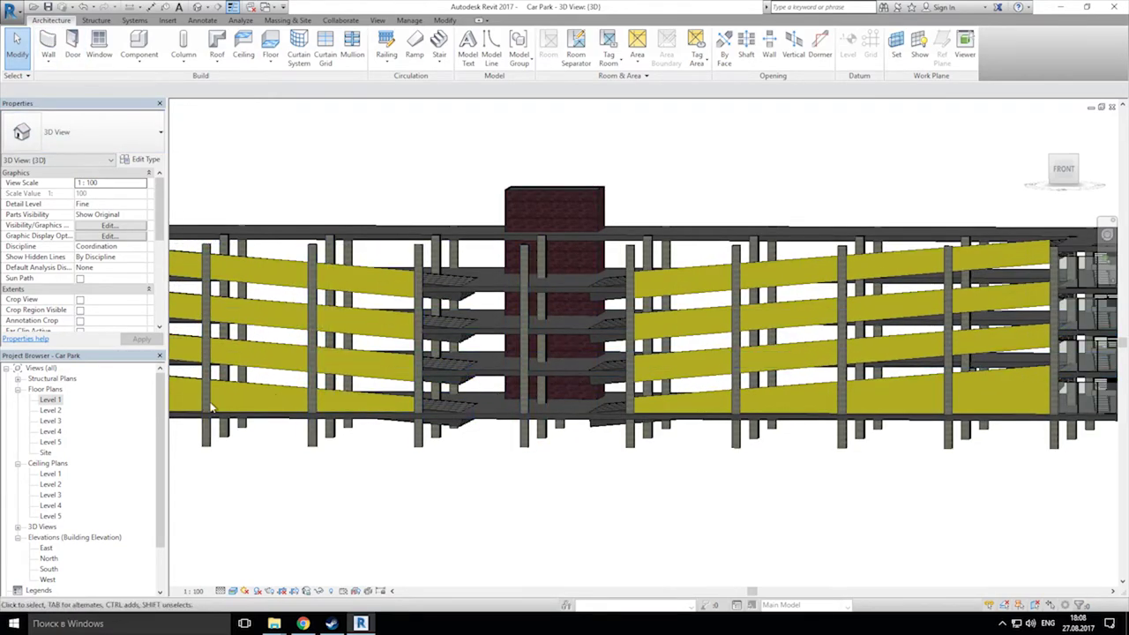
Step: In the Level 2 floor plan, draw a Generic - 150mm wall across the middle bay between the columns at grids 6 and 8
double_click(51, 411)
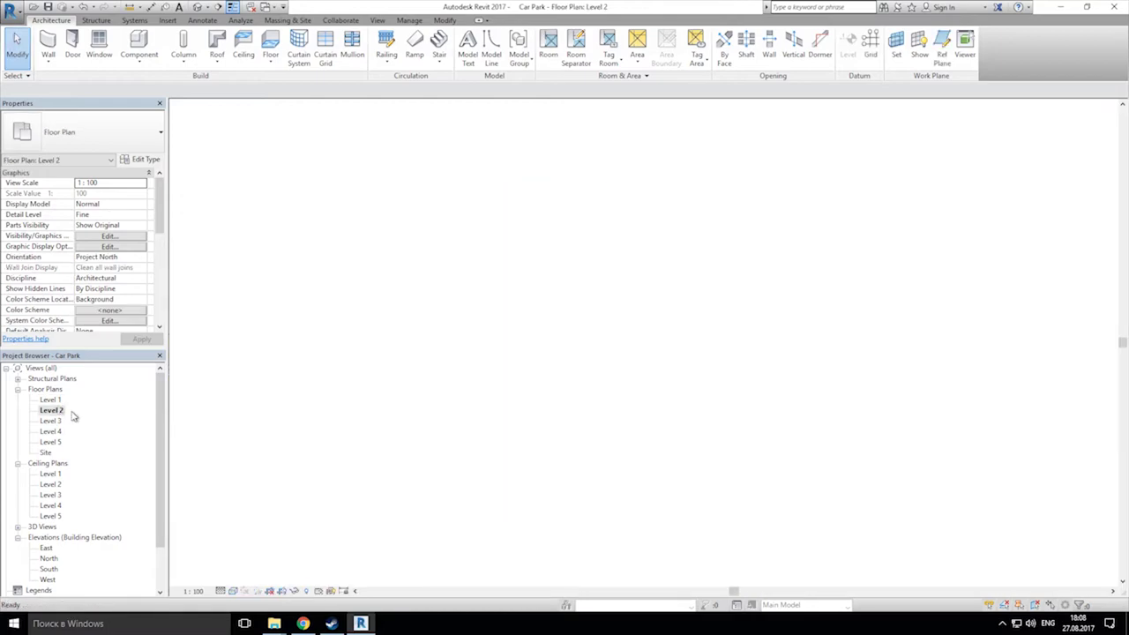
scroll(521, 298, down, 5)
scroll(509, 311, down, 2)
middle_drag(873, 356, 345, 356)
scroll(644, 343, down, 2)
scroll(524, 346, up, 6)
scroll(424, 367, up, 2)
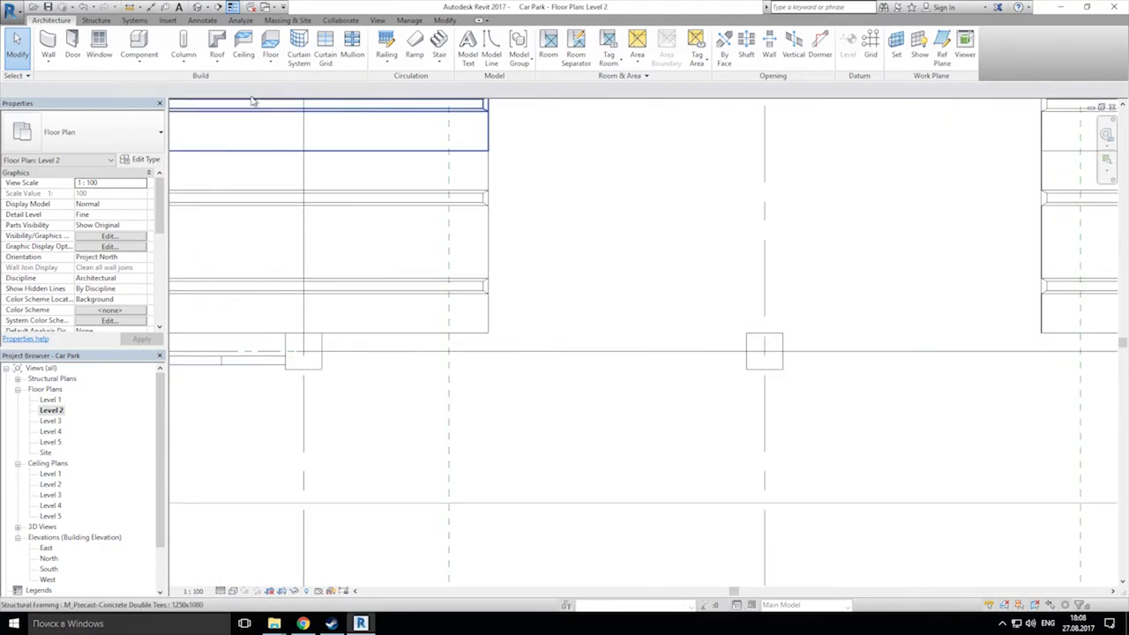
click(48, 44)
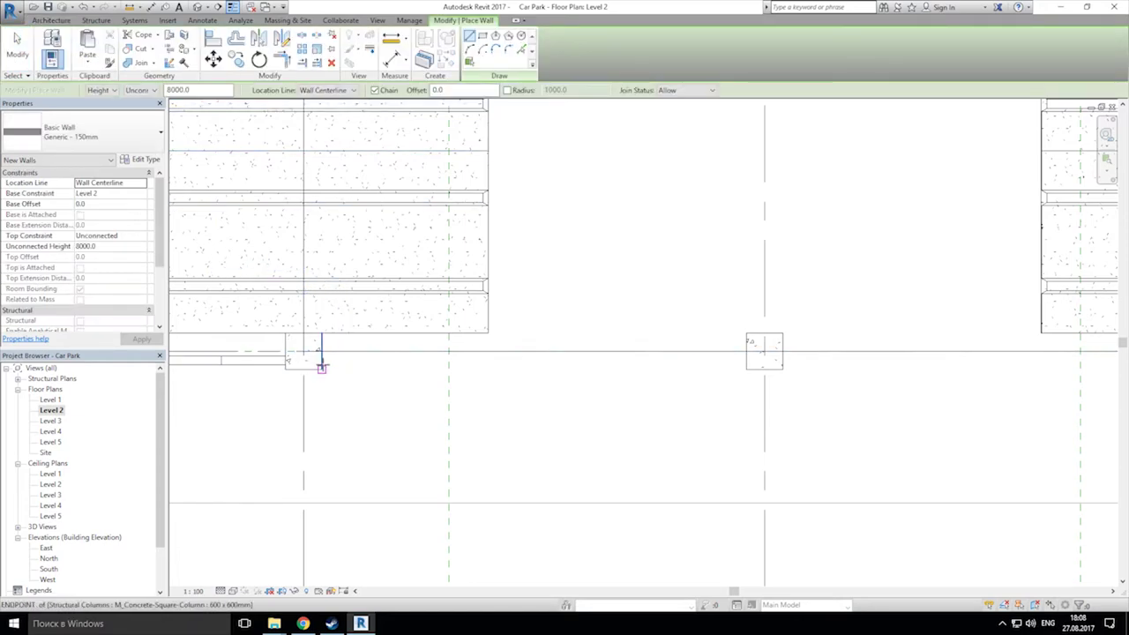
scroll(286, 358, up, 1)
click(286, 359)
scroll(476, 331, down, 3)
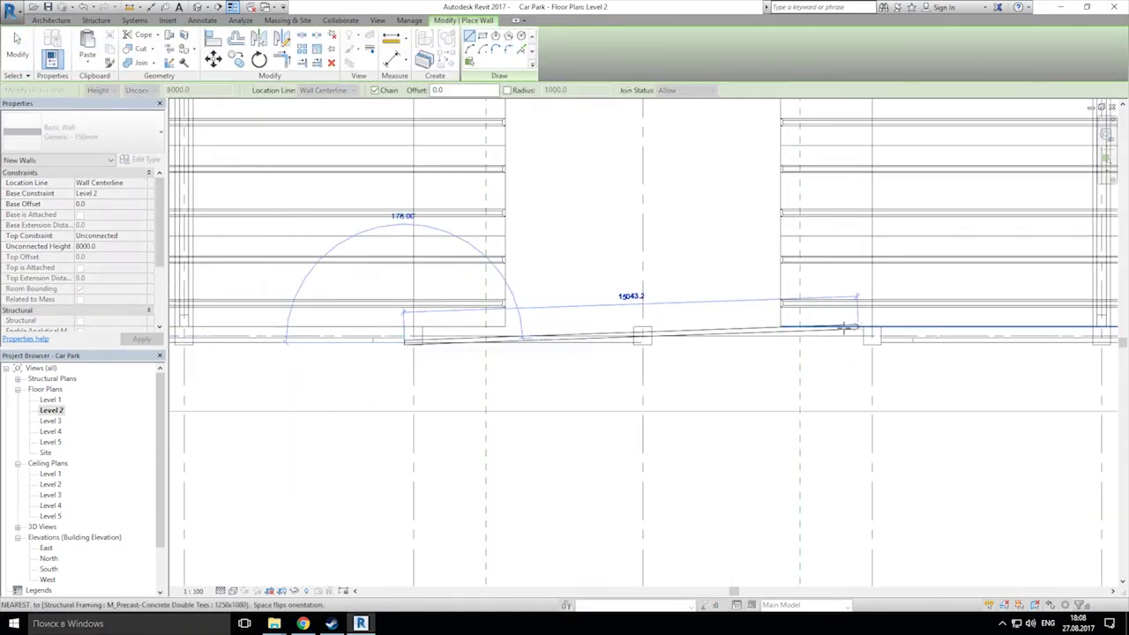
scroll(820, 341, up, 3)
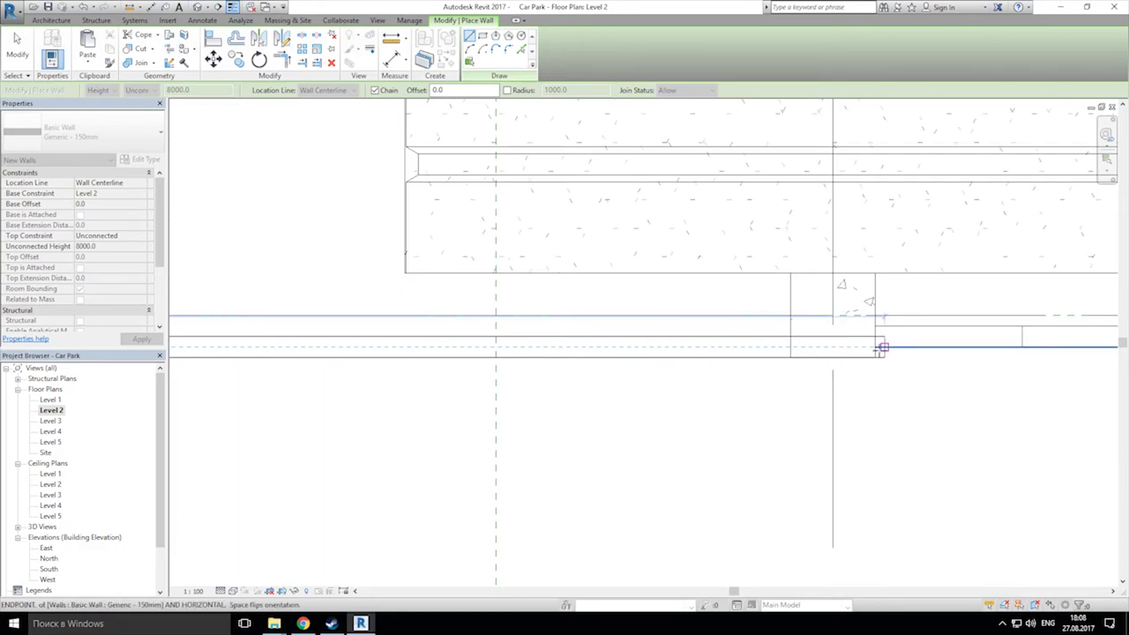
click(874, 347)
key(Escape)
key(Escape)
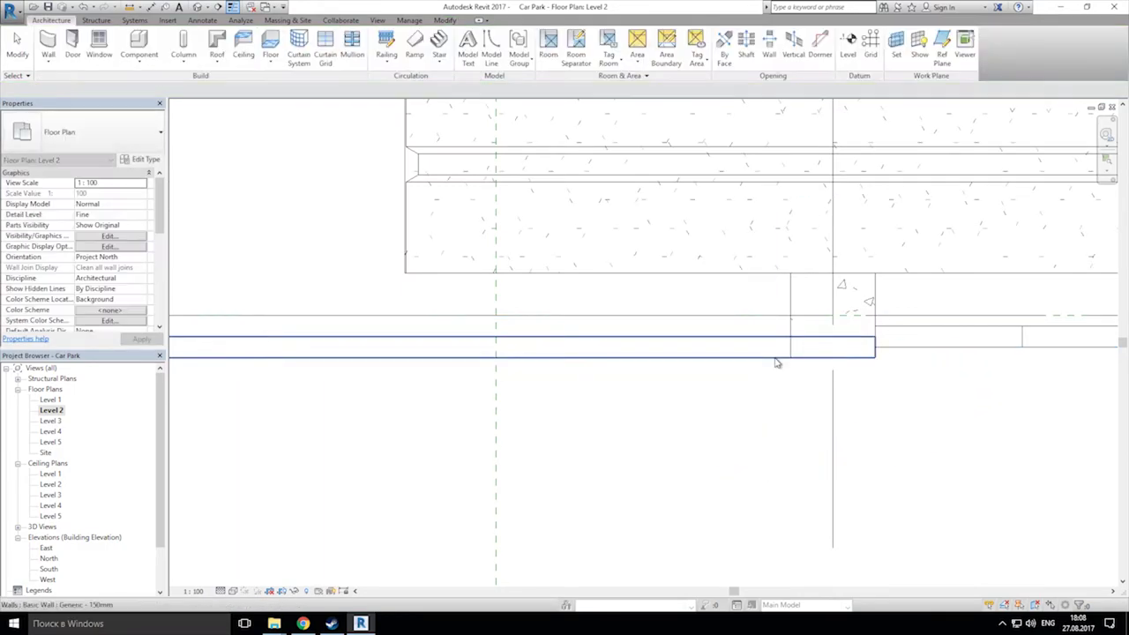
Step: Move the new middle wall toward the building so it lines up with the adjoining front wall
click(275, 116)
click(214, 59)
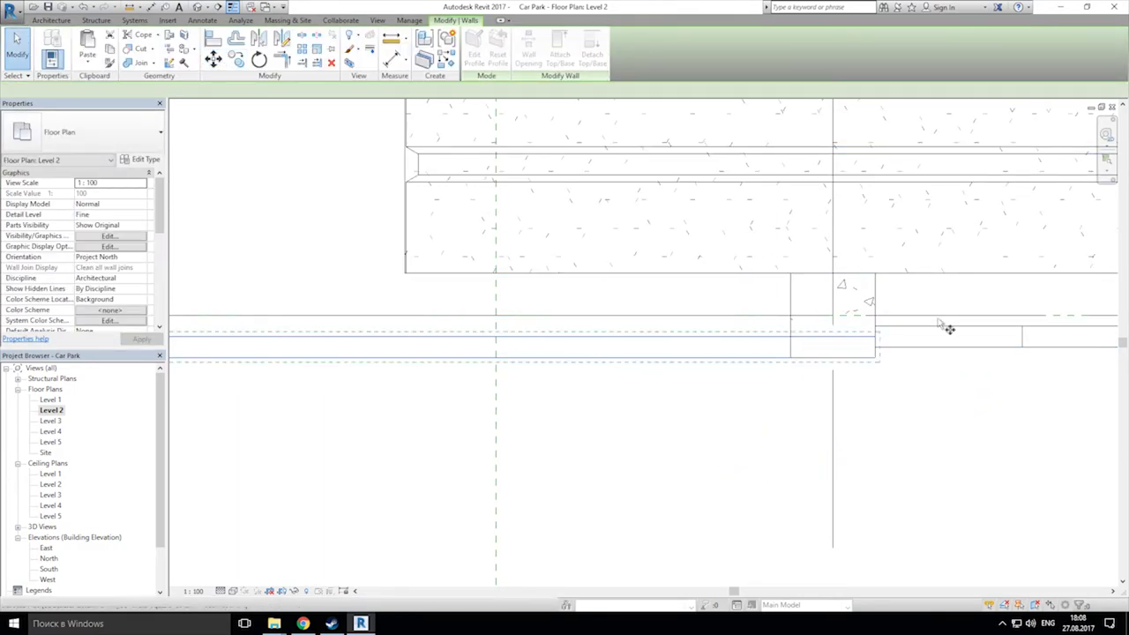
click(875, 357)
click(875, 347)
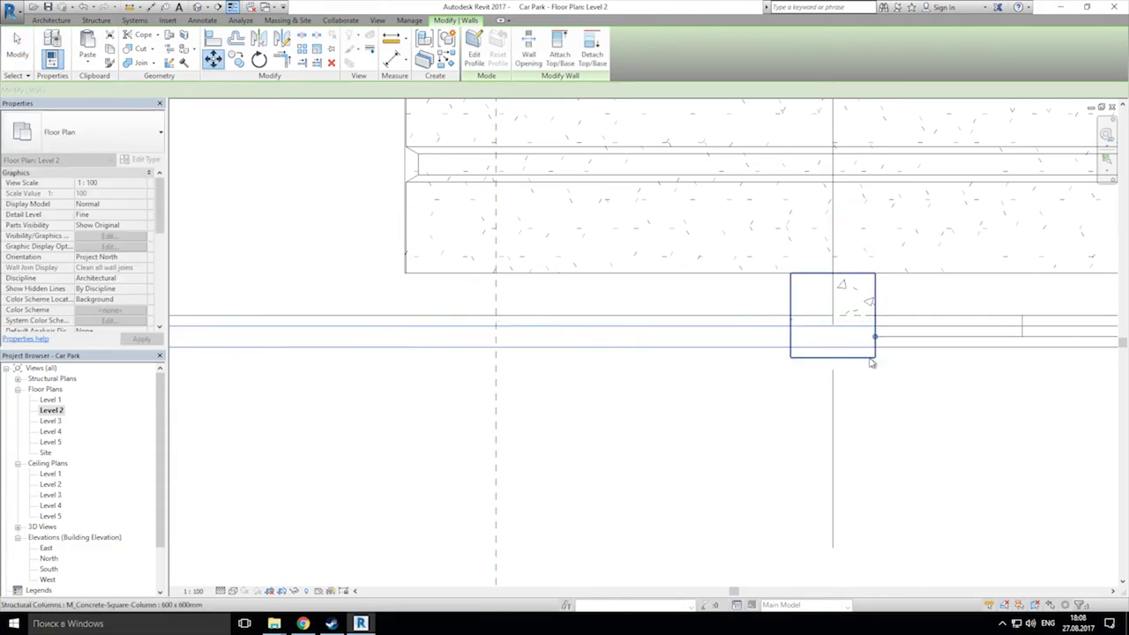
Step: Shorten both ends of the middle wall to the inner faces of the columns at grids 6 and 8
drag(875, 338, 790, 337)
scroll(716, 333, down, 4)
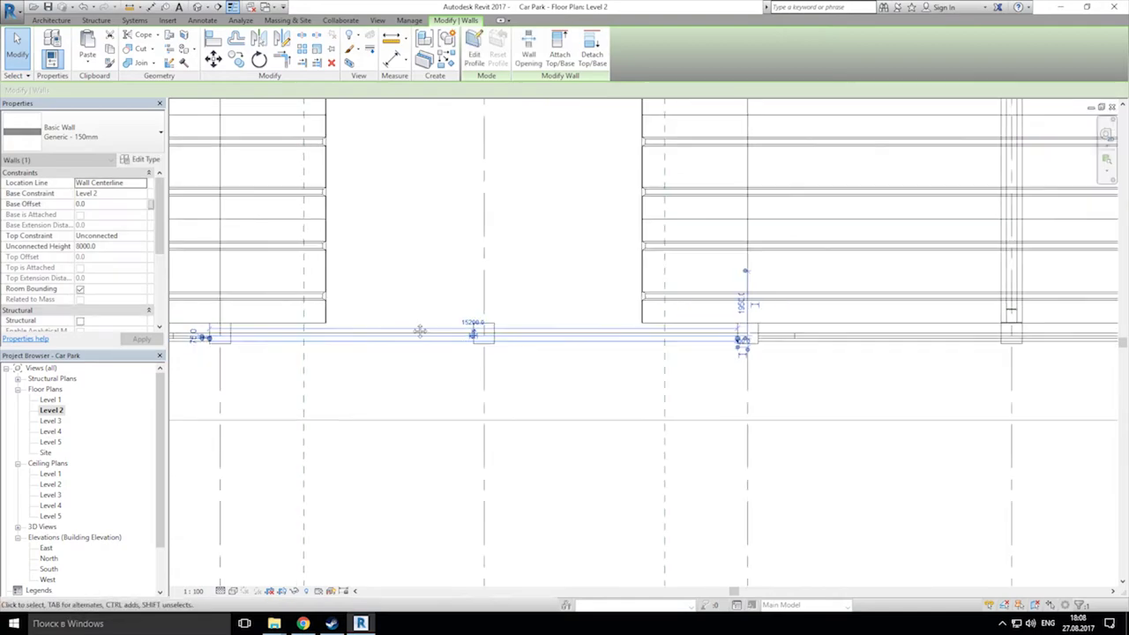
middle_drag(388, 328, 534, 331)
scroll(353, 327, up, 3)
scroll(387, 350, up, 2)
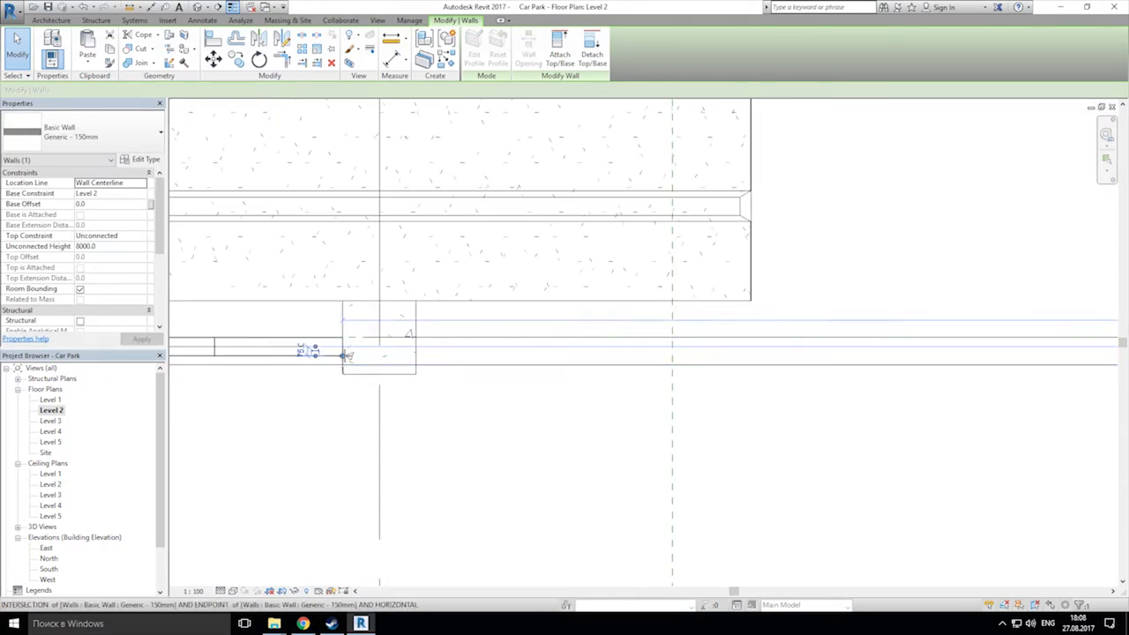
key(r)
key(s)
key(Escape)
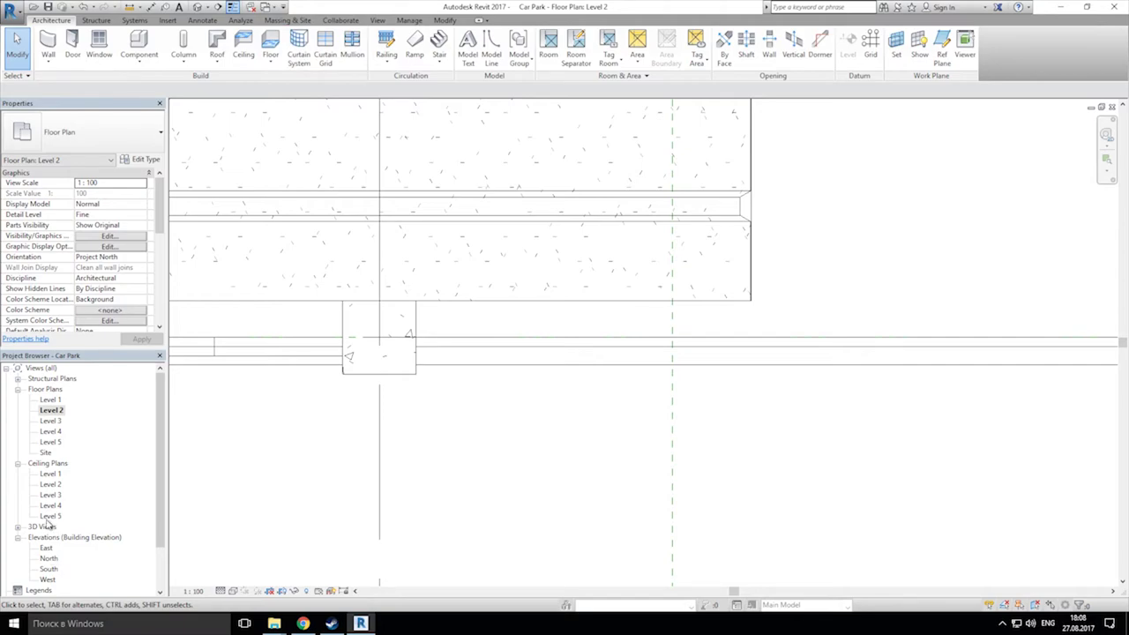
Step: In the South elevation, lower the top of the middle wall to an unconnected height of 1100 mm
double_click(49, 568)
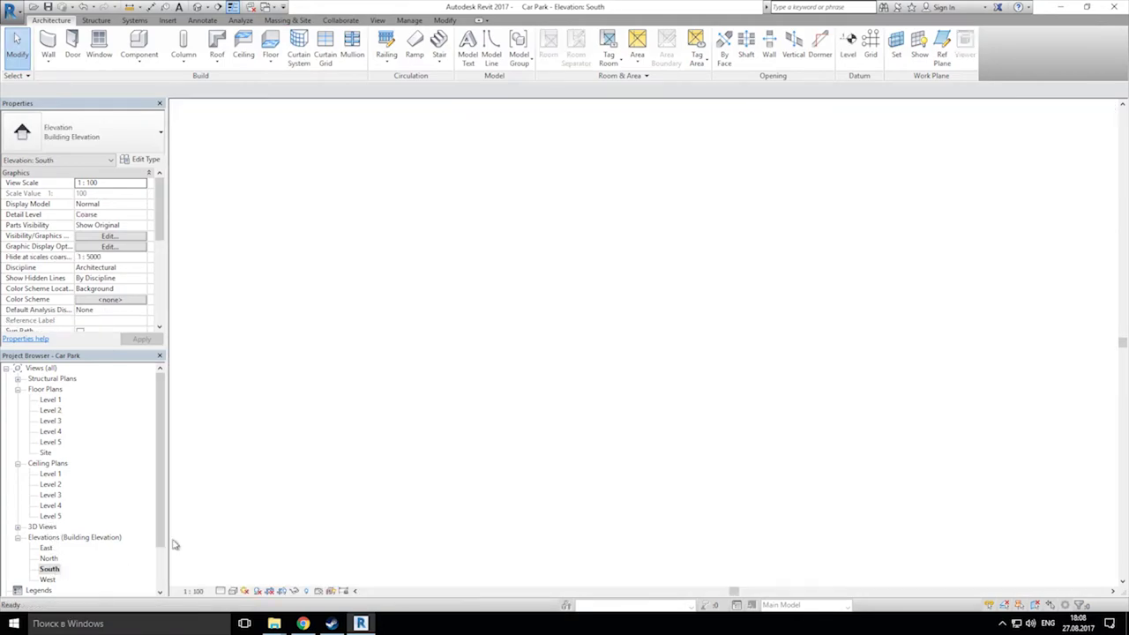
middle_drag(854, 477, 588, 415)
scroll(615, 273, up, 1)
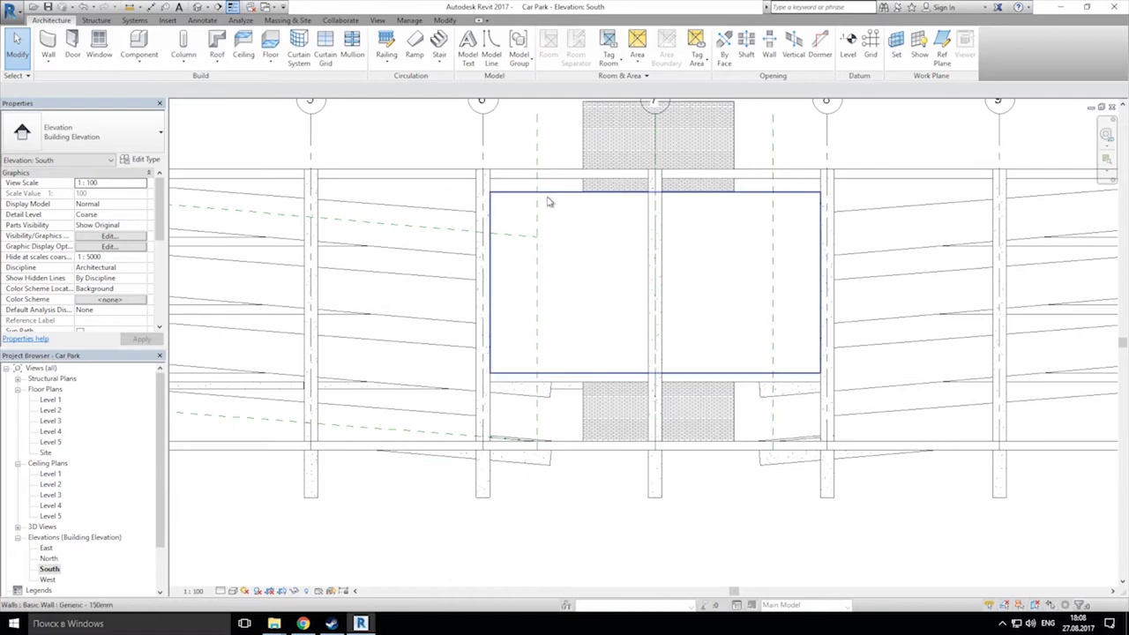
click(556, 198)
mouse_move(655, 192)
mouse_down()
mouse_move(476, 315)
mouse_move(494, 318)
mouse_move(467, 354)
mouse_up()
Step: Extend the middle wall's base downward to about 750 mm below Level 2, near the lower end of the adjacent sloped wall
scroll(573, 423, up, 2)
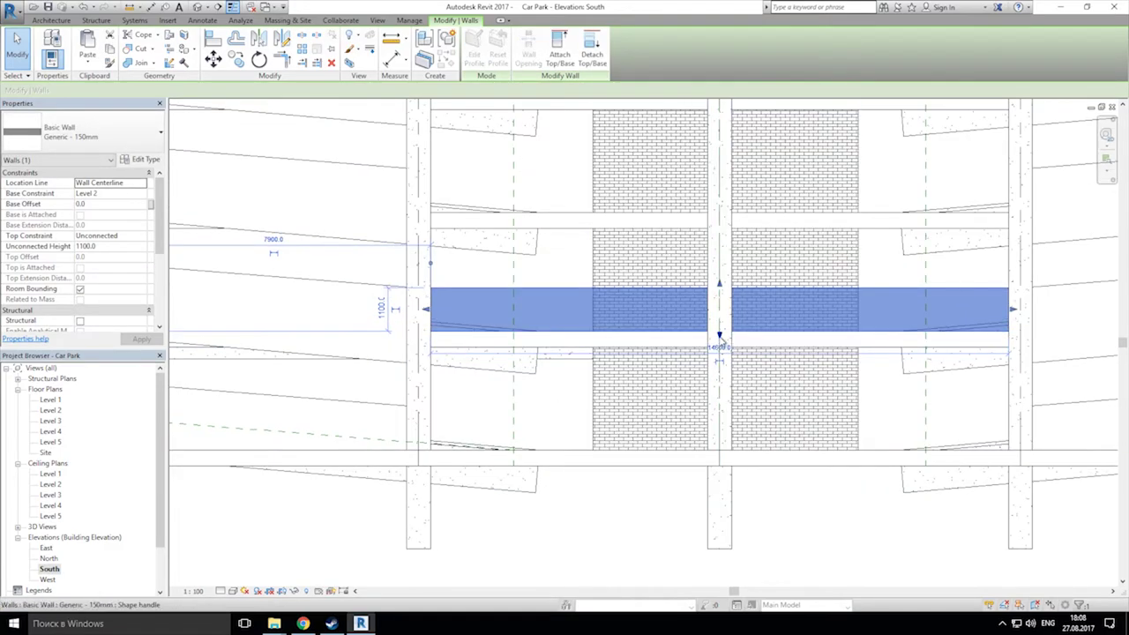
drag(719, 338, 406, 365)
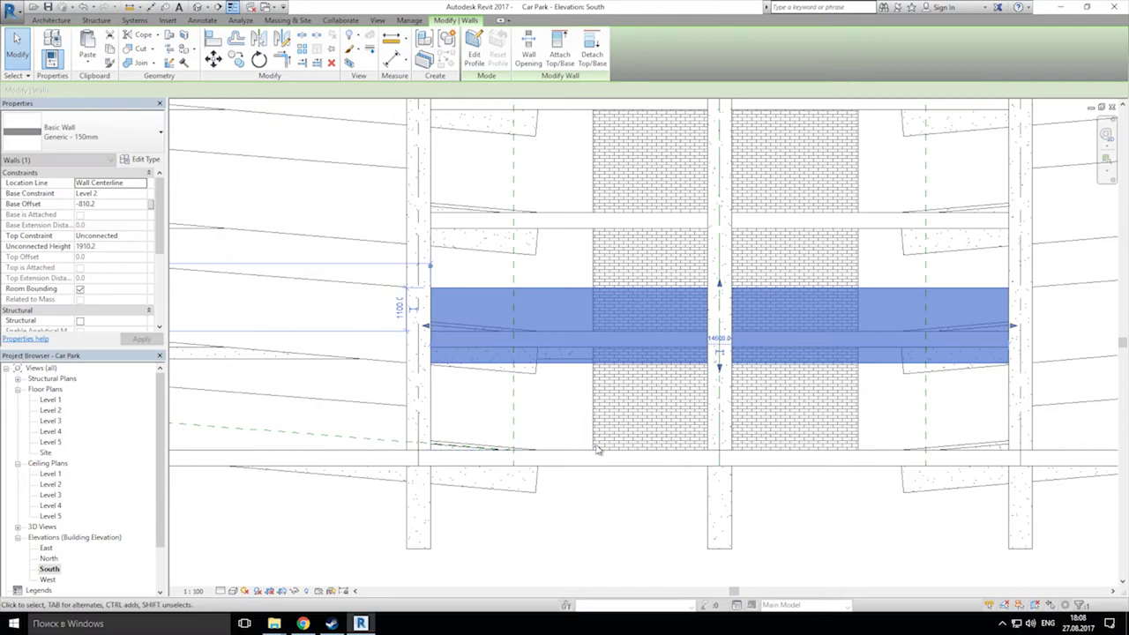
middle_drag(661, 404, 643, 418)
mouse_move(701, 385)
mouse_down()
mouse_move(700, 461)
mouse_move(701, 397)
mouse_up()
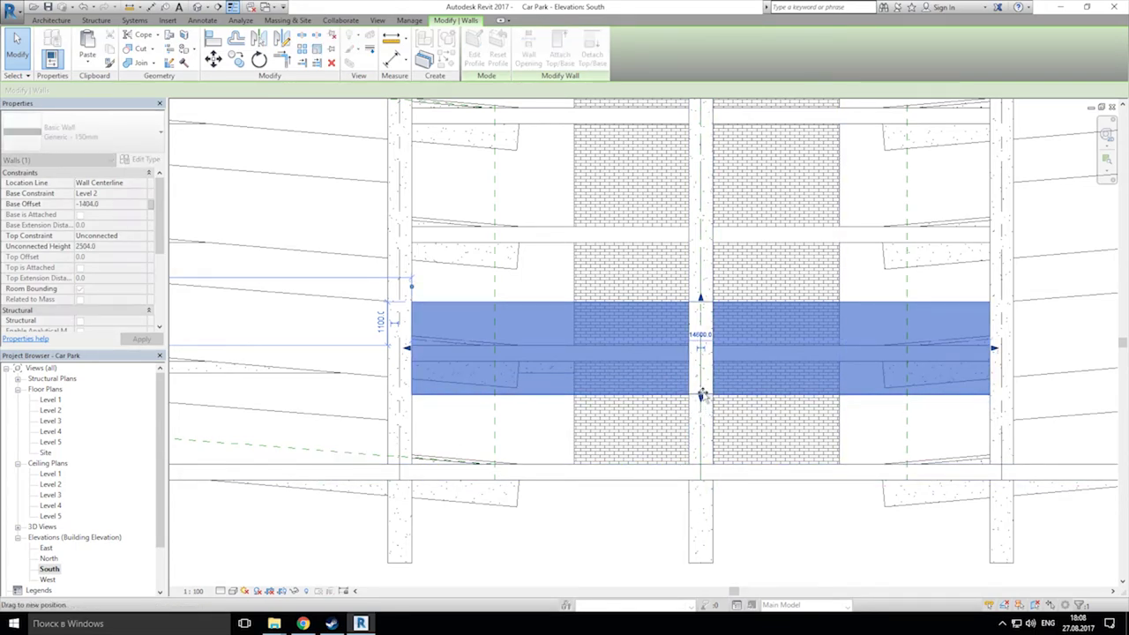
drag(385, 377, 386, 377)
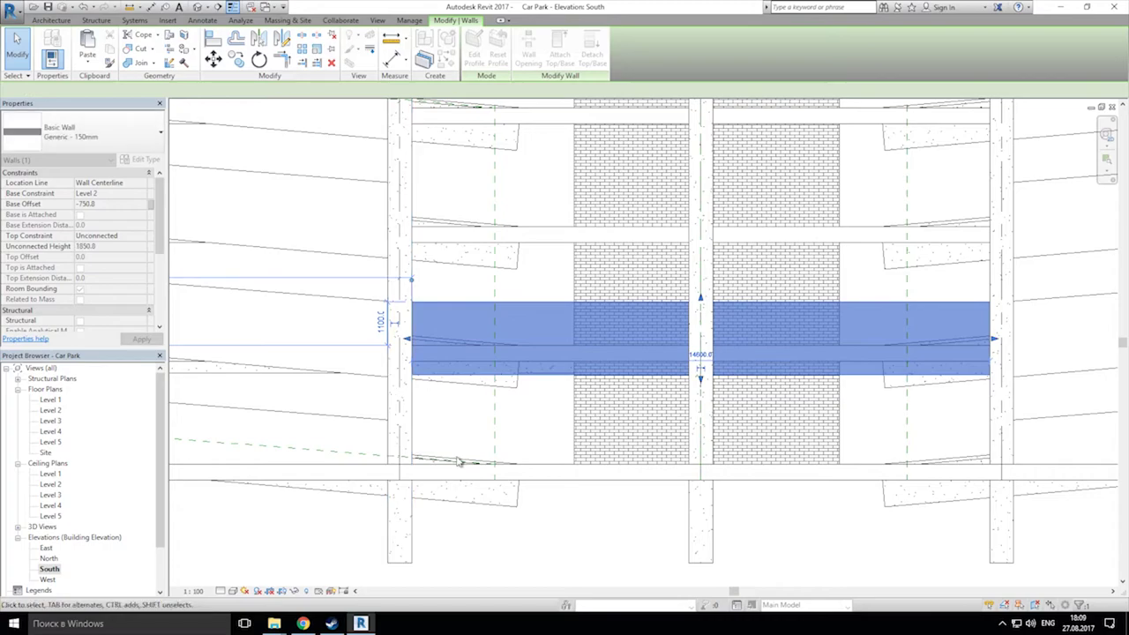
click(595, 541)
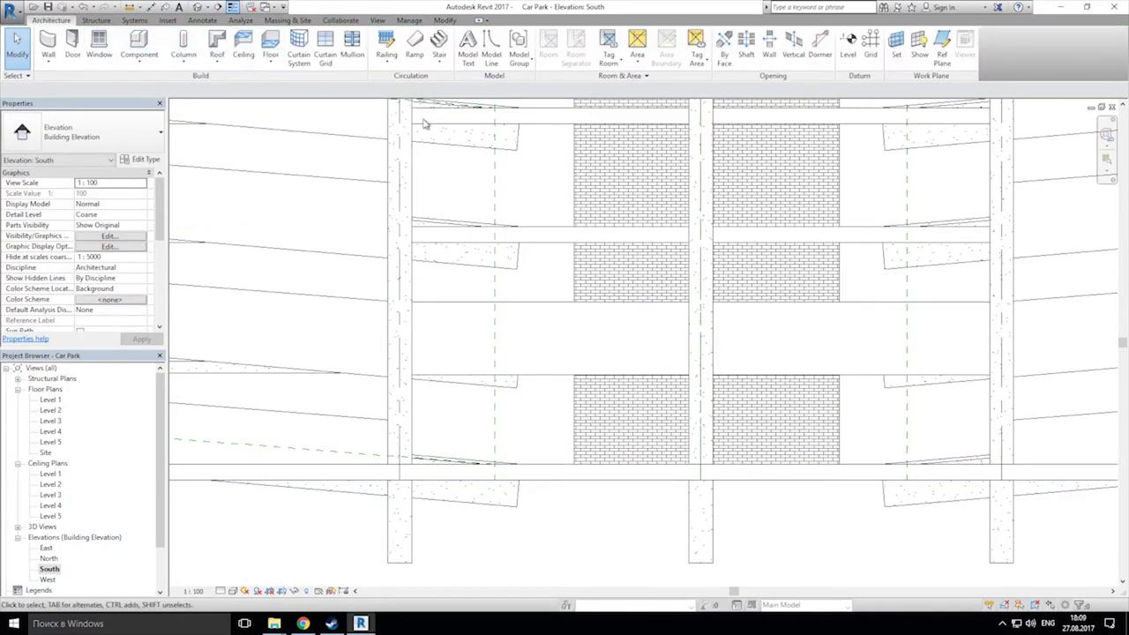
double_click(548, 376)
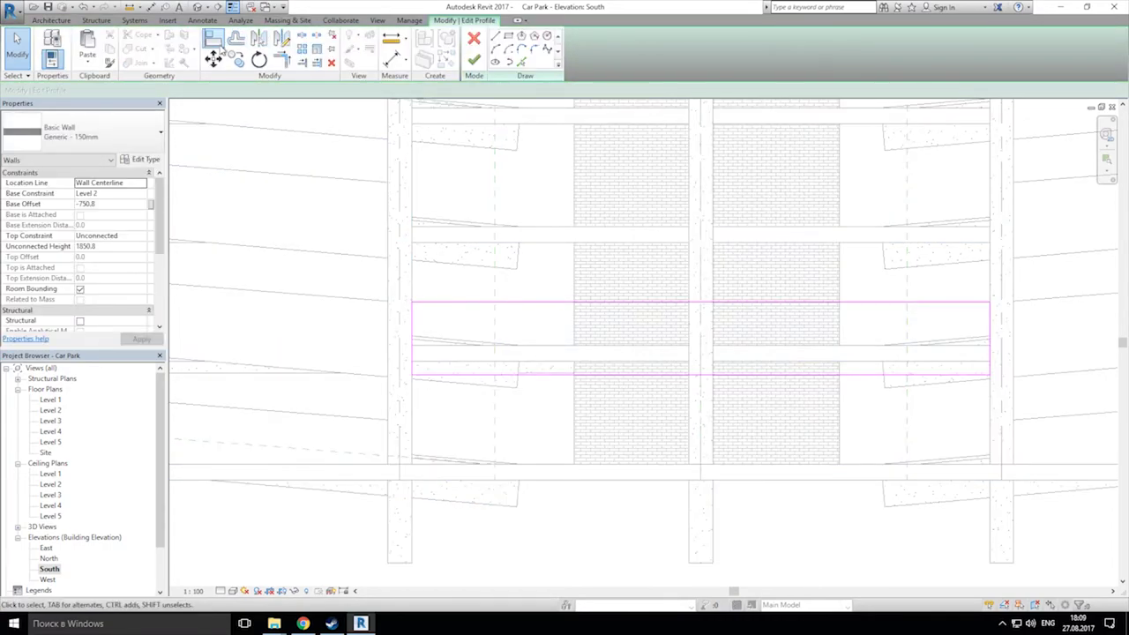
click(212, 41)
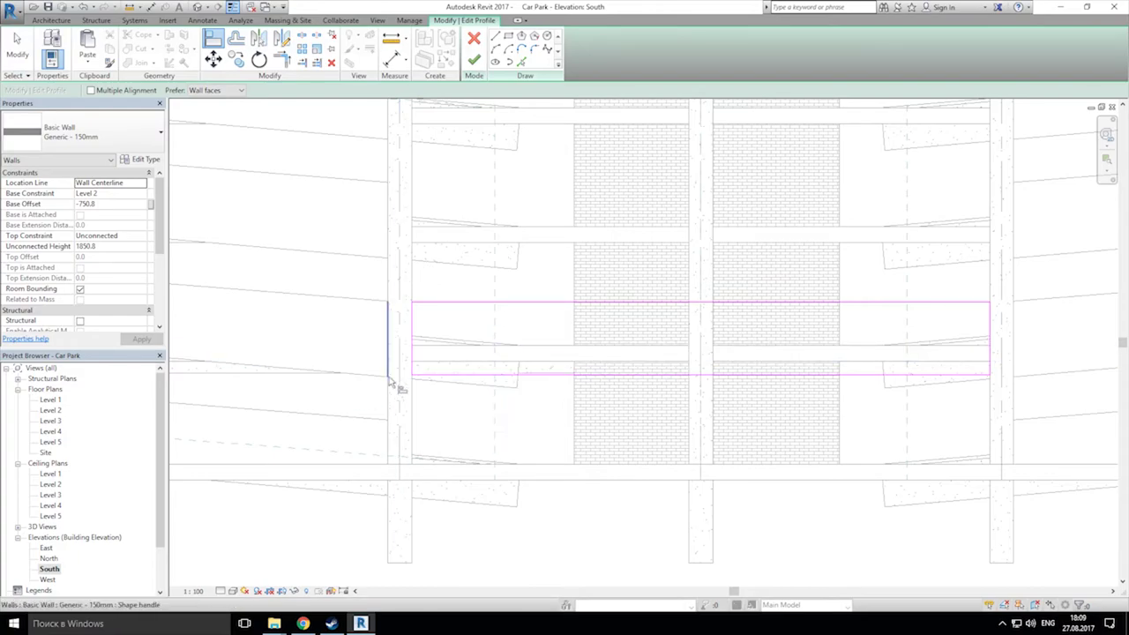
click(494, 377)
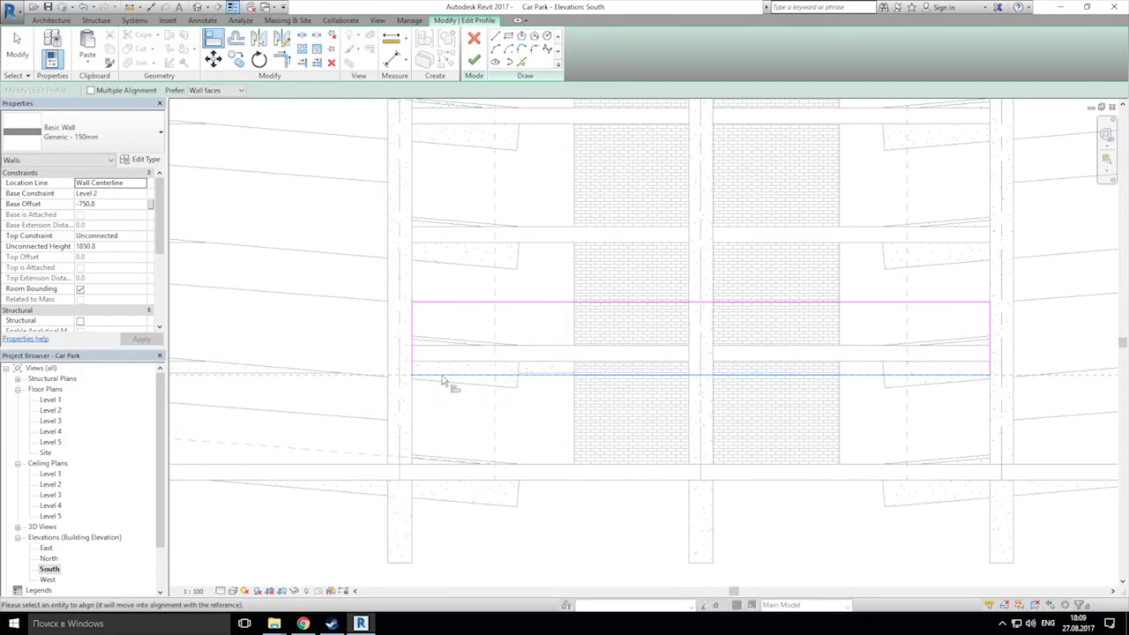
click(474, 60)
click(584, 534)
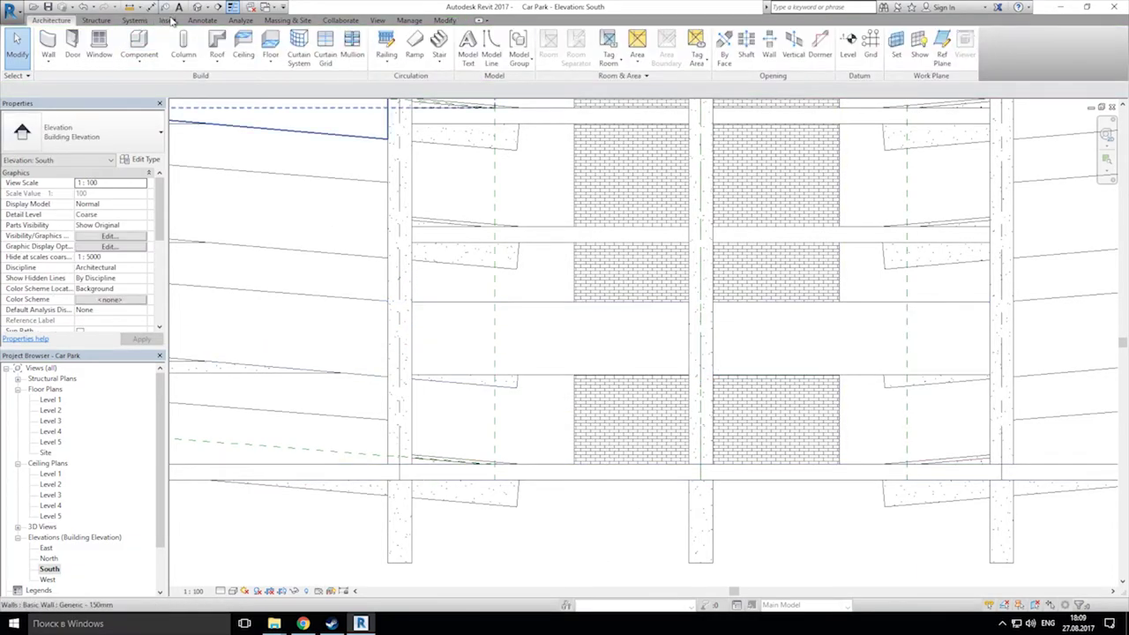
Step: Open the 3D view and examine the middle wall and its lower edge against the ramps and sloped walls from several angles
click(198, 7)
scroll(610, 386, up, 4)
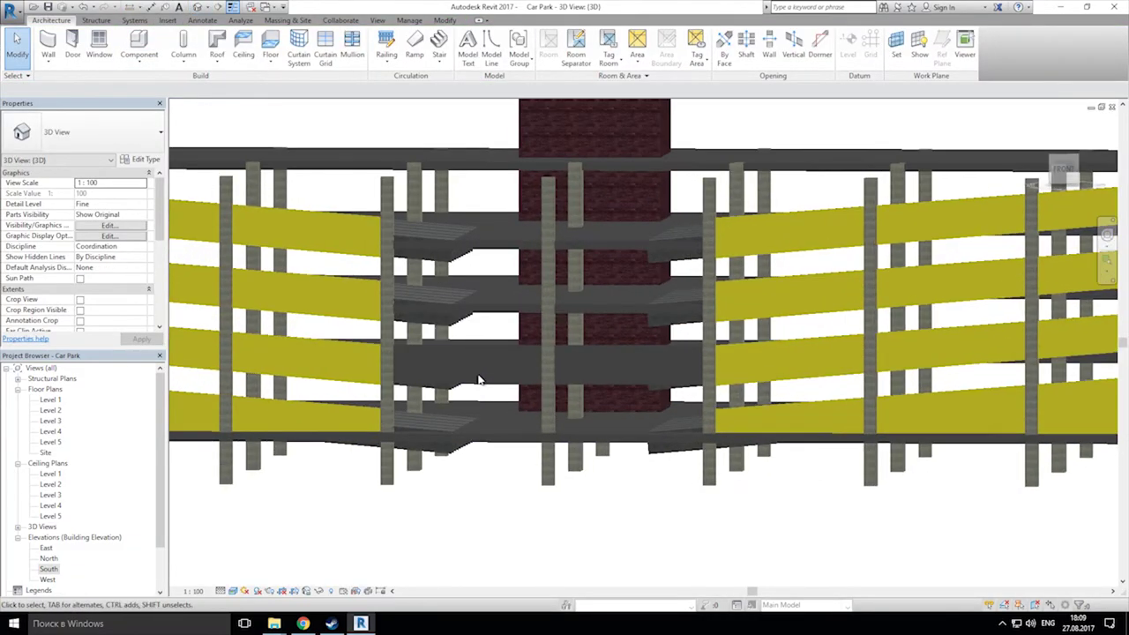
mouse_move(610, 385)
shift+middle_down()
mouse_move(597, 397)
mouse_move(559, 370)
mouse_move(623, 355)
mouse_move(590, 374)
shift+middle_up()
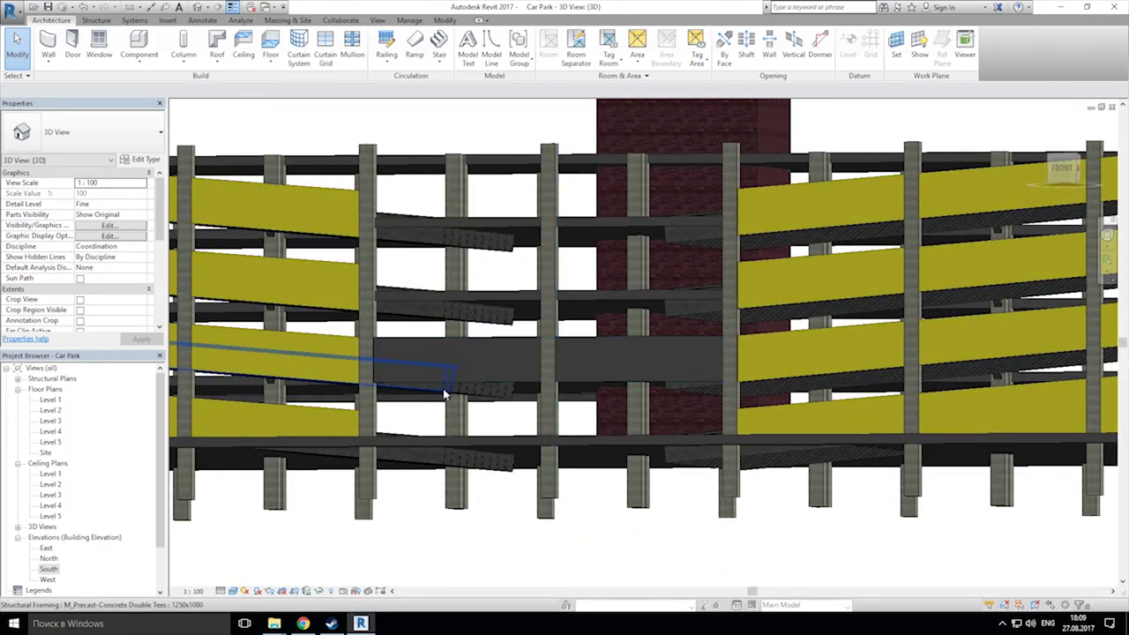
click(445, 394)
scroll(447, 391, up, 4)
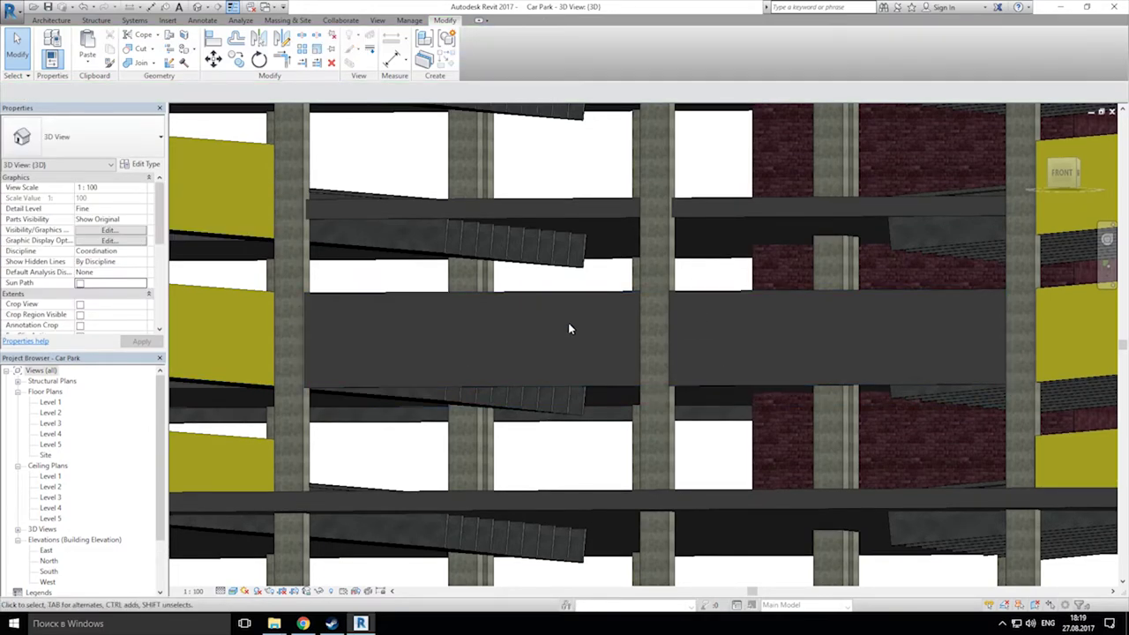
middle_drag(599, 374, 582, 297)
scroll(584, 306, down, 5)
middle_drag(692, 272, 594, 388)
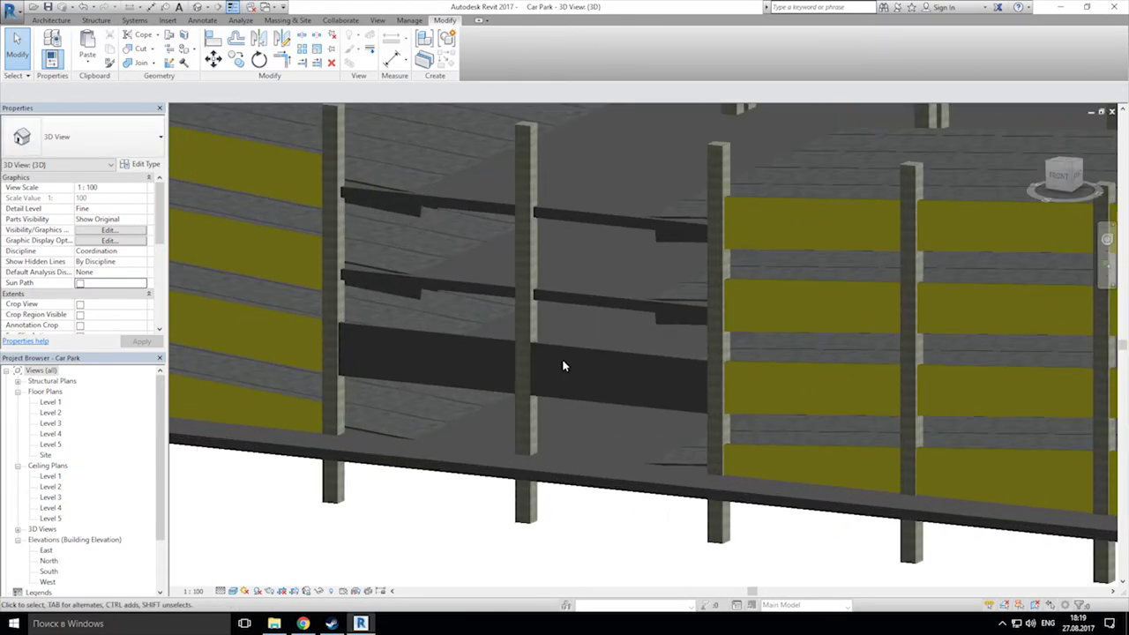
Step: Copy the middle wall and paste it aligned to Levels 3, 4 and 5
click(572, 349)
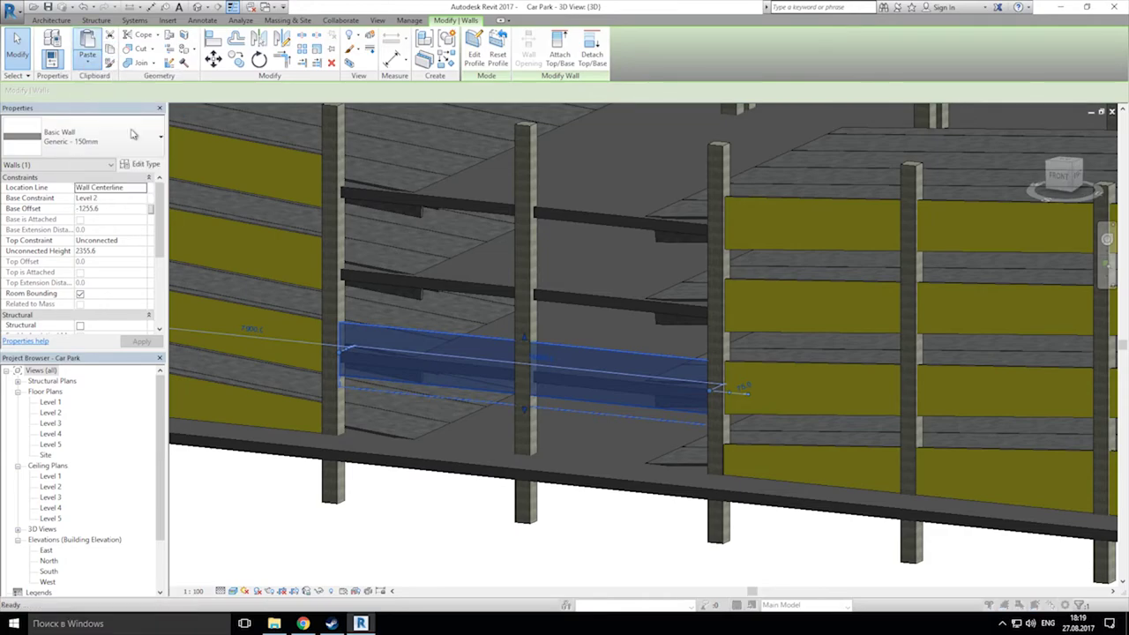
click(660, 210)
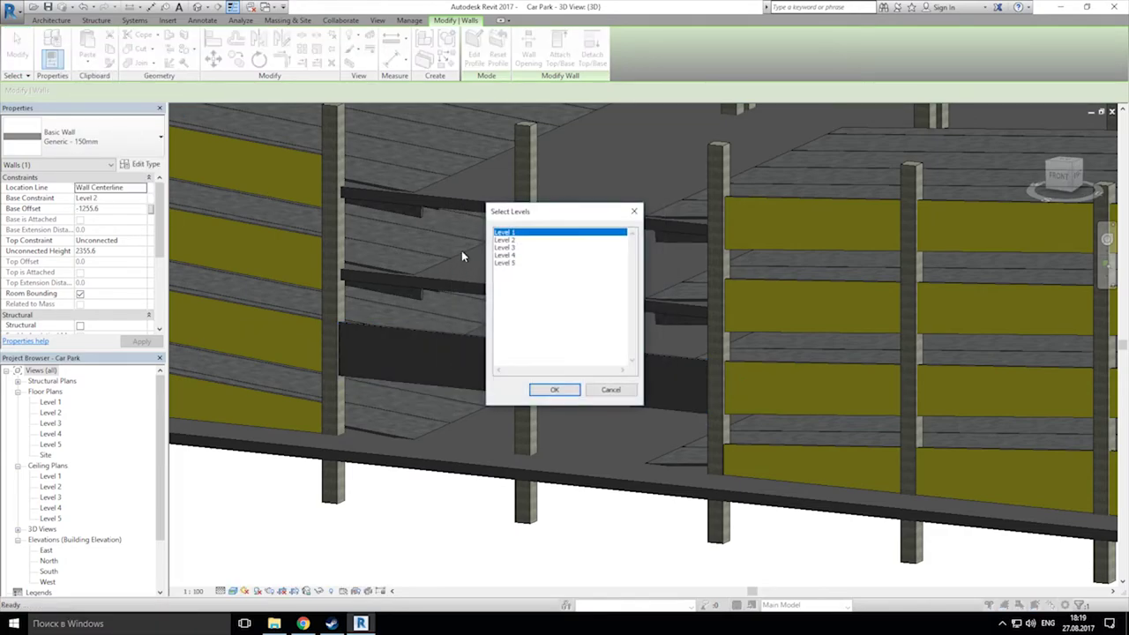
click(505, 249)
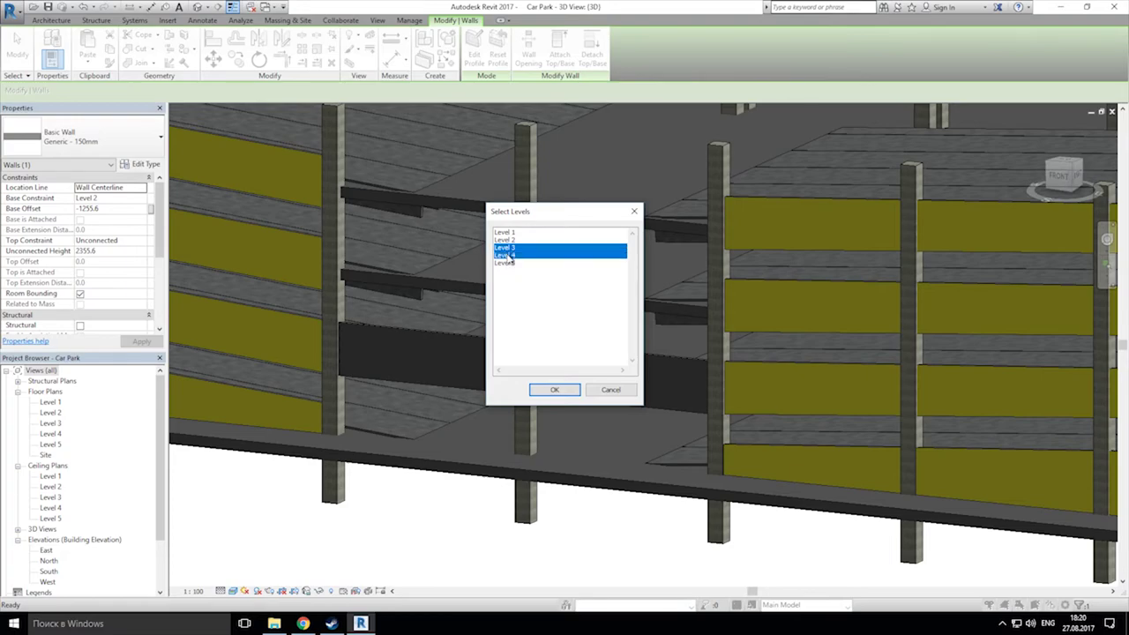
click(556, 389)
Step: Delete the surplus middle wall copy at Level 5
shift+middle_drag(474, 250, 539, 260)
scroll(577, 344, down, 3)
click(775, 242)
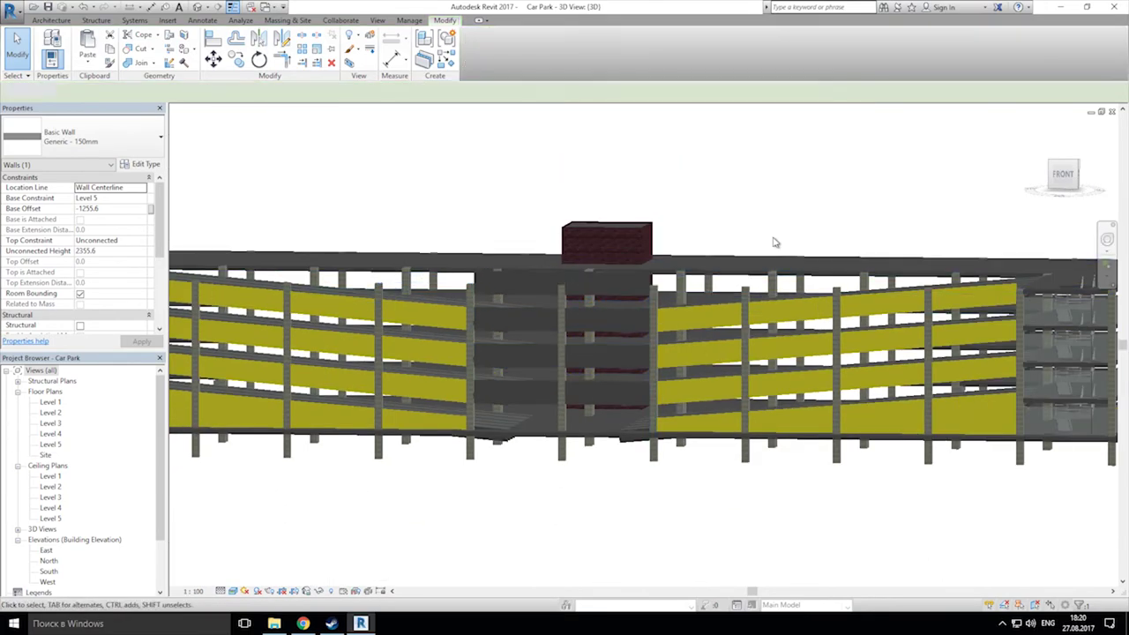
shift+middle_drag(781, 244, 816, 300)
click(528, 270)
key(Delete)
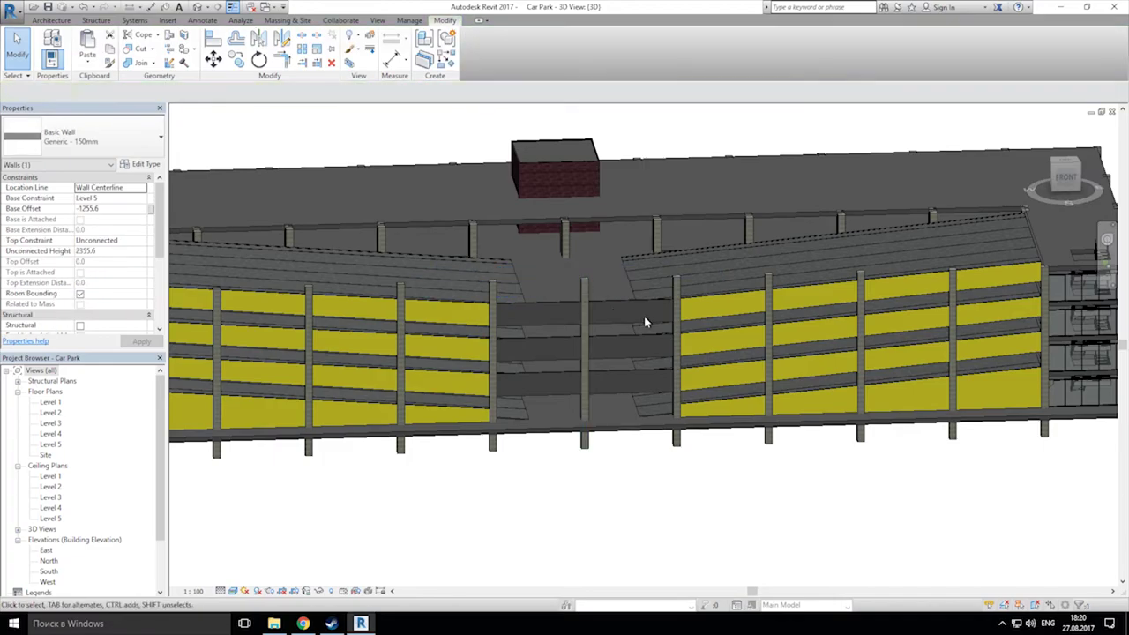
Step: Examine the sloped and middle walls along the full front of the building from both ends
shift+middle_drag(622, 300, 554, 271)
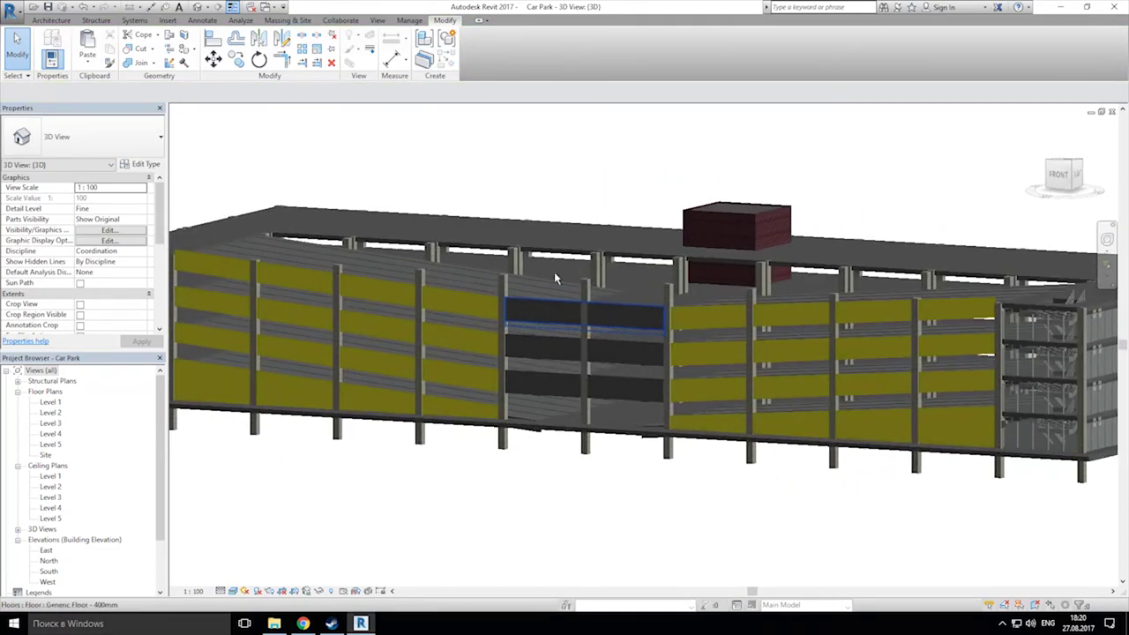
middle_drag(758, 445, 698, 224)
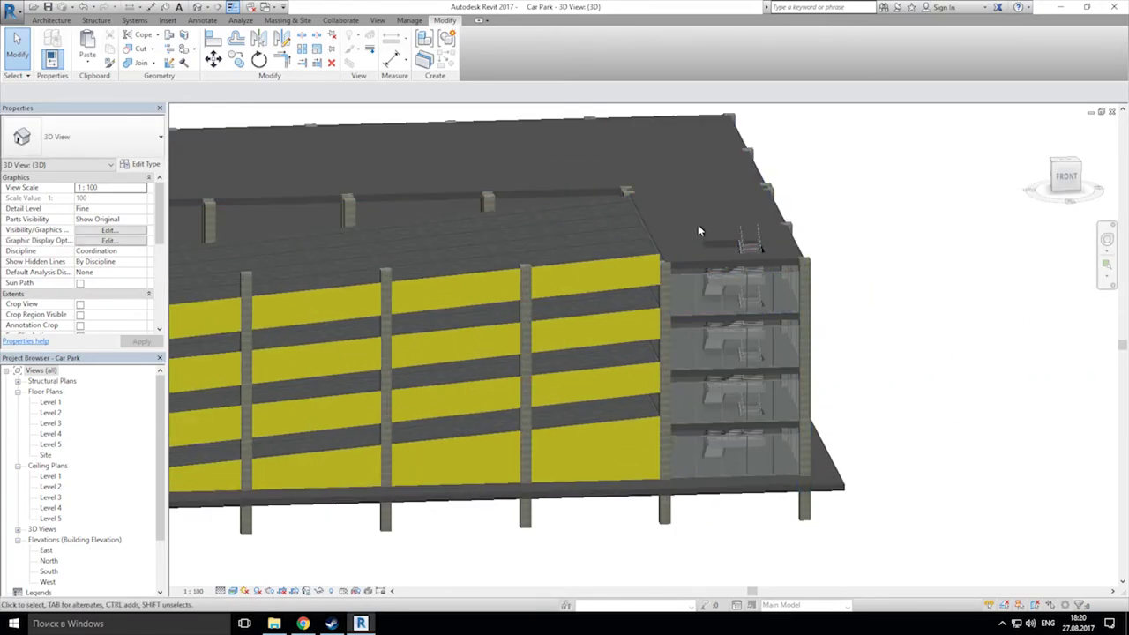
middle_drag(371, 175, 708, 209)
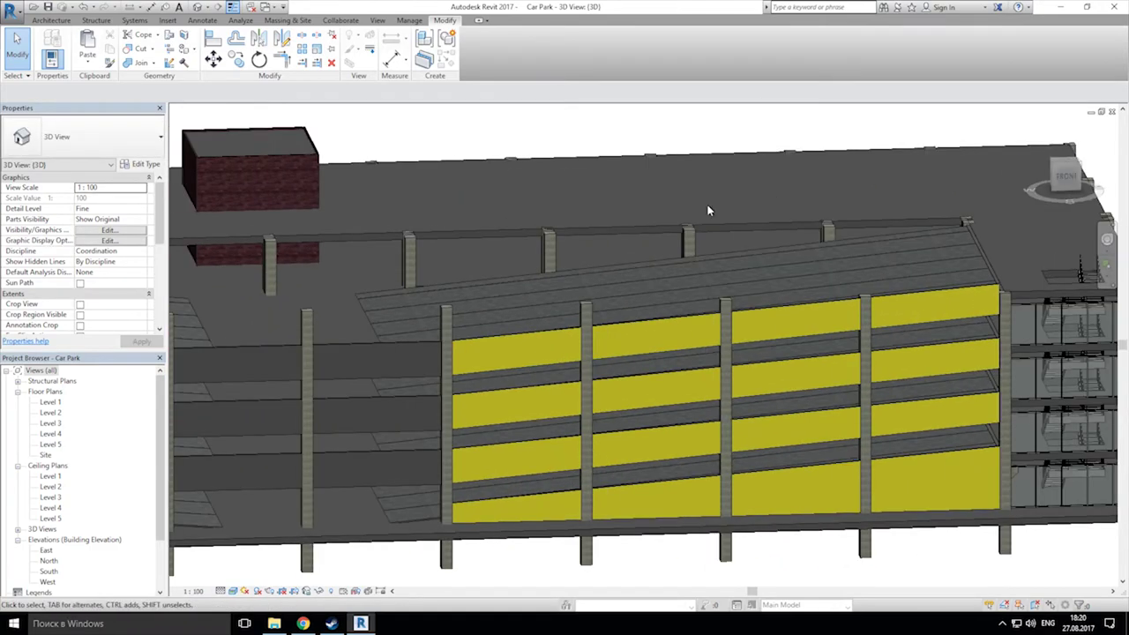
scroll(703, 187, down, 3)
middle_drag(454, 241, 734, 256)
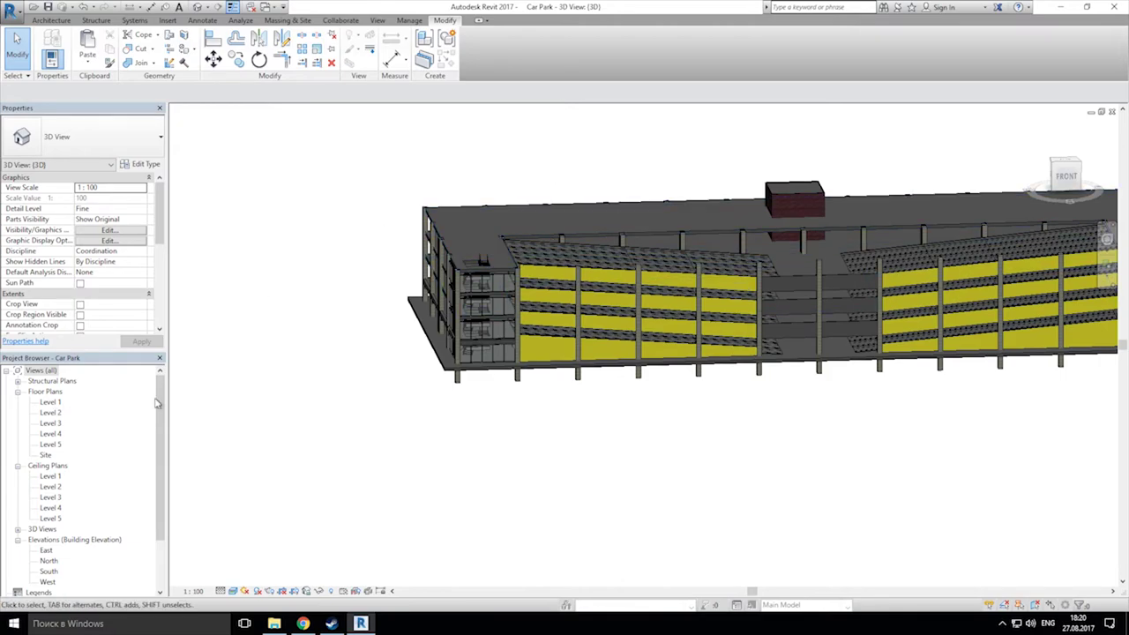
Step: Open the Level 1 floor plan and draw a Generic - 150mm wall along grid 1 from the column at grid C to grid A
double_click(50, 401)
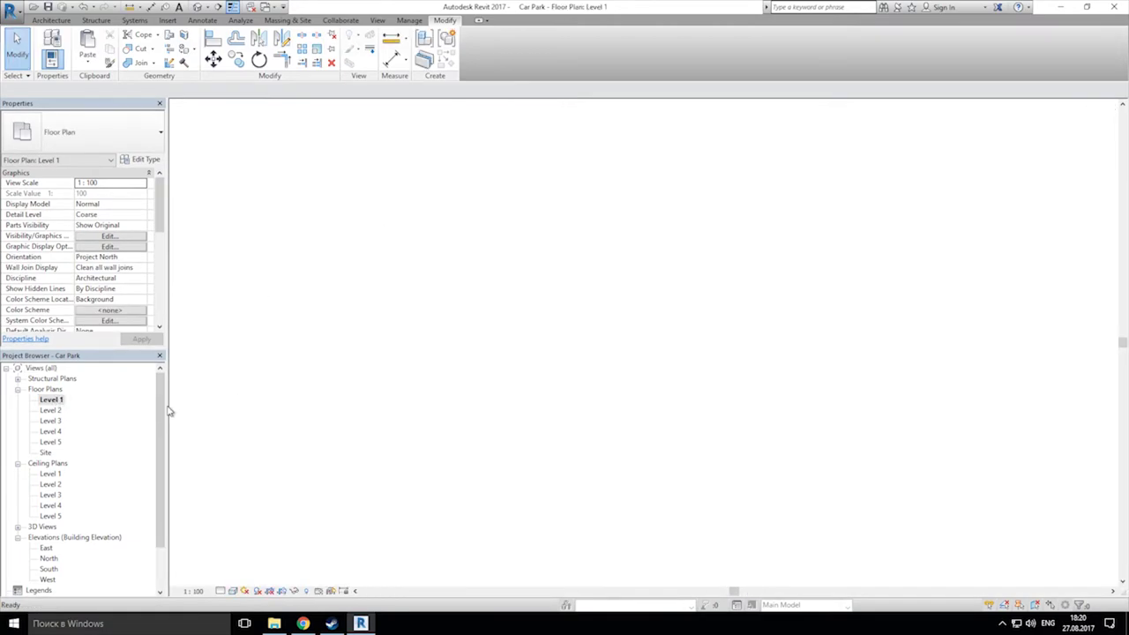
scroll(605, 373, down, 3)
middle_drag(415, 184, 476, 332)
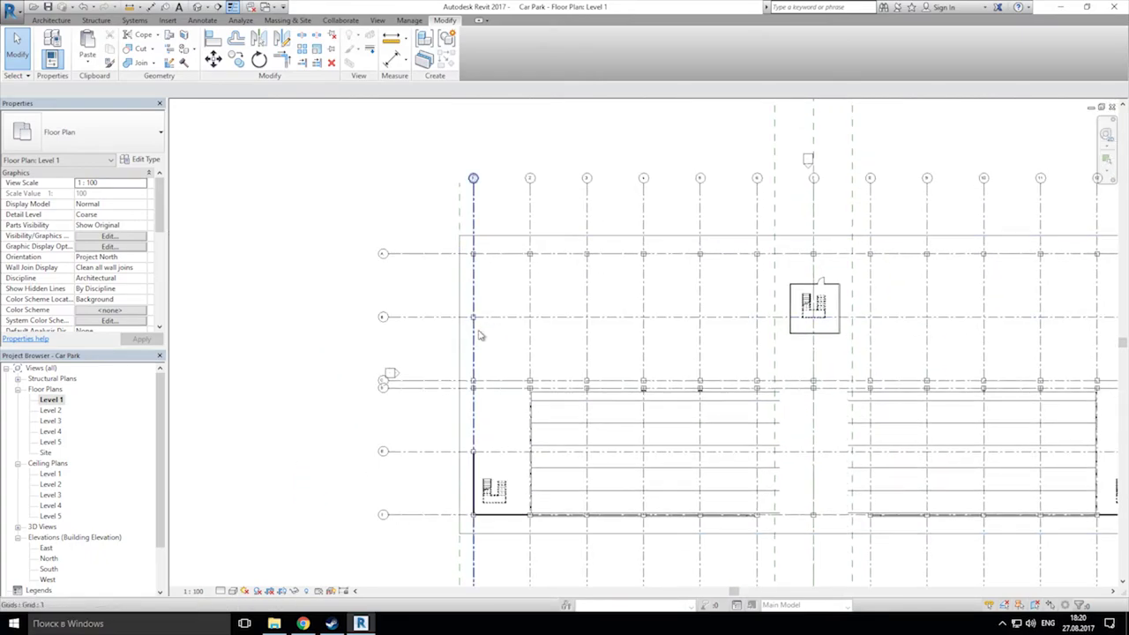
scroll(477, 335, up, 2)
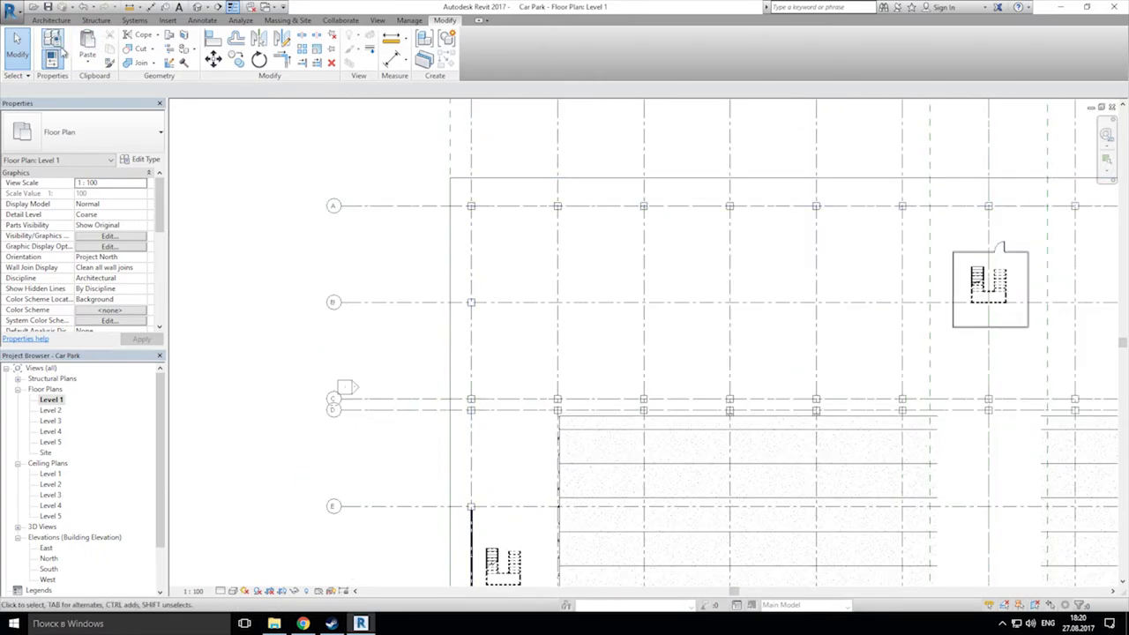
click(51, 19)
click(49, 46)
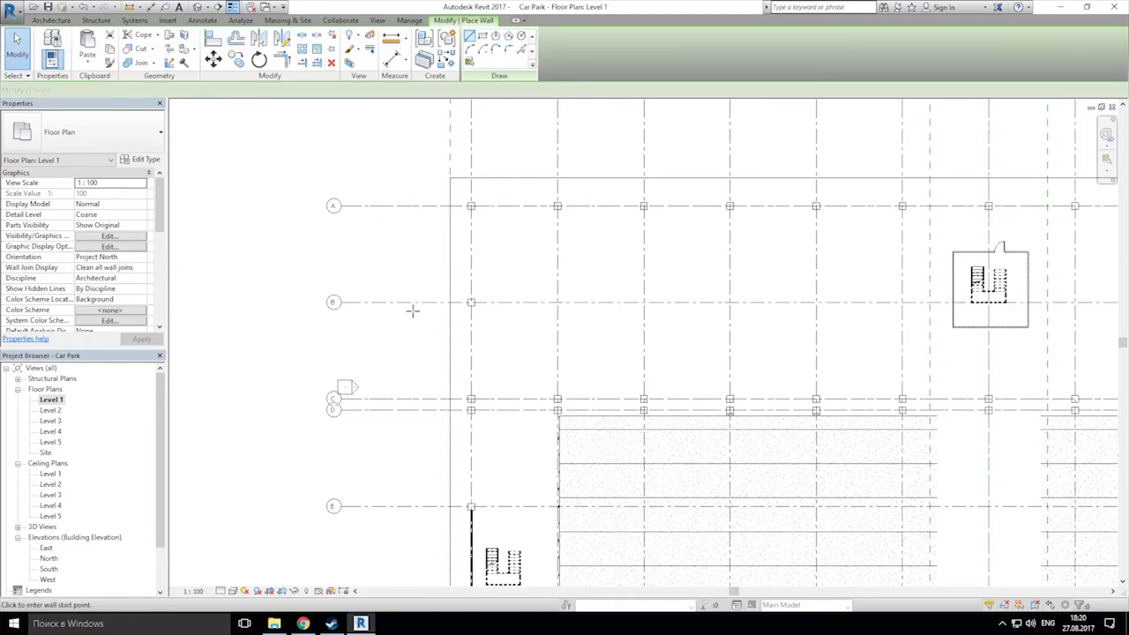
scroll(457, 401, up, 5)
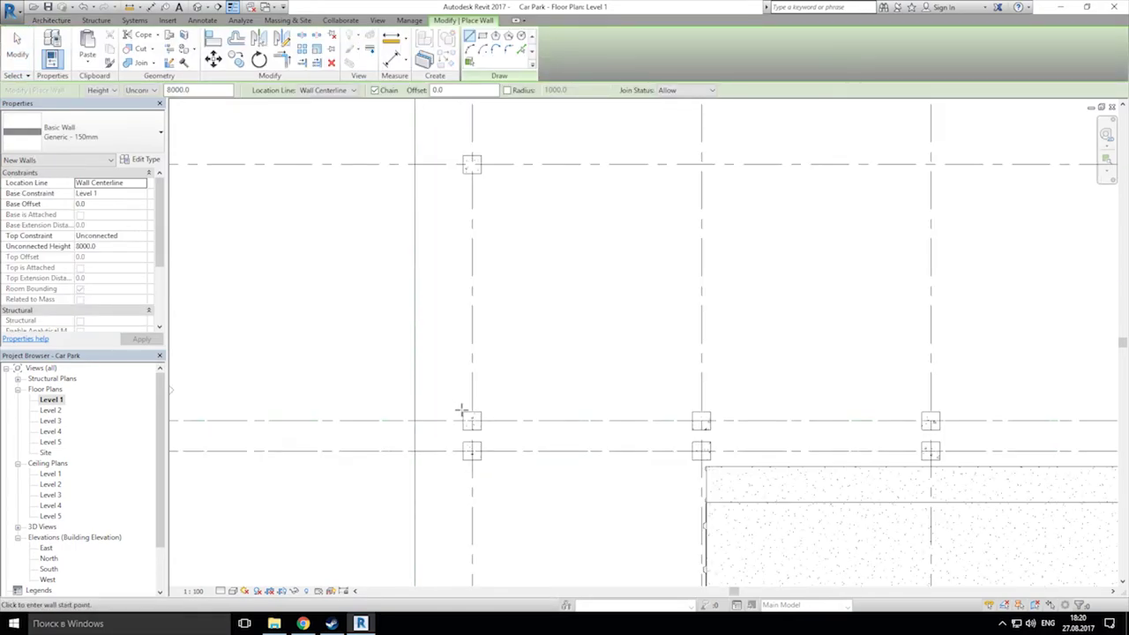
click(462, 412)
middle_drag(464, 168, 439, 443)
click(437, 174)
Step: Continue the chained wall along grid A to the corner column at the building's far end
scroll(573, 287, down, 3)
middle_drag(983, 310, 327, 282)
middle_drag(786, 297, 455, 289)
scroll(630, 197, up, 1)
scroll(543, 207, up, 4)
click(583, 220)
Step: Continue the chained wall from the far grid A corner along the end gridline to the column at grid E
scroll(618, 234, down, 3)
middle_drag(675, 415, 661, 294)
scroll(660, 294, up, 1)
scroll(604, 275, up, 3)
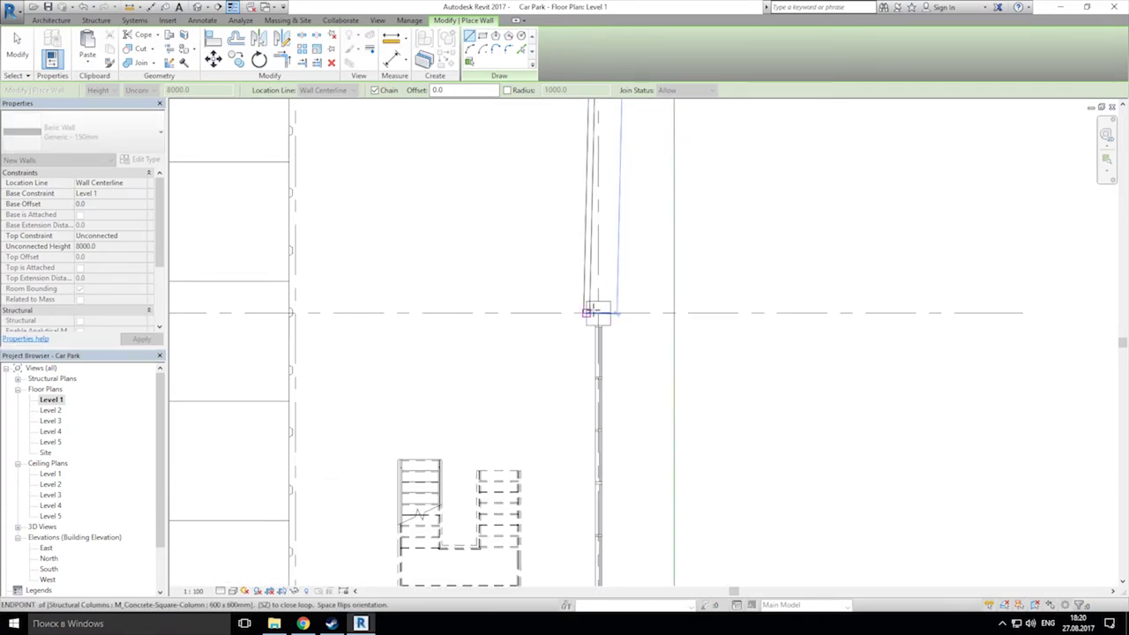
scroll(687, 347, down, 3)
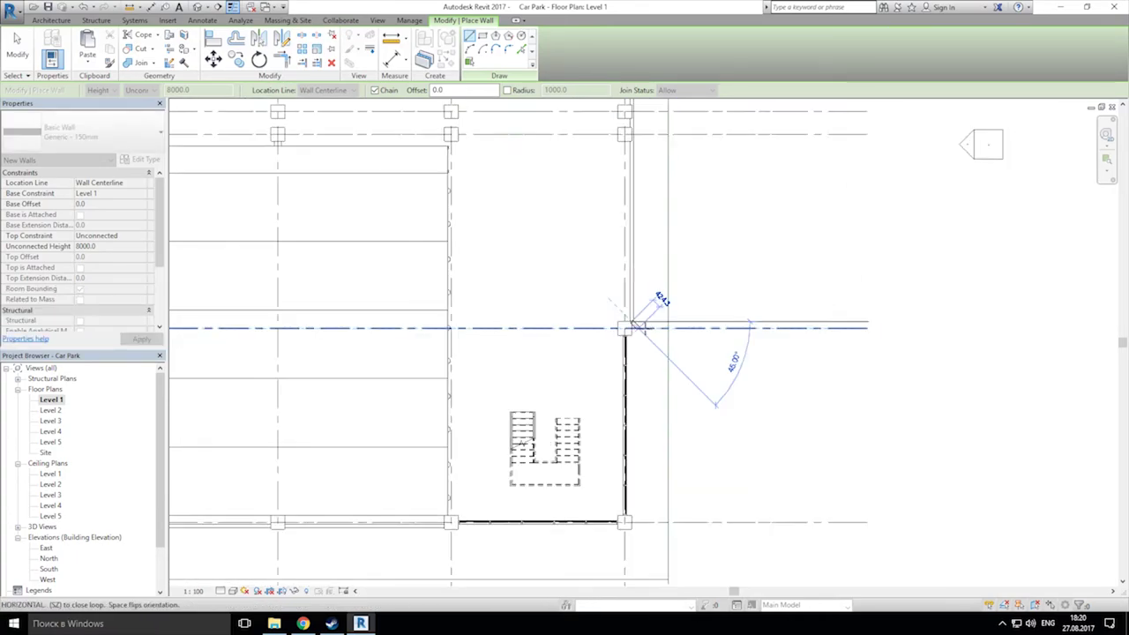
key(Escape)
key(Escape)
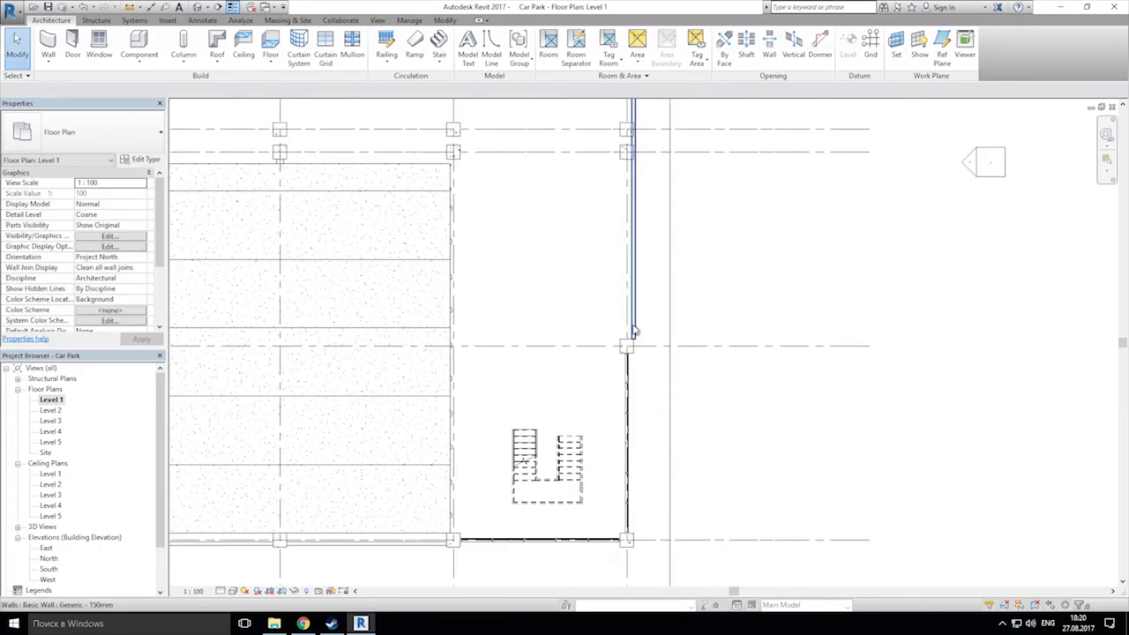
Step: Move the far end wall inward so its outer face is flush with the outer faces of the columns
click(632, 332)
scroll(632, 332, up, 4)
middle_drag(620, 290, 478, 109)
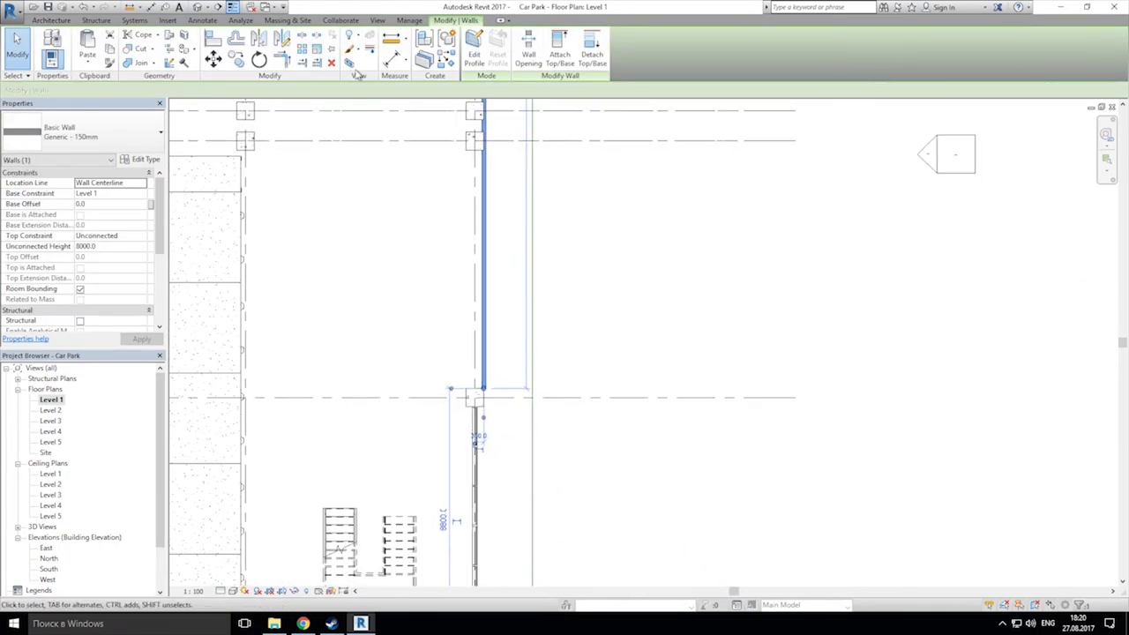
click(213, 58)
scroll(484, 368, up, 5)
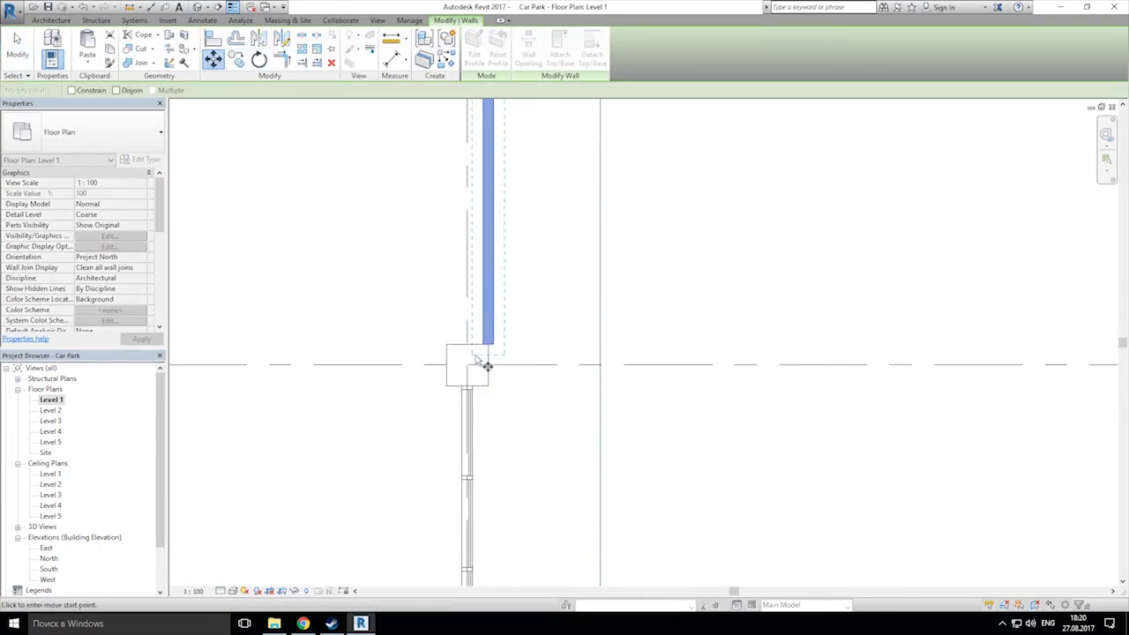
click(510, 326)
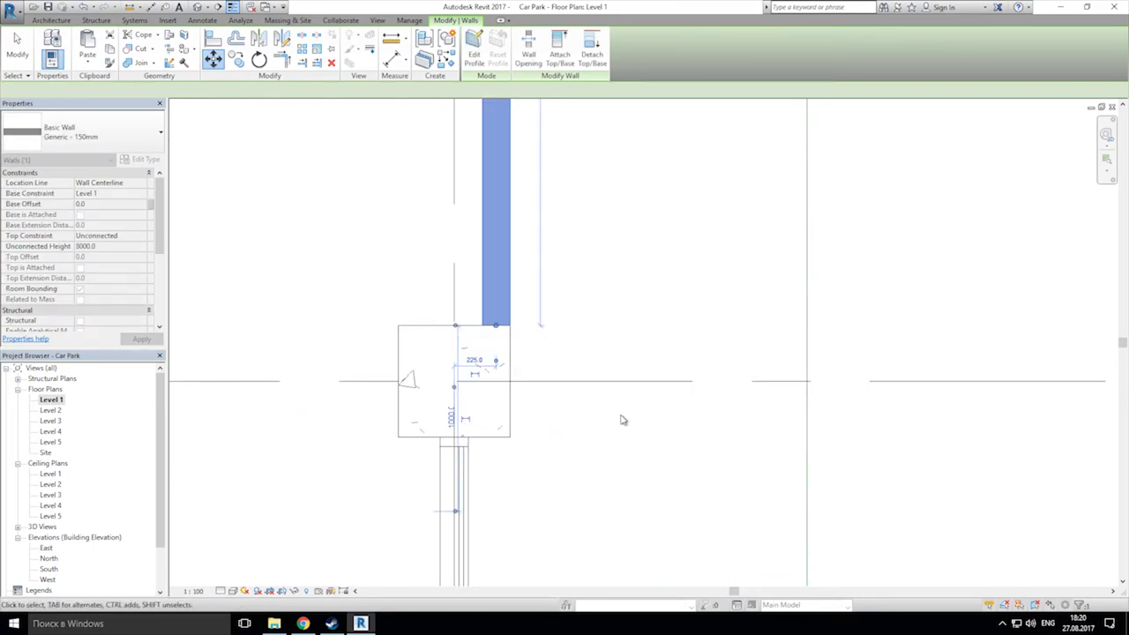
scroll(621, 409, down, 5)
middle_drag(616, 216, 597, 415)
middle_drag(577, 261, 584, 388)
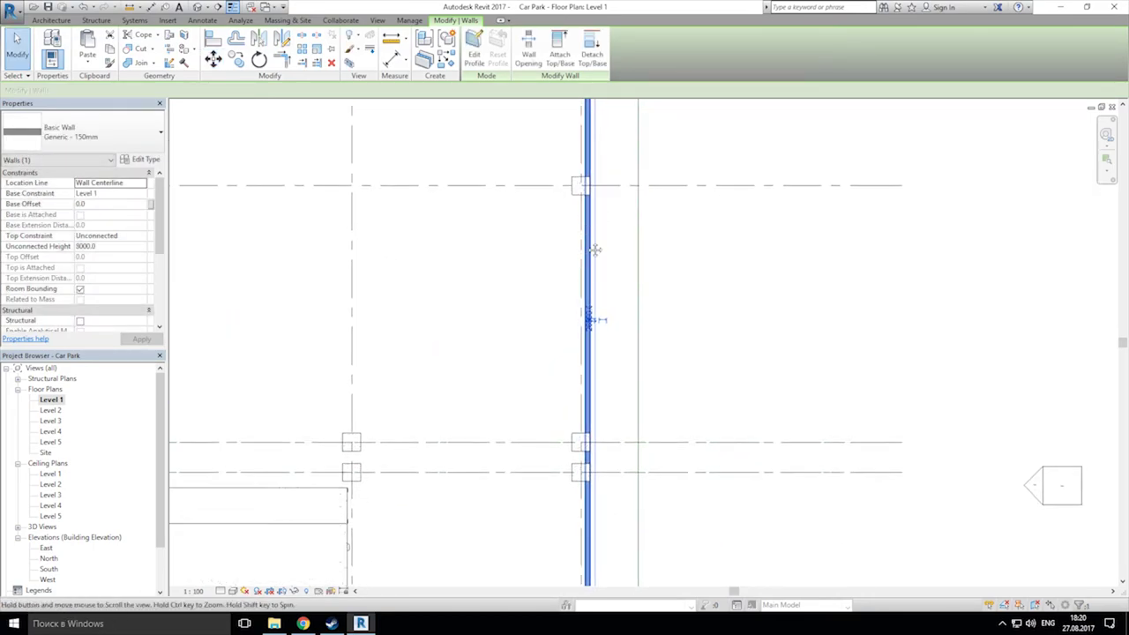
scroll(593, 232, down, 2)
scroll(583, 225, up, 4)
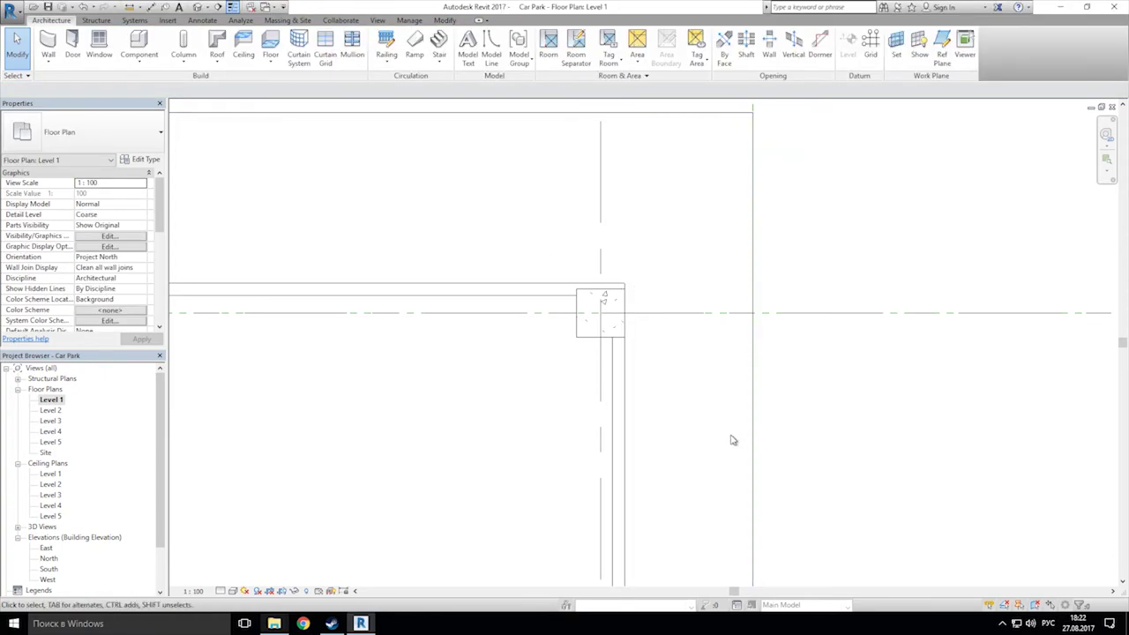
Step: Move the grid 1 wall inward so its outer face is flush with the outer faces of the columns
scroll(652, 433, down, 4)
middle_drag(445, 363, 1118, 340)
middle_drag(298, 388, 1118, 321)
scroll(557, 230, up, 3)
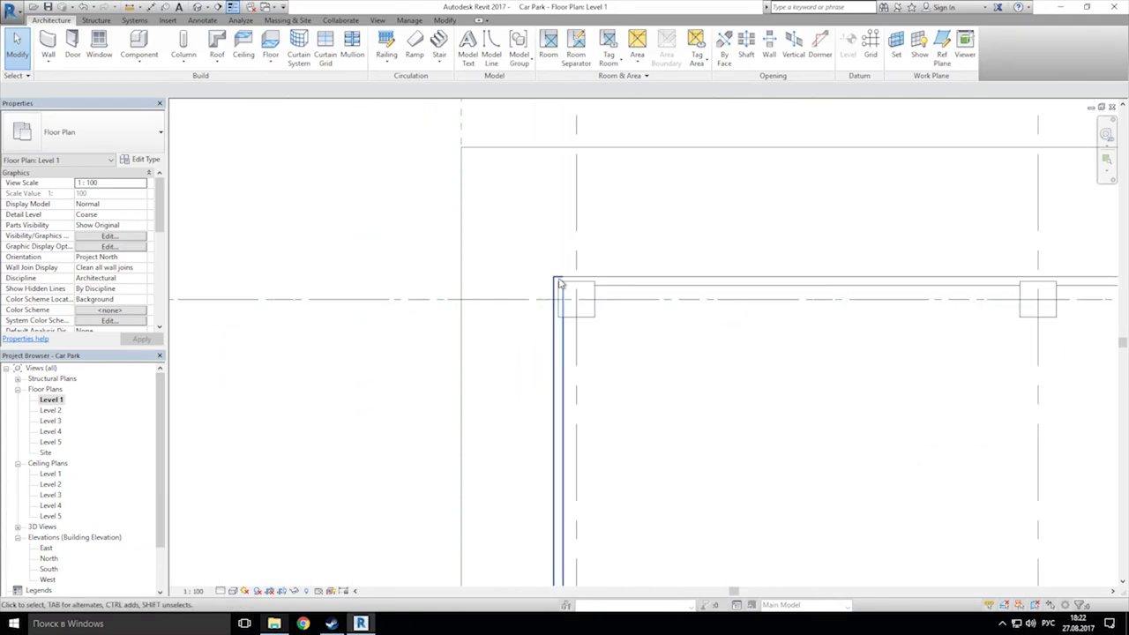
click(557, 287)
scroll(576, 338, up, 2)
click(529, 317)
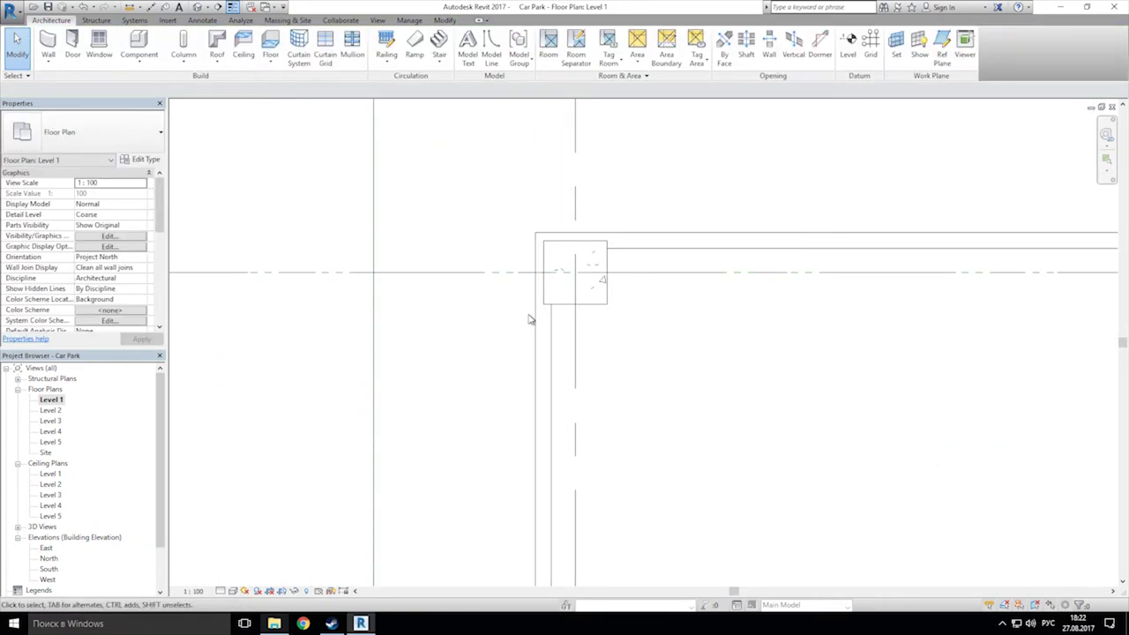
click(538, 318)
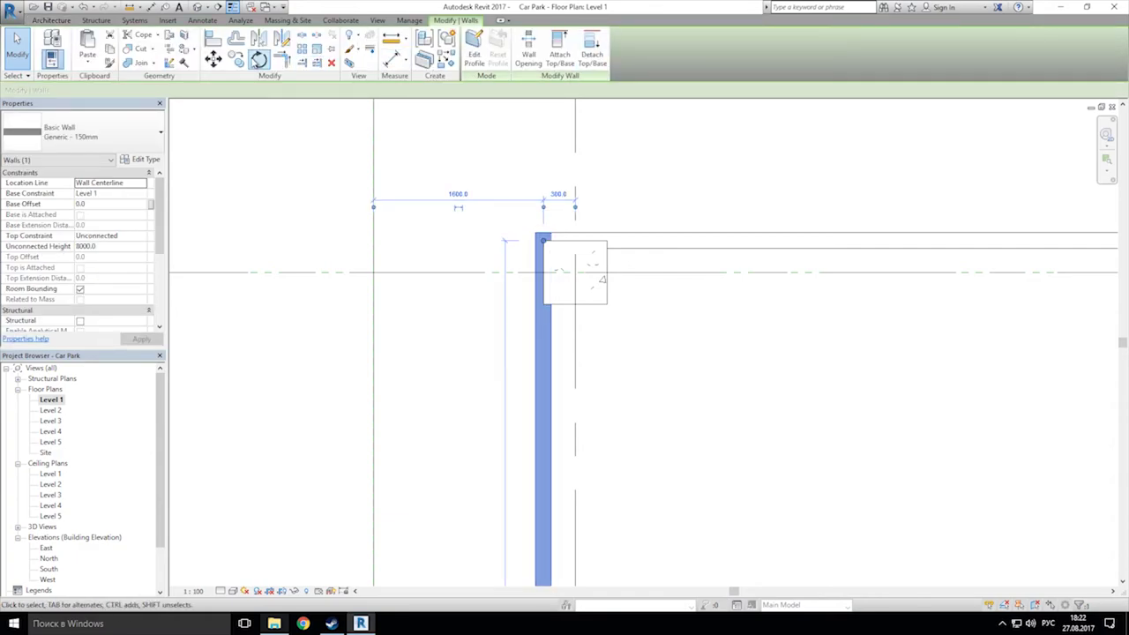
click(215, 59)
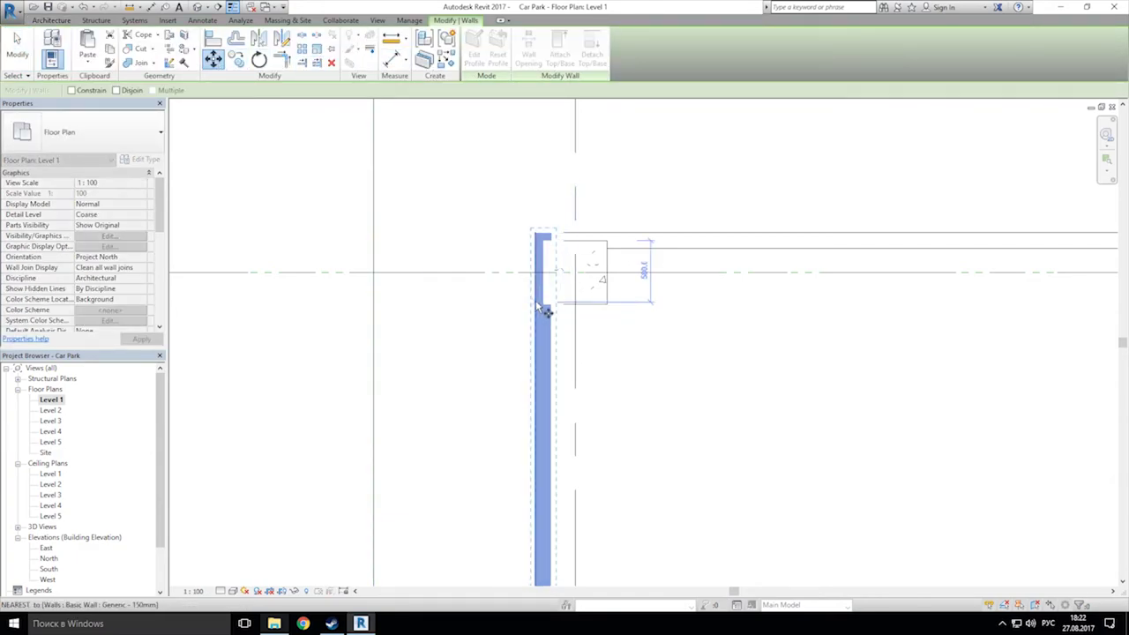
click(535, 240)
click(543, 241)
click(473, 249)
Step: Extend the grid 1 wall from grid C to the column at grid E beside the stairwell glazing
scroll(547, 231, down, 6)
middle_drag(536, 508, 505, 176)
scroll(509, 323, up, 3)
middle_drag(519, 234, 533, 272)
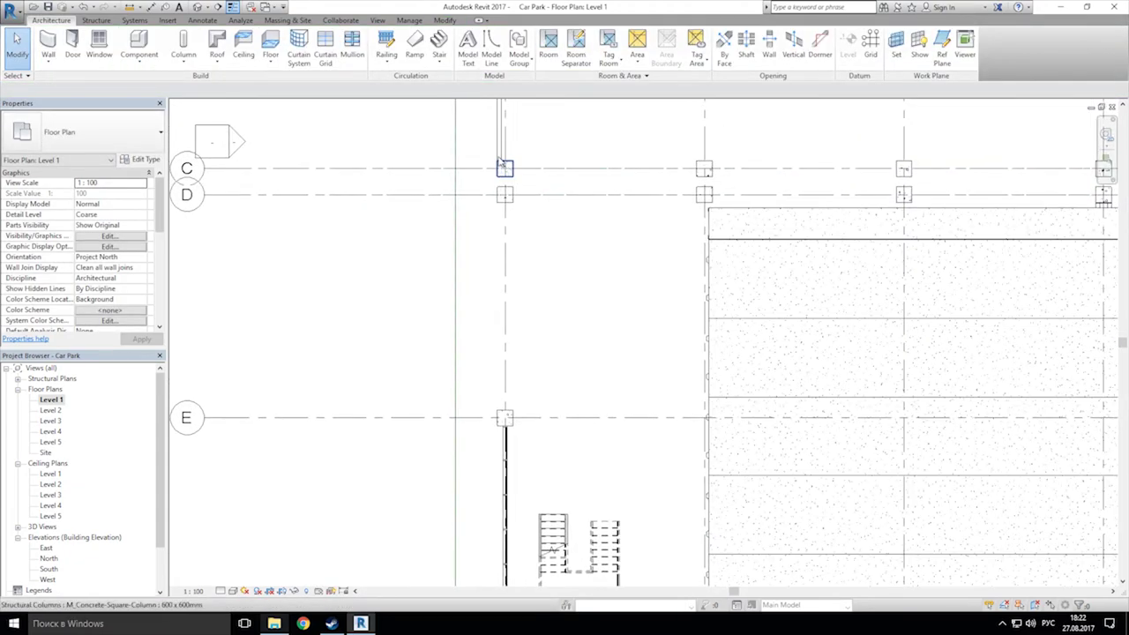
click(499, 154)
key(r)
key(s)
click(500, 166)
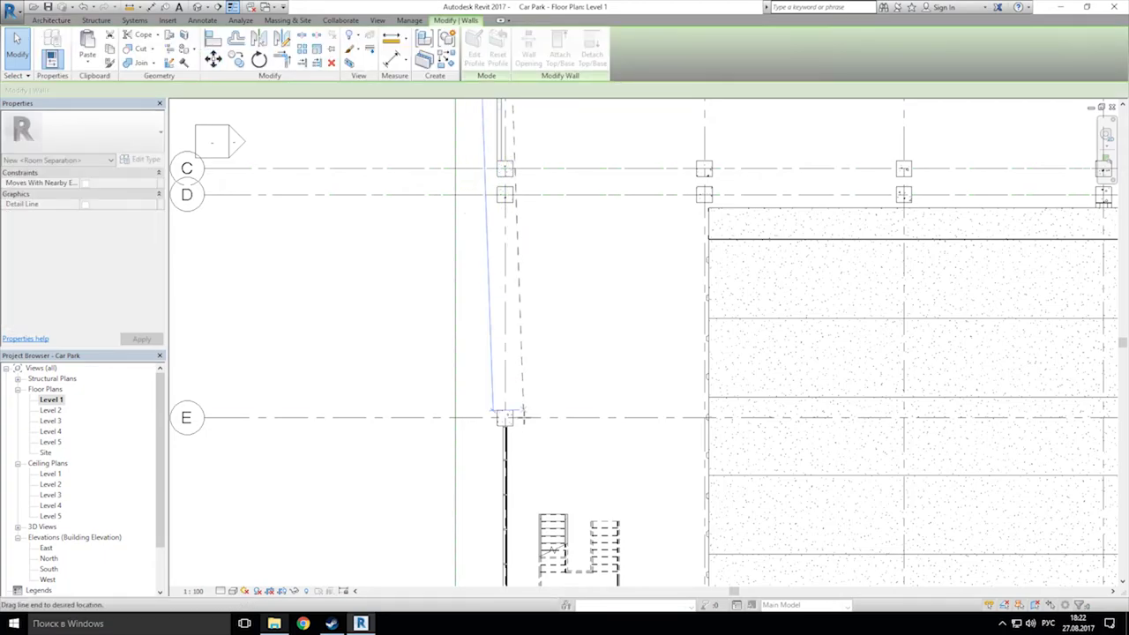
drag(500, 412, 500, 416)
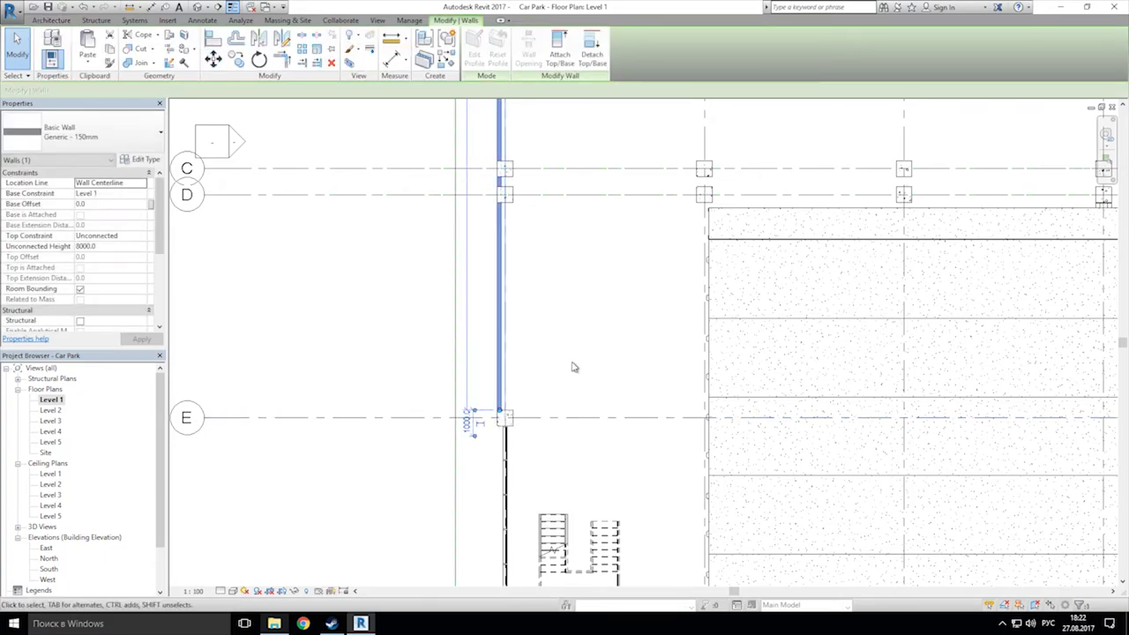
click(709, 352)
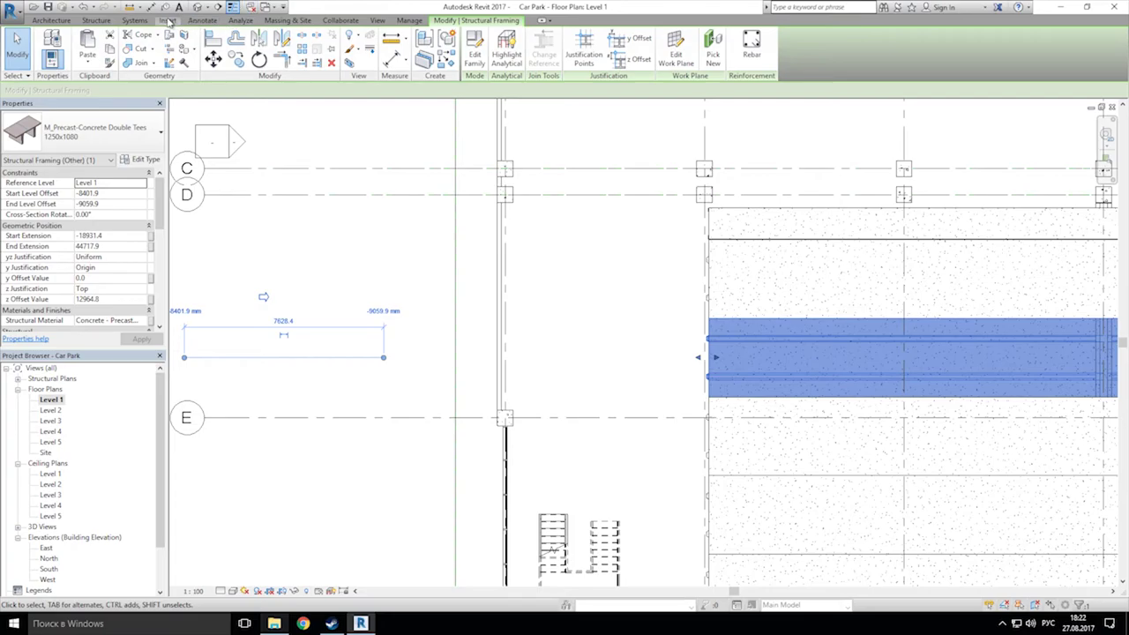
Step: Open the 3D view and set the grid 1 side wall's unconnected height to 1500 mm
click(199, 8)
shift+middle_drag(355, 335, 594, 328)
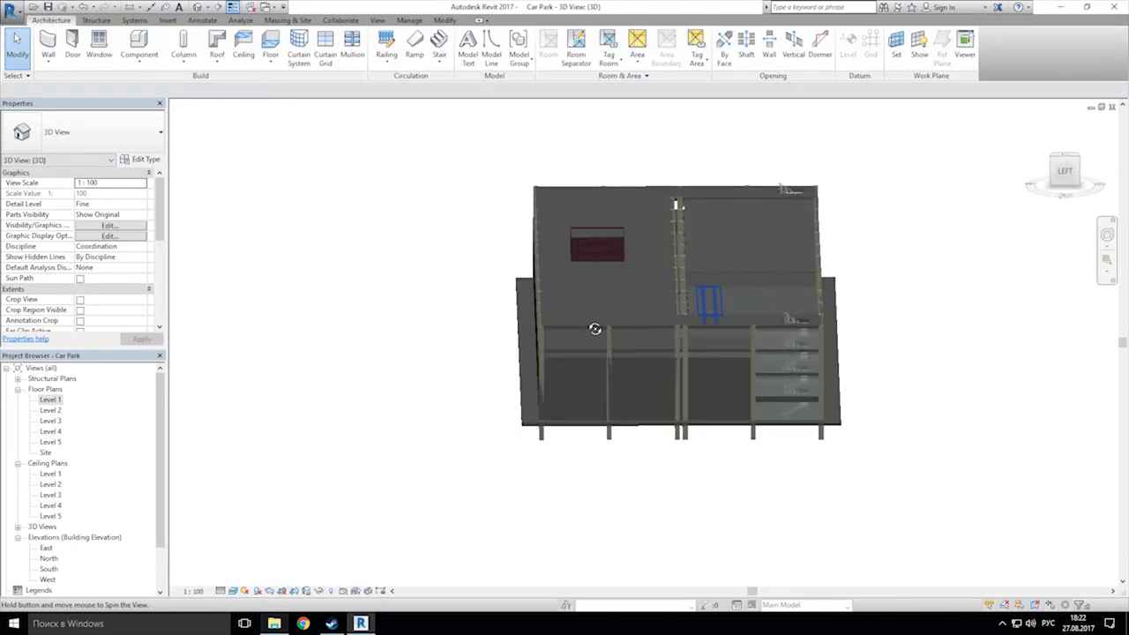
scroll(600, 381, up, 2)
shift+middle_drag(600, 382, 637, 234)
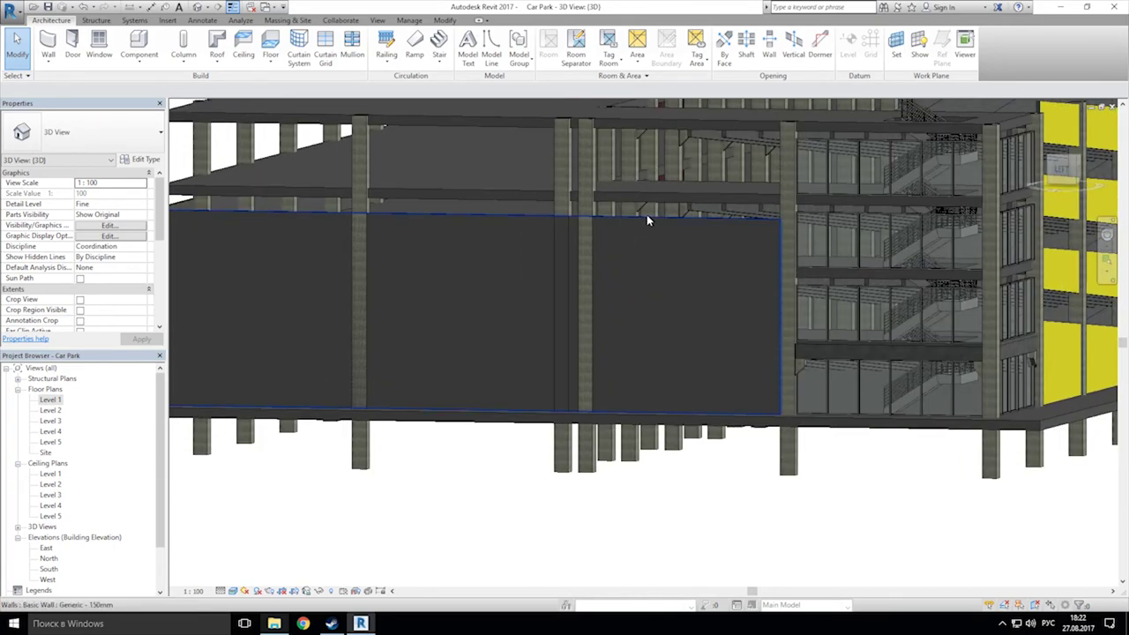
click(637, 234)
click(110, 248)
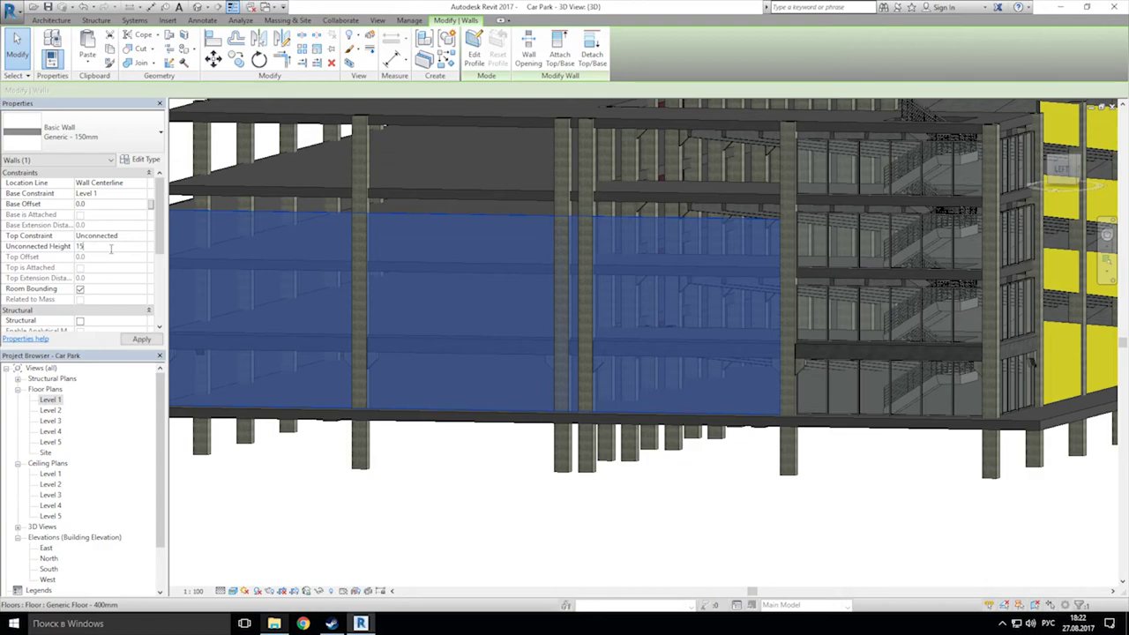
click(141, 340)
Step: Set the long back wall's unconnected height to 1500 mm
shift+middle_drag(429, 496, 547, 520)
middle_drag(448, 397, 577, 388)
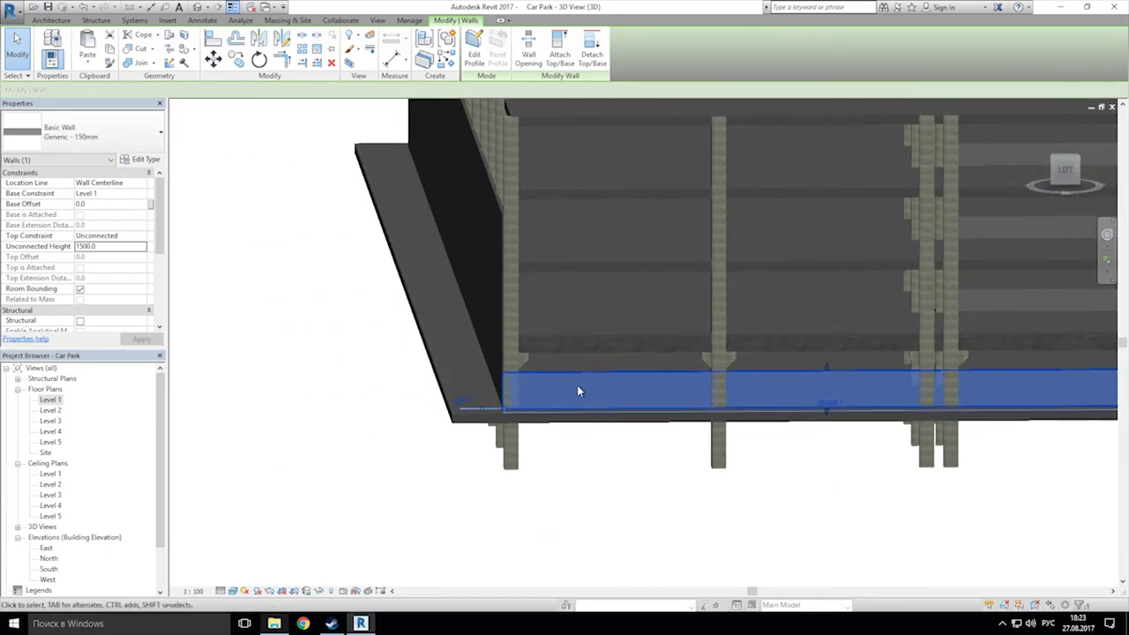
click(496, 207)
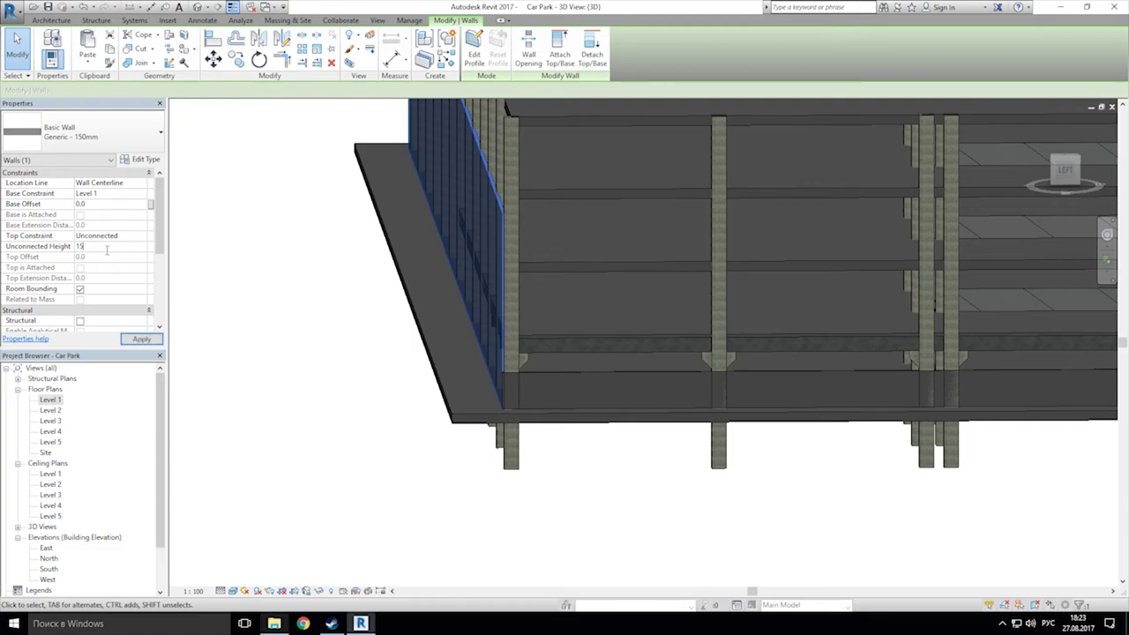
click(142, 340)
click(298, 264)
Step: Set the unconnected height of the side wall at the opposite end of the building to 1500 mm
shift+middle_drag(300, 265, 877, 296)
middle_drag(278, 339, 509, 327)
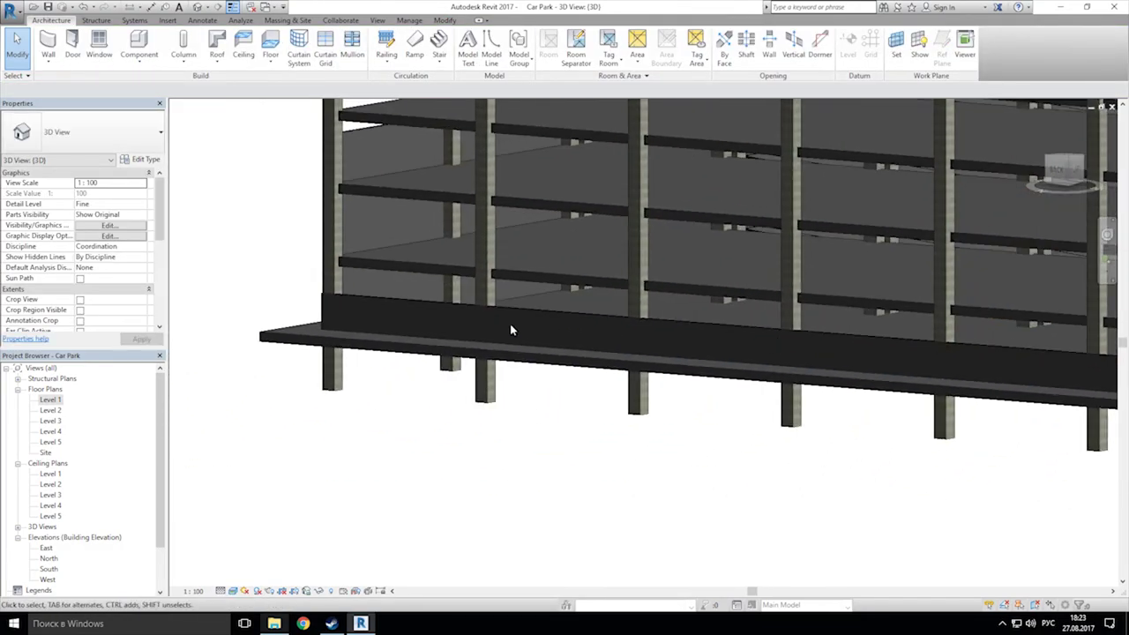
shift+middle_drag(424, 408, 563, 407)
middle_drag(292, 365, 691, 288)
click(571, 240)
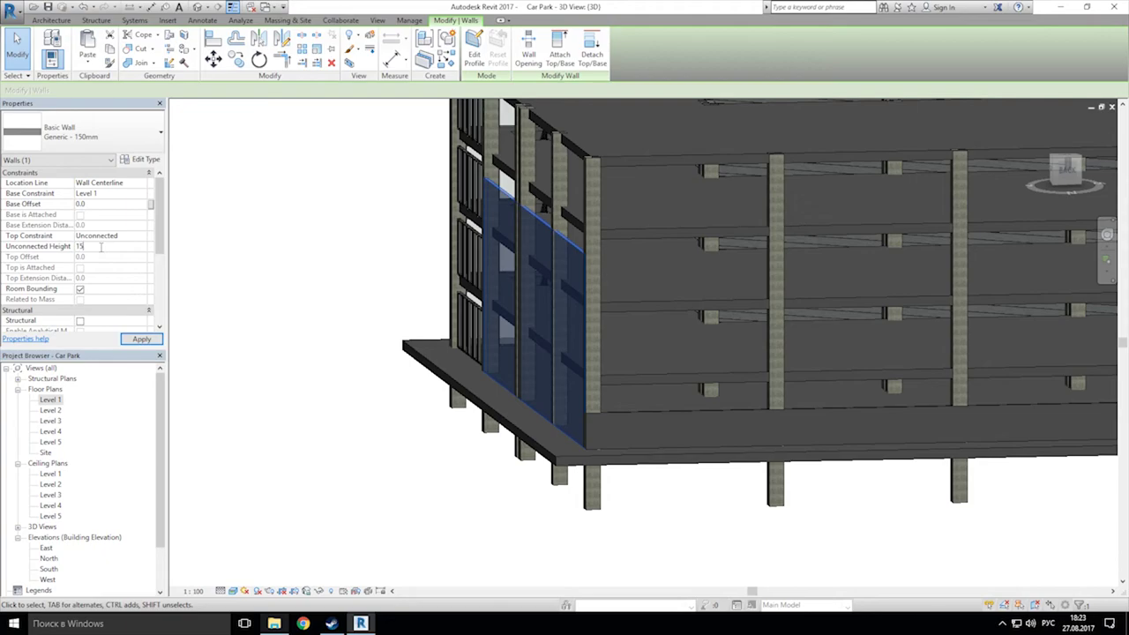
click(357, 491)
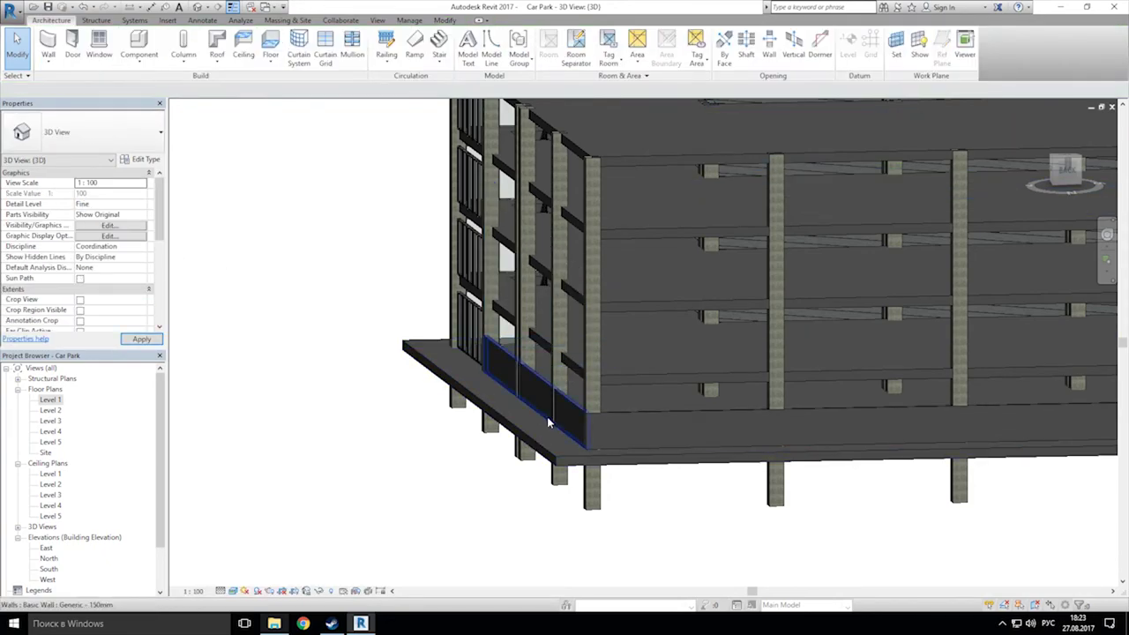
Step: Copy the back wall and both side walls and paste them aligned to Levels 2, 3, 4 and 5
click(569, 411)
ctrl+click(658, 424)
shift+middle_drag(658, 424, 573, 325)
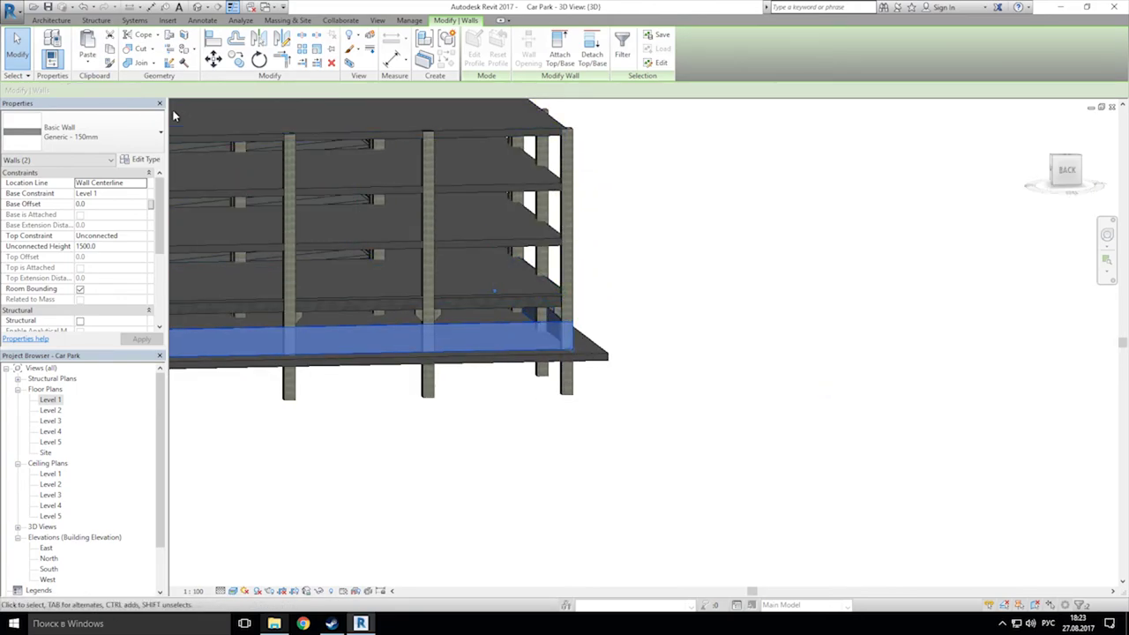
click(89, 57)
click(133, 106)
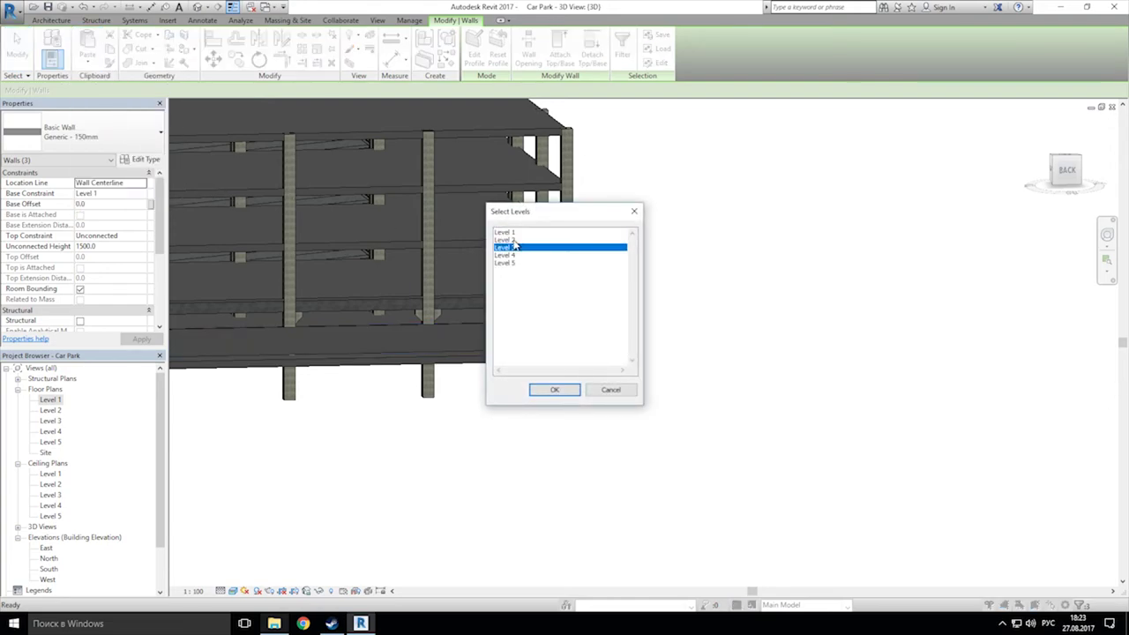
click(554, 390)
click(725, 377)
Step: Extend the Level 5 side wall on grid 1 past the stairwell to the front corner column
scroll(743, 363, down, 3)
shift+middle_drag(806, 343, 633, 353)
scroll(743, 332, up, 6)
click(550, 276)
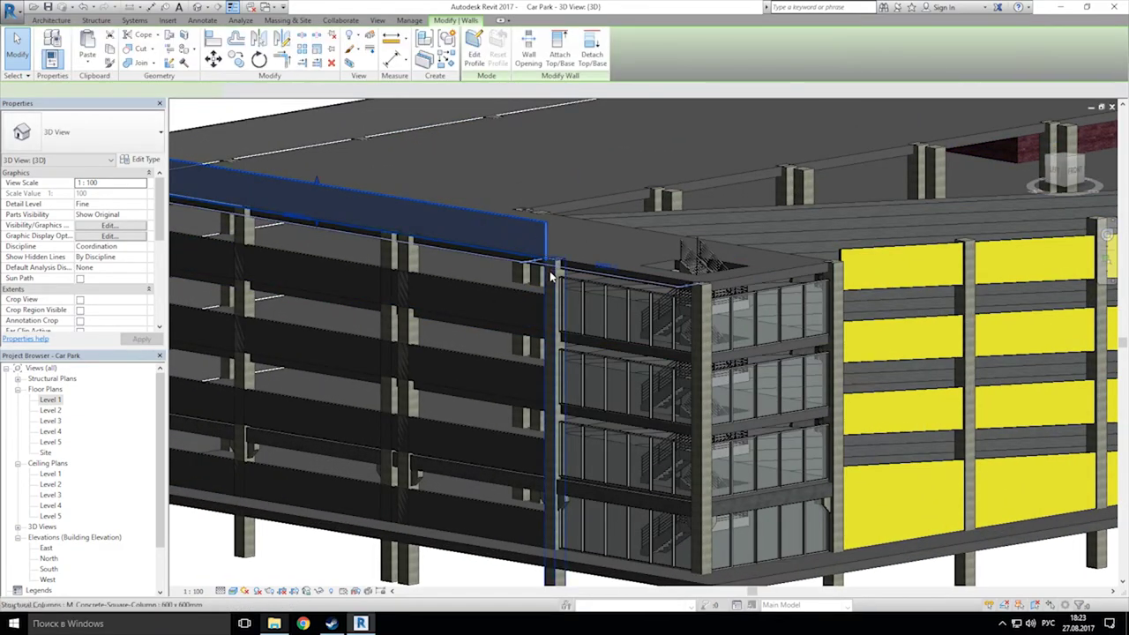
drag(547, 262, 702, 284)
shift+middle_drag(843, 225, 480, 384)
click(274, 444)
mouse_move(290, 455)
shift+middle_down()
mouse_move(348, 431)
mouse_move(336, 484)
shift+middle_up()
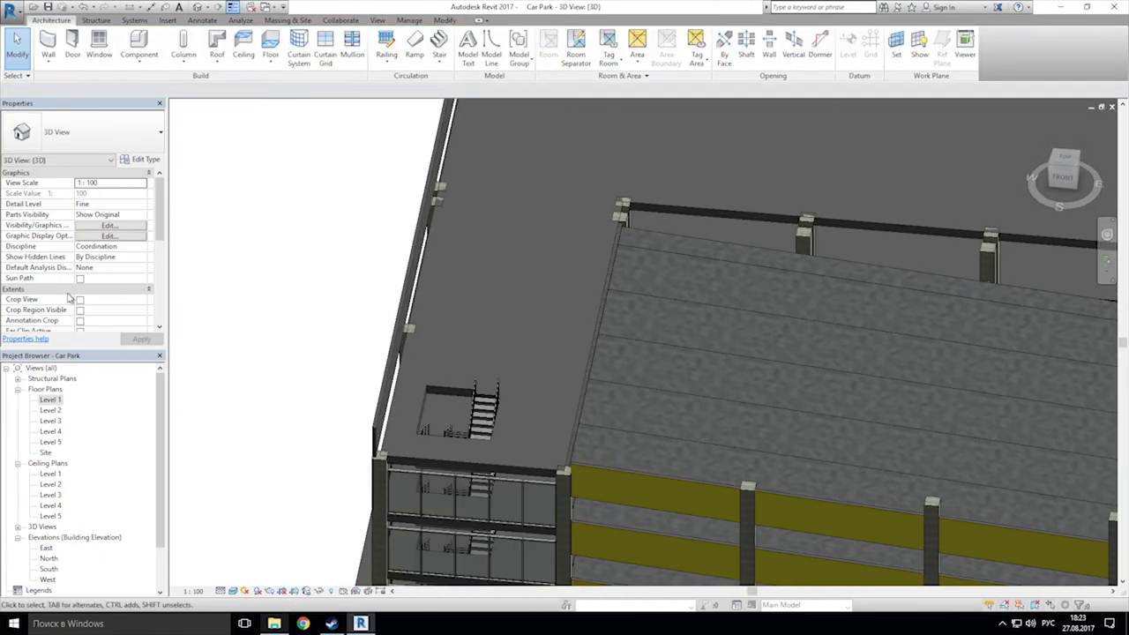
Step: Edit the Level 5 floor boundary in plan, moving its side edge along grid 1 out to the side wall's outer face
double_click(51, 442)
scroll(373, 376, down, 4)
middle_drag(331, 419, 597, 329)
scroll(512, 371, up, 10)
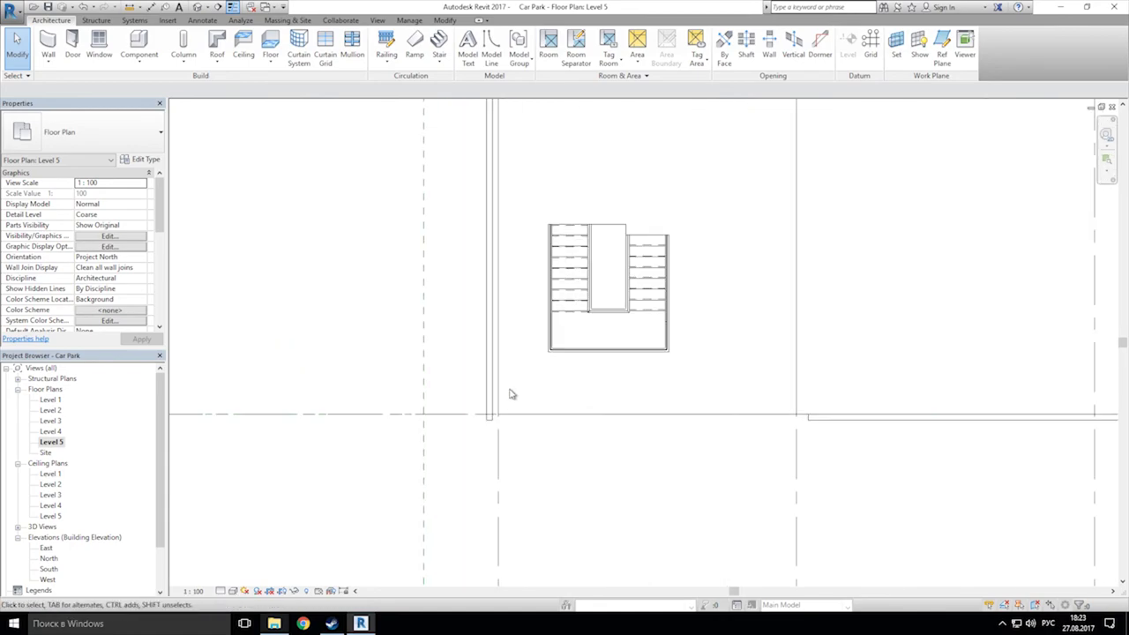
click(483, 419)
scroll(477, 394, down, 2)
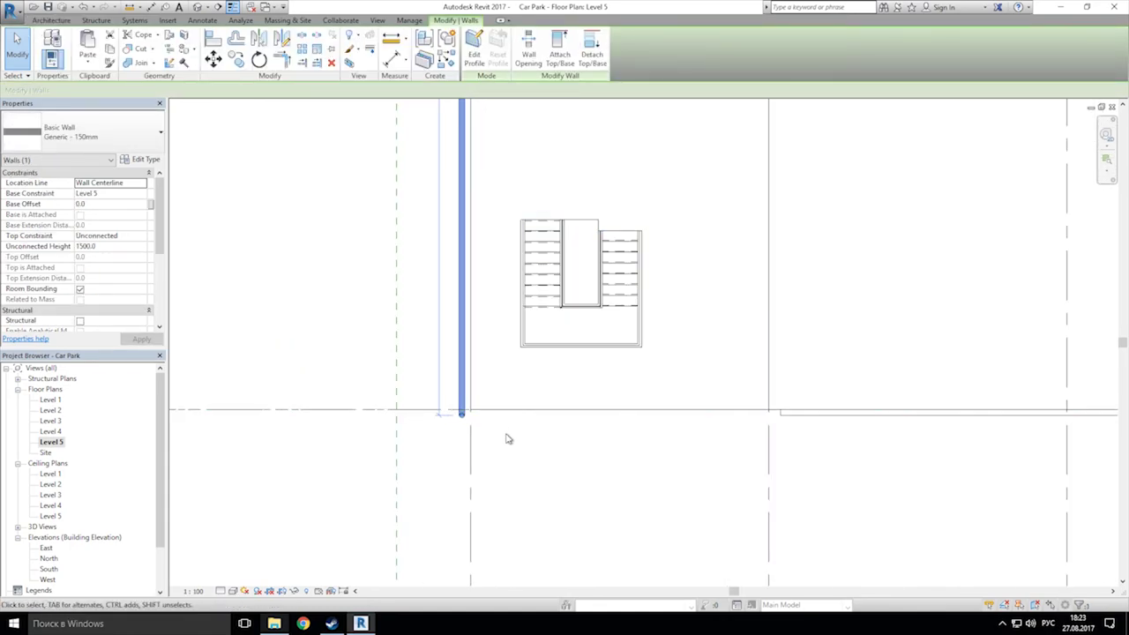
click(507, 438)
scroll(476, 379, up, 3)
double_click(466, 411)
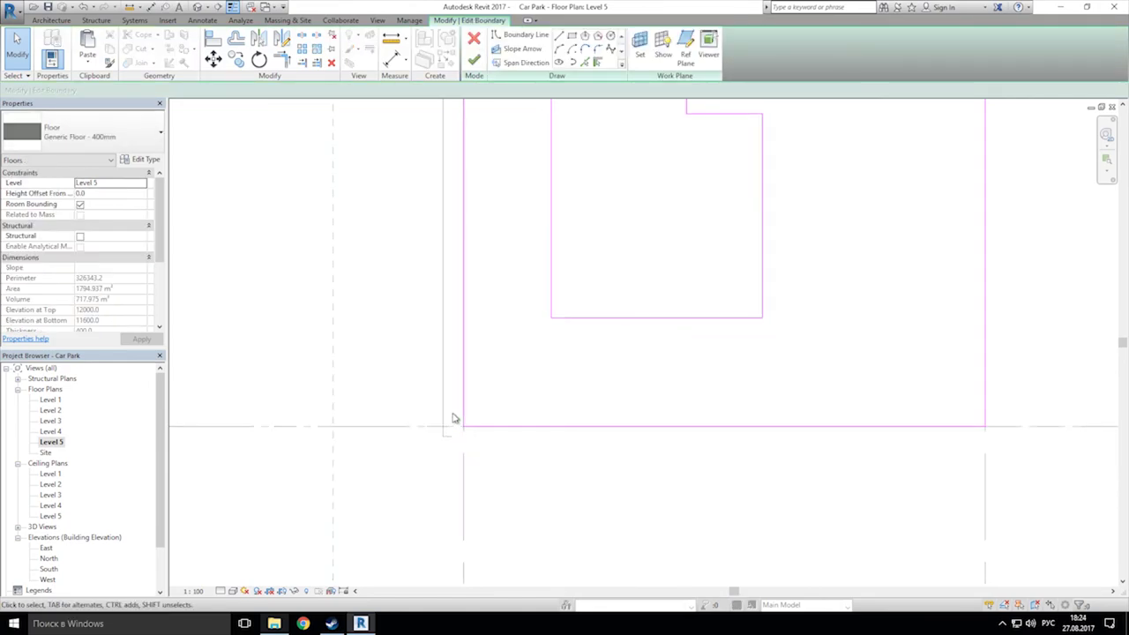
drag(466, 421, 444, 425)
Step: Move the back edge of the Level 5 floor boundary out to the back wall's outer face
scroll(554, 360, down, 4)
middle_drag(593, 177, 526, 511)
middle_drag(477, 132, 471, 434)
scroll(463, 428, up, 2)
scroll(459, 538, up, 2)
drag(455, 521, 461, 494)
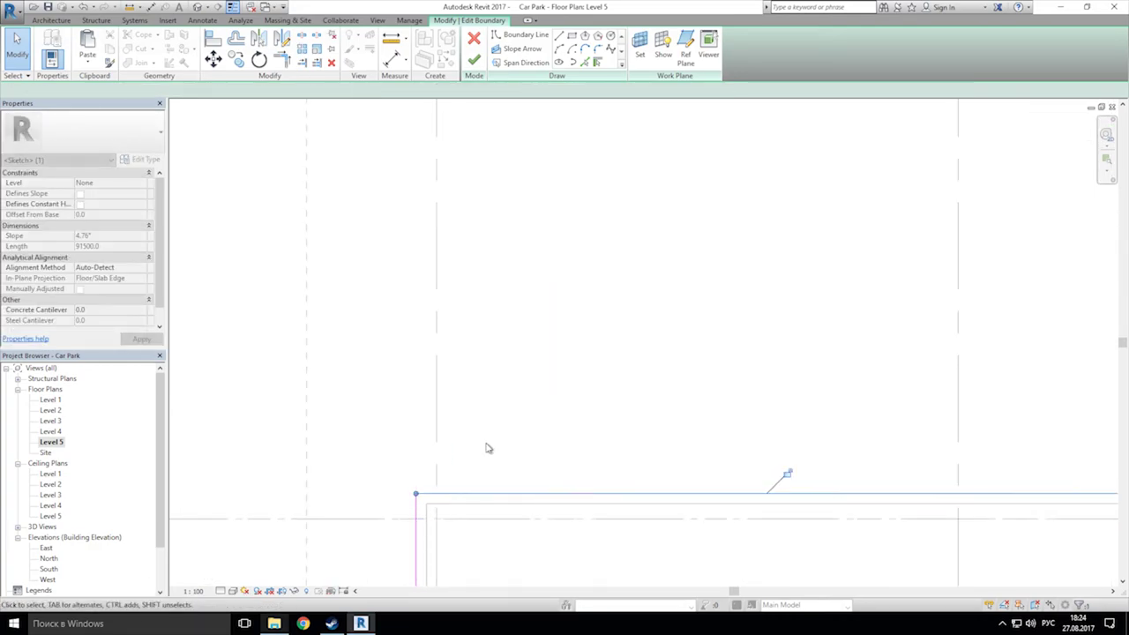
click(479, 461)
Step: Align the floor boundary's opposite side edge, near grid 13, with that side wall's outer face and finish the floor sketch
scroll(499, 432, down, 4)
scroll(500, 433, down, 2)
middle_drag(769, 437, 590, 383)
middle_drag(1102, 447, 599, 315)
scroll(578, 299, up, 5)
click(572, 310)
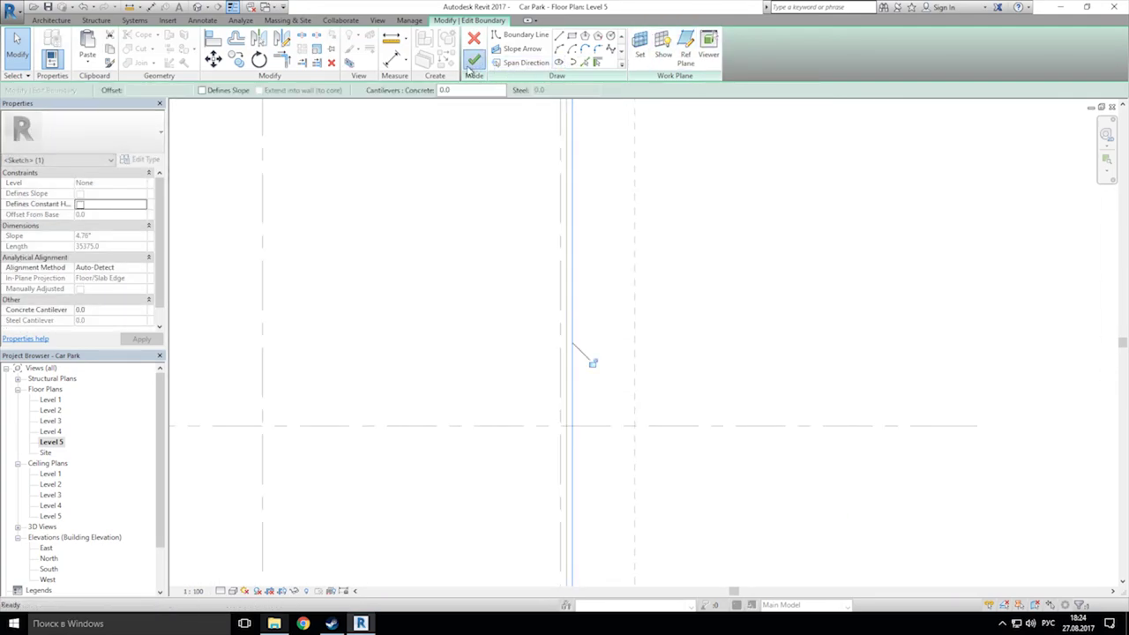
click(473, 62)
Step: Check the front stairwell corner in 3D and set the Level 5 floor plan's visual style to Wireframe
click(194, 7)
shift+middle_drag(570, 302, 511, 355)
scroll(512, 354, up, 6)
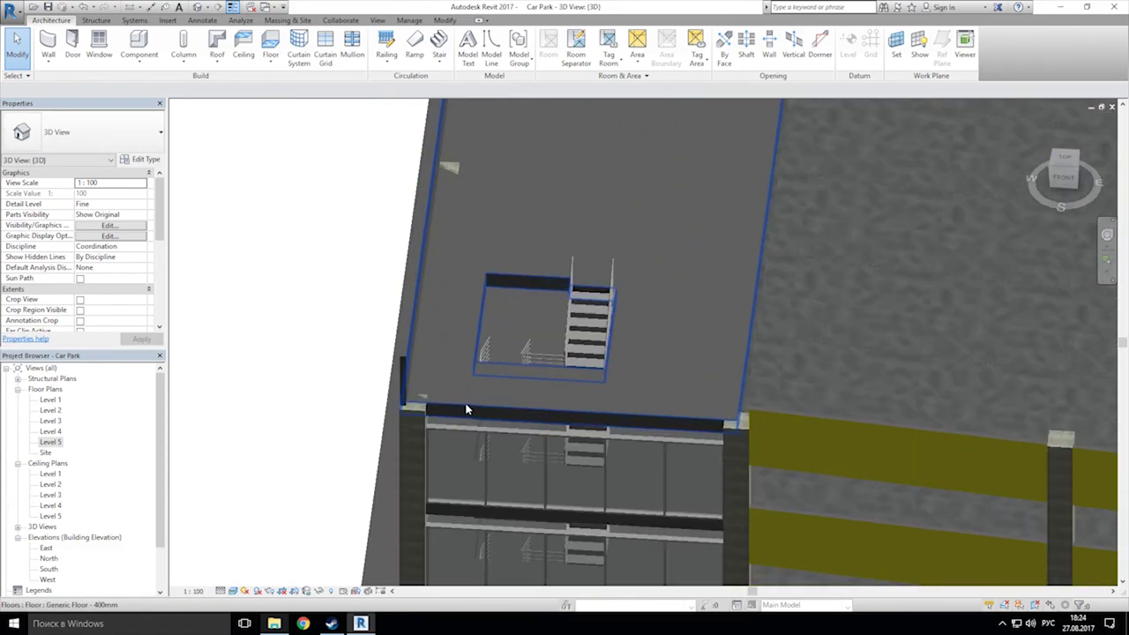
scroll(474, 450, up, 3)
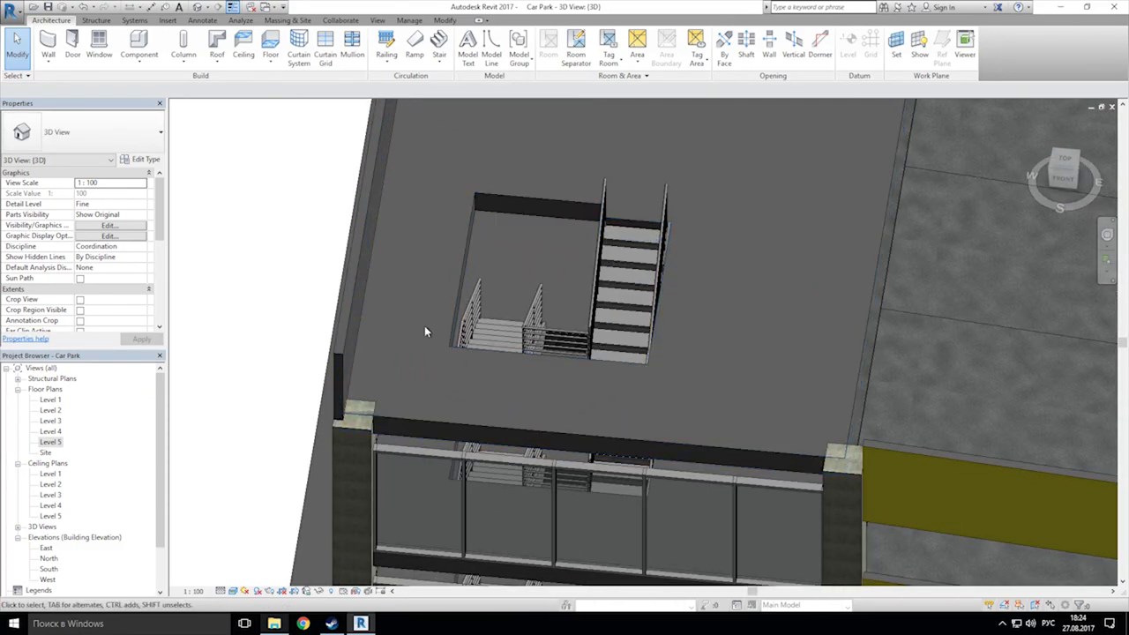
click(48, 44)
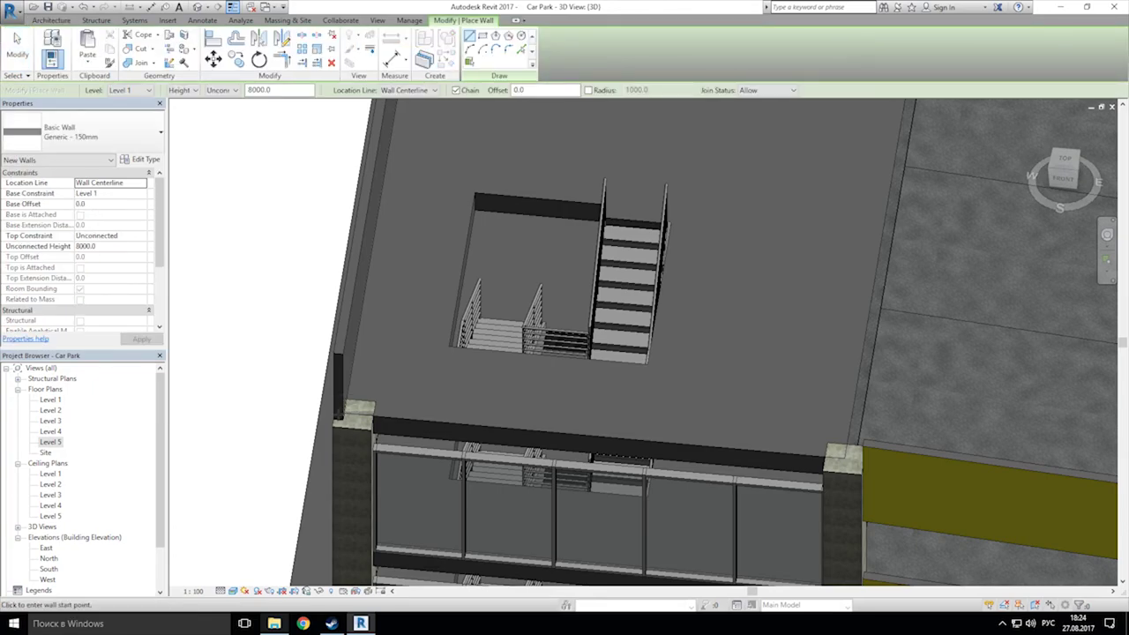
double_click(50, 442)
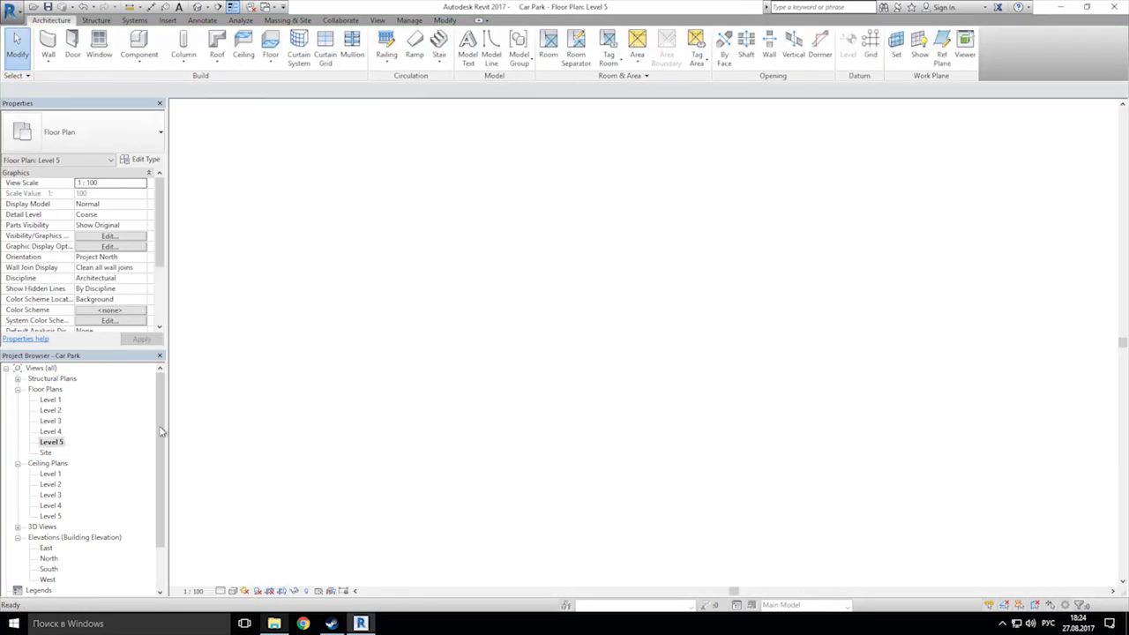
scroll(448, 350, down, 6)
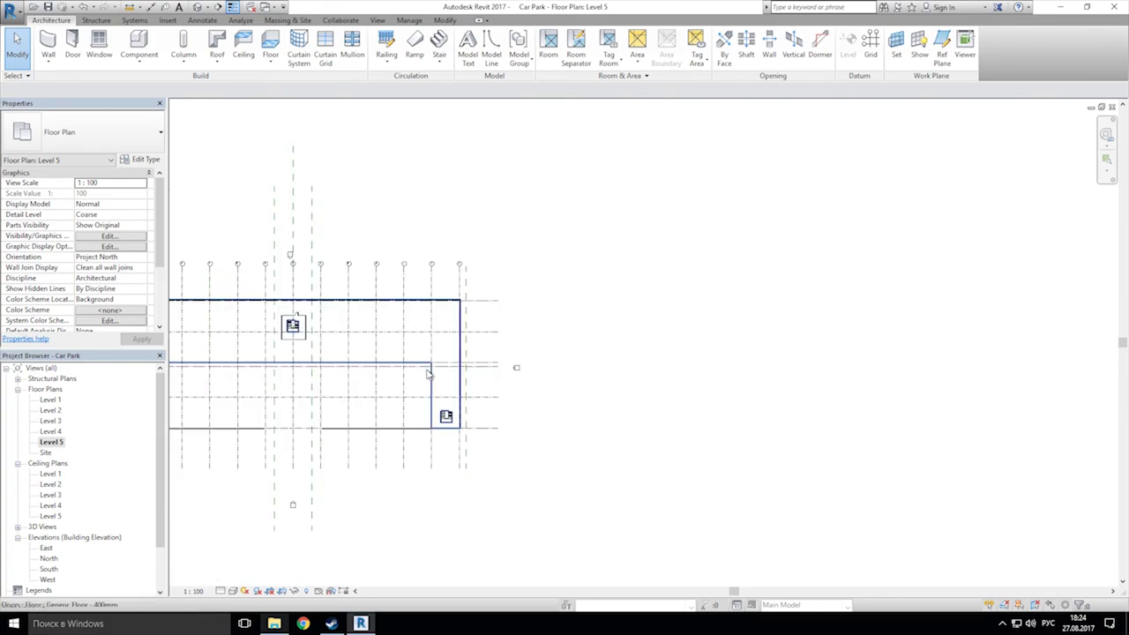
scroll(533, 364, up, 3)
scroll(534, 364, up, 5)
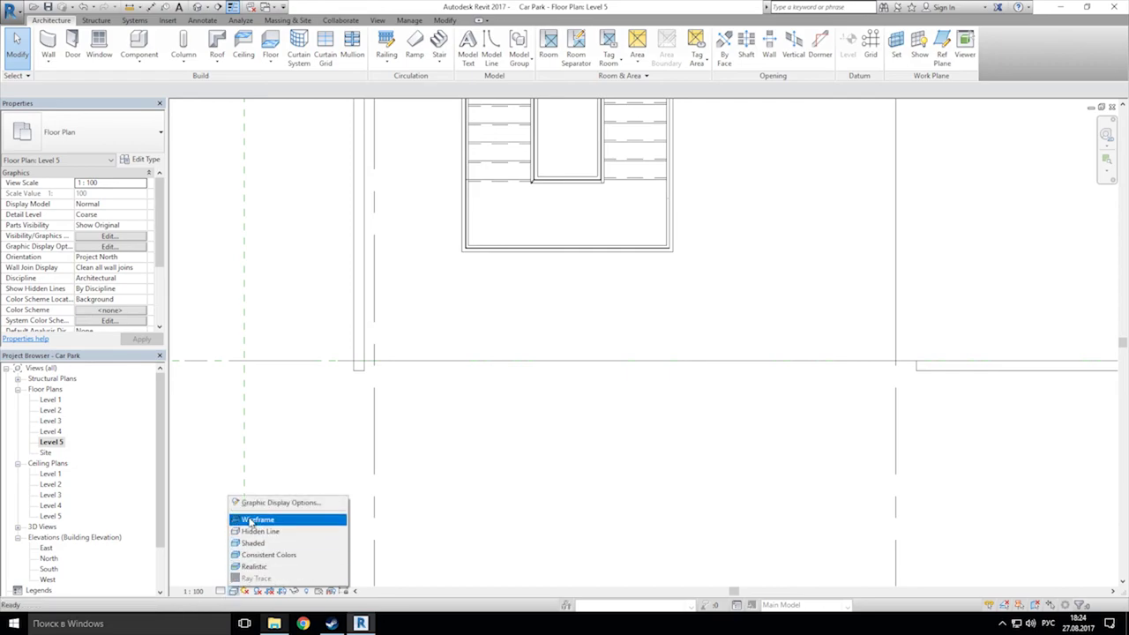
click(249, 520)
Step: Draw a 150mm wall on Level 5 across the front stairwell bay, from the grid 1 side wall to the existing front wall
click(48, 42)
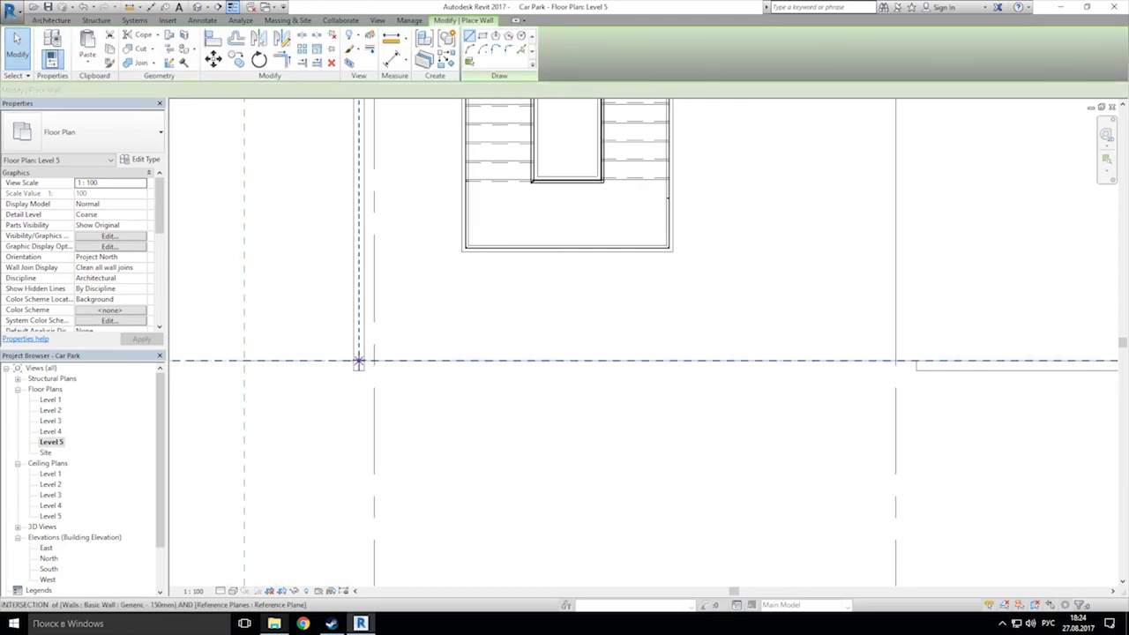
click(359, 362)
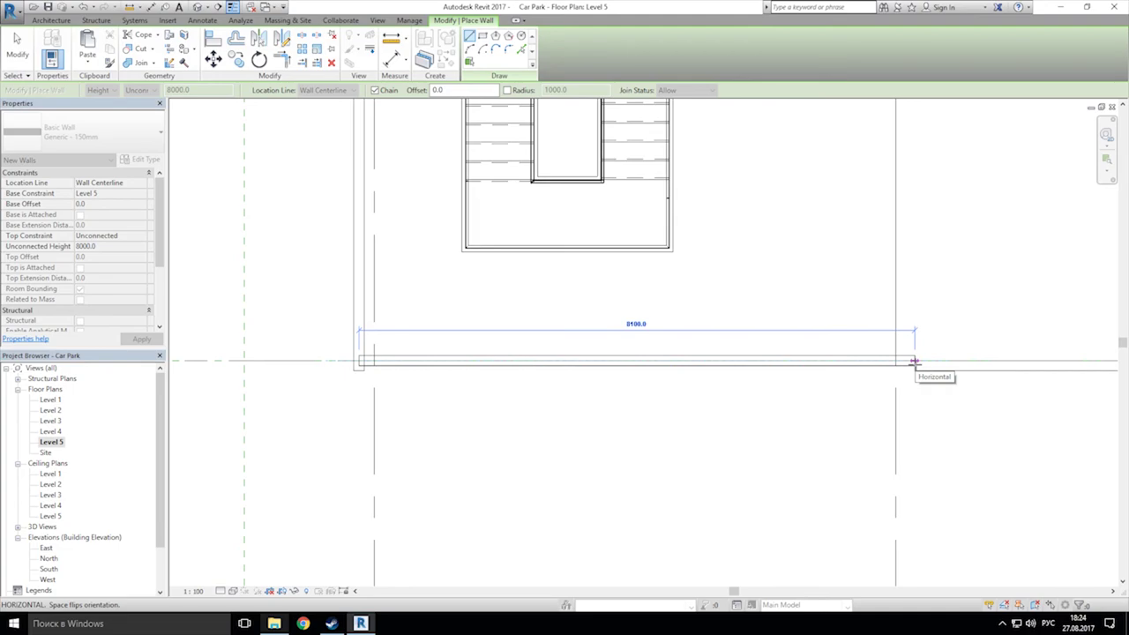
click(918, 361)
middle_drag(957, 352, 674, 330)
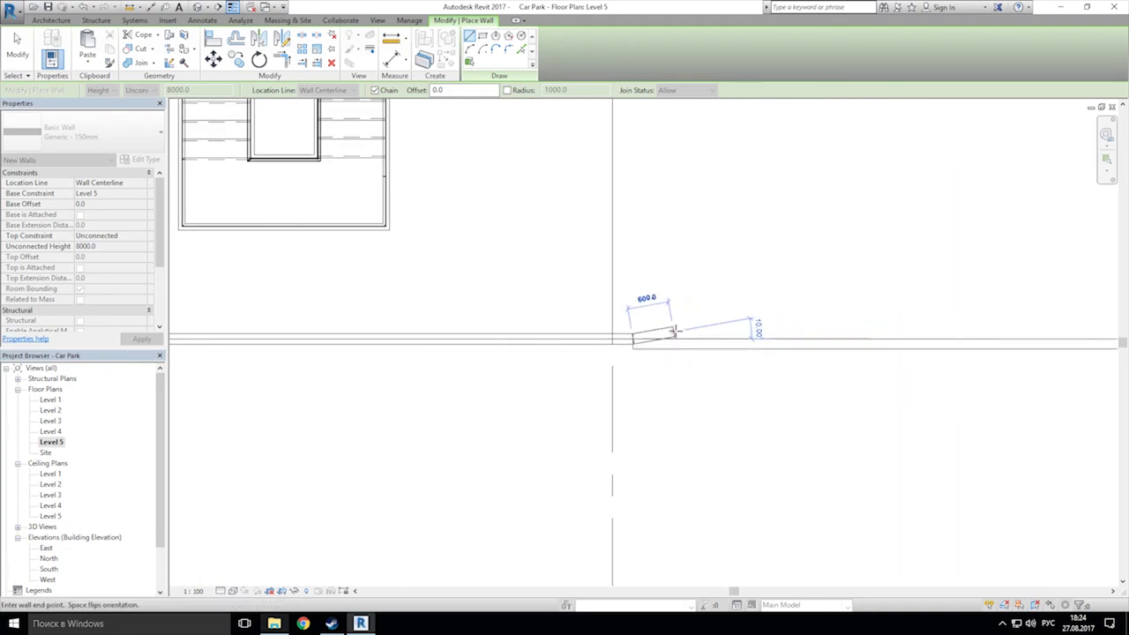
scroll(676, 330, up, 2)
key(Escape)
key(Escape)
Step: Move the new stairwell front wall outward by 75 mm to line up with the adjoining front wall
click(602, 343)
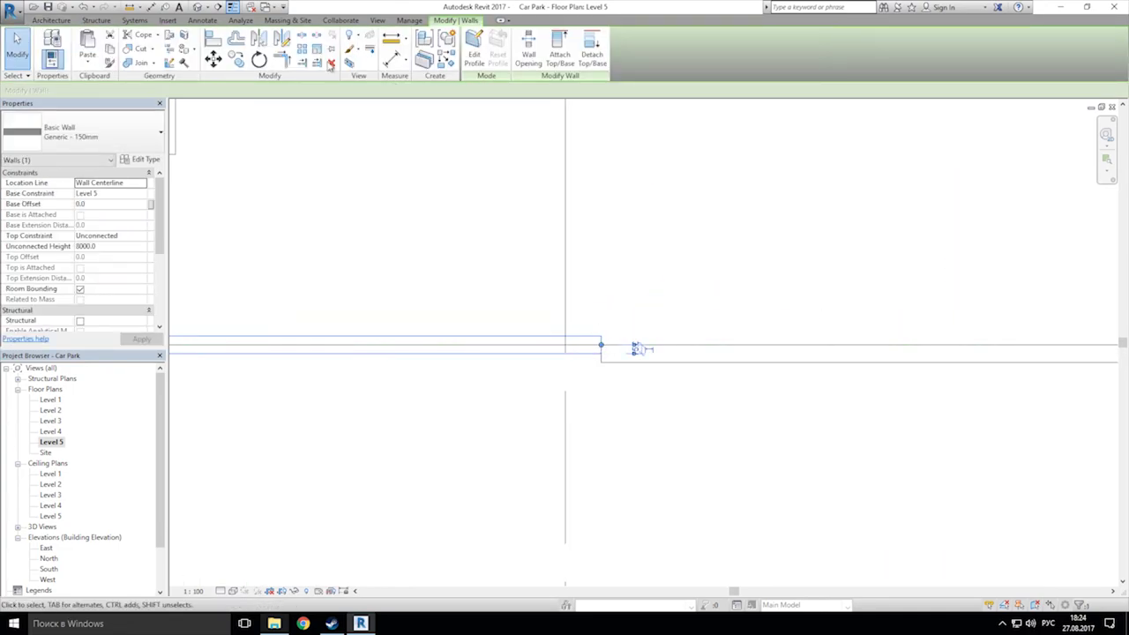
click(214, 59)
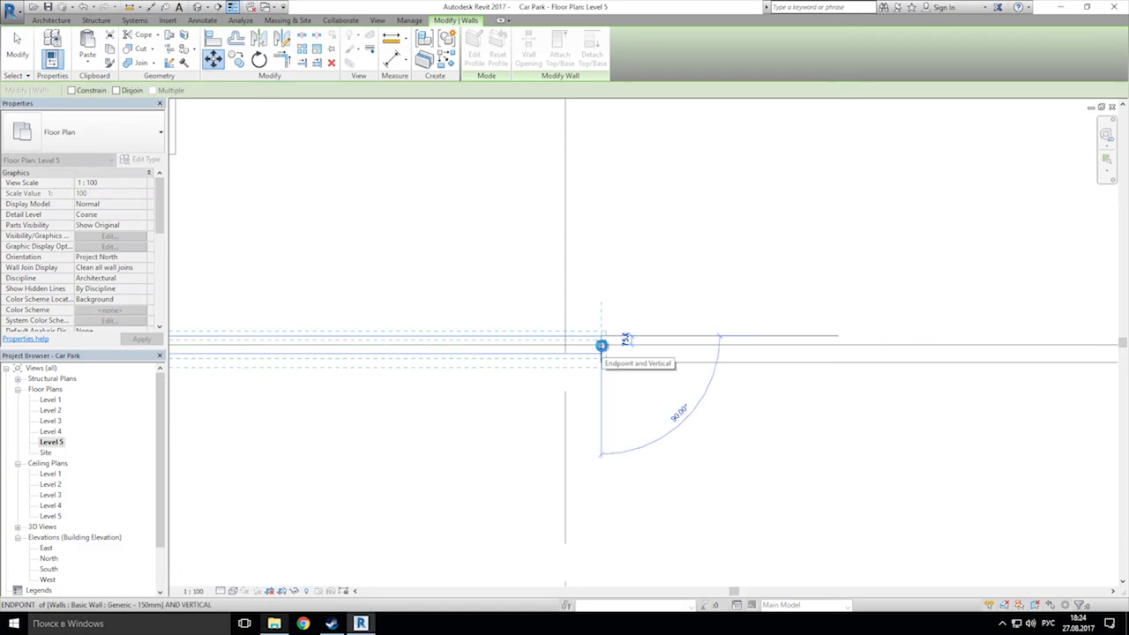
click(602, 345)
key(Escape)
scroll(600, 322, down, 4)
middle_drag(359, 348, 437, 340)
scroll(435, 342, up, 3)
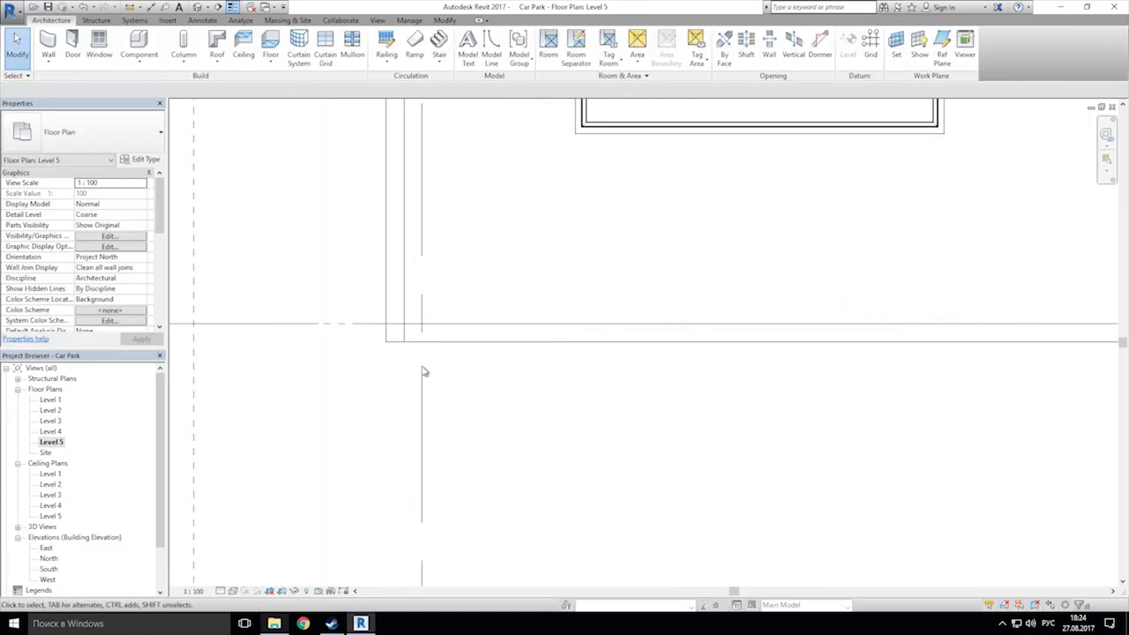
Step: In the South elevation, lower the top of the new wall between grids 1 and 2 to a height of 1500 mm
double_click(48, 569)
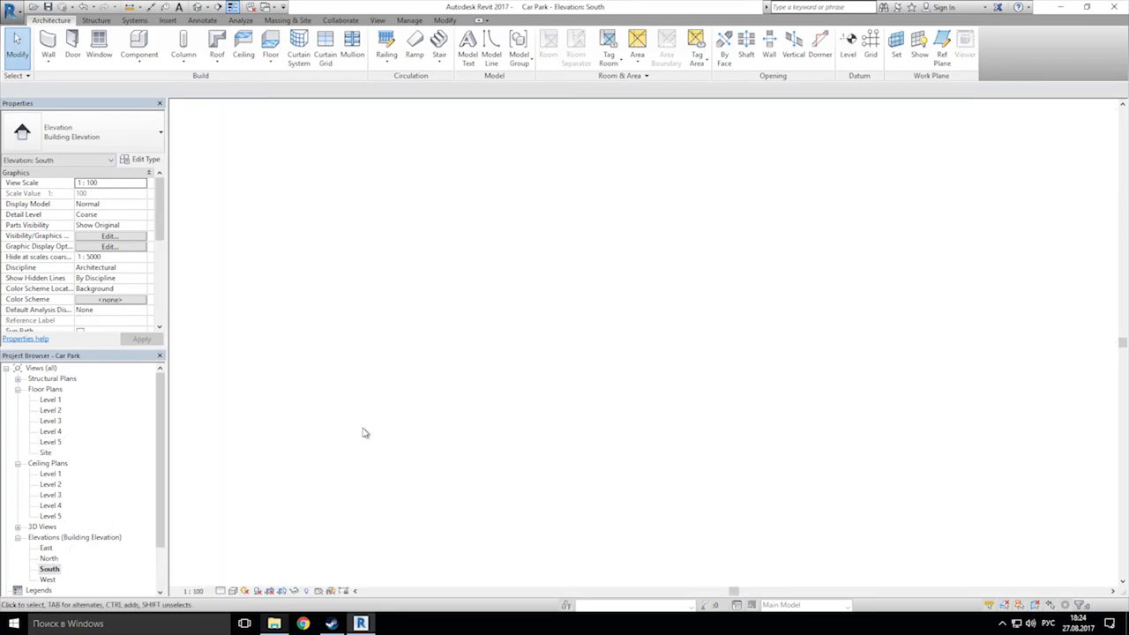
scroll(540, 349, down, 5)
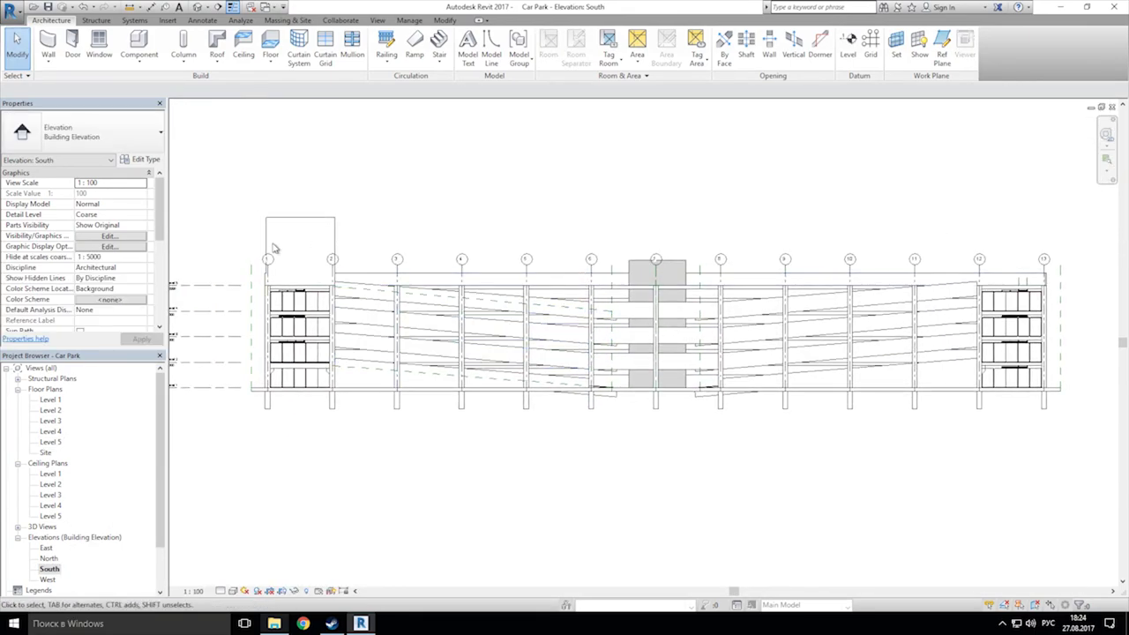
scroll(273, 249, up, 4)
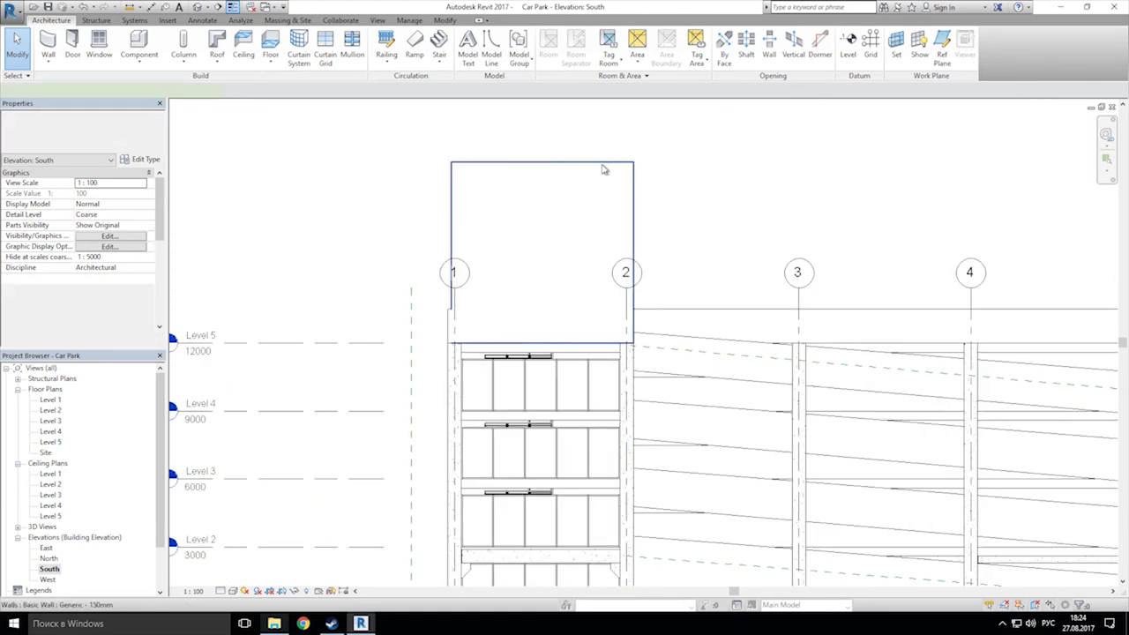
click(604, 169)
drag(542, 160, 451, 311)
key(Escape)
Step: Edit the profile of the upper ramp wall at grid 2, raising its sloped top edge to the Level 5 wall's top
scroll(574, 308, up, 5)
double_click(558, 337)
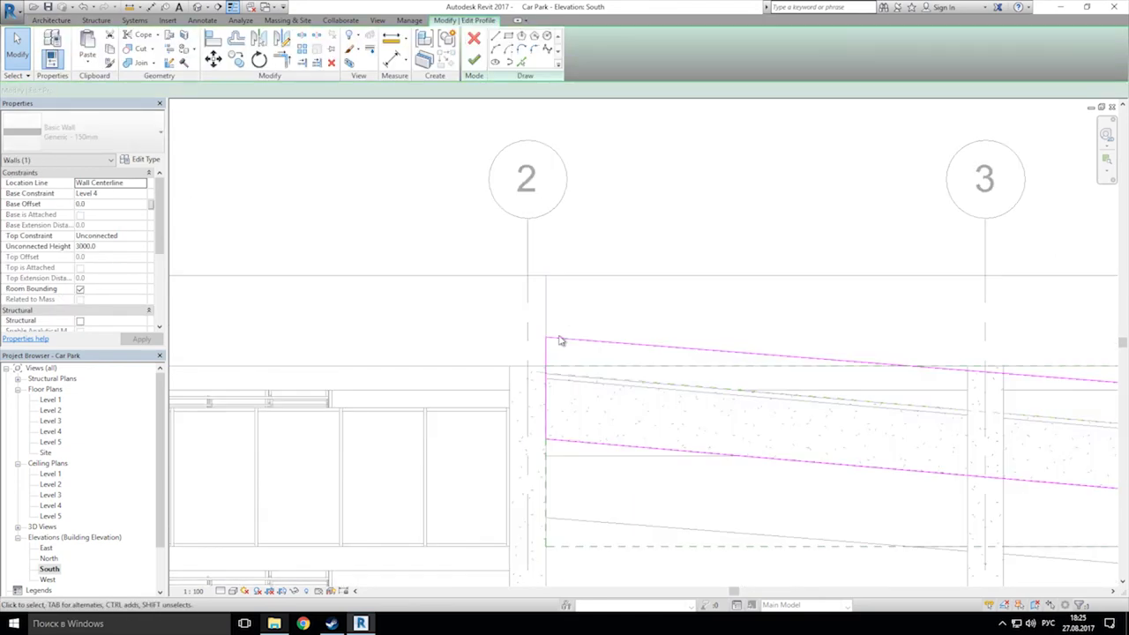
drag(552, 342, 547, 275)
click(605, 239)
click(474, 60)
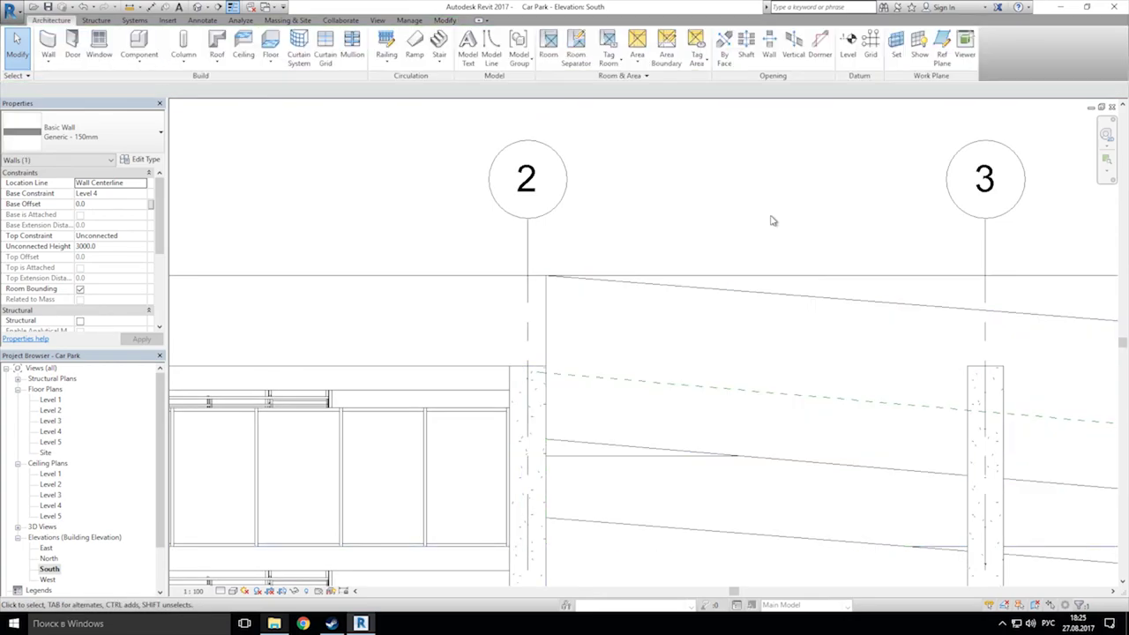
Step: Mirror a copy of the Level 5 stairwell front wall about grid 7 to the opposite end of the building
scroll(658, 270, down, 6)
middle_drag(599, 311, 544, 303)
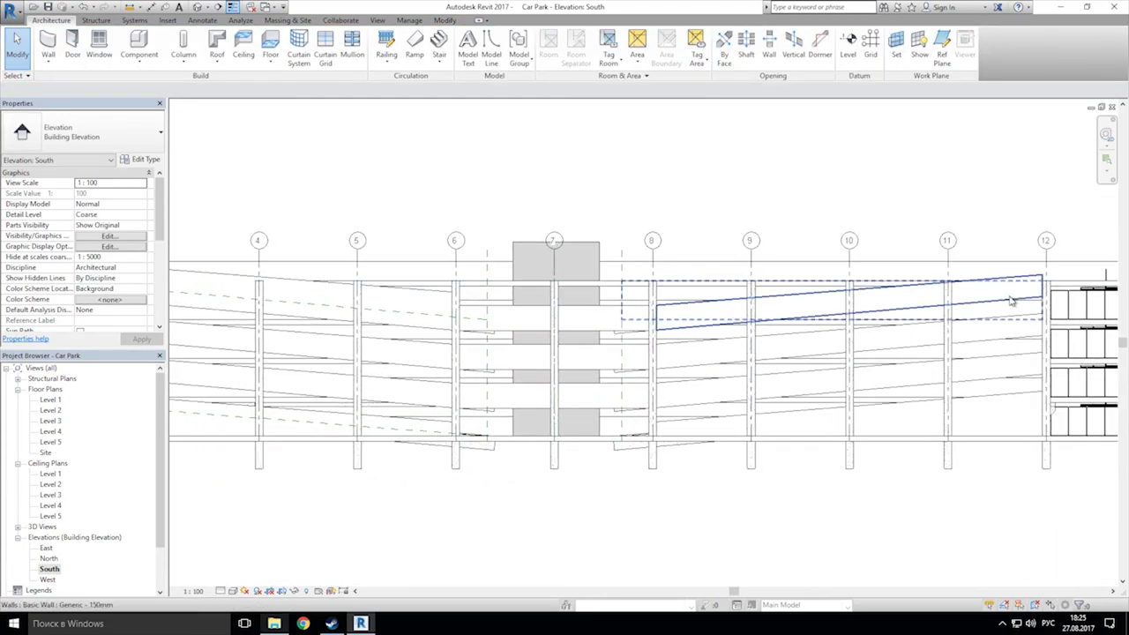
middle_drag(635, 274, 996, 305)
click(401, 300)
middle_drag(375, 296, 204, 269)
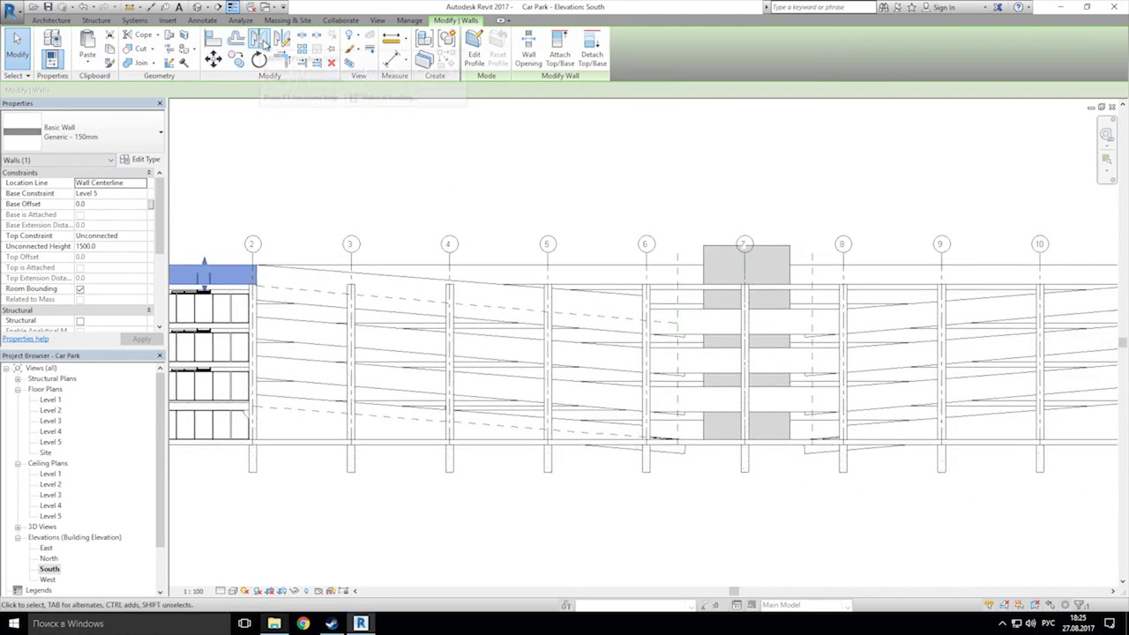
key(d)
key(m)
click(744, 265)
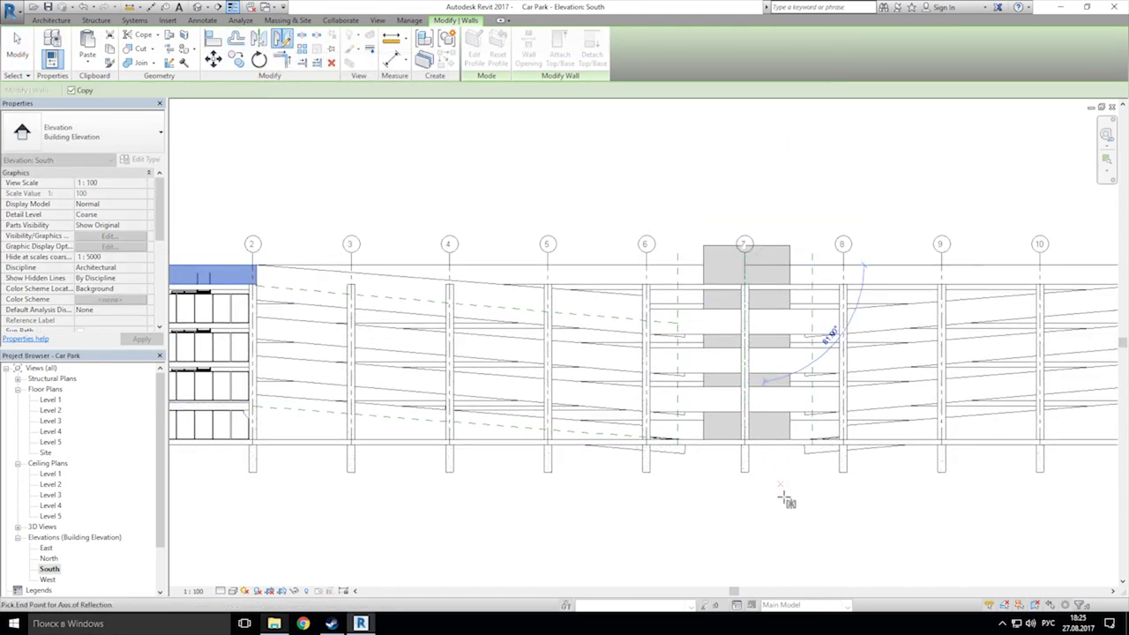
click(747, 529)
Step: Raise the upper ramp wall's sloped top edge at grid 12 to the Level 5 wall's top and extend the mirrored wall to meet it
middle_drag(997, 482, 506, 454)
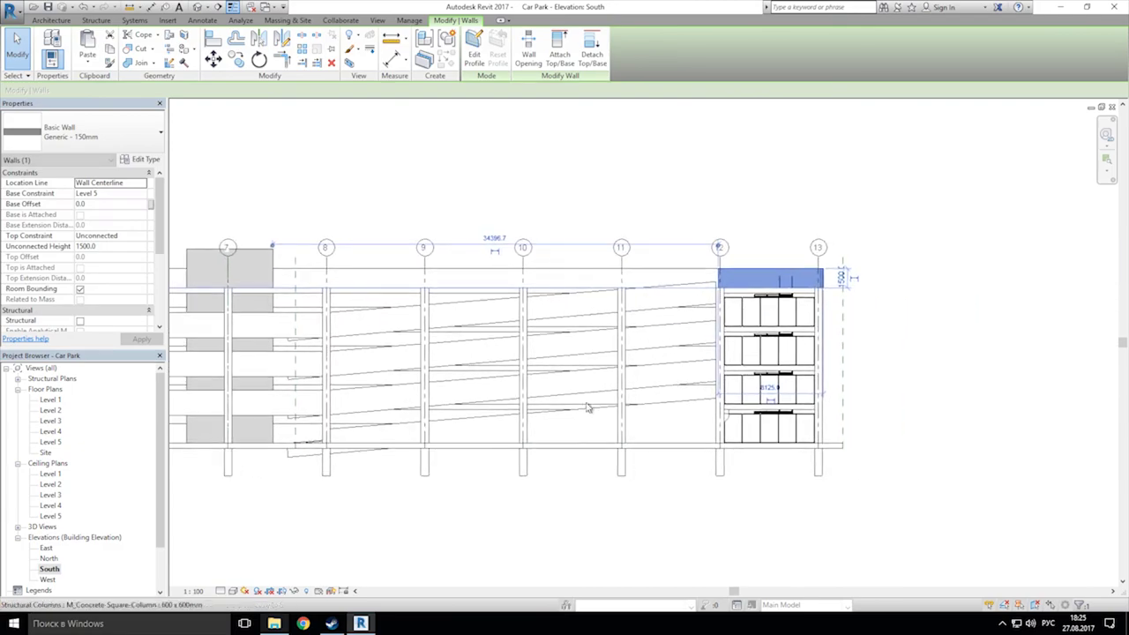
scroll(719, 265, up, 2)
scroll(719, 264, up, 4)
double_click(620, 332)
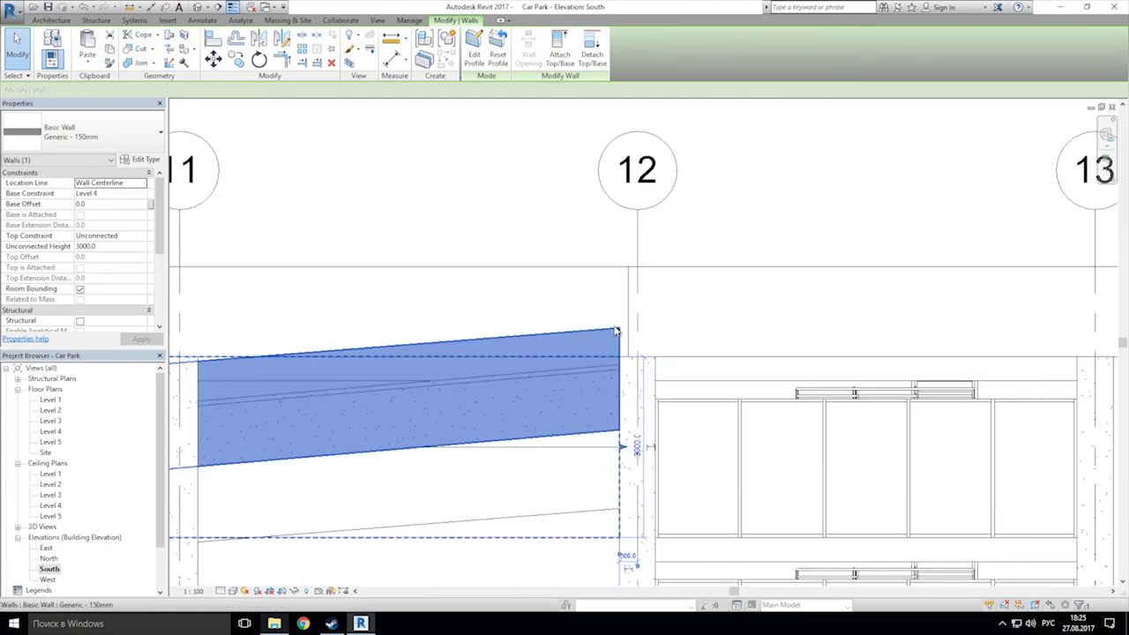
drag(620, 333, 624, 268)
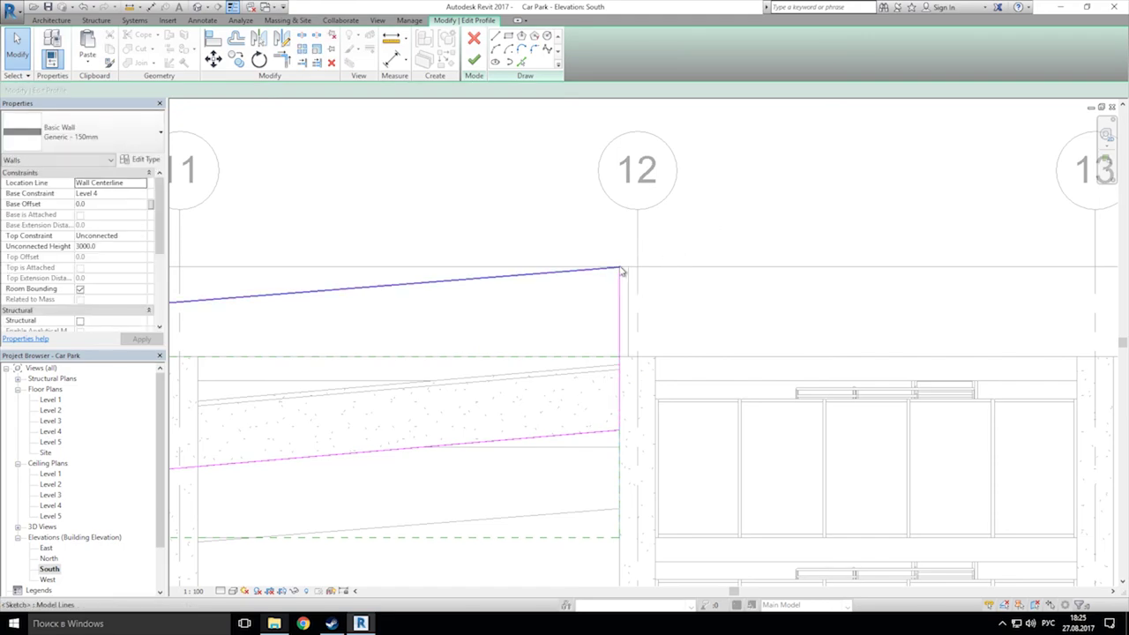
click(475, 60)
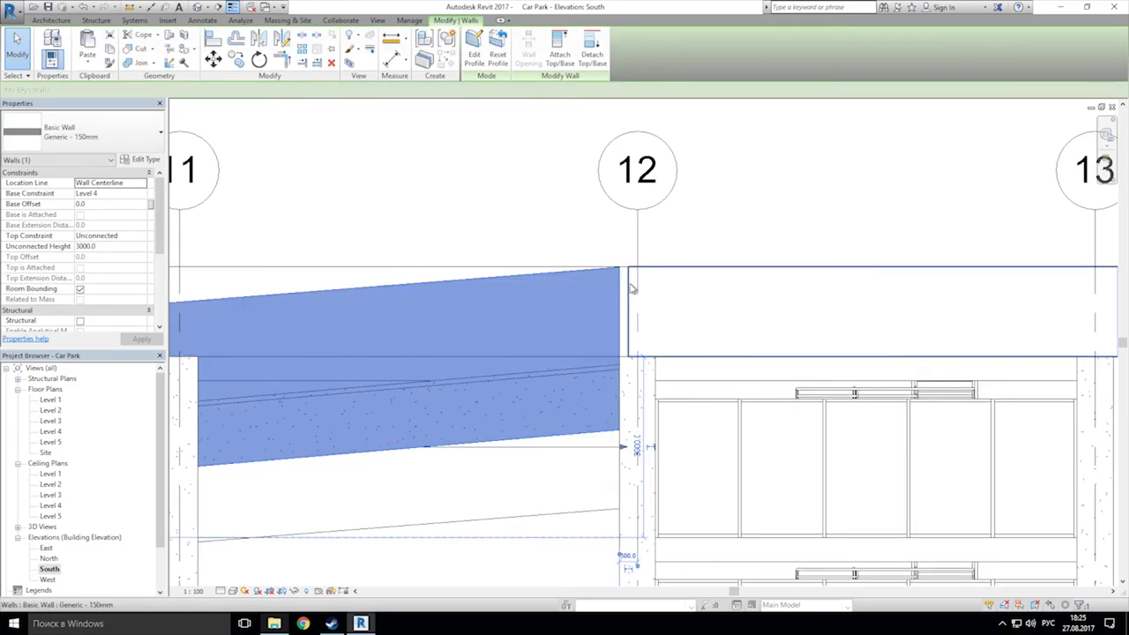
click(628, 313)
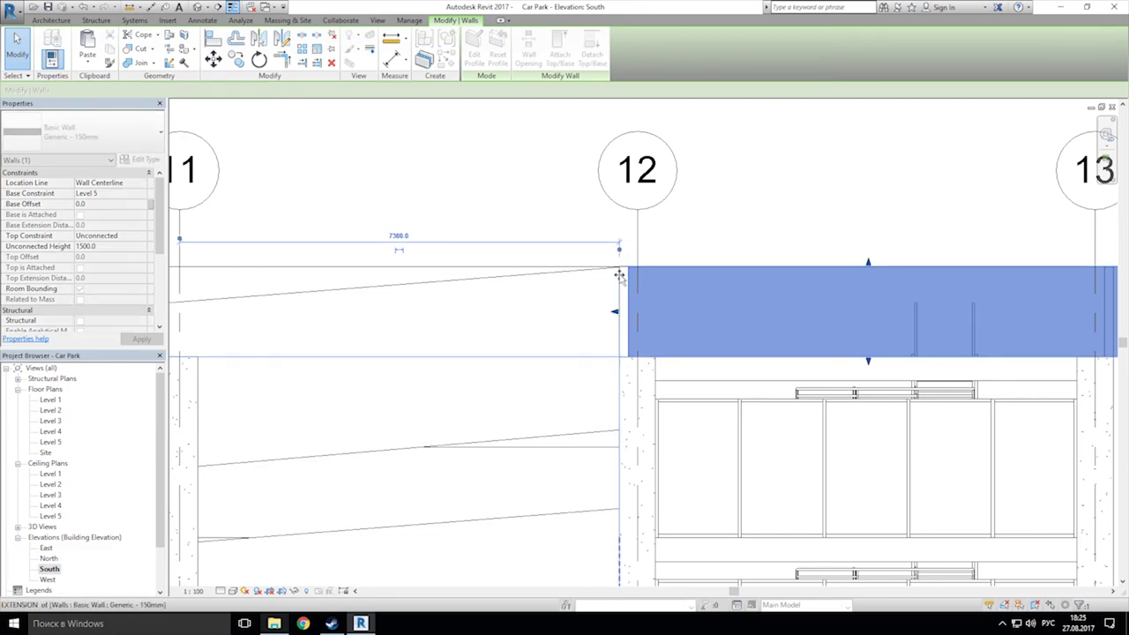
click(687, 234)
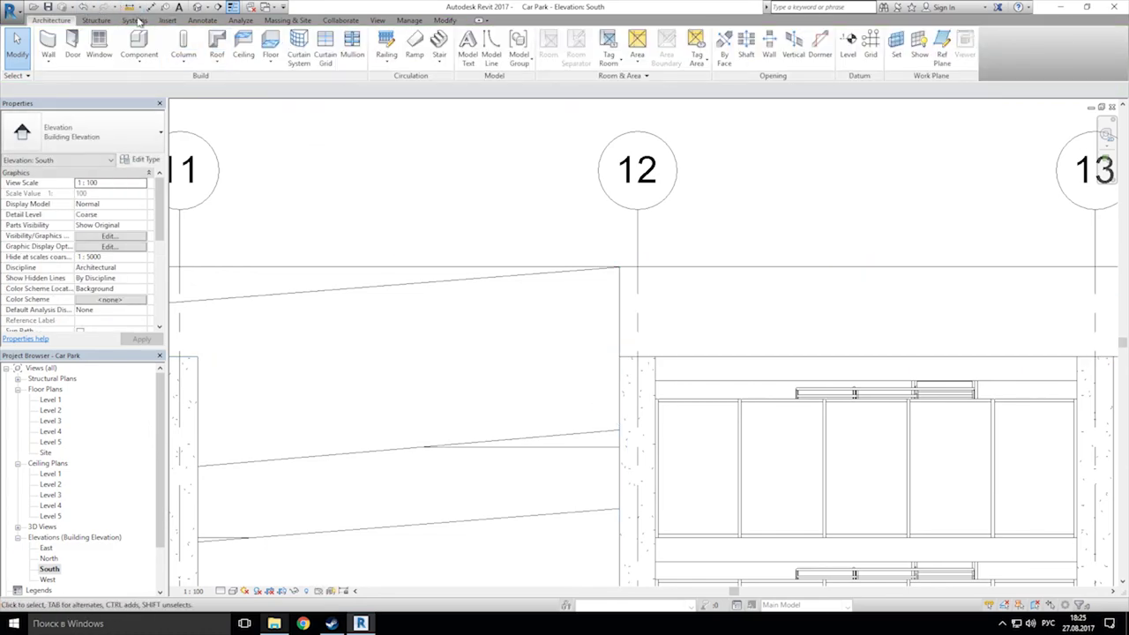
Step: In the 3D view, move all the front ramp walls and central walls outward so they stand in front of the columns
click(197, 7)
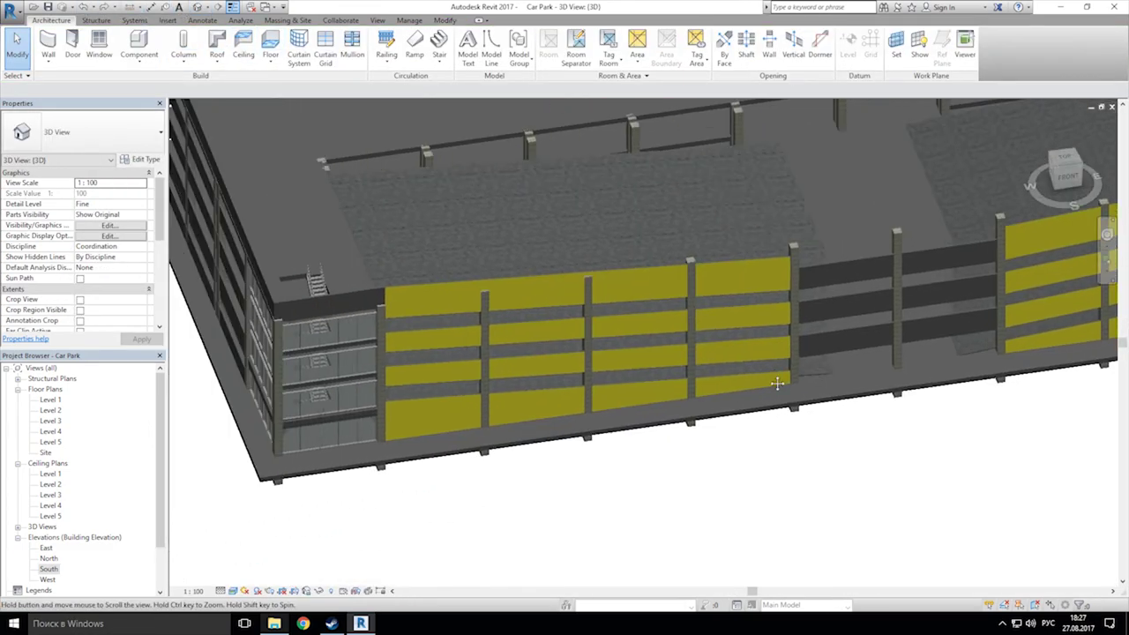
shift+middle_drag(776, 381, 427, 204)
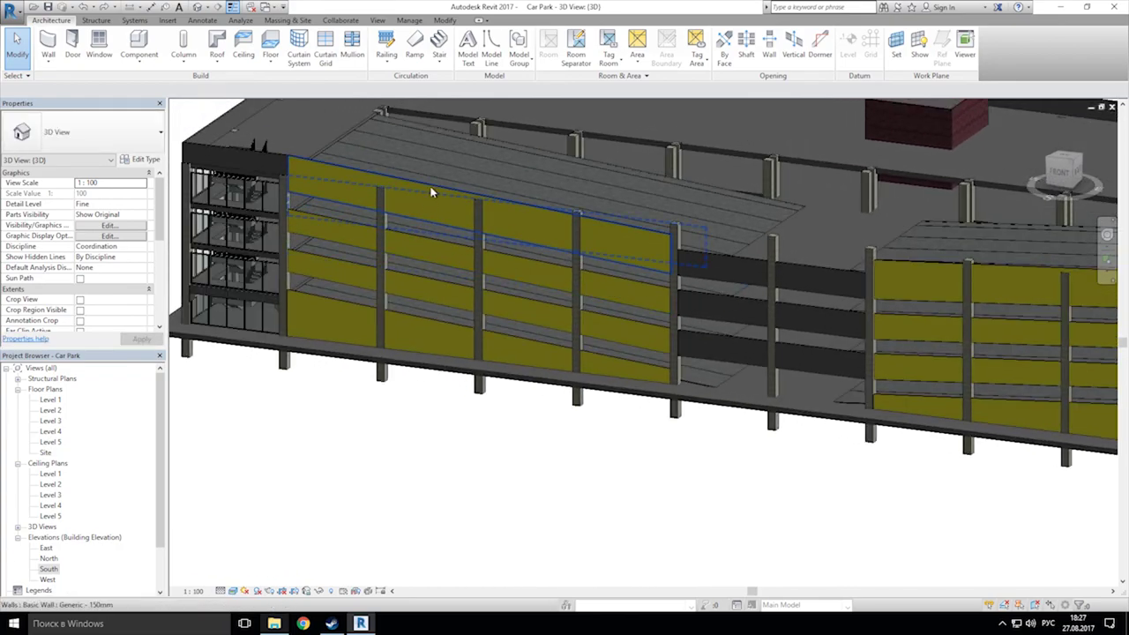
click(432, 192)
ctrl+click(425, 239)
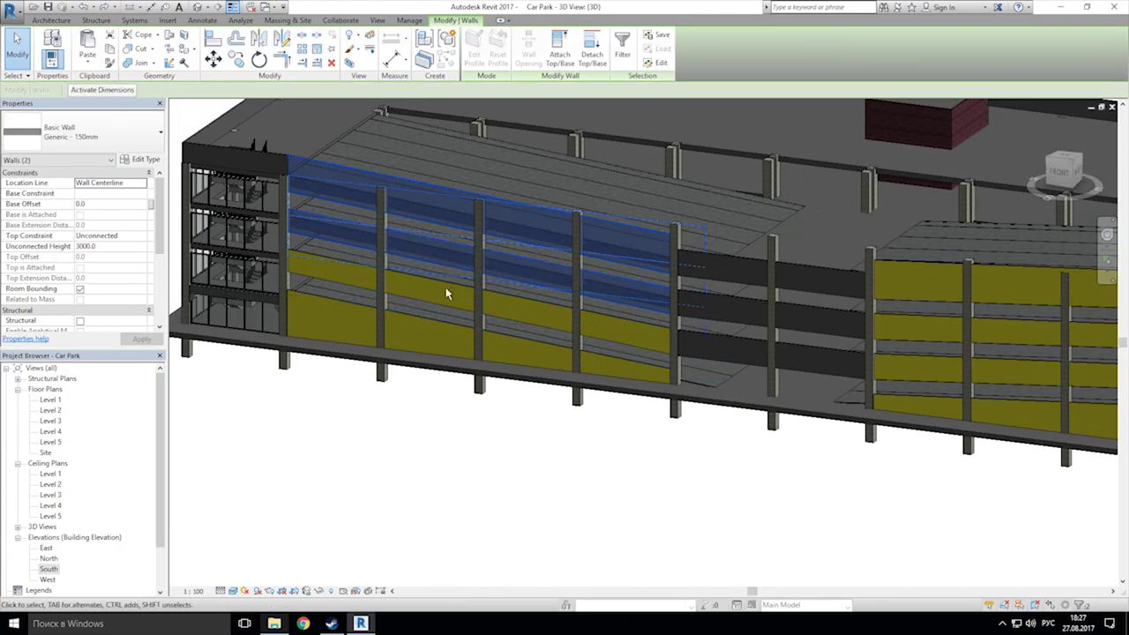
ctrl+click(449, 282)
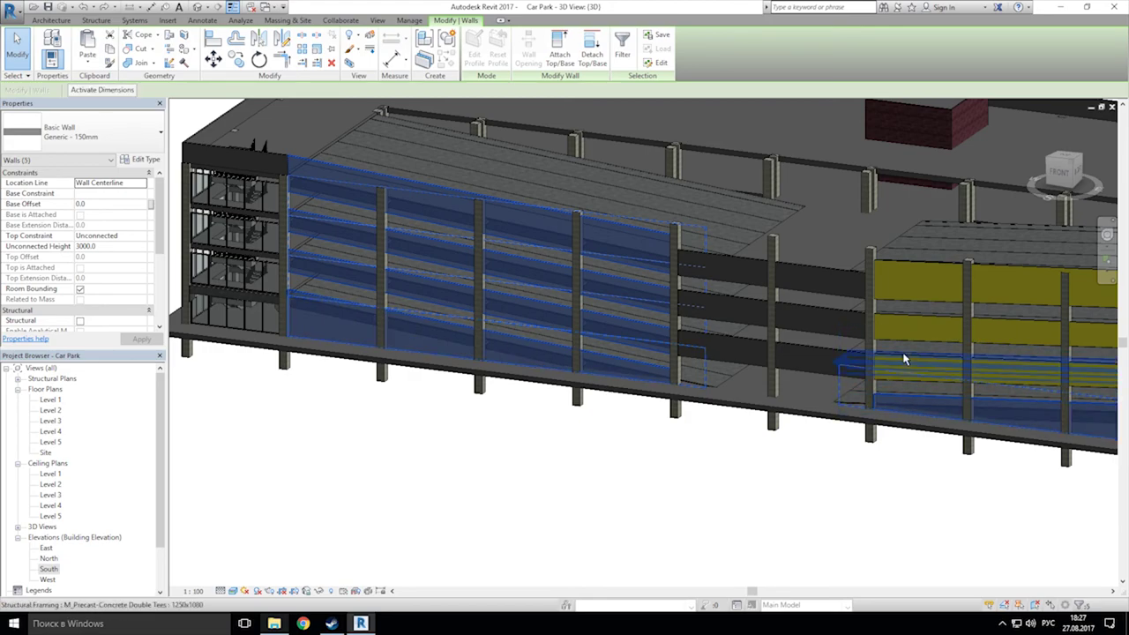
ctrl+click(904, 359)
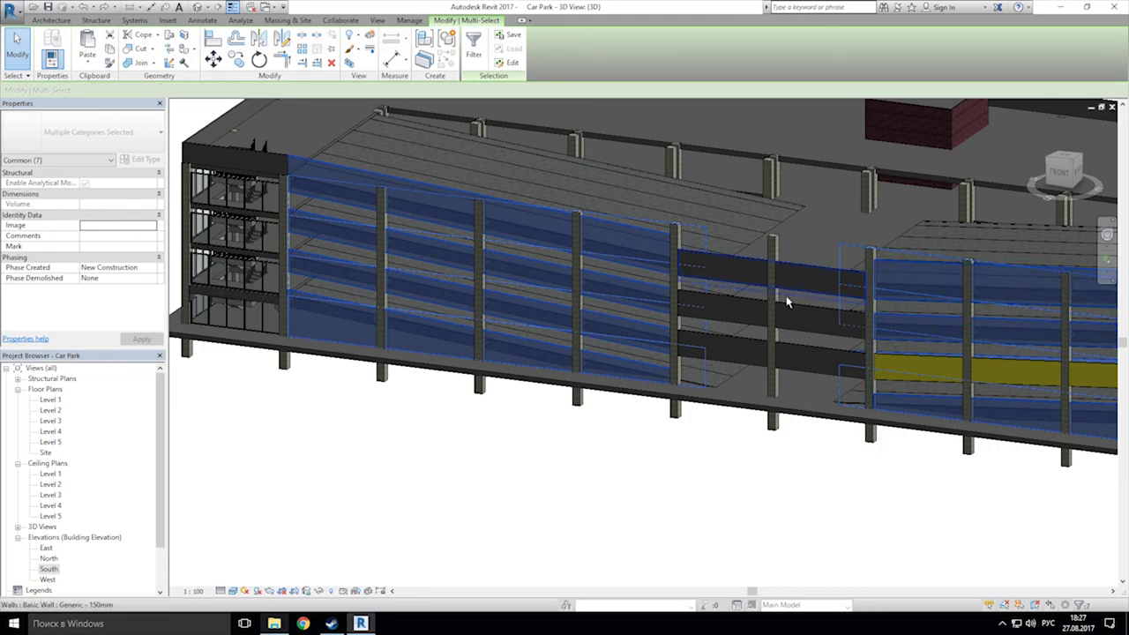
shift+click(895, 350)
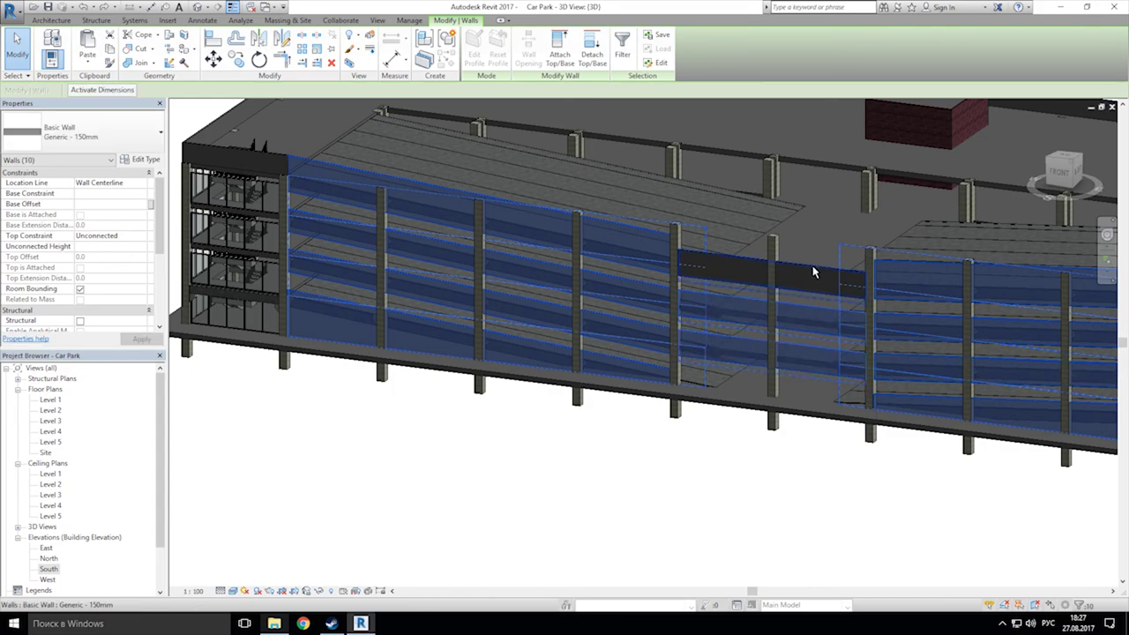
scroll(756, 347, up, 5)
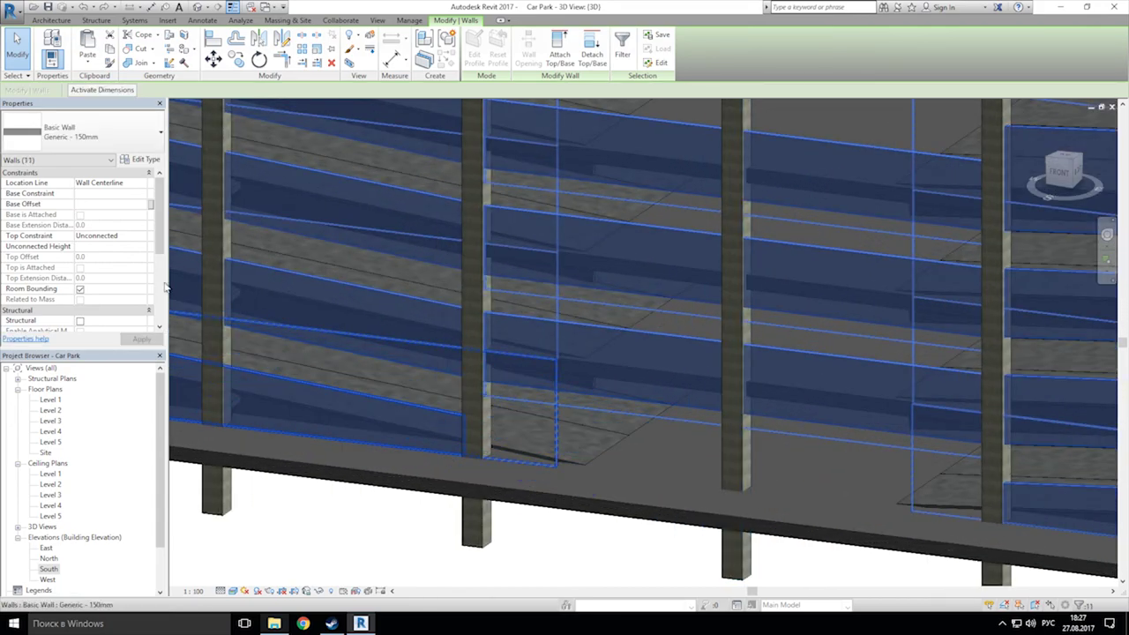
click(212, 59)
scroll(501, 460, up, 5)
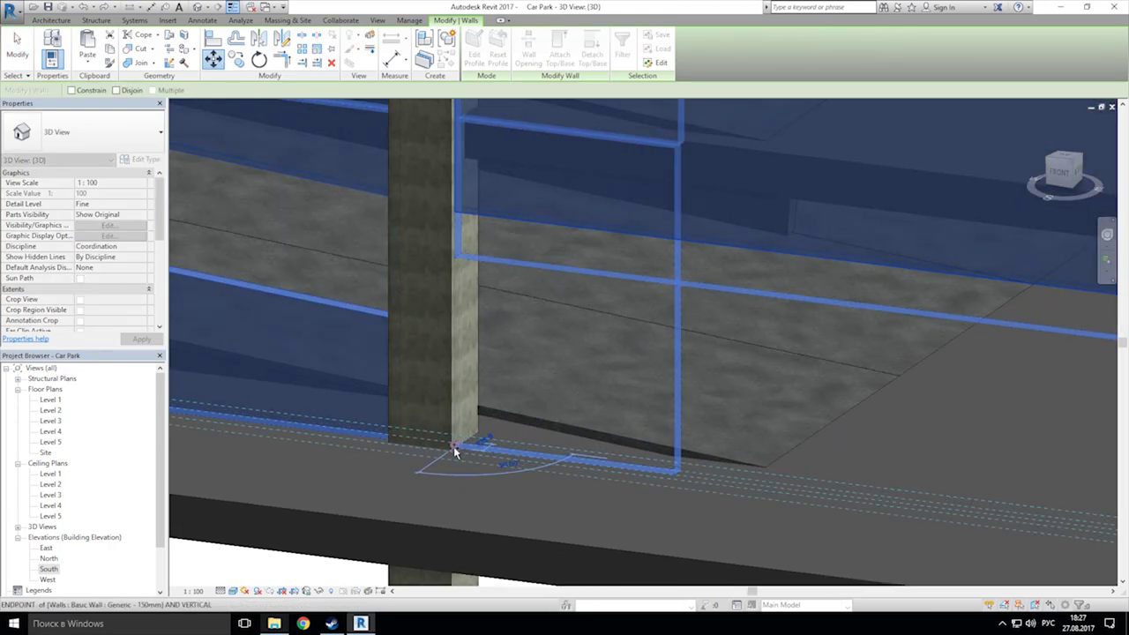
click(453, 448)
scroll(436, 423, down, 6)
click(338, 534)
middle_drag(367, 467, 574, 393)
scroll(571, 399, down, 3)
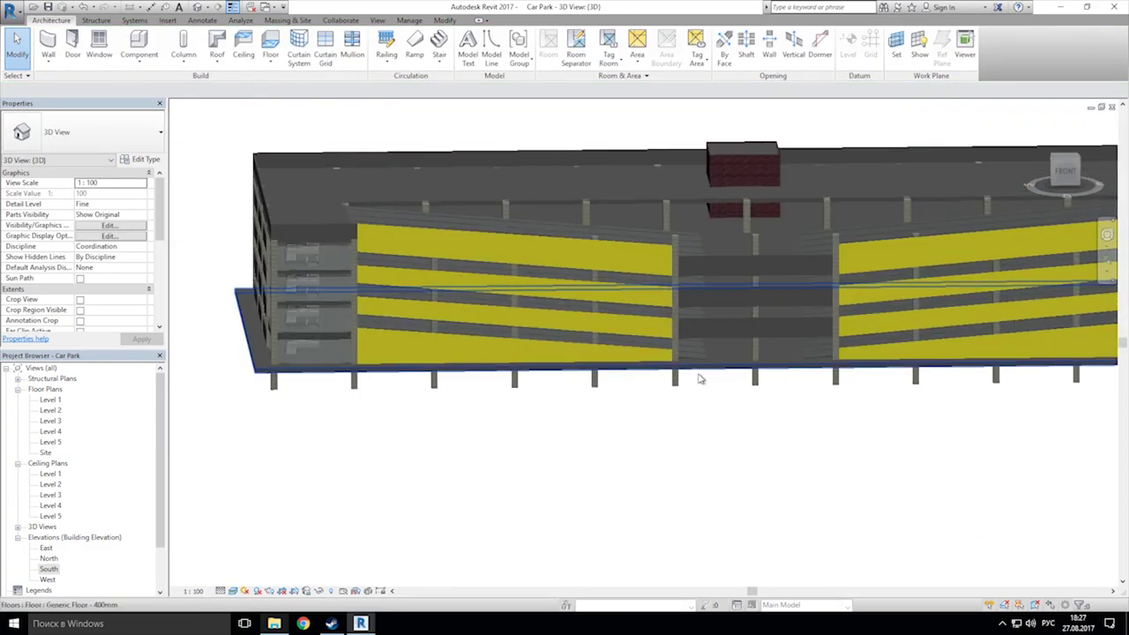
Step: In the South elevation, extend the lowest ramp wall's profile at grid 6 to the column's far face
middle_drag(700, 378, 624, 388)
scroll(594, 332, up, 2)
scroll(595, 353, up, 5)
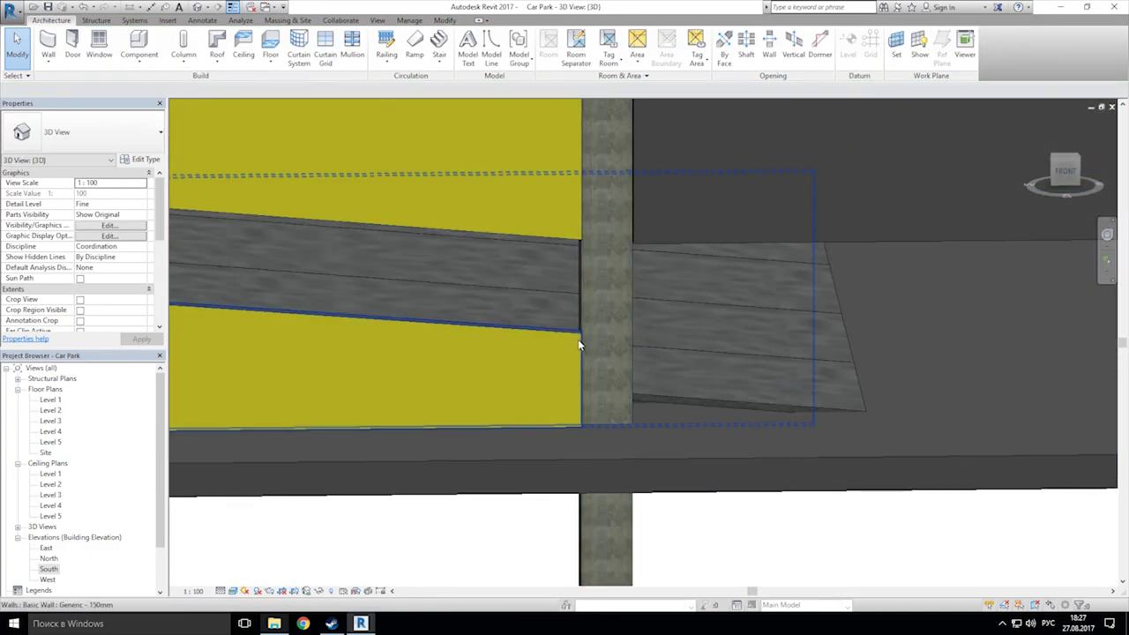
double_click(49, 569)
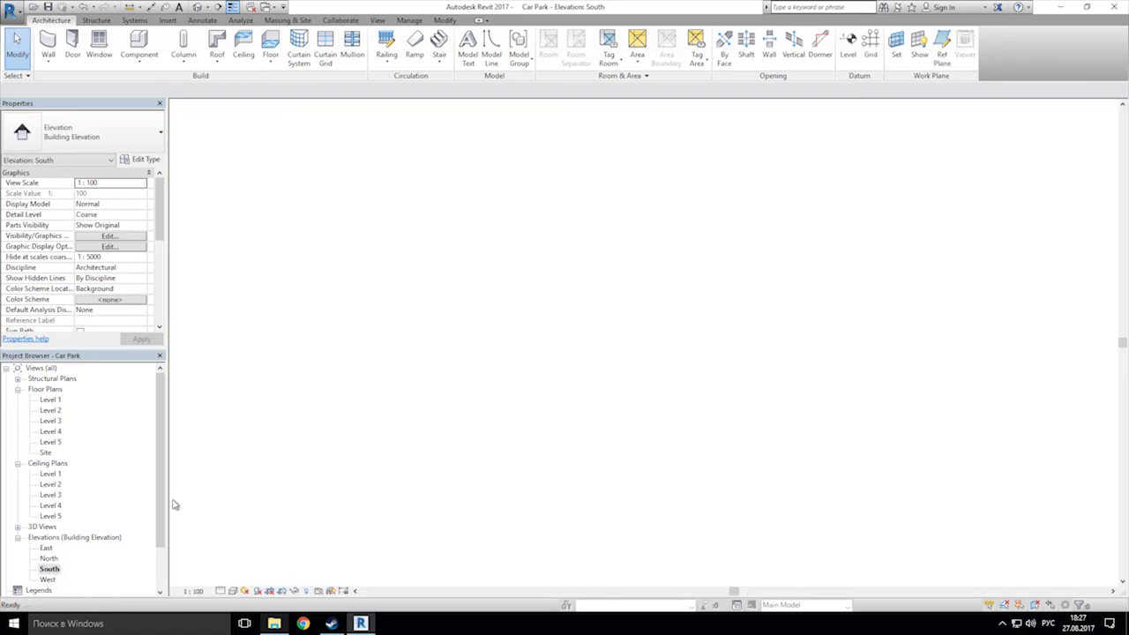
scroll(571, 363, down, 4)
middle_drag(464, 396, 841, 209)
scroll(406, 329, up, 3)
scroll(333, 331, up, 3)
double_click(216, 293)
drag(230, 351, 293, 361)
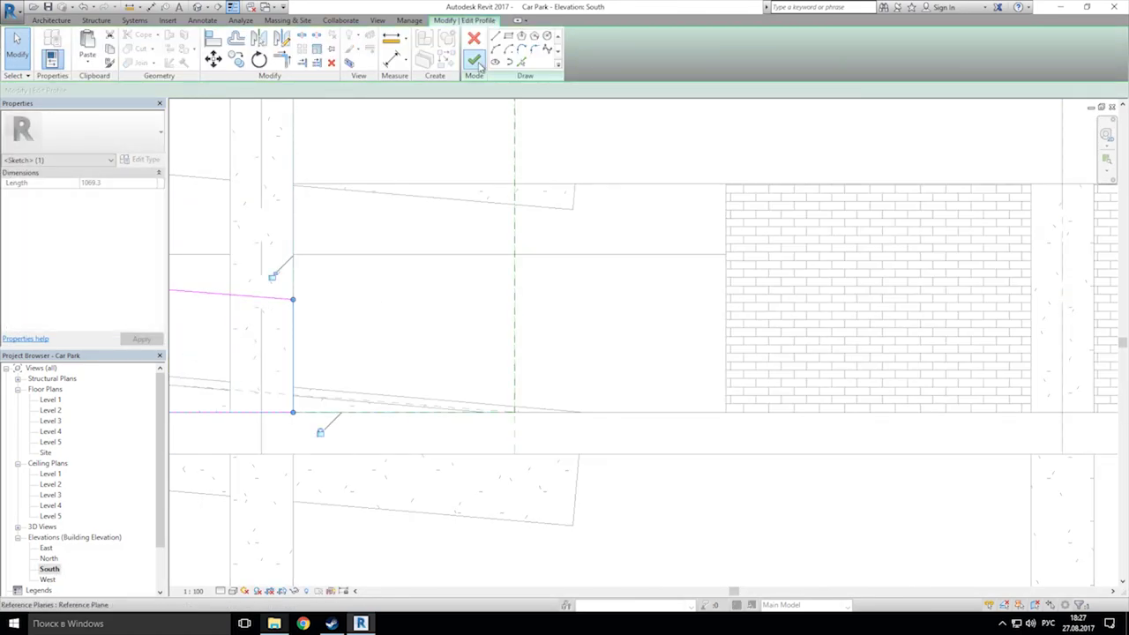
click(474, 60)
Step: Edit the profile of a ramp wall above, adjusting its lower end at the grid 6 column
scroll(413, 325, down, 3)
middle_drag(444, 279, 542, 503)
scroll(450, 444, up, 2)
middle_drag(450, 445, 464, 352)
click(464, 352)
drag(462, 342, 416, 345)
click(408, 398)
double_click(409, 403)
scroll(419, 401, up, 5)
mouse_move(439, 404)
mouse_down()
mouse_move(441, 385)
mouse_move(438, 397)
mouse_up()
click(475, 62)
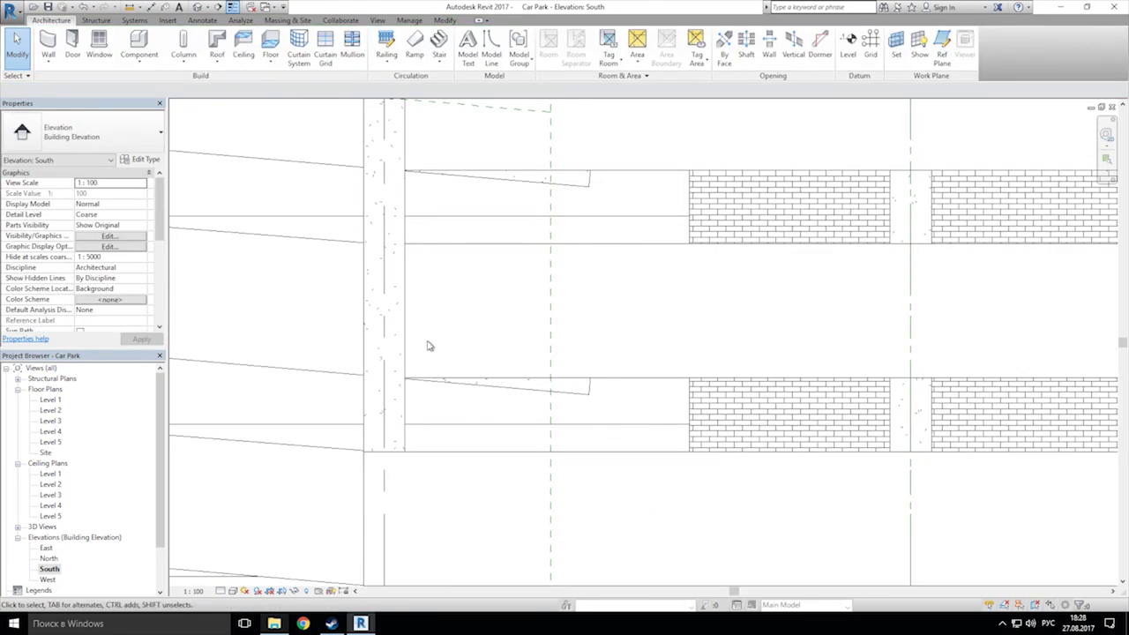
Step: Switch the South elevation to a shaded visual style
click(411, 361)
click(232, 590)
click(251, 543)
scroll(375, 311, up, 3)
drag(441, 347, 345, 169)
key(Escape)
Step: Edit the top ramp wall's profile, lowering its sloped top edge at grid 6 to the central wall's top
scroll(397, 397, down, 4)
mouse_move(438, 133)
middle_down()
mouse_move(418, 302)
mouse_move(451, 272)
middle_up()
click(432, 326)
click(441, 306)
drag(419, 367, 393, 370)
key(Escape)
double_click(383, 256)
drag(384, 256, 392, 305)
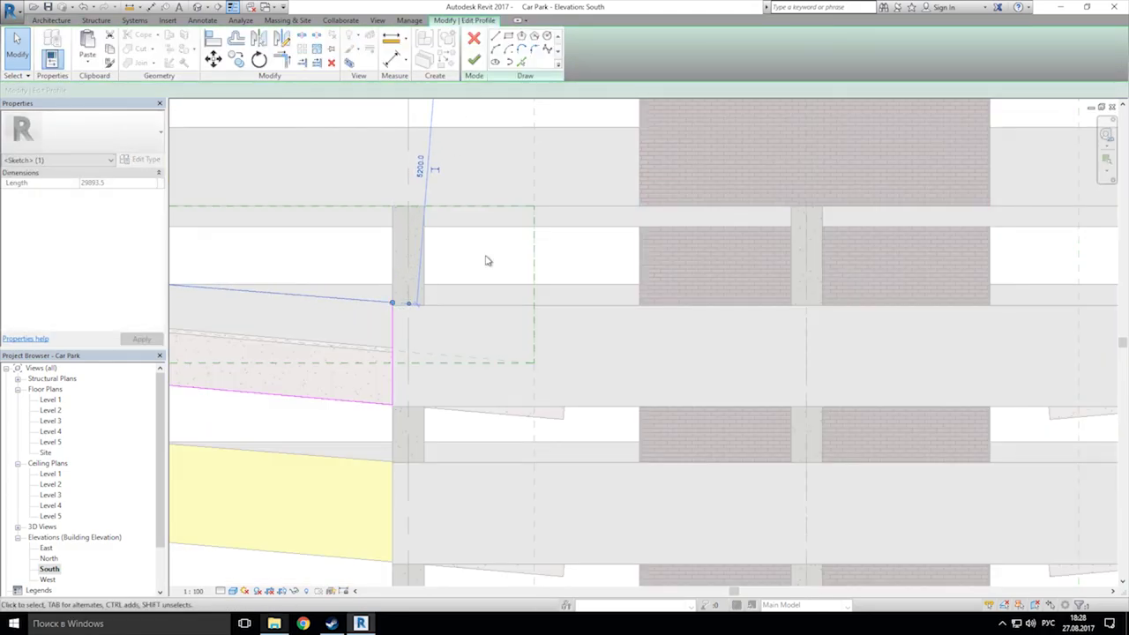
click(474, 60)
Step: Raise the grid 2 end of the top ramp wall's sloped edge to the Level 5 wall's top
scroll(480, 350, down, 5)
middle_drag(480, 351, 694, 331)
click(364, 261)
scroll(233, 285, up, 3)
middle_drag(233, 286, 388, 292)
double_click(388, 292)
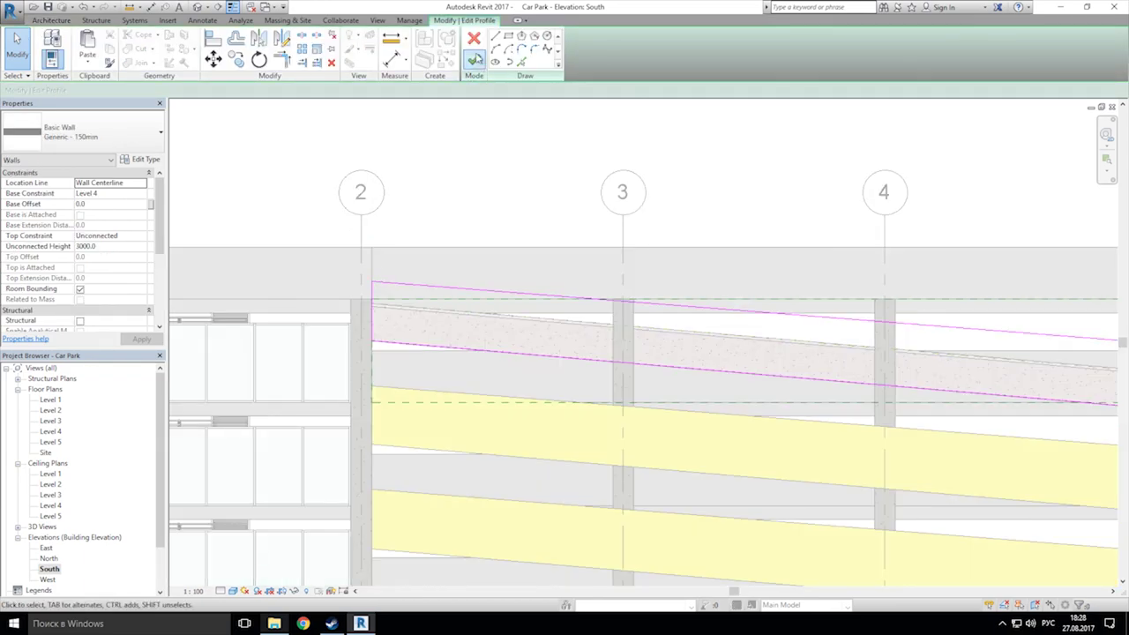
click(373, 295)
drag(373, 282, 372, 248)
click(422, 285)
click(474, 60)
Step: Edit the opposite top ramp wall's profile, lowering its sloped top edge at grid 8 to the central wall's top
scroll(501, 201, down, 3)
middle_drag(882, 291, 536, 305)
scroll(537, 305, up, 2)
click(517, 269)
double_click(517, 272)
click(517, 270)
click(500, 295)
drag(500, 271, 500, 305)
click(478, 63)
Step: Select all instances of the Level 2 M_Precast-L Shaped Beam 450 LB 600 in the entire project
scroll(570, 202, down, 3)
middle_drag(618, 231, 706, 239)
middle_drag(556, 425, 585, 426)
middle_drag(424, 431, 768, 446)
middle_drag(468, 399, 523, 412)
scroll(523, 411, up, 5)
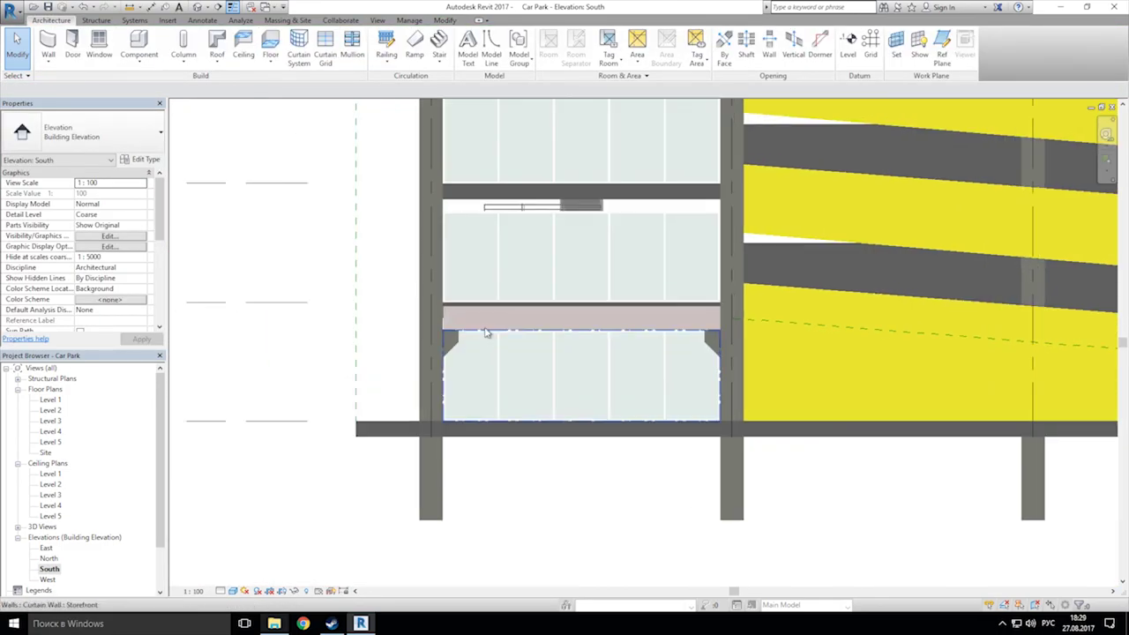
click(510, 315)
right_click(510, 316)
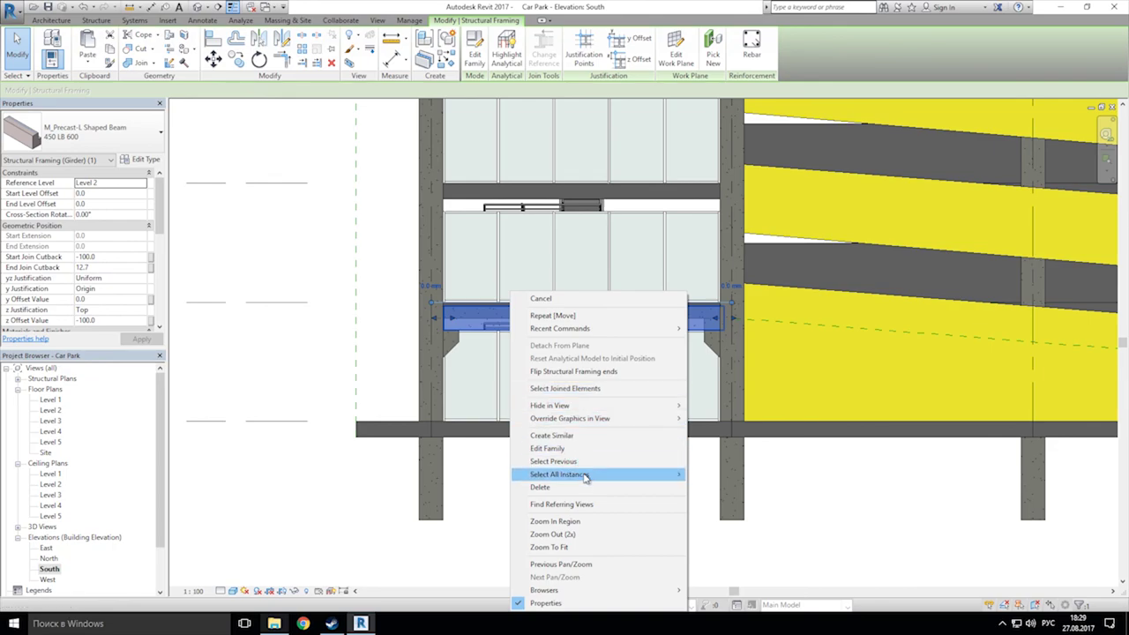
click(728, 488)
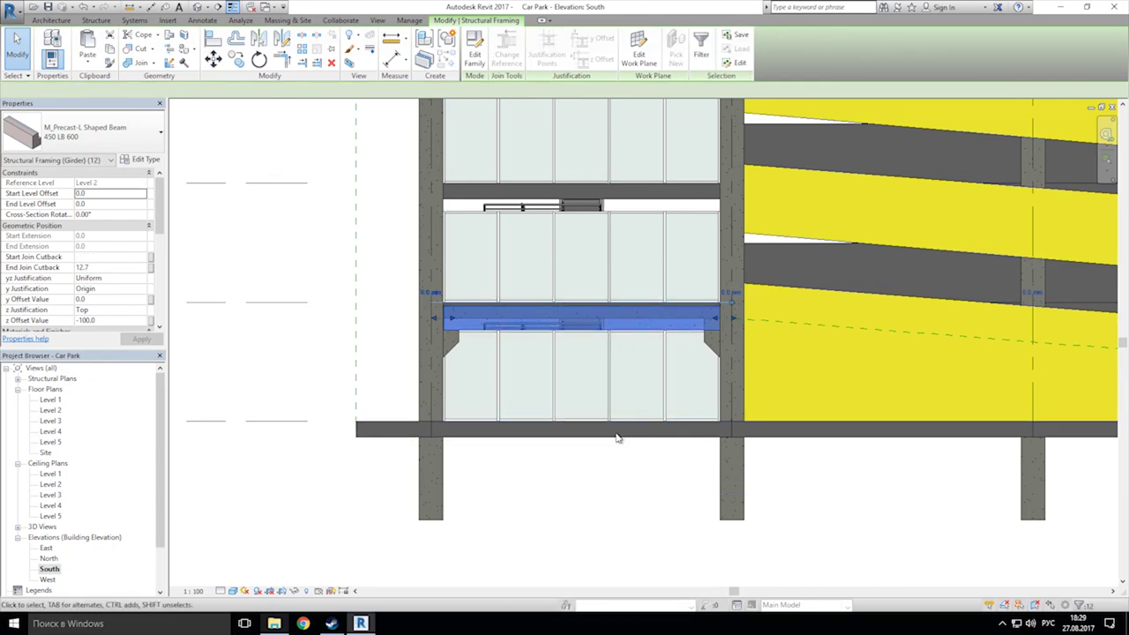
scroll(476, 331, down, 5)
scroll(399, 310, up, 3)
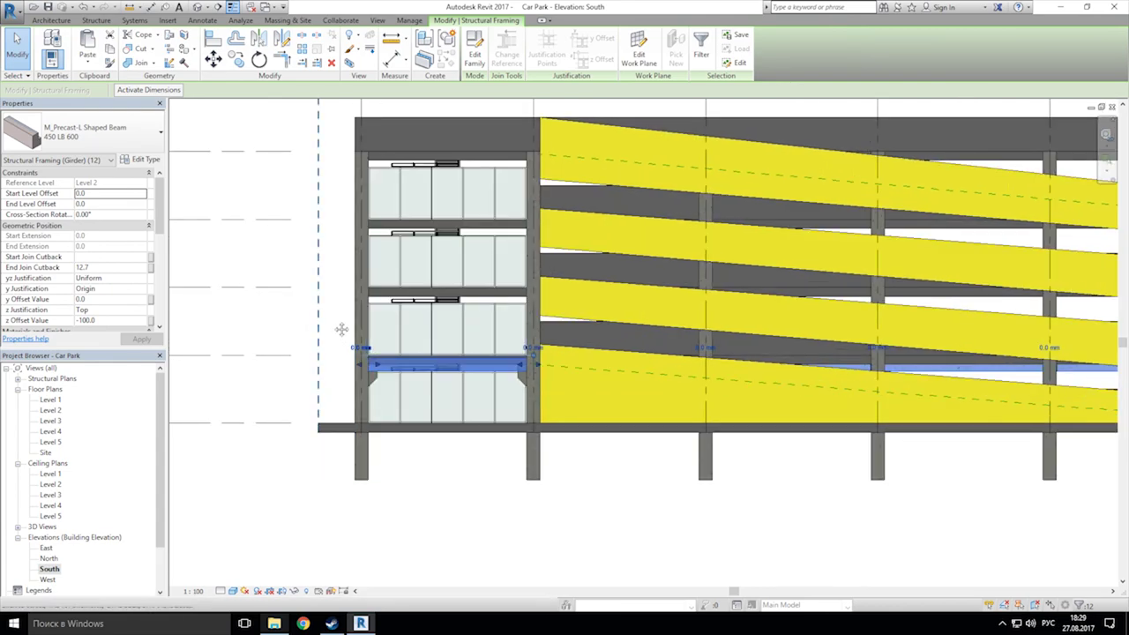
middle_drag(342, 330, 483, 317)
click(234, 59)
click(432, 344)
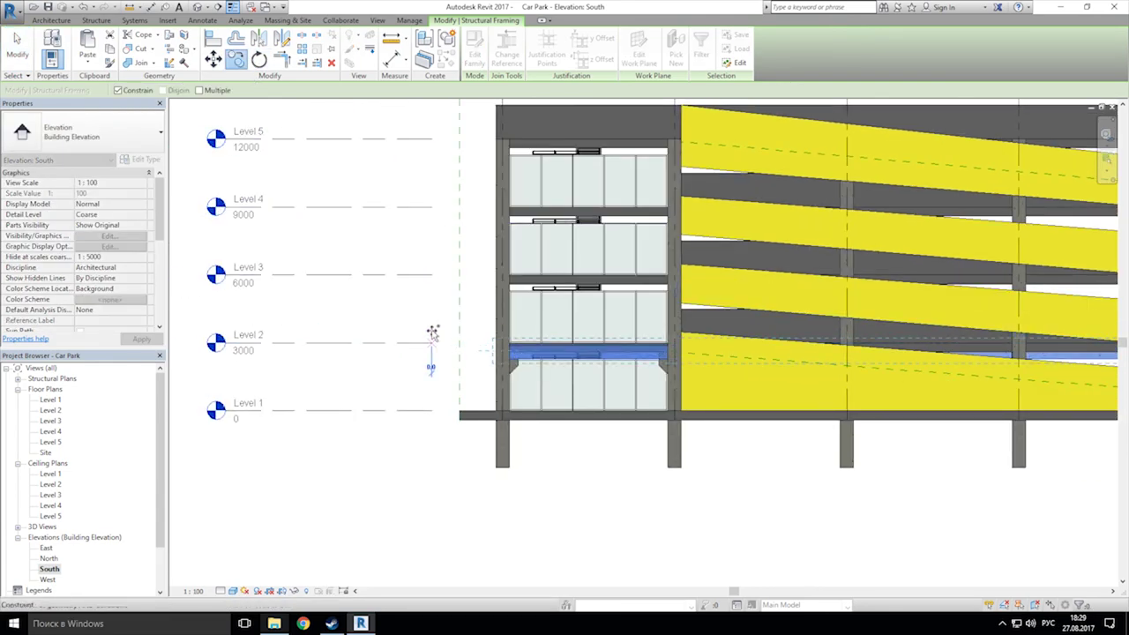
key(Escape)
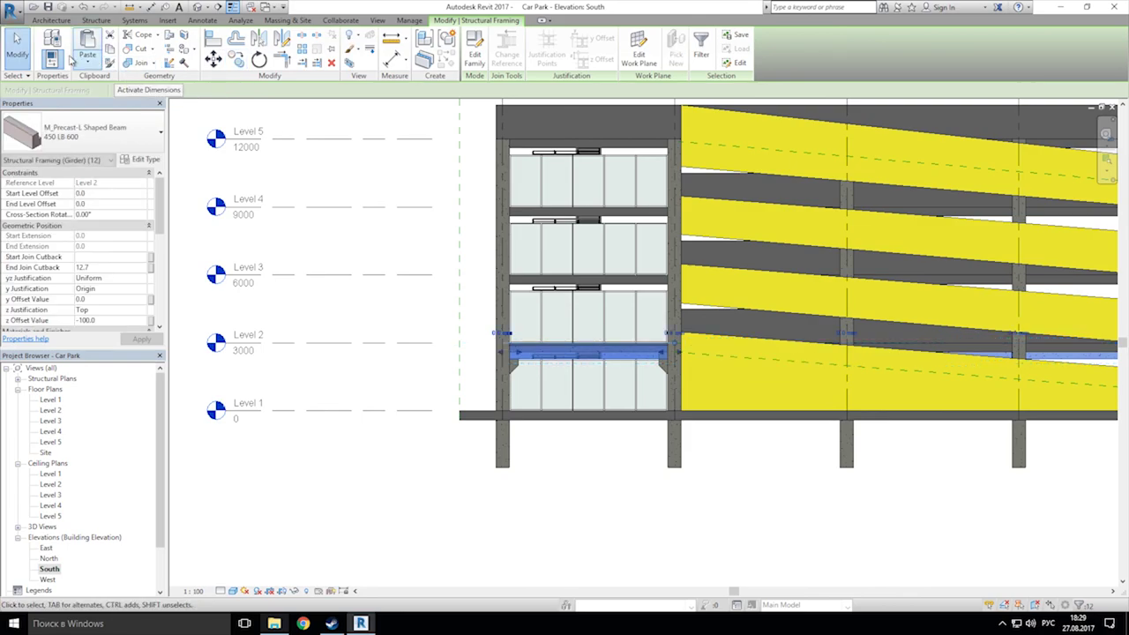
Step: Copy the selected L-shaped beams to the clipboard and paste them aligned to Levels 3, 4 and 5
click(108, 50)
click(87, 62)
click(132, 119)
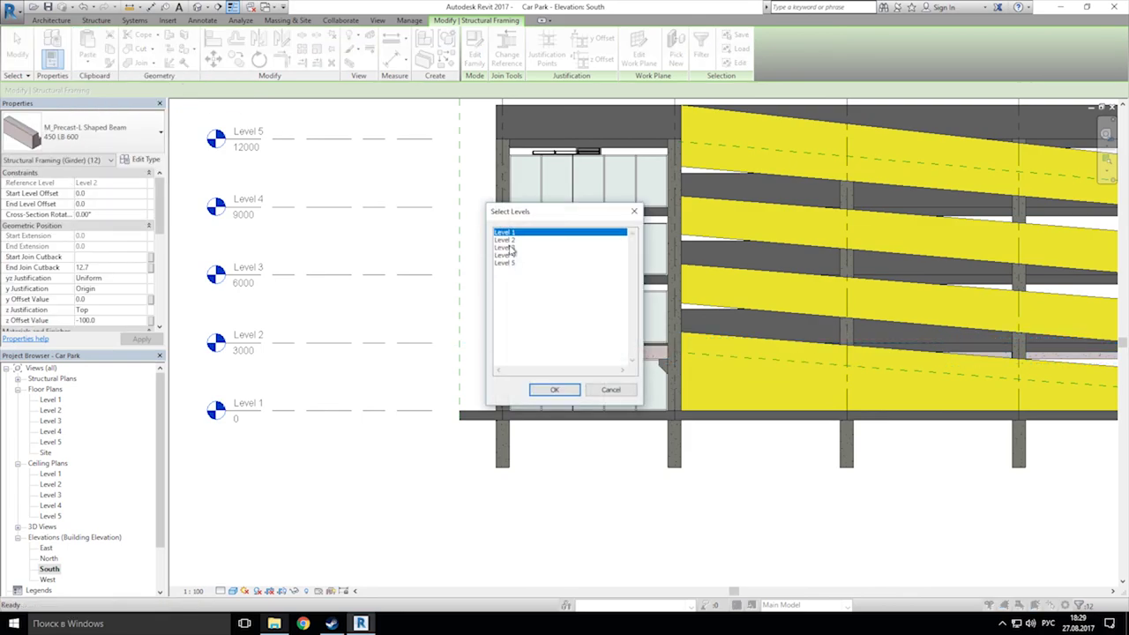
click(572, 395)
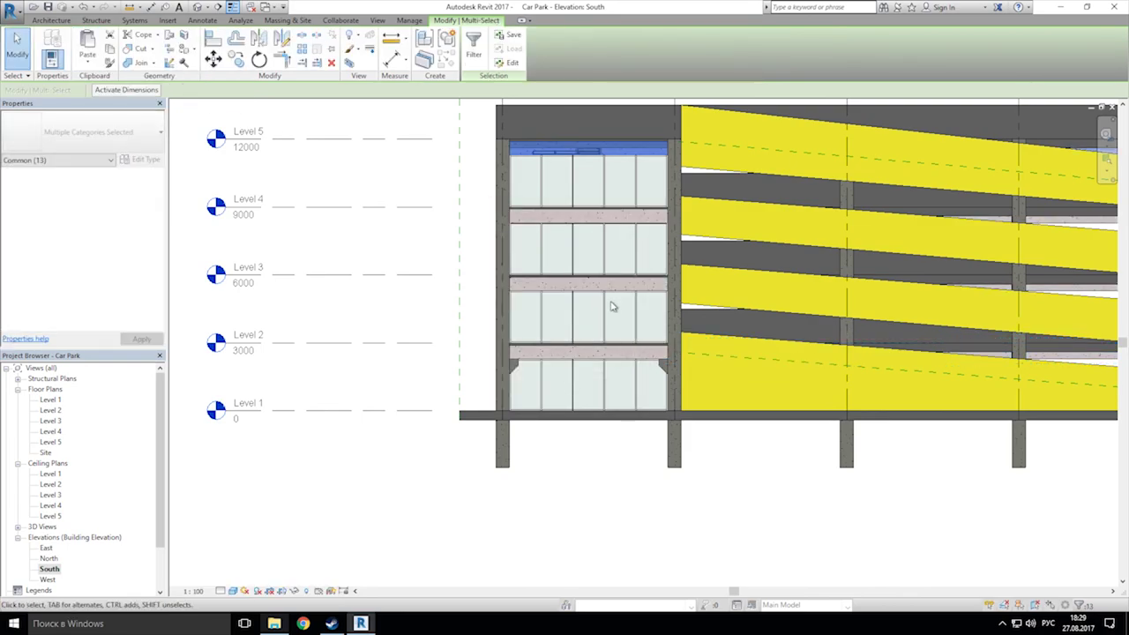
Step: Select all instances of the L-shaped beam and mirror copies of them about grid 7 to the building's opposite half
middle_drag(612, 305, 501, 378)
right_click(478, 220)
mouse_move(572, 403)
click(697, 403)
click(281, 40)
scroll(565, 353, down, 2)
mouse_move(871, 379)
middle_down()
mouse_move(549, 320)
mouse_move(506, 294)
middle_up()
click(625, 176)
click(627, 408)
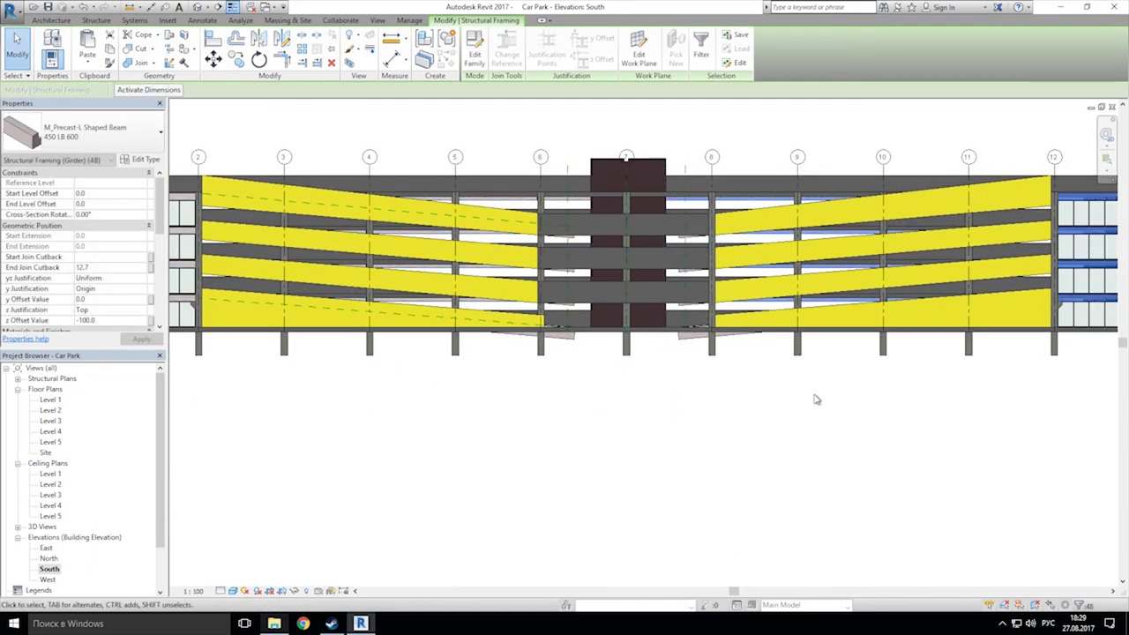
click(815, 400)
middle_drag(1102, 324, 831, 340)
scroll(679, 261, up, 1)
Step: Examine the car park's facades, ramps and stairwells in the 3D view from several angles
click(195, 7)
scroll(627, 360, down, 1)
shift+middle_drag(459, 318, 758, 353)
scroll(539, 328, up, 3)
shift+middle_drag(500, 356, 661, 320)
shift+middle_drag(203, 309, 618, 361)
scroll(688, 369, down, 3)
shift+middle_drag(711, 363, 662, 449)
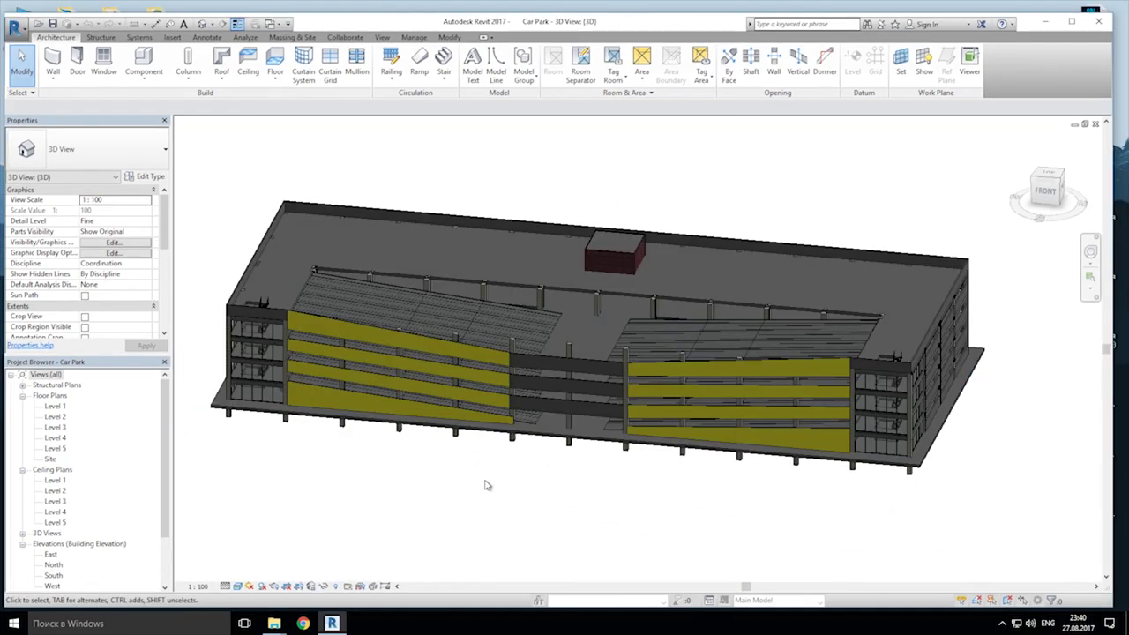